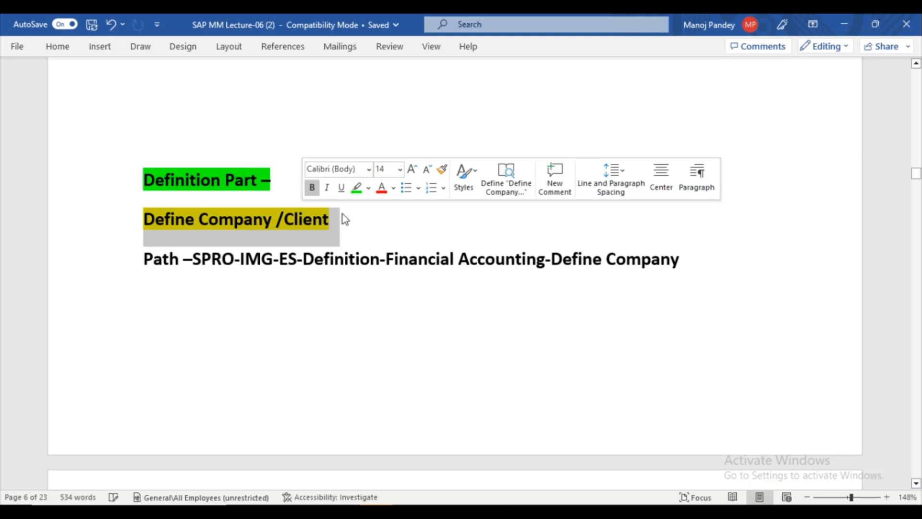
Highlight the "Define Company /Client" line in bright green and the SPRO path line below it in turquoise.
{"action": "left_click", "coordinate": [357, 187]}
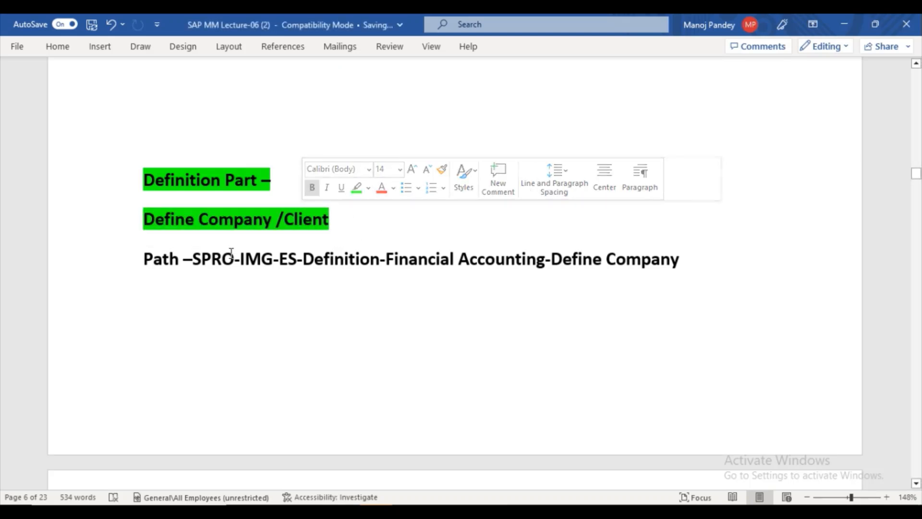
{"action": "left_click_drag", "start_coordinate": [145, 258], "coordinate": [655, 247]}
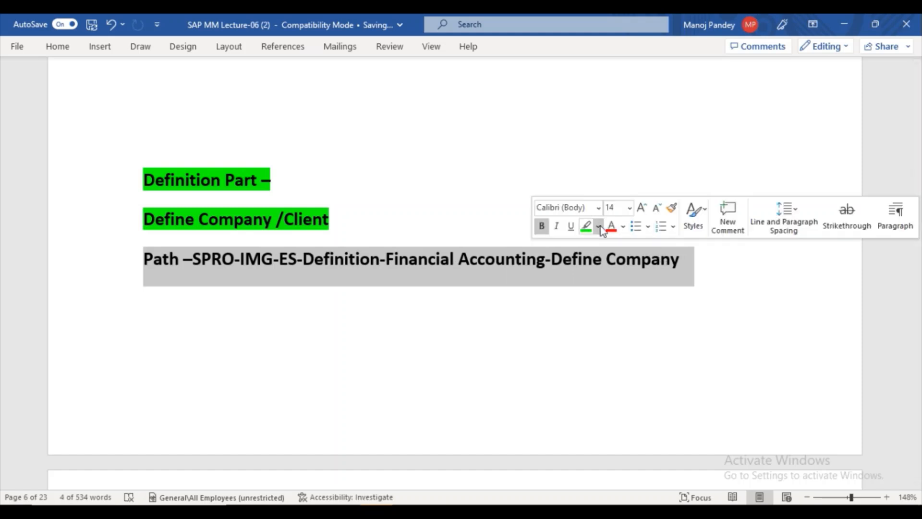
{"action": "left_click", "coordinate": [598, 228]}
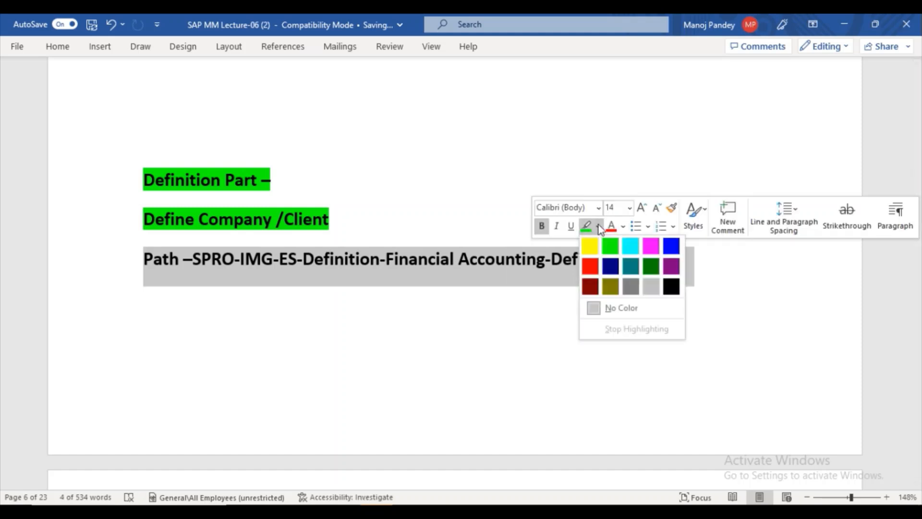
{"action": "left_click", "coordinate": [621, 245]}
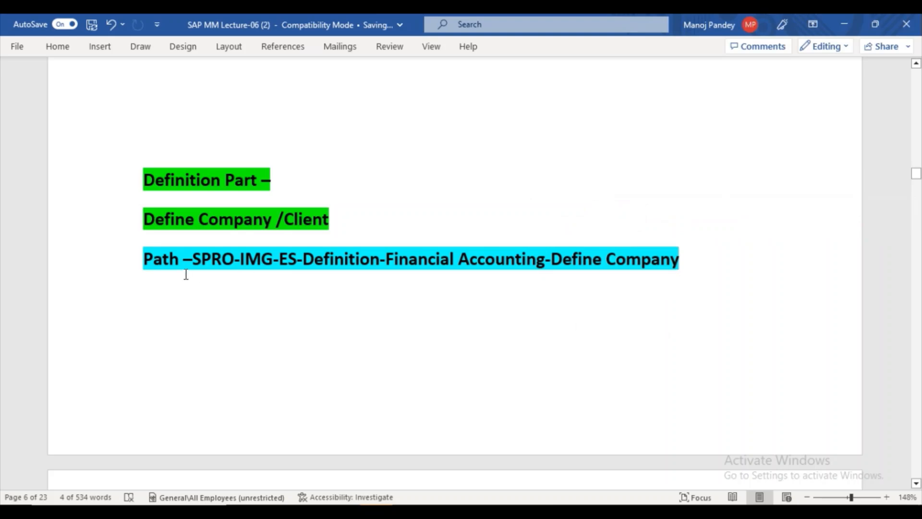
{"action": "key", "text": "Right"}
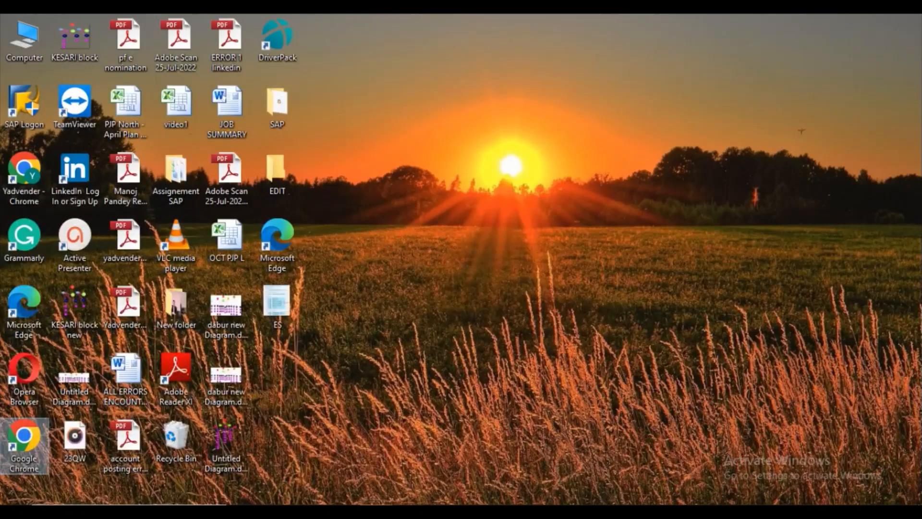
Switch to the open SAP Easy Access session.
{"action": "mouse_move", "coordinate": [408, 512]}
{"action": "left_click", "coordinate": [465, 476]}
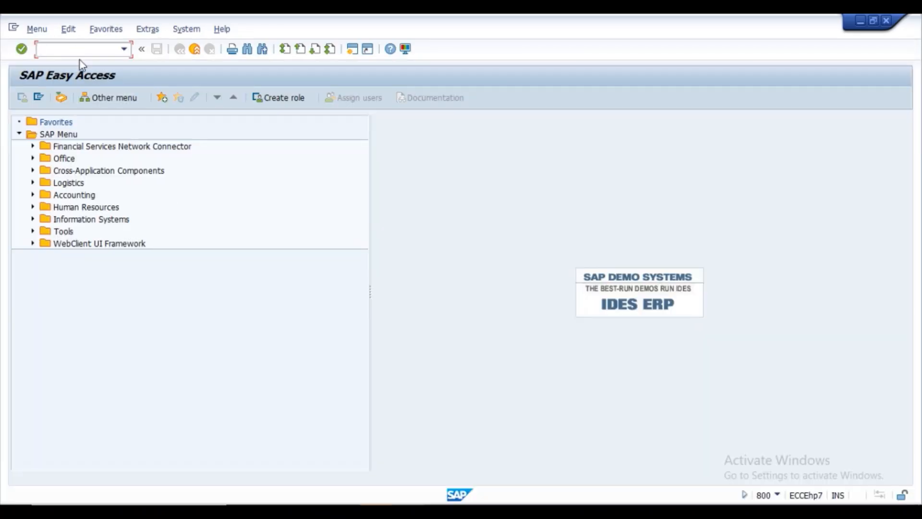
{"action": "left_click", "coordinate": [406, 50]}
{"action": "left_click", "coordinate": [425, 67]}
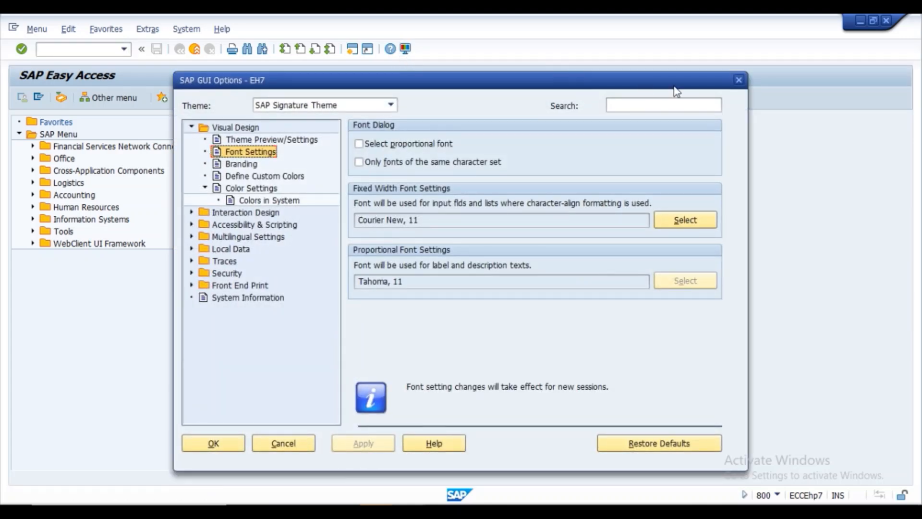
{"action": "left_click", "coordinate": [739, 80]}
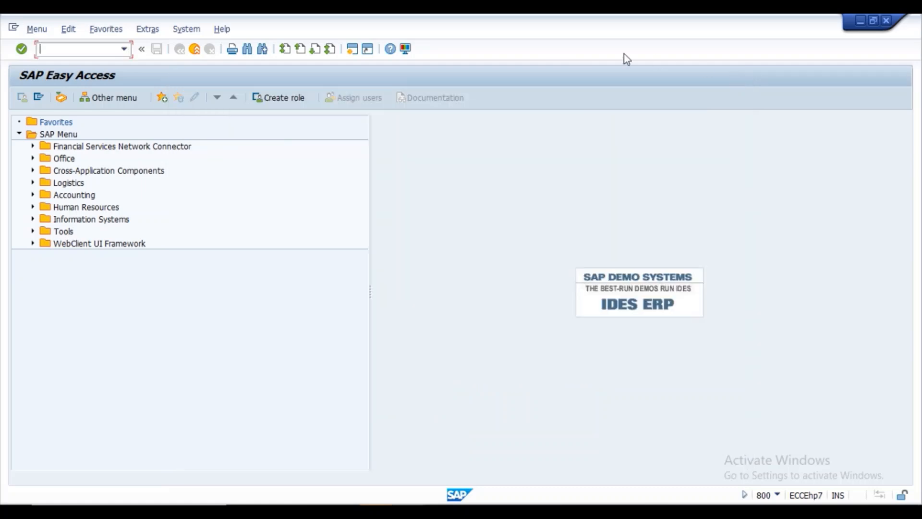
Set the SAP GUI fixed width font to Courier New, size 14, and apply the new font settings.
{"action": "left_click", "coordinate": [405, 50]}
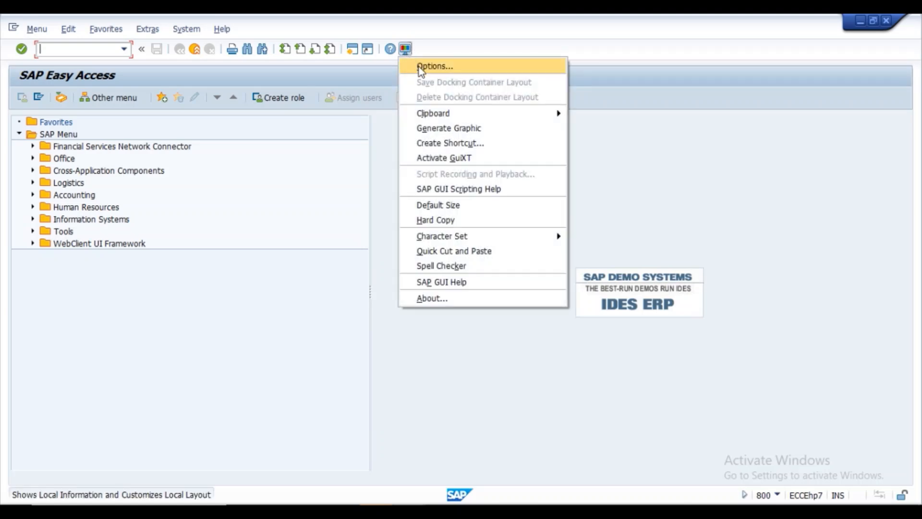
{"action": "left_click", "coordinate": [419, 68]}
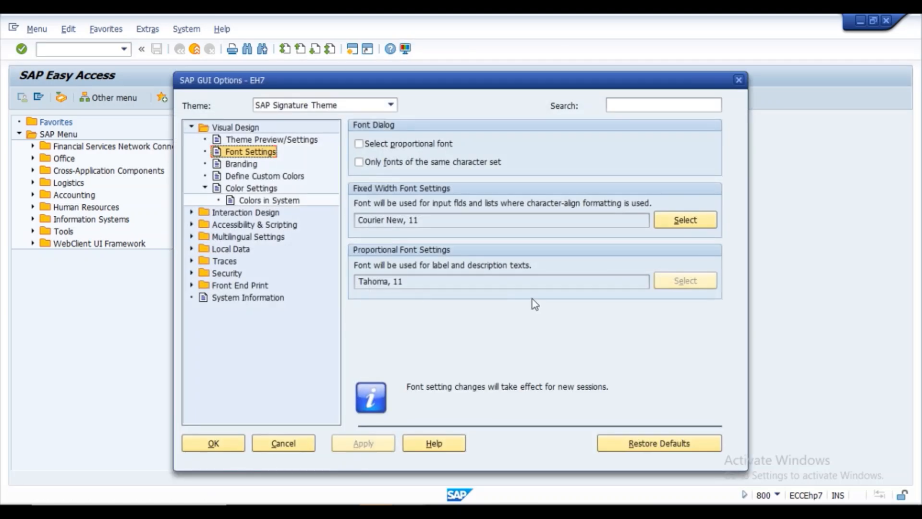
{"action": "left_click", "coordinate": [680, 221]}
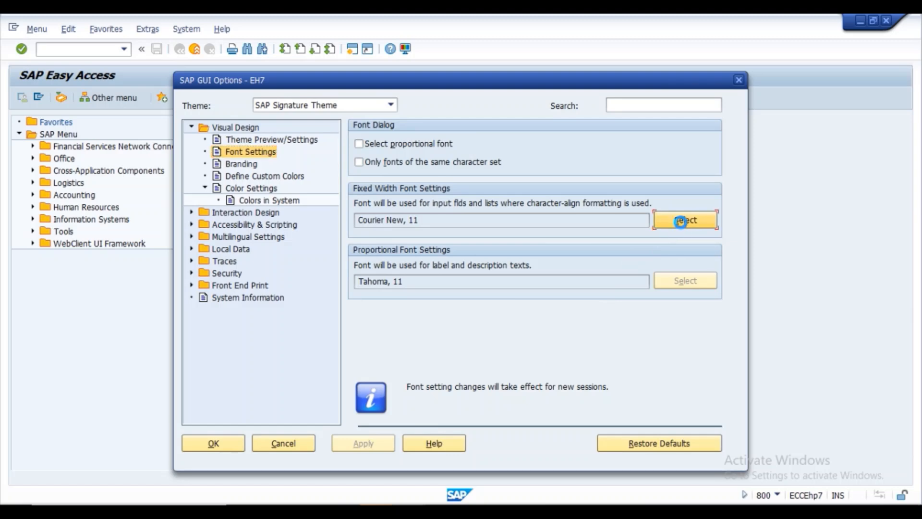
{"action": "left_click", "coordinate": [512, 231]}
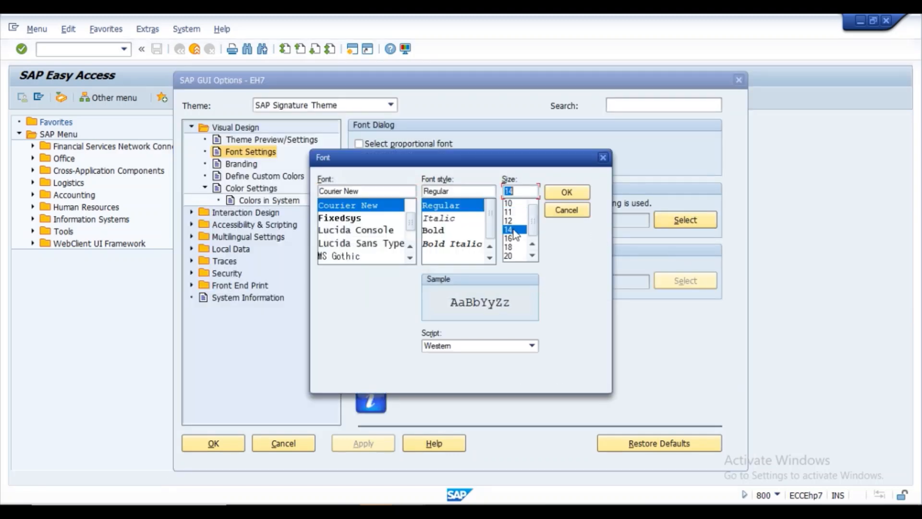
{"action": "left_click", "coordinate": [566, 192]}
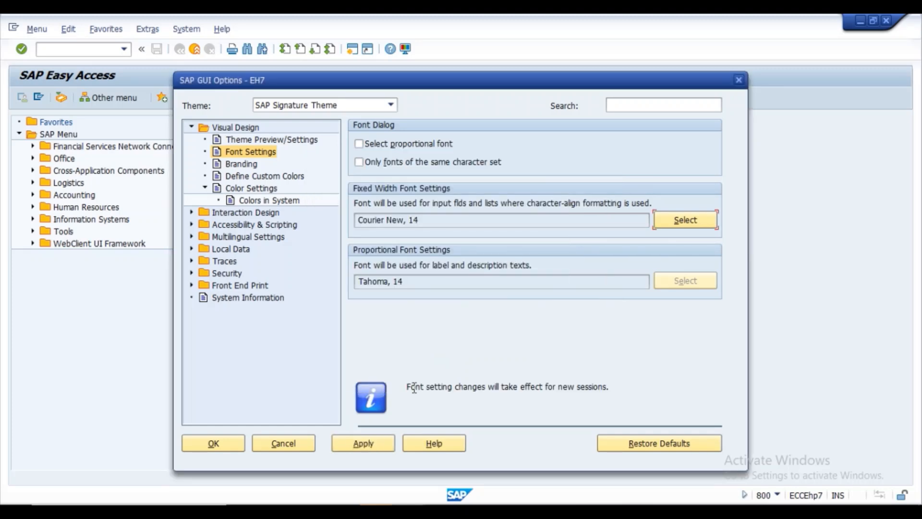
{"action": "left_click", "coordinate": [372, 440]}
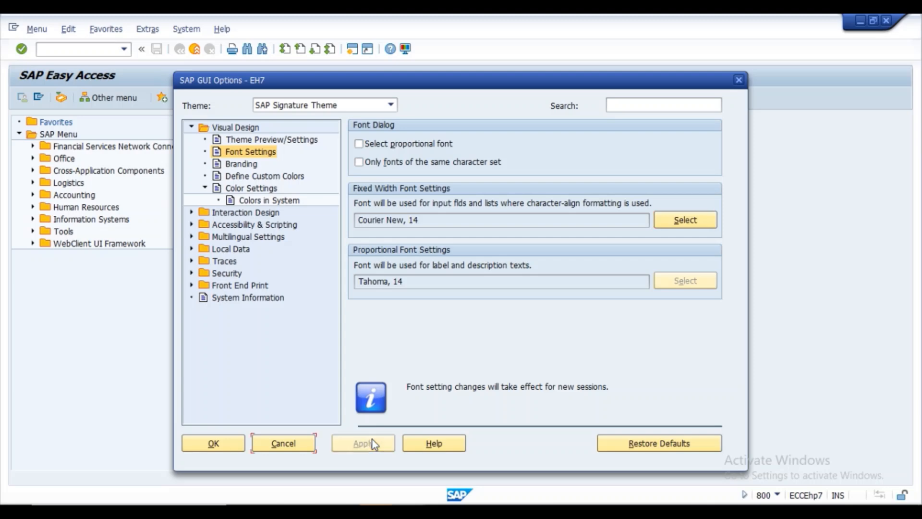
{"action": "left_click", "coordinate": [205, 436]}
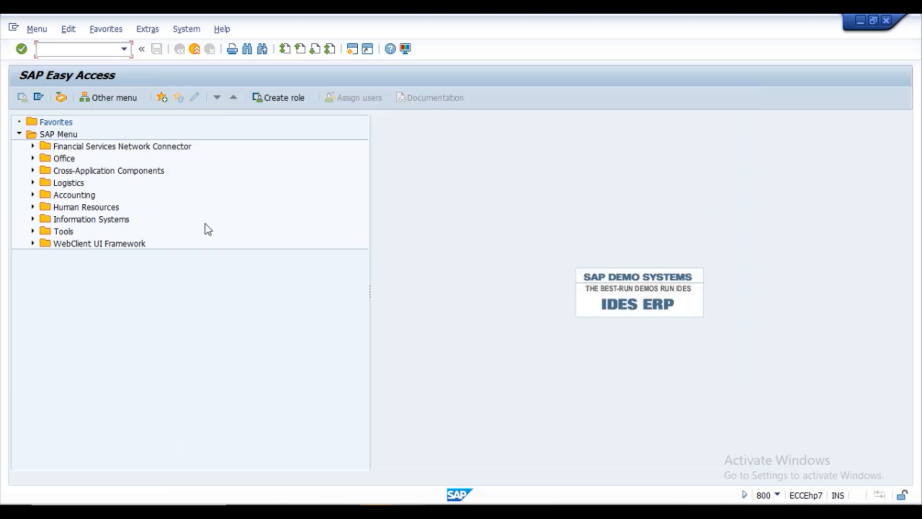
Exit the current SAP session with the /nex command.
{"action": "left_click", "coordinate": [82, 50]}
{"action": "type", "text": "/nex"}
{"action": "key", "text": "Return"}
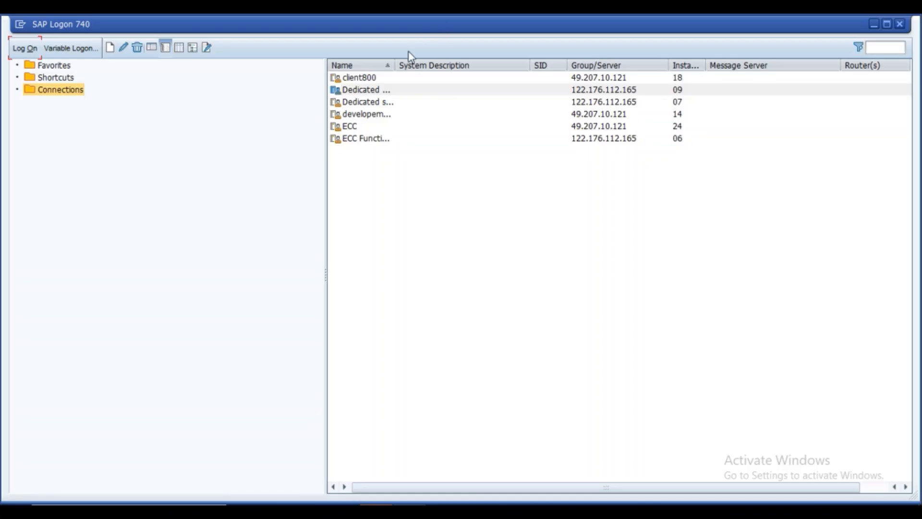
Open the Dedicated connection with instance 09 and log on using the saved user ID and the account password.
{"action": "left_click", "coordinate": [361, 92]}
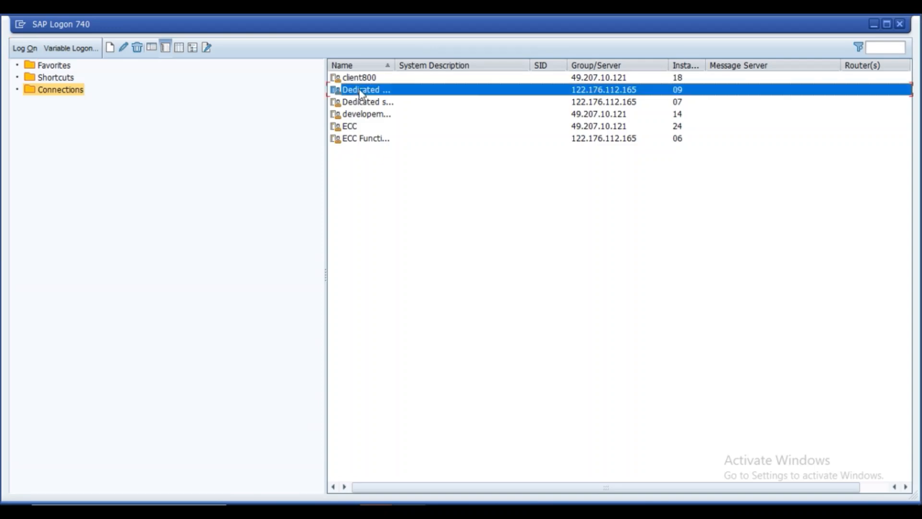
{"action": "left_click", "coordinate": [24, 50]}
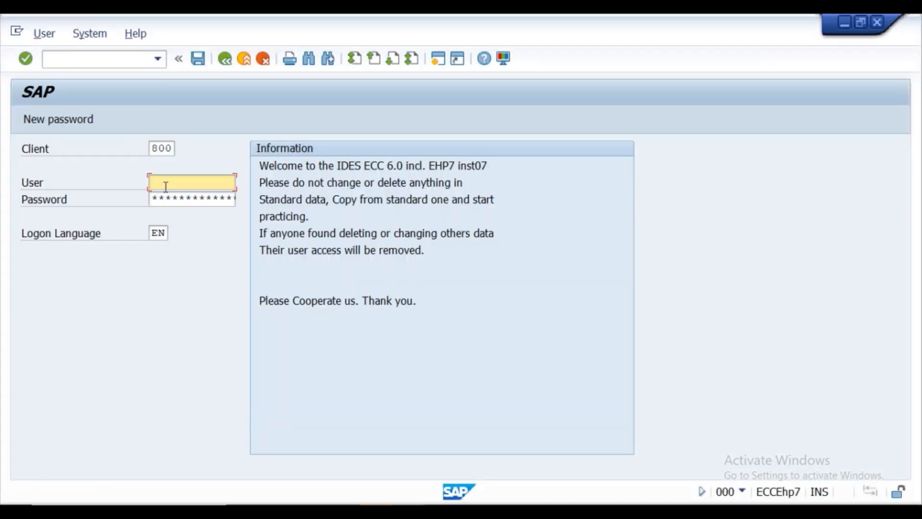
{"action": "left_click", "coordinate": [161, 185]}
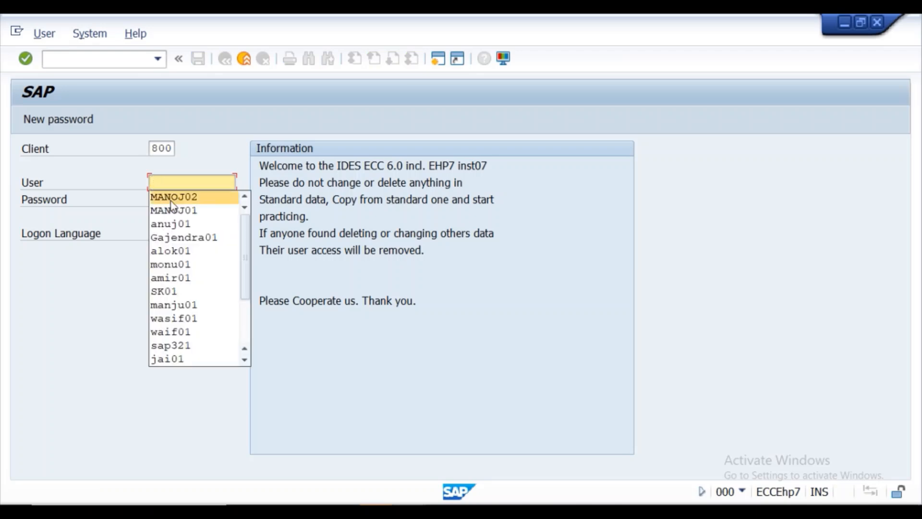
{"action": "left_click", "coordinate": [171, 198]}
{"action": "type", "text": "***"}
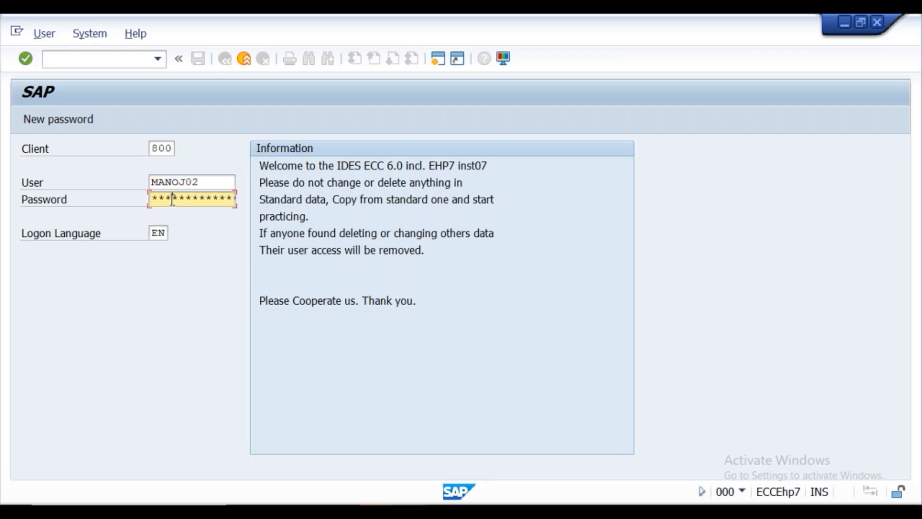
{"action": "type", "text": "**"}
{"action": "key", "text": "Return"}
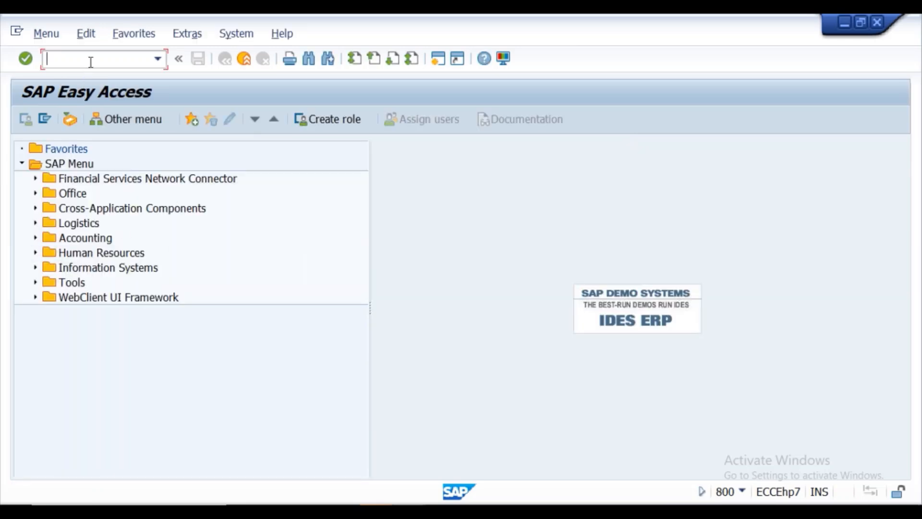
Run transaction SPRO and display the SAP Reference IMG.
{"action": "type", "text": "spro"}
{"action": "key", "text": "Return"}
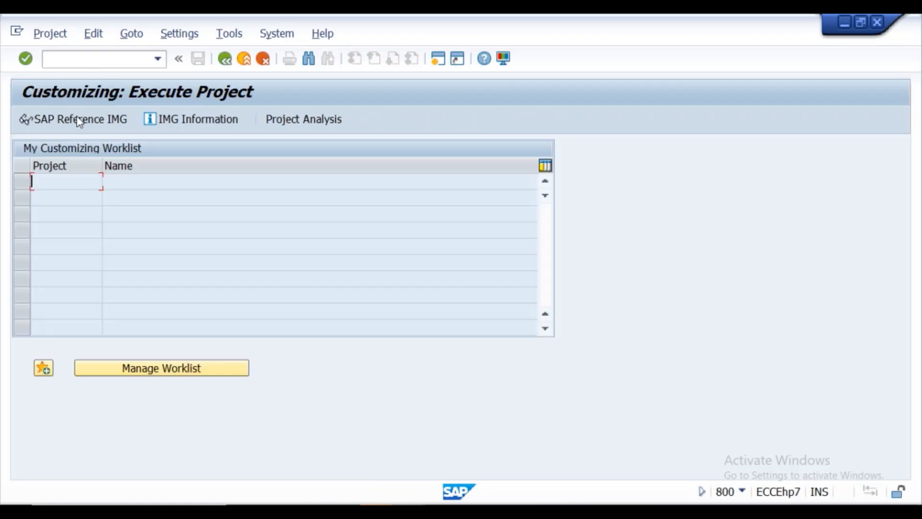
{"action": "left_click", "coordinate": [79, 120]}
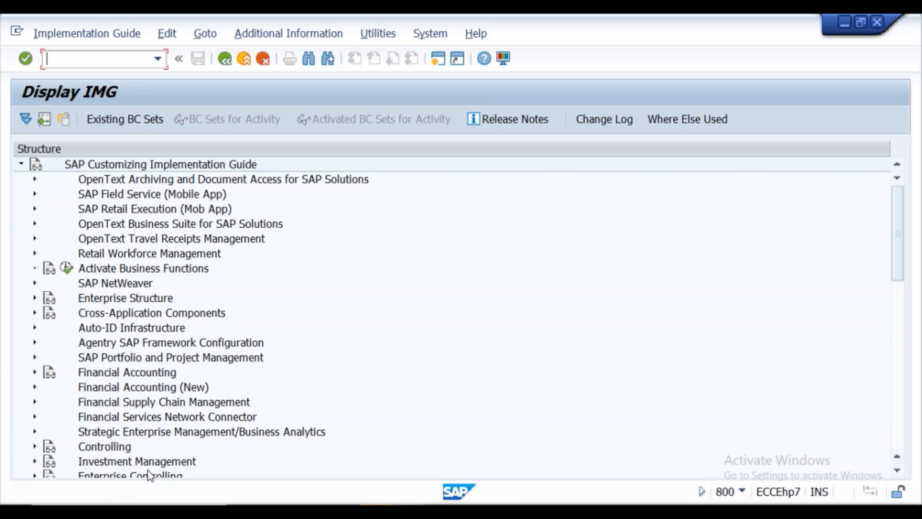
Expand Enterprise Structure, Definition and Financial Accounting in the IMG structure, and execute the Define company activity.
{"action": "left_click_drag", "start_coordinate": [897, 226], "coordinate": [901, 235]}
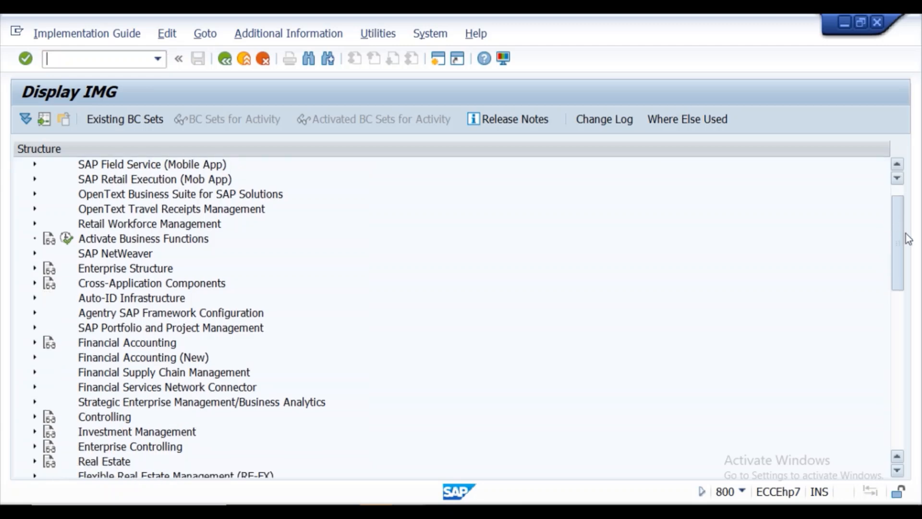
{"action": "left_click", "coordinate": [35, 268]}
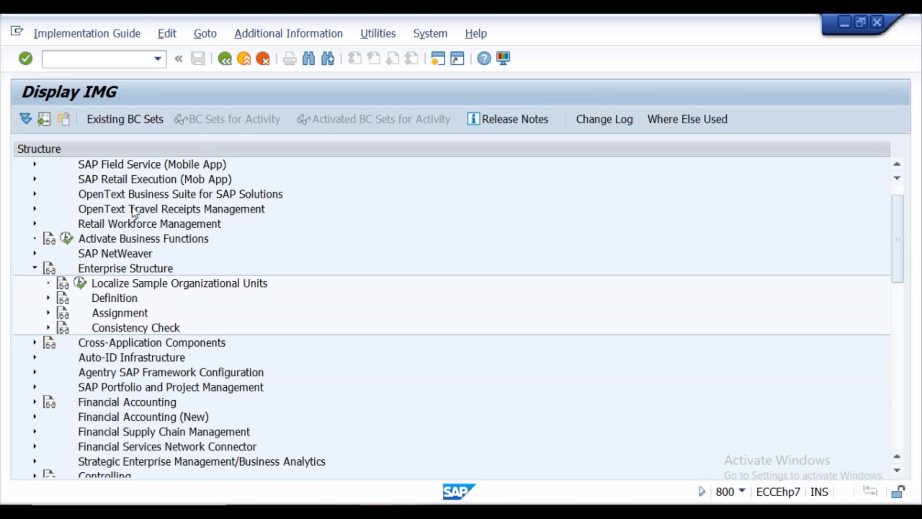
{"action": "left_click", "coordinate": [48, 299]}
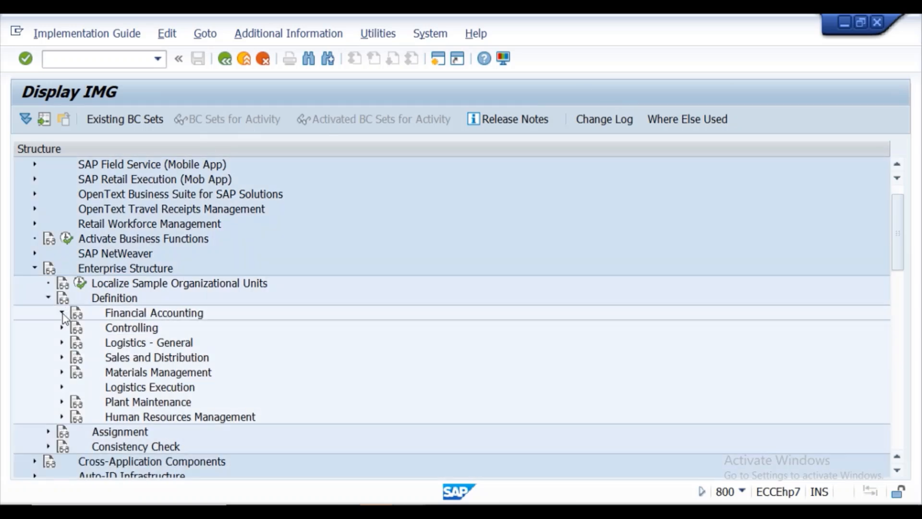
{"action": "left_click", "coordinate": [62, 314]}
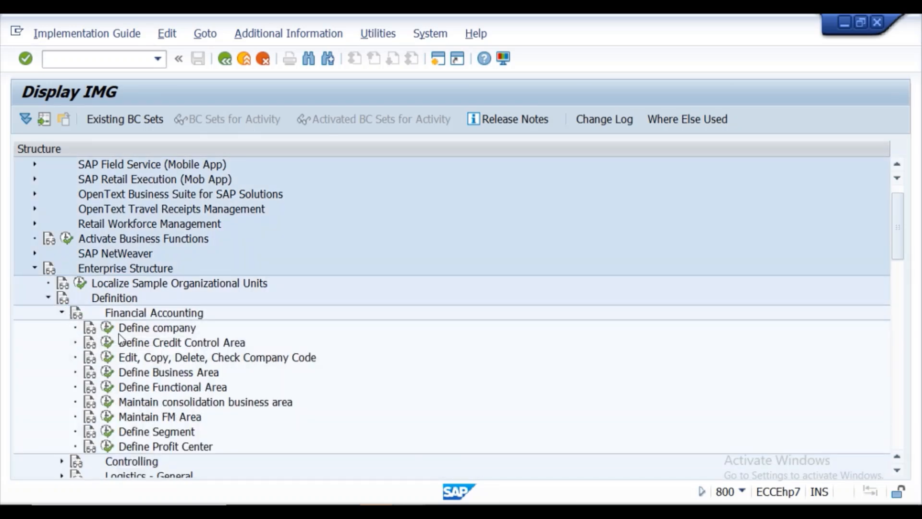
{"action": "left_click", "coordinate": [108, 328]}
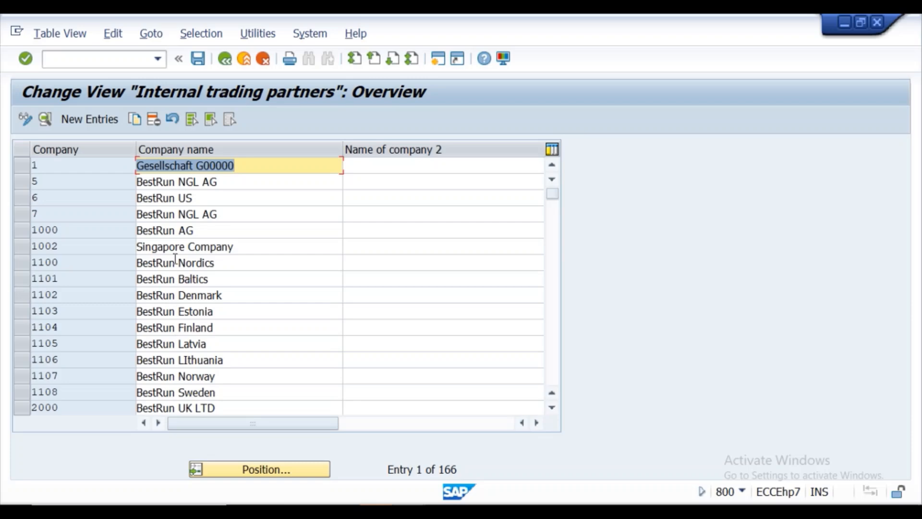
Copy company 1000 (BestRun AG) as a new entry and place the cursor in its Company field.
{"action": "left_click", "coordinate": [22, 231]}
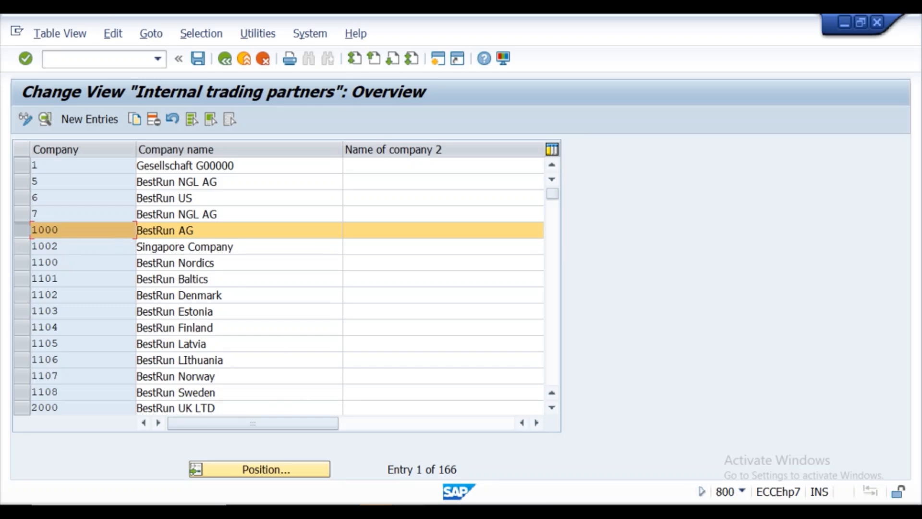
{"action": "left_click", "coordinate": [135, 121]}
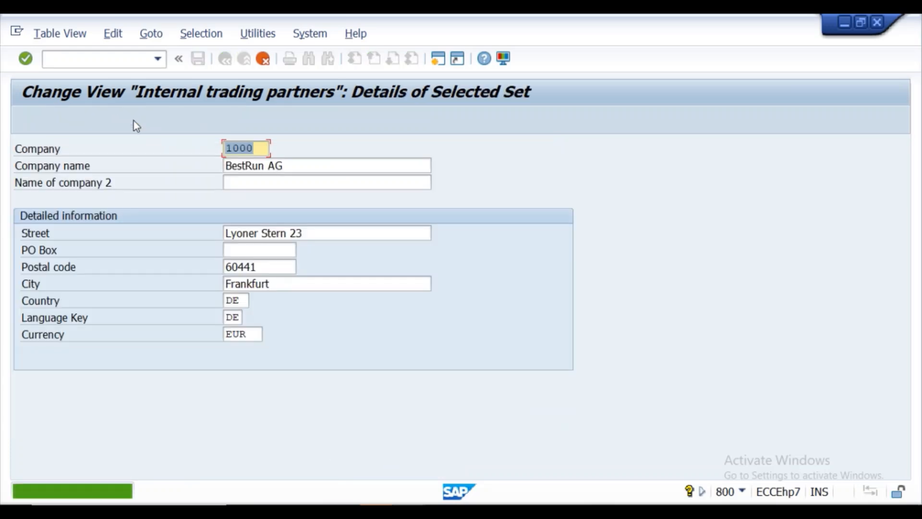
{"action": "left_click", "coordinate": [262, 150]}
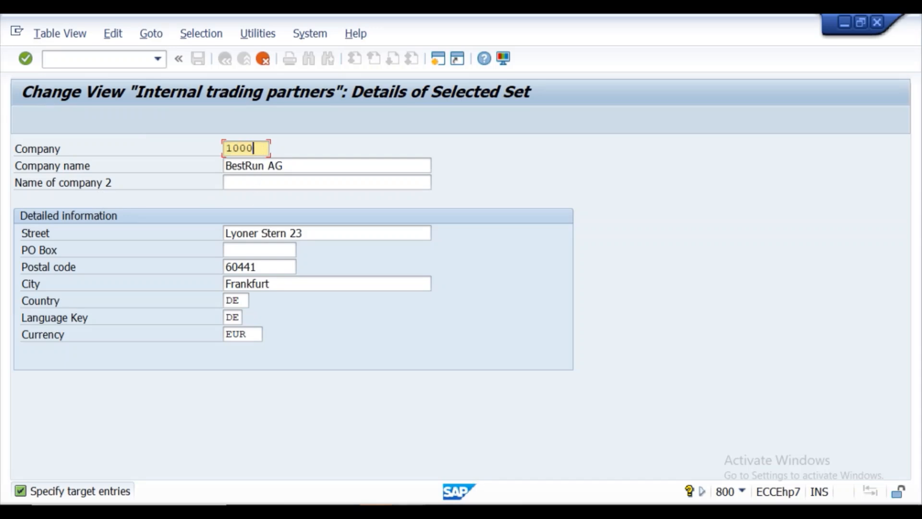
Switch to the Word lecture notes and review the Define Company instructions up to the sample details for the new company.
{"action": "mouse_move", "coordinate": [379, 513]}
{"action": "left_click", "coordinate": [367, 460]}
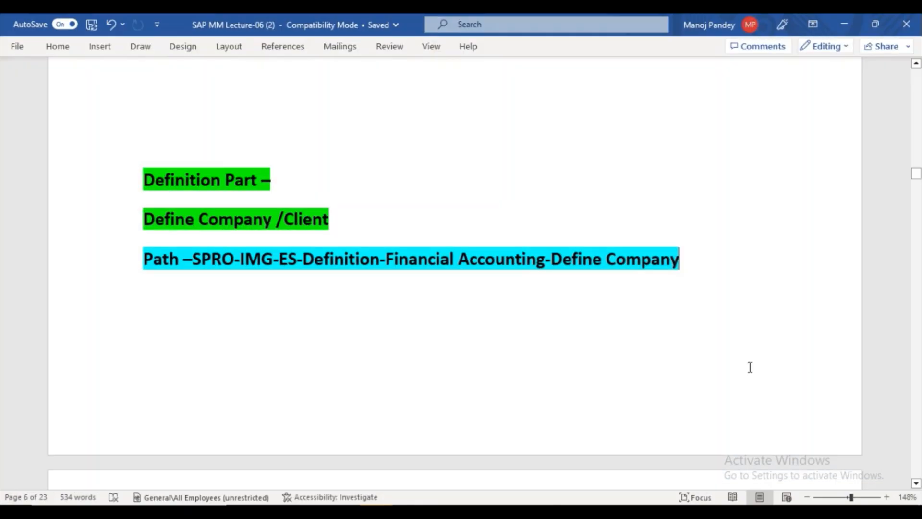
{"action": "left_click", "coordinate": [916, 483]}
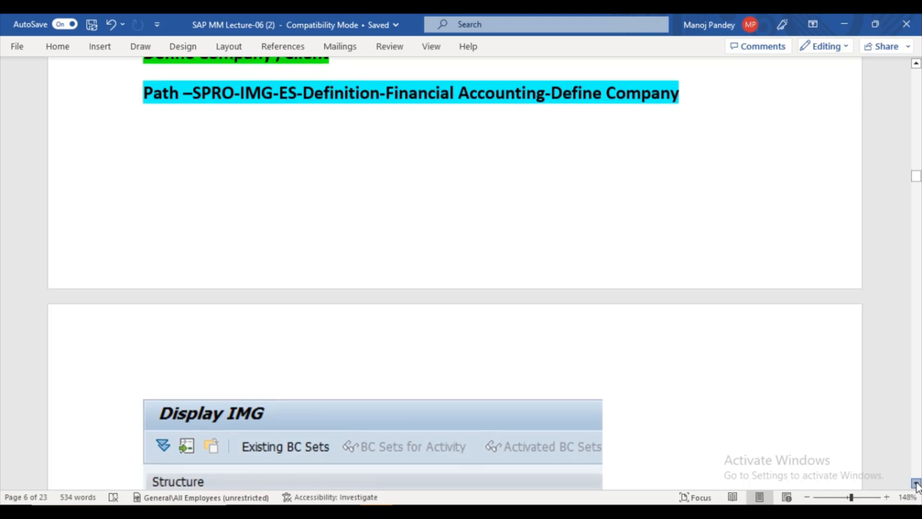
{"action": "left_click_drag", "start_coordinate": [917, 482], "coordinate": [915, 486]}
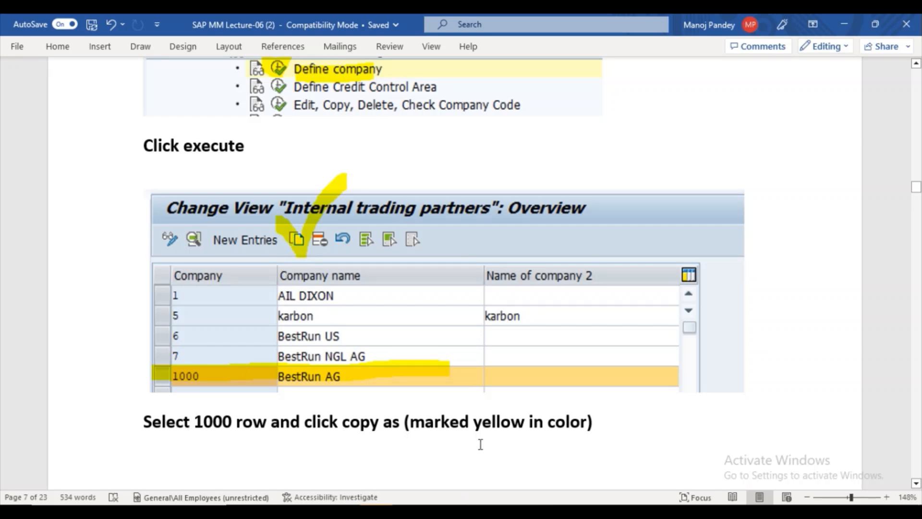
{"action": "left_click", "coordinate": [917, 484]}
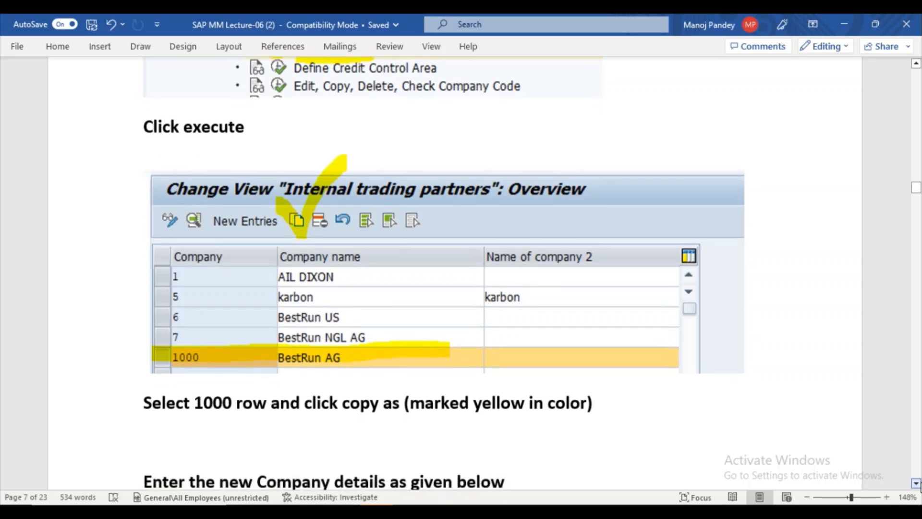
{"action": "scroll", "coordinate": [918, 485], "scroll_direction": "down", "scroll_amount": 3}
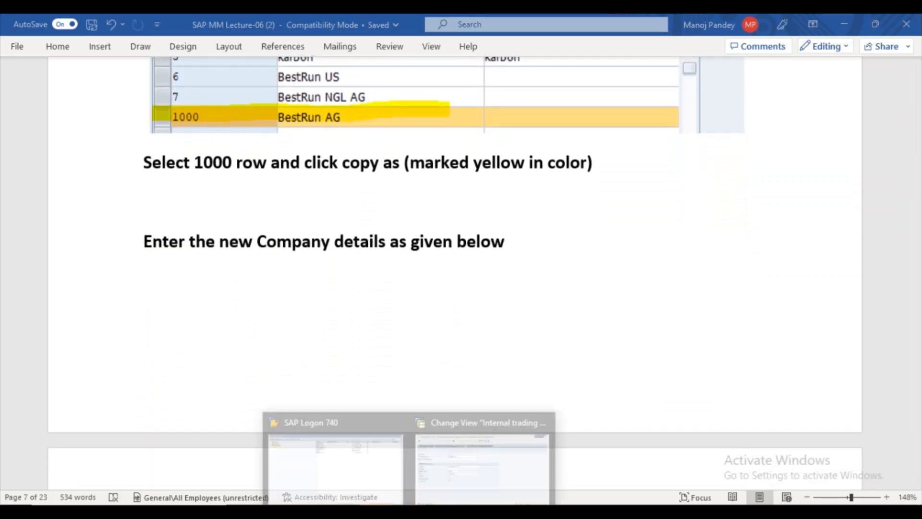
{"action": "left_click", "coordinate": [440, 476]}
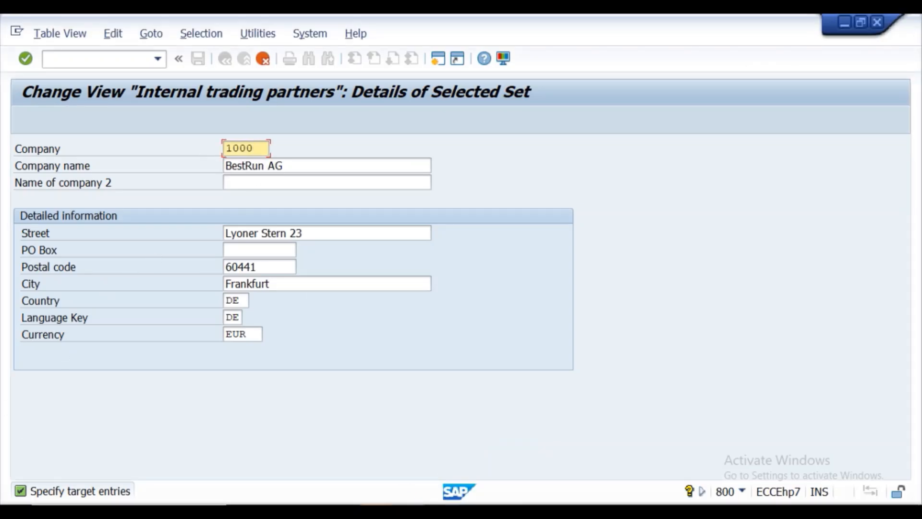
{"action": "left_click", "coordinate": [416, 453]}
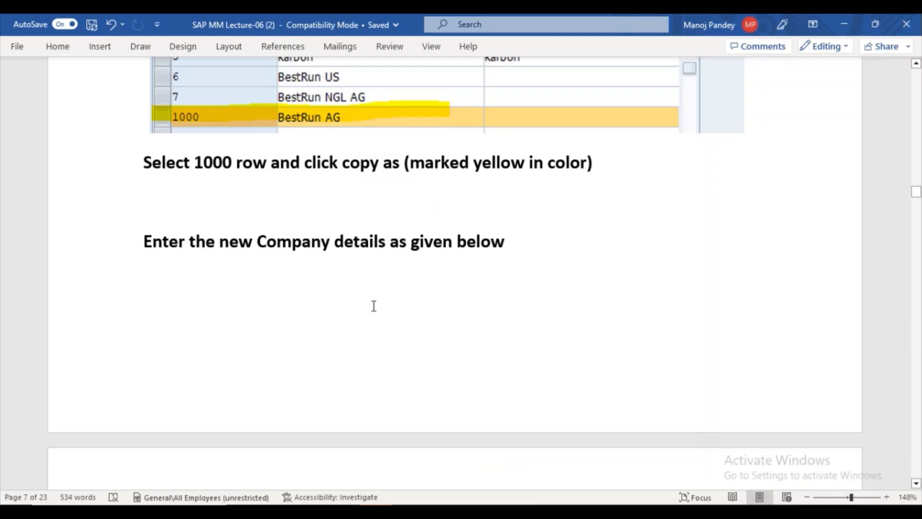
{"action": "left_click", "coordinate": [917, 483]}
{"action": "scroll", "coordinate": [917, 483], "scroll_direction": "down", "scroll_amount": 10}
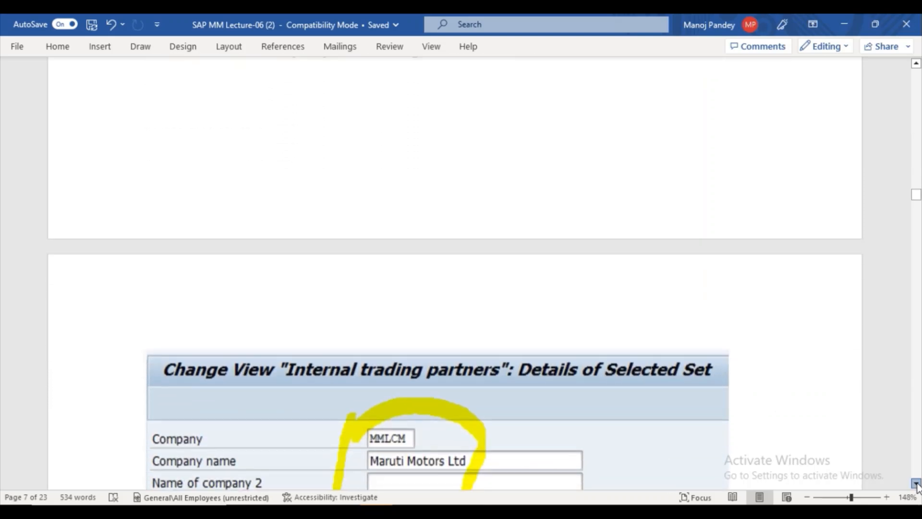
{"action": "scroll", "coordinate": [916, 483], "scroll_direction": "down", "scroll_amount": 5}
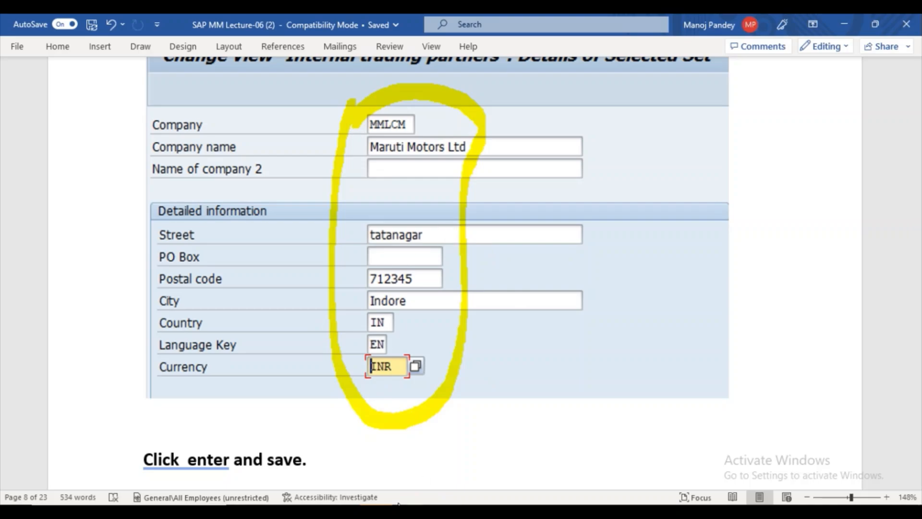
Switch back to the SAP company details and clear the copied company code.
{"action": "left_click", "coordinate": [442, 466]}
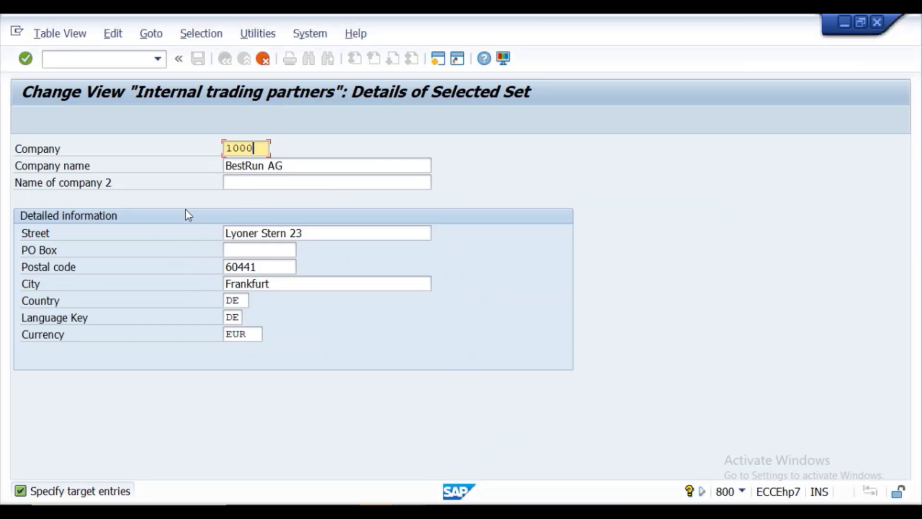
{"action": "left_click", "coordinate": [262, 147]}
{"action": "key", "text": "BackSpace"}
{"action": "key", "text": "BackSpace"}
{"action": "key", "text": "BackSpace"}
{"action": "key", "text": "BackSpace"}
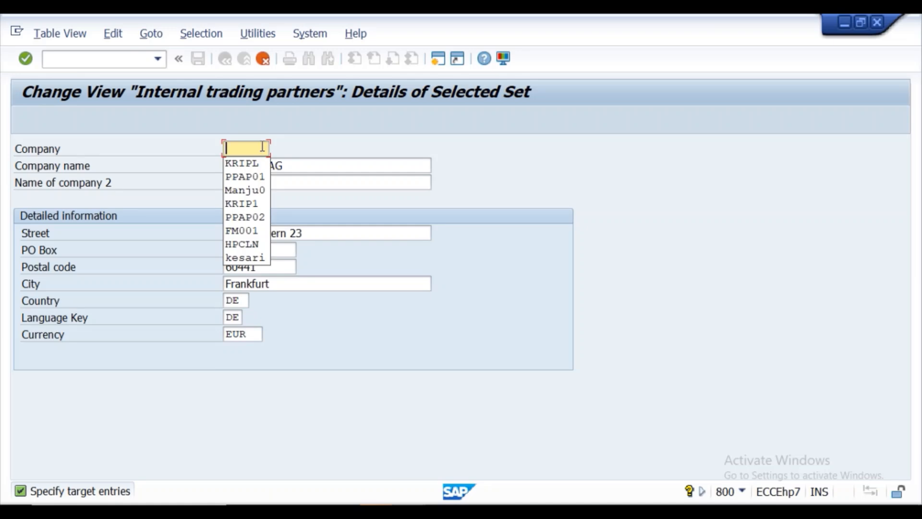
{"action": "type", "text": "PAPA"}
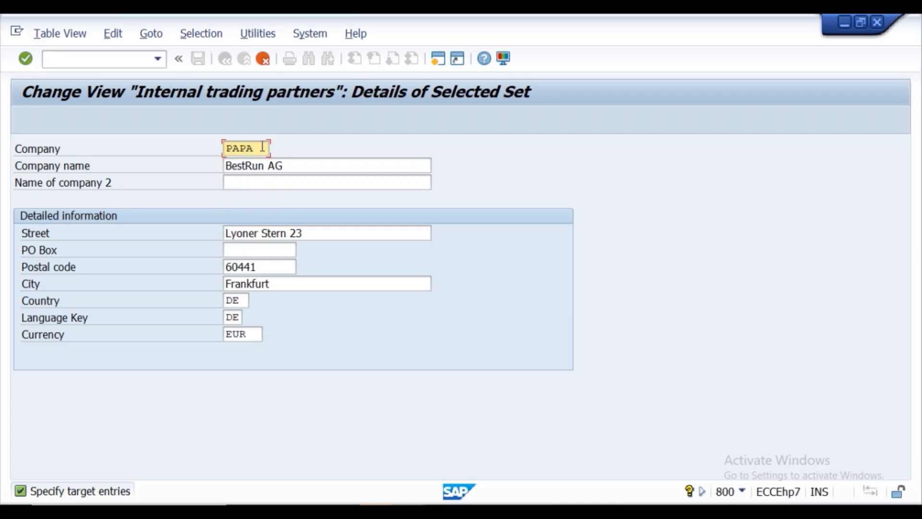
{"action": "type", "text": "01"}
{"action": "key", "text": "BackSpace"}
{"action": "key", "text": "BackSpace"}
{"action": "key", "text": "BackSpace"}
{"action": "key", "text": "BackSpace"}
{"action": "key", "text": "BackSpace"}
{"action": "key", "text": "BackSpace"}
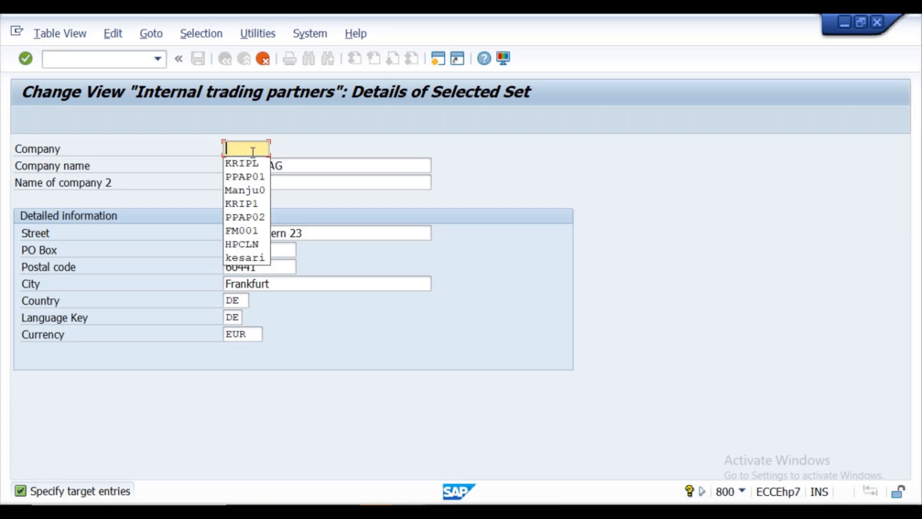
{"action": "type", "text": "12456"}
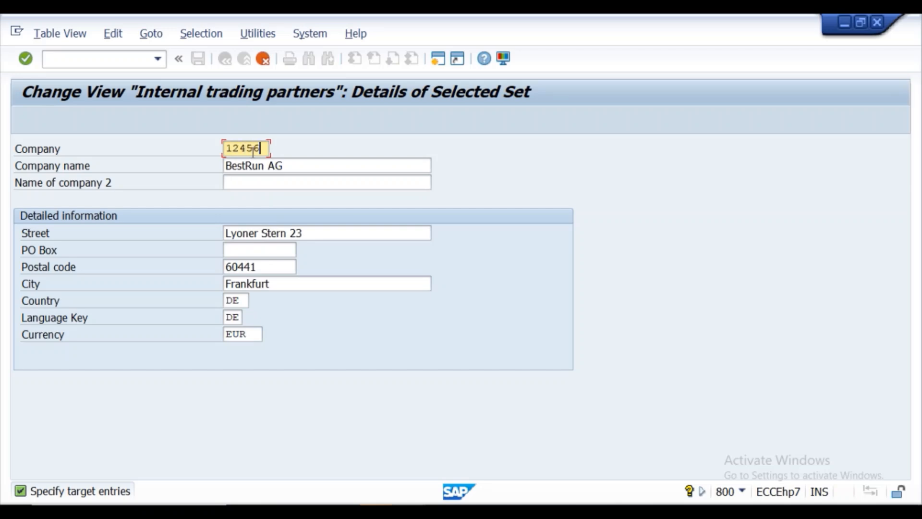
{"action": "key", "text": "BackSpace"}
{"action": "key", "text": "BackSpace"}
{"action": "key", "text": "BackSpace"}
{"action": "key", "text": "BackSpace"}
{"action": "key", "text": "BackSpace"}
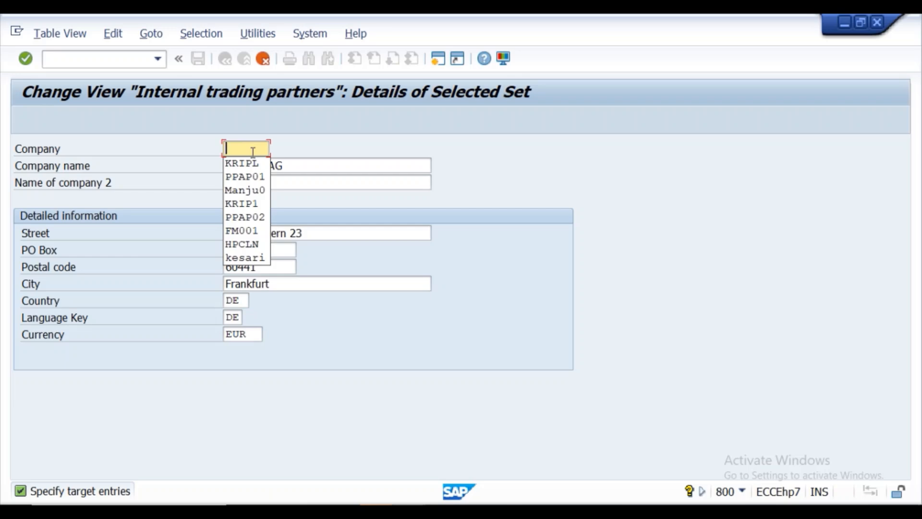
{"action": "type", "text": "P"}
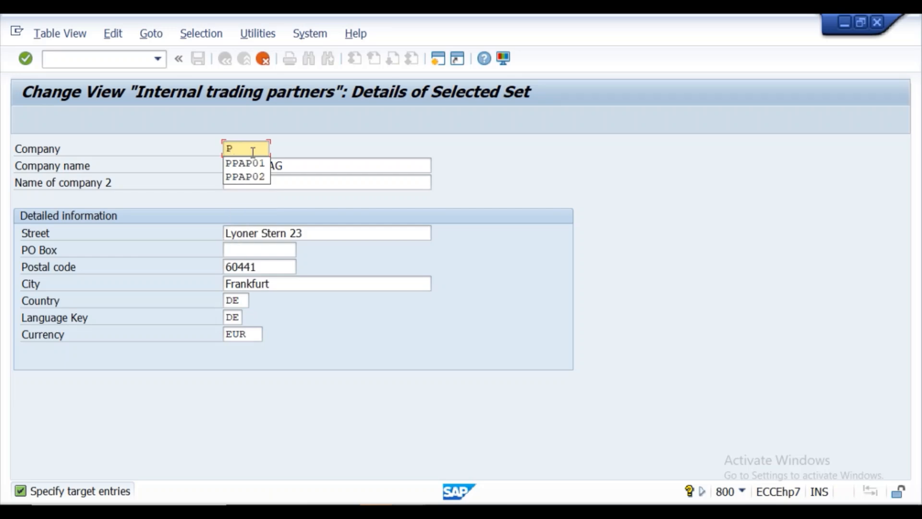
{"action": "type", "text": "PA"}
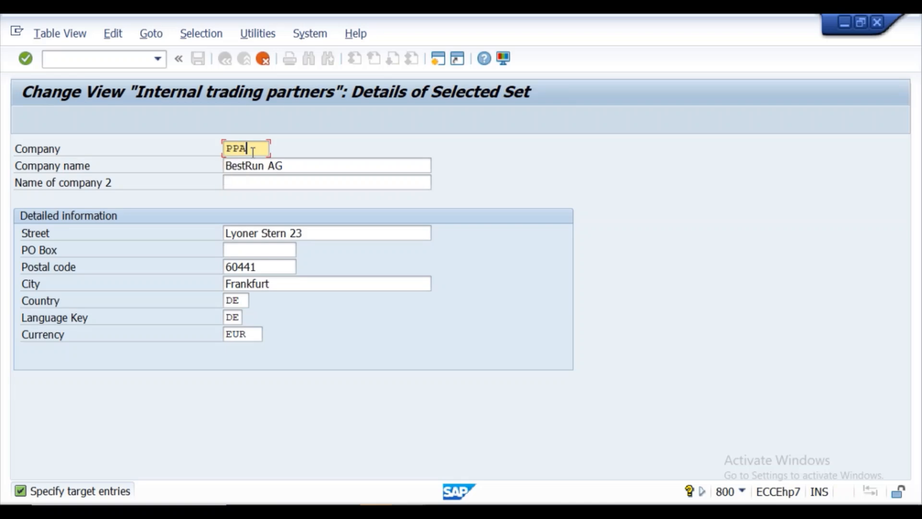
{"action": "type", "text": "PAP"}
{"action": "key", "text": "BackSpace"}
{"action": "key", "text": "BackSpace"}
{"action": "key", "text": "BackSpace"}
{"action": "key", "text": "BackSpace"}
{"action": "key", "text": "BackSpace"}
{"action": "key", "text": "BackSpace"}
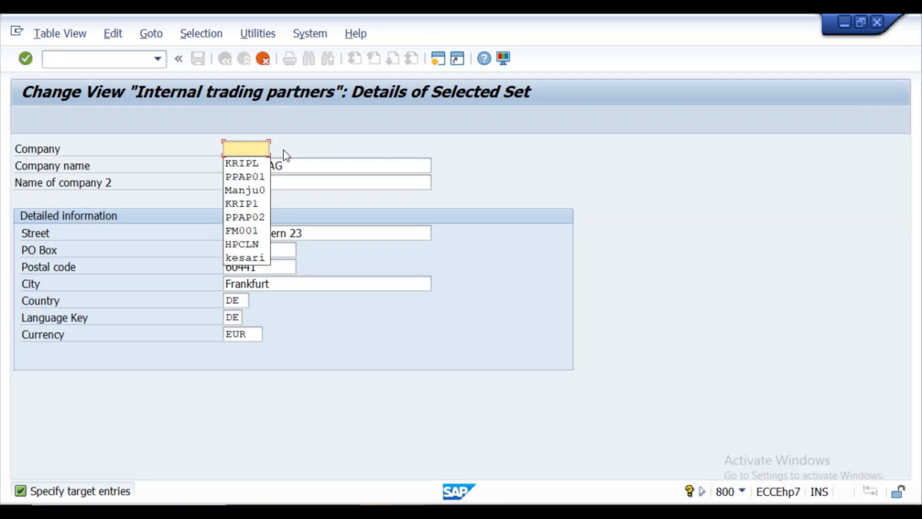
Set the company code of the new entry to PPAP01.
{"action": "type", "text": "PAP"}
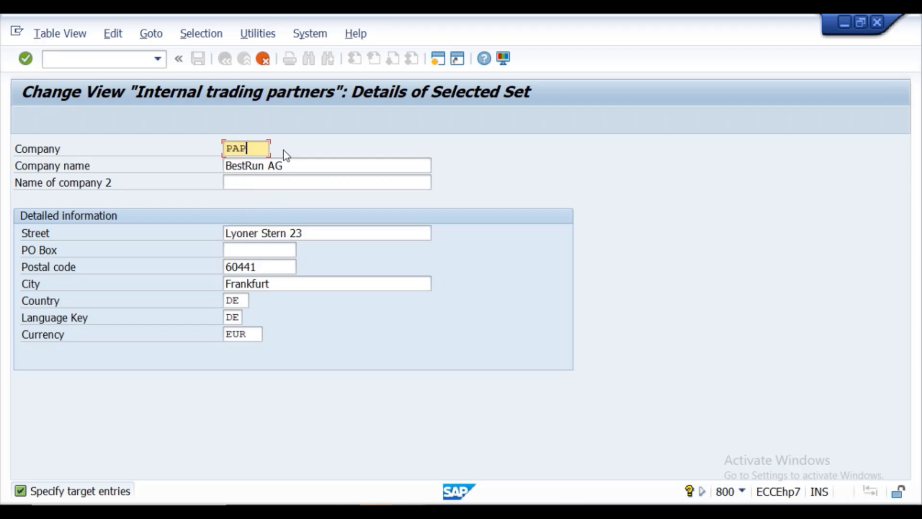
{"action": "key", "text": "BackSpace"}
{"action": "key", "text": "BackSpace"}
{"action": "type", "text": "PAP"}
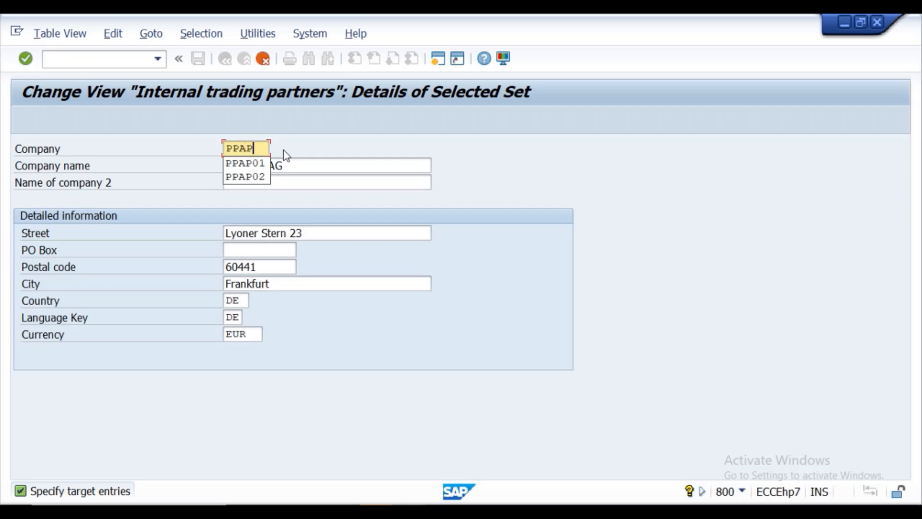
{"action": "left_click", "coordinate": [251, 166]}
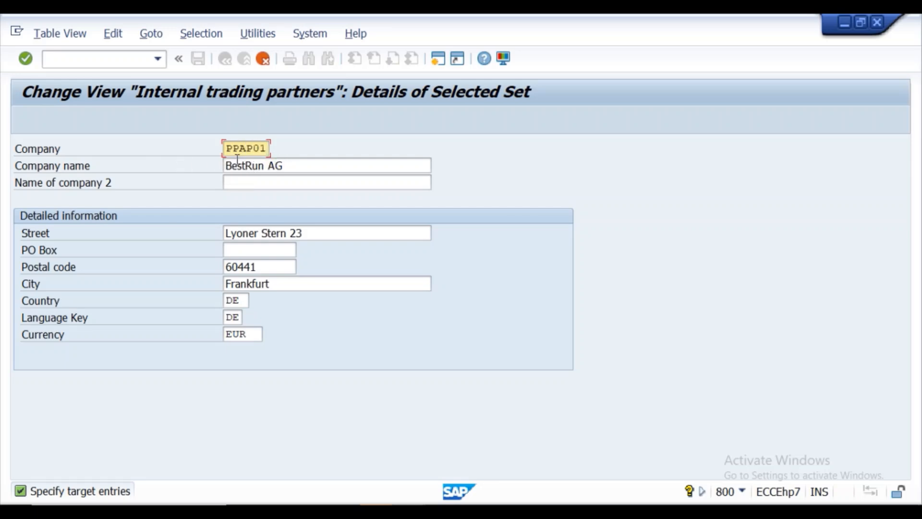
Replace the copied company name with PPAP Automotive Ltd.
{"action": "left_click", "coordinate": [308, 171]}
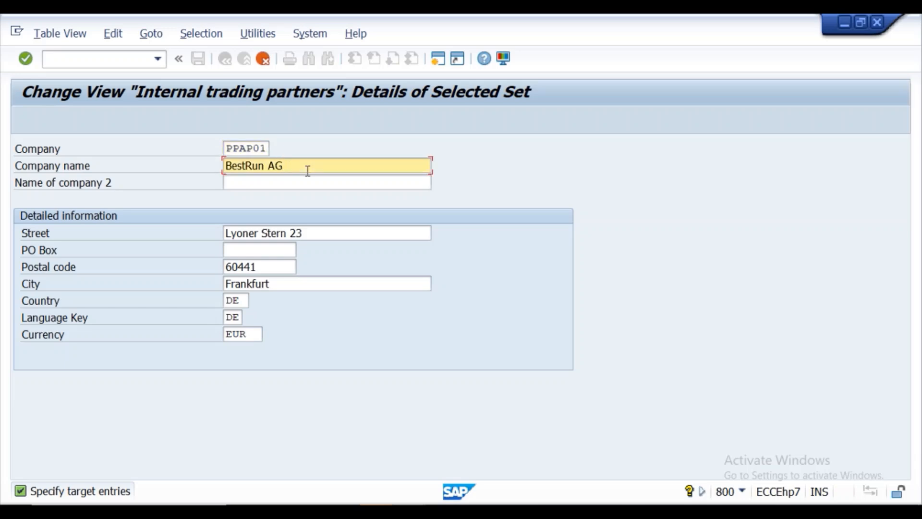
{"action": "key", "text": "BackSpace"}
{"action": "key", "text": "BackSpace"}
{"action": "key", "text": "BackSpace"}
{"action": "key", "text": "BackSpace"}
{"action": "key", "text": "BackSpace"}
{"action": "key", "text": "BackSpace"}
{"action": "key", "text": "BackSpace"}
{"action": "key", "text": "BackSpace"}
{"action": "key", "text": "BackSpace"}
{"action": "key", "text": "BackSpace"}
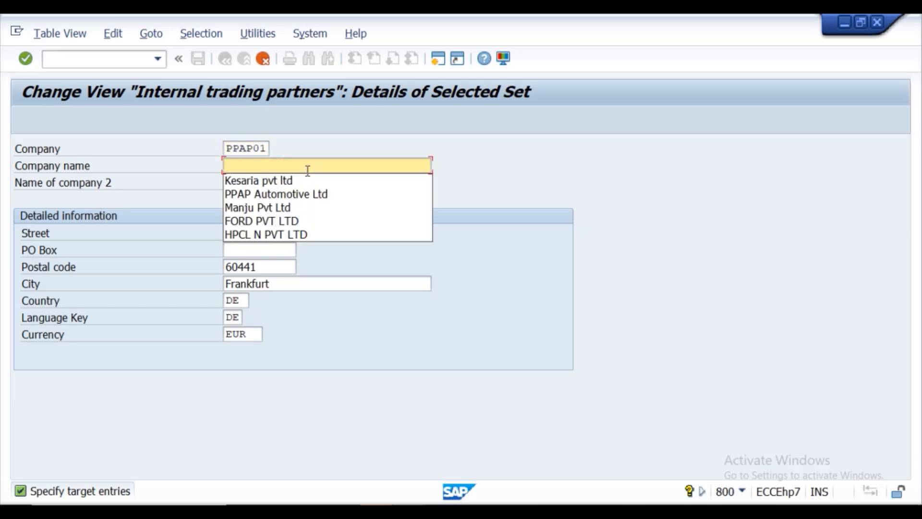
{"action": "type", "text": "PP"}
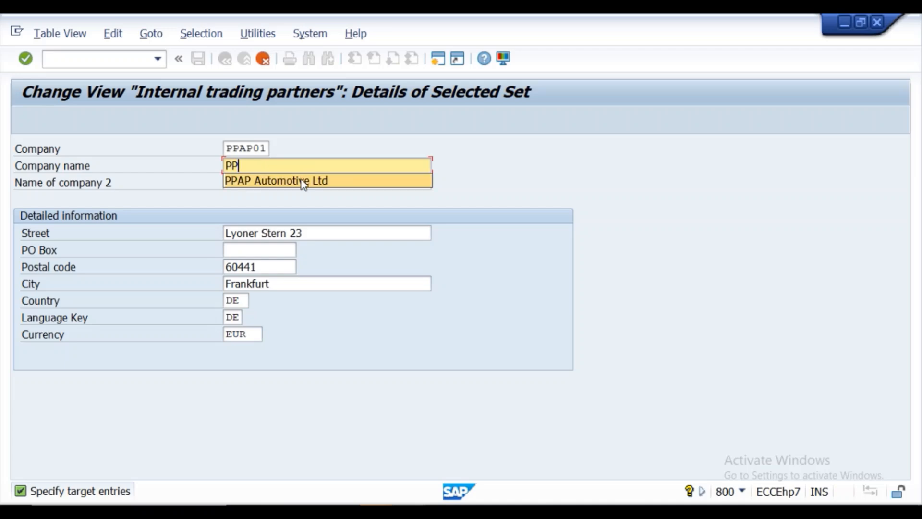
{"action": "left_click", "coordinate": [303, 182]}
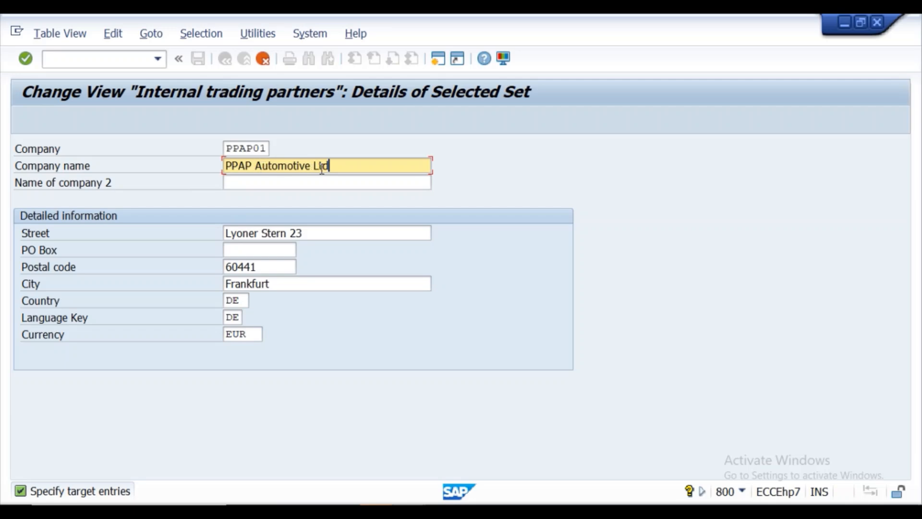
Replace the copied street with the new company's street address.
{"action": "left_click", "coordinate": [320, 233]}
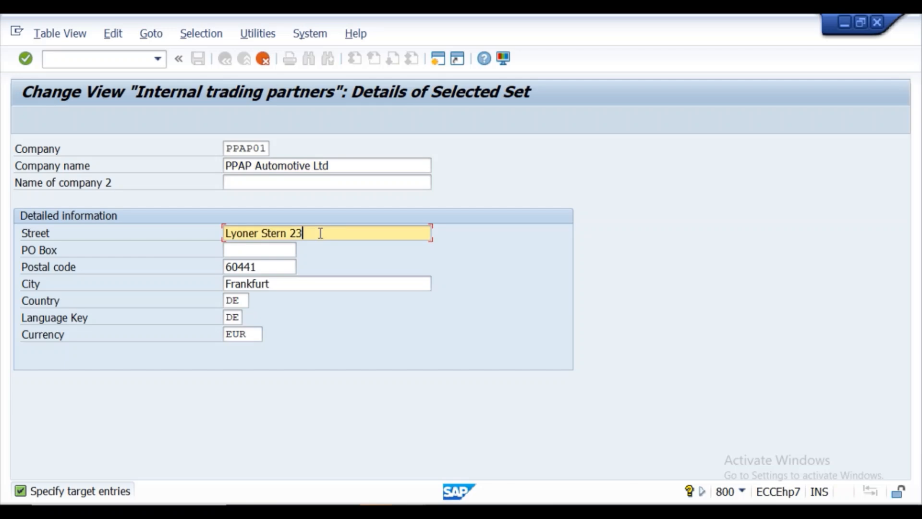
{"action": "key", "text": "BackSpace"}
{"action": "key", "text": "BackSpace"}
{"action": "key", "text": "BackSpace"}
{"action": "key", "text": "BackSpace"}
{"action": "key", "text": "BackSpace"}
{"action": "key", "text": "BackSpace"}
{"action": "key", "text": "BackSpace"}
{"action": "key", "text": "BackSpace"}
{"action": "key", "text": "BackSpace"}
{"action": "key", "text": "BackSpace"}
{"action": "key", "text": "BackSpace"}
{"action": "key", "text": "BackSpace"}
{"action": "key", "text": "BackSpace"}
{"action": "key", "text": "BackSpace"}
{"action": "key", "text": "BackSpace"}
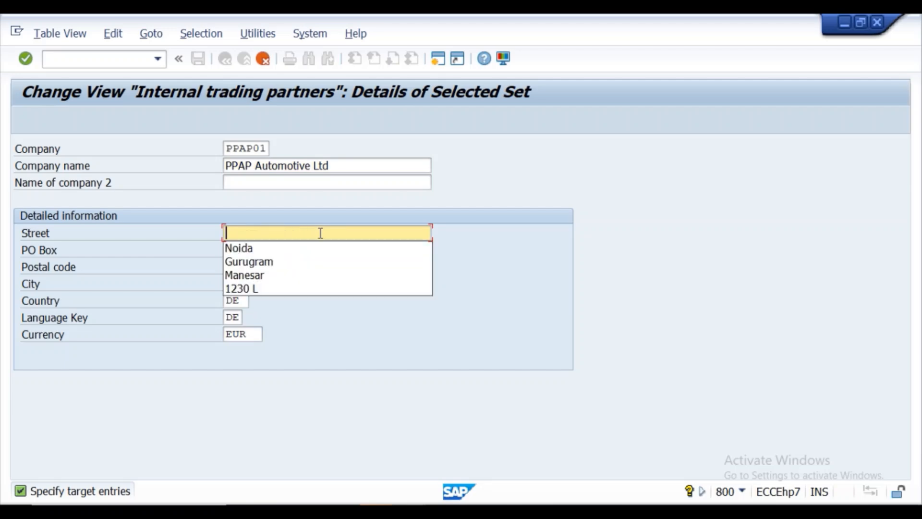
{"action": "type", "text": "K-"}
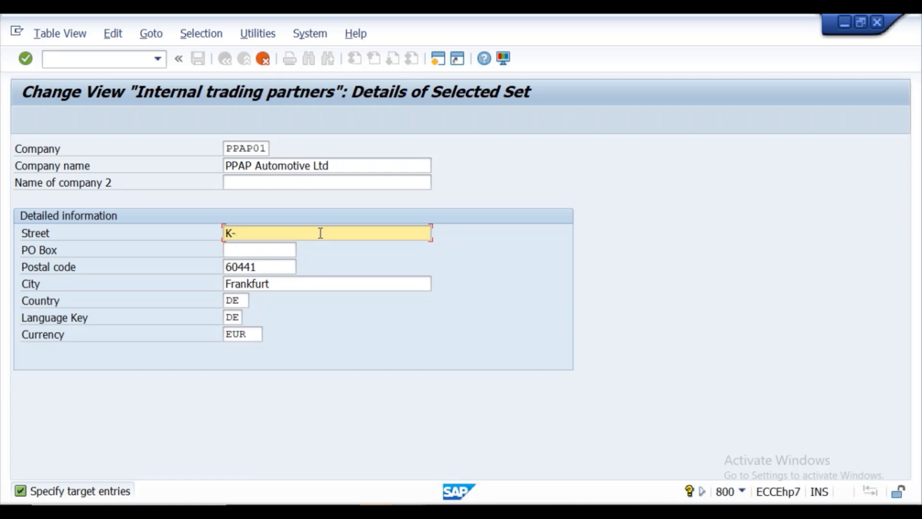
{"action": "type", "text": "12345"}
Leave the PO box empty and enter the new company's postal code in place of the copied one.
{"action": "left_click", "coordinate": [266, 251]}
{"action": "left_click", "coordinate": [260, 267]}
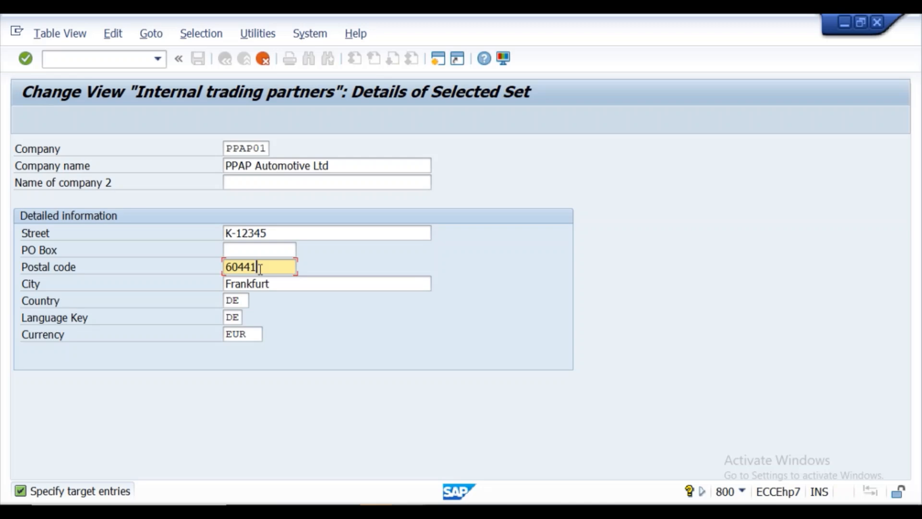
{"action": "key", "text": "BackSpace"}
{"action": "key", "text": "BackSpace"}
{"action": "key", "text": "BackSpace"}
{"action": "key", "text": "BackSpace"}
{"action": "key", "text": "BackSpace"}
{"action": "type", "text": "201016"}
Replace the copied city with Noida.
{"action": "left_click", "coordinate": [291, 282]}
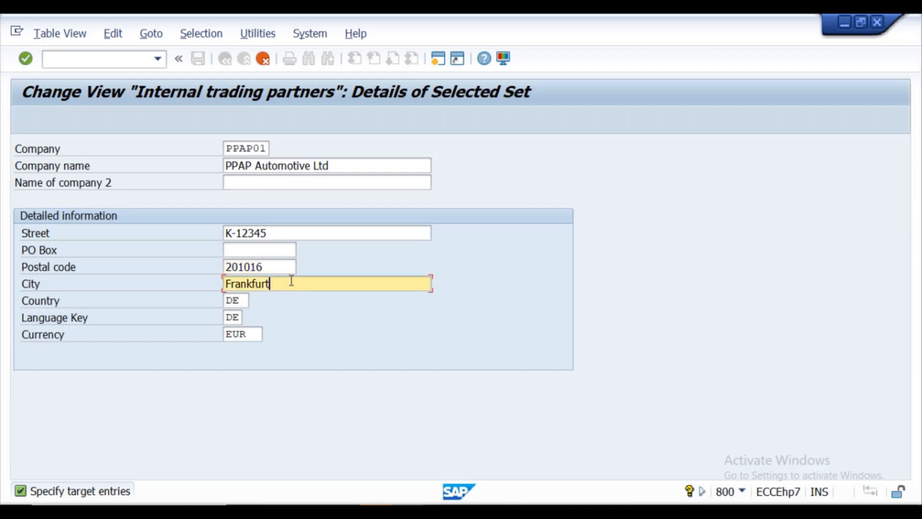
{"action": "key", "text": "BackSpace"}
{"action": "key", "text": "BackSpace"}
{"action": "key", "text": "BackSpace"}
{"action": "key", "text": "BackSpace"}
{"action": "key", "text": "BackSpace"}
{"action": "key", "text": "BackSpace"}
{"action": "key", "text": "BackSpace"}
{"action": "key", "text": "BackSpace"}
{"action": "key", "text": "BackSpace"}
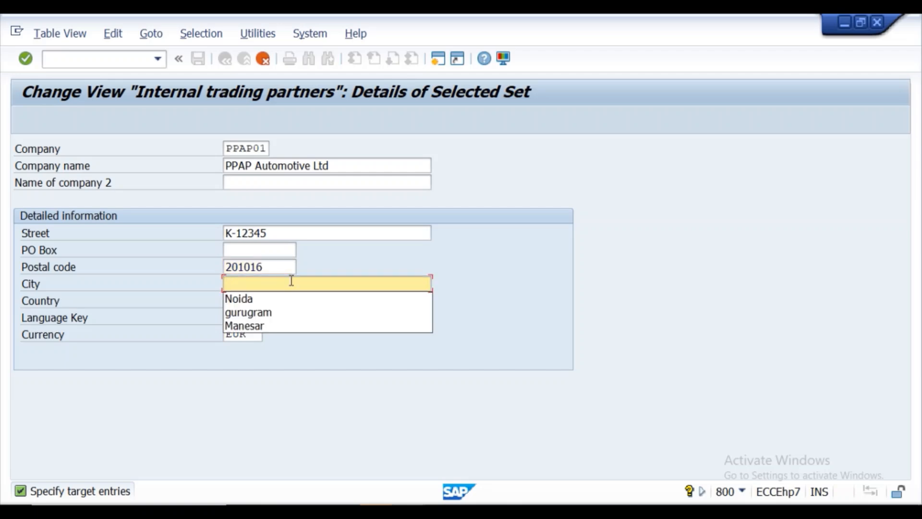
{"action": "left_click", "coordinate": [235, 298]}
Set the company's country to "in" and its language key to EN.
{"action": "left_click", "coordinate": [244, 306]}
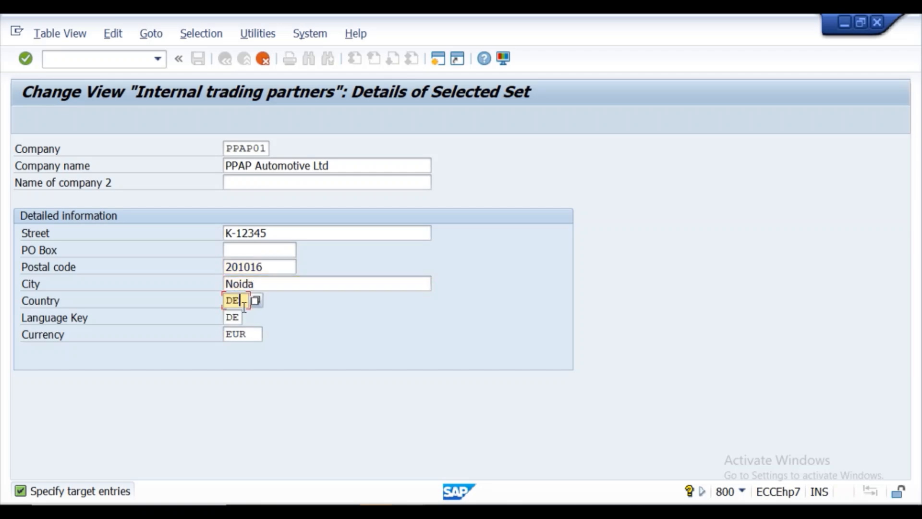
{"action": "key", "text": "BackSpace"}
{"action": "key", "text": "BackSpace"}
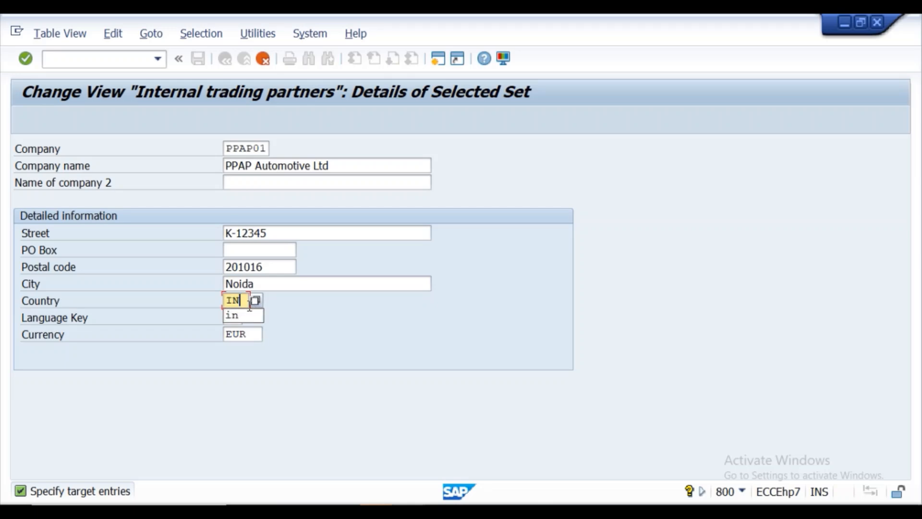
{"action": "type", "text": "IN"}
{"action": "left_click", "coordinate": [238, 315]}
{"action": "left_click", "coordinate": [240, 317]}
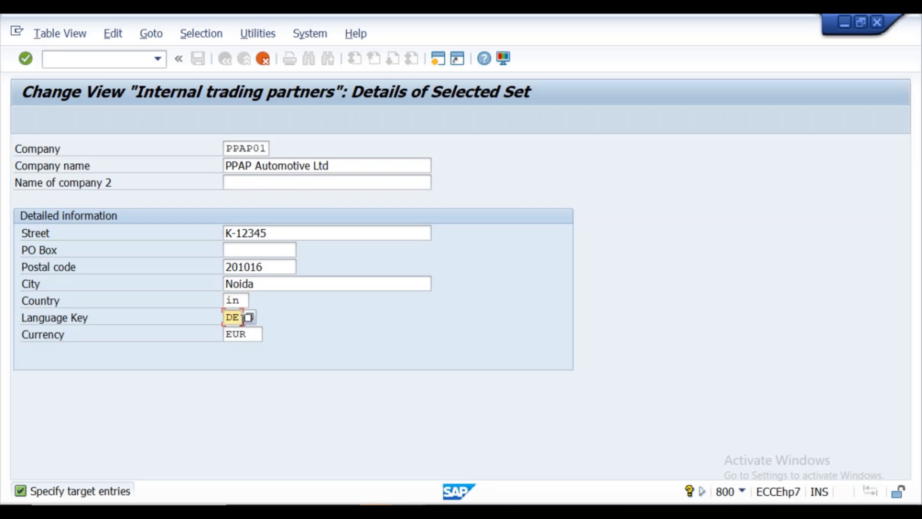
{"action": "key", "text": "BackSpace"}
{"action": "key", "text": "BackSpace"}
{"action": "left_click", "coordinate": [238, 331]}
Replace the copied company's currency with inr.
{"action": "left_click", "coordinate": [258, 333]}
{"action": "key", "text": "BackSpace"}
{"action": "key", "text": "BackSpace"}
{"action": "key", "text": "BackSpace"}
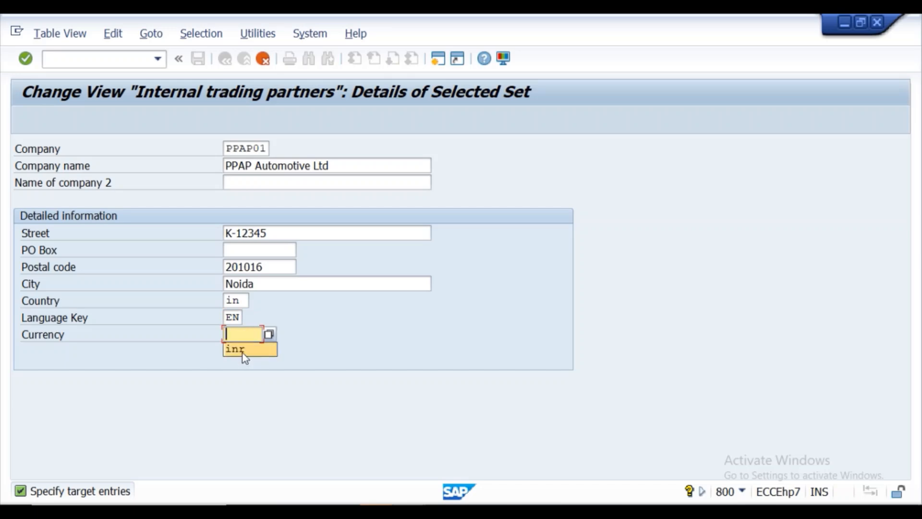
{"action": "left_click", "coordinate": [243, 349]}
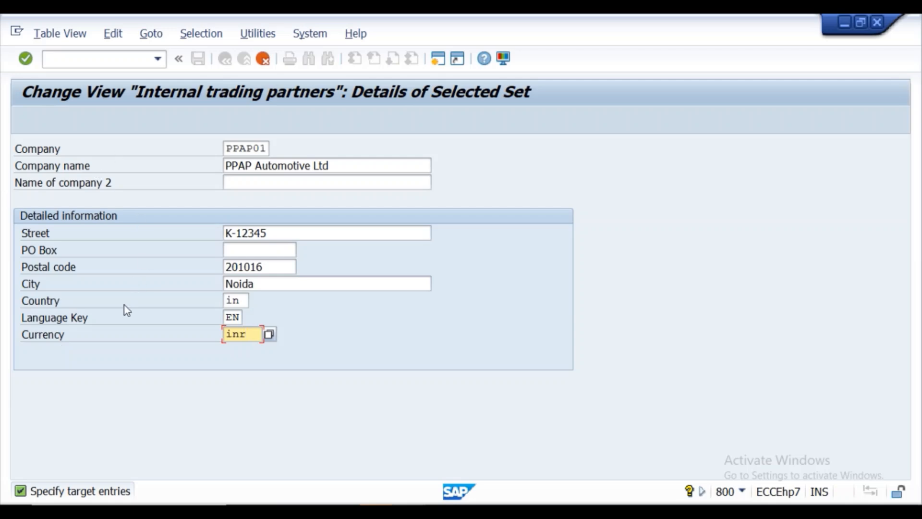
Switch to Snipping Tool and capture the PPAP01 company details from the view title down to the currency.
{"action": "key", "text": "super"}
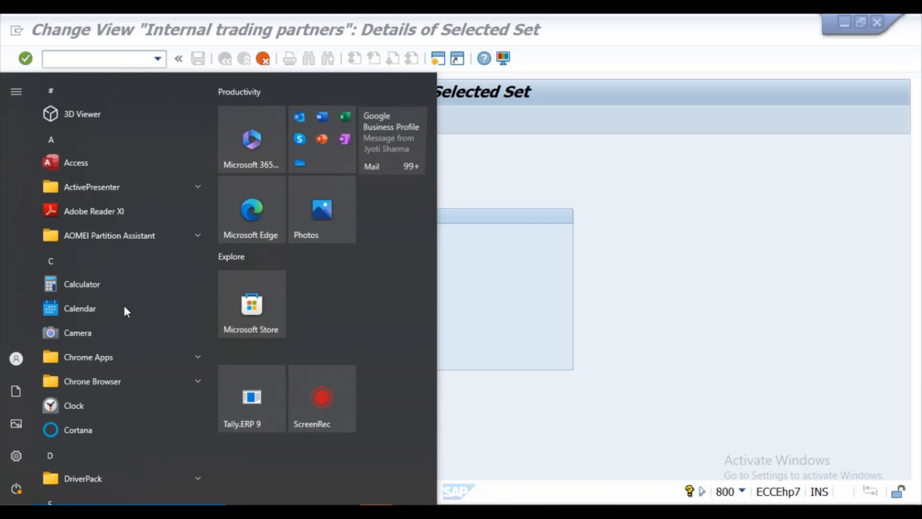
{"action": "type", "text": "SNIPPING"}
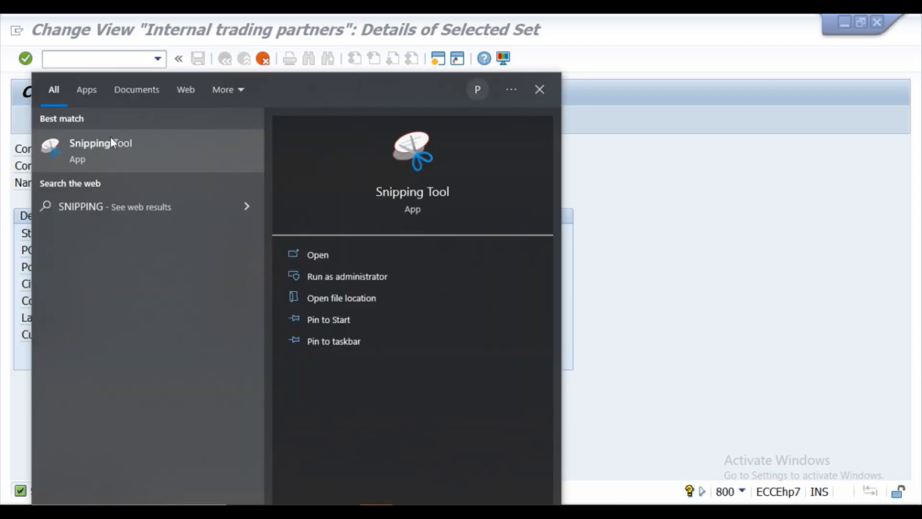
{"action": "left_click", "coordinate": [110, 142]}
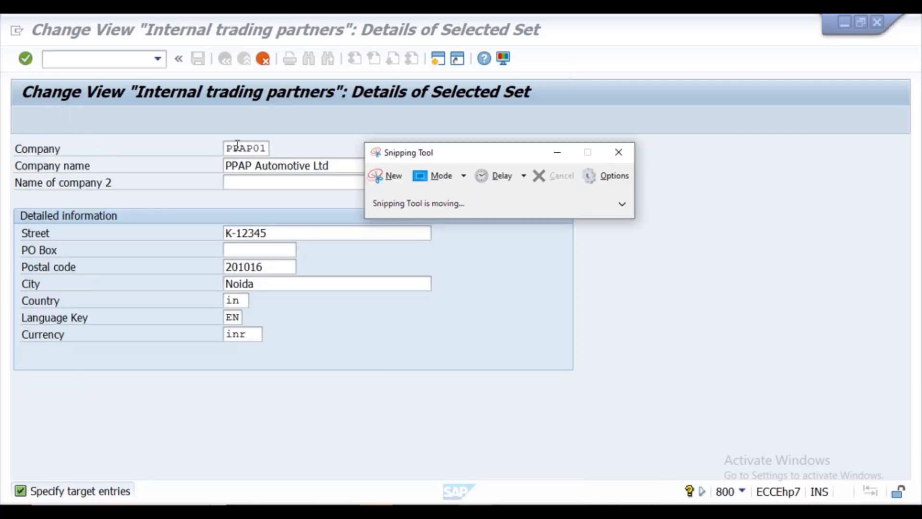
{"action": "left_click", "coordinate": [380, 177]}
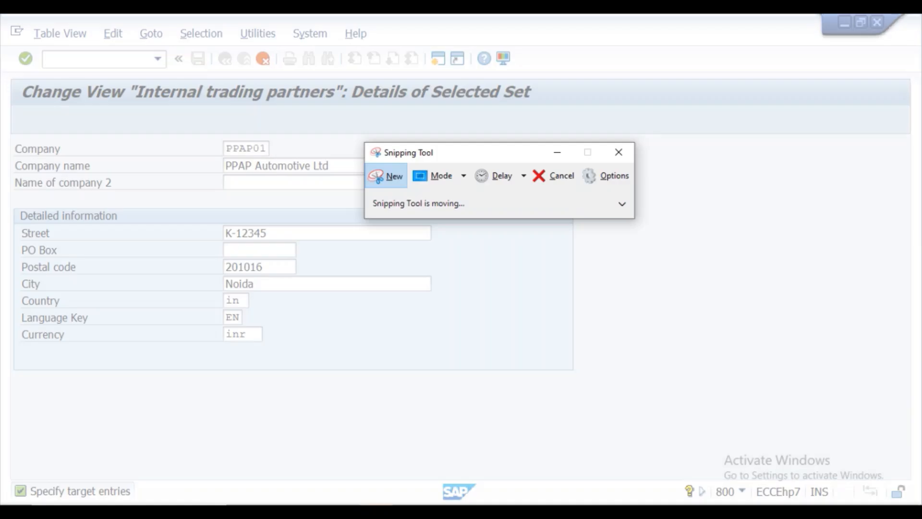
{"action": "left_click_drag", "start_coordinate": [8, 75], "coordinate": [665, 379]}
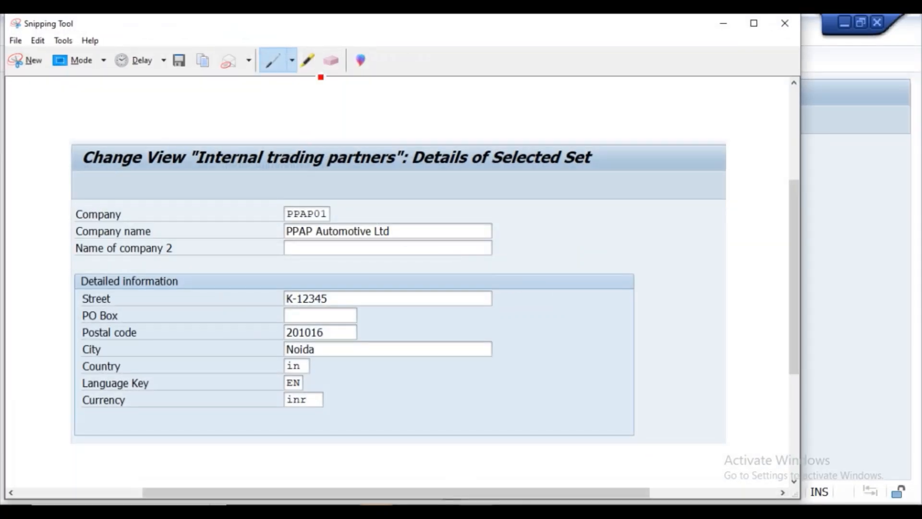
Highlight the company code, company name, street, postal code, city, country, language key and currency entries in the snip.
{"action": "left_click", "coordinate": [308, 61]}
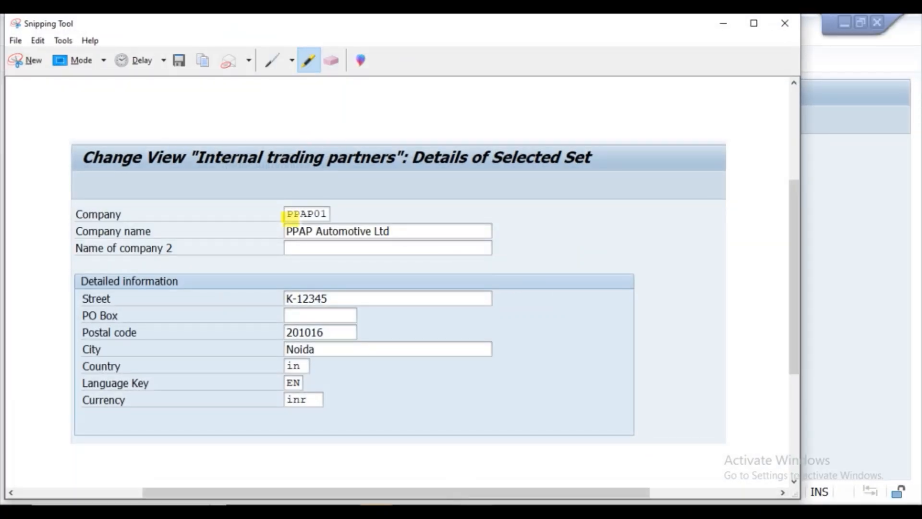
{"action": "left_click_drag", "start_coordinate": [284, 215], "coordinate": [327, 214]}
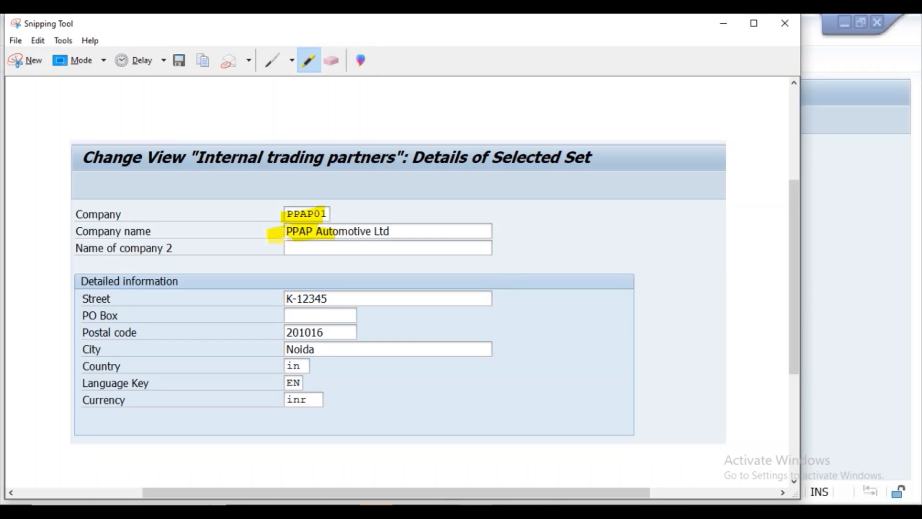
{"action": "left_click_drag", "start_coordinate": [274, 232], "coordinate": [398, 231]}
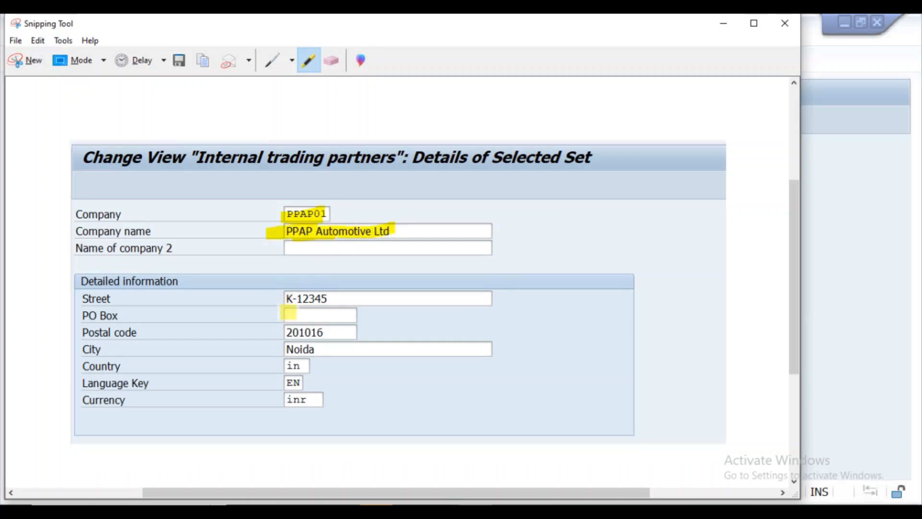
{"action": "left_click_drag", "start_coordinate": [341, 300], "coordinate": [386, 283]}
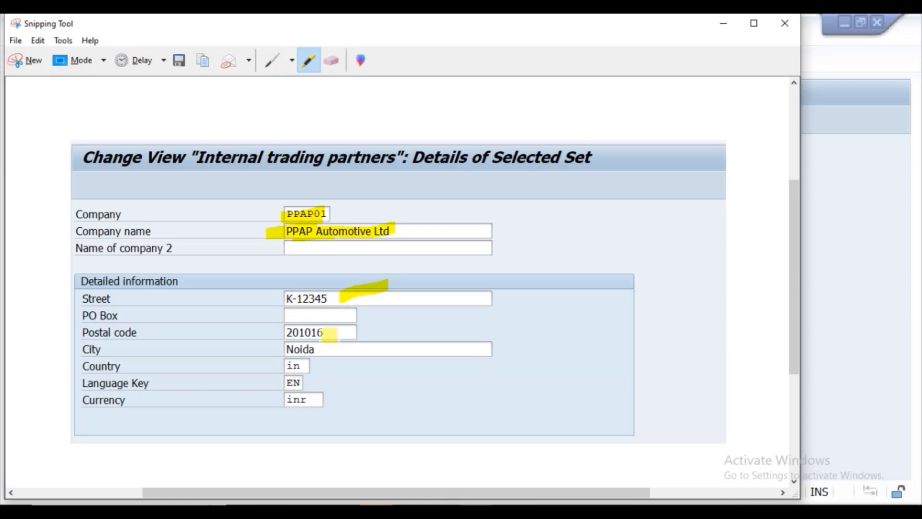
{"action": "mouse_move", "coordinate": [361, 314]}
{"action": "left_mouse_down"}
{"action": "mouse_move", "coordinate": [336, 332]}
{"action": "mouse_move", "coordinate": [332, 357]}
{"action": "mouse_move", "coordinate": [288, 364]}
{"action": "left_mouse_up"}
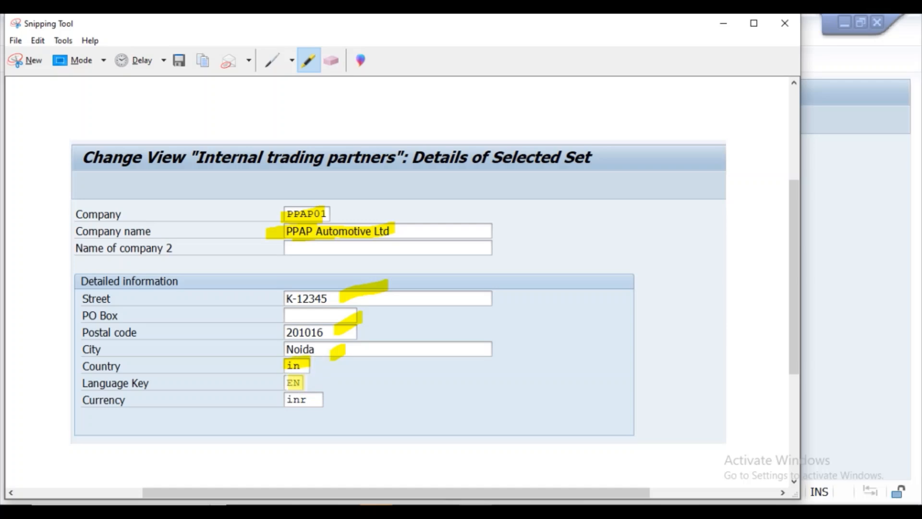
{"action": "left_click_drag", "start_coordinate": [293, 382], "coordinate": [305, 377]}
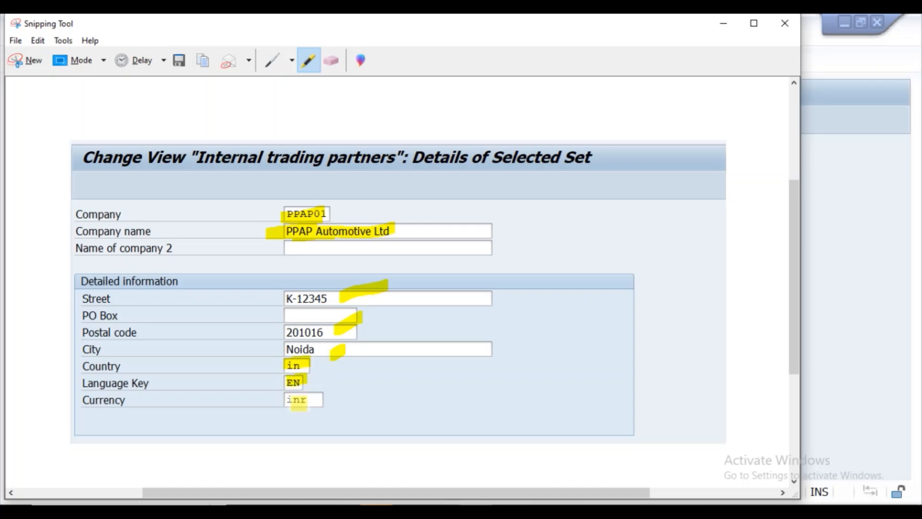
{"action": "left_click_drag", "start_coordinate": [296, 404], "coordinate": [330, 401]}
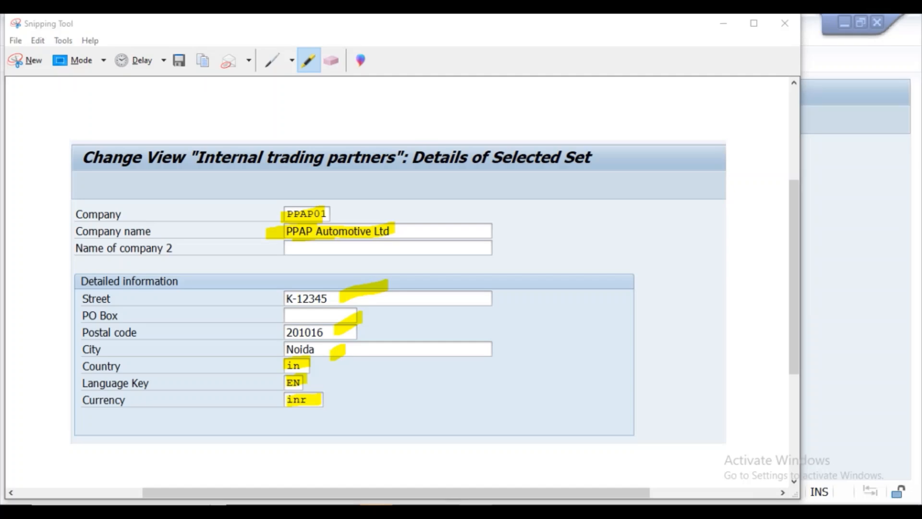
Switch to the SAP MM Lecture-06 (2) Word document and replace the Maruti Motors details picture with the highlighted snip.
{"action": "mouse_move", "coordinate": [376, 504]}
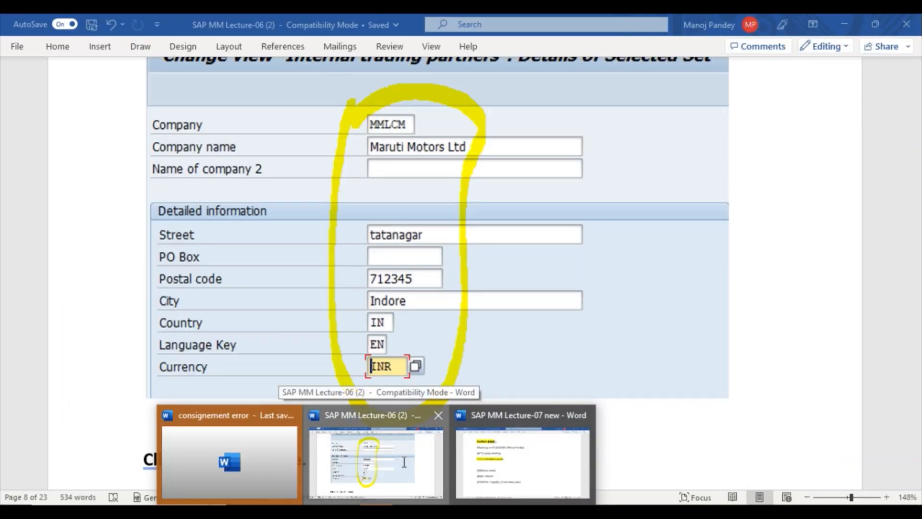
{"action": "left_click", "coordinate": [403, 462]}
{"action": "left_click", "coordinate": [395, 291]}
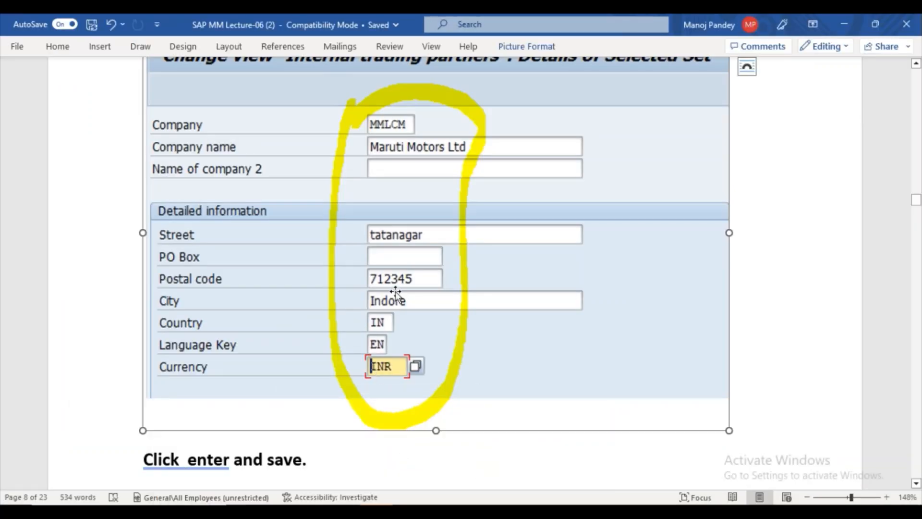
{"action": "key", "text": "ctrl+z"}
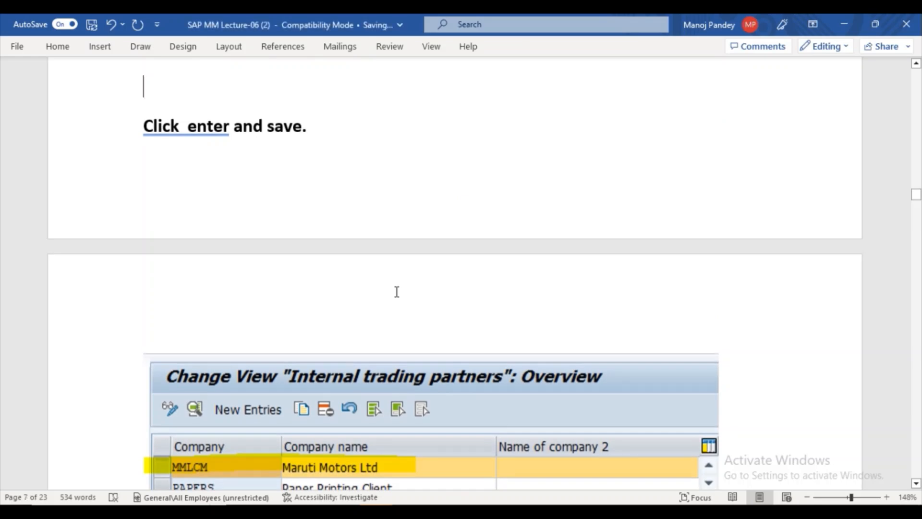
{"action": "key", "text": "ctrl+v"}
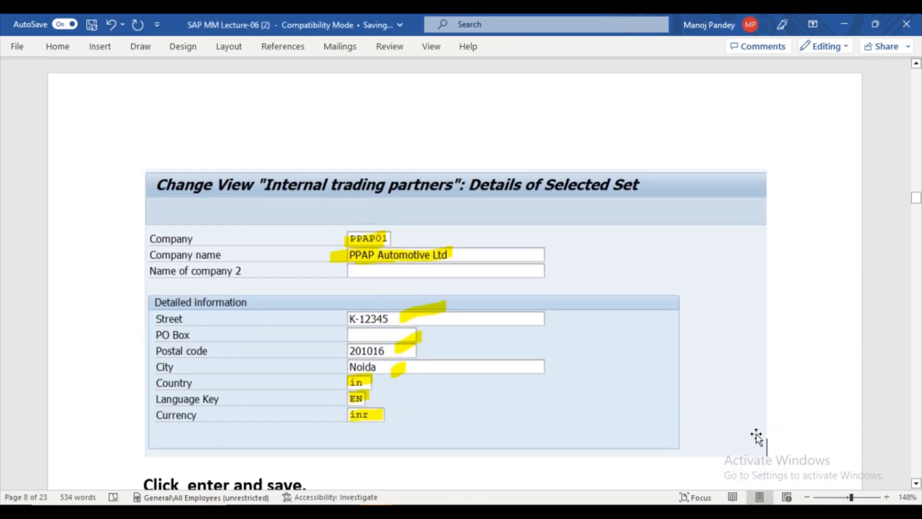
{"action": "left_click", "coordinate": [916, 483]}
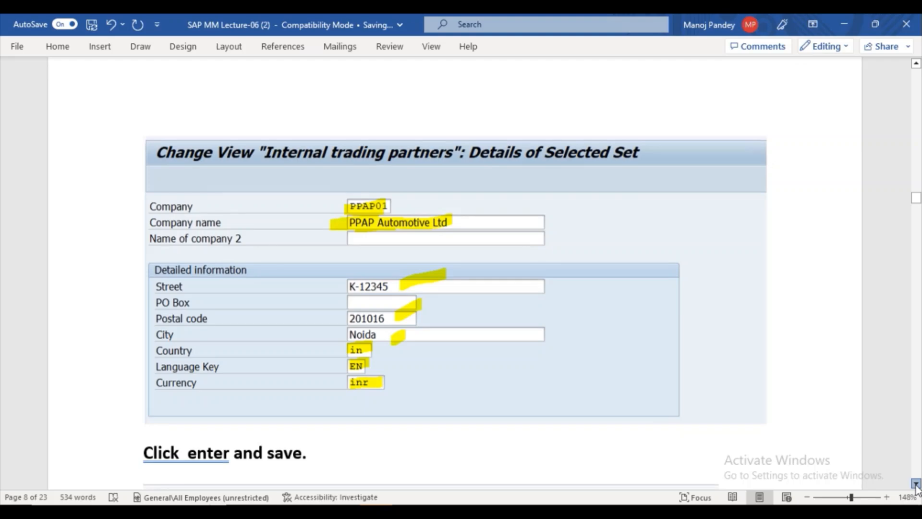
{"action": "scroll", "coordinate": [916, 485], "scroll_direction": "down", "scroll_amount": 3}
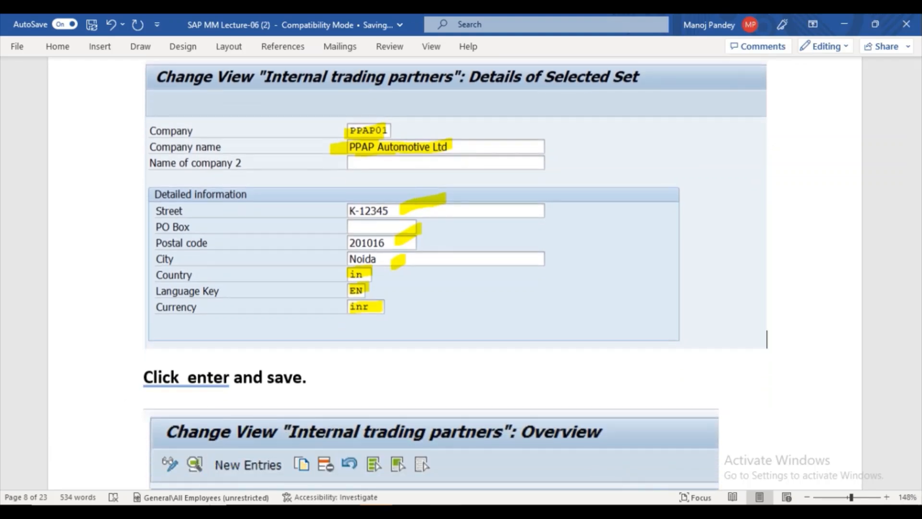
Switch back to SAP, try to confirm the PPAP01 entries, and view and close the detailed error description.
{"action": "left_click", "coordinate": [493, 465]}
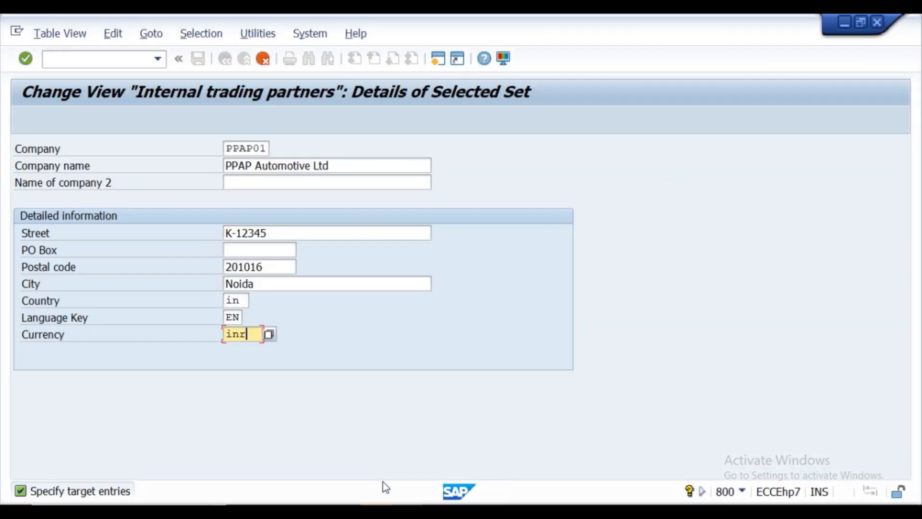
{"action": "left_click", "coordinate": [27, 60]}
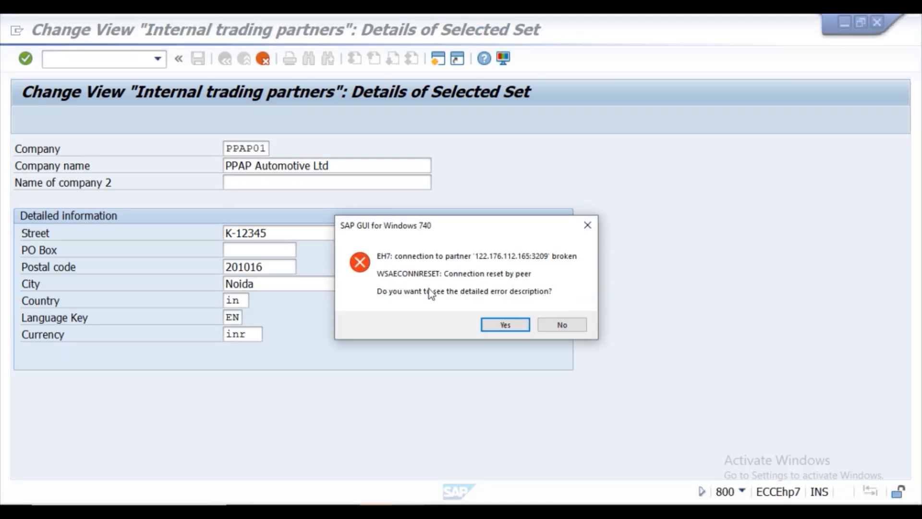
{"action": "left_click", "coordinate": [504, 324]}
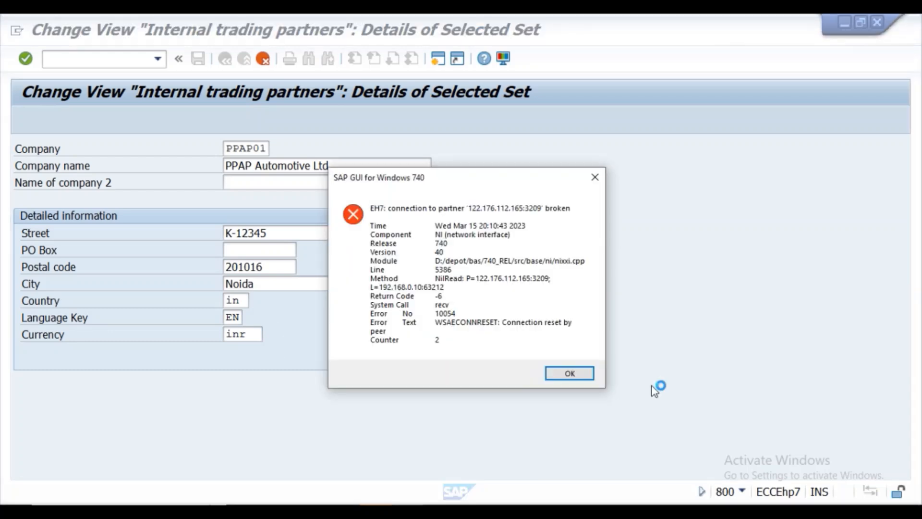
{"action": "left_click", "coordinate": [555, 375]}
Switch to SAP Logon and open the logon screen of the dedicated connection with instance 09.
{"action": "key", "text": "alt+Tab"}
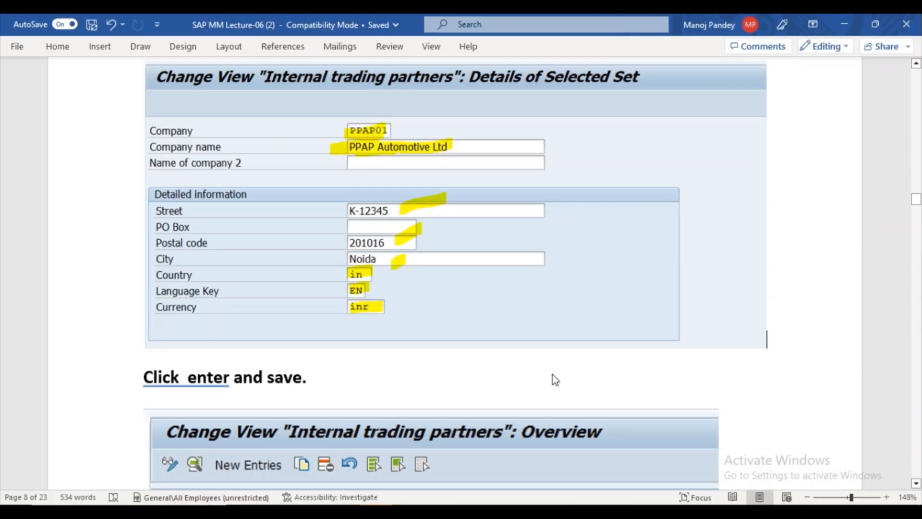
{"action": "key", "text": "alt+Tab"}
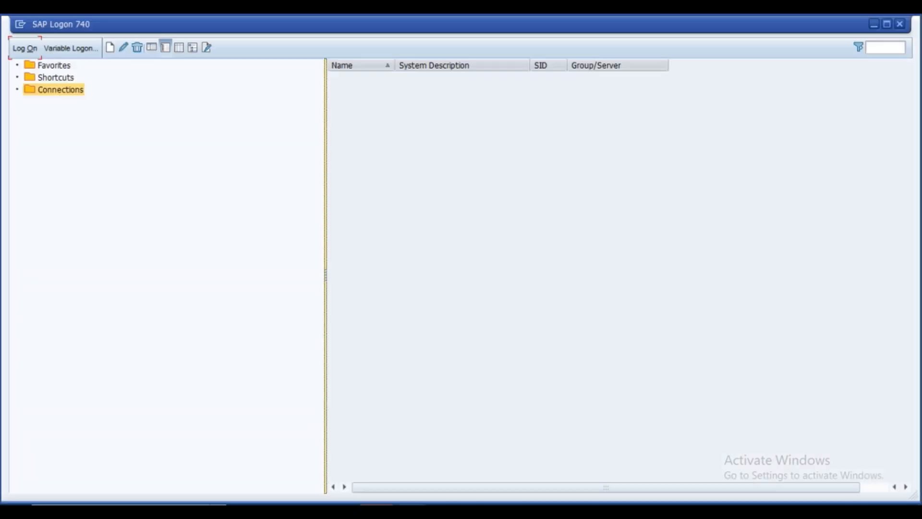
{"action": "left_click", "coordinate": [349, 89]}
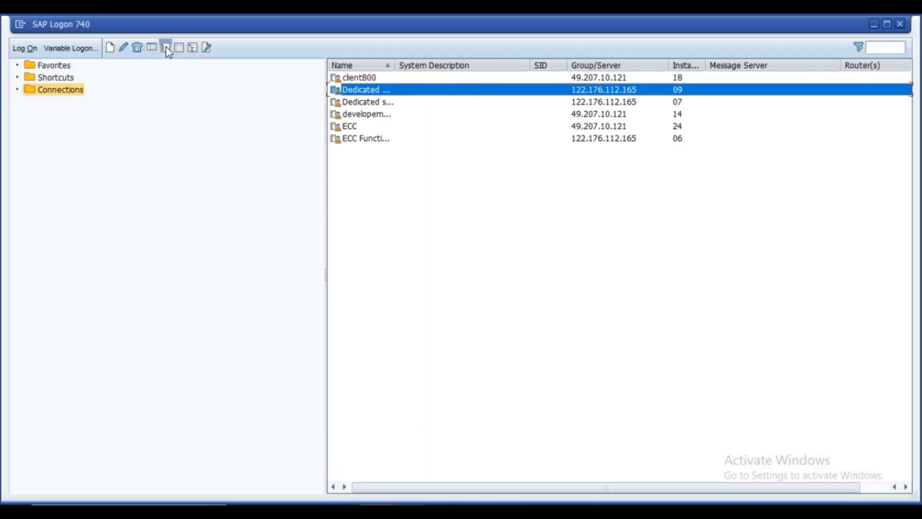
{"action": "left_click", "coordinate": [23, 49]}
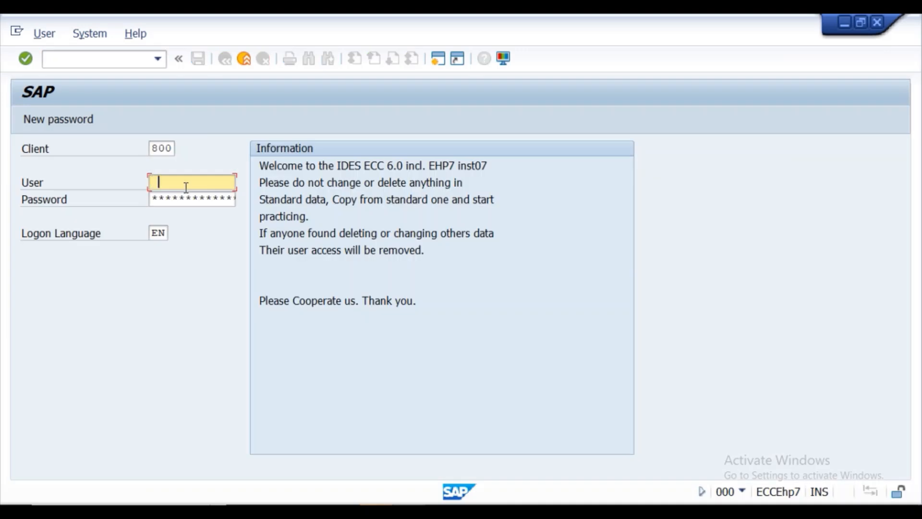
Try to log on to client 800 with the user name and account password, accepting the option Terminate this logon.
{"action": "left_click", "coordinate": [186, 197]}
{"action": "key", "text": "Tab"}
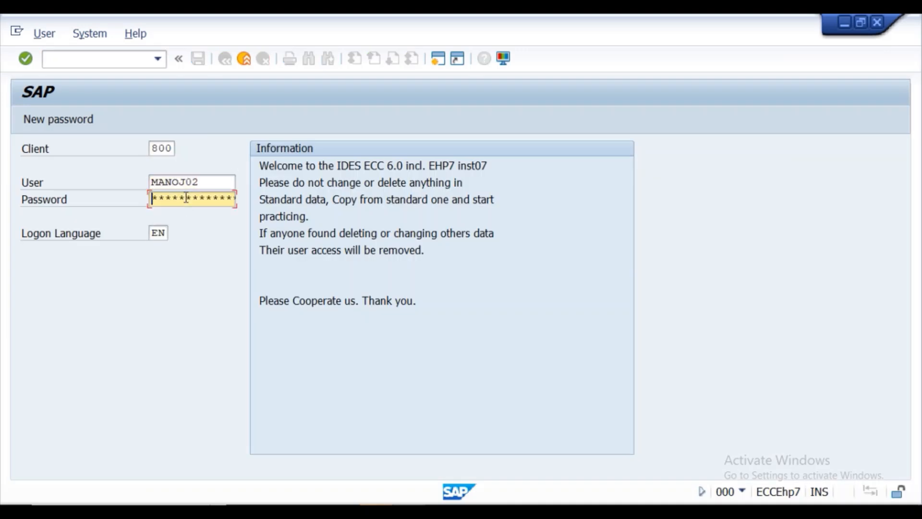
{"action": "type", "text": "**"}
{"action": "key", "text": "Return"}
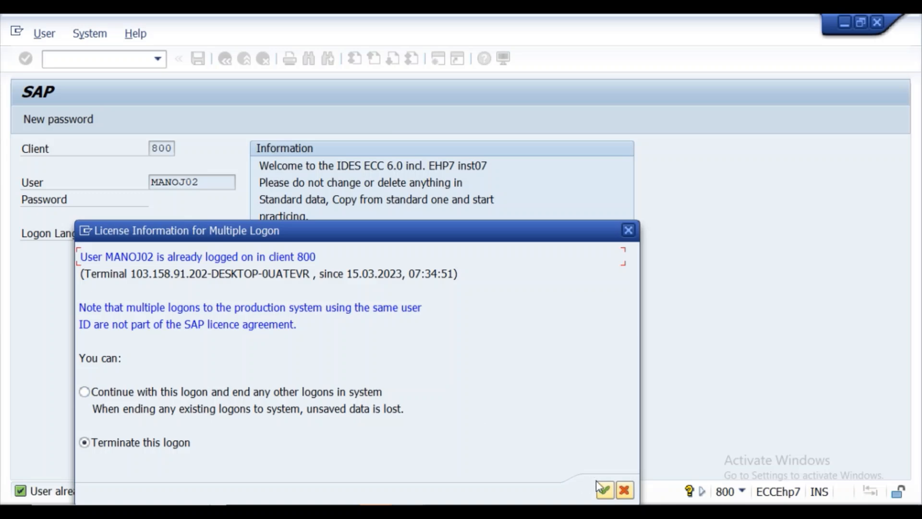
{"action": "left_click", "coordinate": [605, 489]}
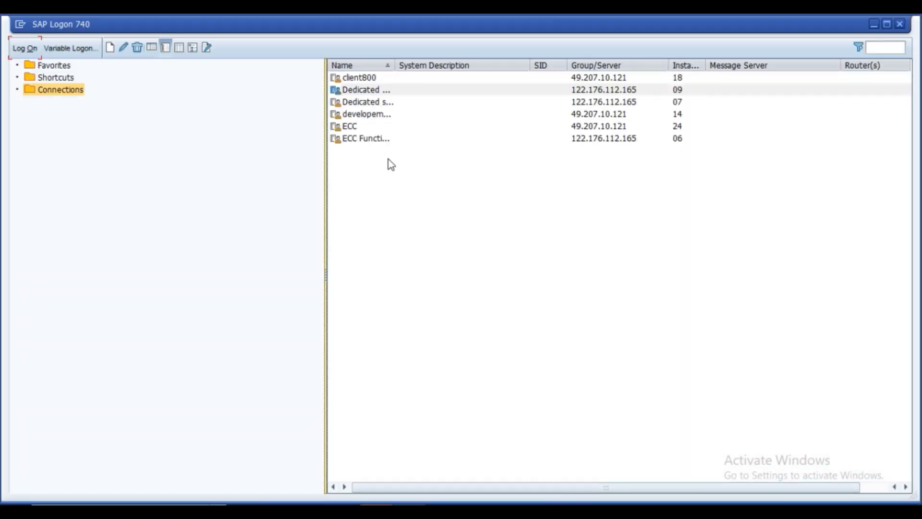
{"action": "left_click", "coordinate": [363, 89]}
{"action": "left_click", "coordinate": [21, 48]}
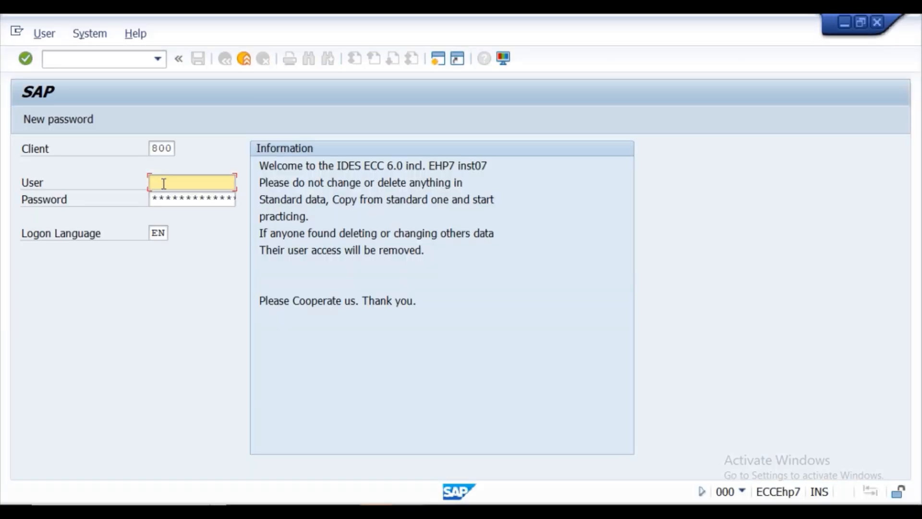
{"action": "left_click", "coordinate": [163, 183]}
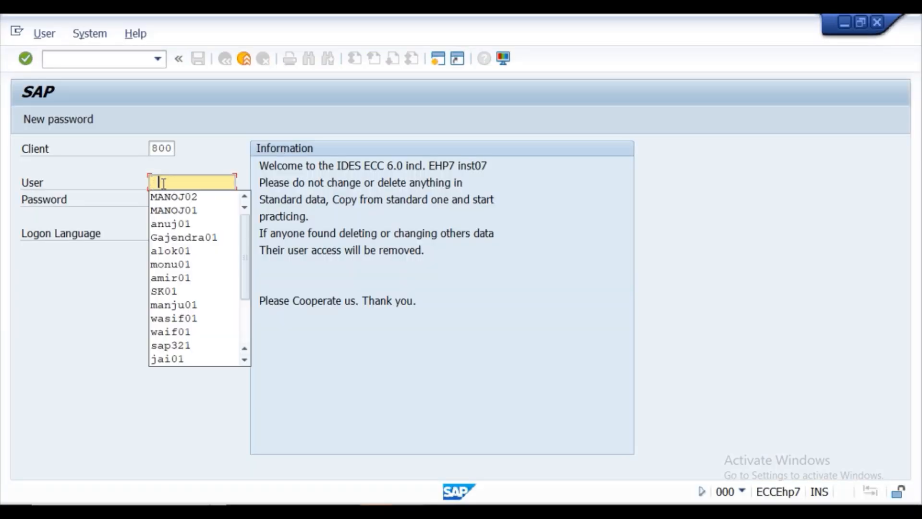
{"action": "left_click", "coordinate": [164, 197]}
{"action": "left_click", "coordinate": [162, 198]}
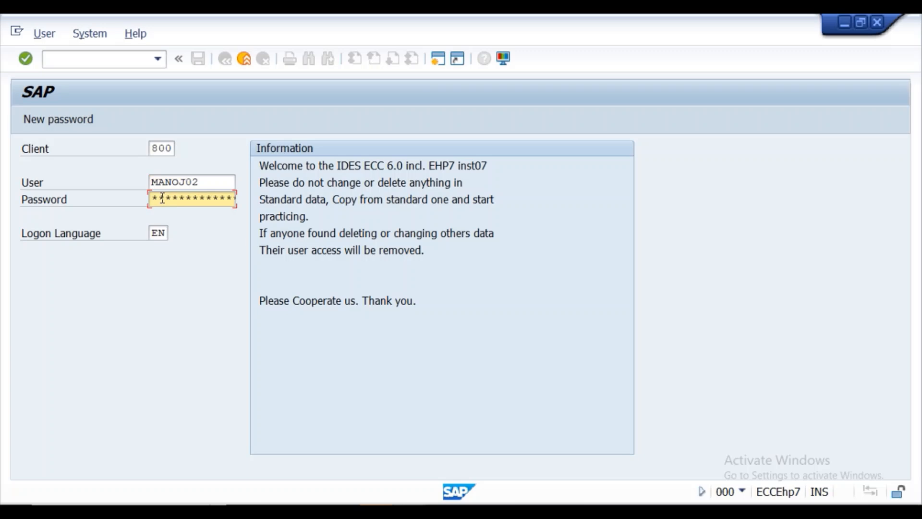
{"action": "left_click", "coordinate": [245, 58]}
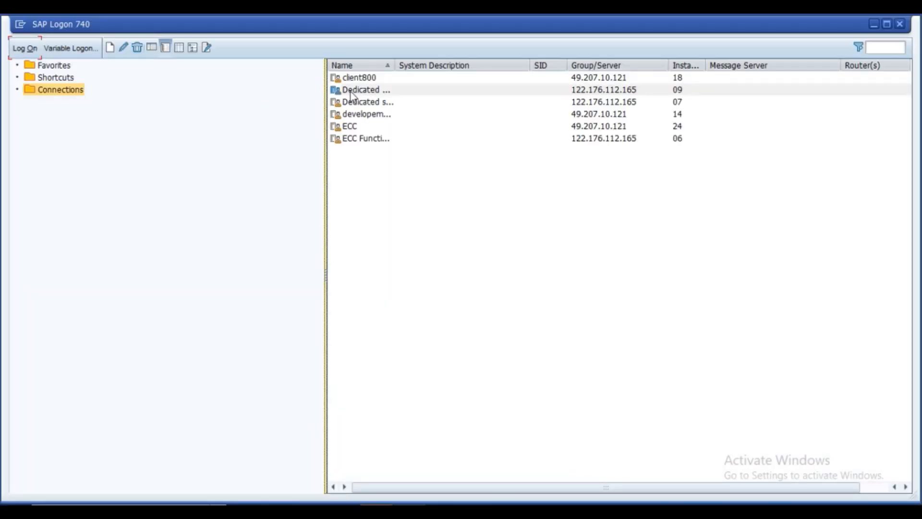
Open the dedicated connection with instance 09 and log on to client 800 with the user name and account password, ending any other logons.
{"action": "left_click", "coordinate": [345, 92]}
{"action": "left_click", "coordinate": [11, 50]}
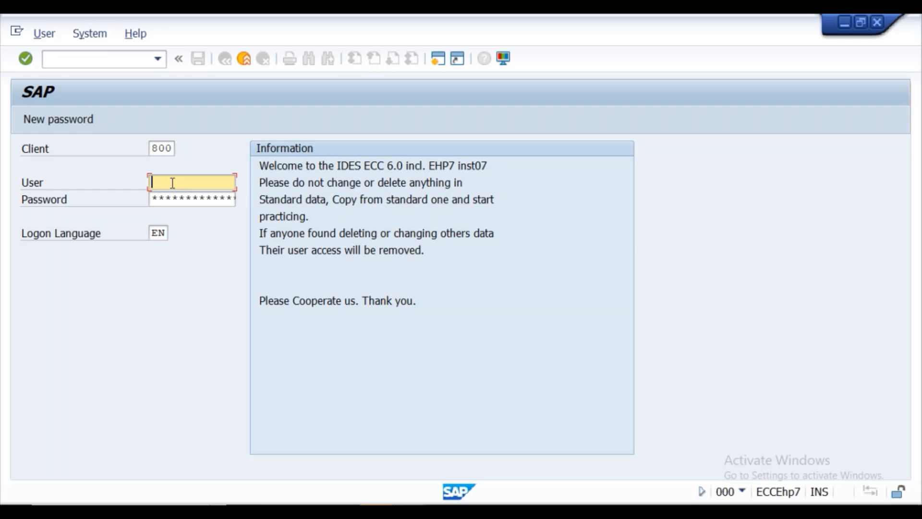
{"action": "left_click", "coordinate": [166, 197]}
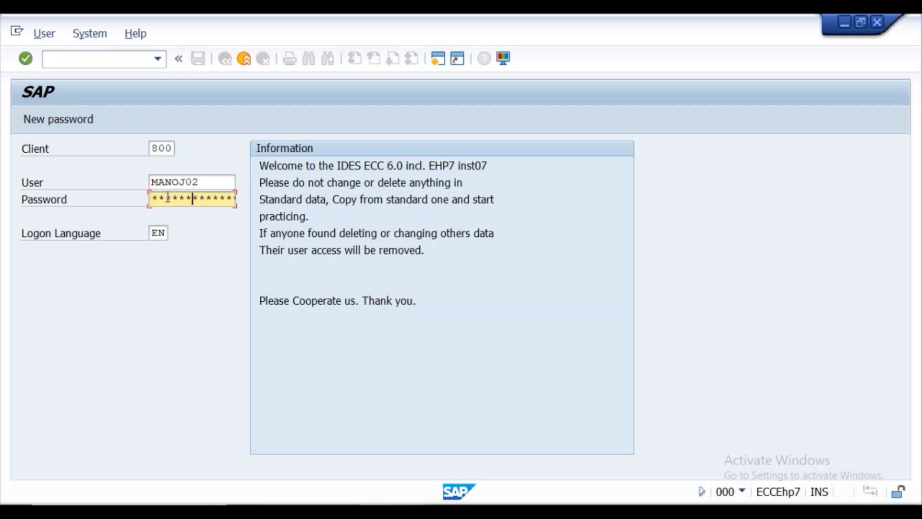
{"action": "key", "text": "Return"}
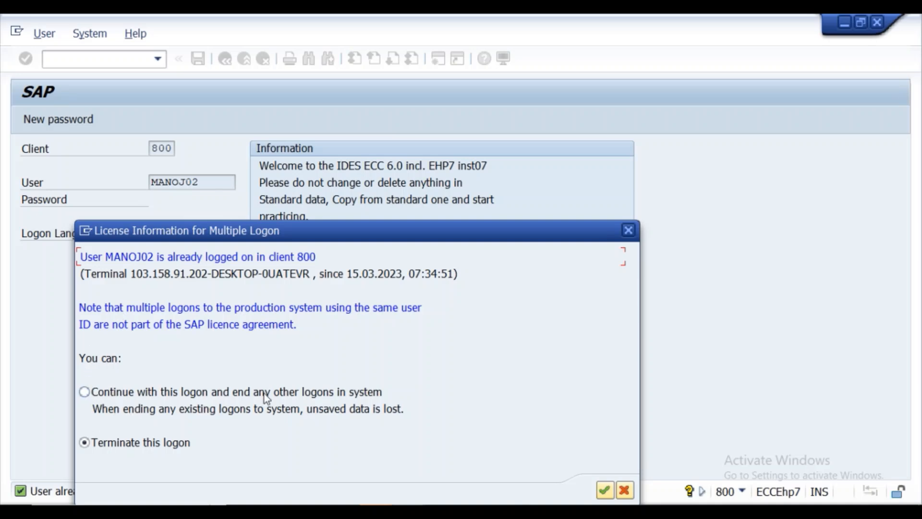
{"action": "left_click", "coordinate": [88, 397]}
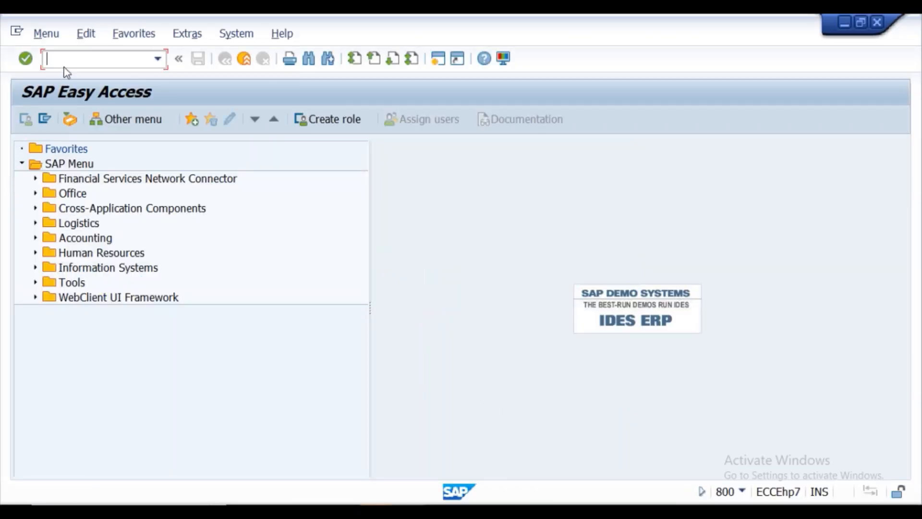
Run transaction spro, display the SAP Reference IMG and open Define company under Enterprise Structure, Definition, Financial Accounting.
{"action": "type", "text": "spro"}
{"action": "key", "text": "Return"}
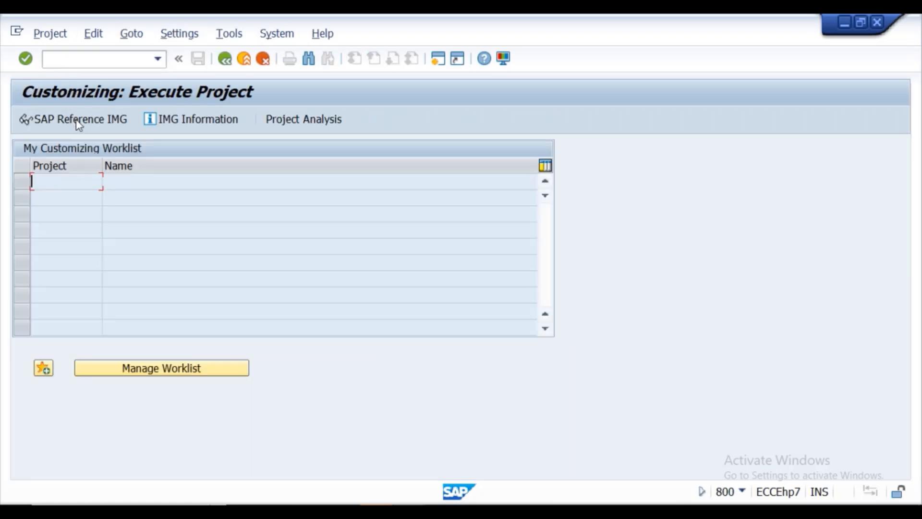
{"action": "key", "text": "F5"}
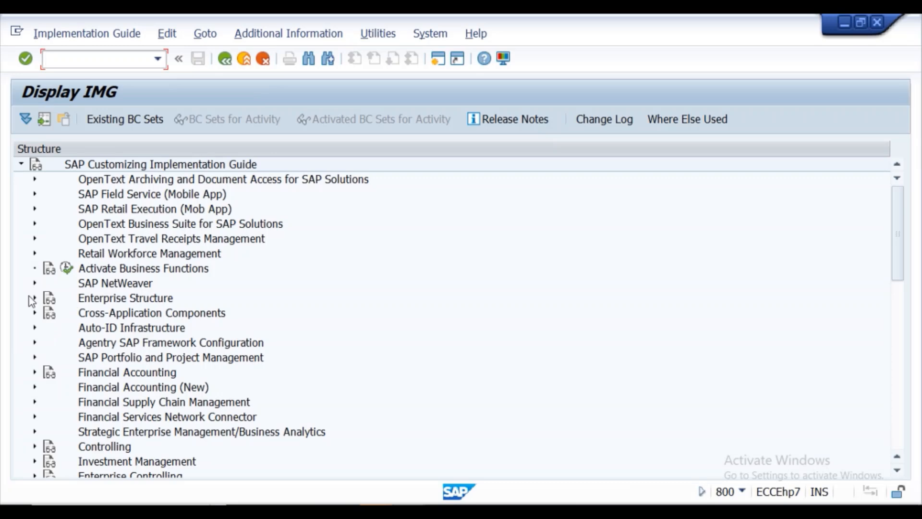
{"action": "left_click", "coordinate": [34, 298]}
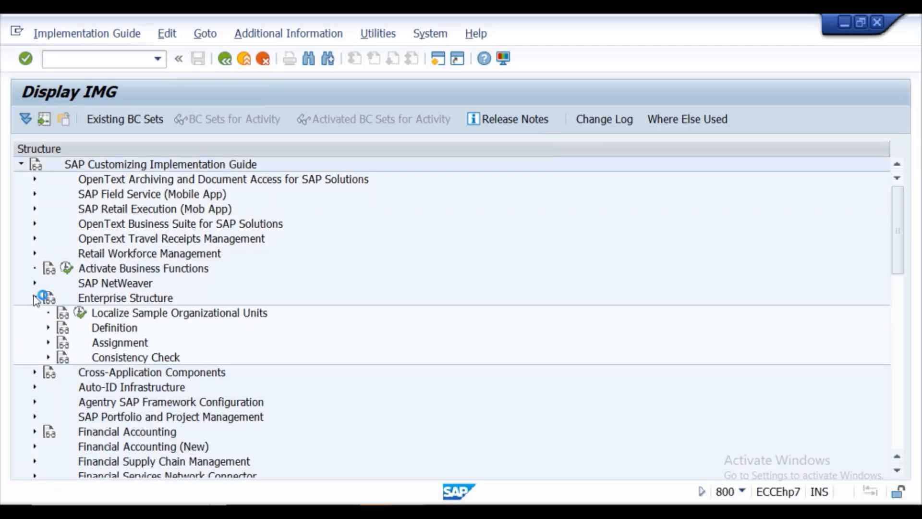
{"action": "left_click", "coordinate": [48, 328]}
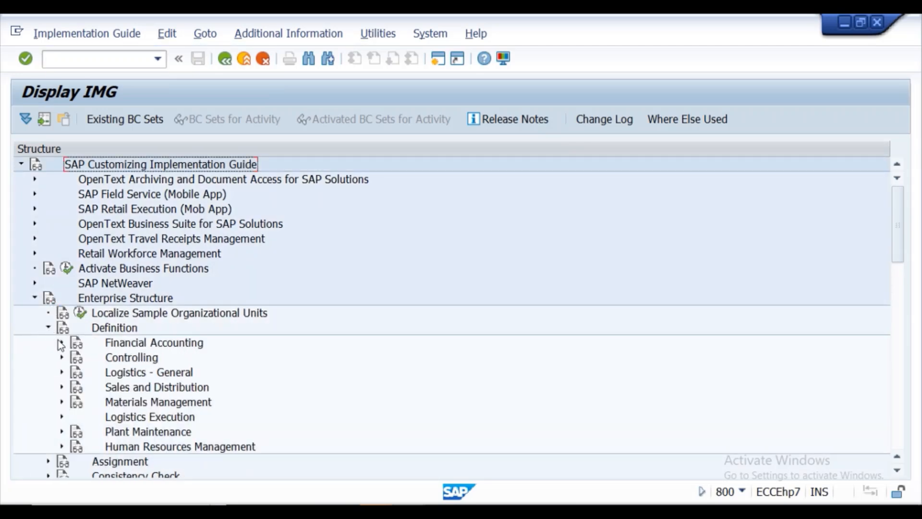
{"action": "left_click", "coordinate": [62, 343]}
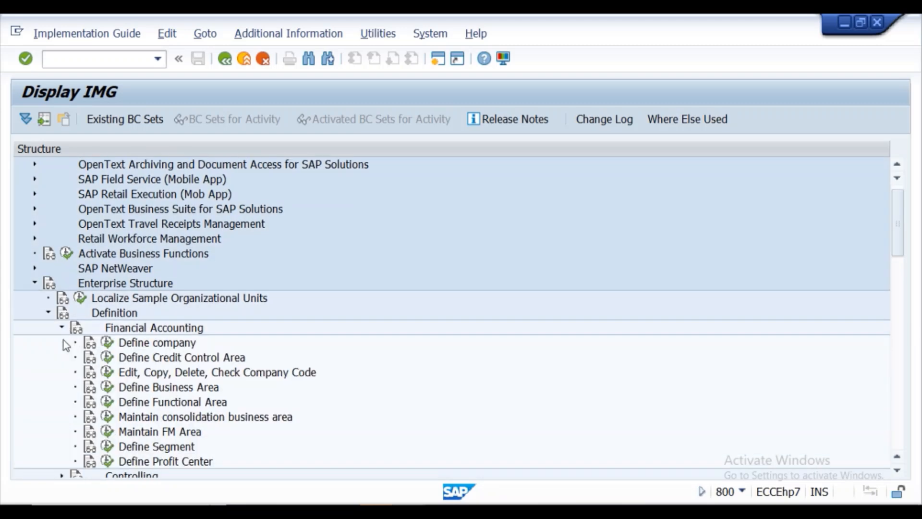
{"action": "left_click", "coordinate": [103, 345]}
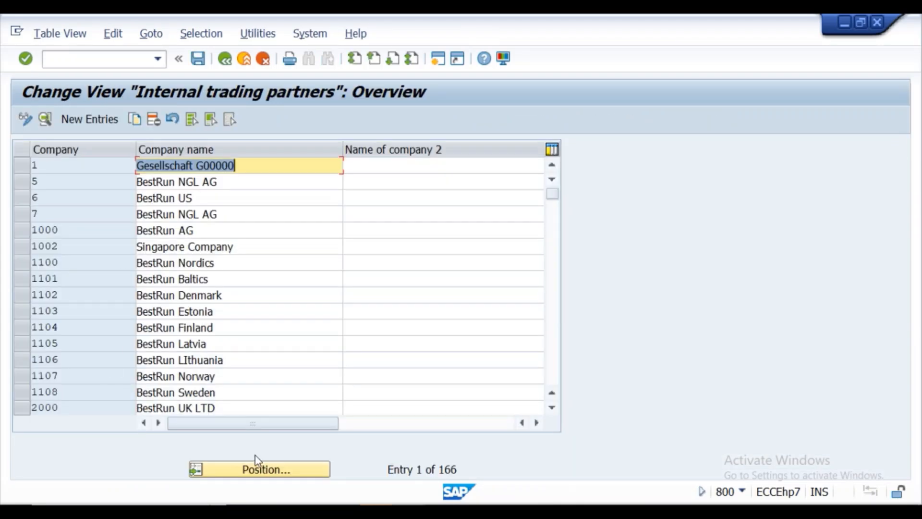
Copy company 1000 as company PPAP01 and set the company name to PPAP Automotive Ltd.
{"action": "left_click", "coordinate": [22, 230]}
{"action": "left_click", "coordinate": [134, 119]}
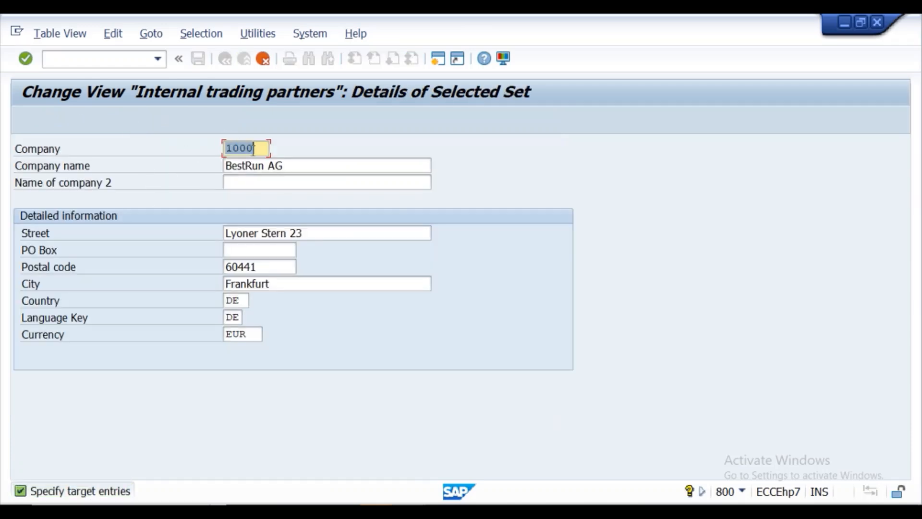
{"action": "key", "text": "BackSpace"}
{"action": "left_click", "coordinate": [267, 165]}
{"action": "left_click", "coordinate": [295, 166]}
{"action": "key", "text": "BackSpace"}
{"action": "key", "text": "BackSpace"}
{"action": "key", "text": "BackSpace"}
{"action": "key", "text": "BackSpace"}
{"action": "key", "text": "BackSpace"}
{"action": "key", "text": "BackSpace"}
{"action": "key", "text": "BackSpace"}
{"action": "key", "text": "BackSpace"}
{"action": "key", "text": "BackSpace"}
{"action": "key", "text": "BackSpace"}
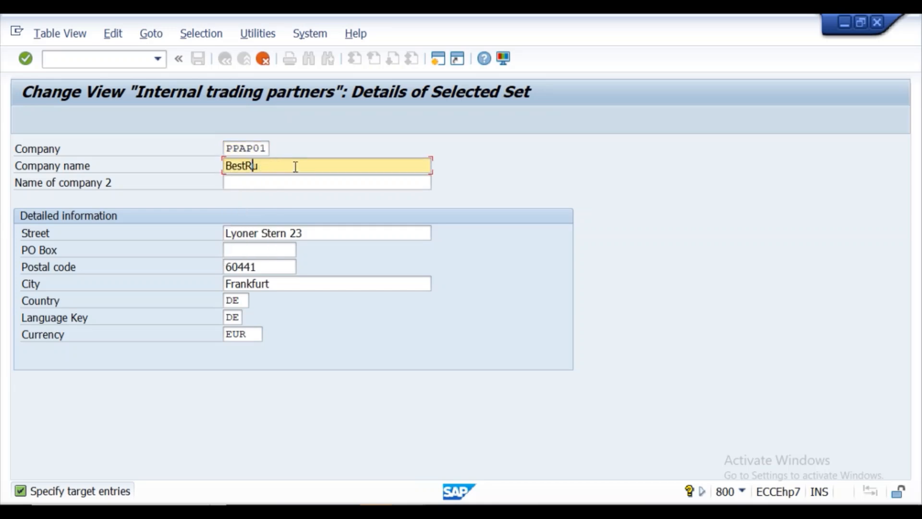
{"action": "left_click", "coordinate": [297, 180]}
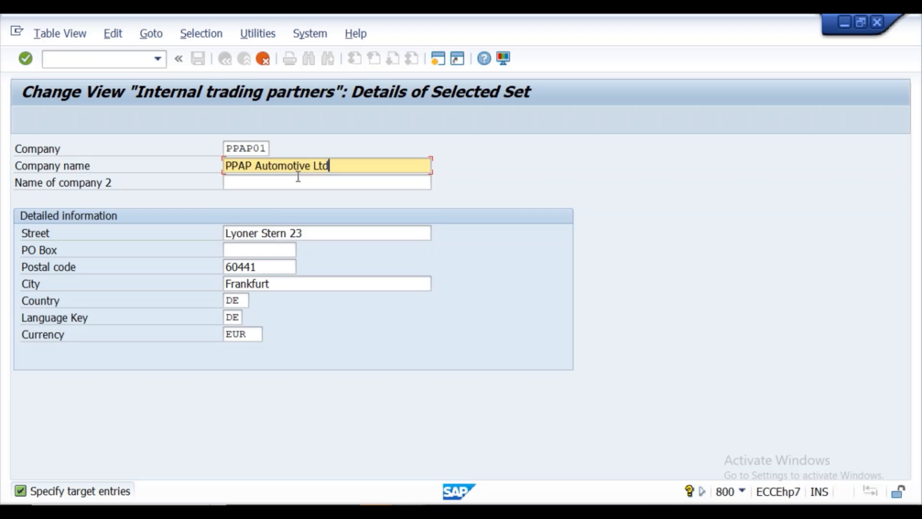
Replace the copied street in the detailed information with the new company's street address.
{"action": "left_click", "coordinate": [320, 233]}
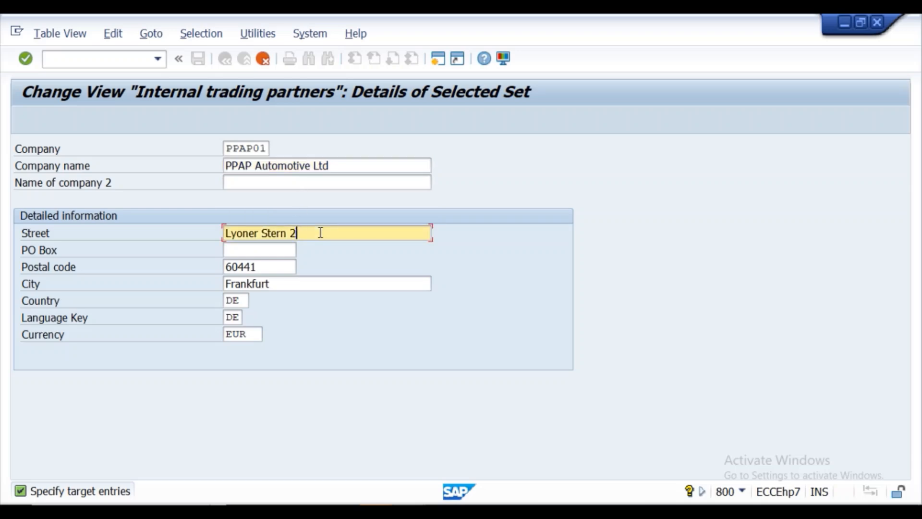
{"action": "key", "text": "BackSpace"}
{"action": "key", "text": "BackSpace"}
{"action": "key", "text": "BackSpace"}
{"action": "key", "text": "BackSpace"}
{"action": "key", "text": "BackSpace"}
{"action": "key", "text": "BackSpace"}
{"action": "key", "text": "BackSpace"}
{"action": "key", "text": "BackSpace"}
{"action": "key", "text": "BackSpace"}
{"action": "key", "text": "BackSpace"}
{"action": "key", "text": "BackSpace"}
{"action": "key", "text": "BackSpace"}
{"action": "key", "text": "BackSpace"}
{"action": "key", "text": "BackSpace"}
{"action": "left_click", "coordinate": [315, 248]}
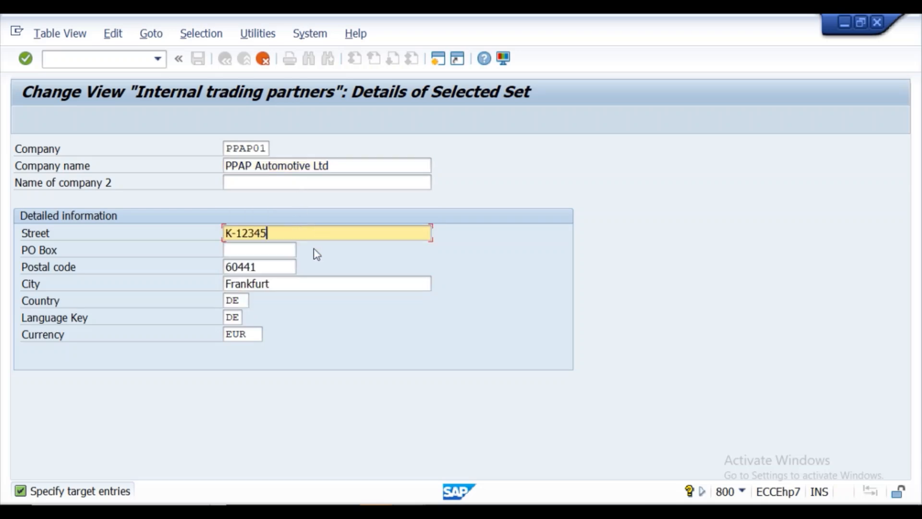
Enter the new company's postal code and set its city to Noida.
{"action": "left_click", "coordinate": [280, 268]}
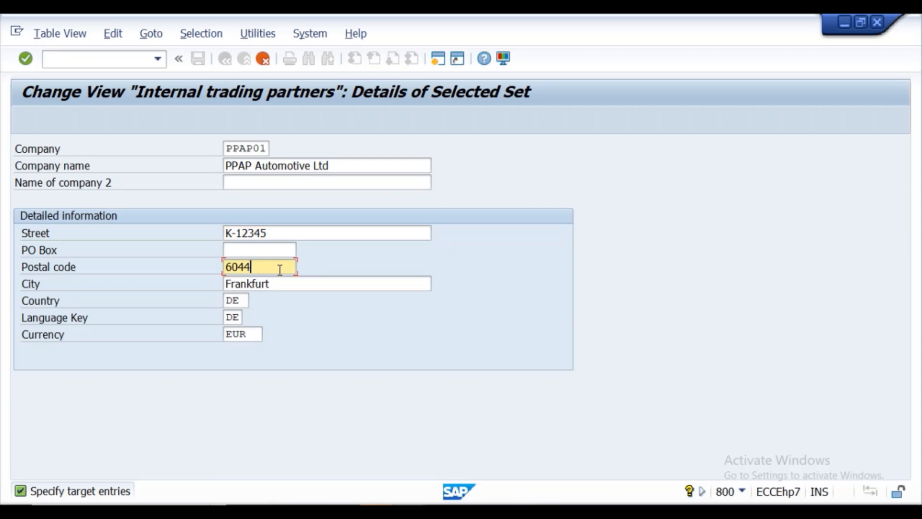
{"action": "key", "text": "BackSpace"}
{"action": "key", "text": "BackSpace"}
{"action": "key", "text": "BackSpace"}
{"action": "key", "text": "BackSpace"}
{"action": "left_click", "coordinate": [270, 281]}
{"action": "left_click", "coordinate": [281, 283]}
{"action": "key", "text": "BackSpace"}
{"action": "key", "text": "BackSpace"}
{"action": "key", "text": "BackSpace"}
{"action": "key", "text": "BackSpace"}
{"action": "key", "text": "BackSpace"}
{"action": "key", "text": "BackSpace"}
{"action": "key", "text": "BackSpace"}
{"action": "key", "text": "BackSpace"}
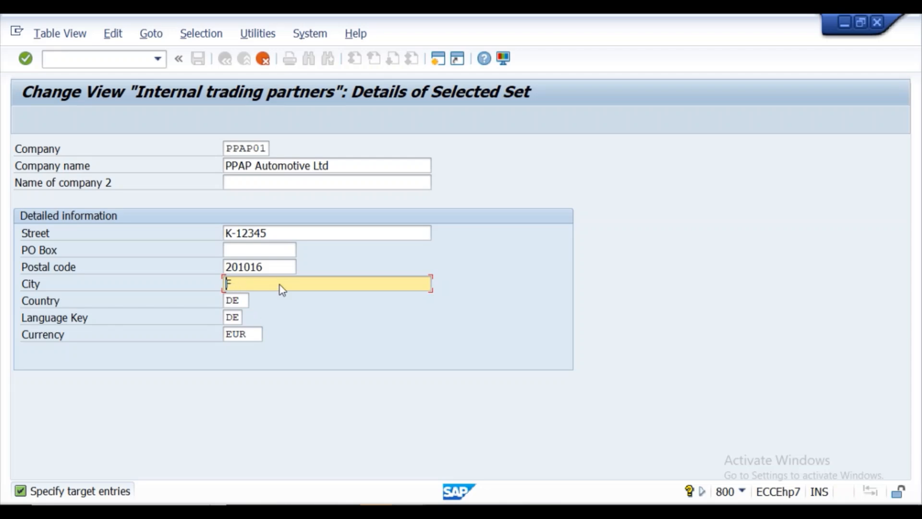
{"action": "left_click", "coordinate": [269, 299]}
Set the country to in, the language key to EN and the currency to inr, and save the company entry.
{"action": "left_click", "coordinate": [247, 300]}
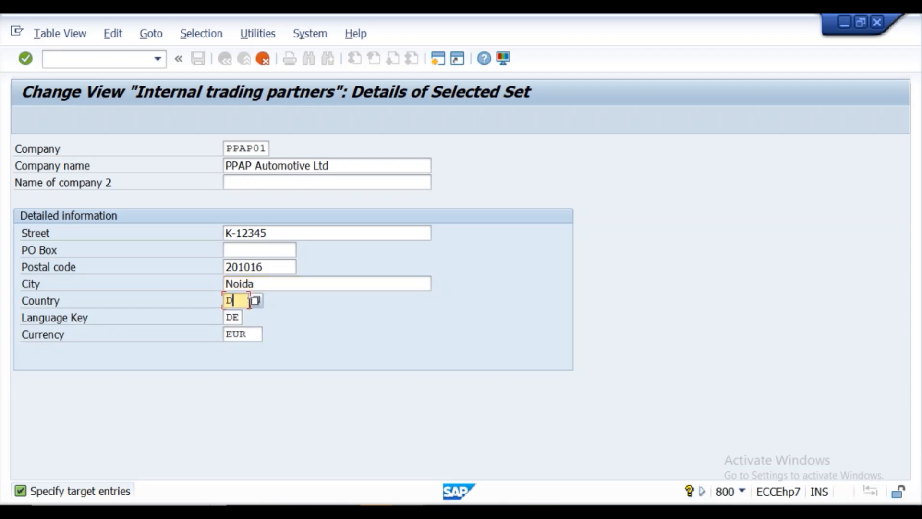
{"action": "key", "text": "BackSpace"}
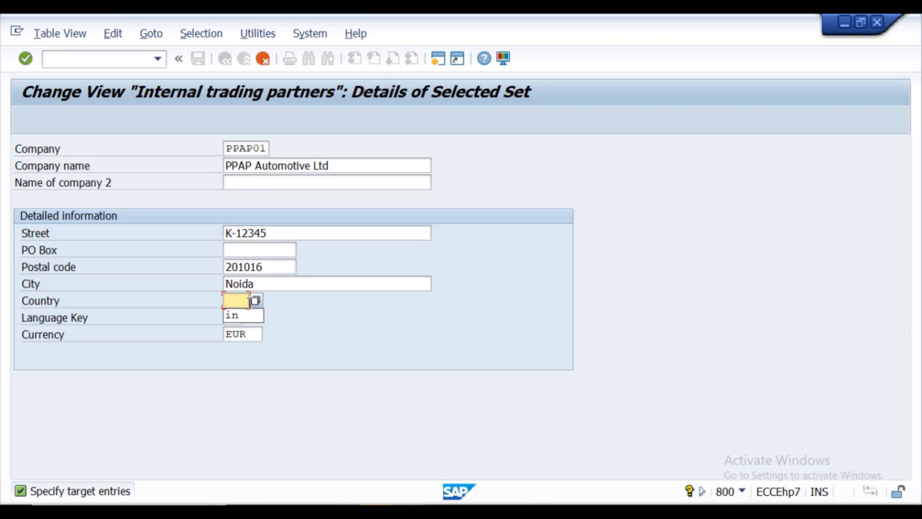
{"action": "left_click", "coordinate": [232, 315]}
{"action": "left_click", "coordinate": [232, 317]}
{"action": "key", "text": "BackSpace"}
{"action": "key", "text": "BackSpace"}
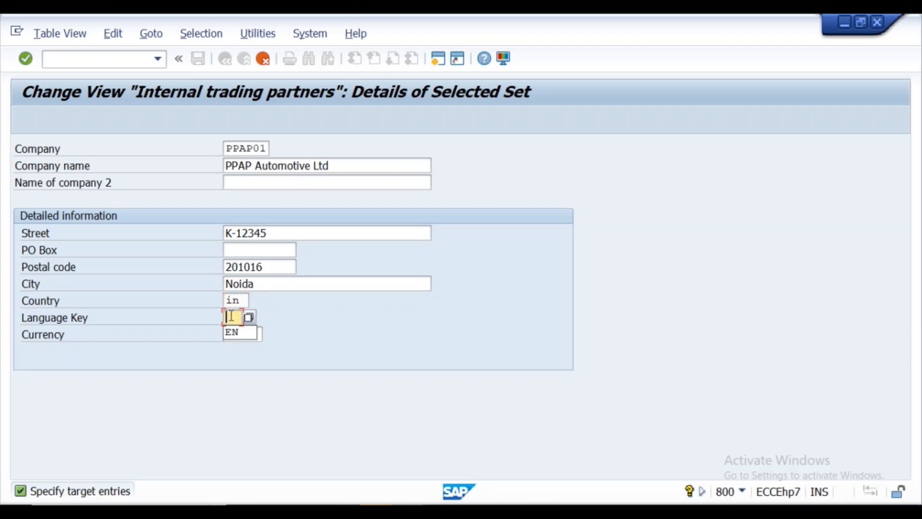
{"action": "left_click", "coordinate": [232, 333]}
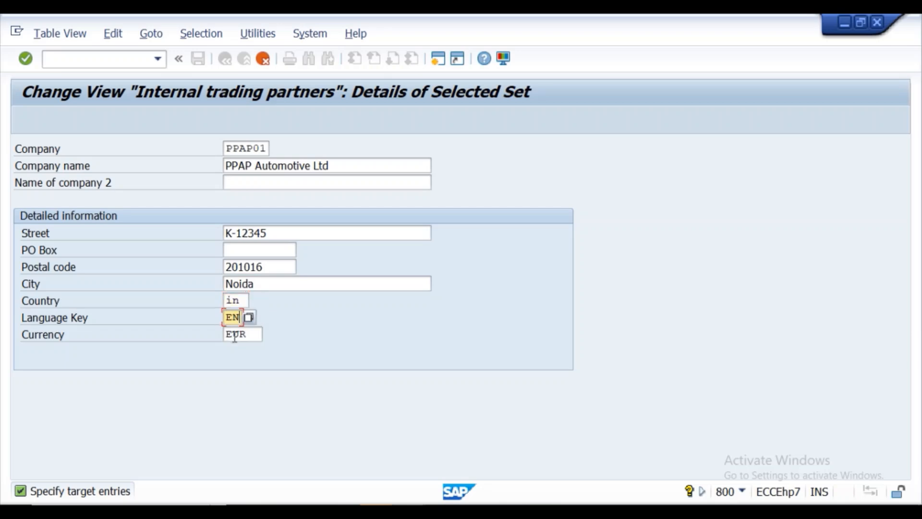
{"action": "left_click", "coordinate": [248, 333]}
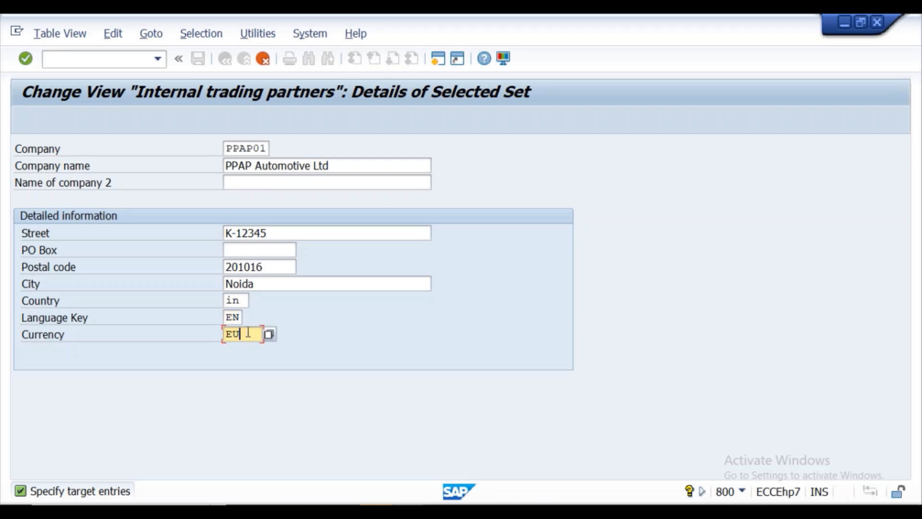
{"action": "left_click", "coordinate": [241, 350]}
{"action": "left_click", "coordinate": [29, 59]}
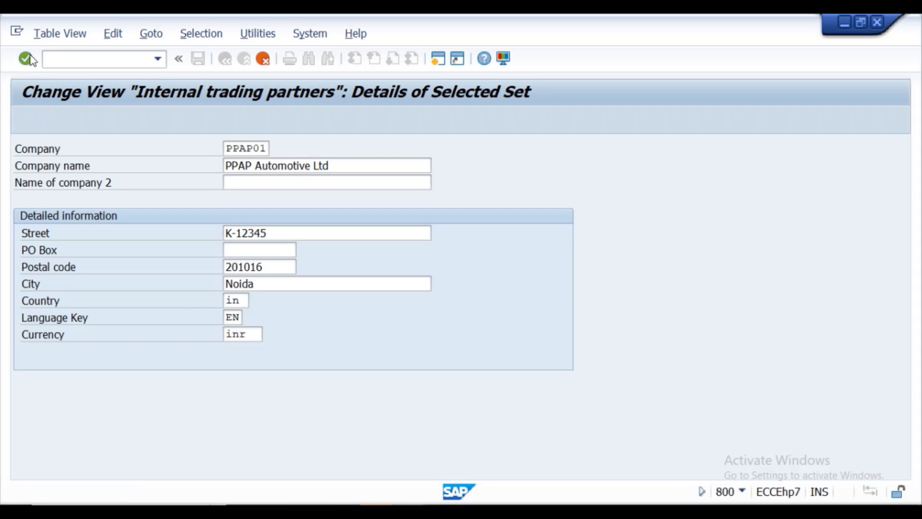
{"action": "left_click", "coordinate": [198, 64]}
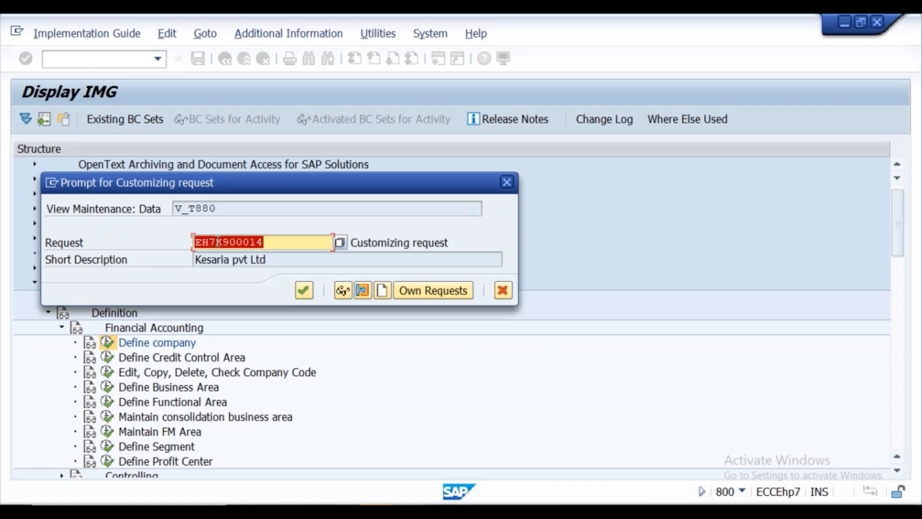
View and close the details of the proposed customizing request, and start creating a new request.
{"action": "left_click", "coordinate": [276, 241]}
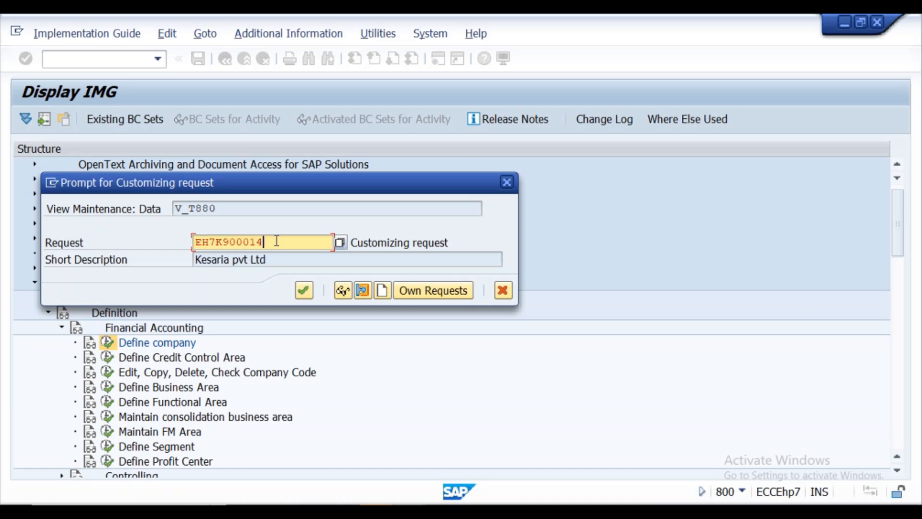
{"action": "double_click", "coordinate": [197, 247]}
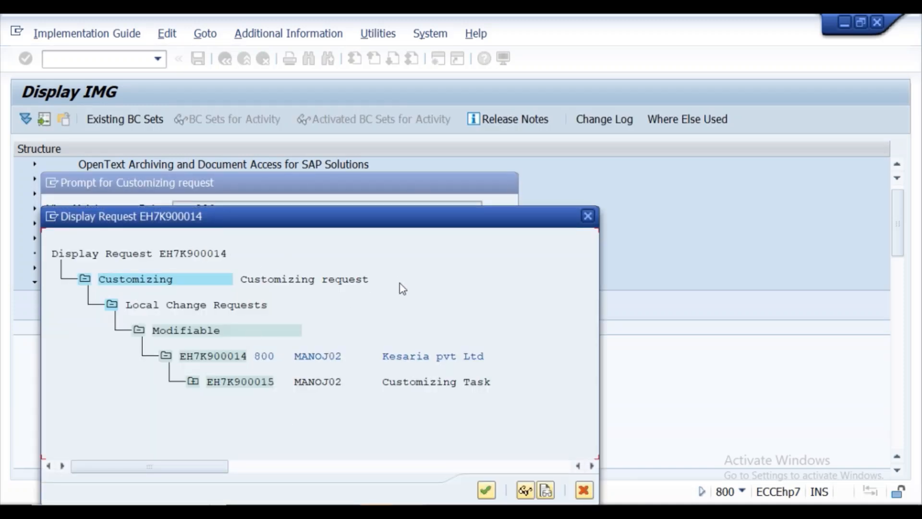
{"action": "left_click", "coordinate": [588, 216]}
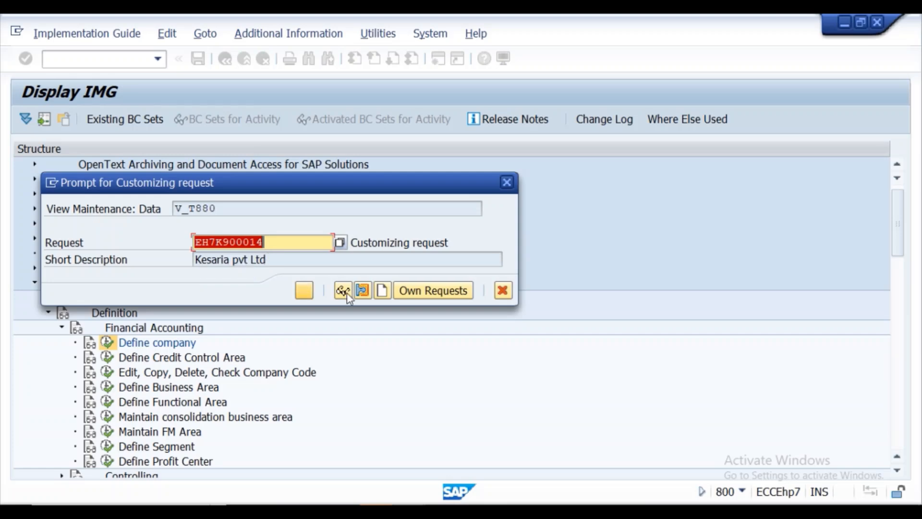
{"action": "left_click", "coordinate": [382, 290]}
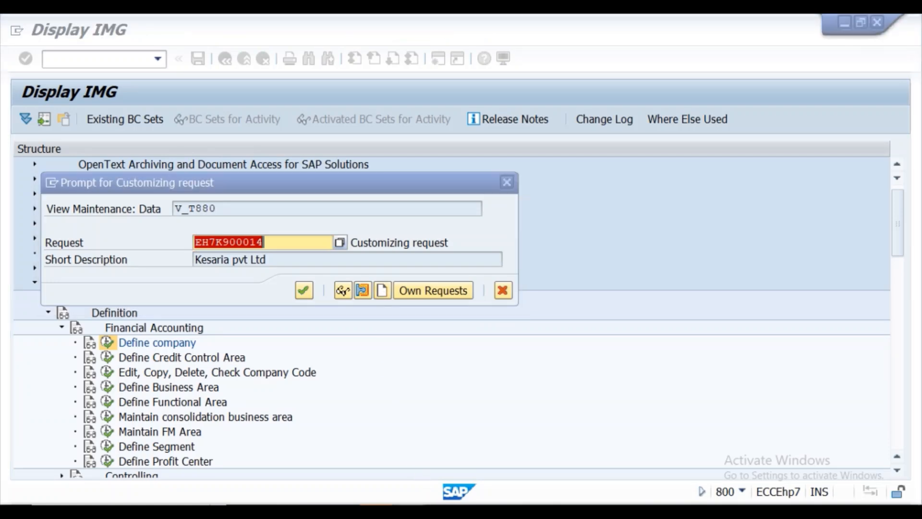
Switch to the SAP MM Lecture-06 (2) Word document and delete the Maruti Motors overview picture and the old customizing request prompt picture.
{"action": "left_click", "coordinate": [422, 464]}
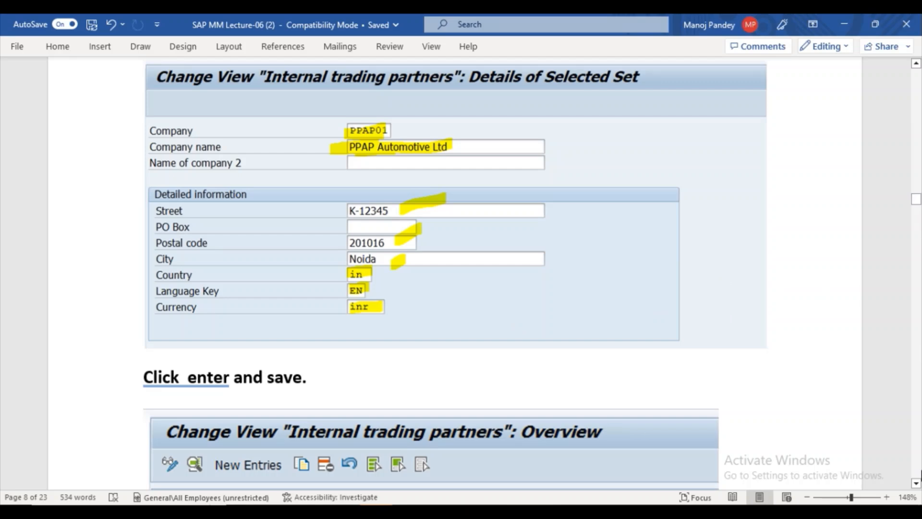
{"action": "left_click", "coordinate": [916, 483]}
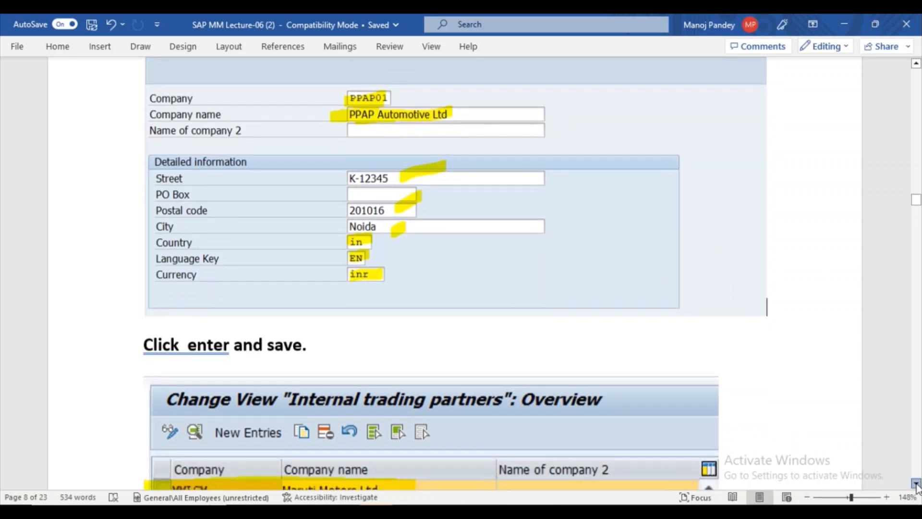
{"action": "left_click", "coordinate": [916, 484]}
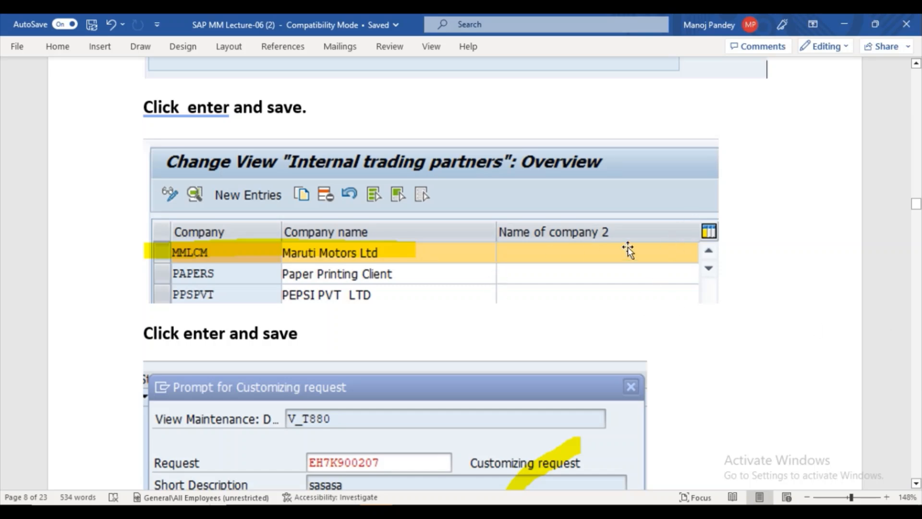
{"action": "left_click", "coordinate": [615, 244]}
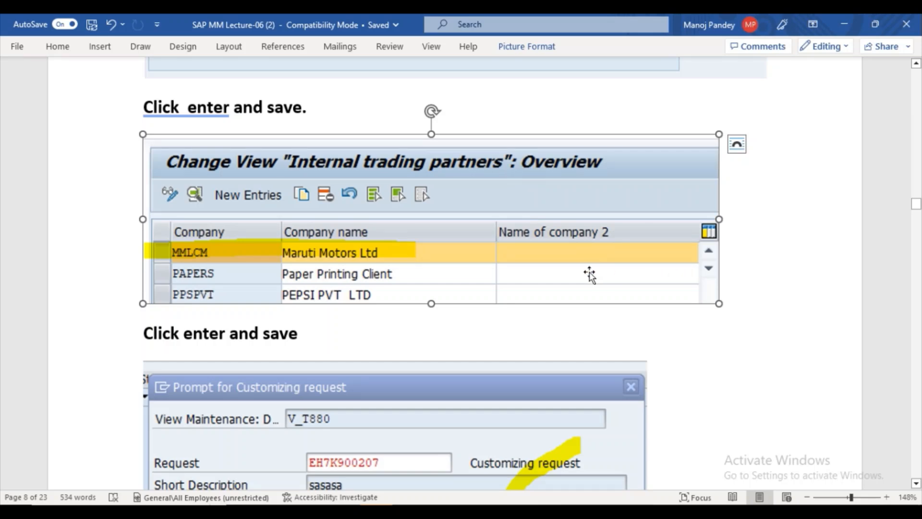
{"action": "key", "text": "Delete"}
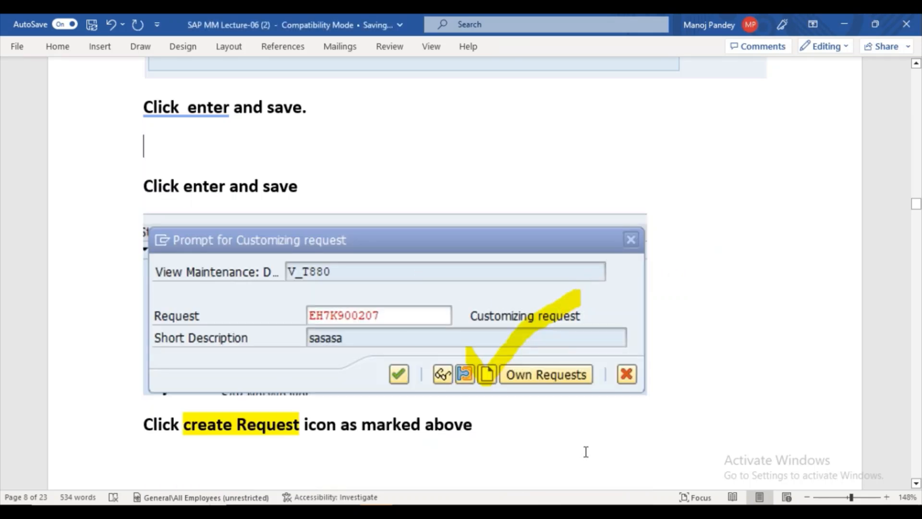
{"action": "left_click", "coordinate": [361, 336]}
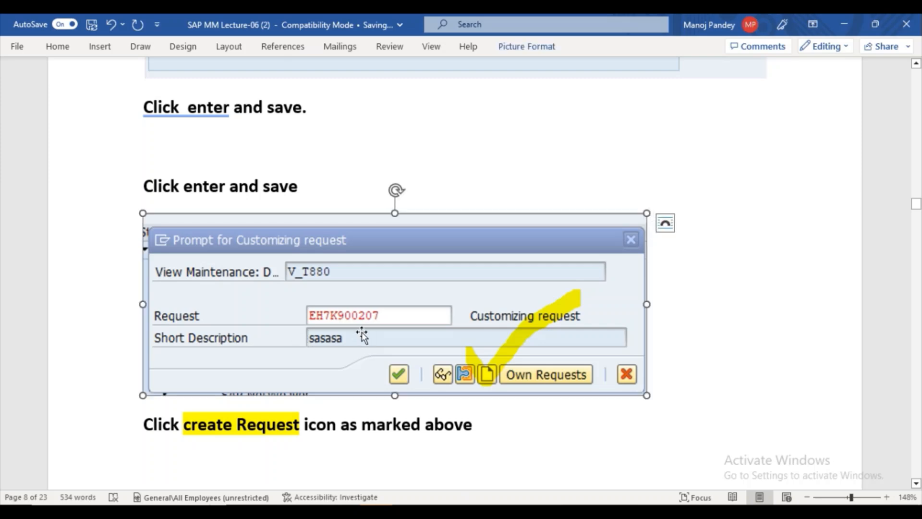
{"action": "key", "text": "Delete"}
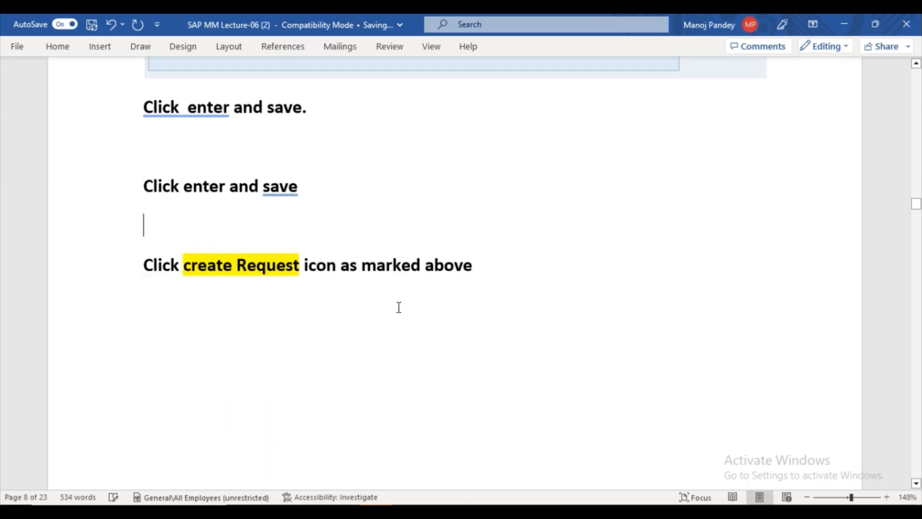
Snip SAP's customizing request prompt with the Create Request icon highlighted, and paste it under "Click enter and save" in the Word notes.
{"action": "mouse_move", "coordinate": [439, 510]}
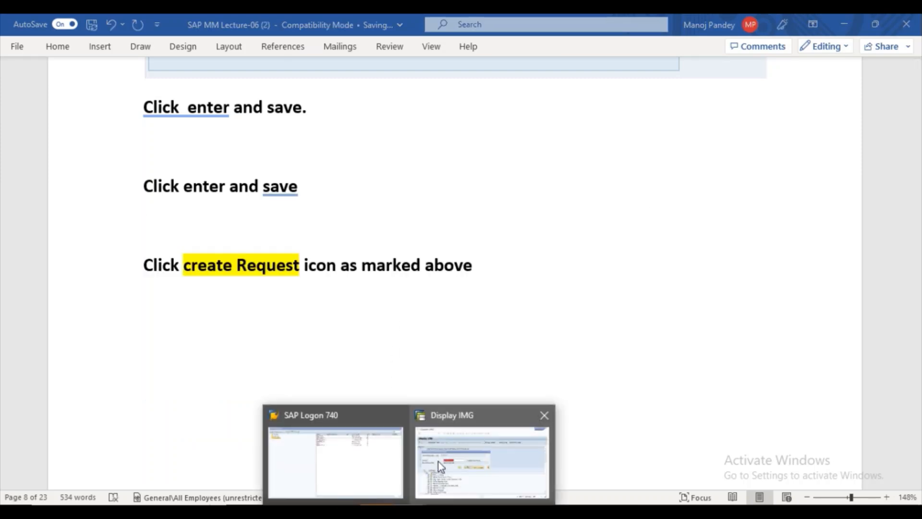
{"action": "left_click", "coordinate": [456, 468]}
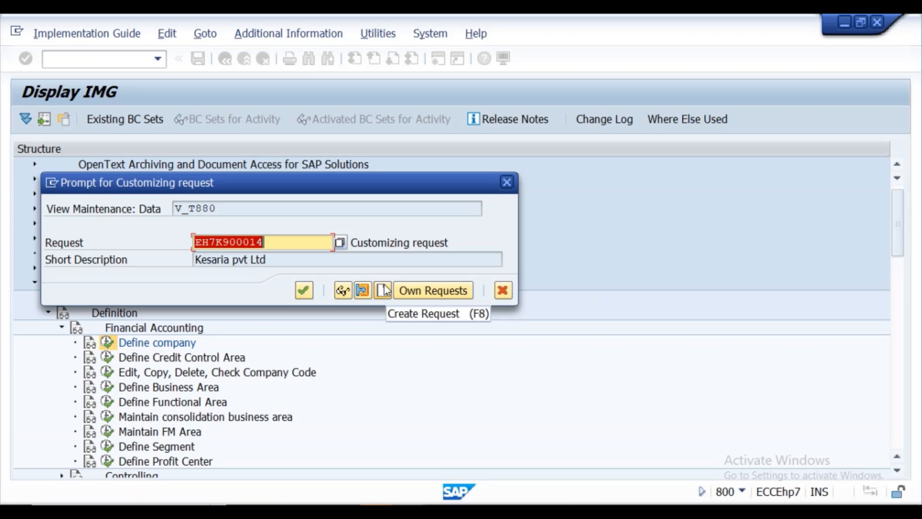
{"action": "left_click", "coordinate": [414, 501]}
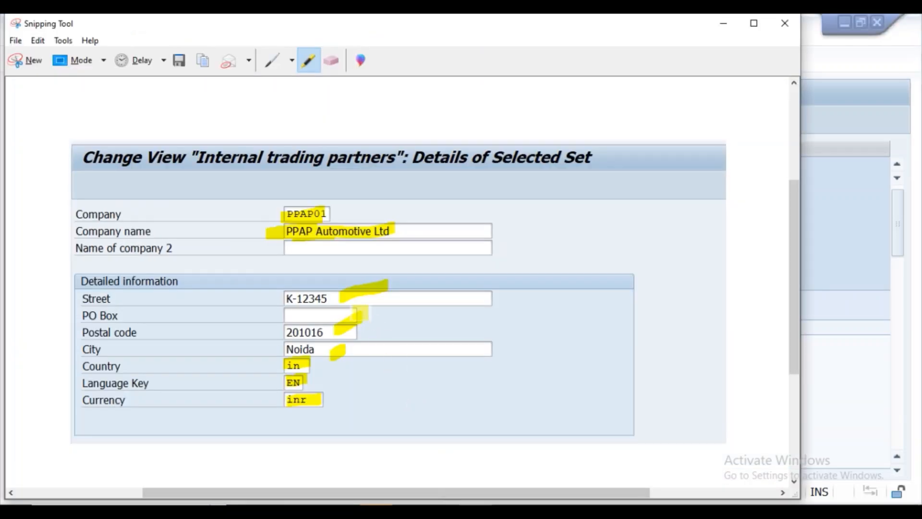
{"action": "left_click", "coordinate": [20, 69]}
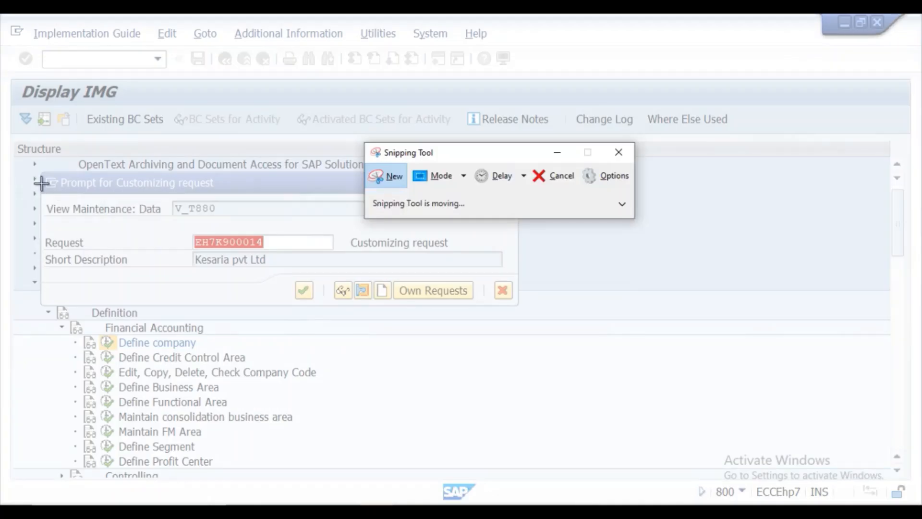
{"action": "mouse_move", "coordinate": [35, 171]}
{"action": "left_mouse_down"}
{"action": "mouse_move", "coordinate": [541, 303]}
{"action": "mouse_move", "coordinate": [535, 311]}
{"action": "left_mouse_up"}
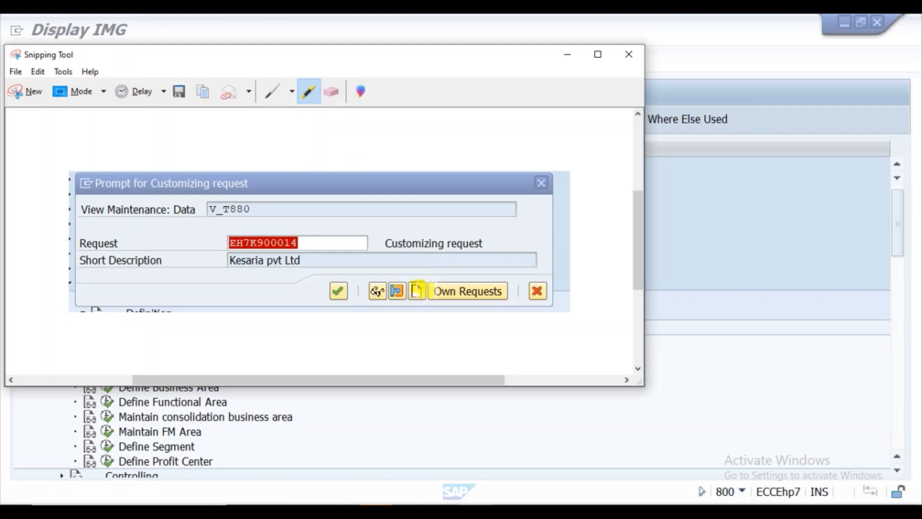
{"action": "mouse_move", "coordinate": [417, 291]}
{"action": "left_mouse_down"}
{"action": "mouse_move", "coordinate": [422, 320]}
{"action": "mouse_move", "coordinate": [501, 327]}
{"action": "left_mouse_up"}
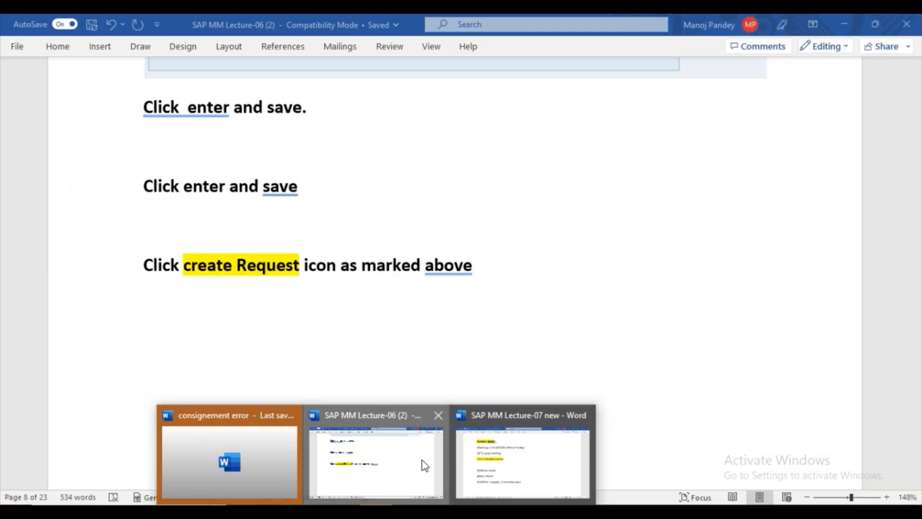
{"action": "left_click", "coordinate": [417, 465]}
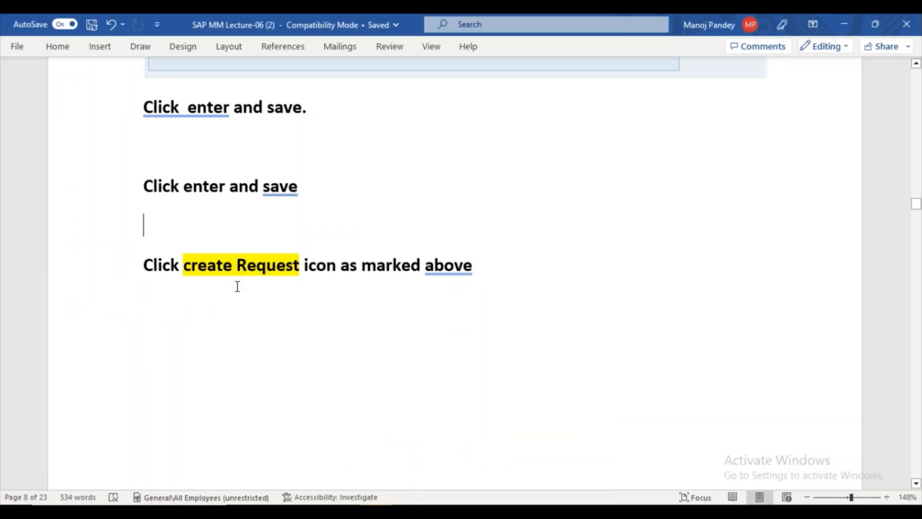
{"action": "key", "text": "ctrl+v"}
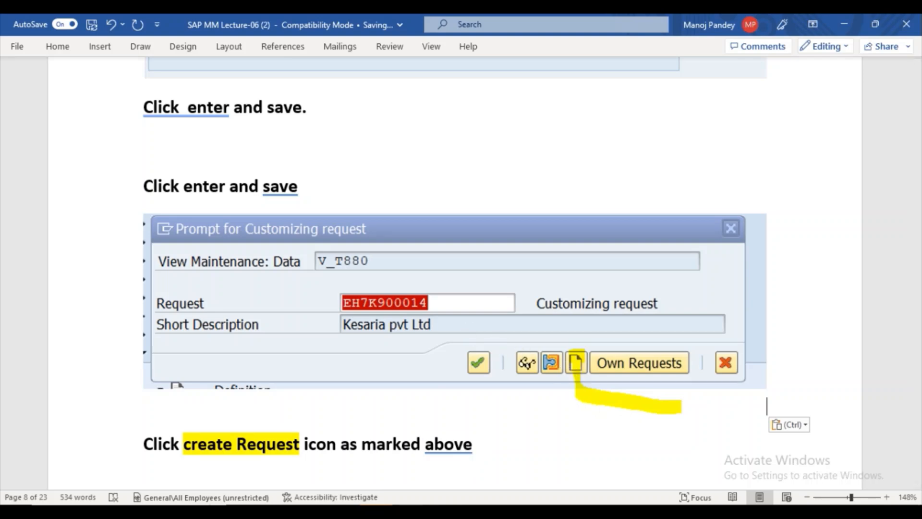
Switch to SAP and start a new customizing request with the short description PPAP Automative ltd.
{"action": "left_click", "coordinate": [436, 473]}
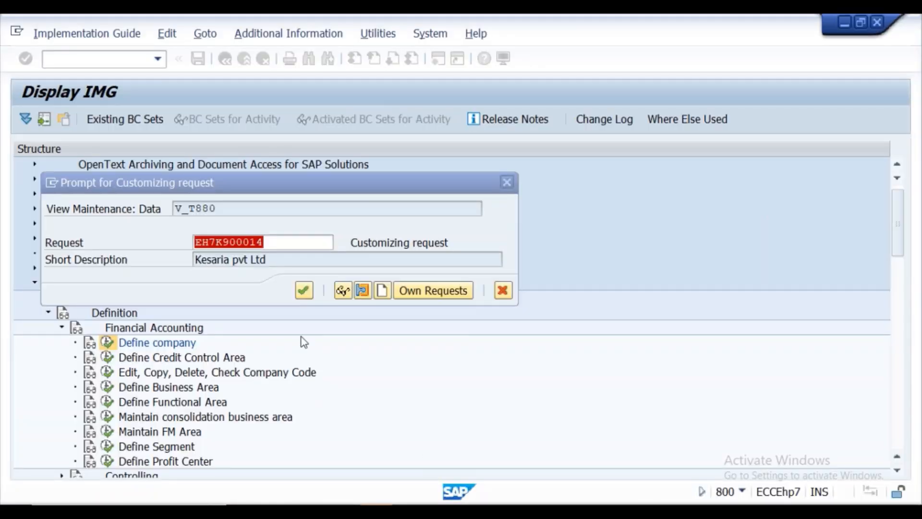
{"action": "left_click", "coordinate": [380, 292]}
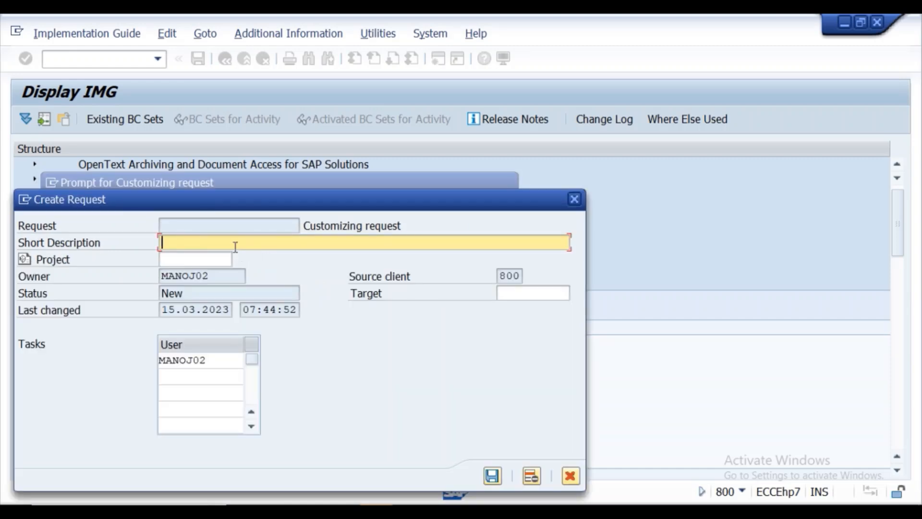
{"action": "key", "text": "BackSpace"}
{"action": "type", "text": "P"}
{"action": "type", "text": "PAP Automative "}
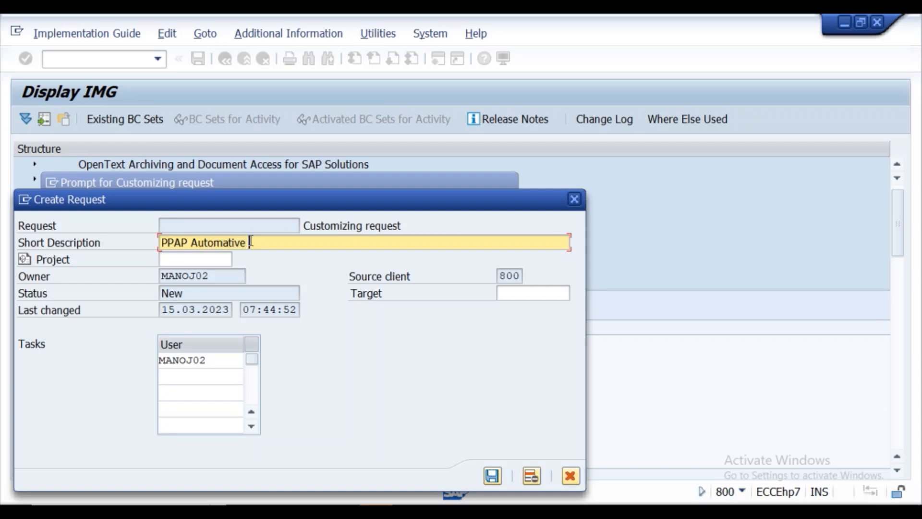
{"action": "type", "text": "ltd"}
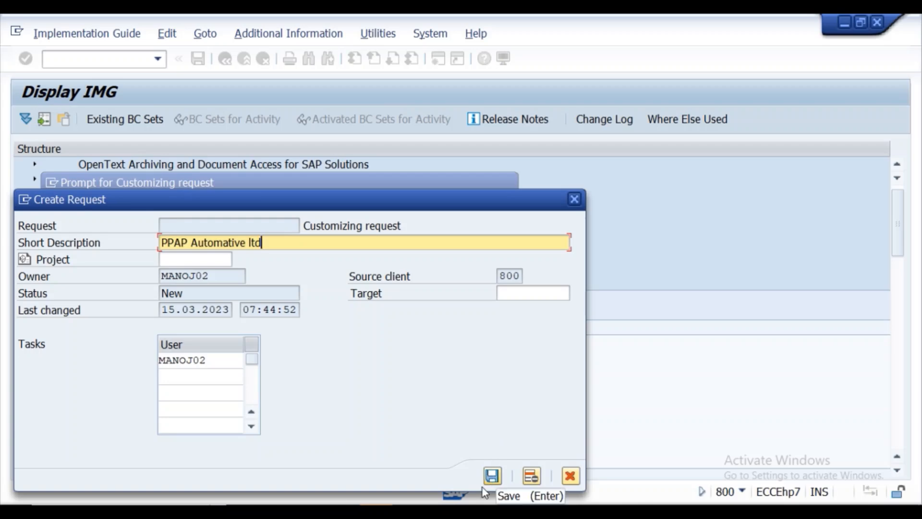
Switch to Snipping Tool, snip the Create Request dialog, and copy it with the short description and save icon highlighted.
{"action": "key", "text": "alt+Tab"}
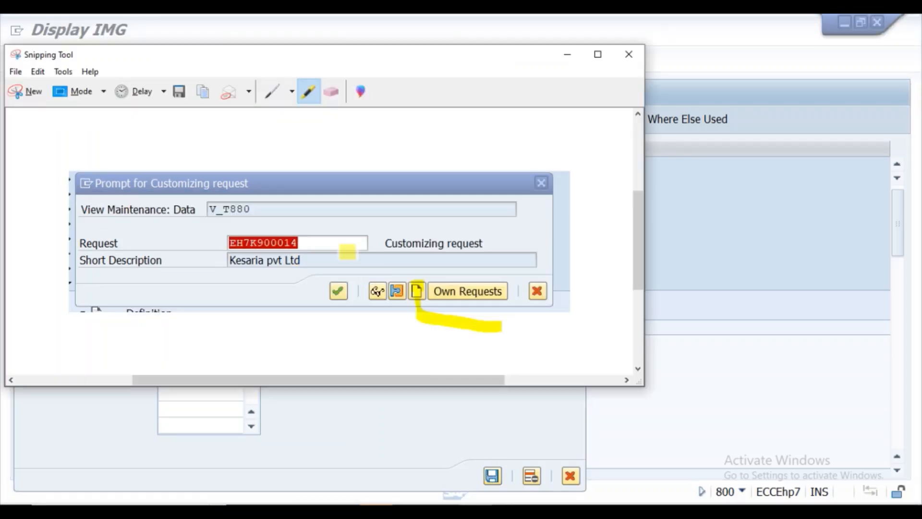
{"action": "left_click", "coordinate": [26, 91]}
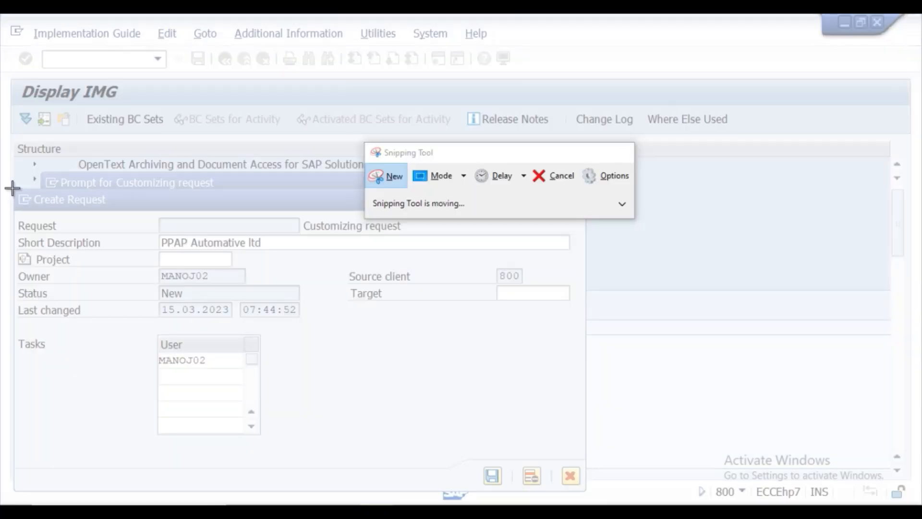
{"action": "left_click_drag", "start_coordinate": [12, 188], "coordinate": [591, 491]}
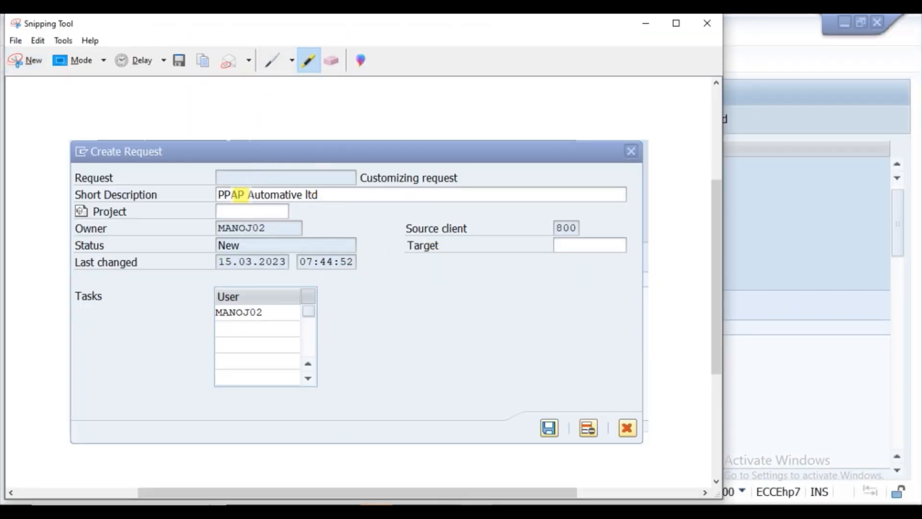
{"action": "mouse_move", "coordinate": [235, 195]}
{"action": "left_mouse_down"}
{"action": "mouse_move", "coordinate": [225, 196]}
{"action": "mouse_move", "coordinate": [358, 195]}
{"action": "left_mouse_up"}
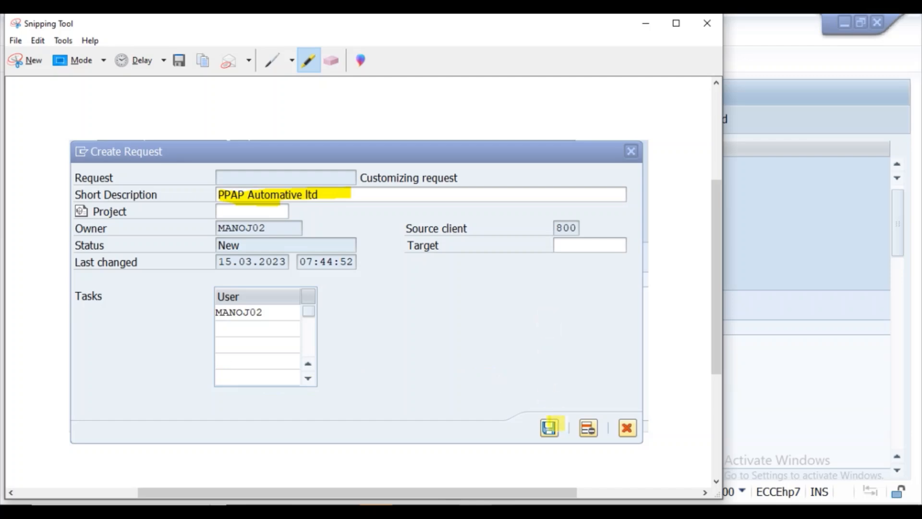
{"action": "left_click_drag", "start_coordinate": [553, 423], "coordinate": [634, 319]}
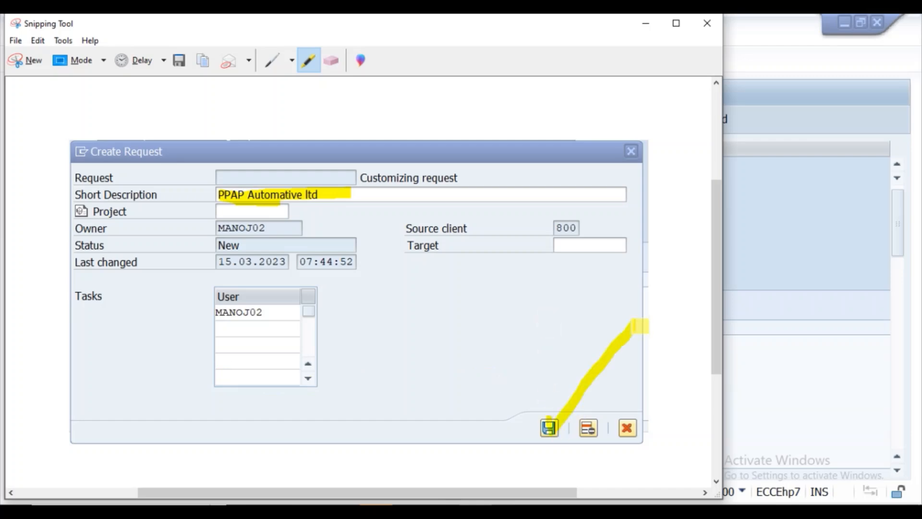
{"action": "left_click", "coordinate": [209, 64]}
Replace the Maruti Motors Create Request picture in the Word notes with the copied snip, and select the Maruti Motors overview picture below it.
{"action": "left_click", "coordinate": [504, 510]}
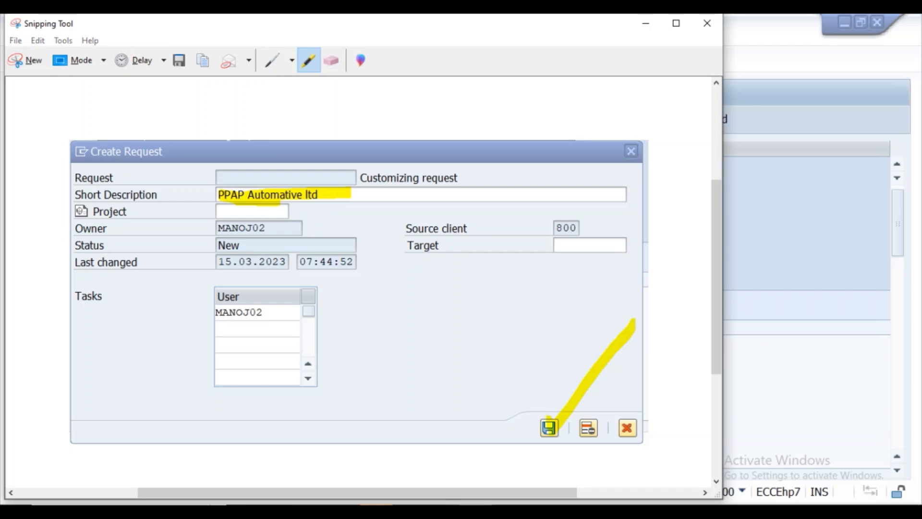
{"action": "left_click", "coordinate": [384, 459]}
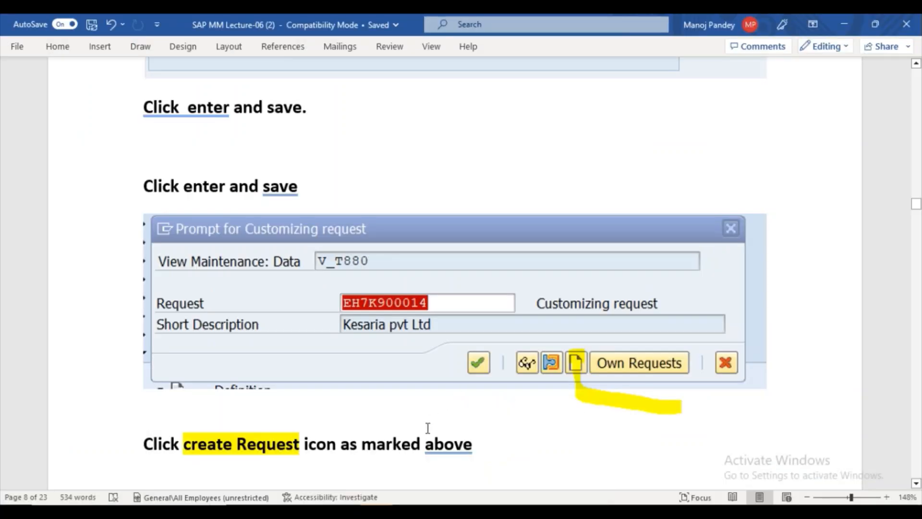
{"action": "scroll", "coordinate": [801, 285], "scroll_direction": "down", "scroll_amount": 1}
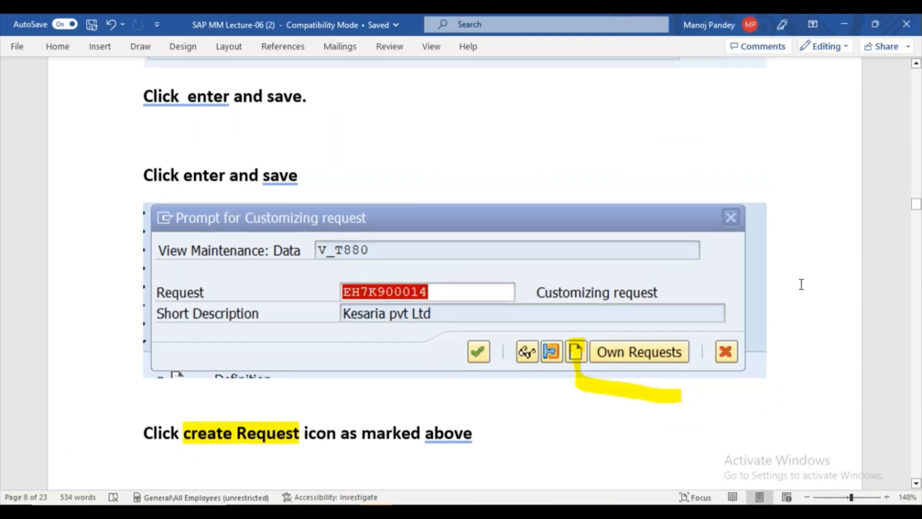
{"action": "left_click_drag", "start_coordinate": [916, 206], "coordinate": [917, 215]}
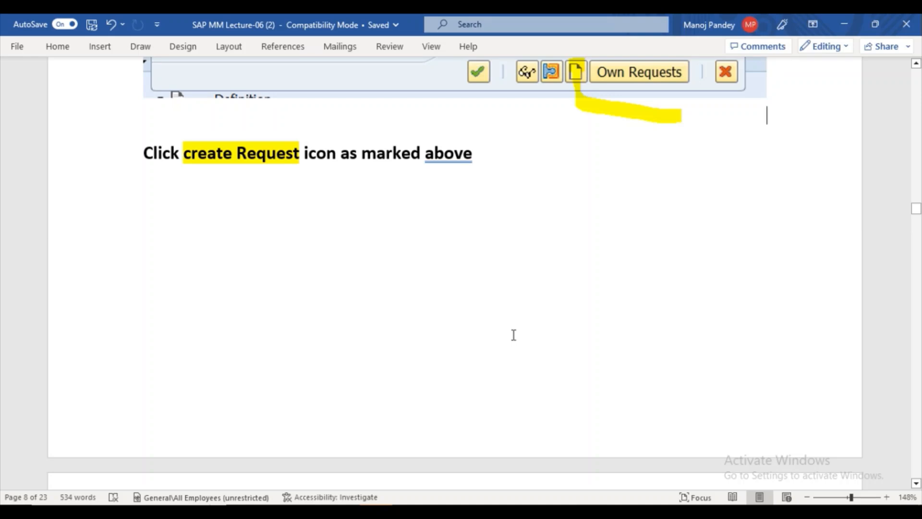
{"action": "scroll", "coordinate": [513, 336], "scroll_direction": "down", "scroll_amount": 10}
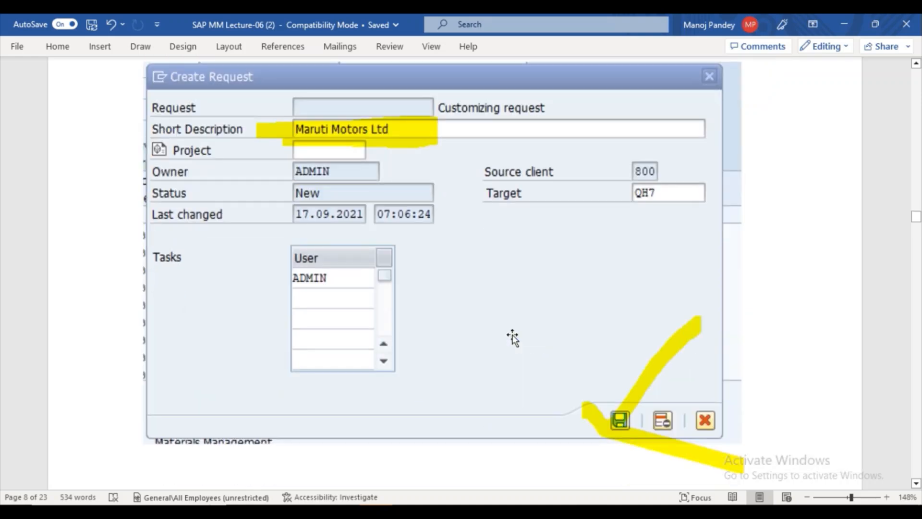
{"action": "left_click", "coordinate": [512, 337]}
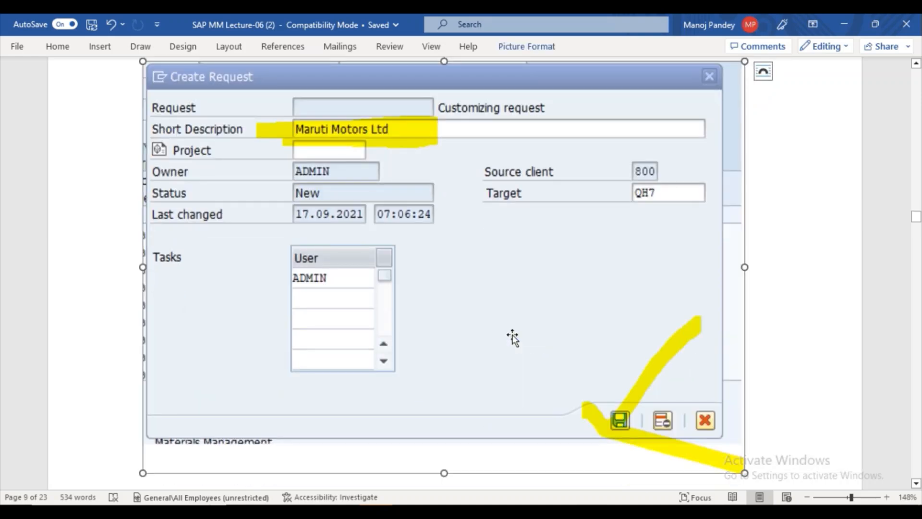
{"action": "key", "text": "Delete"}
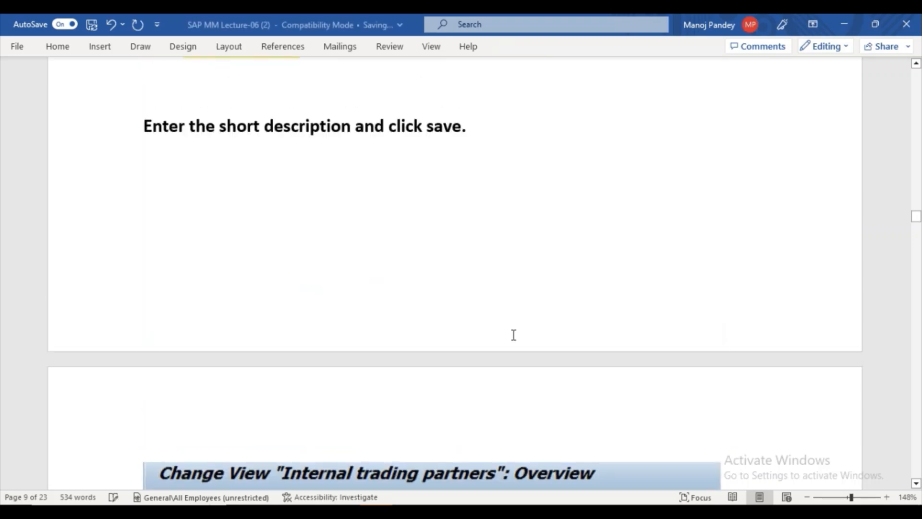
{"action": "key", "text": "ctrl+v"}
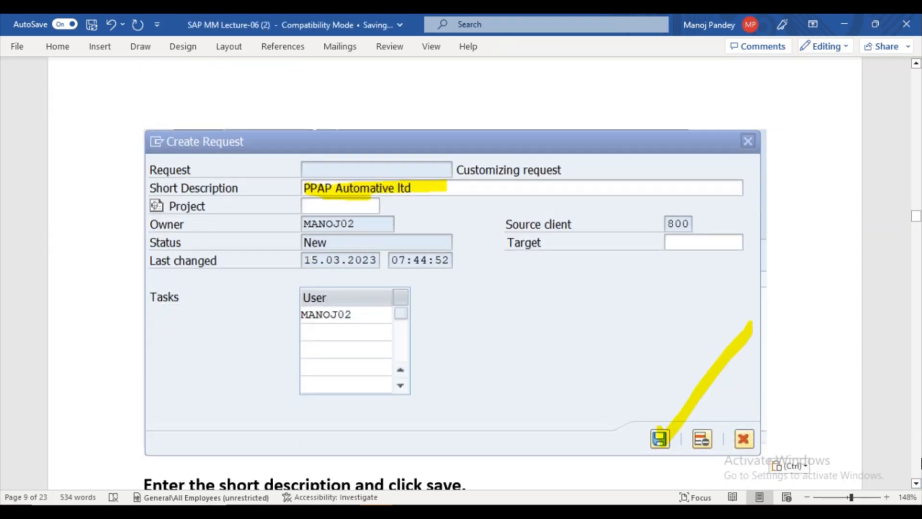
{"action": "left_click", "coordinate": [916, 483]}
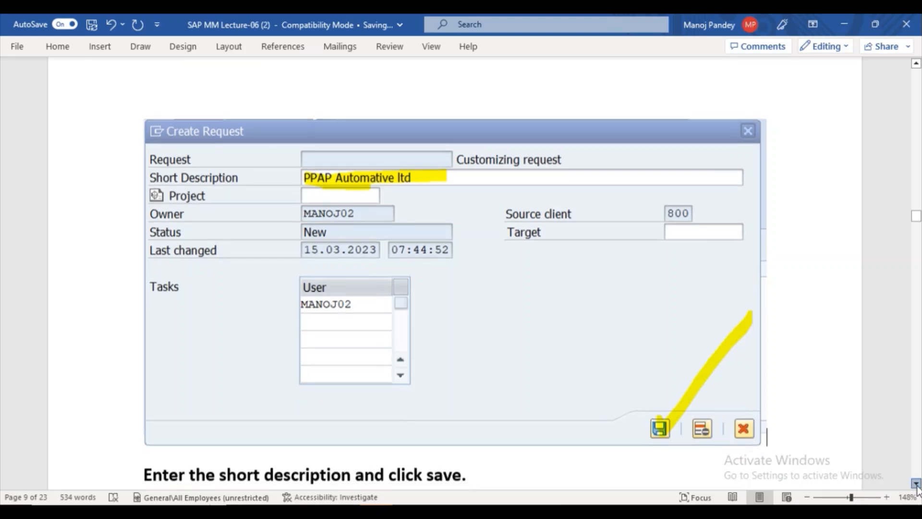
{"action": "scroll", "coordinate": [917, 485], "scroll_direction": "down", "scroll_amount": 5}
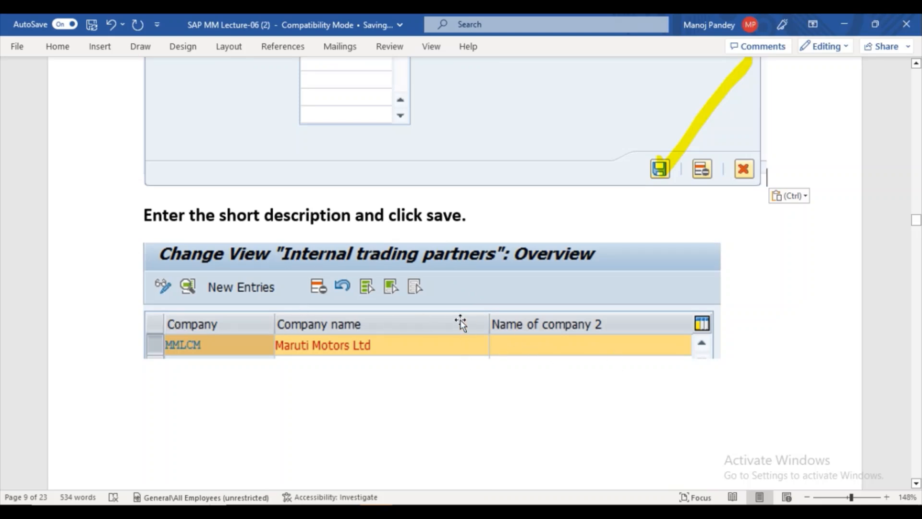
{"action": "left_click", "coordinate": [430, 327]}
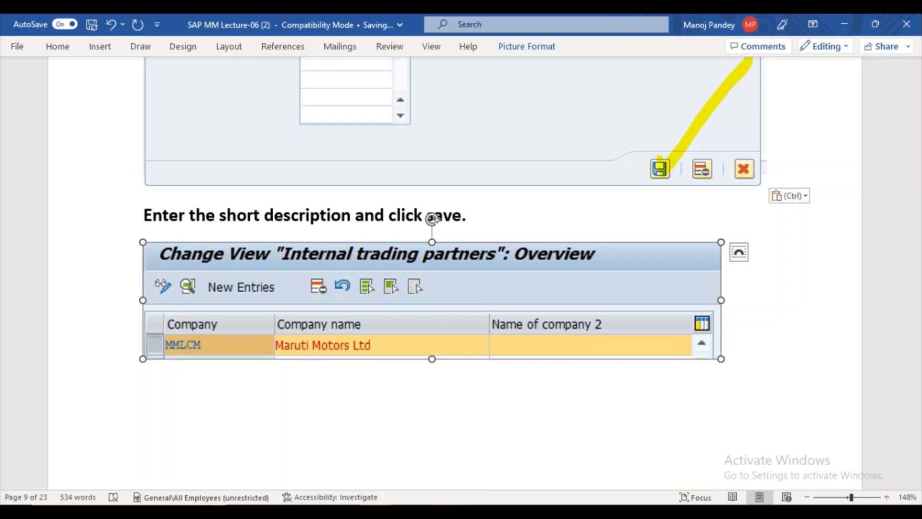
Switch to SAP, save the new request and accept it for the company entry, and select the PPAP01 row.
{"action": "left_click", "coordinate": [473, 475]}
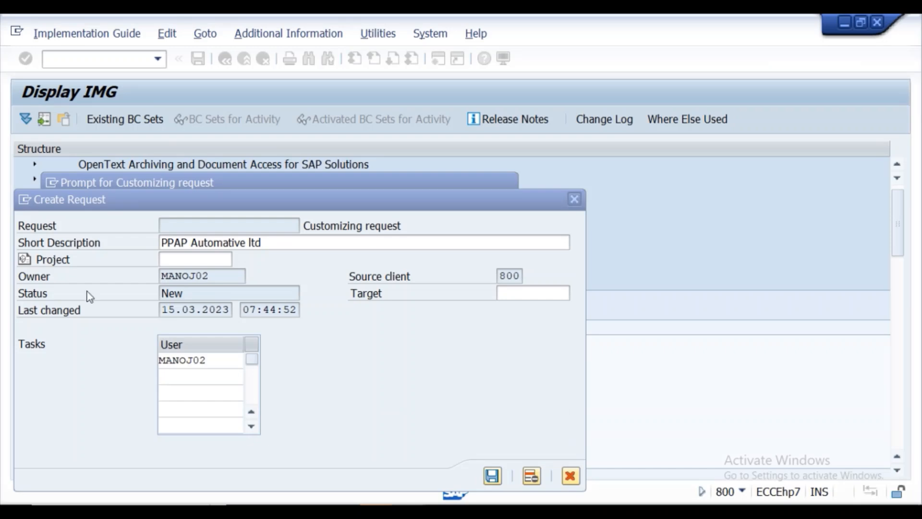
{"action": "left_click", "coordinate": [492, 476]}
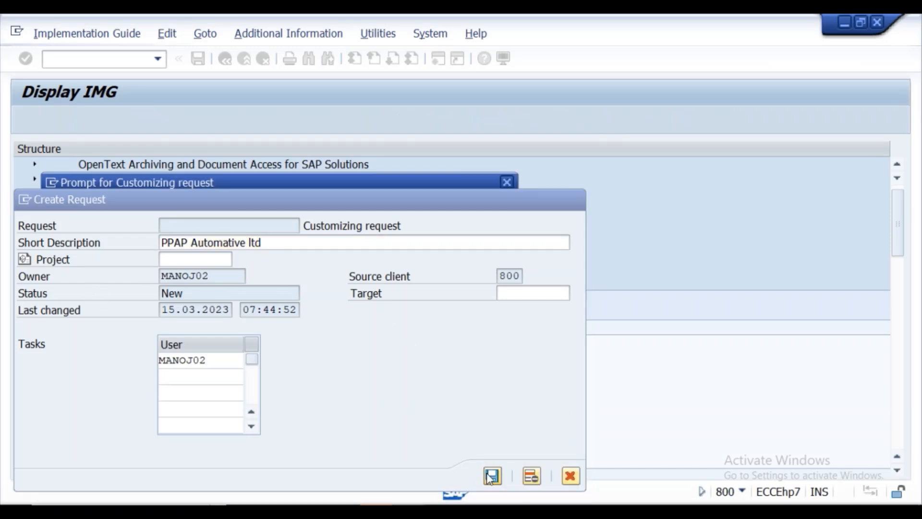
{"action": "left_click", "coordinate": [310, 295]}
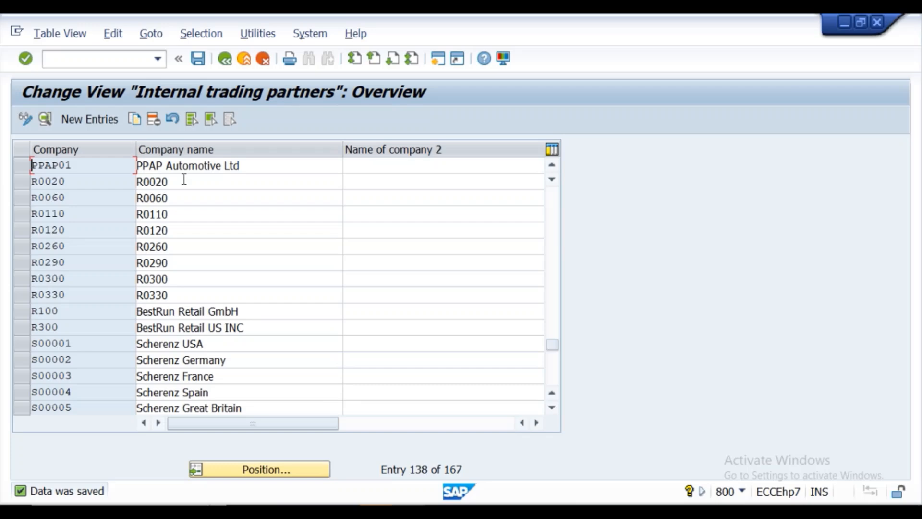
{"action": "left_click", "coordinate": [22, 169]}
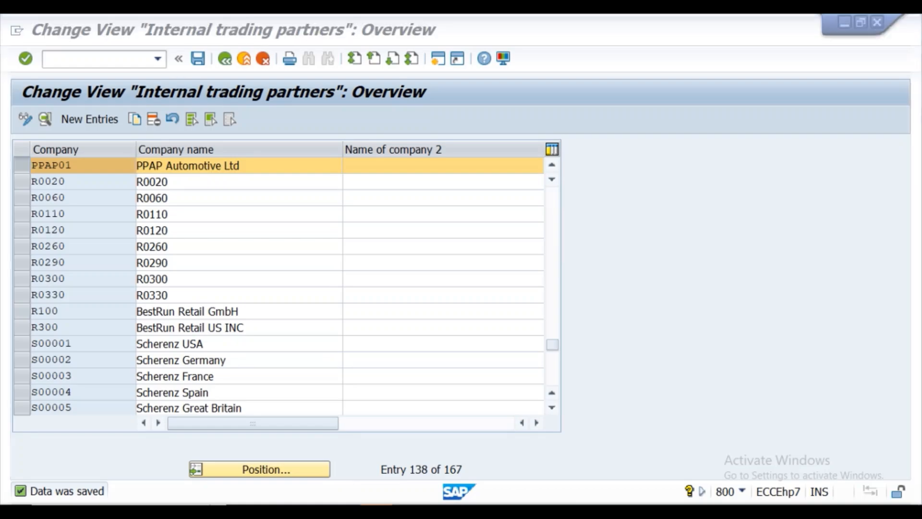
Switch to the SAP MM Lecture-06 (2) document and delete the Maruti Motors overview picture below "Enter the short description and click save.".
{"action": "left_click", "coordinate": [373, 449]}
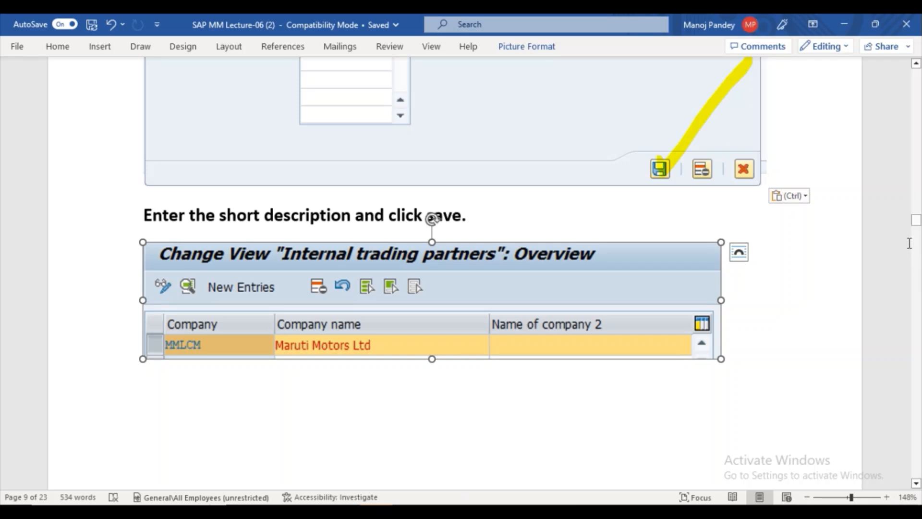
{"action": "left_click_drag", "start_coordinate": [916, 225], "coordinate": [916, 225]}
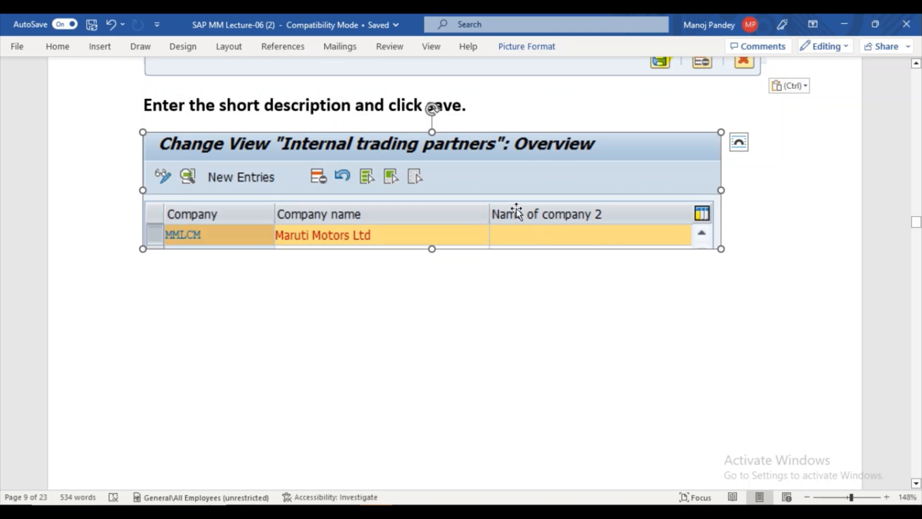
{"action": "key", "text": "Delete"}
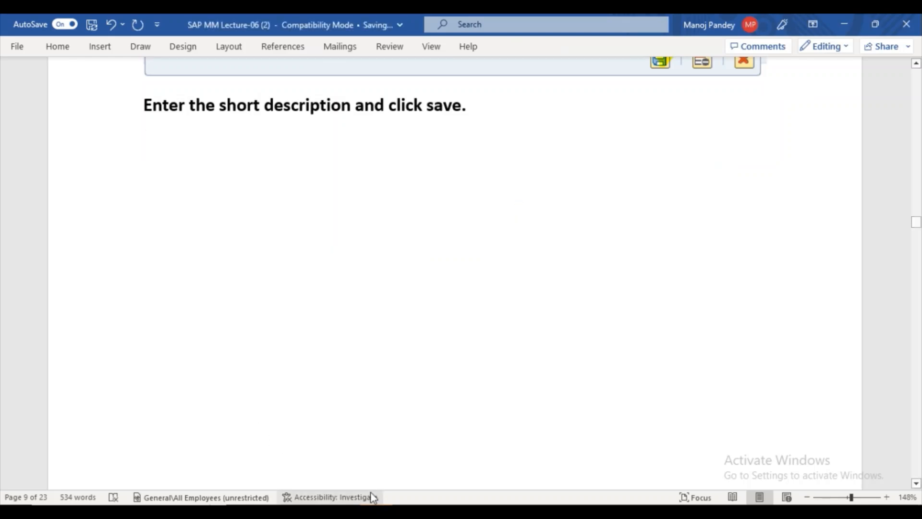
Switch to SAP and position the internal trading partners list at company PPAP01.
{"action": "left_click", "coordinate": [480, 451]}
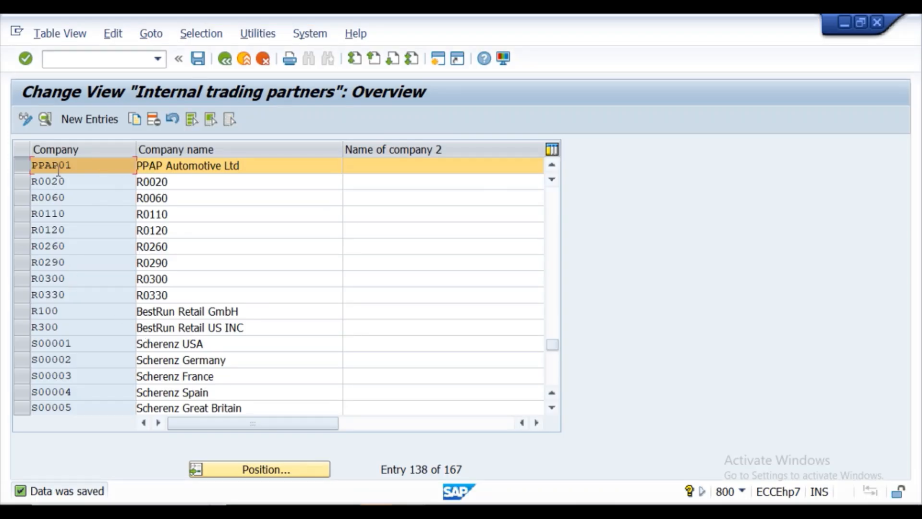
{"action": "left_click", "coordinate": [278, 471]}
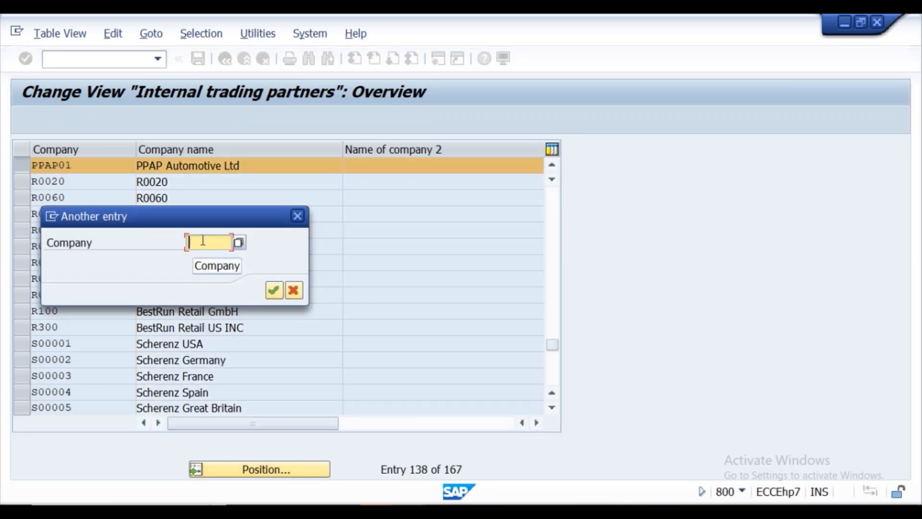
{"action": "type", "text": "ppap"}
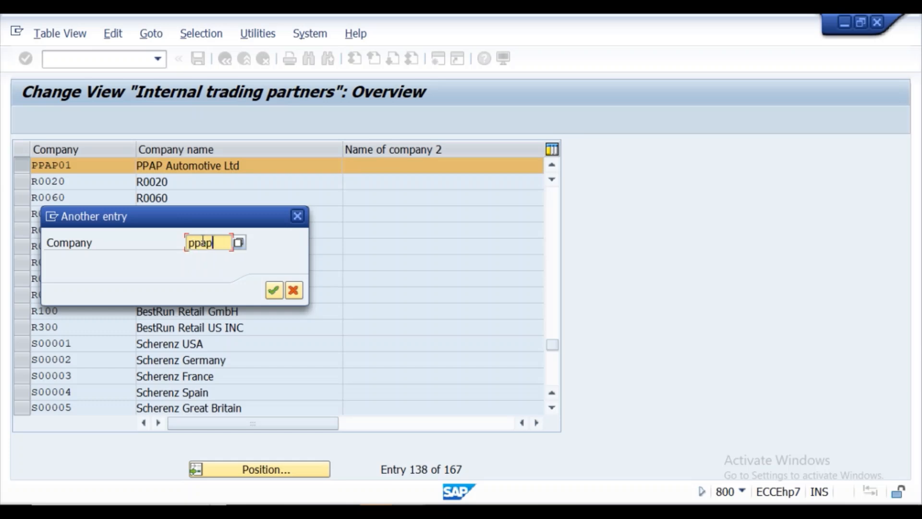
{"action": "type", "text": "01"}
{"action": "key", "text": "Return"}
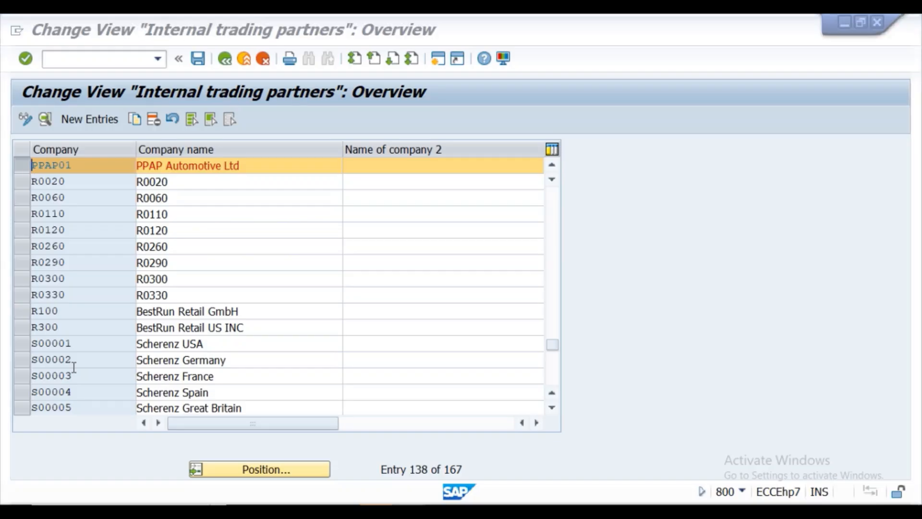
Switch to Snipping Tool, snip the table header with the PPAP01 row, and copy it with a yellow tick mark beside PPAP01.
{"action": "key", "text": "super"}
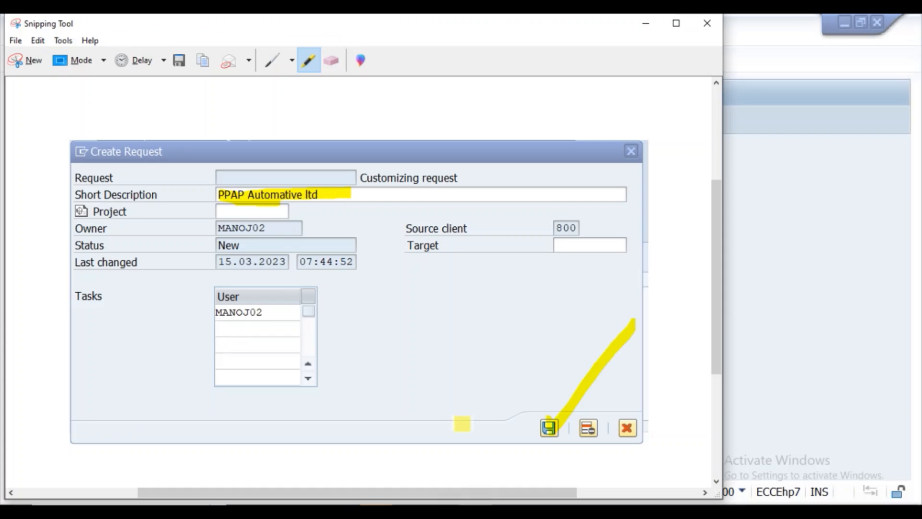
{"action": "left_click", "coordinate": [18, 60]}
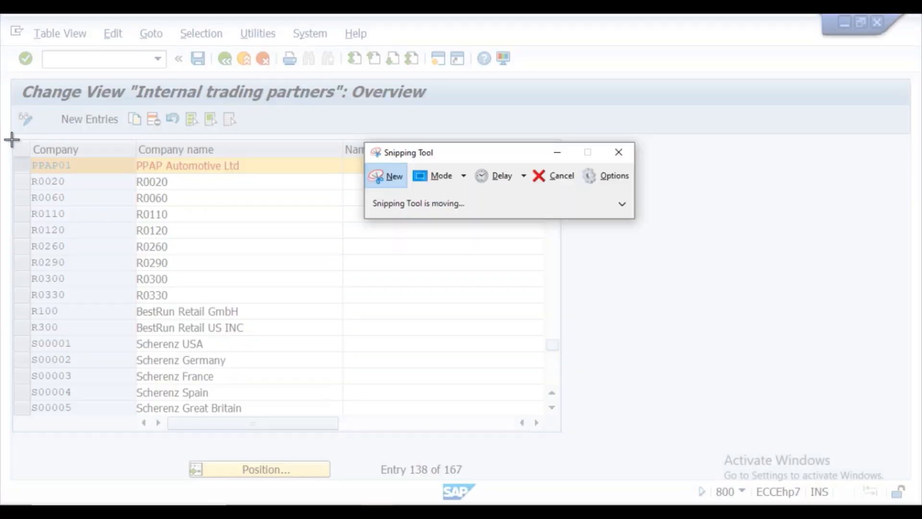
{"action": "left_click_drag", "start_coordinate": [12, 140], "coordinate": [597, 197]}
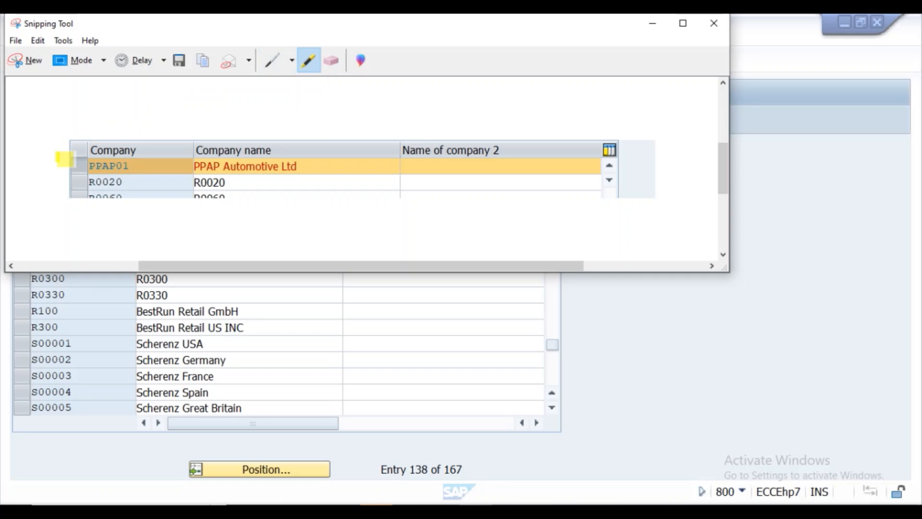
{"action": "mouse_move", "coordinate": [56, 154]}
{"action": "left_mouse_down"}
{"action": "mouse_move", "coordinate": [63, 167]}
{"action": "mouse_move", "coordinate": [153, 130]}
{"action": "left_mouse_up"}
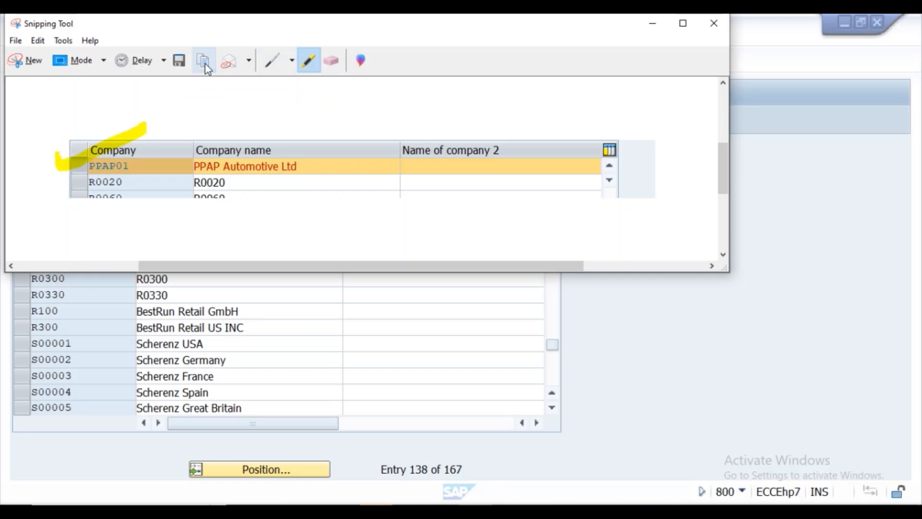
Switch to the SAP MM Lecture-06 (2) document and paste the snip below "Enter the short description and click save.".
{"action": "left_click", "coordinate": [385, 472]}
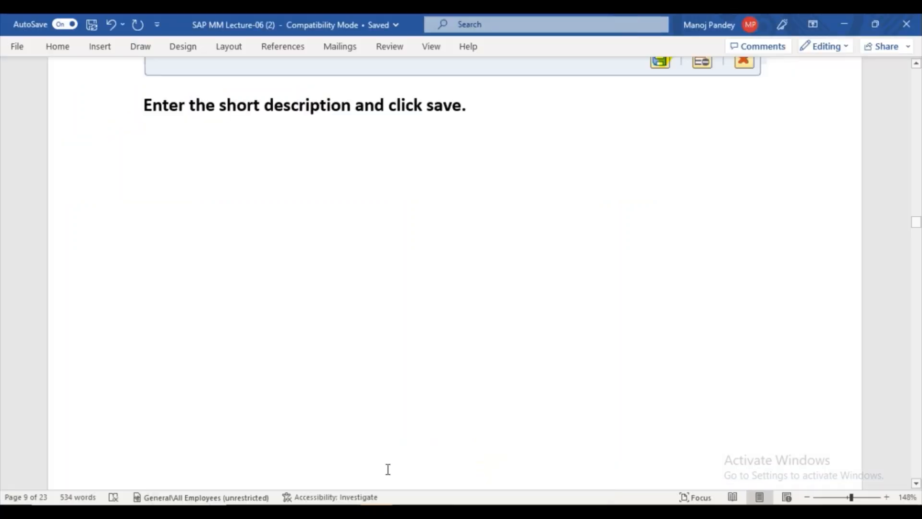
{"action": "left_click", "coordinate": [230, 271]}
{"action": "key", "text": "ctrl+v"}
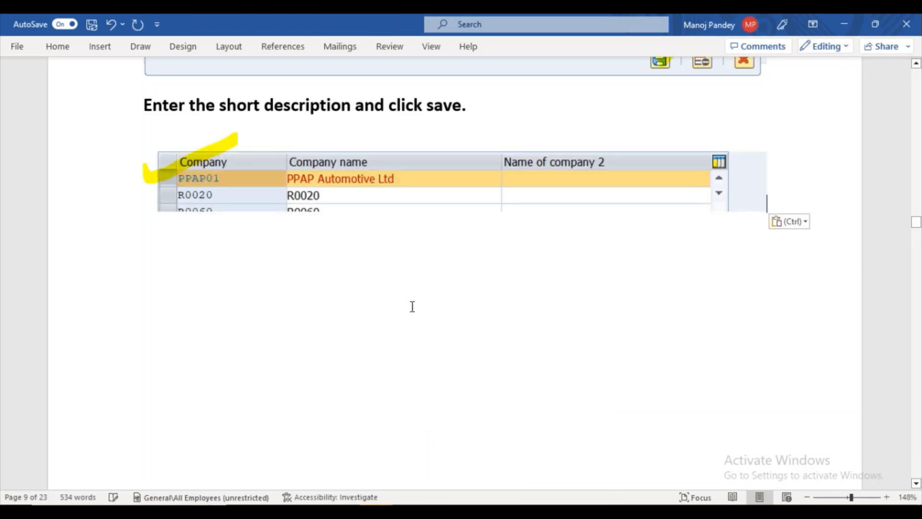
Change the highlight of the "Define Company Code-" heading on page 9 to bright green.
{"action": "left_click", "coordinate": [916, 484]}
{"action": "left_click", "coordinate": [916, 485]}
{"action": "left_click", "coordinate": [917, 485]}
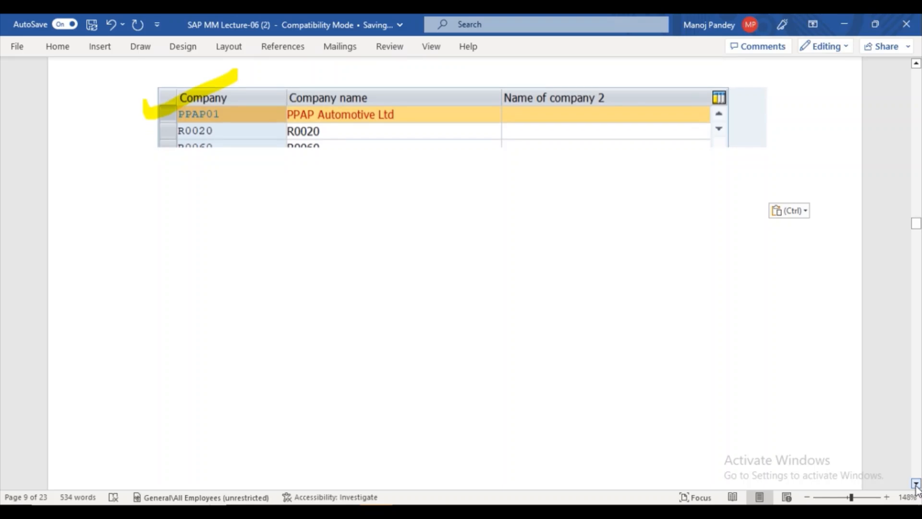
{"action": "left_click", "coordinate": [917, 485]}
{"action": "left_click", "coordinate": [916, 485]}
{"action": "left_click", "coordinate": [916, 485]}
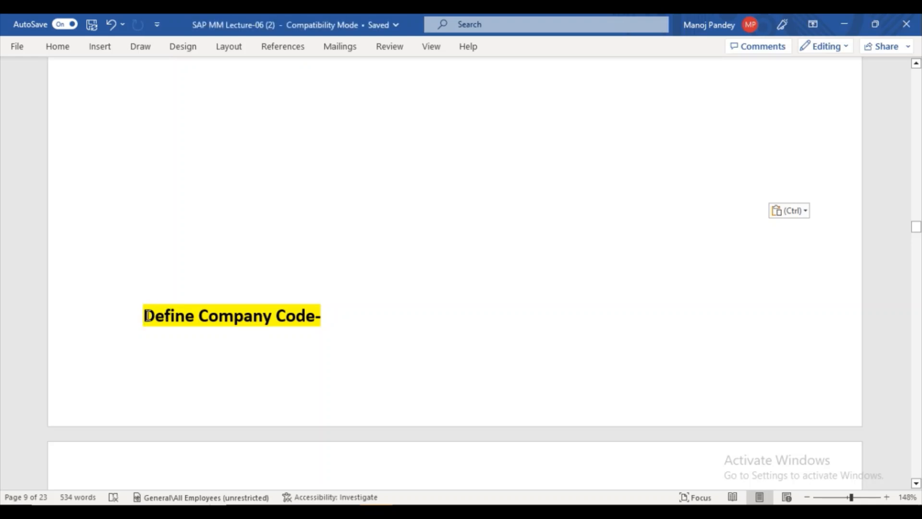
{"action": "left_click_drag", "start_coordinate": [146, 315], "coordinate": [322, 306]}
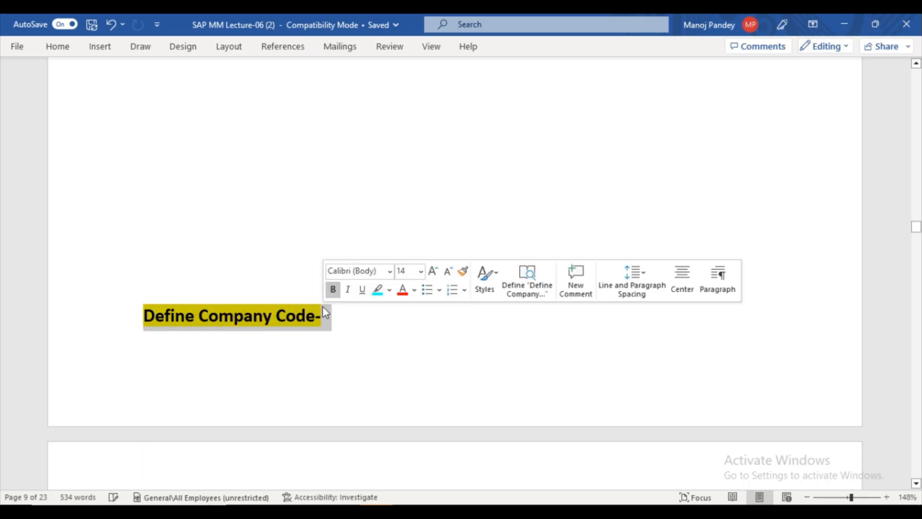
{"action": "left_click", "coordinate": [389, 290]}
{"action": "left_click", "coordinate": [381, 308]}
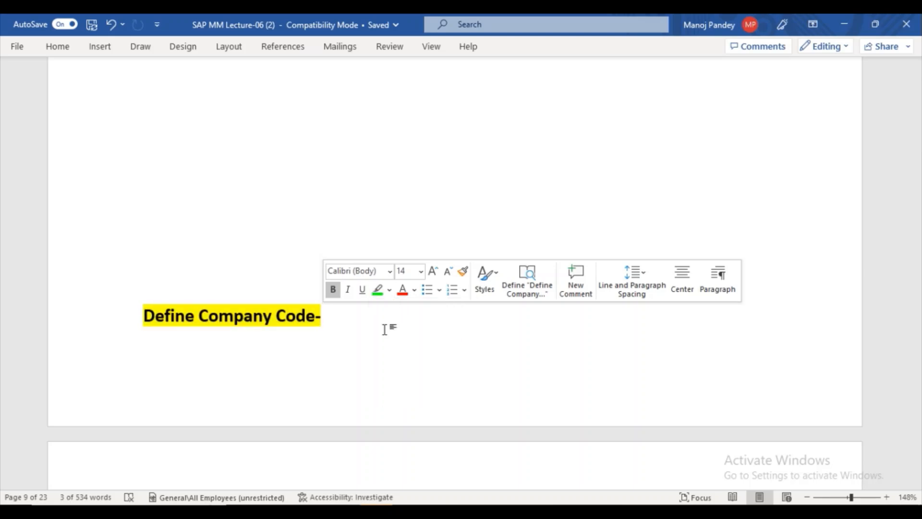
{"action": "left_click", "coordinate": [384, 330]}
Highlight the "Path –SPRO-IMG-ES-Definition-Financial Accounting-edit, copy, delete,check company Code" line in turquoise.
{"action": "left_click", "coordinate": [916, 483]}
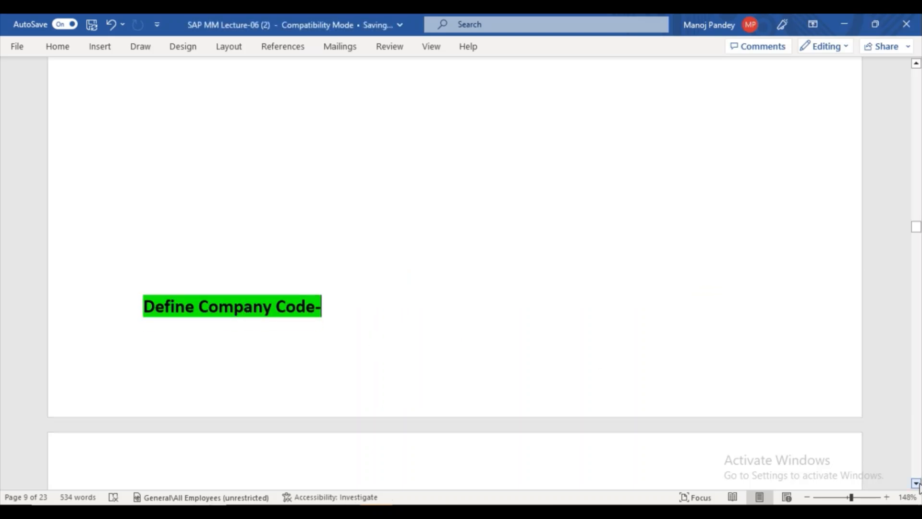
{"action": "scroll", "coordinate": [876, 471], "scroll_direction": "down", "scroll_amount": 5}
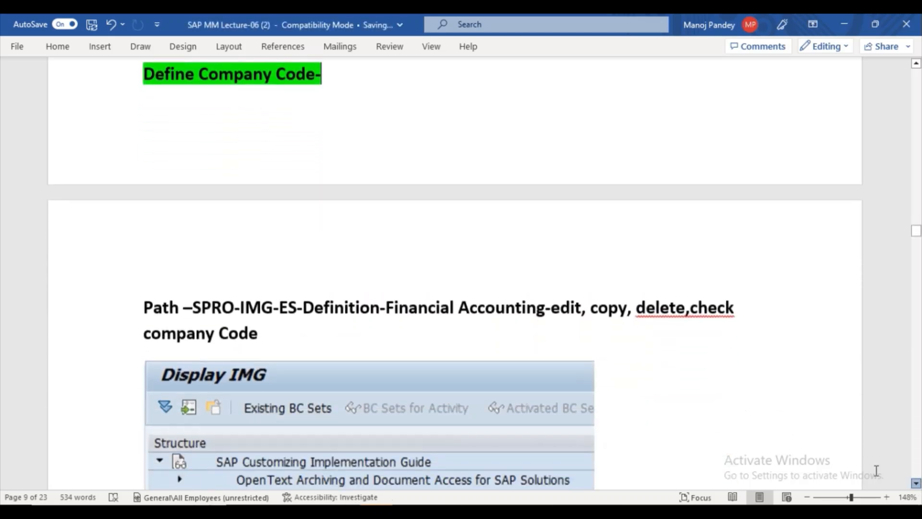
{"action": "left_click_drag", "start_coordinate": [145, 288], "coordinate": [299, 329]}
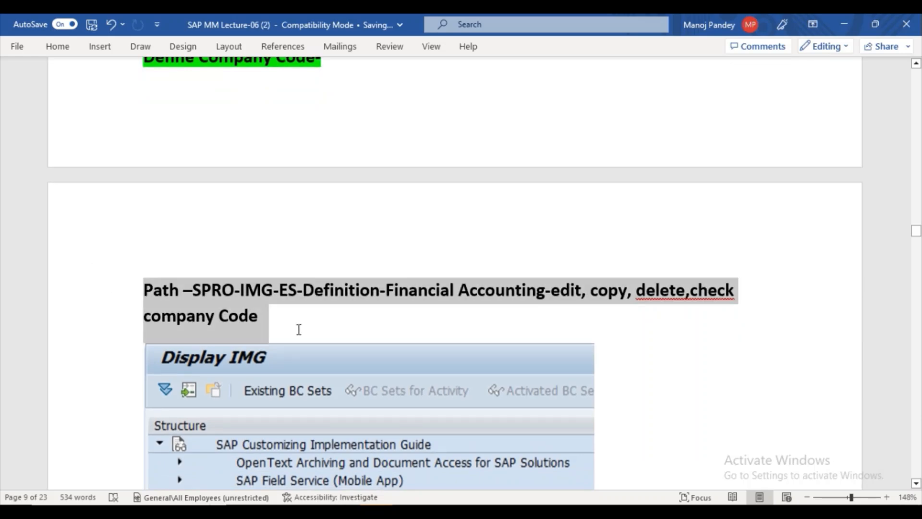
{"action": "left_click", "coordinate": [364, 307]}
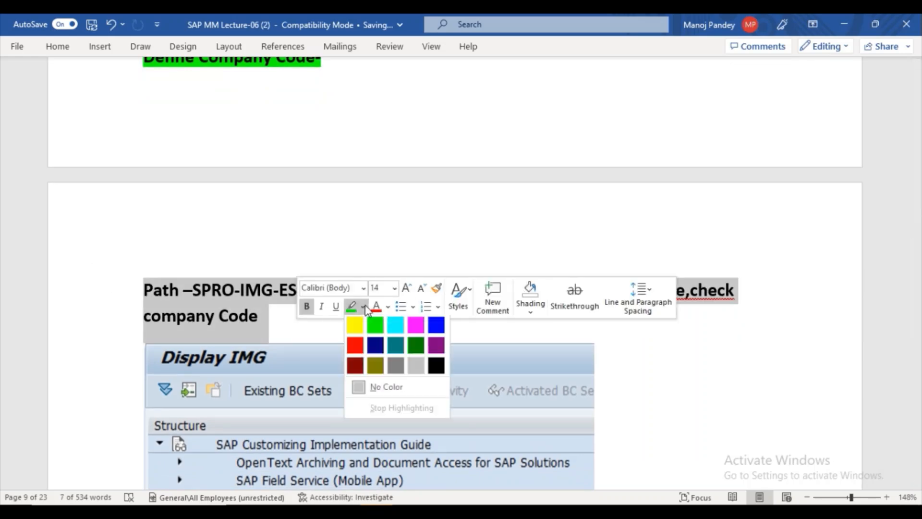
{"action": "left_click", "coordinate": [396, 325]}
{"action": "left_click", "coordinate": [449, 329]}
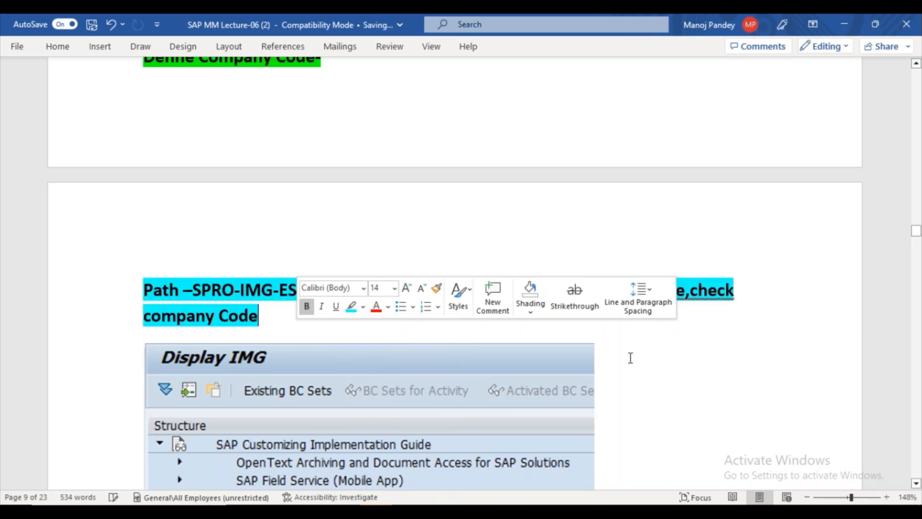
Insert an empty line between the company code path line and the Display IMG picture.
{"action": "scroll", "coordinate": [630, 357], "scroll_direction": "down", "scroll_amount": 5}
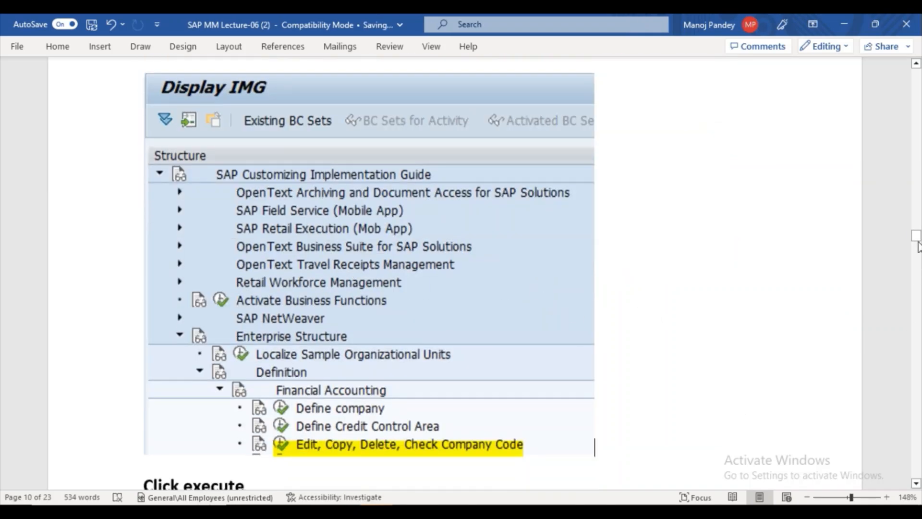
{"action": "left_click_drag", "start_coordinate": [917, 245], "coordinate": [917, 233]}
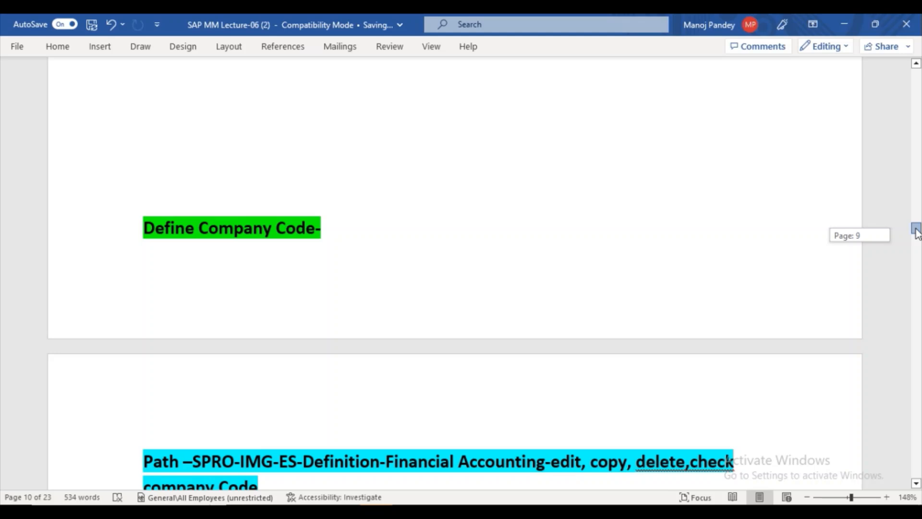
{"action": "left_click_drag", "start_coordinate": [916, 233], "coordinate": [917, 235]}
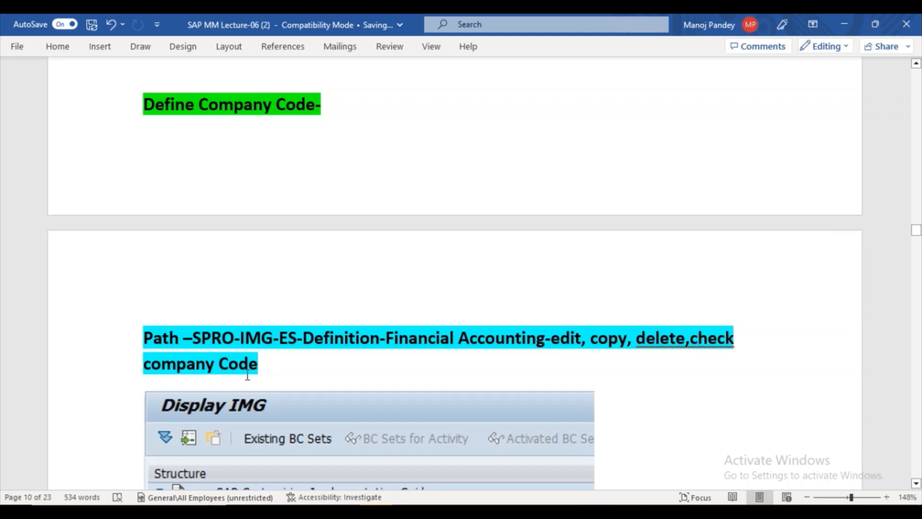
{"action": "left_click", "coordinate": [277, 366]}
{"action": "key", "text": "Return"}
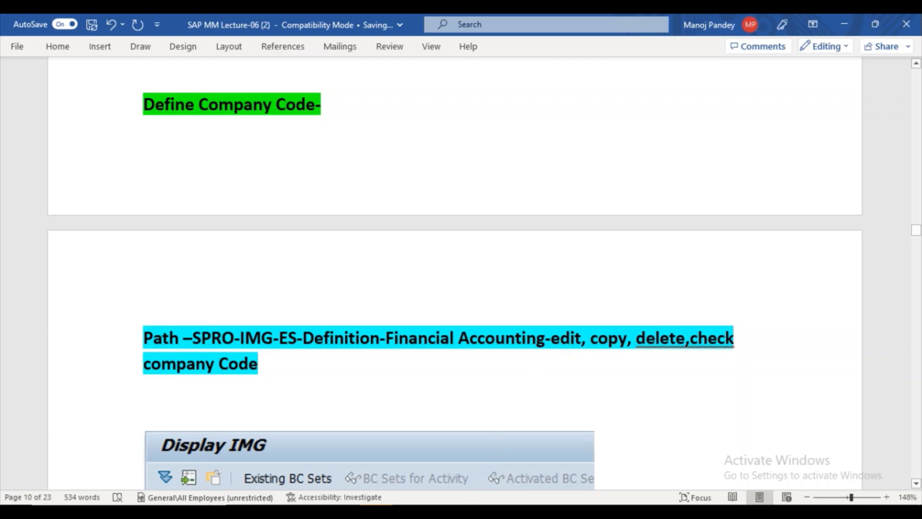
Switch to SAP, go back to the Display IMG structure, and collapse the Financial Accounting and Enterprise Structure nodes.
{"action": "left_click", "coordinate": [462, 471]}
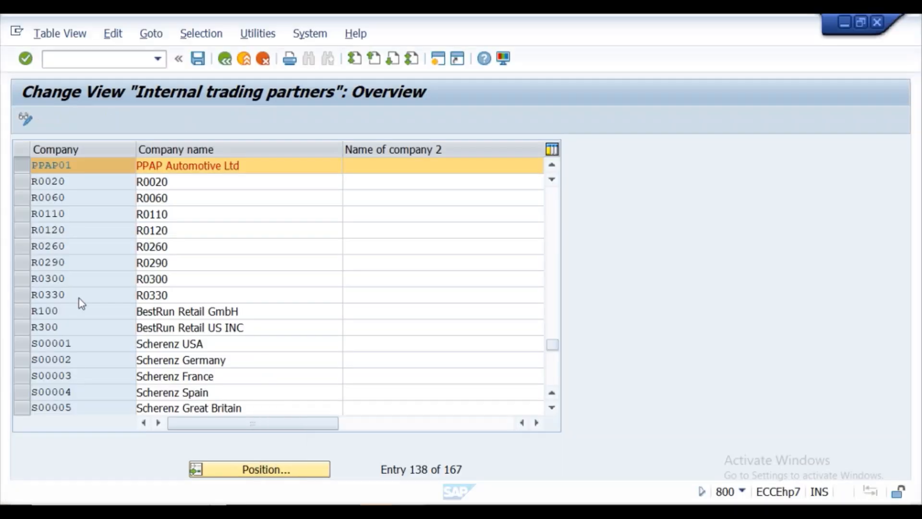
{"action": "left_click", "coordinate": [225, 59]}
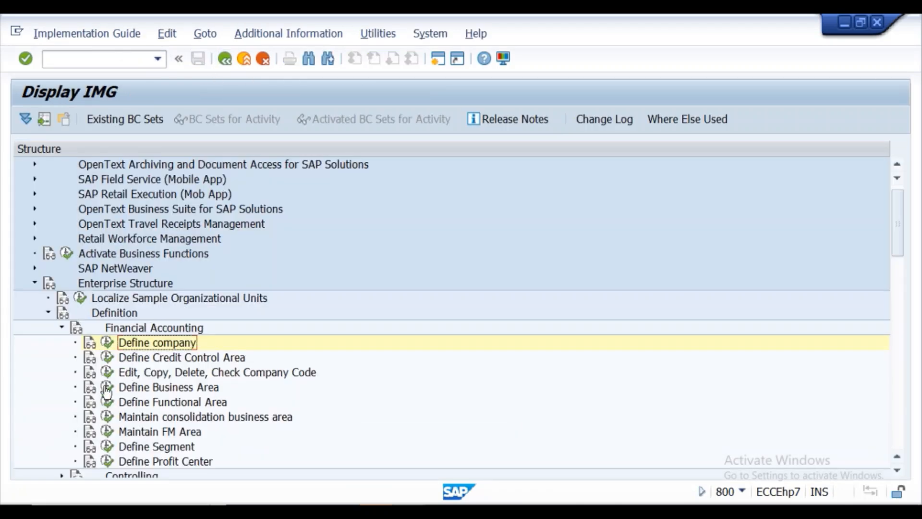
{"action": "left_click", "coordinate": [60, 329]}
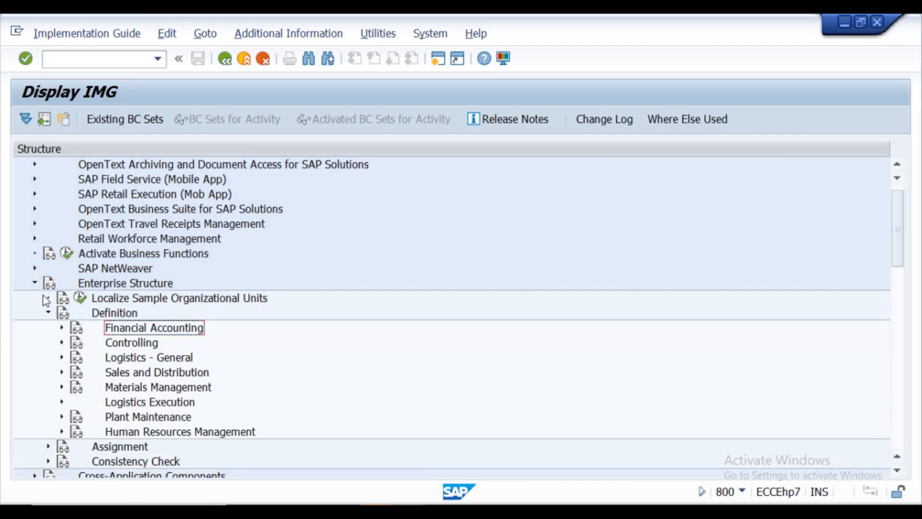
{"action": "left_click", "coordinate": [35, 283]}
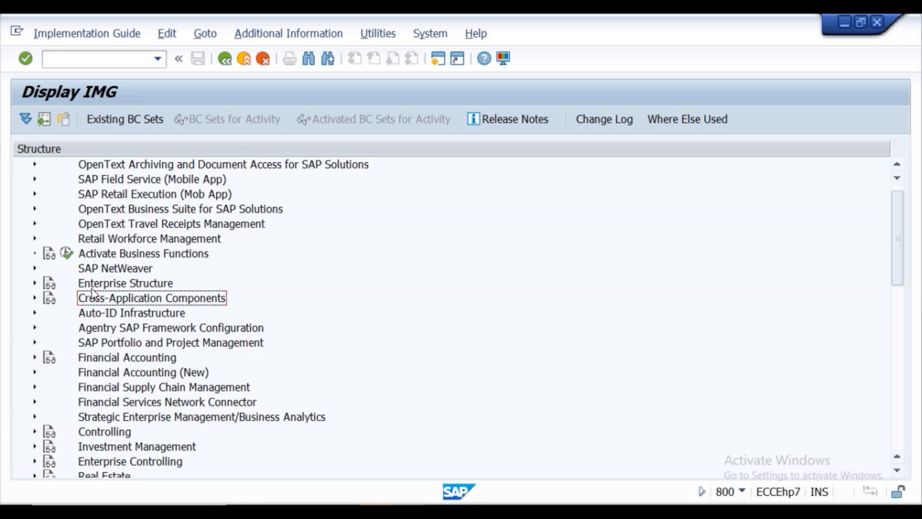
Expand Enterprise Structure and Financial Accounting under Definition, and execute Edit, Copy, Delete, Check Company Code.
{"action": "left_click", "coordinate": [35, 283]}
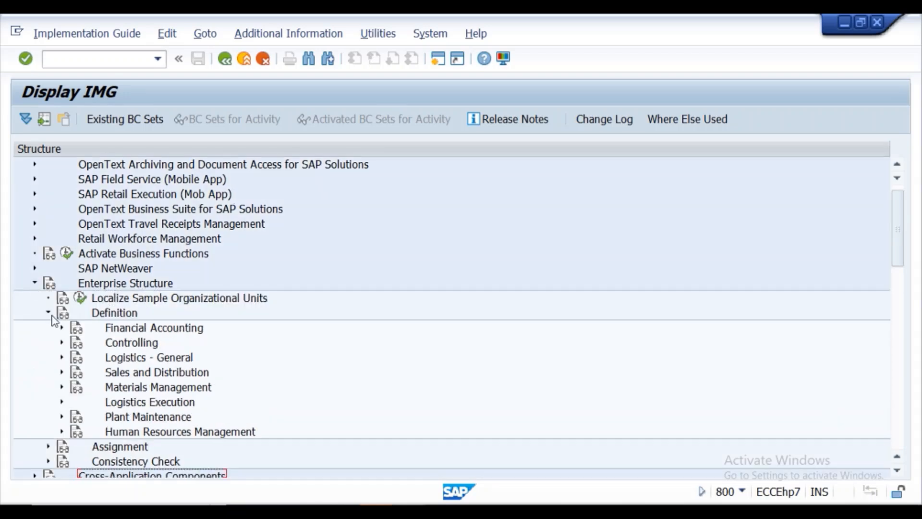
{"action": "left_click", "coordinate": [61, 328]}
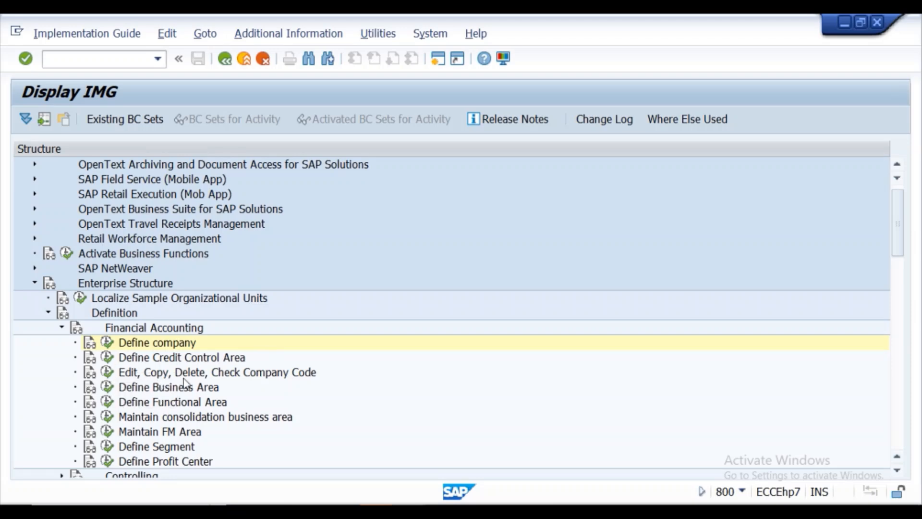
{"action": "left_click", "coordinate": [107, 375]}
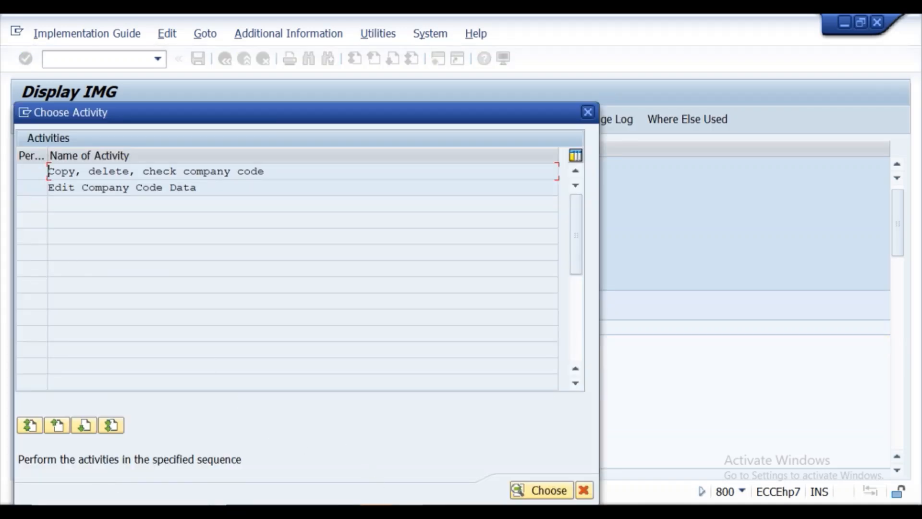
Switch to the SAP MM Lecture-06 notes and review the company code section from the Display IMG picture to the Choose Activity picture.
{"action": "mouse_move", "coordinate": [411, 490]}
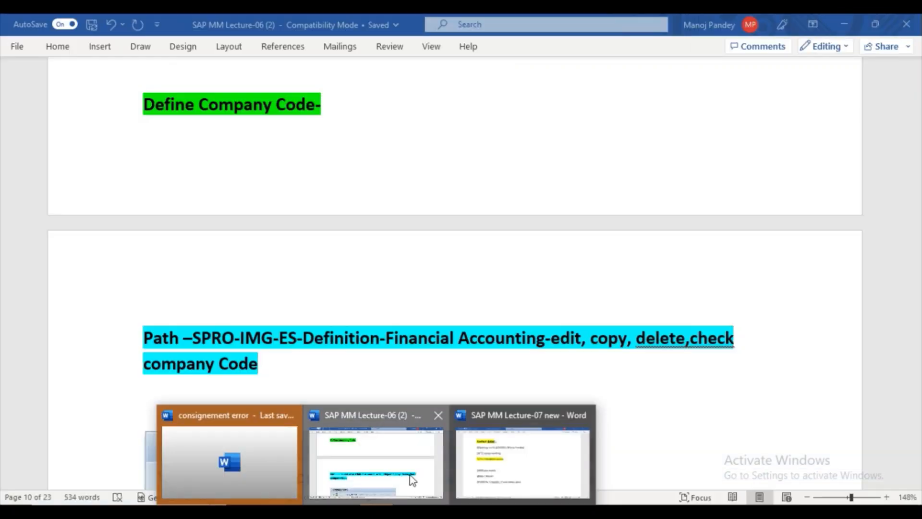
{"action": "left_click", "coordinate": [412, 480]}
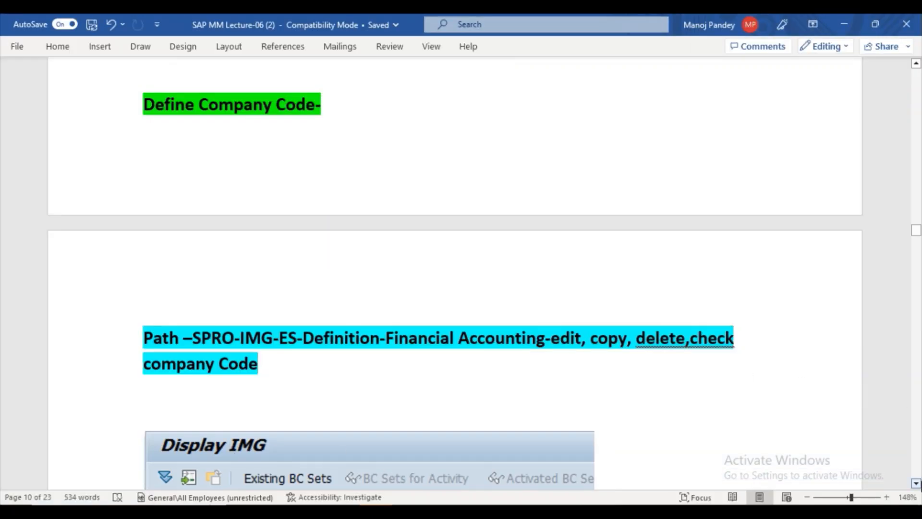
{"action": "scroll", "coordinate": [920, 486], "scroll_direction": "down", "scroll_amount": 3}
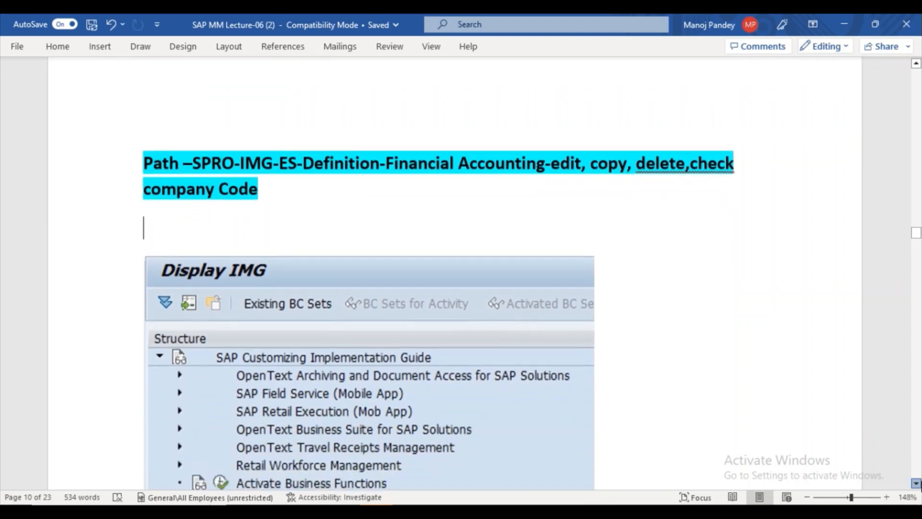
{"action": "scroll", "coordinate": [920, 486], "scroll_direction": "down", "scroll_amount": 3}
{"action": "left_click", "coordinate": [916, 483]}
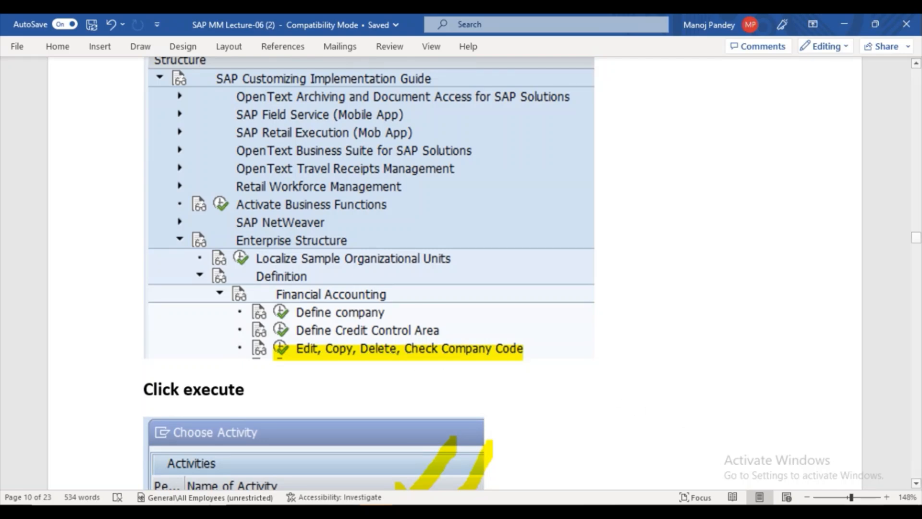
{"action": "left_click", "coordinate": [916, 483]}
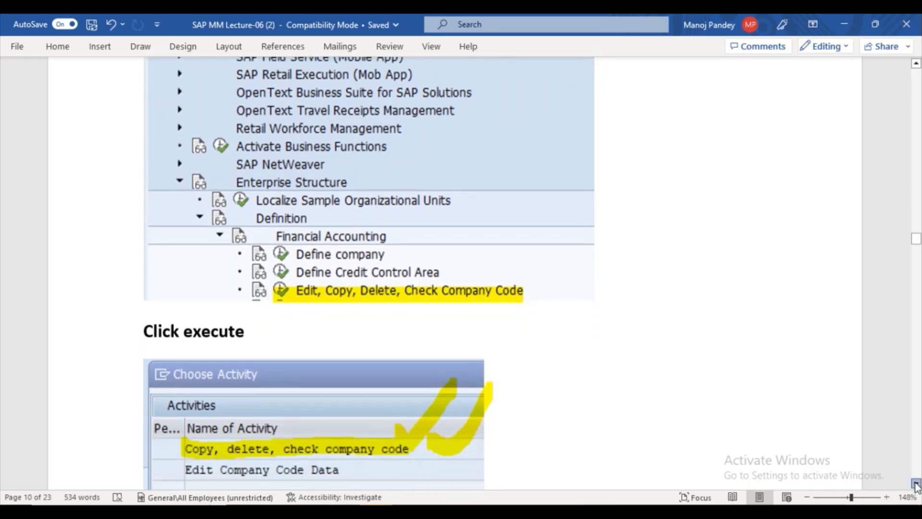
{"action": "scroll", "coordinate": [395, 381], "scroll_direction": "down", "scroll_amount": 3}
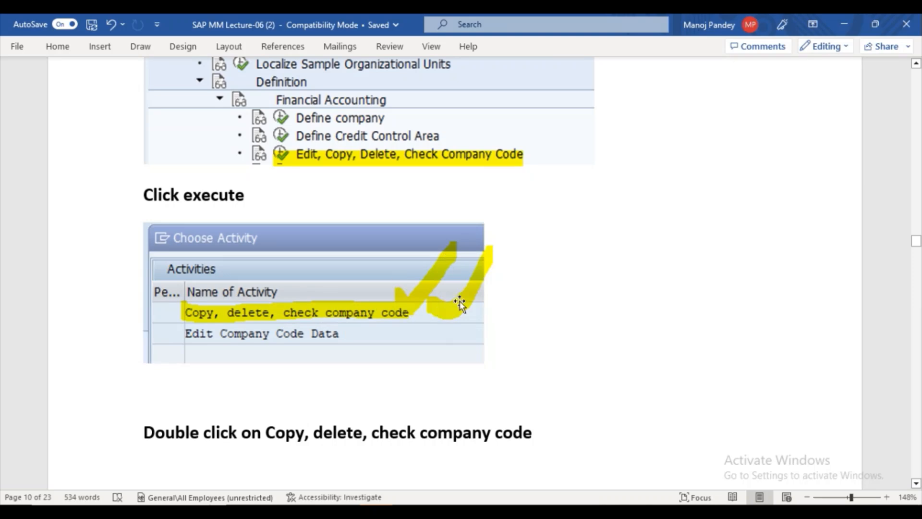
Switch back to SAP, choose the Copy, delete, check company code activity, and start copying a company code.
{"action": "left_click", "coordinate": [408, 512]}
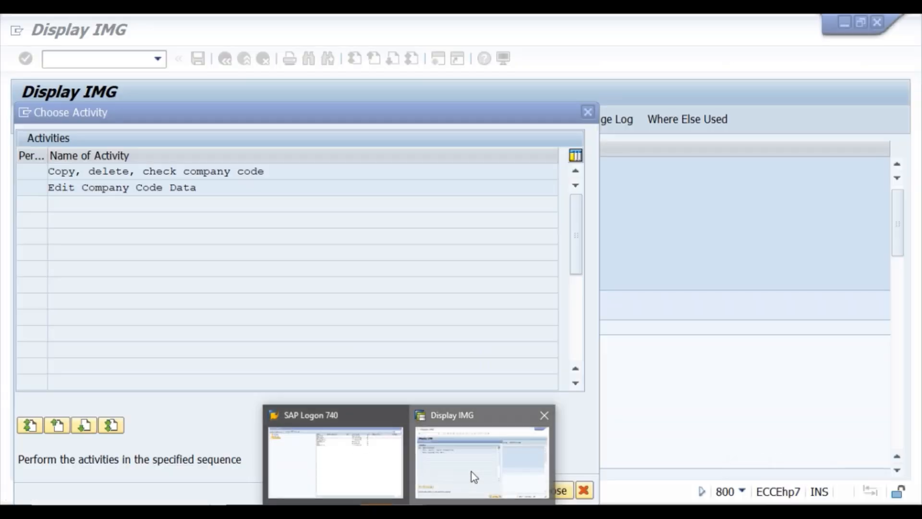
{"action": "left_click", "coordinate": [472, 471]}
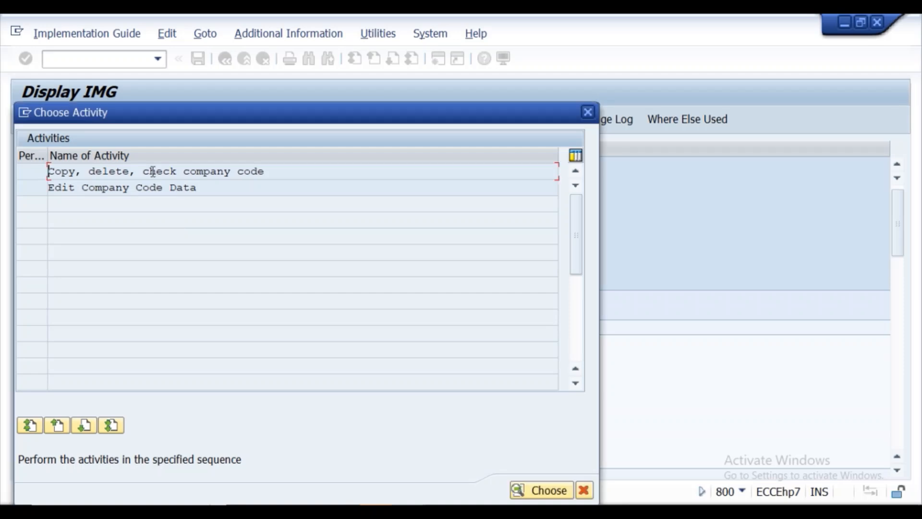
{"action": "double_click", "coordinate": [153, 172]}
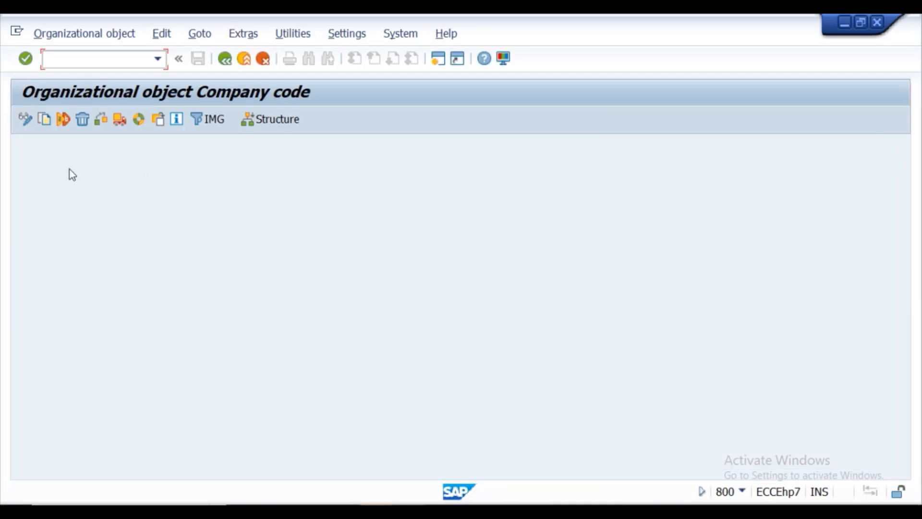
{"action": "left_click", "coordinate": [48, 126]}
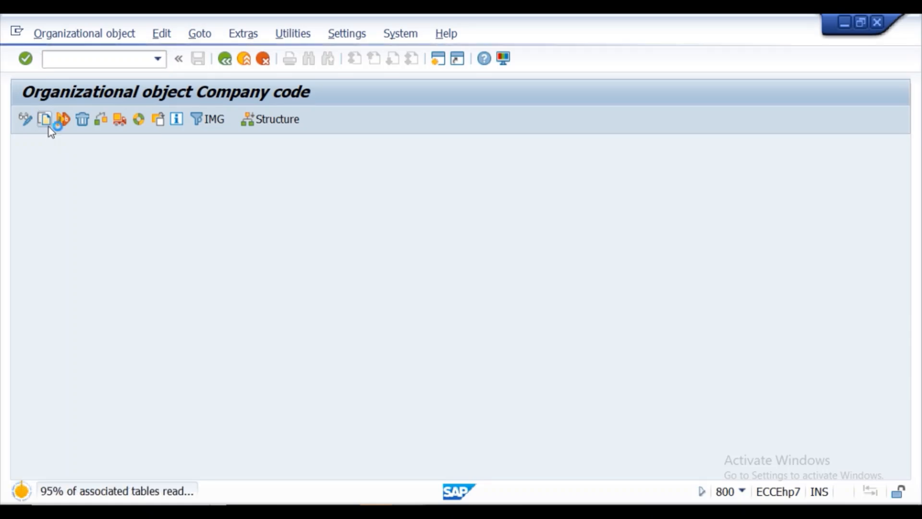
Switch to the lecture notes and select the old Copy dialog picture below "Click copy as (marked above)".
{"action": "left_click", "coordinate": [384, 502]}
{"action": "left_click", "coordinate": [414, 471]}
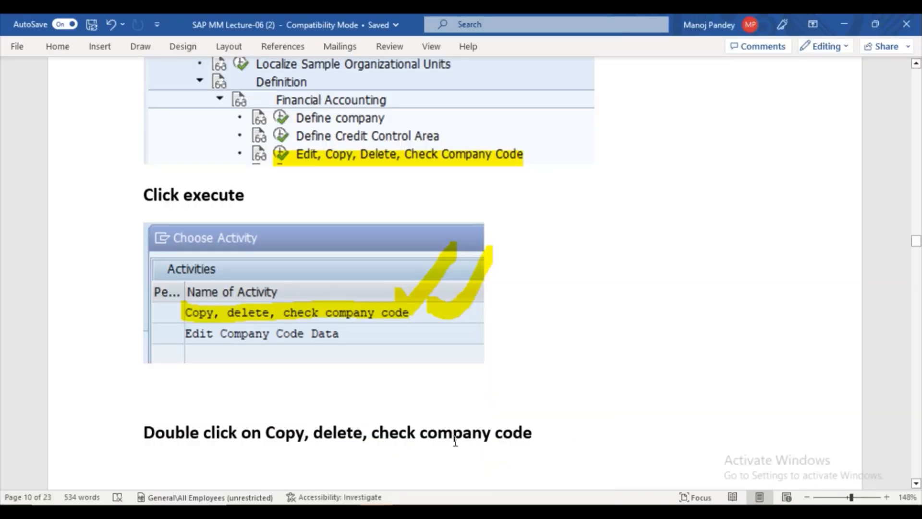
{"action": "left_click", "coordinate": [915, 484]}
{"action": "scroll", "coordinate": [915, 485], "scroll_direction": "down", "scroll_amount": 5}
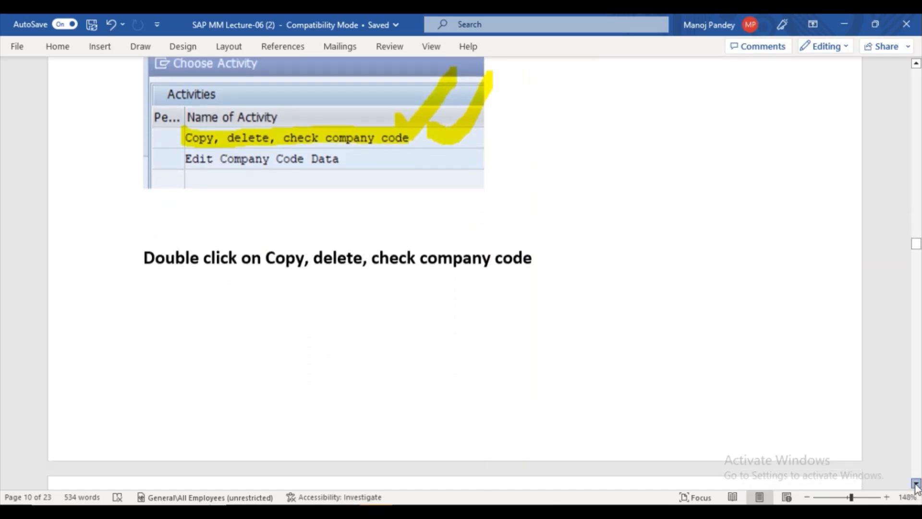
{"action": "left_click", "coordinate": [916, 484]}
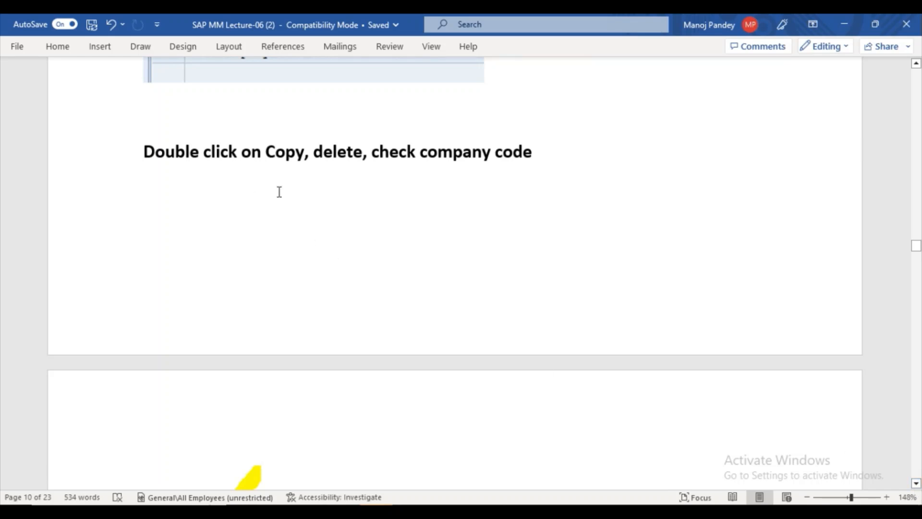
{"action": "left_click", "coordinate": [916, 484]}
{"action": "left_click_drag", "start_coordinate": [916, 484], "coordinate": [916, 484]}
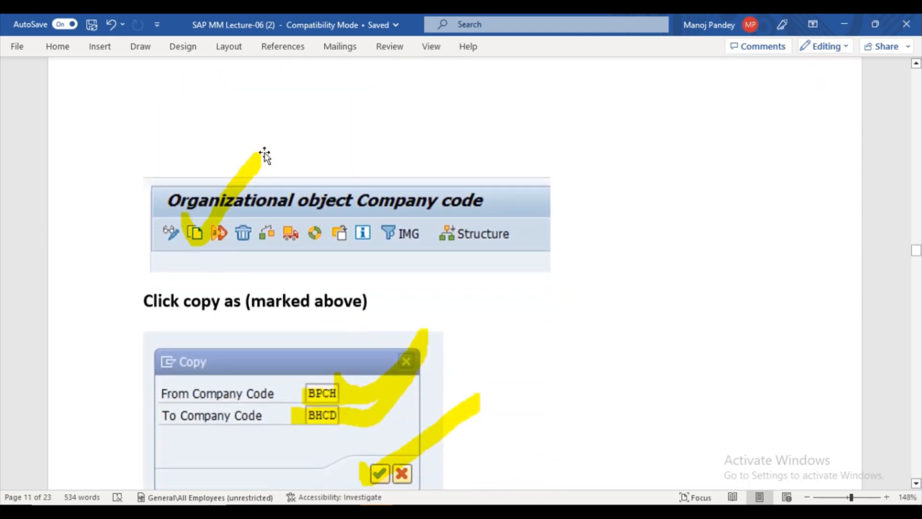
{"action": "left_click", "coordinate": [355, 413]}
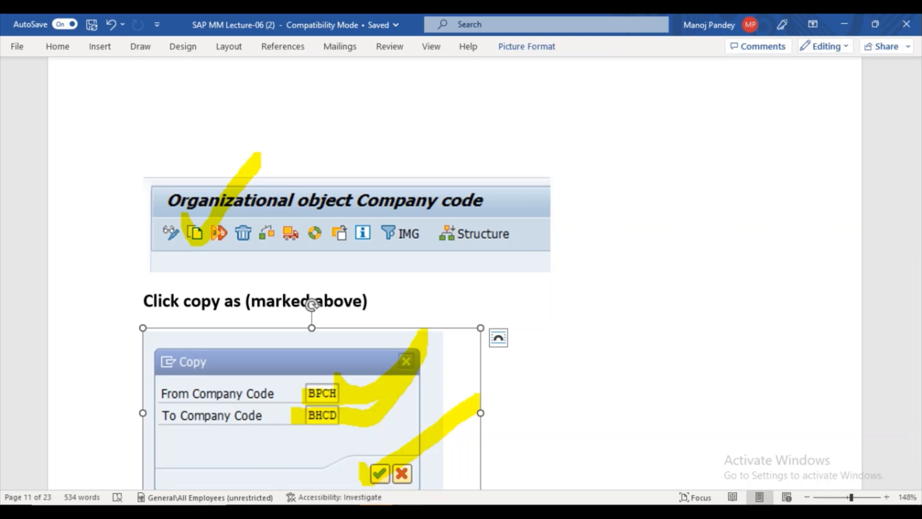
Switch back to SAP and pick company code 0001 (SAP A.G.) as the source of the copy.
{"action": "mouse_move", "coordinate": [410, 512]}
{"action": "left_click", "coordinate": [456, 480]}
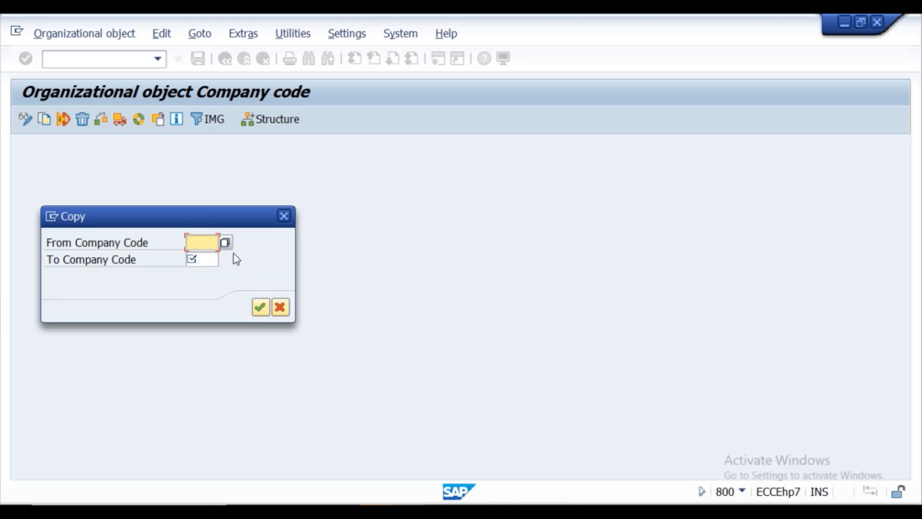
{"action": "left_click", "coordinate": [228, 245]}
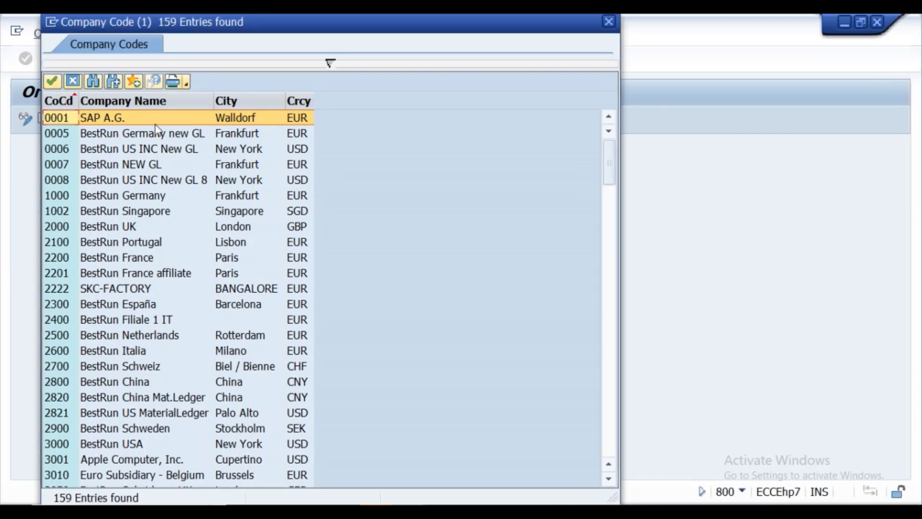
{"action": "double_click", "coordinate": [155, 124]}
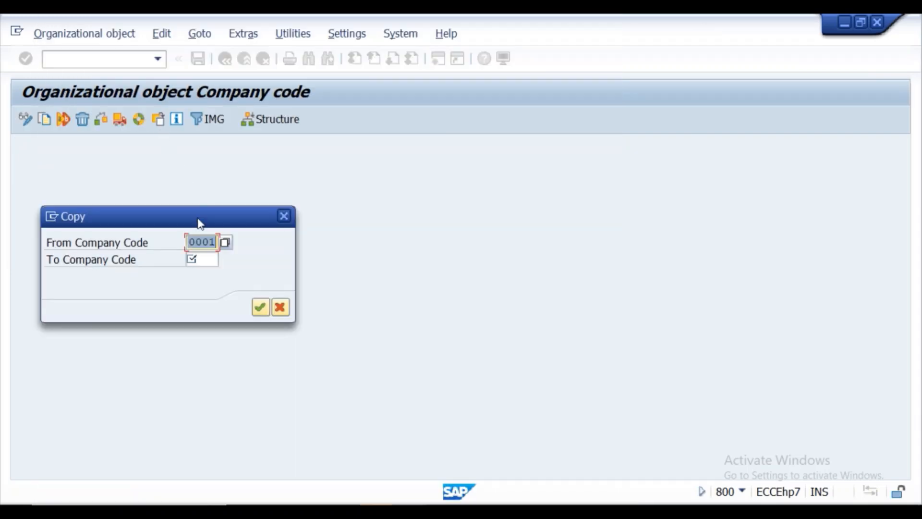
Replace the From Company Code entry with krip.
{"action": "left_click", "coordinate": [211, 255]}
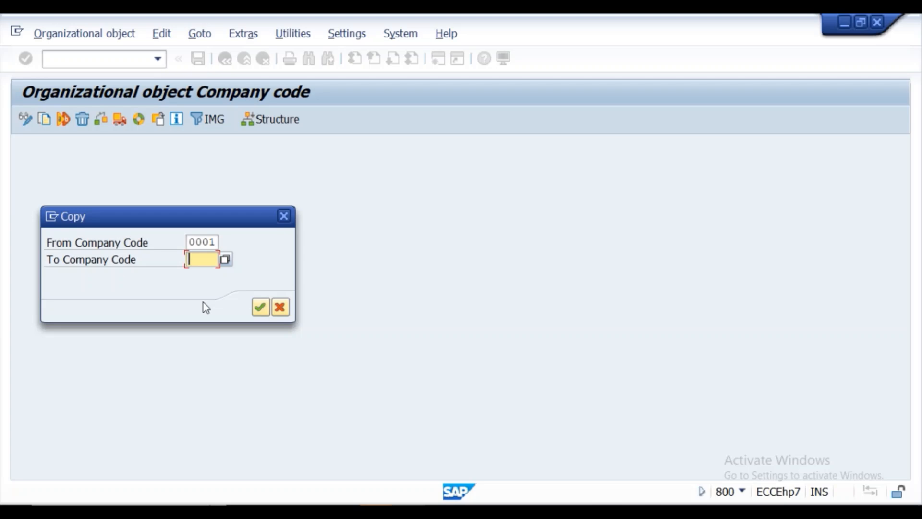
{"action": "left_click", "coordinate": [212, 243]}
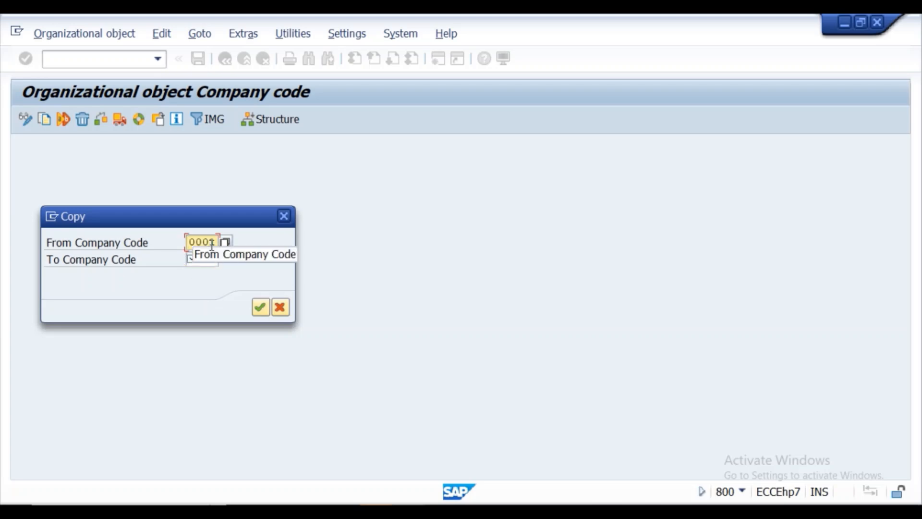
{"action": "key", "text": "BackSpace"}
{"action": "key", "text": "BackSpace"}
{"action": "key", "text": "BackSpace"}
{"action": "key", "text": "BackSpace"}
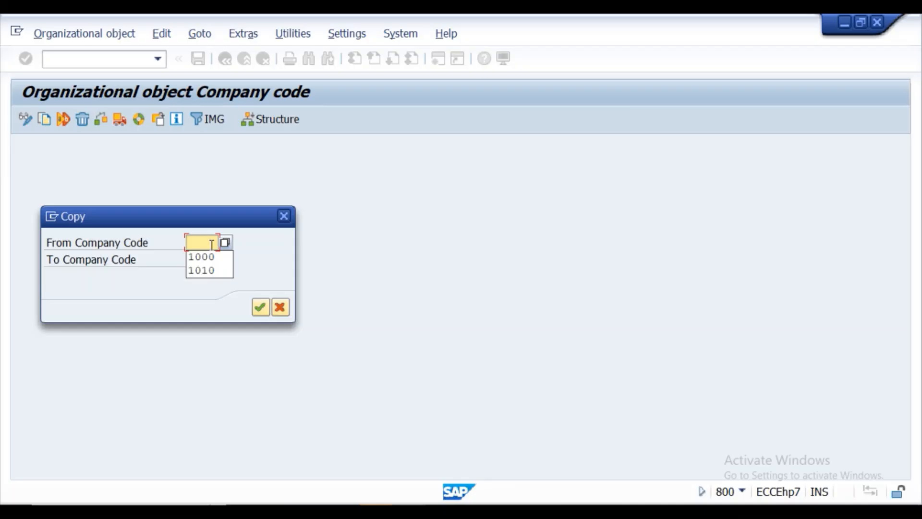
{"action": "type", "text": "krip"}
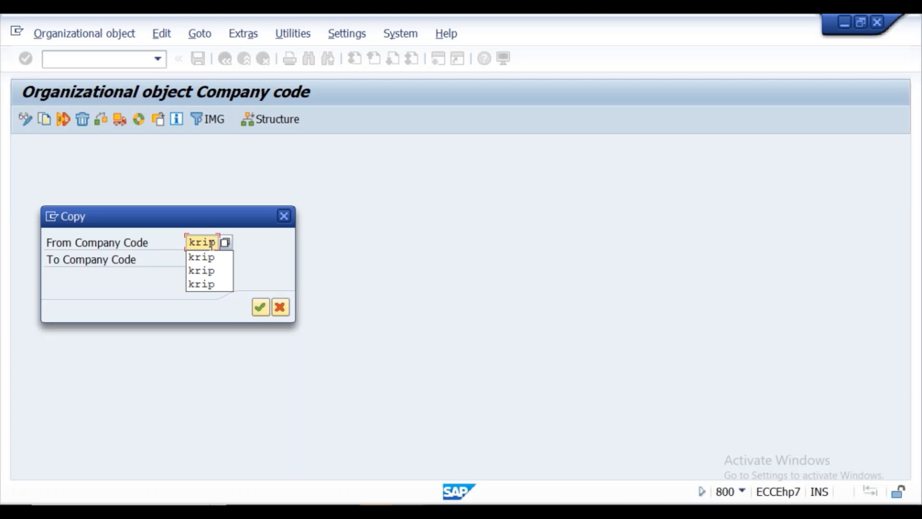
{"action": "left_click", "coordinate": [253, 263]}
{"action": "left_click", "coordinate": [213, 256]}
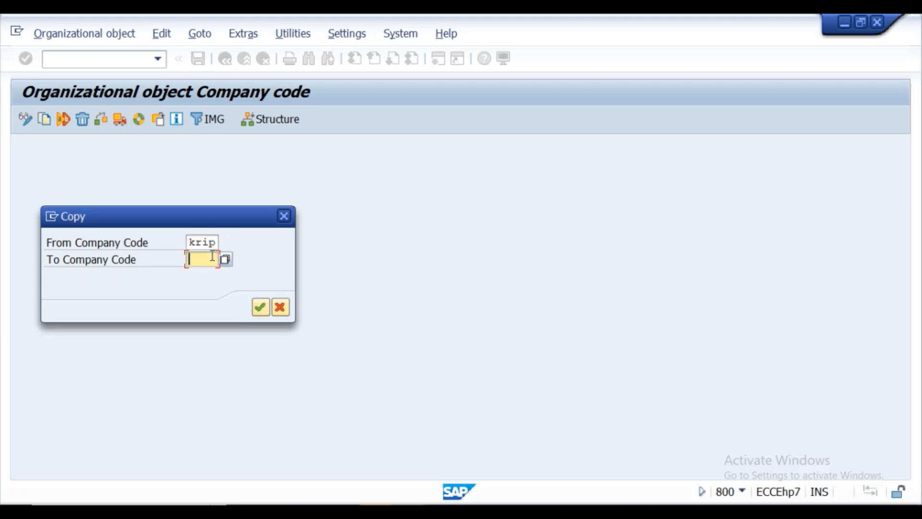
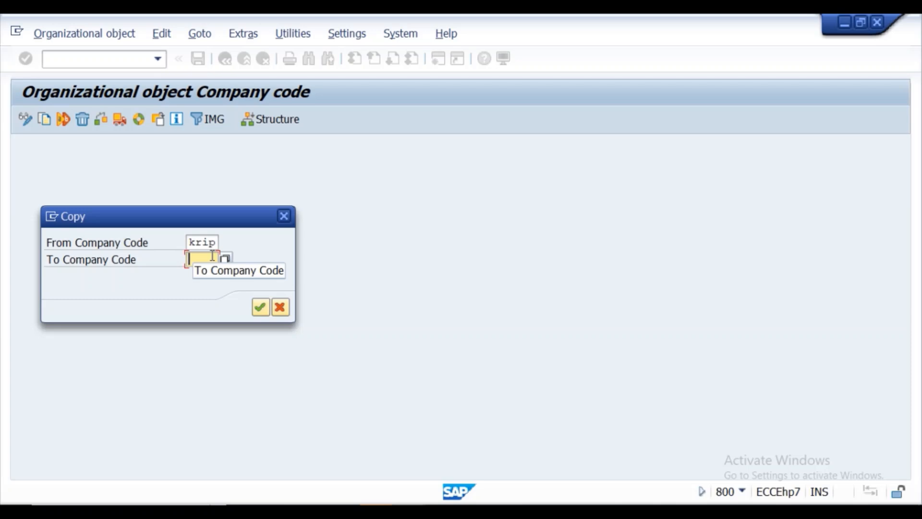
Set To Company Code to ppap, choosing it from the suggested earlier entries.
{"action": "left_click", "coordinate": [191, 243]}
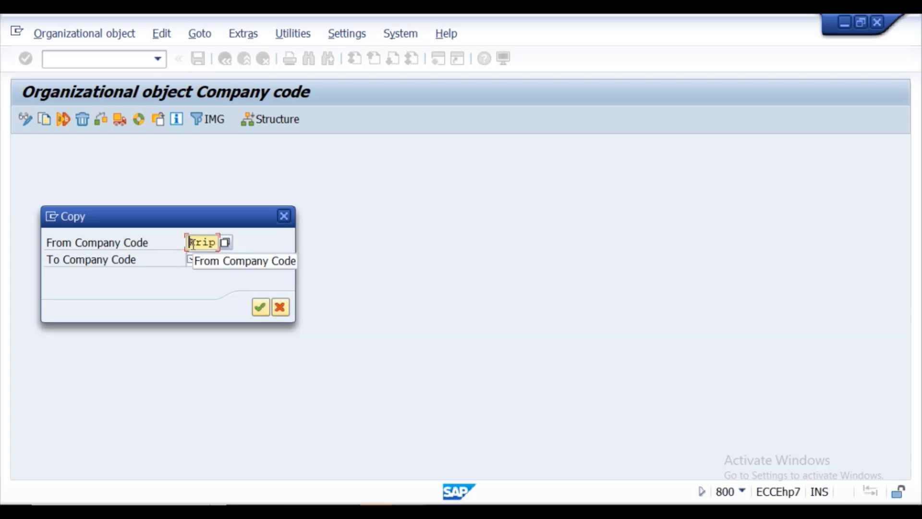
{"action": "left_click", "coordinate": [204, 259]}
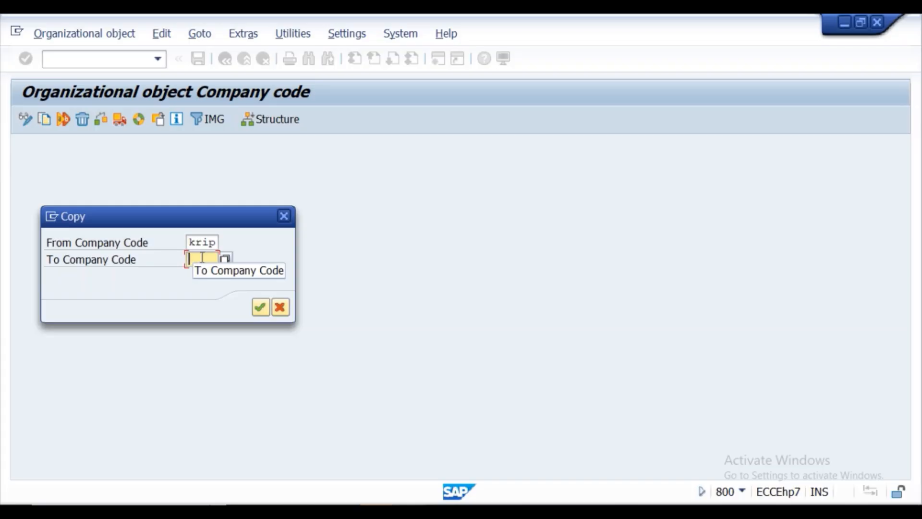
{"action": "type", "text": "p"}
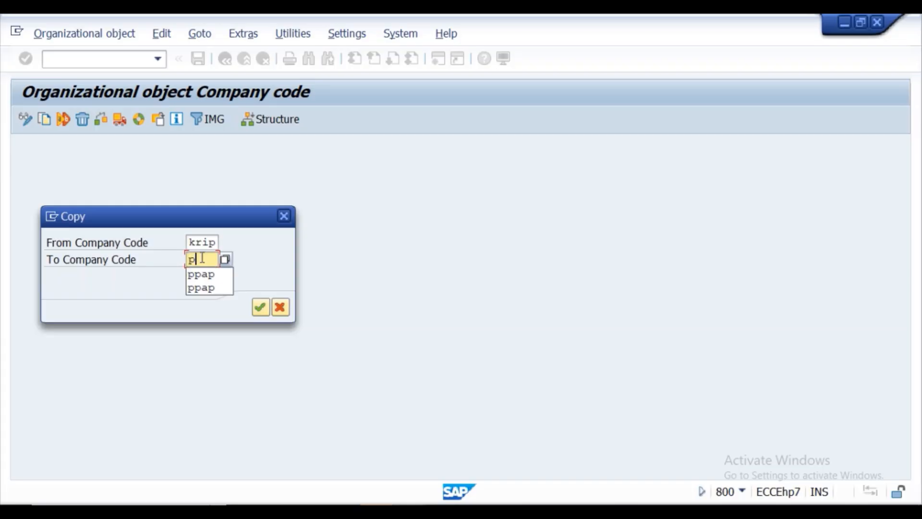
{"action": "left_click", "coordinate": [200, 274]}
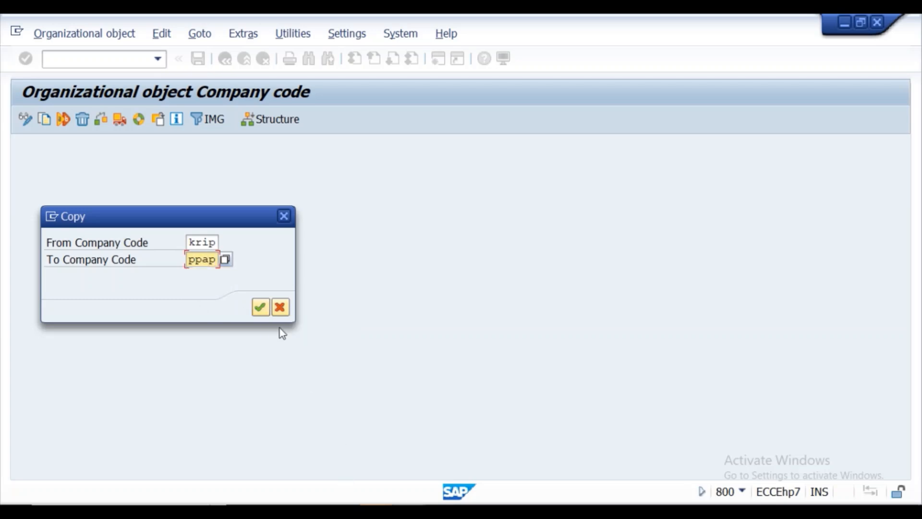
Switch to Snipping Tool and capture the Organizational object Company code header together with the filled Copy dialog.
{"action": "left_click", "coordinate": [376, 511]}
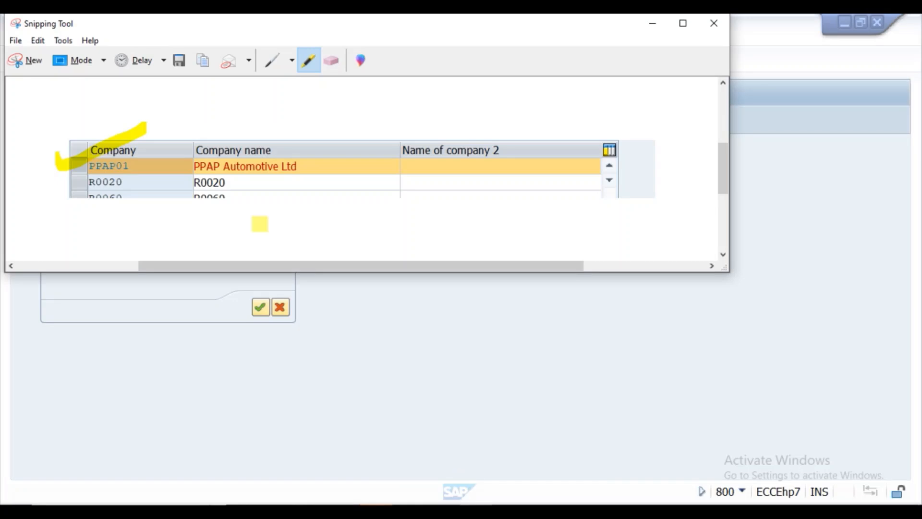
{"action": "left_click", "coordinate": [32, 59]}
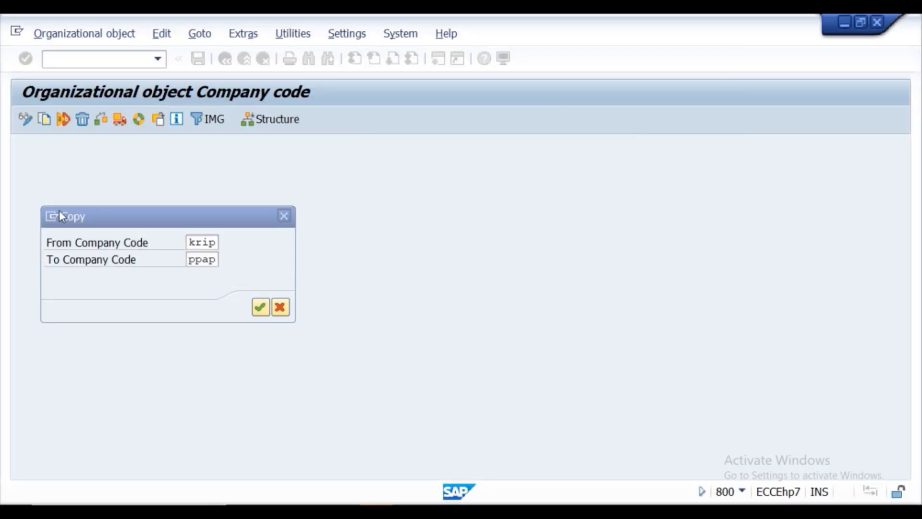
{"action": "left_click_drag", "start_coordinate": [43, 206], "coordinate": [279, 296]}
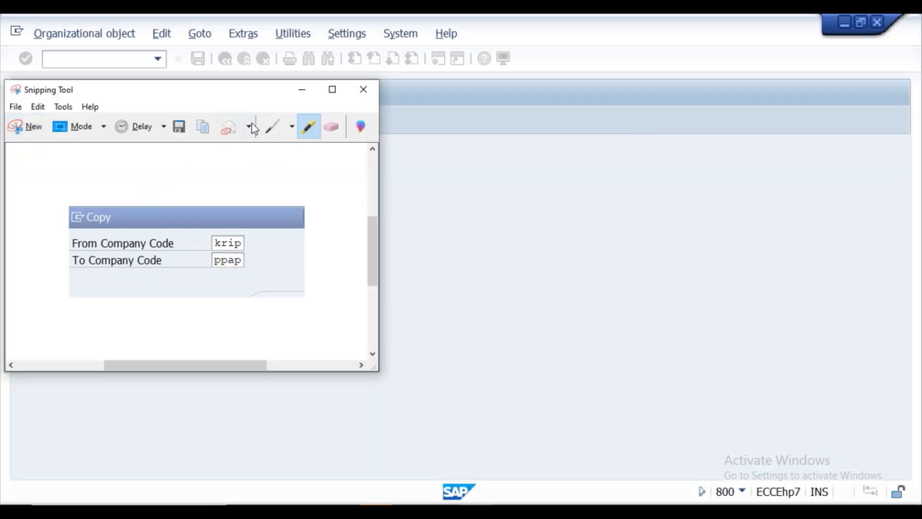
{"action": "left_click", "coordinate": [25, 129]}
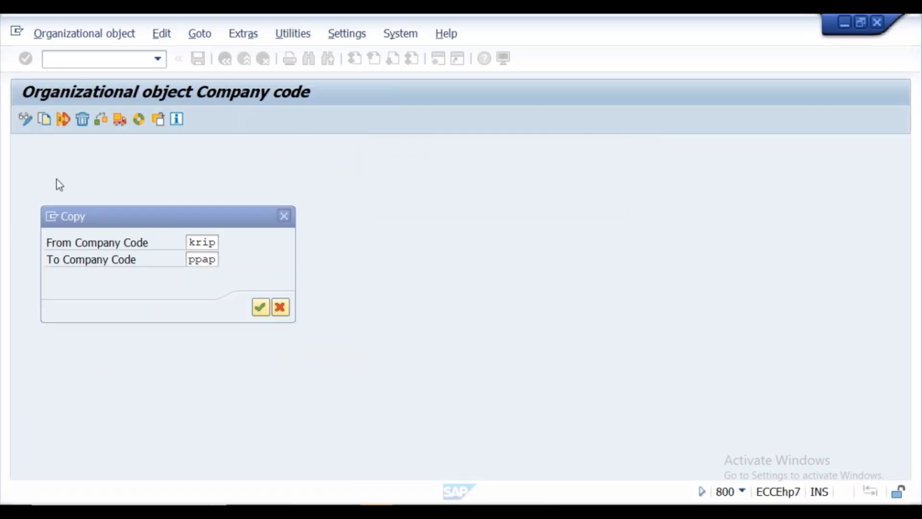
{"action": "left_click_drag", "start_coordinate": [5, 74], "coordinate": [459, 339]}
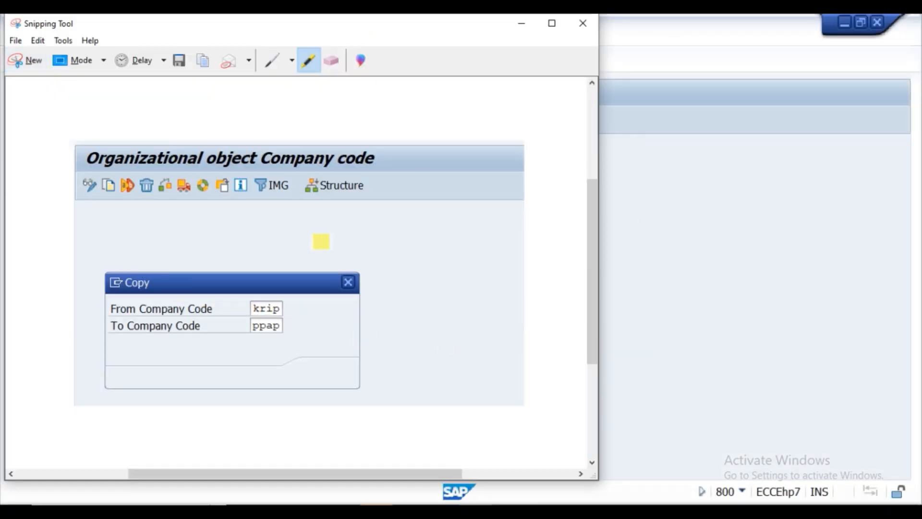
Highlight the krip and ppap company codes in yellow on the snip, and switch to the lecture notes.
{"action": "mouse_move", "coordinate": [254, 308]}
{"action": "left_mouse_down"}
{"action": "mouse_move", "coordinate": [280, 310]}
{"action": "mouse_move", "coordinate": [302, 327]}
{"action": "left_mouse_up"}
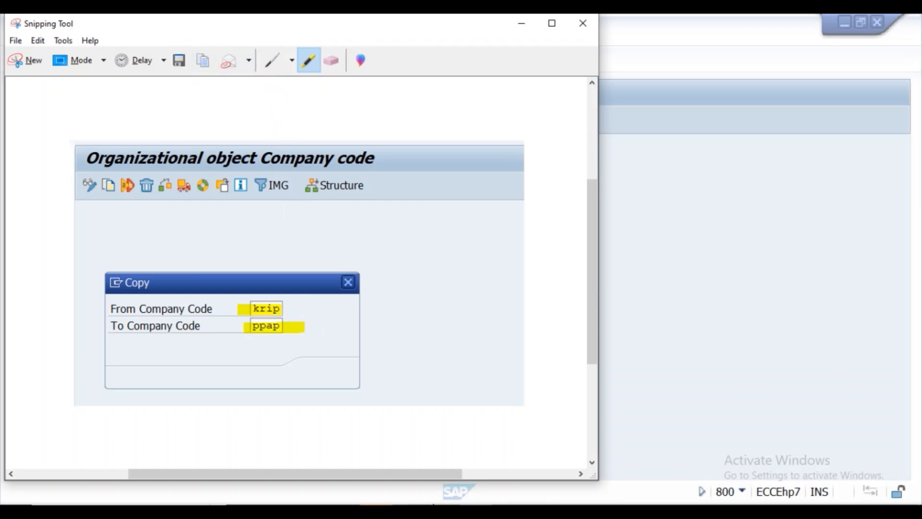
{"action": "mouse_move", "coordinate": [359, 465]}
{"action": "left_click", "coordinate": [376, 446]}
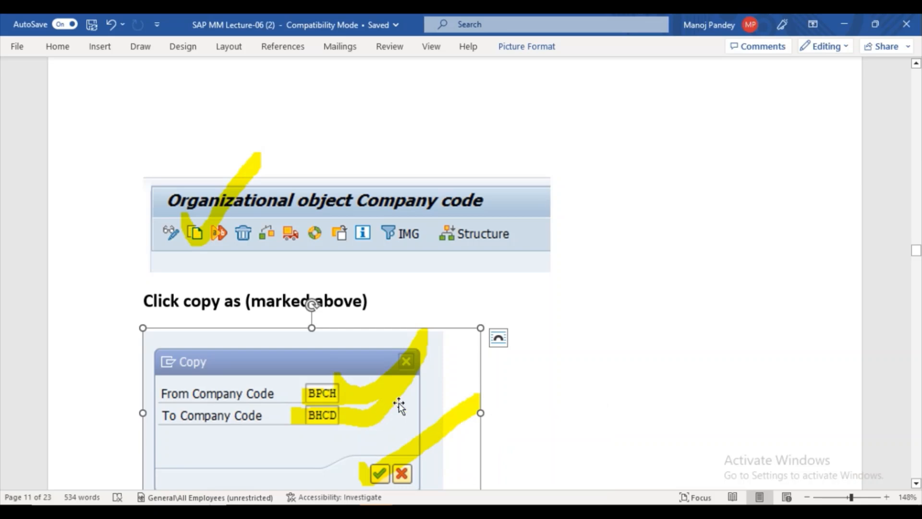
Replace the old Copy dialog picture under "Click copy as (marked above)" with the highlighted krip and ppap snip.
{"action": "key", "text": "Delete"}
{"action": "key", "text": "ctrl+v"}
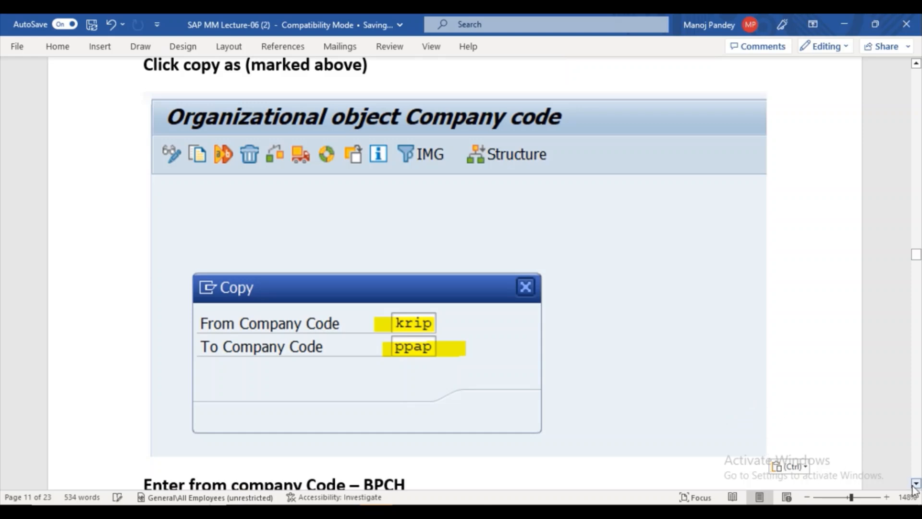
Change the code in the "Enter from company Code" line below the new picture to KRIP.
{"action": "scroll", "coordinate": [915, 485], "scroll_direction": "down", "scroll_amount": 4}
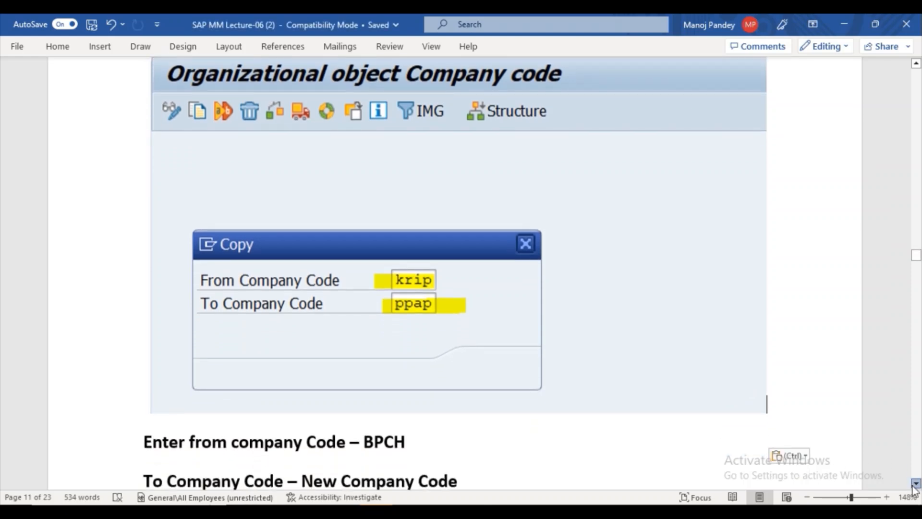
{"action": "scroll", "coordinate": [914, 485], "scroll_direction": "down", "scroll_amount": 2}
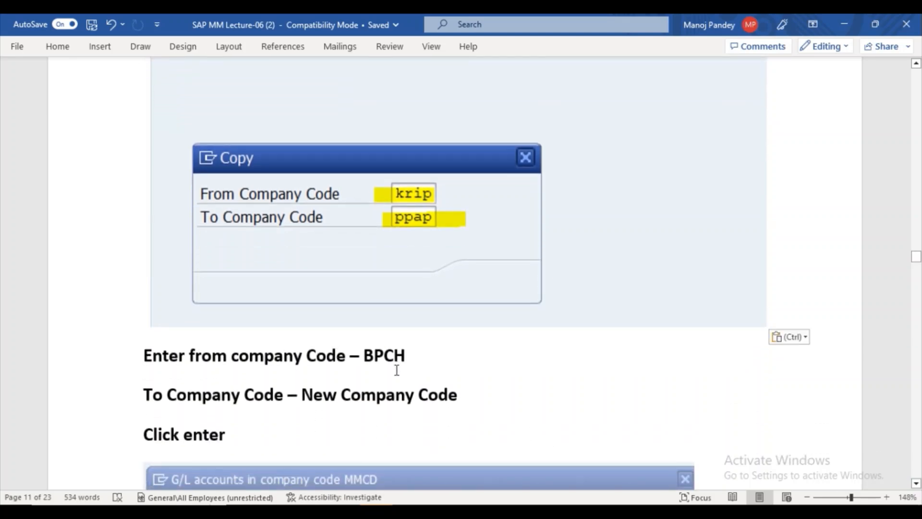
{"action": "left_click", "coordinate": [415, 355]}
{"action": "key", "text": "BackSpace"}
{"action": "key", "text": "BackSpace"}
{"action": "key", "text": "BackSpace"}
{"action": "key", "text": "BackSpace"}
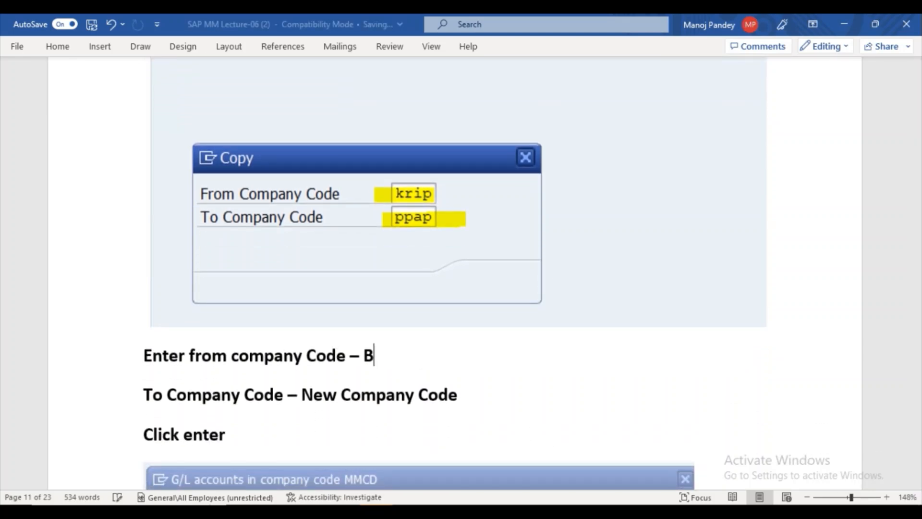
{"action": "type", "text": "K"}
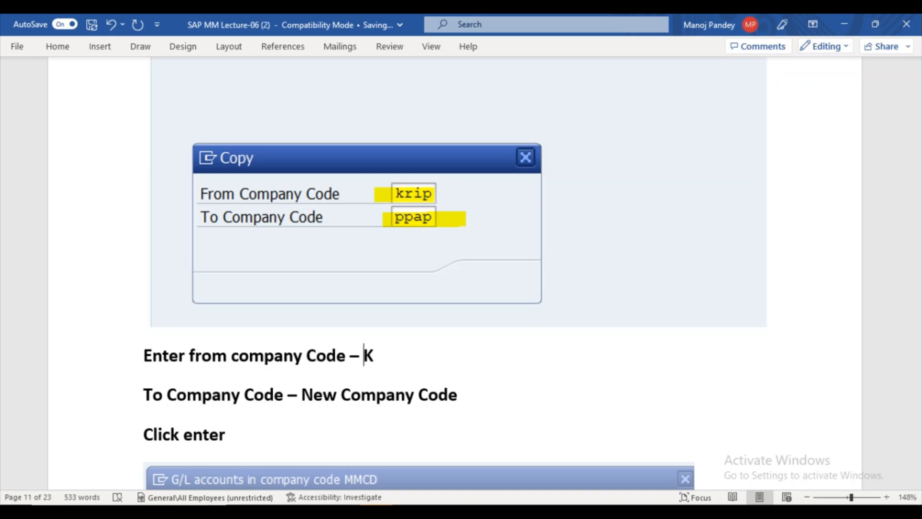
{"action": "type", "text": "RIP"}
Append "(your company code)" to the "To Company Code – New Company Code" line and add an empty line below it.
{"action": "left_click", "coordinate": [471, 393]}
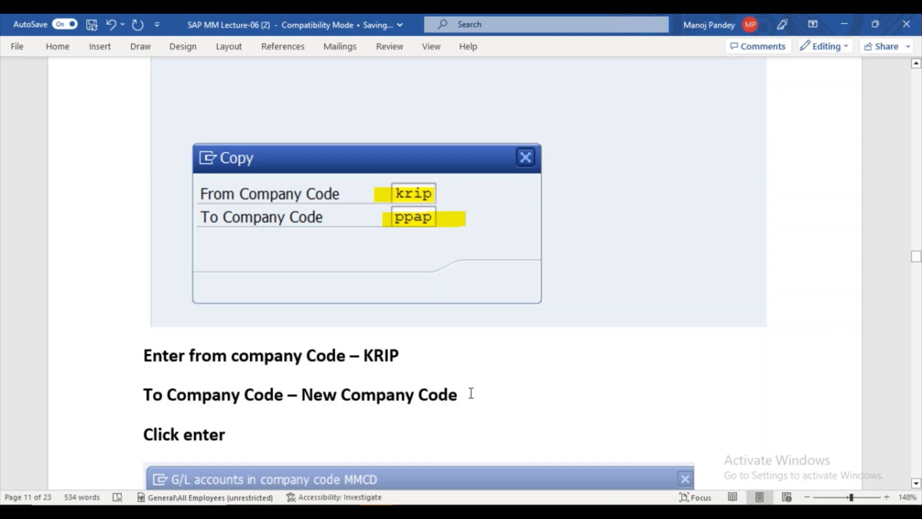
{"action": "type", "text": "("}
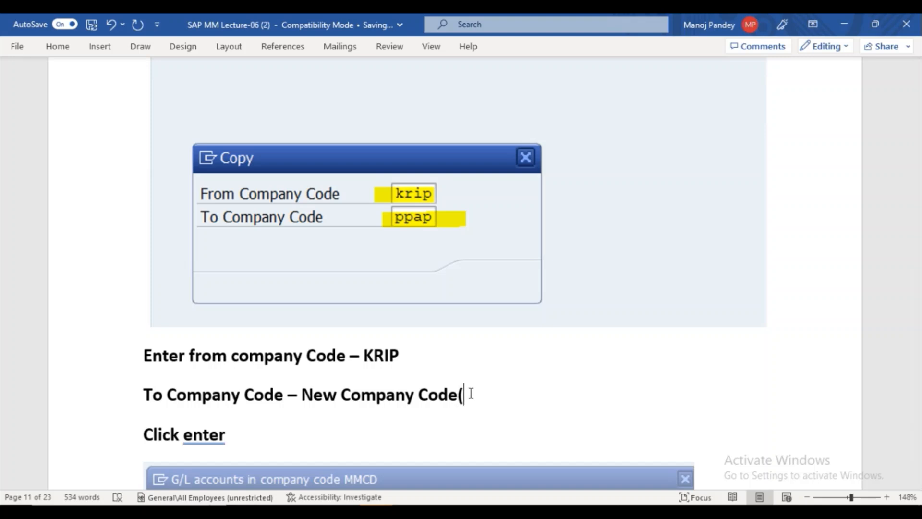
{"action": "type", "text": "your company c"}
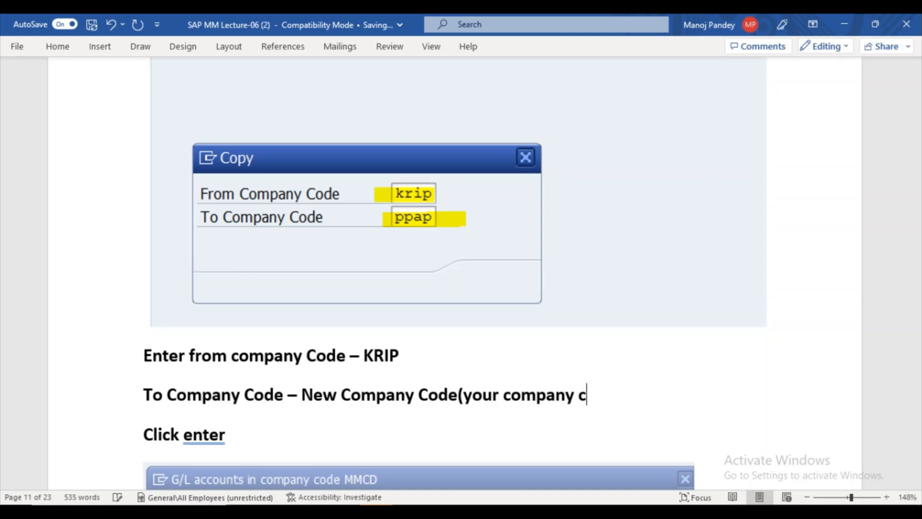
{"action": "type", "text": "ode)"}
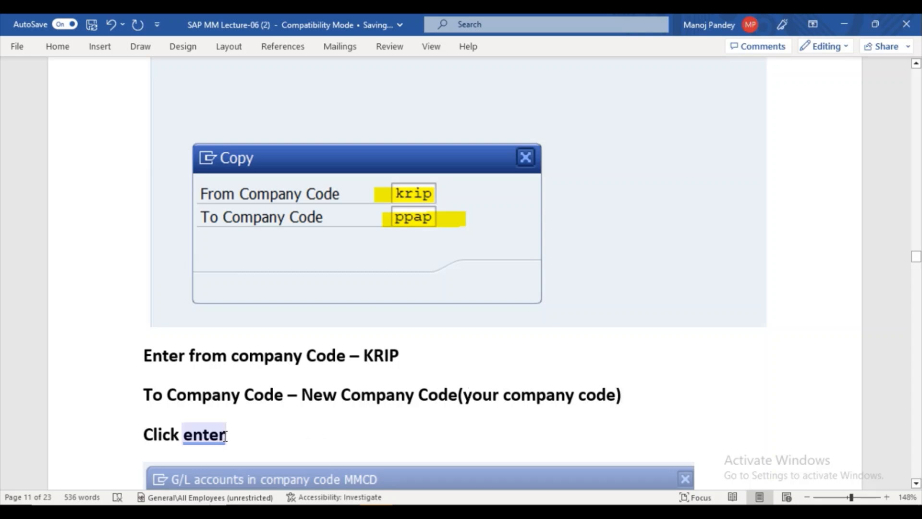
{"action": "key", "text": "Return"}
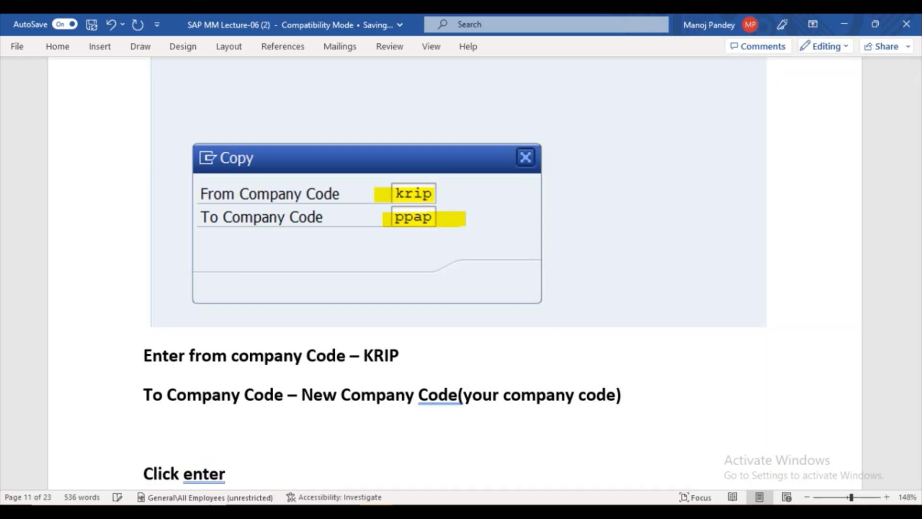
Switch to the SAP Organizational object Company code window and run the copy, agreeing to copy the G/L account company code data.
{"action": "scroll", "coordinate": [456, 269], "scroll_direction": "down", "scroll_amount": 5}
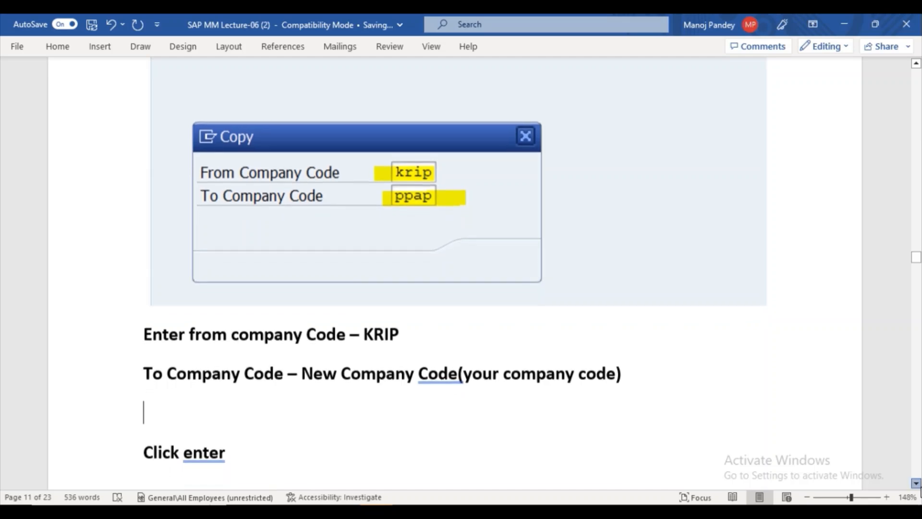
{"action": "scroll", "coordinate": [456, 269], "scroll_direction": "down", "scroll_amount": 7}
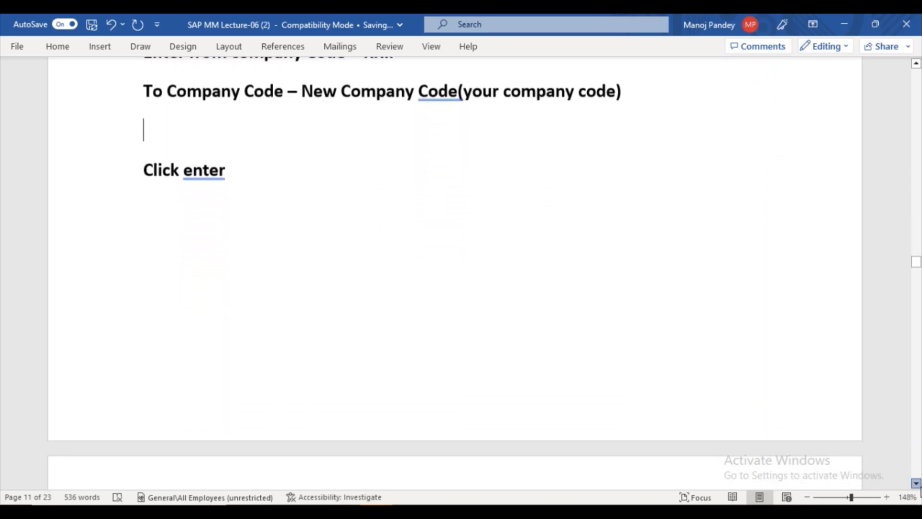
{"action": "scroll", "coordinate": [455, 269], "scroll_direction": "down", "scroll_amount": 3}
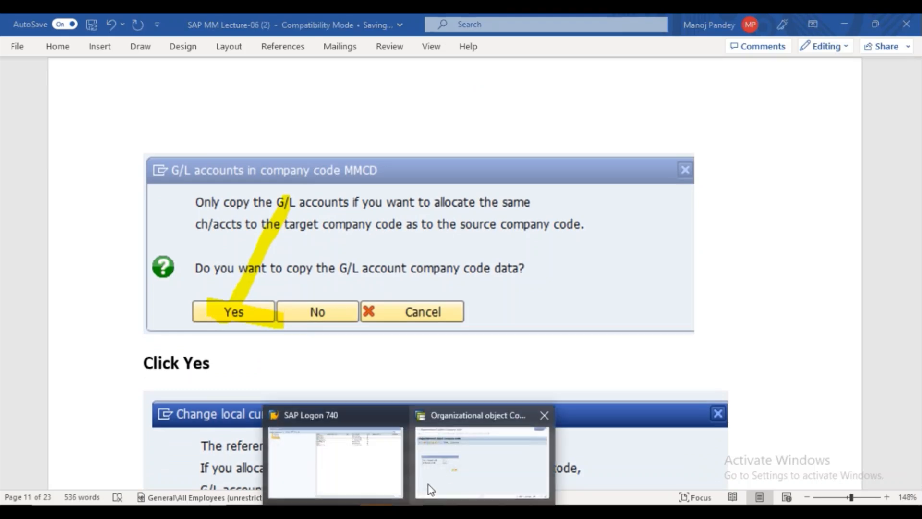
{"action": "left_click", "coordinate": [428, 485]}
{"action": "left_click", "coordinate": [260, 308]}
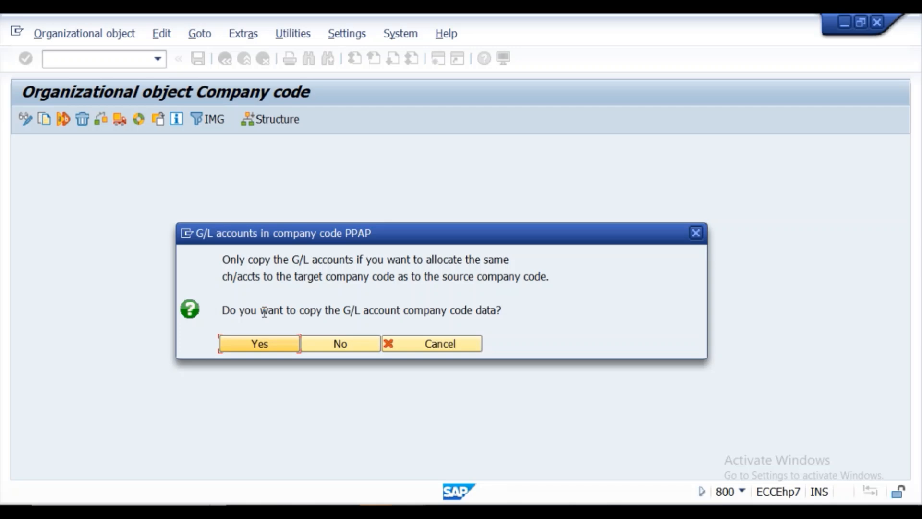
{"action": "left_click", "coordinate": [266, 345]}
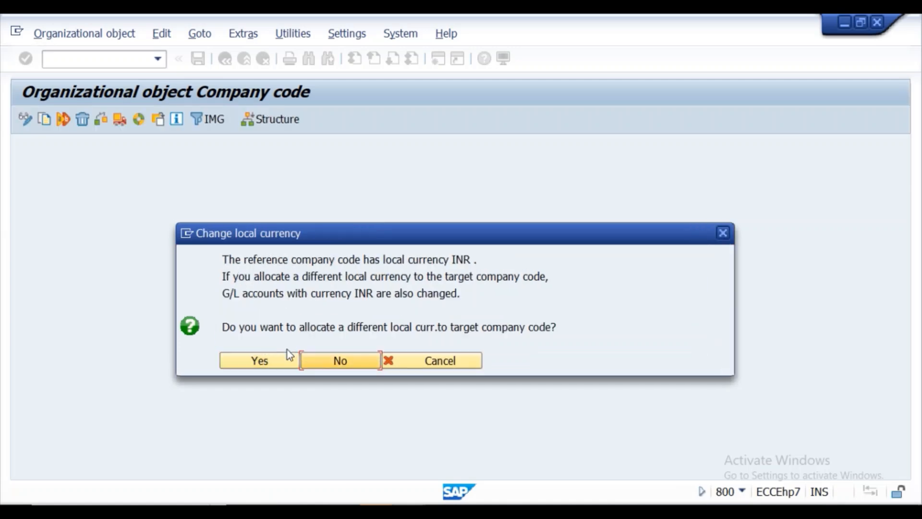
Choose to allocate a different local currency to the target company code and set it to inr.
{"action": "left_click", "coordinate": [276, 363]}
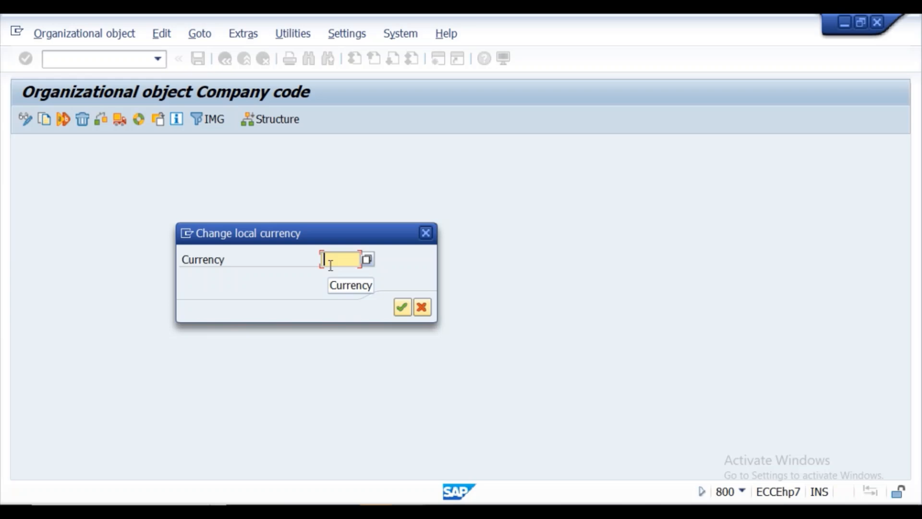
{"action": "type", "text": "inr"}
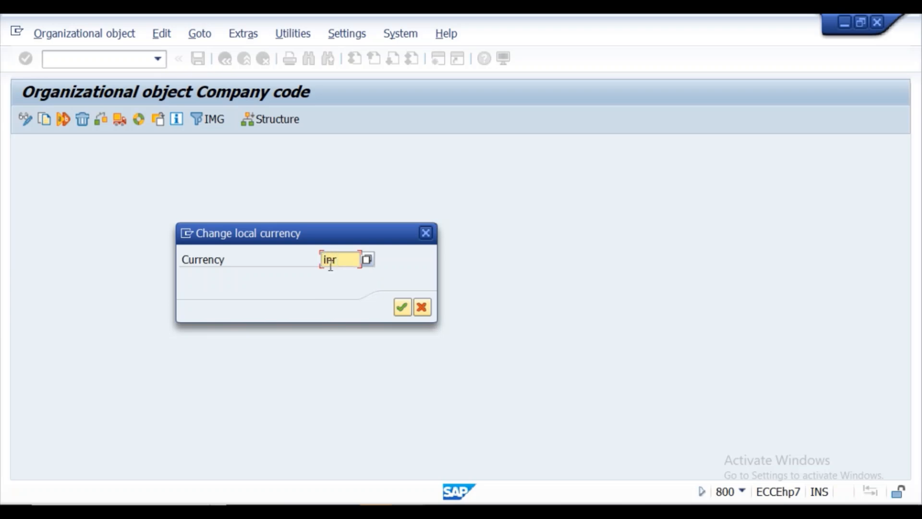
{"action": "left_click", "coordinate": [396, 311]}
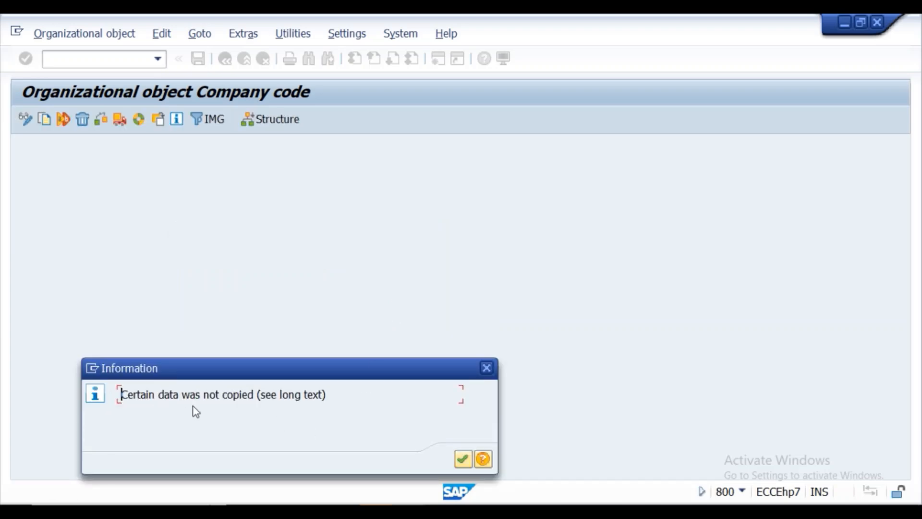
Accept the uncopied data information and the number range transport notice, and agree to transport the number ranges.
{"action": "left_click", "coordinate": [462, 459]}
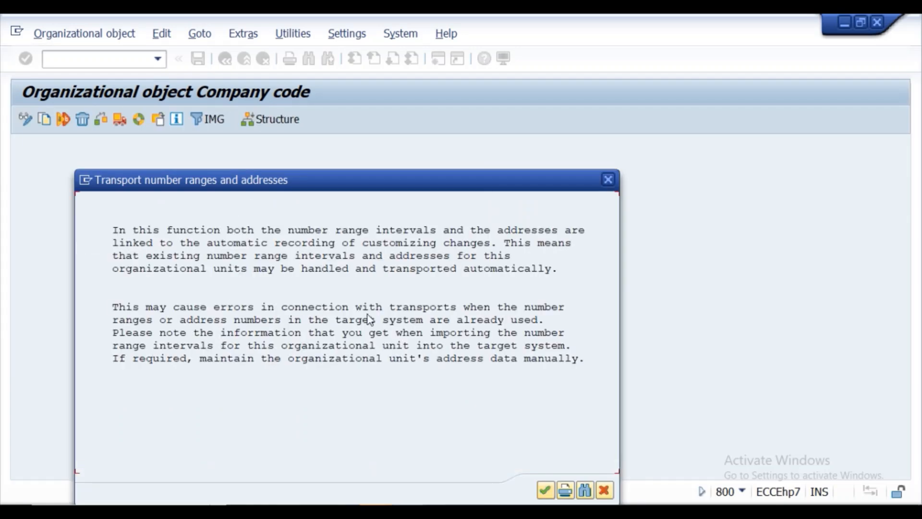
{"action": "left_click", "coordinate": [545, 491]}
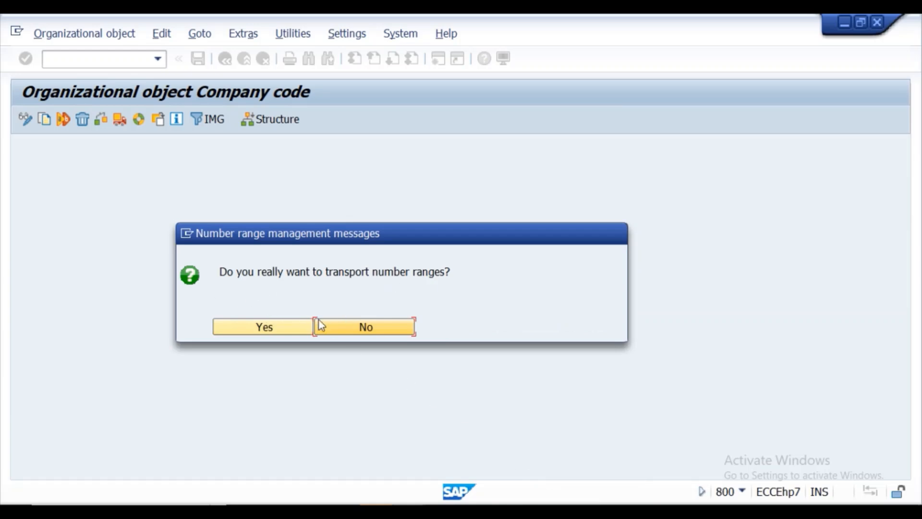
{"action": "left_click", "coordinate": [277, 328]}
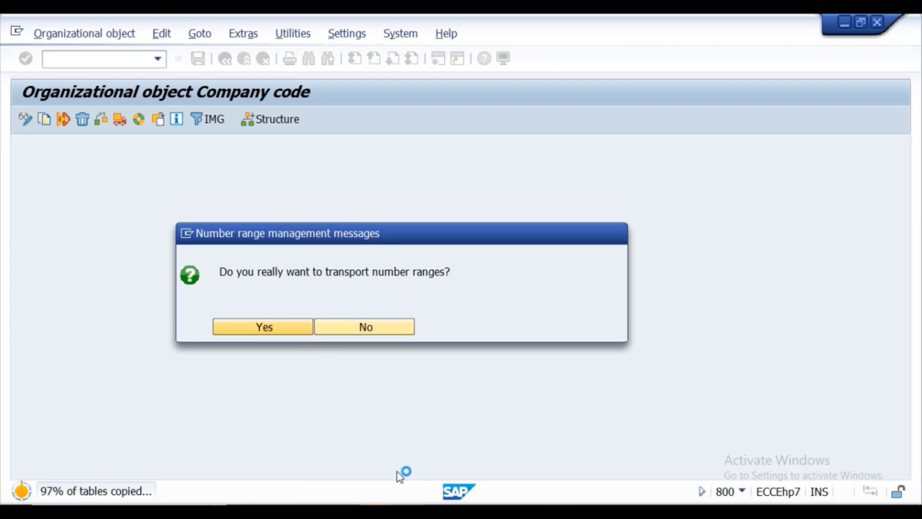
Switch to the SAP MM Lecture-06 (2) notes and review the documented copy dialogs from G/L accounts through the customizing request prompt.
{"action": "left_click", "coordinate": [379, 512]}
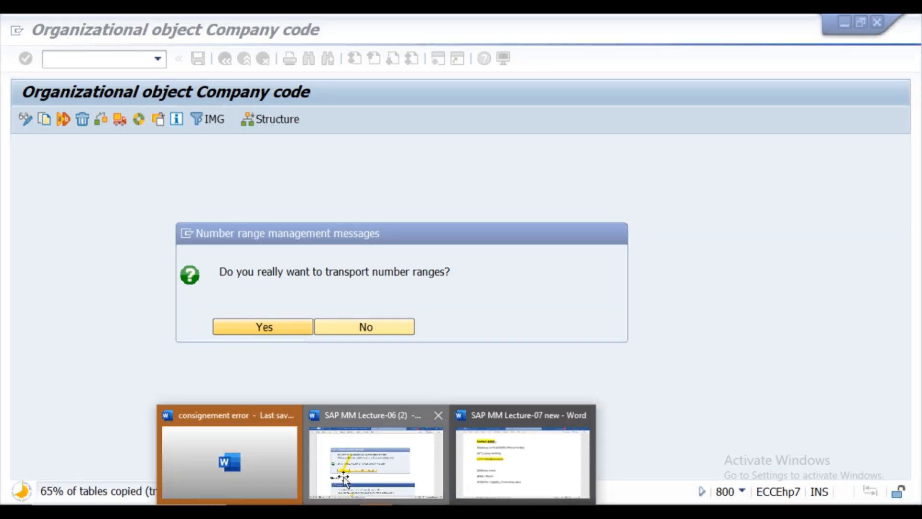
{"action": "left_click", "coordinate": [392, 460]}
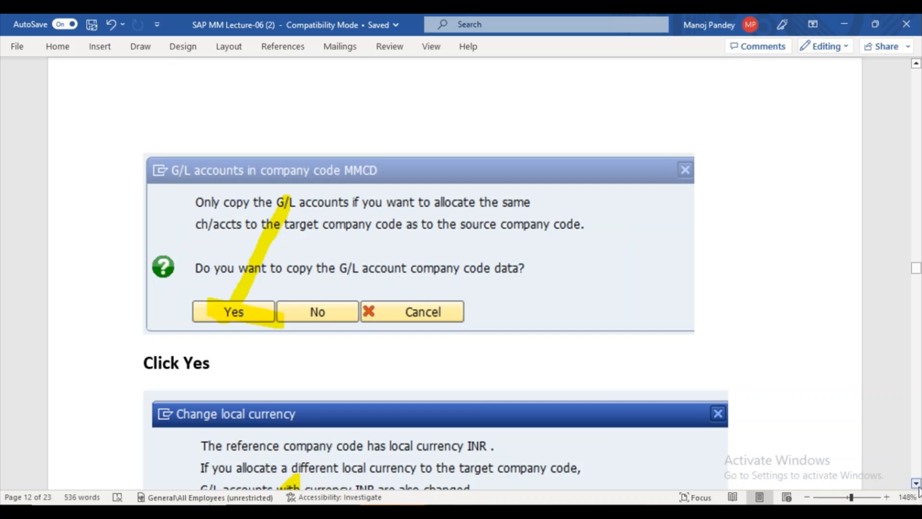
{"action": "scroll", "coordinate": [918, 493], "scroll_direction": "down", "scroll_amount": 4}
{"action": "scroll", "coordinate": [918, 491], "scroll_direction": "down", "scroll_amount": 9}
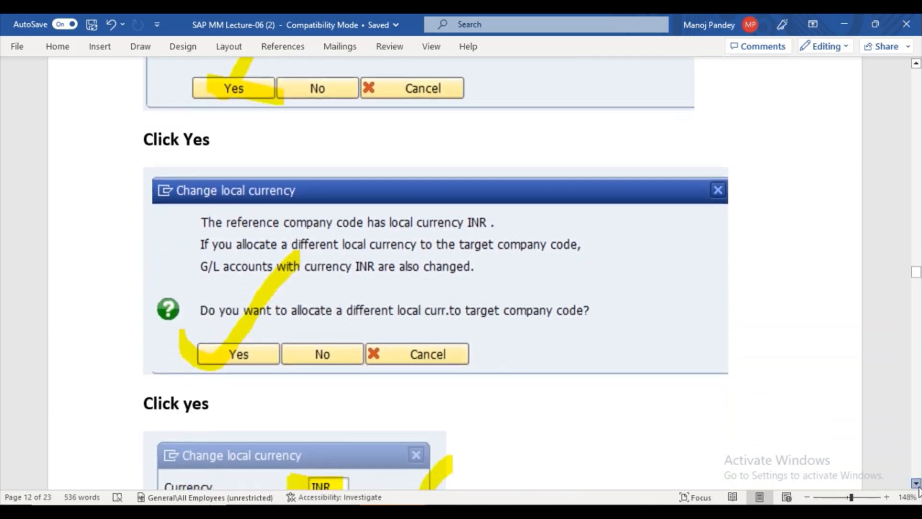
{"action": "scroll", "coordinate": [919, 492], "scroll_direction": "down", "scroll_amount": 1}
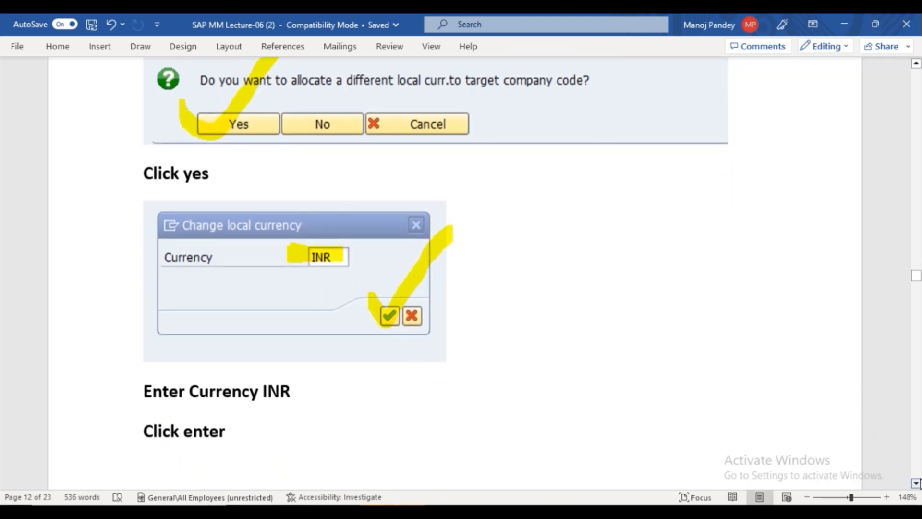
{"action": "scroll", "coordinate": [918, 483], "scroll_direction": "down", "scroll_amount": 5}
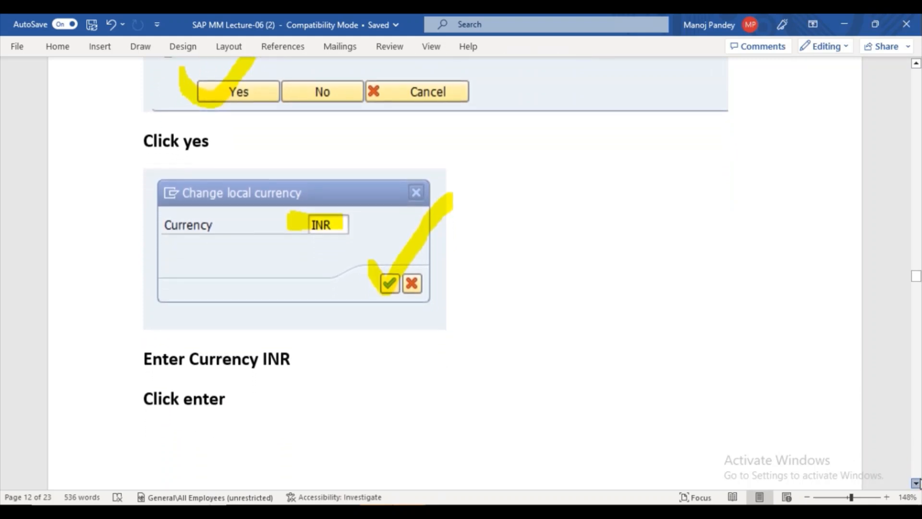
{"action": "scroll", "coordinate": [918, 484], "scroll_direction": "down", "scroll_amount": 10}
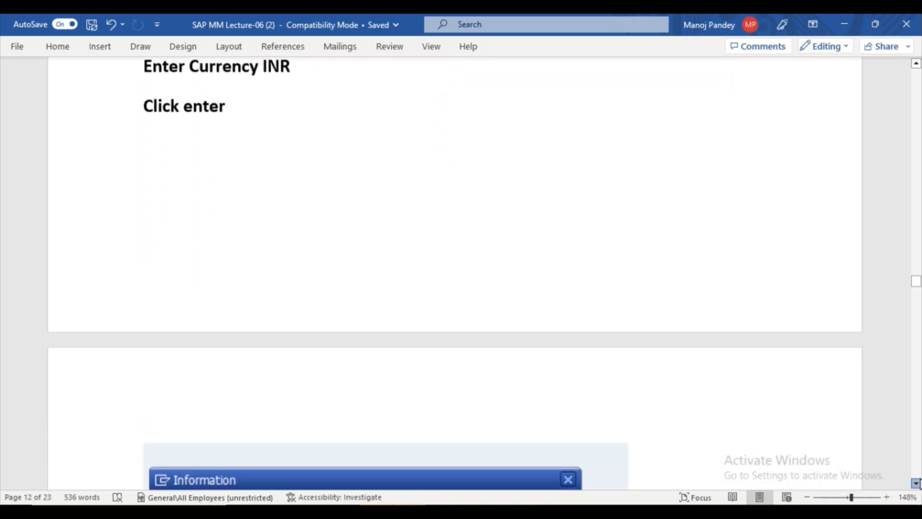
{"action": "scroll", "coordinate": [918, 483], "scroll_direction": "down", "scroll_amount": 10}
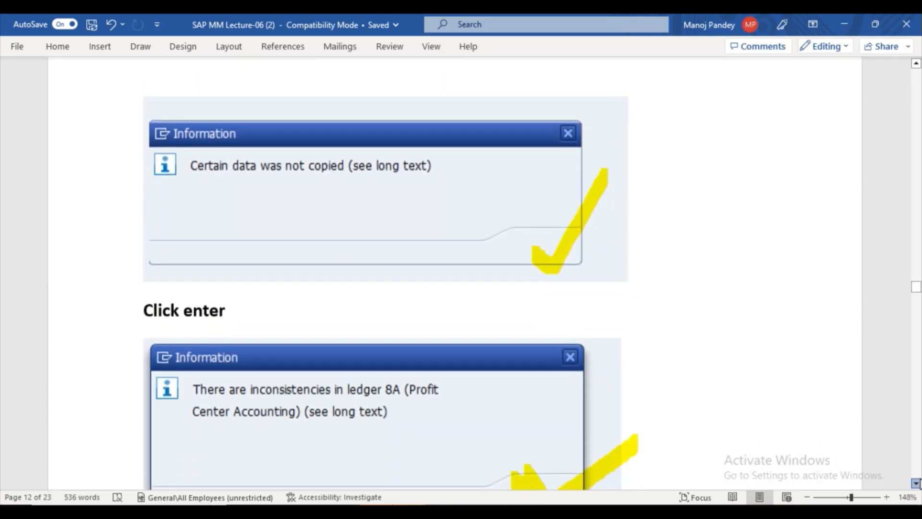
{"action": "scroll", "coordinate": [918, 484], "scroll_direction": "down", "scroll_amount": 4}
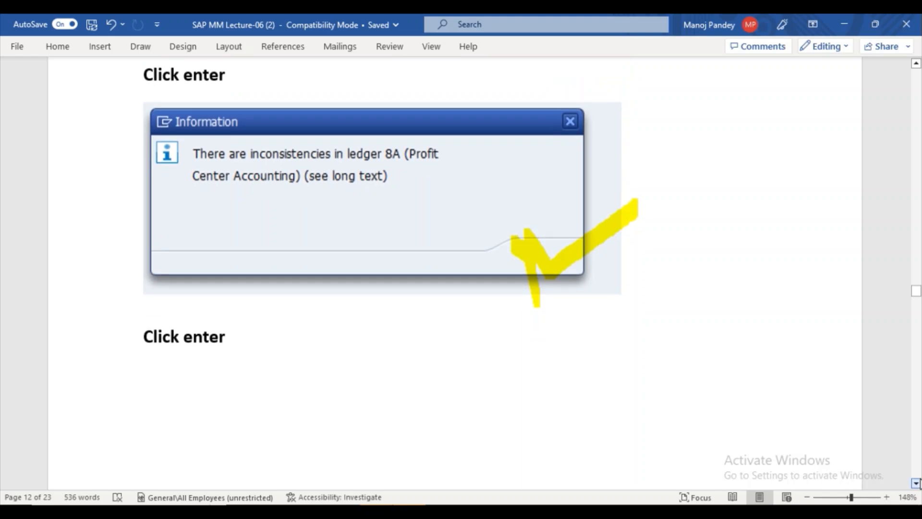
{"action": "scroll", "coordinate": [918, 484], "scroll_direction": "down", "scroll_amount": 10}
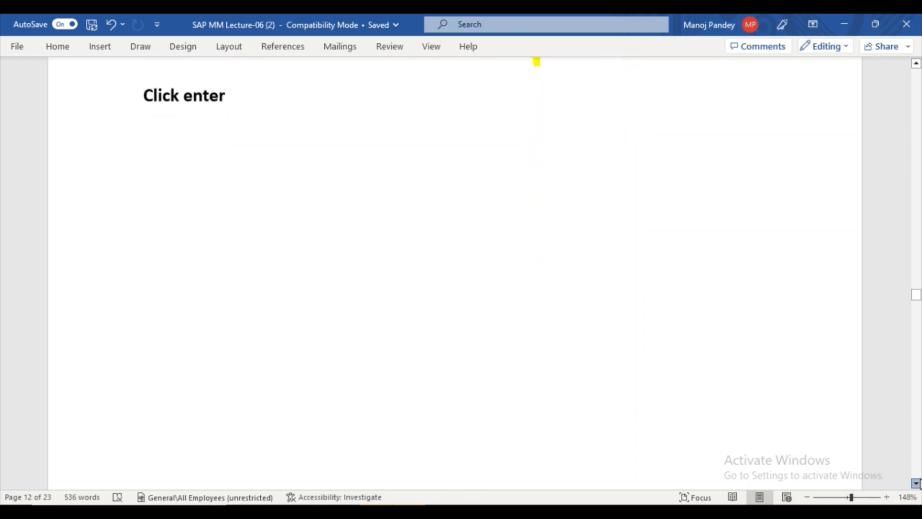
{"action": "scroll", "coordinate": [918, 484], "scroll_direction": "down", "scroll_amount": 10}
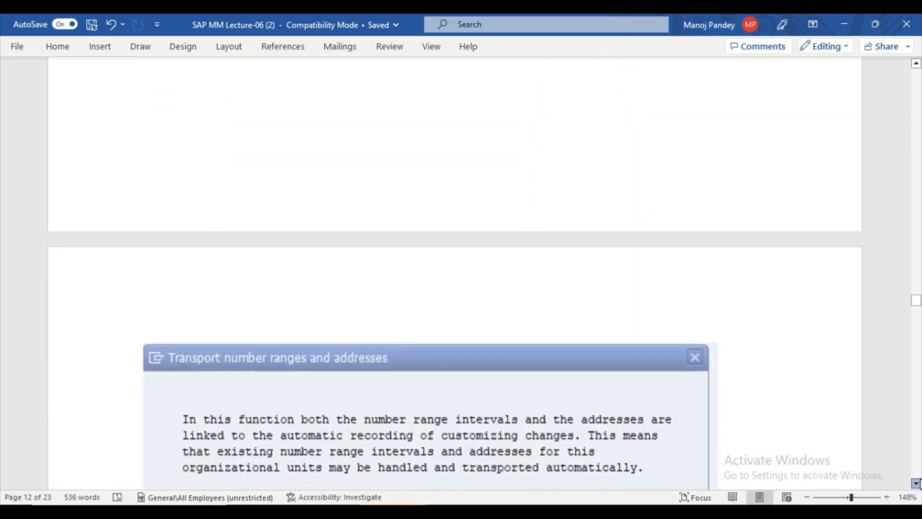
{"action": "scroll", "coordinate": [918, 484], "scroll_direction": "down", "scroll_amount": 10}
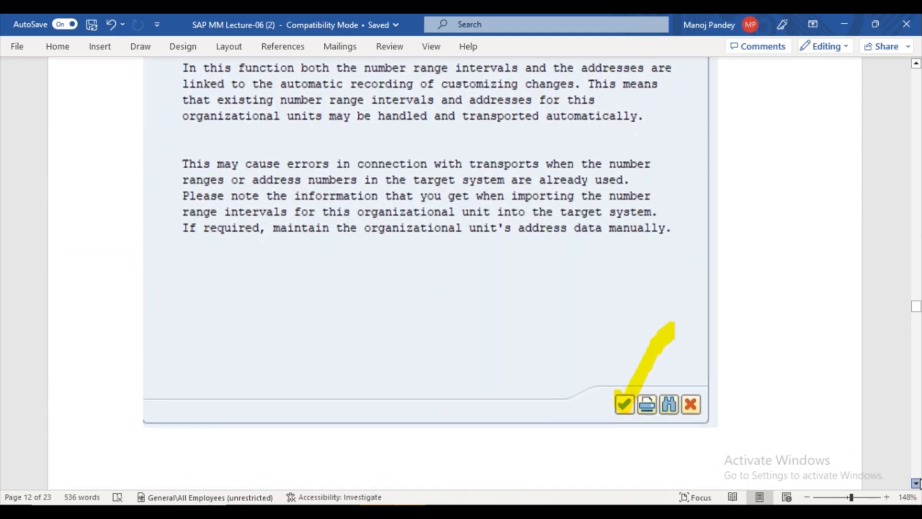
{"action": "scroll", "coordinate": [918, 484], "scroll_direction": "down", "scroll_amount": 10}
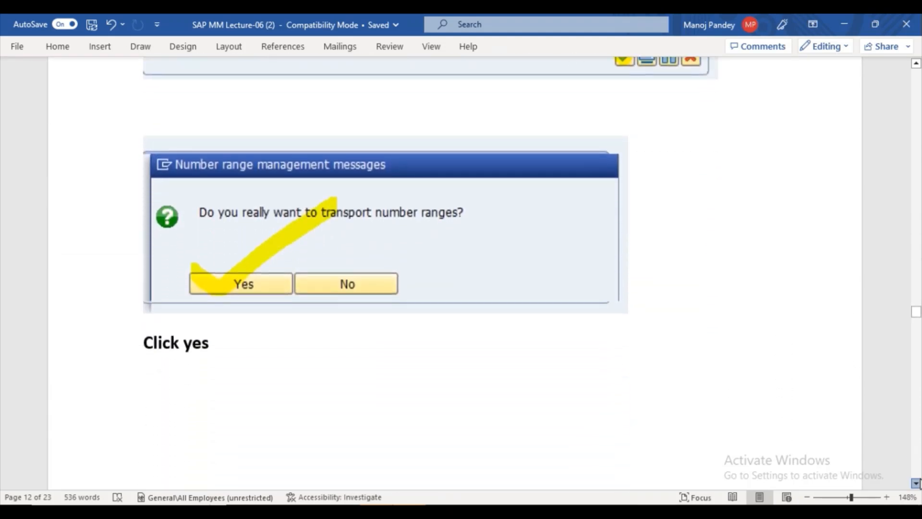
{"action": "scroll", "coordinate": [918, 483], "scroll_direction": "down", "scroll_amount": 10}
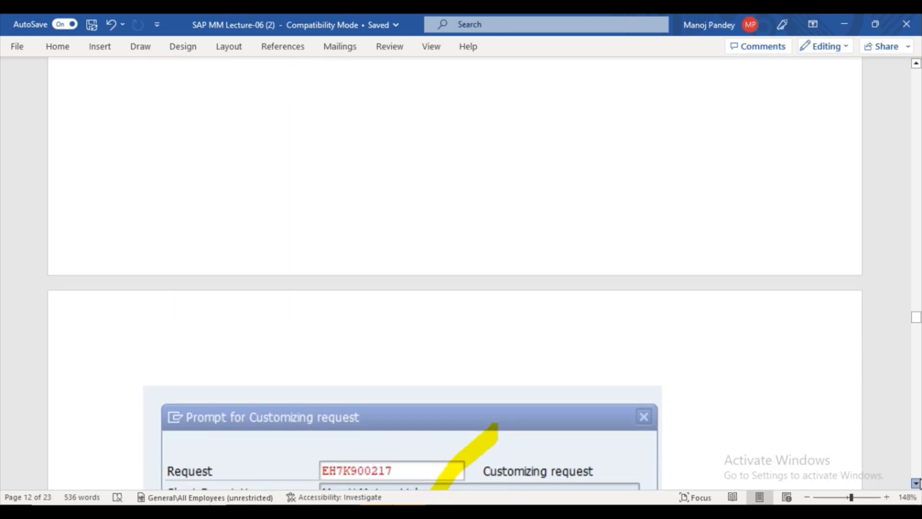
{"action": "scroll", "coordinate": [918, 484], "scroll_direction": "down", "scroll_amount": 1}
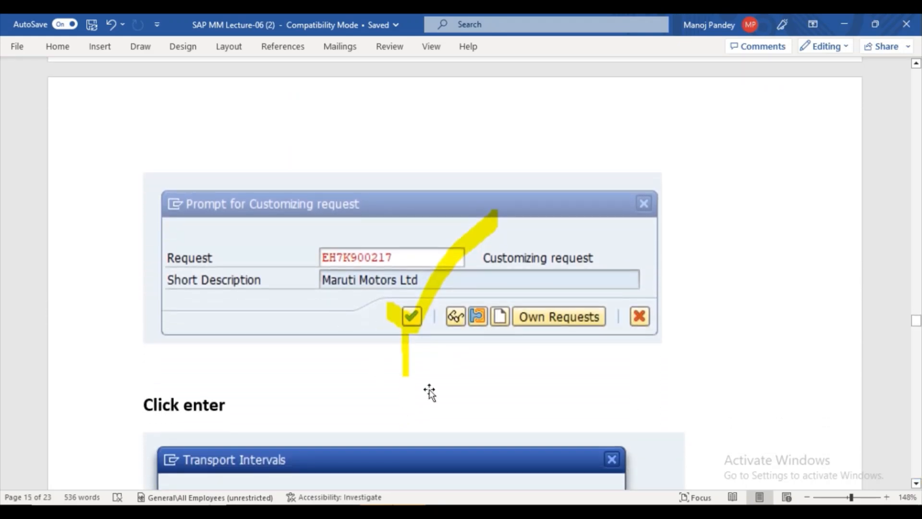
Switch to the SAP window, capture the customizing request prompt with Snipping Tool, and highlight its confirmation check mark in yellow.
{"action": "left_click", "coordinate": [492, 485]}
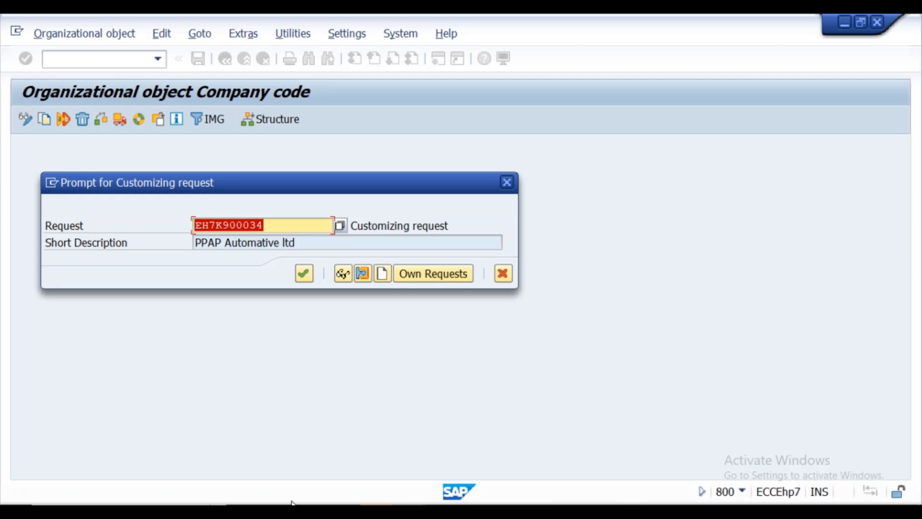
{"action": "key", "text": "alt+Tab"}
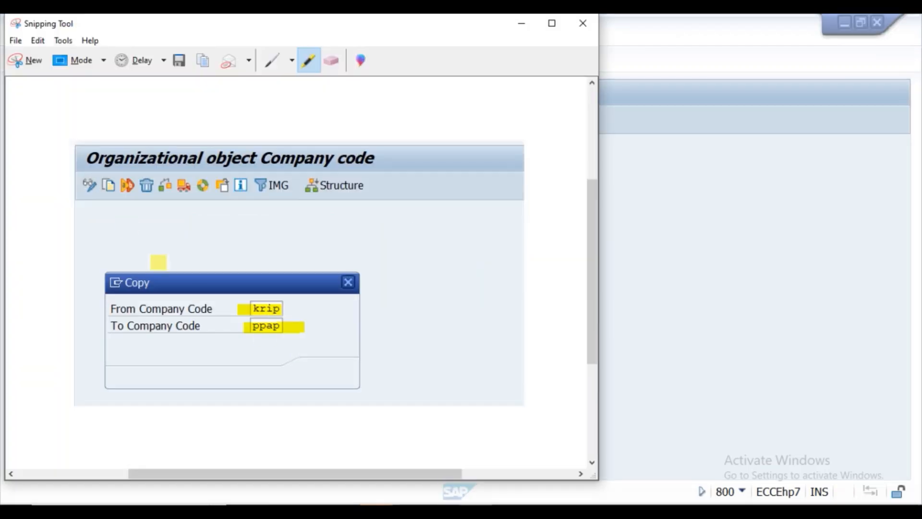
{"action": "left_click", "coordinate": [13, 63]}
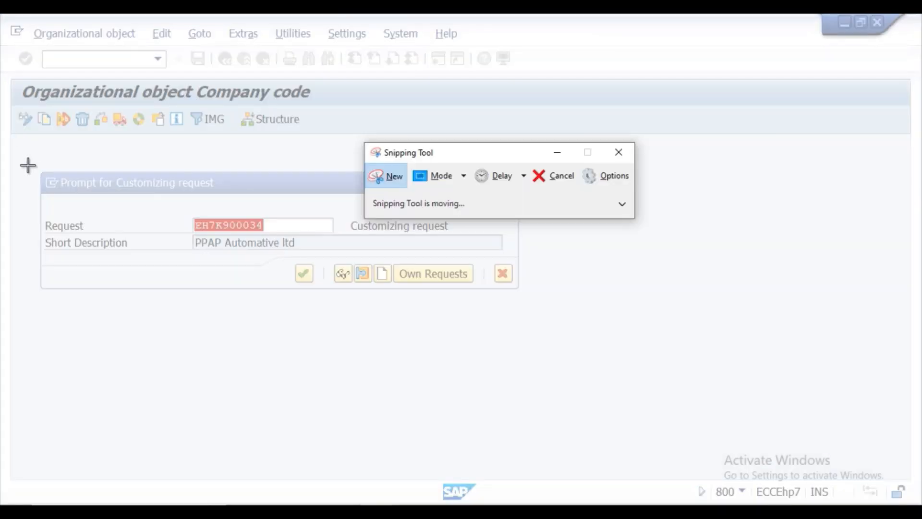
{"action": "left_click_drag", "start_coordinate": [38, 154], "coordinate": [506, 299]}
{"action": "left_click_drag", "start_coordinate": [242, 225], "coordinate": [262, 225]}
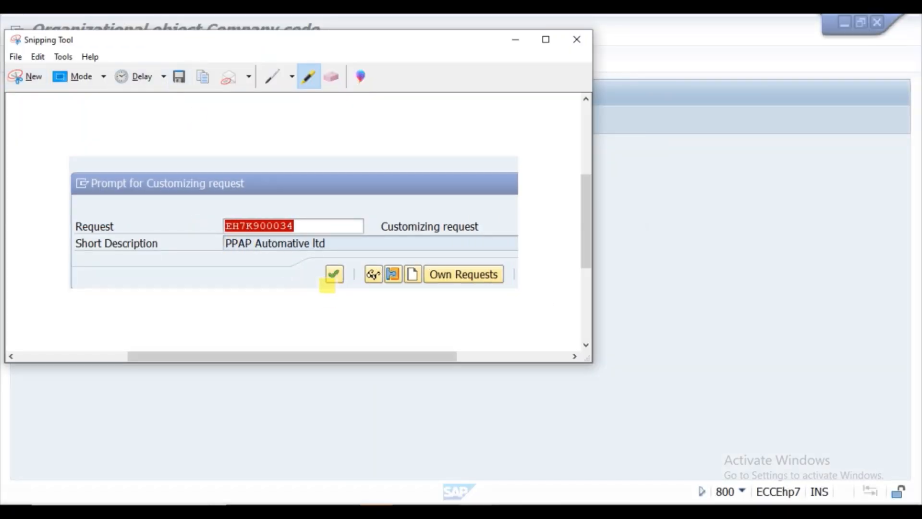
{"action": "left_click_drag", "start_coordinate": [327, 282], "coordinate": [369, 237]}
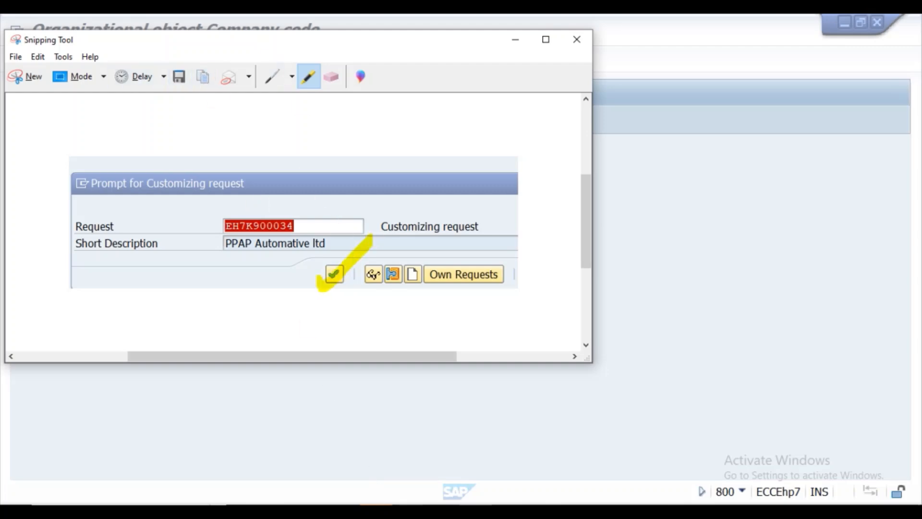
Replace the Maurti Motors Ltd customizing request picture in the SAP MM Lecture-06 (2) notes with the new PPAP Automative ltd capture.
{"action": "mouse_move", "coordinate": [383, 491]}
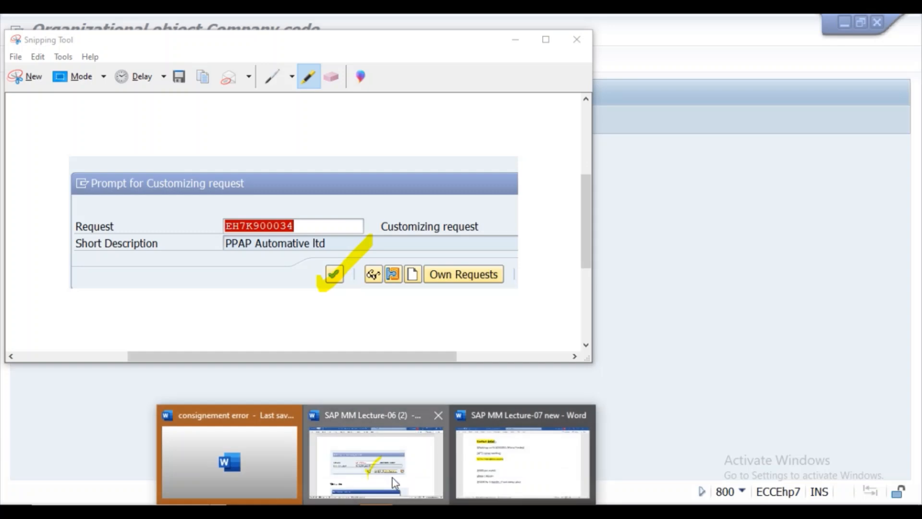
{"action": "left_click", "coordinate": [373, 406]}
{"action": "left_click", "coordinate": [381, 284]}
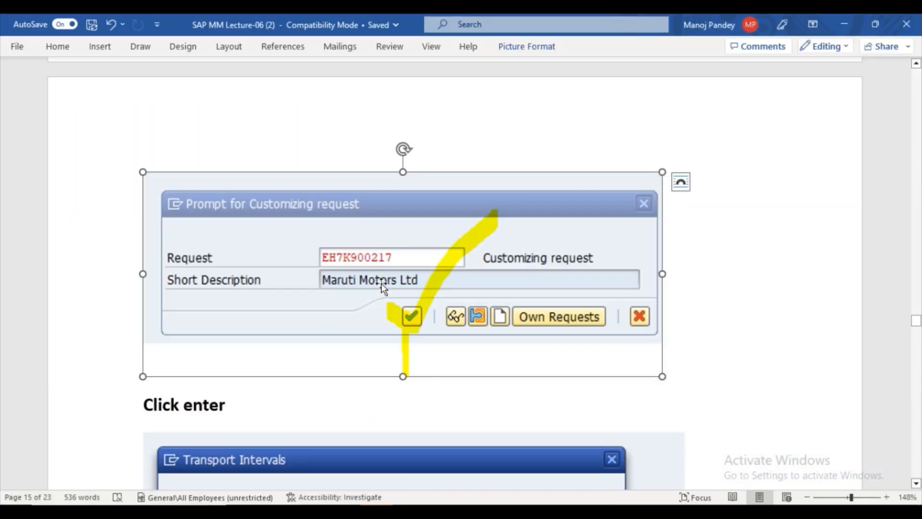
{"action": "key", "text": "Delete"}
{"action": "key", "text": "ctrl+v"}
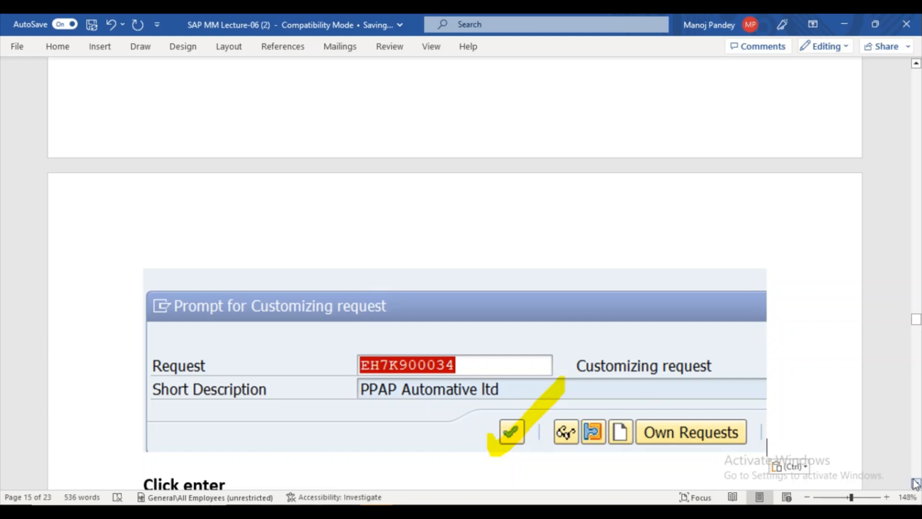
Check the documented Transport Intervals handling, return to SAP, accept the customizing request and number range cautions, and cancel the interval transports.
{"action": "scroll", "coordinate": [915, 483], "scroll_direction": "down", "scroll_amount": 5}
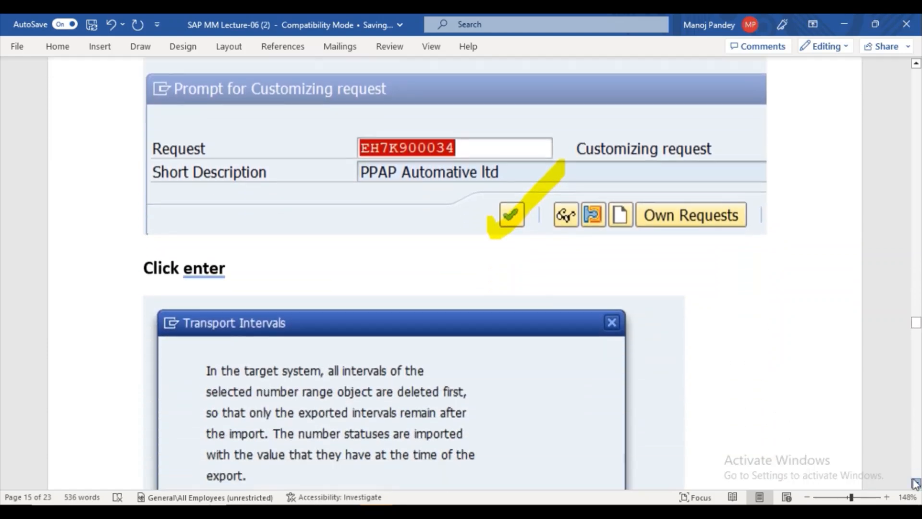
{"action": "scroll", "coordinate": [914, 483], "scroll_direction": "down", "scroll_amount": 4}
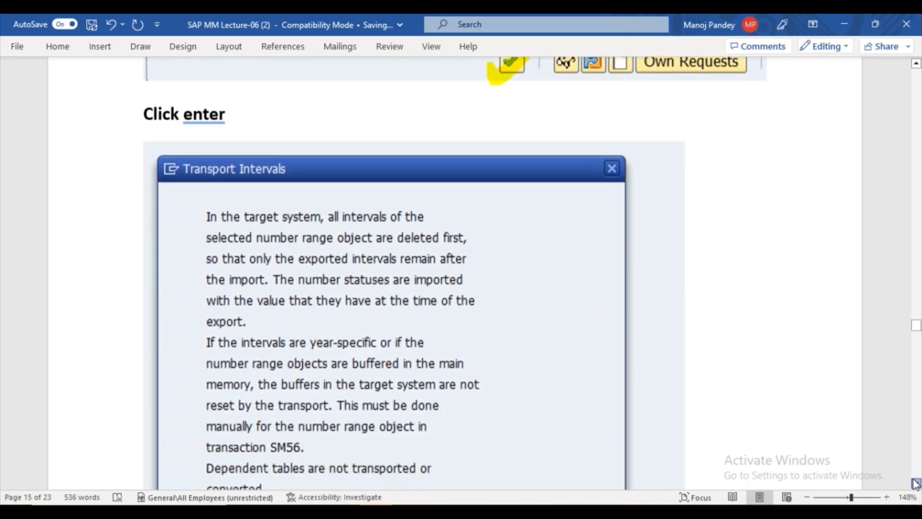
{"action": "scroll", "coordinate": [915, 482], "scroll_direction": "down", "scroll_amount": 4}
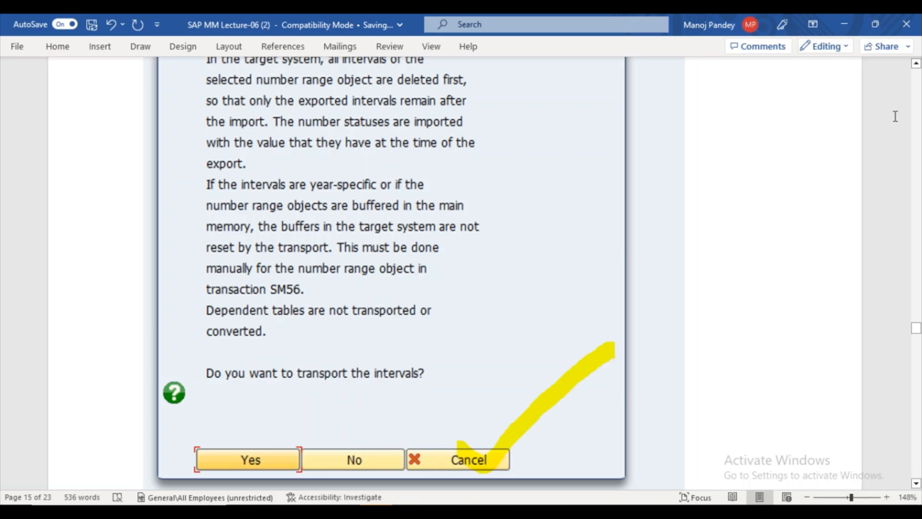
{"action": "scroll", "coordinate": [919, 72], "scroll_direction": "up", "scroll_amount": 3}
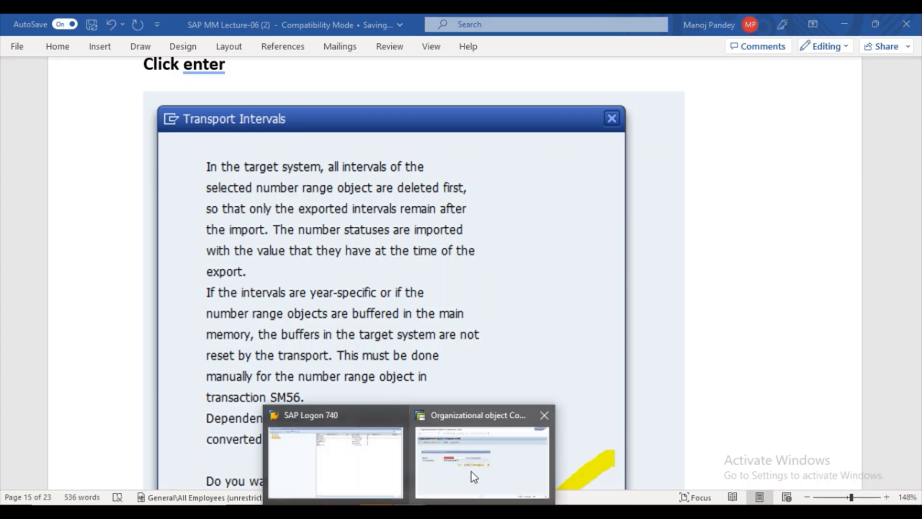
{"action": "left_click", "coordinate": [471, 471]}
{"action": "left_click", "coordinate": [306, 280]}
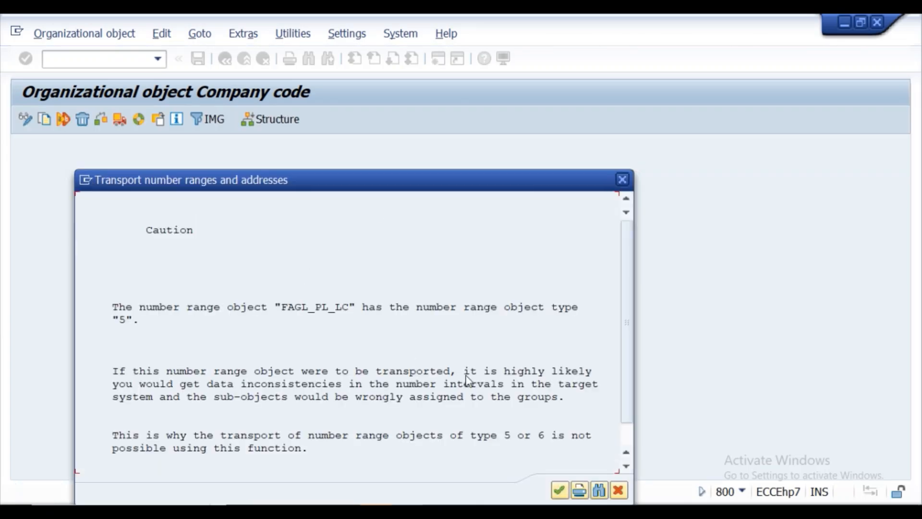
{"action": "left_click", "coordinate": [559, 489]}
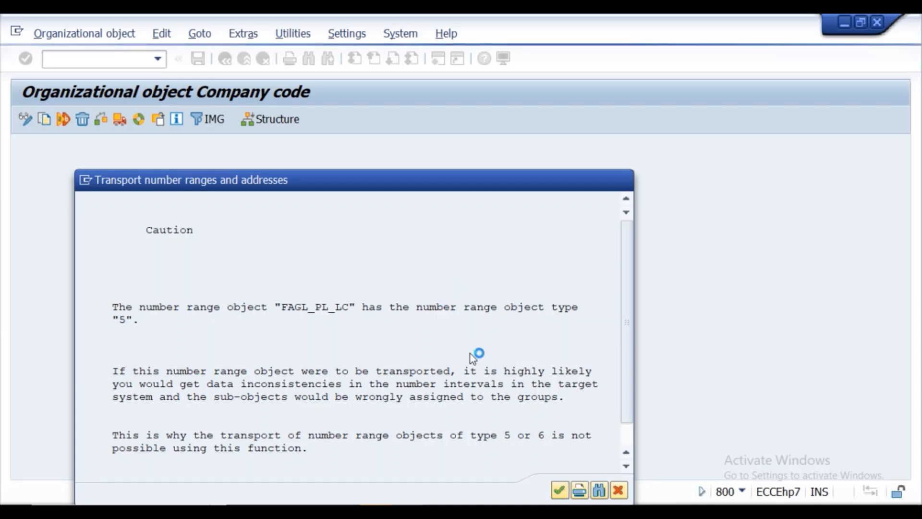
{"action": "left_click", "coordinate": [559, 490]}
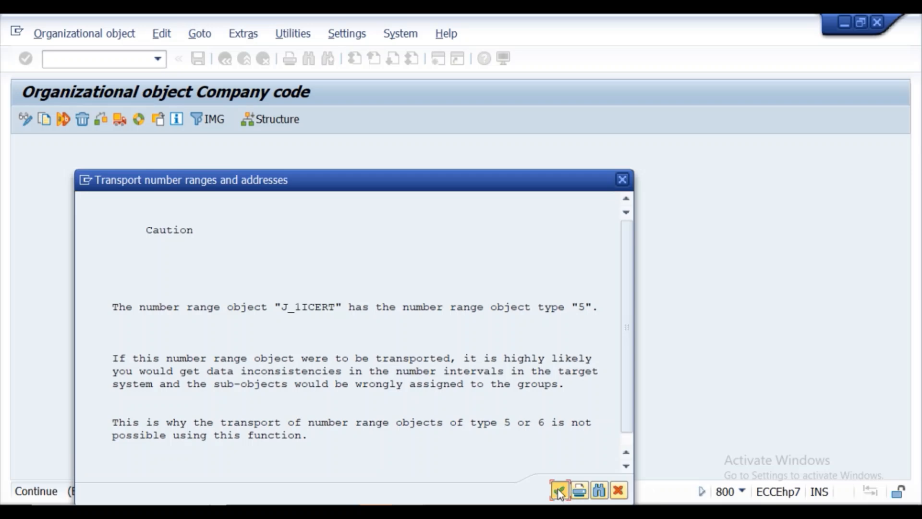
{"action": "left_click", "coordinate": [558, 489]}
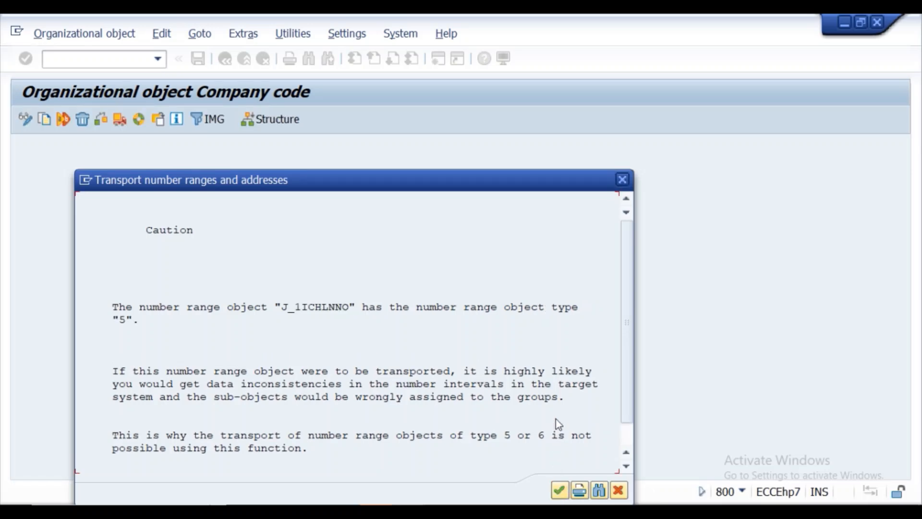
{"action": "left_click", "coordinate": [557, 490]}
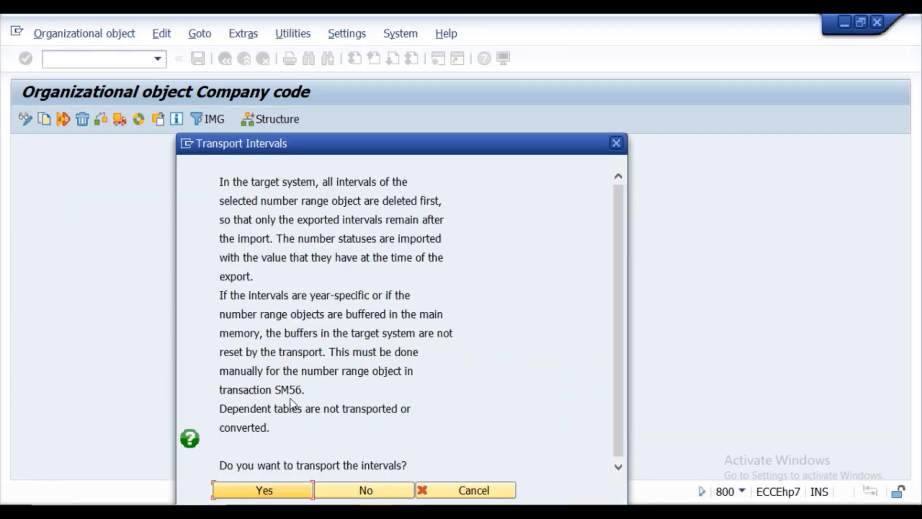
{"action": "left_click", "coordinate": [446, 491]}
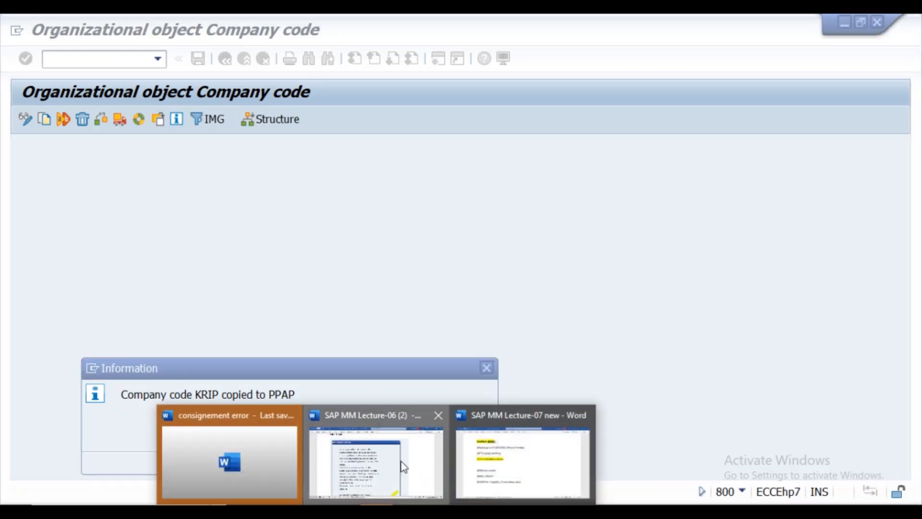
Switch to the SAP MM Lecture-06 (2) notes and delete the Information picture showing company code BPCH copied to BHCD.
{"action": "left_click", "coordinate": [401, 465]}
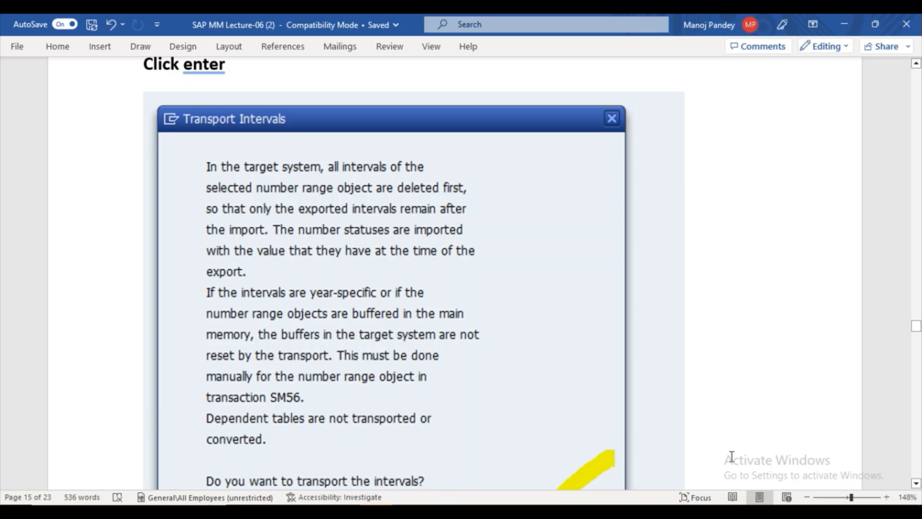
{"action": "scroll", "coordinate": [732, 456], "scroll_direction": "down", "scroll_amount": 1}
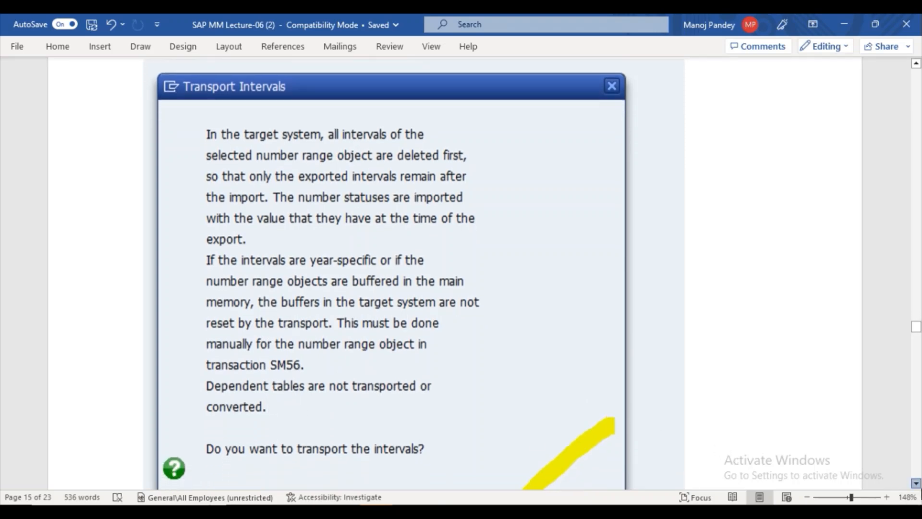
{"action": "scroll", "coordinate": [413, 272], "scroll_direction": "down", "scroll_amount": 5}
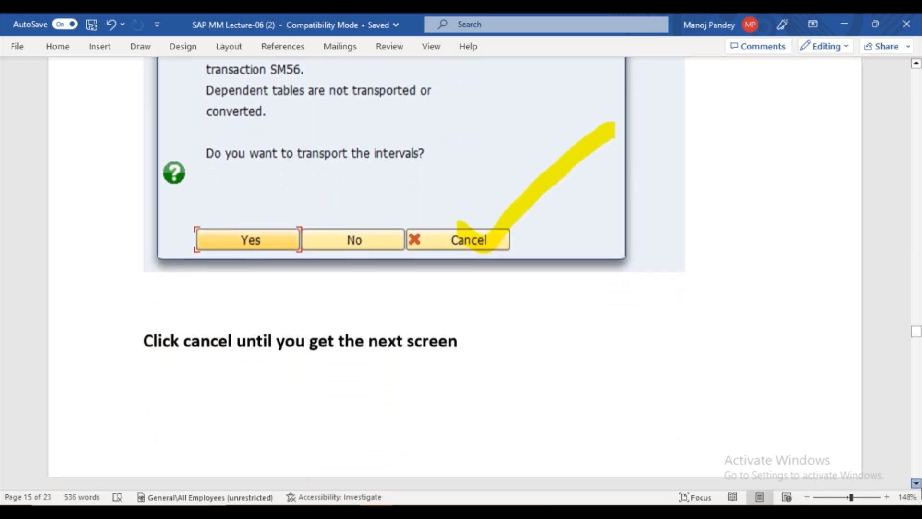
{"action": "scroll", "coordinate": [455, 273], "scroll_direction": "down", "scroll_amount": 6}
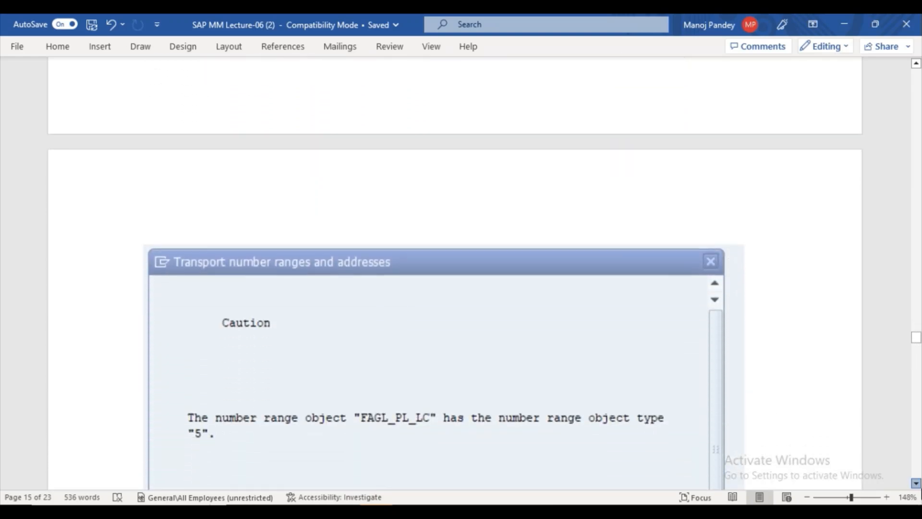
{"action": "scroll", "coordinate": [455, 273], "scroll_direction": "down", "scroll_amount": 3}
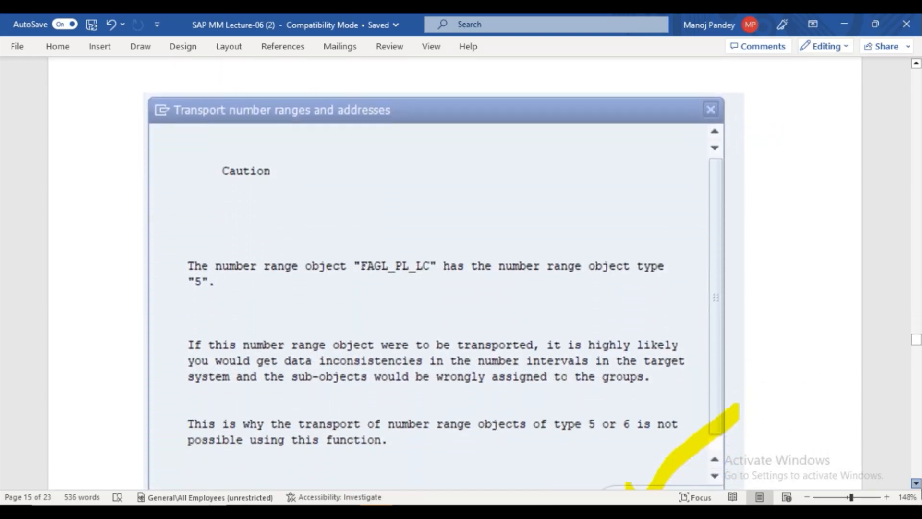
{"action": "scroll", "coordinate": [455, 273], "scroll_direction": "down", "scroll_amount": 6}
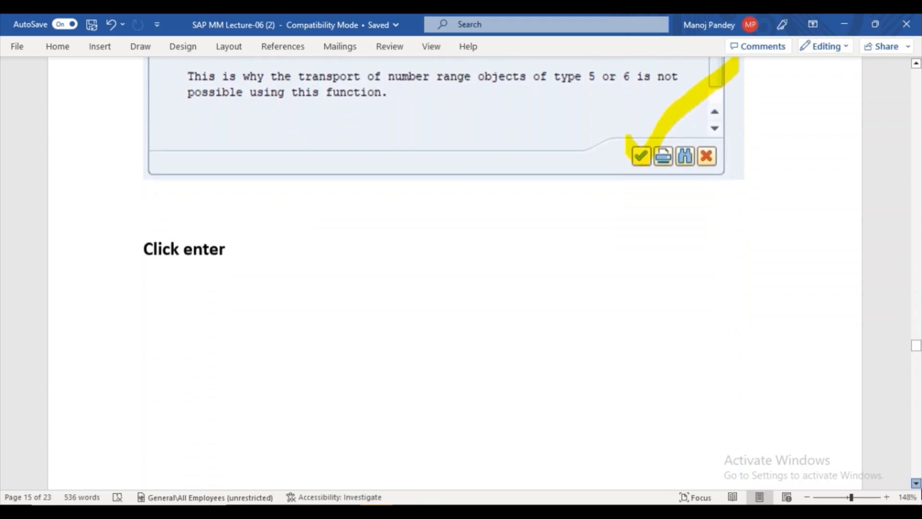
{"action": "scroll", "coordinate": [455, 273], "scroll_direction": "down", "scroll_amount": 6}
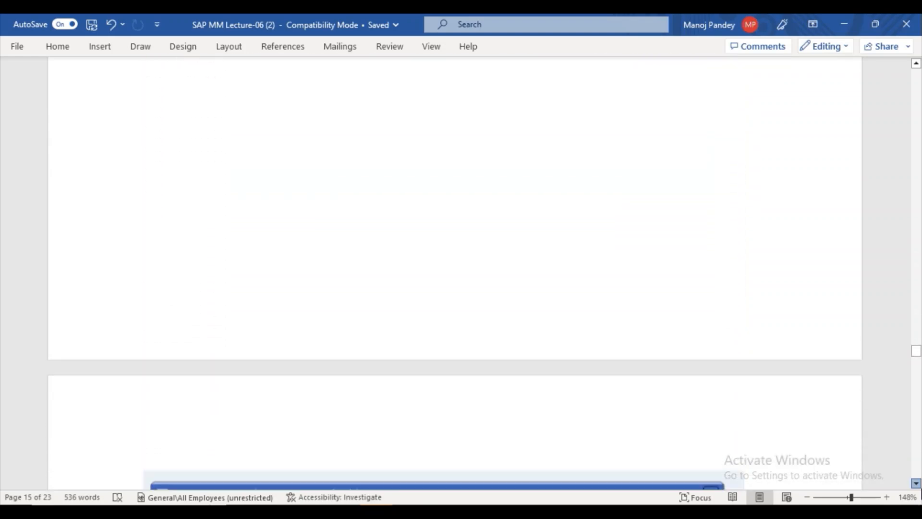
{"action": "scroll", "coordinate": [455, 272], "scroll_direction": "down", "scroll_amount": 6}
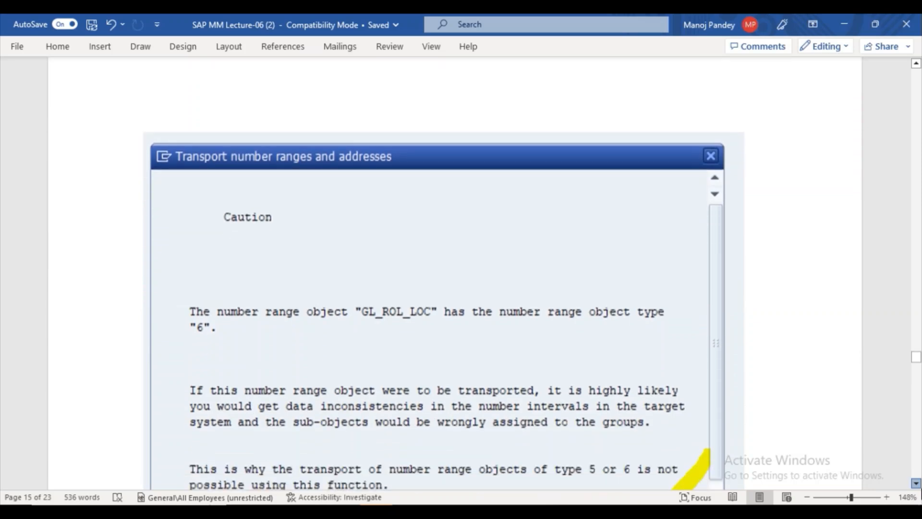
{"action": "scroll", "coordinate": [455, 273], "scroll_direction": "down", "scroll_amount": 6}
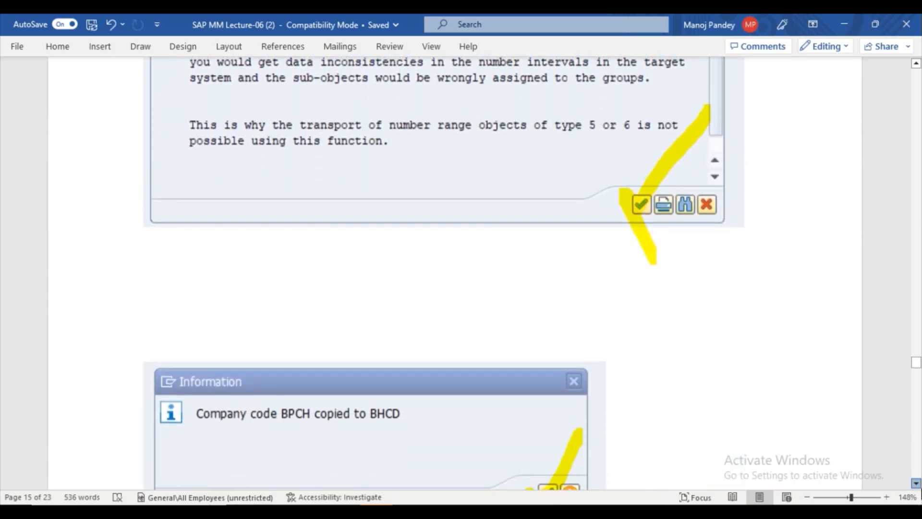
{"action": "scroll", "coordinate": [330, 385], "scroll_direction": "down", "scroll_amount": 2}
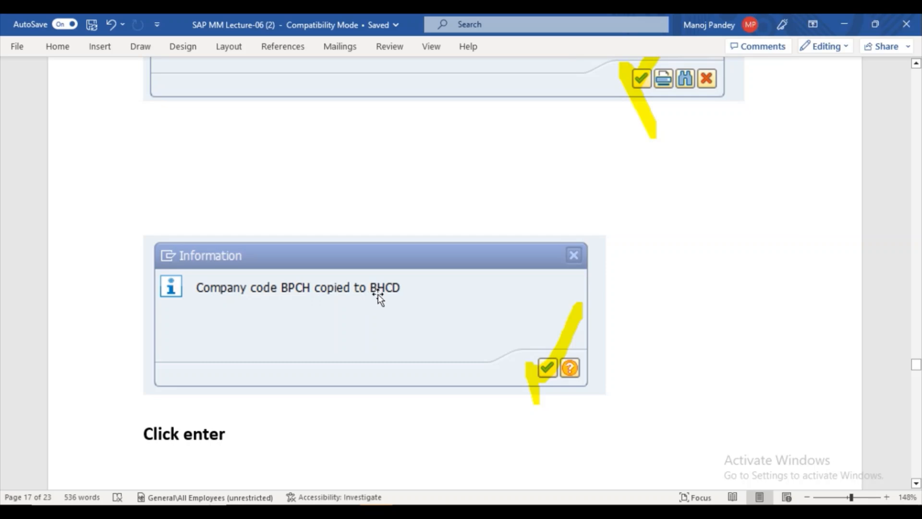
{"action": "left_click", "coordinate": [400, 315]}
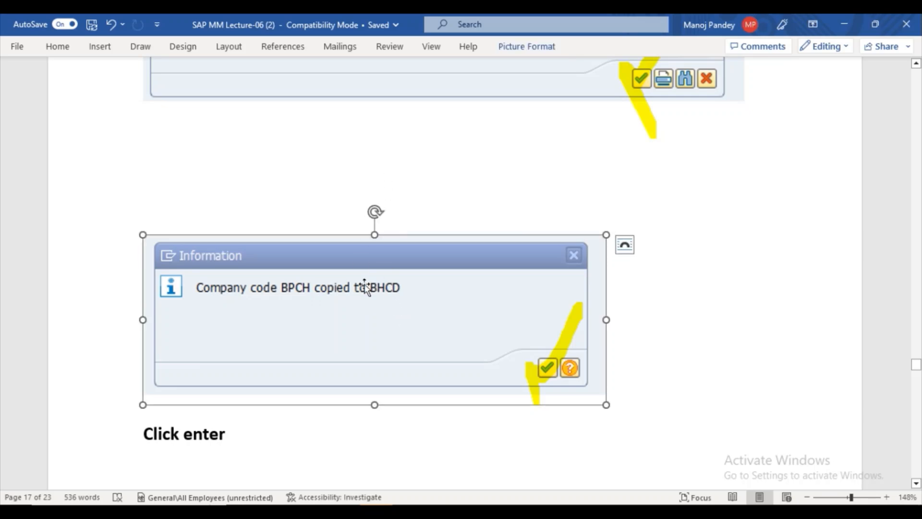
{"action": "key", "text": "Delete"}
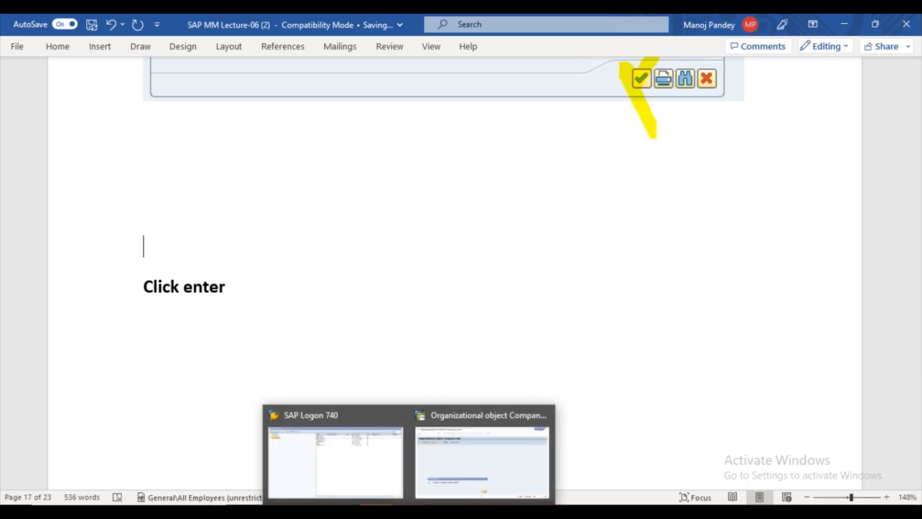
Switch to the SAP window, capture the Information dialog with Snipping Tool, and highlight its company code copy message in yellow.
{"action": "left_click", "coordinate": [440, 471]}
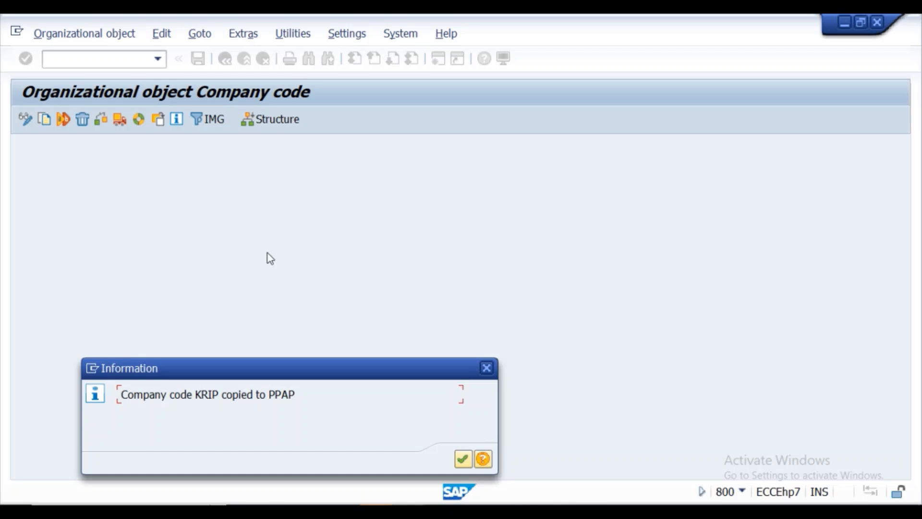
{"action": "key", "text": "super"}
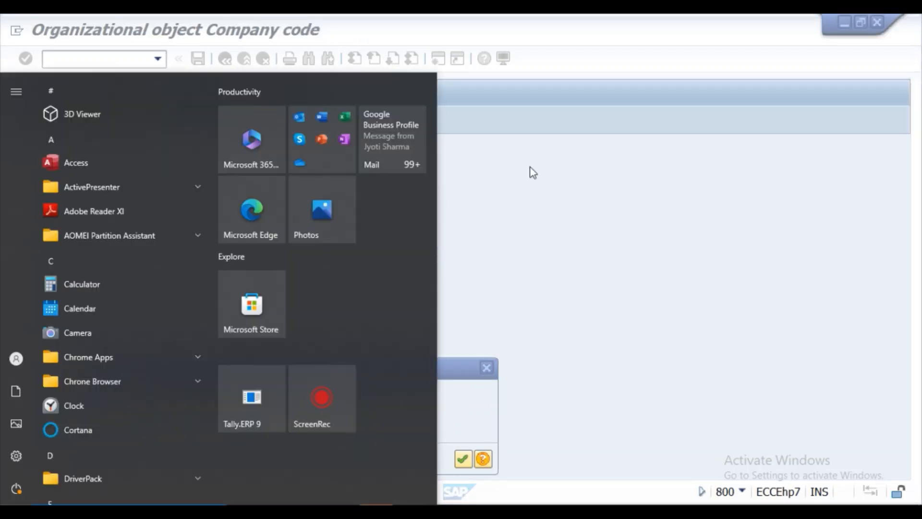
{"action": "left_click", "coordinate": [527, 193]}
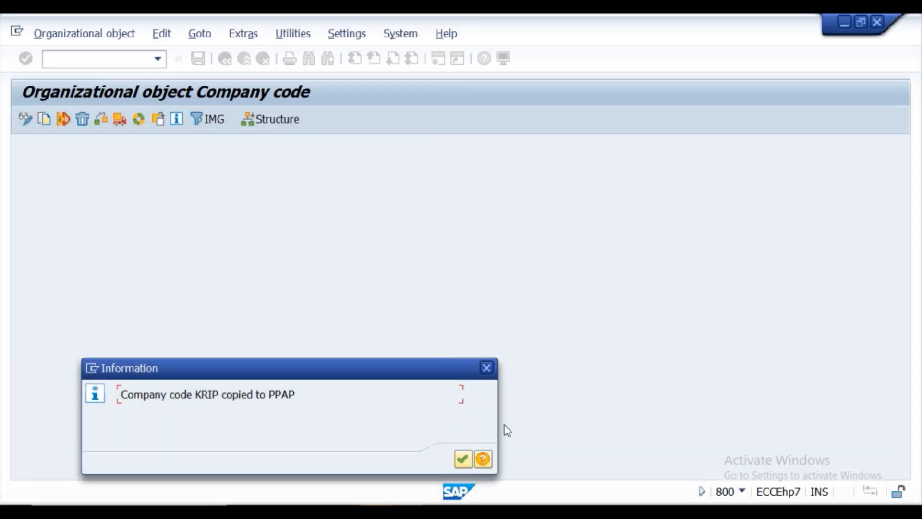
{"action": "key", "text": "alt+Tab"}
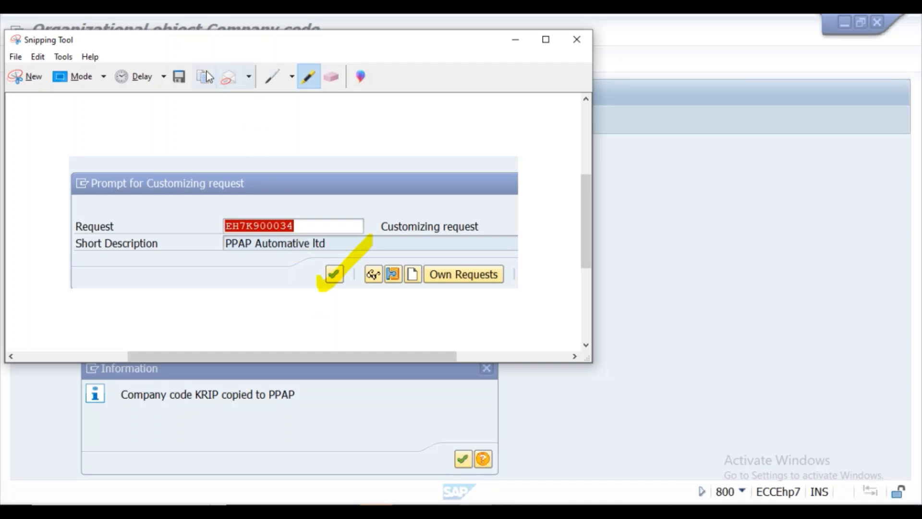
{"action": "left_click", "coordinate": [25, 77]}
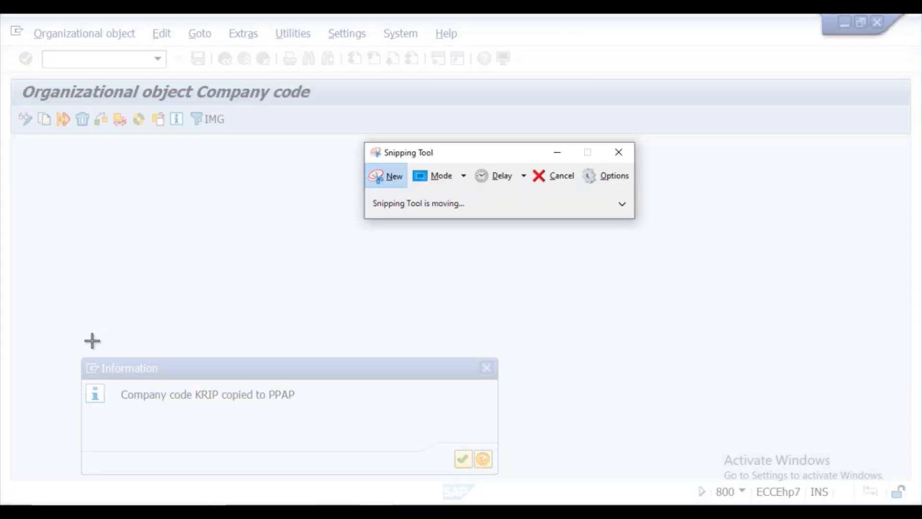
{"action": "left_click_drag", "start_coordinate": [76, 356], "coordinate": [511, 488]}
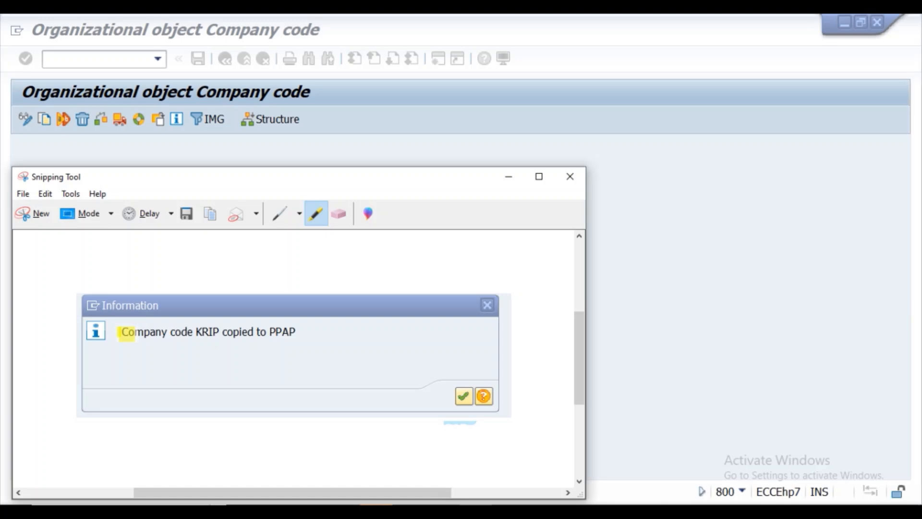
{"action": "mouse_move", "coordinate": [126, 332]}
{"action": "left_mouse_down"}
{"action": "mouse_move", "coordinate": [291, 338]}
{"action": "mouse_move", "coordinate": [184, 334]}
{"action": "mouse_move", "coordinate": [268, 334]}
{"action": "left_mouse_up"}
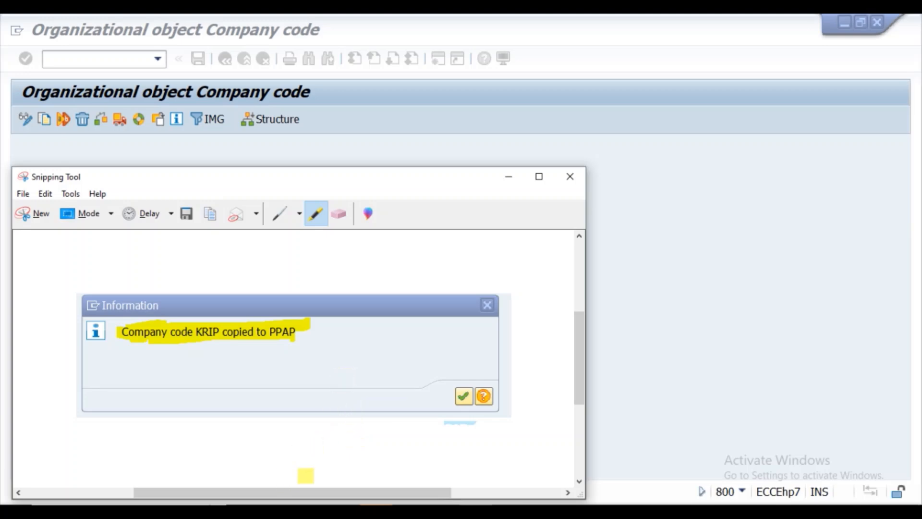
Paste the Information dialog capture above "Click enter" in the SAP MM Lecture-06 (2) notes and add a blank line below it.
{"action": "mouse_move", "coordinate": [376, 510]}
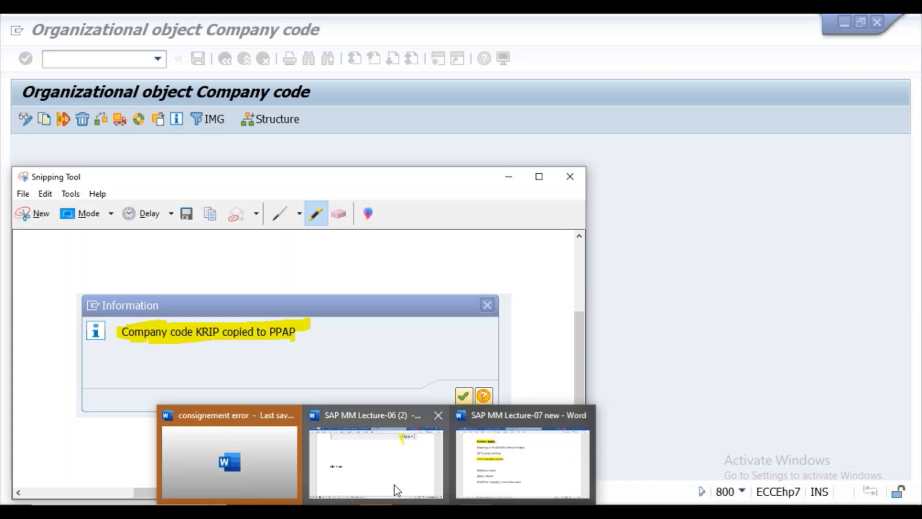
{"action": "mouse_move", "coordinate": [394, 485]}
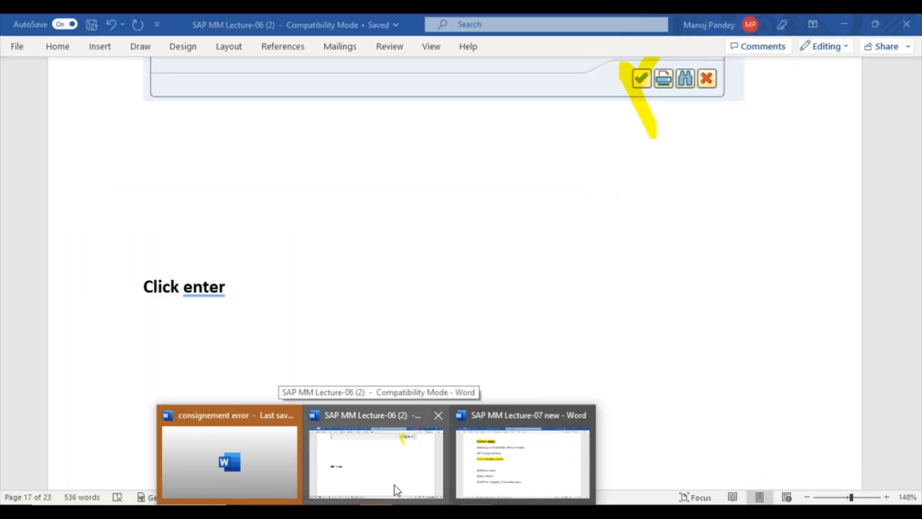
{"action": "left_click", "coordinate": [394, 485]}
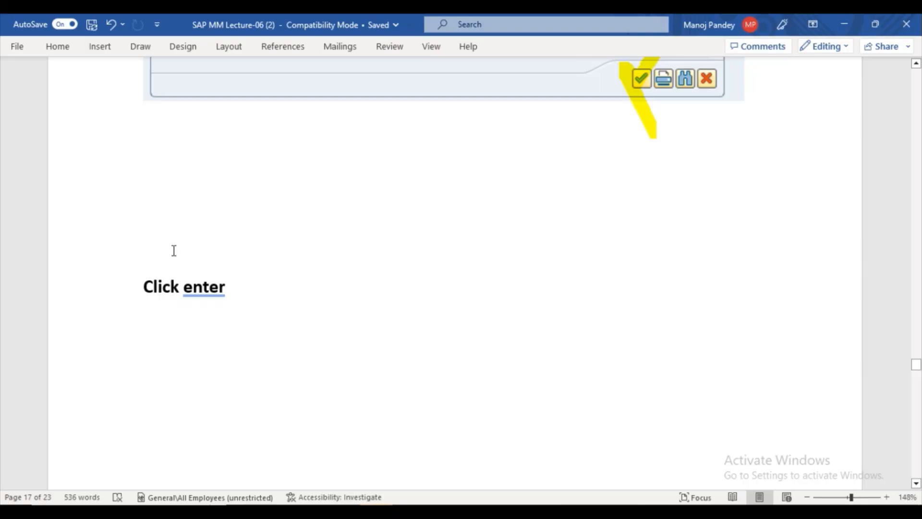
{"action": "key", "text": "ctrl+v"}
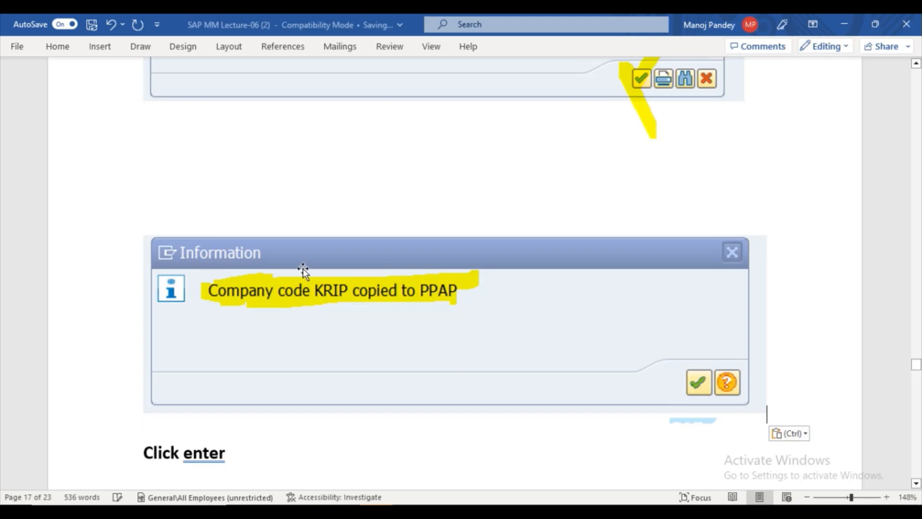
{"action": "double_click", "coordinate": [266, 434]}
{"action": "left_click", "coordinate": [784, 367]}
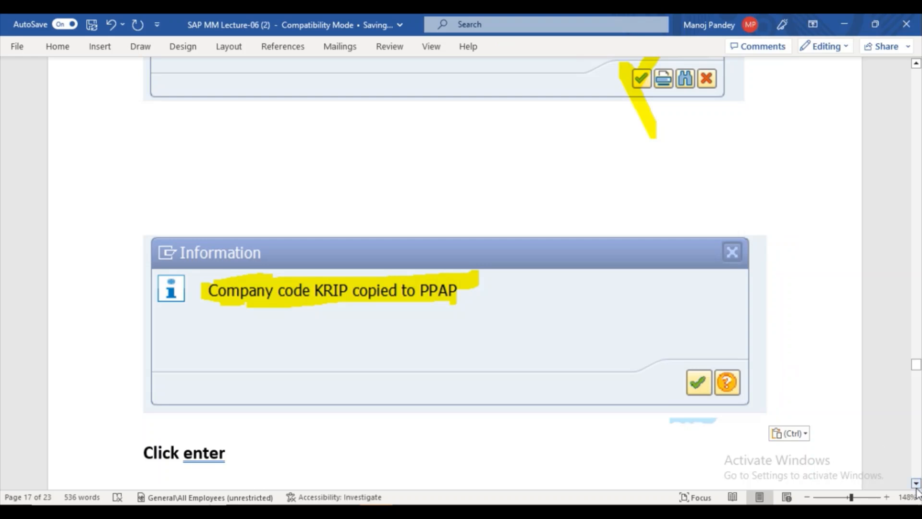
{"action": "scroll", "coordinate": [919, 490], "scroll_direction": "down", "scroll_amount": 3}
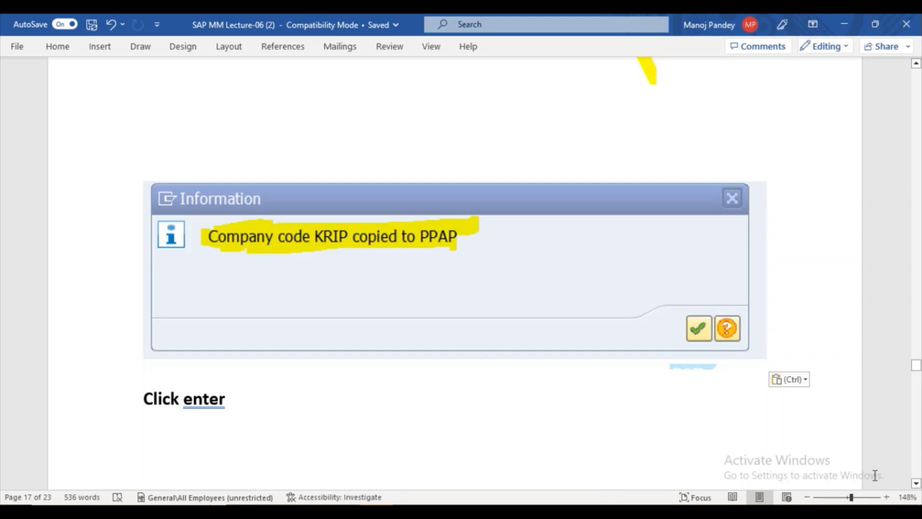
{"action": "key", "text": "Return"}
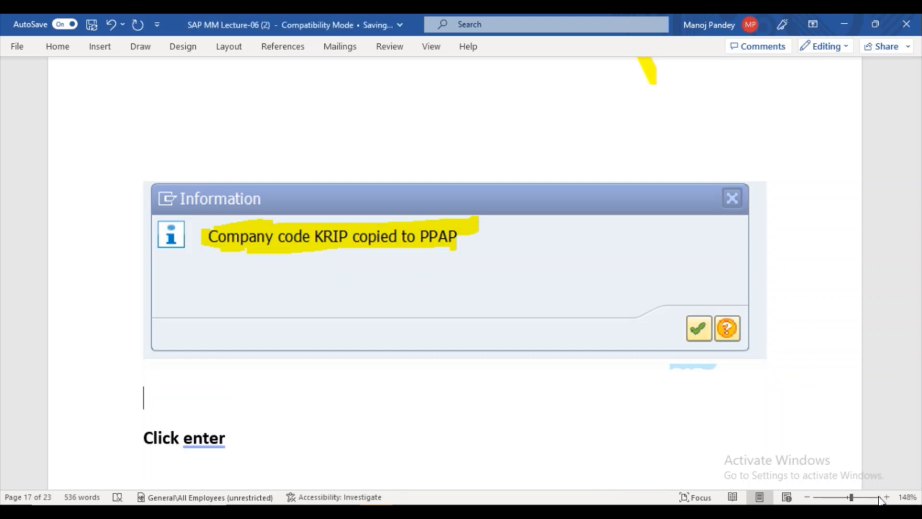
Switch to the SAP window, accept the company code copy information, and display the completed activities.
{"action": "left_click", "coordinate": [915, 483]}
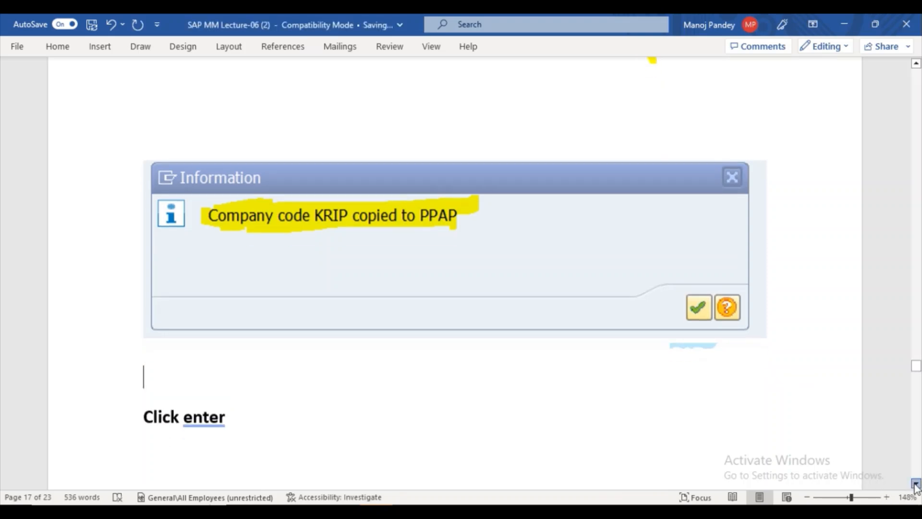
{"action": "left_click_drag", "start_coordinate": [915, 484], "coordinate": [915, 484]}
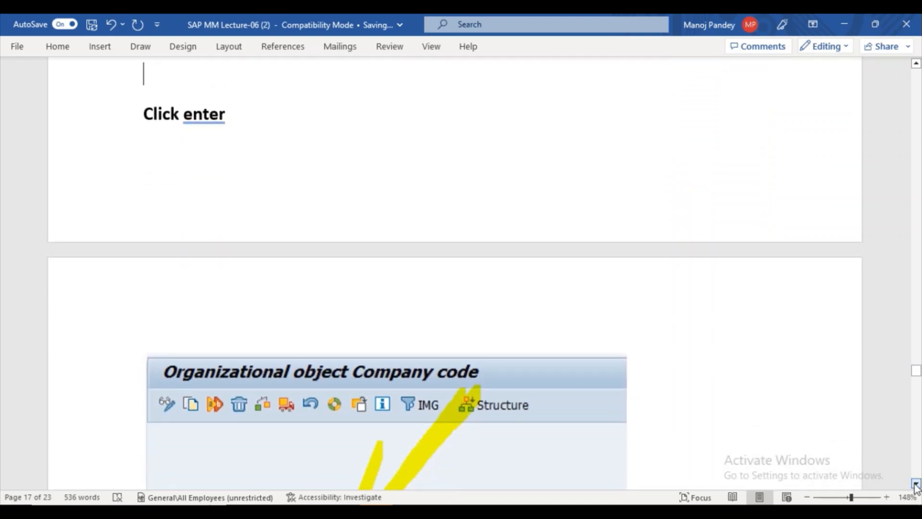
{"action": "left_click_drag", "start_coordinate": [915, 484], "coordinate": [915, 484]}
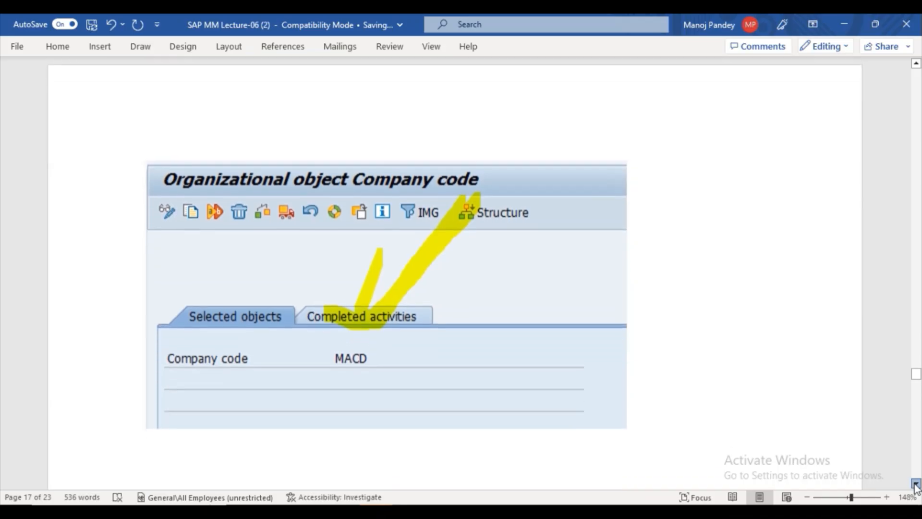
{"action": "left_click_drag", "start_coordinate": [916, 484], "coordinate": [916, 484]}
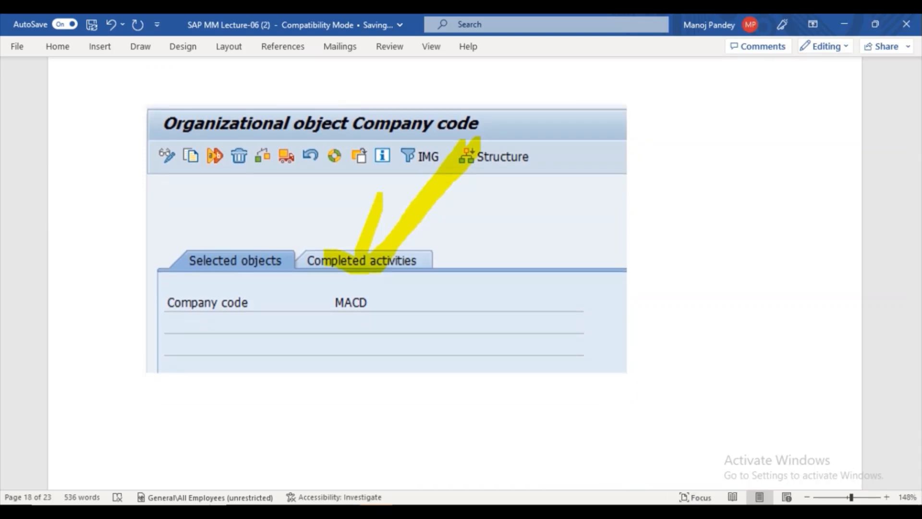
{"action": "left_click", "coordinate": [448, 473]}
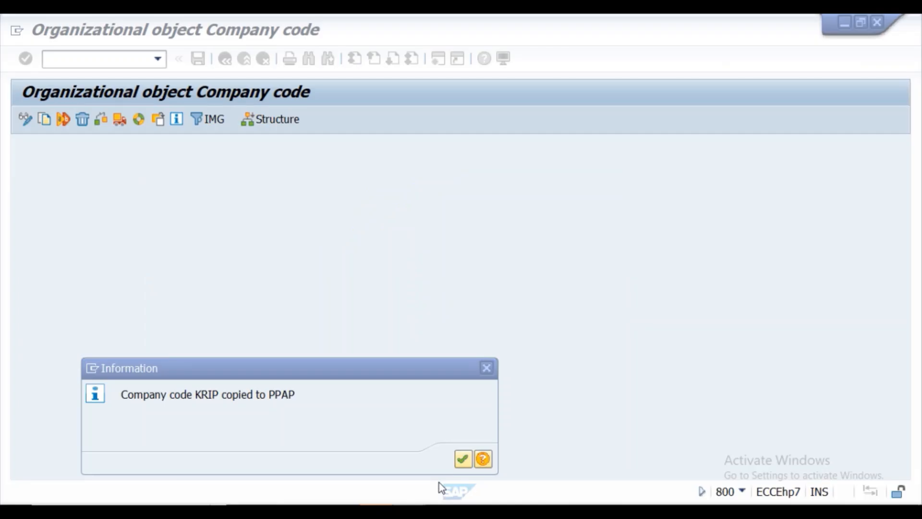
{"action": "left_click", "coordinate": [462, 459]}
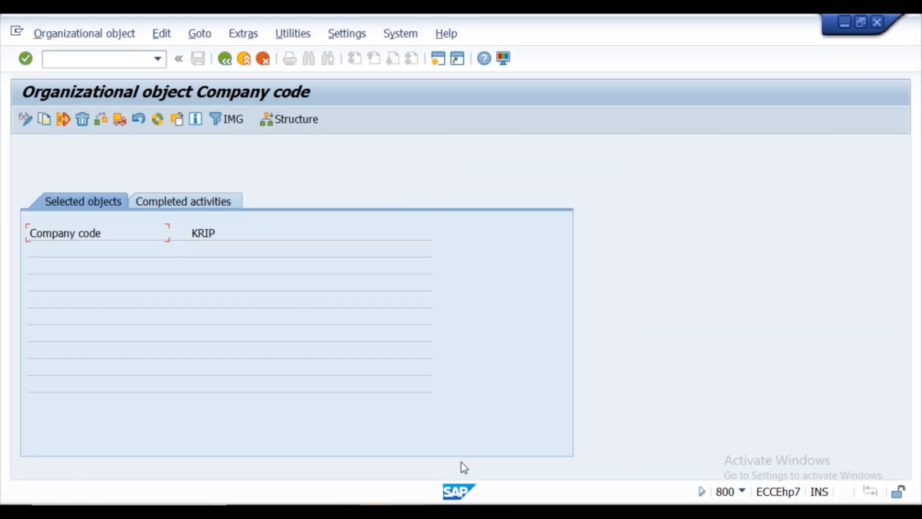
{"action": "left_click", "coordinate": [155, 204]}
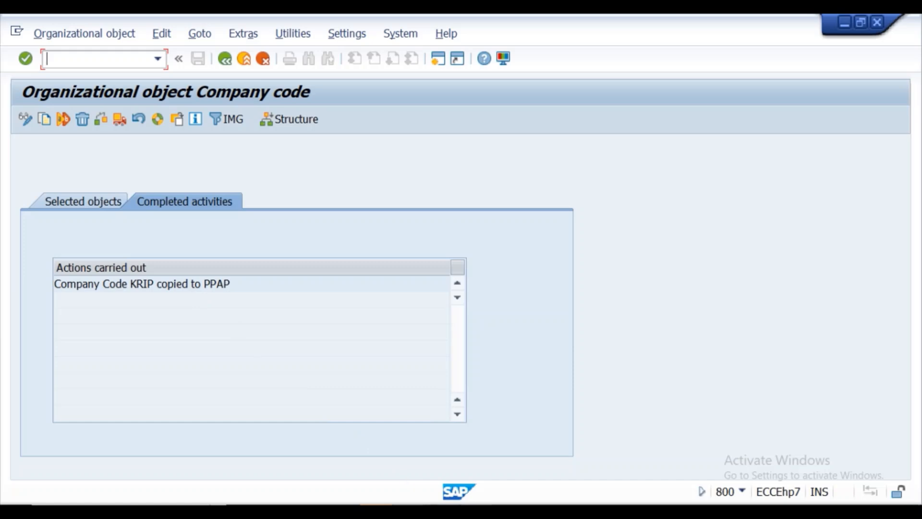
Capture the Organizational object Company code screen with Snipping Tool and mark Completed activities with a yellow stroke.
{"action": "left_click", "coordinate": [475, 511]}
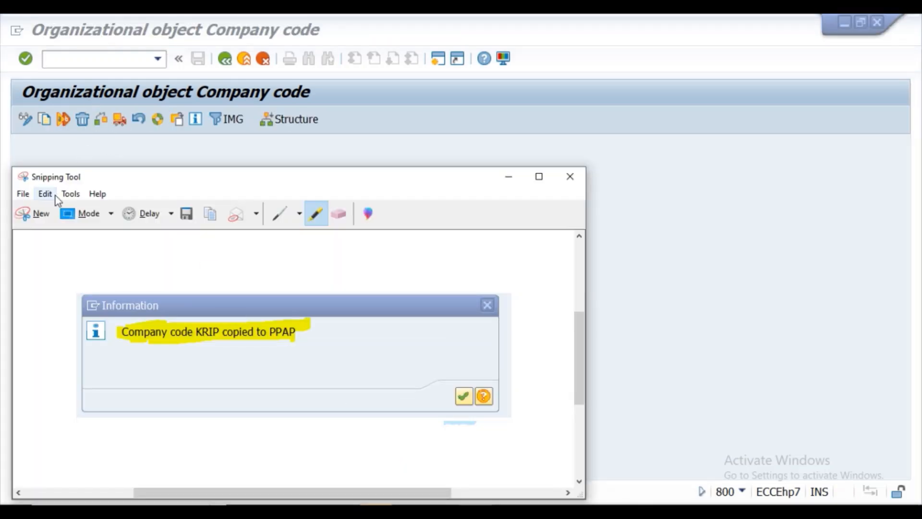
{"action": "left_click", "coordinate": [32, 213]}
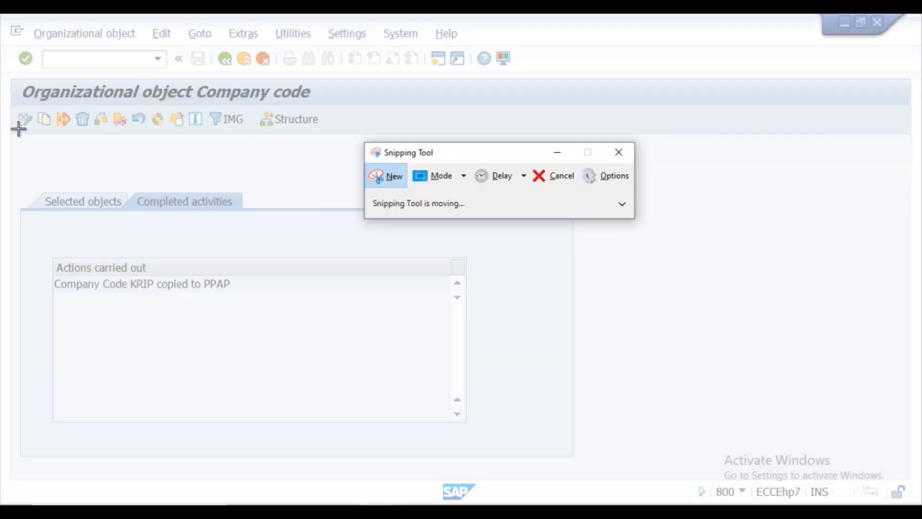
{"action": "left_click_drag", "start_coordinate": [5, 84], "coordinate": [586, 451]}
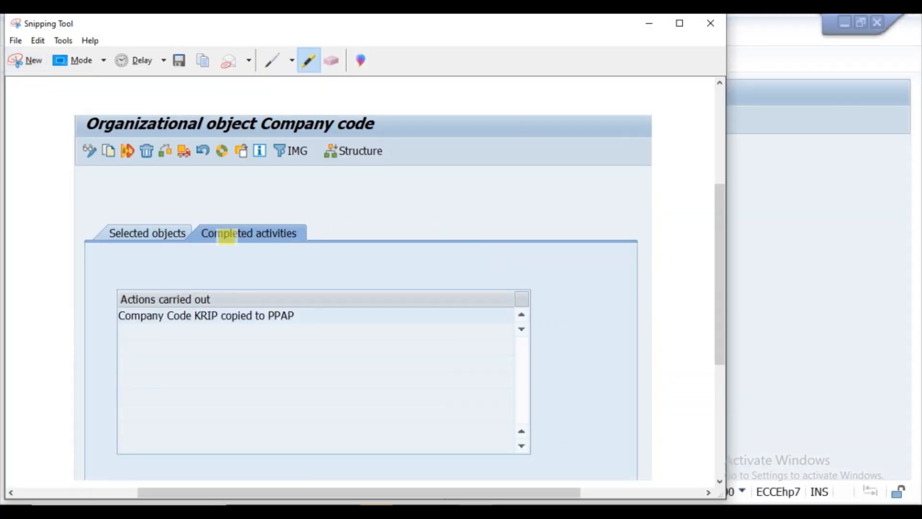
{"action": "left_click_drag", "start_coordinate": [222, 241], "coordinate": [316, 181]}
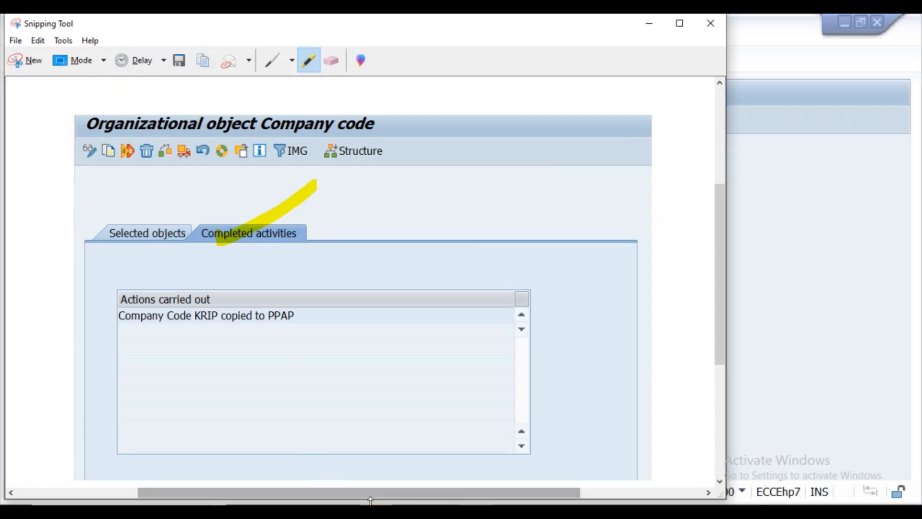
Replace the MACD company code picture in the SAP MM Lecture-06 (2) notes with the new Completed activities capture.
{"action": "left_click", "coordinate": [397, 461]}
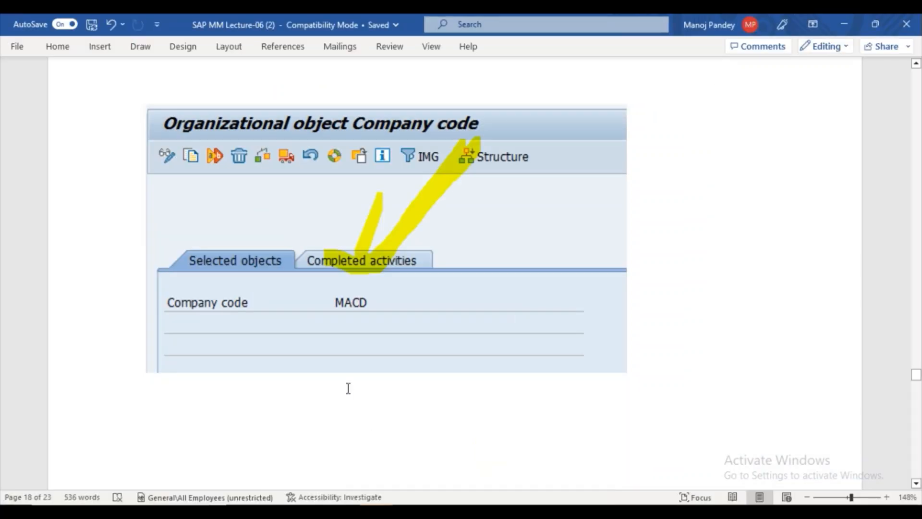
{"action": "left_click", "coordinate": [230, 408]}
{"action": "left_click", "coordinate": [256, 322]}
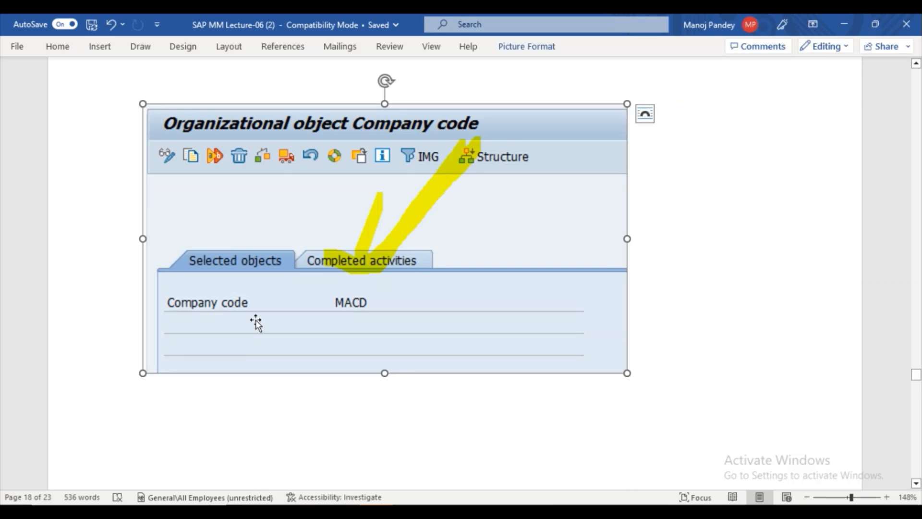
{"action": "key", "text": "Delete"}
{"action": "key", "text": "ctrl+v"}
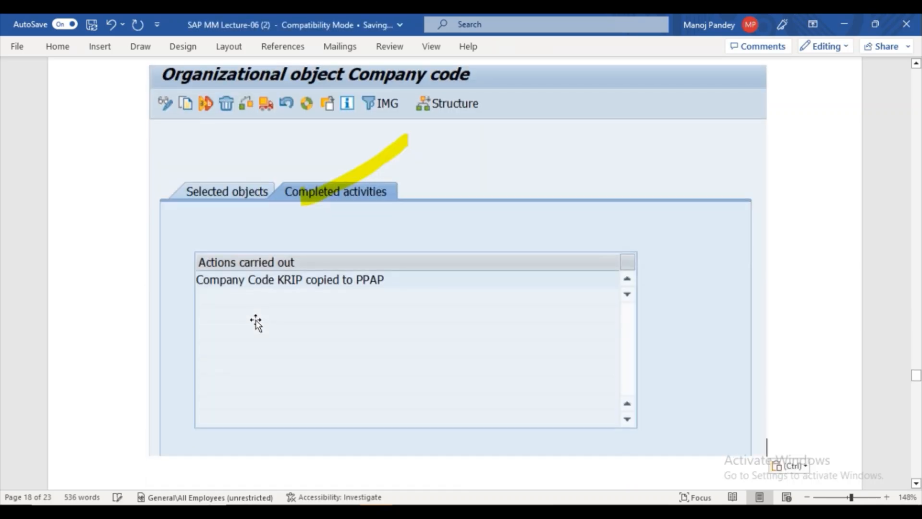
Recapture the SAP Organizational object Company code screen including its toolbar with Snipping Tool, and mark Completed activities and the Back icon in yellow.
{"action": "left_click", "coordinate": [916, 483]}
{"action": "scroll", "coordinate": [916, 483], "scroll_direction": "down", "scroll_amount": 5}
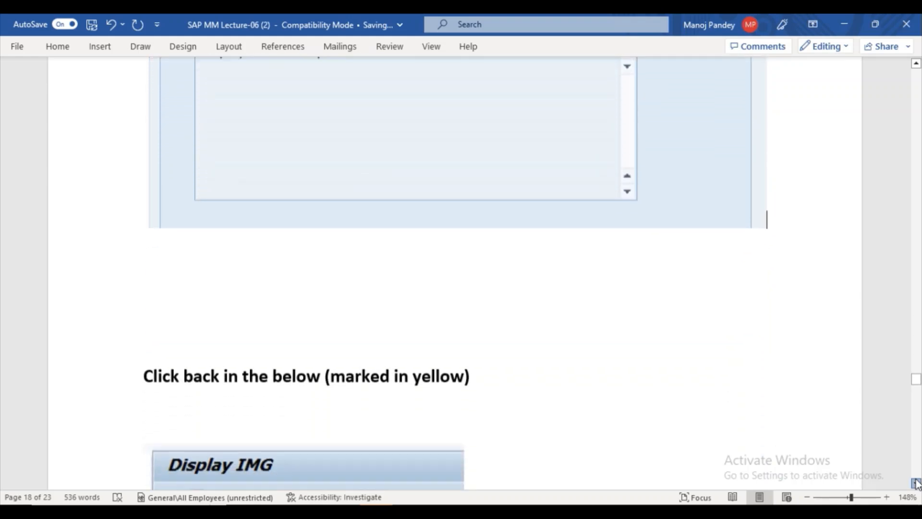
{"action": "scroll", "coordinate": [916, 483], "scroll_direction": "down", "scroll_amount": 2}
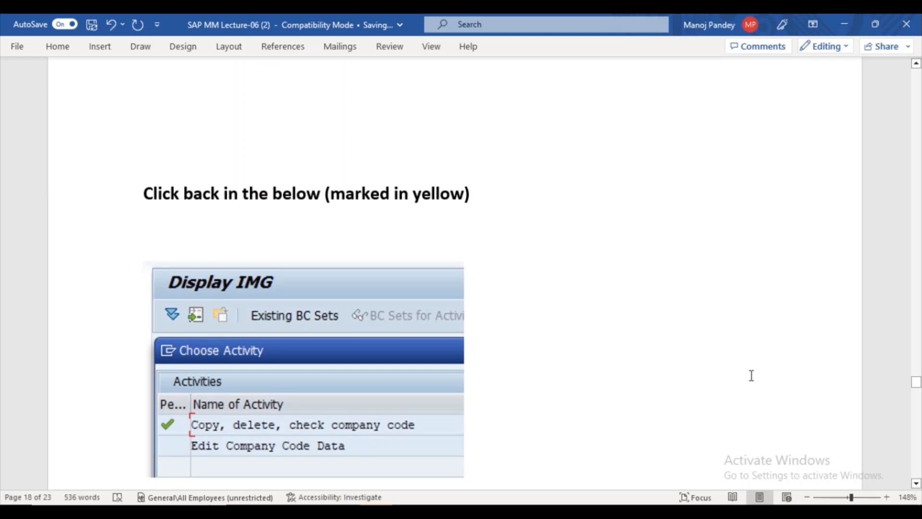
{"action": "scroll", "coordinate": [917, 70], "scroll_direction": "up", "scroll_amount": 3}
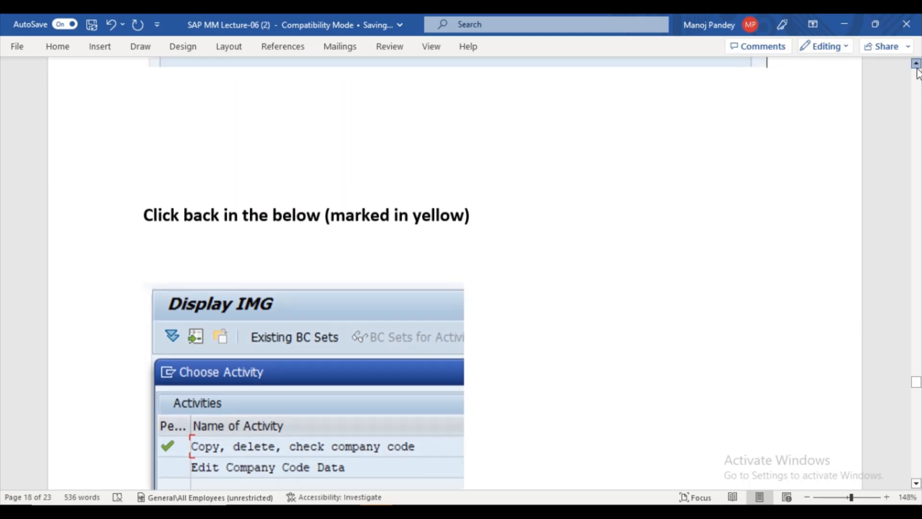
{"action": "scroll", "coordinate": [917, 70], "scroll_direction": "up", "scroll_amount": 5}
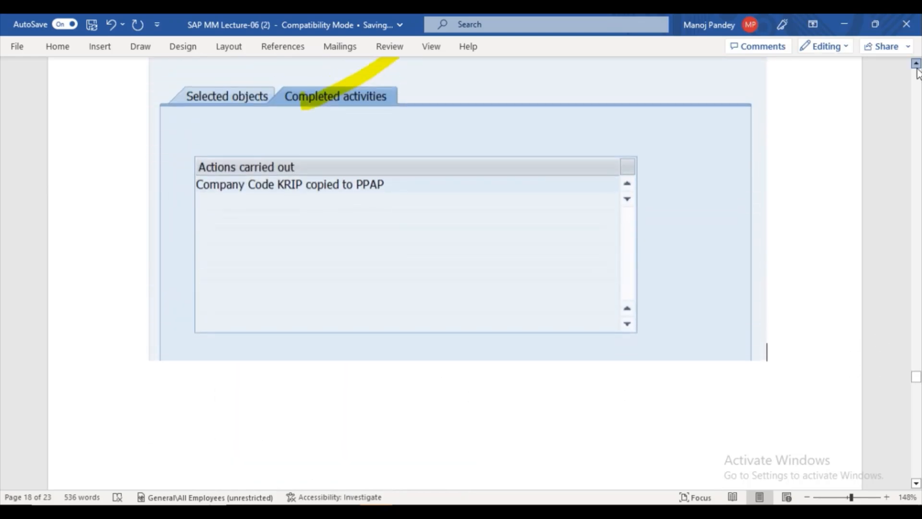
{"action": "scroll", "coordinate": [917, 70], "scroll_direction": "up", "scroll_amount": 2}
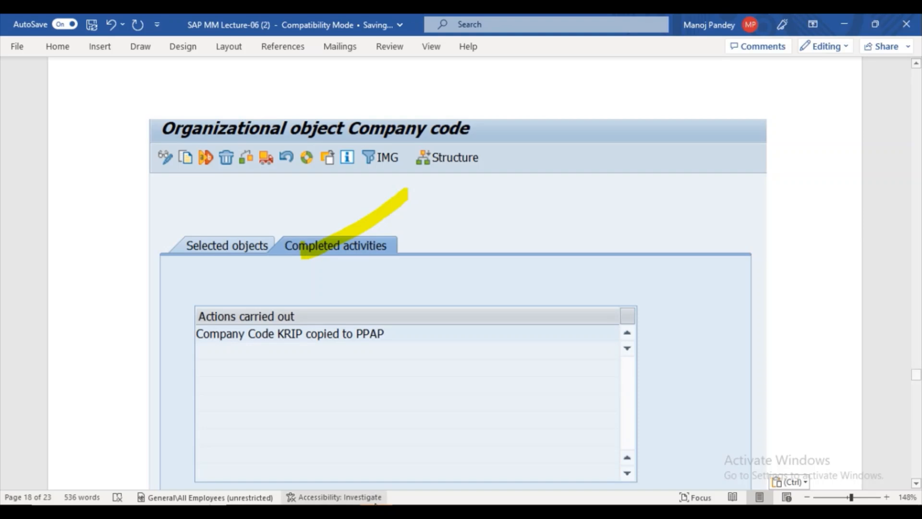
{"action": "left_click", "coordinate": [408, 512]}
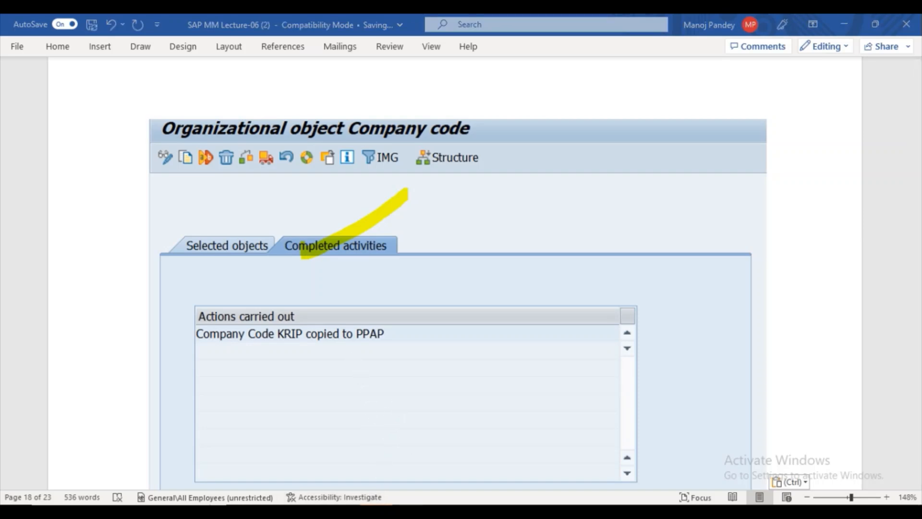
{"action": "left_click", "coordinate": [437, 446]}
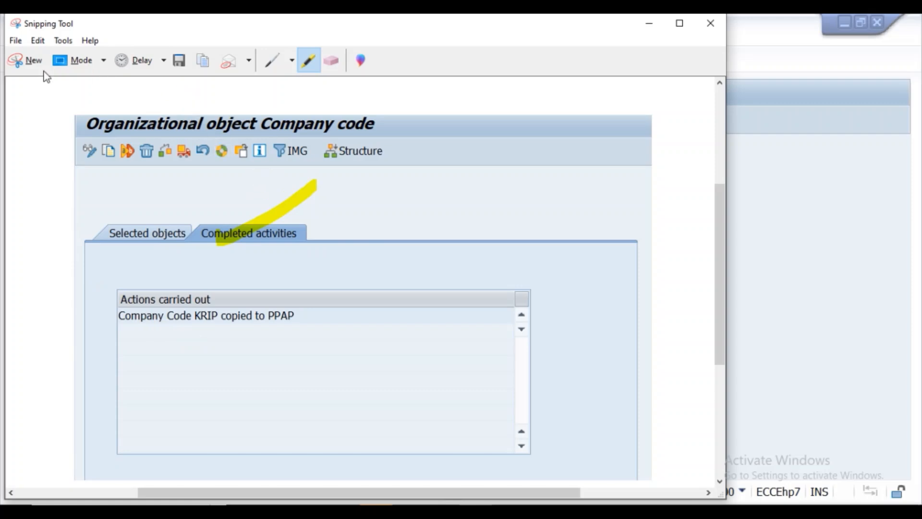
{"action": "left_click", "coordinate": [33, 60]}
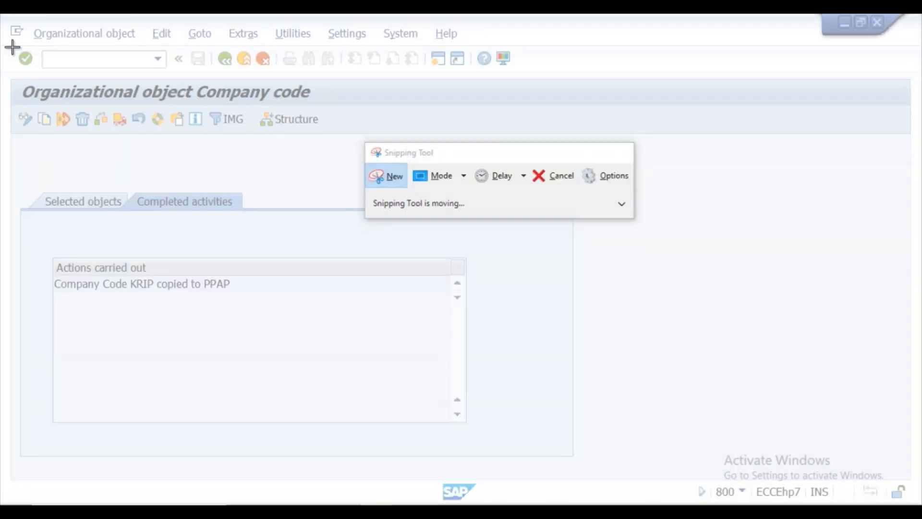
{"action": "mouse_move", "coordinate": [10, 45]}
{"action": "left_mouse_down"}
{"action": "mouse_move", "coordinate": [437, 249]}
{"action": "mouse_move", "coordinate": [585, 247]}
{"action": "mouse_move", "coordinate": [572, 377]}
{"action": "left_mouse_up"}
{"action": "left_click_drag", "start_coordinate": [198, 298], "coordinate": [274, 311]}
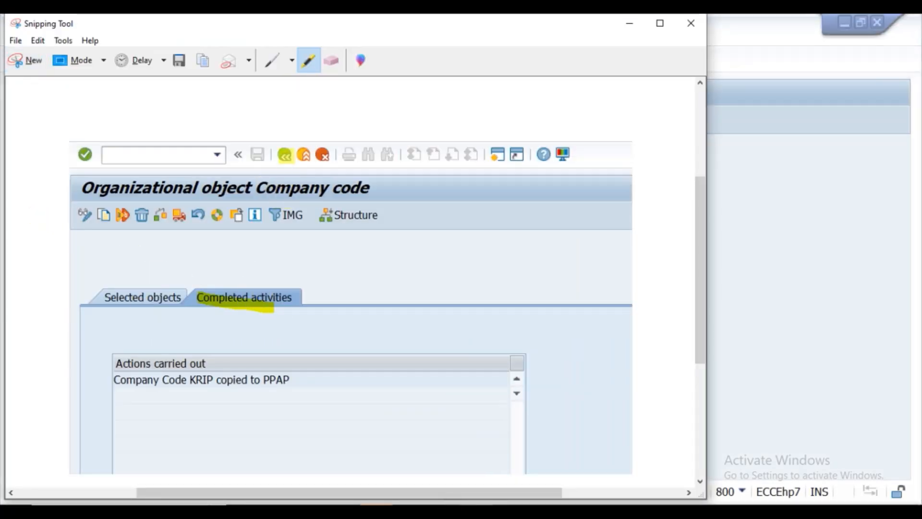
{"action": "mouse_move", "coordinate": [285, 155]}
{"action": "left_mouse_down"}
{"action": "mouse_move", "coordinate": [285, 166]}
{"action": "mouse_move", "coordinate": [302, 129]}
{"action": "left_mouse_up"}
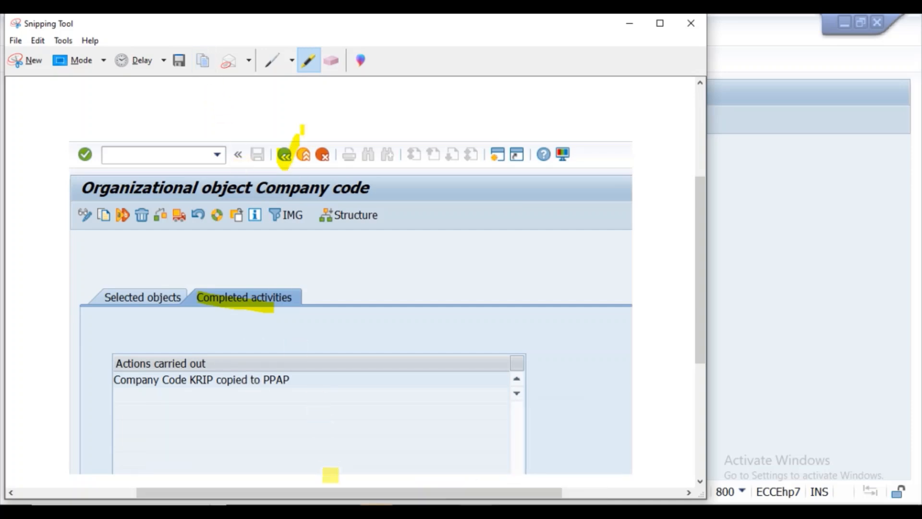
Replace the Completed activities picture in the SAP MM Lecture-06 (2) notes with the new capture that includes the toolbar.
{"action": "mouse_move", "coordinate": [372, 502]}
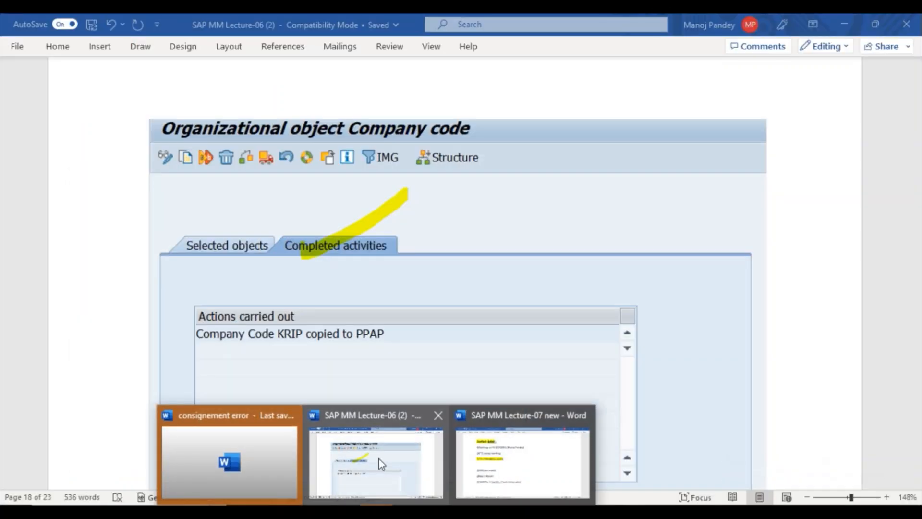
{"action": "left_click", "coordinate": [378, 457]}
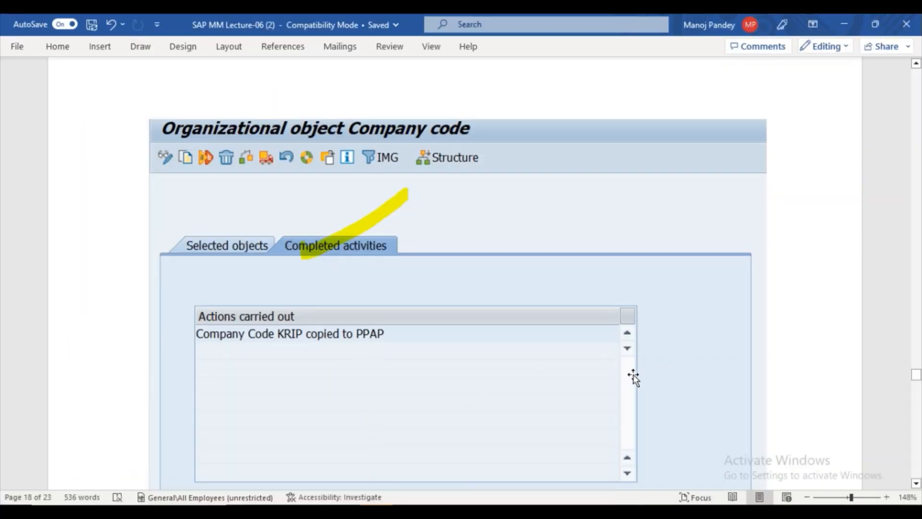
{"action": "left_click", "coordinate": [492, 345]}
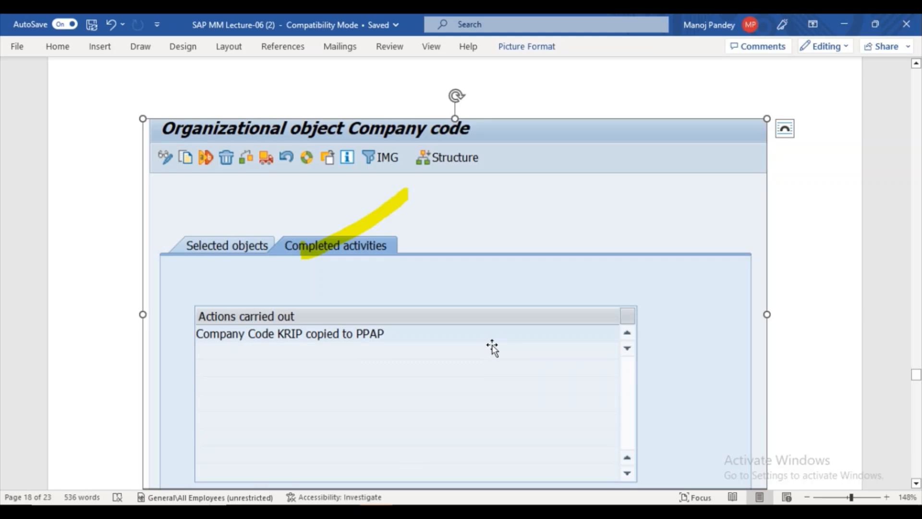
{"action": "key", "text": "Delete"}
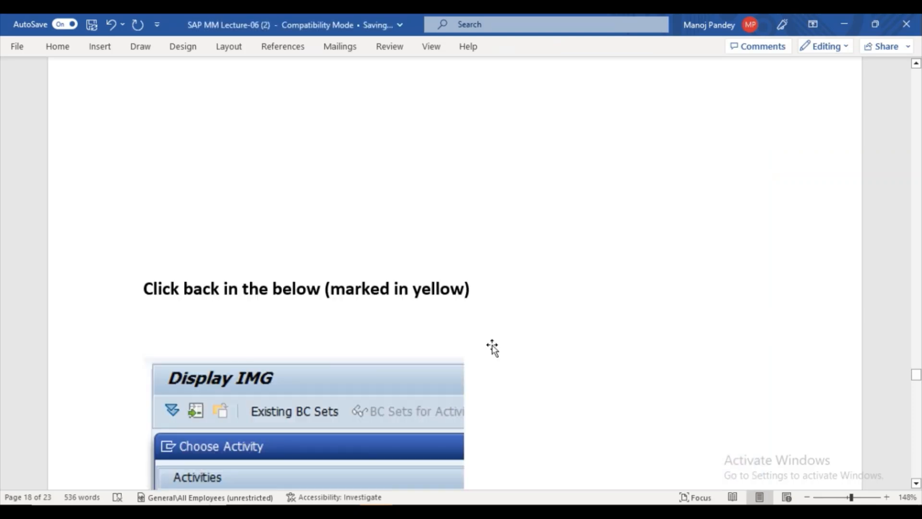
{"action": "key", "text": "ctrl+v"}
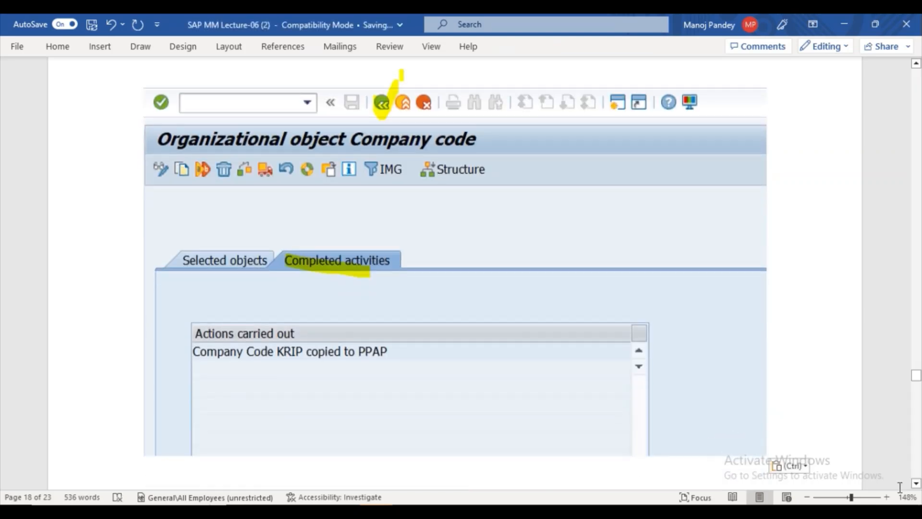
Change "yellow" to "green" in the instruction "Click back in the below (marked in yellow)" above the Display IMG picture.
{"action": "left_click", "coordinate": [915, 483]}
{"action": "scroll", "coordinate": [915, 485], "scroll_direction": "down", "scroll_amount": 10}
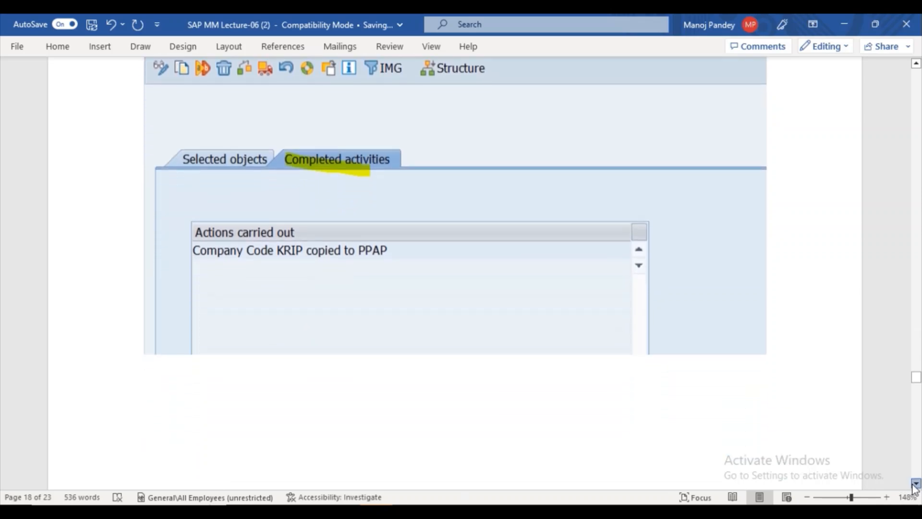
{"action": "scroll", "coordinate": [915, 485], "scroll_direction": "down", "scroll_amount": 1}
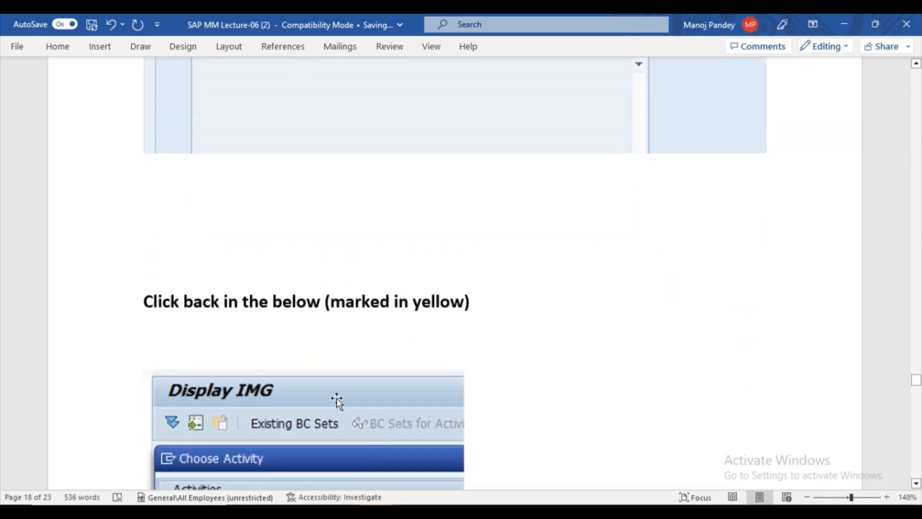
{"action": "left_click", "coordinate": [465, 300]}
{"action": "key", "text": "BackSpace"}
{"action": "key", "text": "BackSpace"}
{"action": "key", "text": "BackSpace"}
{"action": "key", "text": "BackSpace"}
{"action": "key", "text": "BackSpace"}
{"action": "key", "text": "BackSpace"}
{"action": "type", "text": "green"}
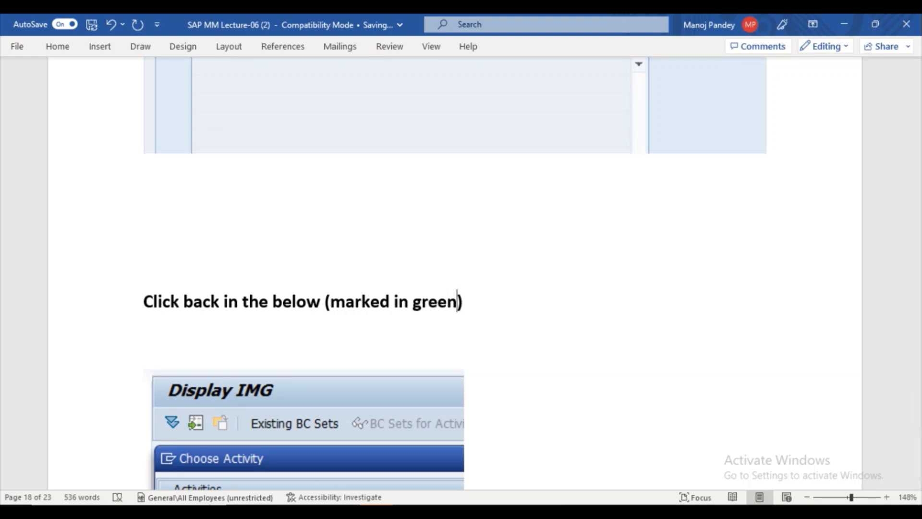
Restore the marking colour in the "Click back in the below" instruction to "yellow".
{"action": "key", "text": "BackSpace"}
{"action": "key", "text": "BackSpace"}
{"action": "key", "text": "BackSpace"}
{"action": "key", "text": "BackSpace"}
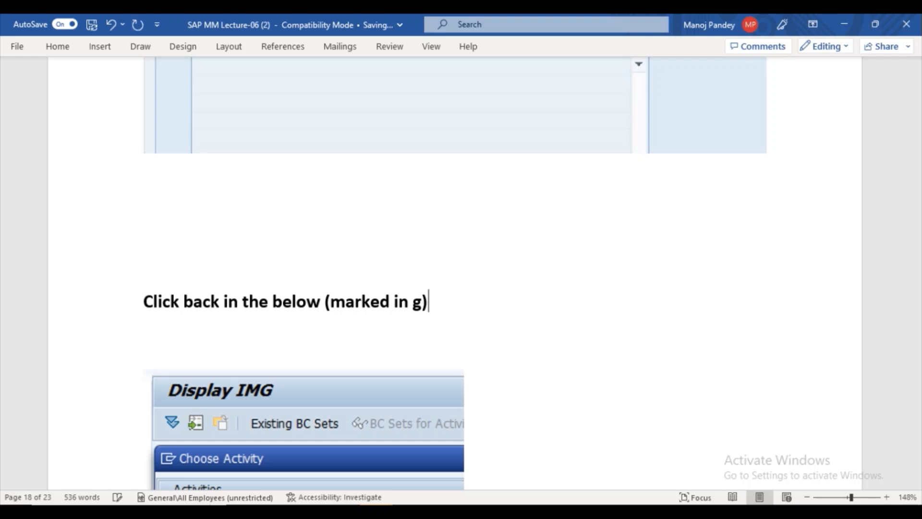
{"action": "key", "text": "BackSpace"}
{"action": "type", "text": "yellow"}
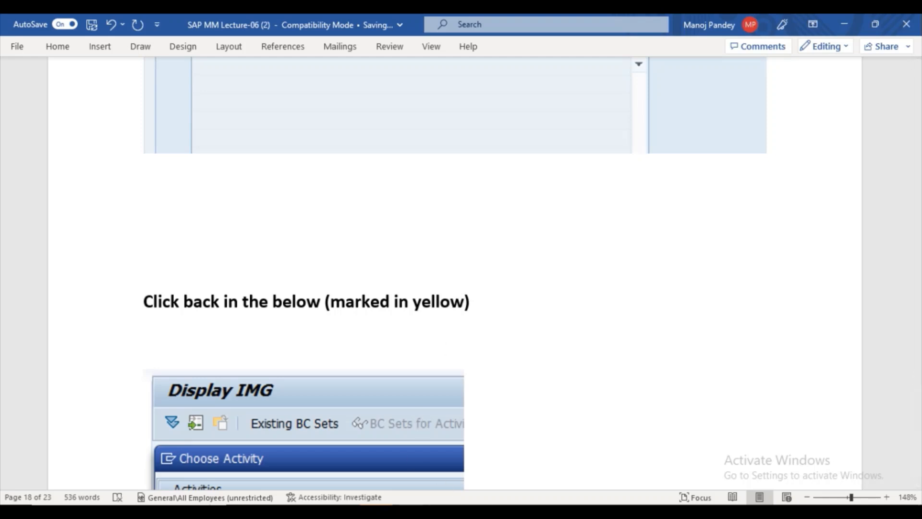
Review the notes down to "Double on Edit Company Code Data", then switch to SAP and go back to the Choose Activity dialog.
{"action": "left_click_drag", "start_coordinate": [917, 381], "coordinate": [919, 370]}
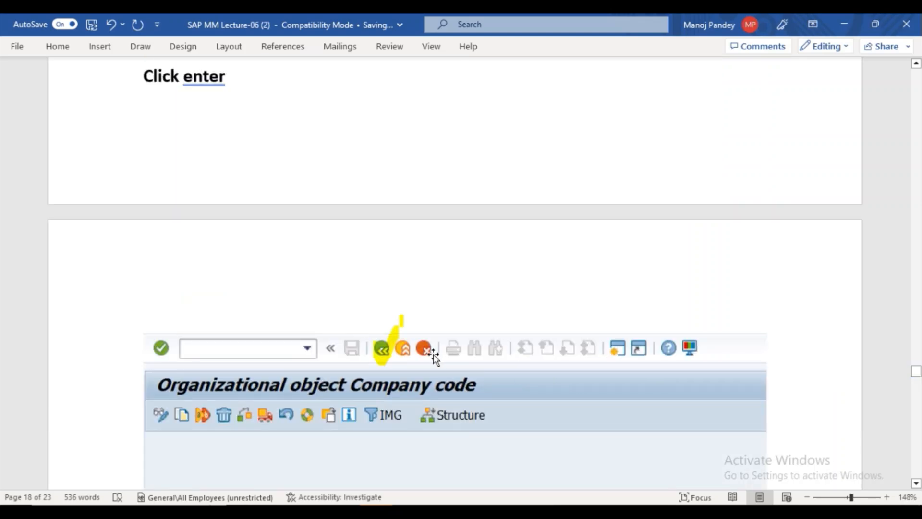
{"action": "left_click", "coordinate": [916, 483]}
{"action": "left_click", "coordinate": [916, 483]}
{"action": "left_click_drag", "start_coordinate": [917, 483], "coordinate": [916, 484]}
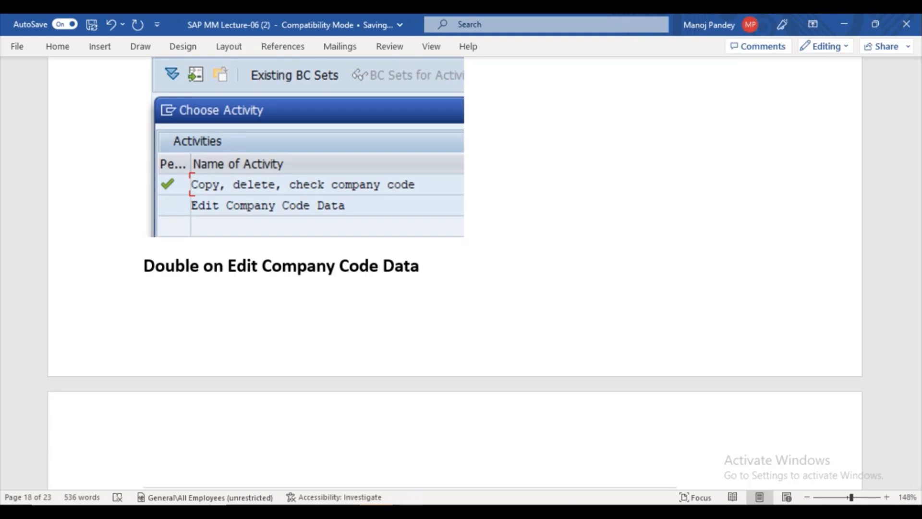
{"action": "left_click", "coordinate": [432, 488]}
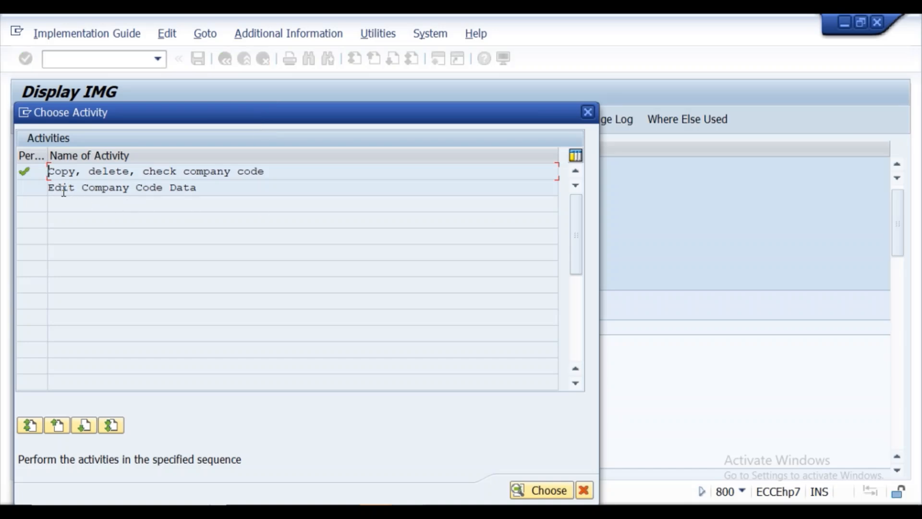
Open the Edit Company Code Data activity to show the company code overview.
{"action": "double_click", "coordinate": [67, 189]}
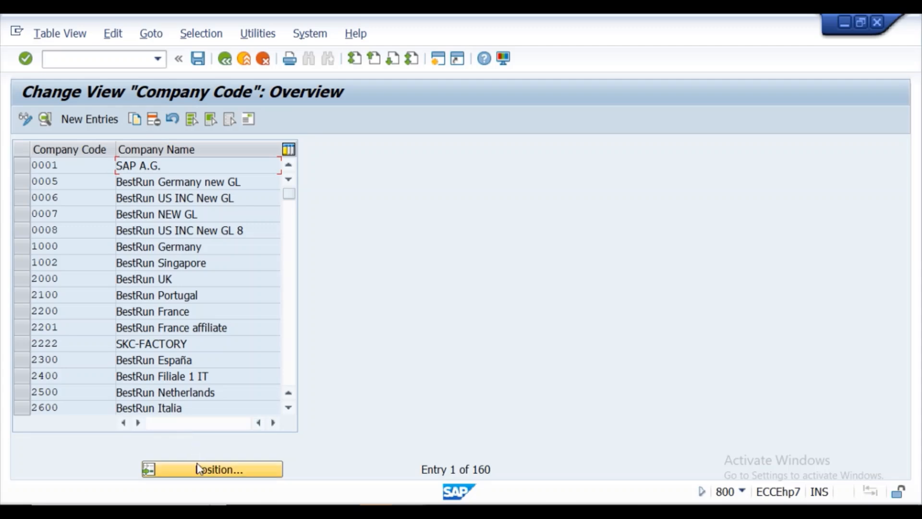
{"action": "left_click", "coordinate": [224, 59]}
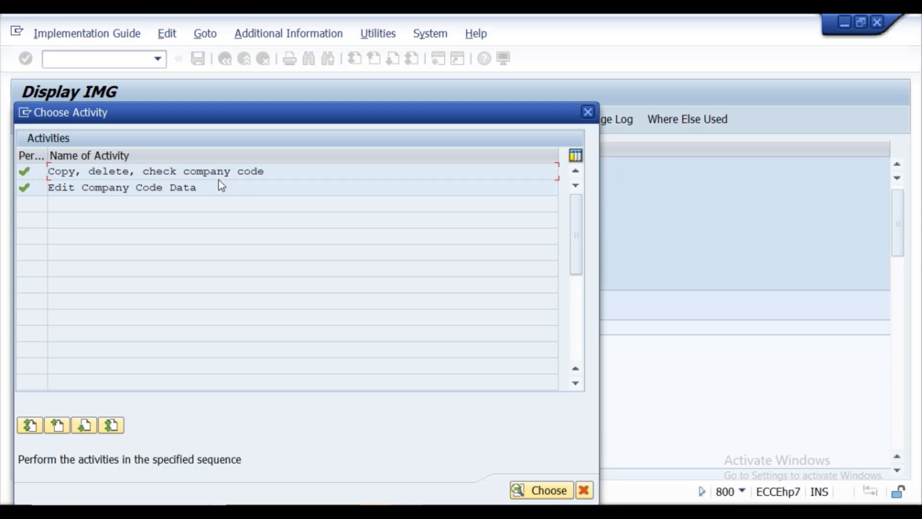
{"action": "double_click", "coordinate": [121, 192]}
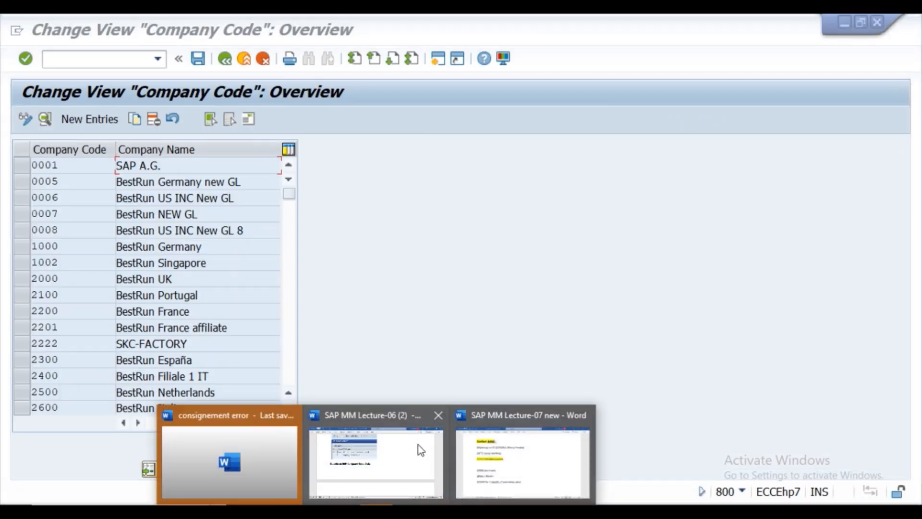
Switch to the Word document SAP MM Lecture-06 (2) and correct the instruction to read "Double click on Edit Company Code Data".
{"action": "left_click", "coordinate": [419, 445]}
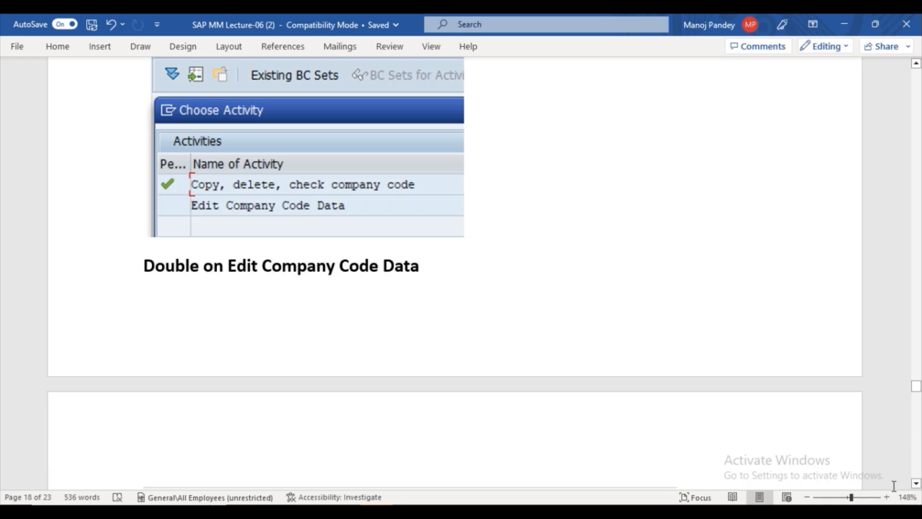
{"action": "left_click", "coordinate": [197, 263]}
{"action": "type", "text": "cli"}
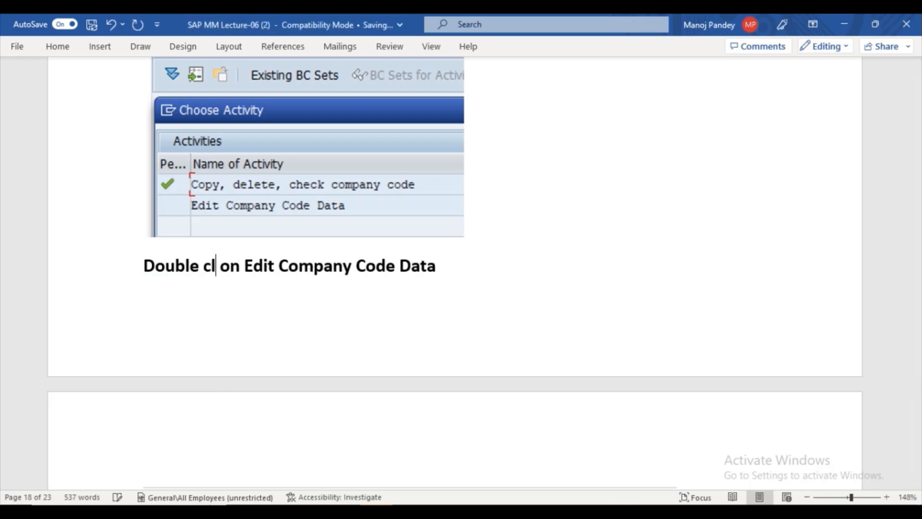
{"action": "type", "text": "ck"}
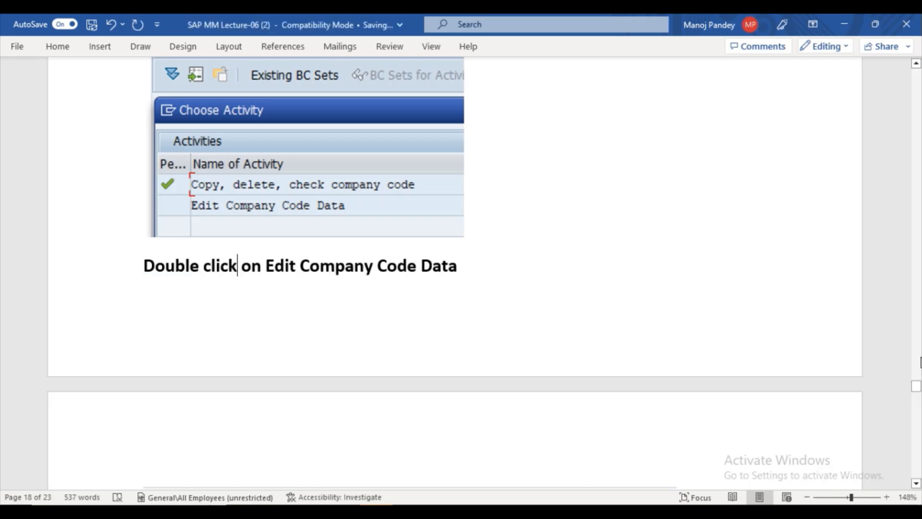
Delete the old company code overview picture showing the Another entry dialog with MMCD.
{"action": "left_click", "coordinate": [916, 483]}
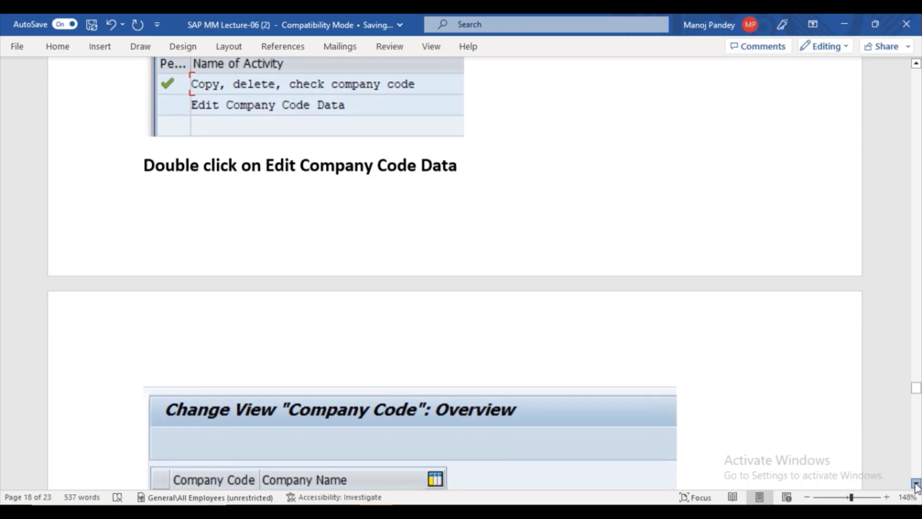
{"action": "scroll", "coordinate": [916, 485], "scroll_direction": "down", "scroll_amount": 5}
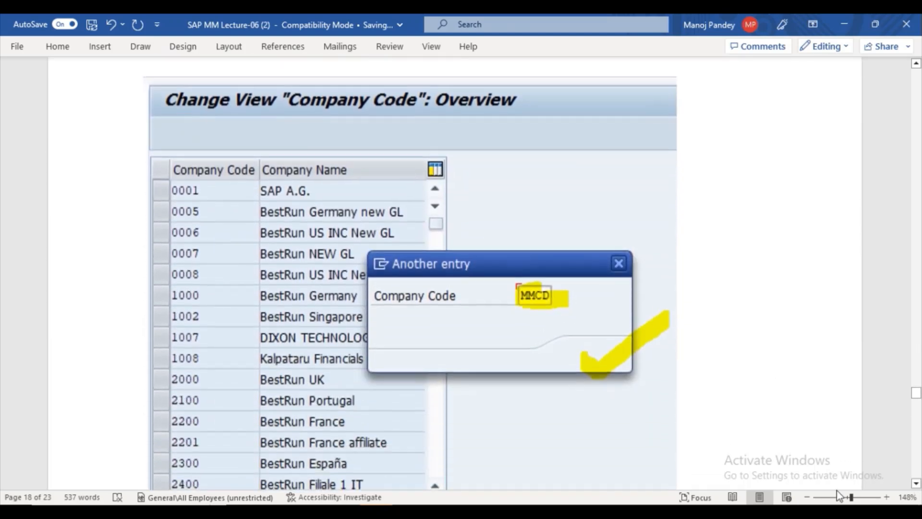
{"action": "left_click", "coordinate": [465, 308]}
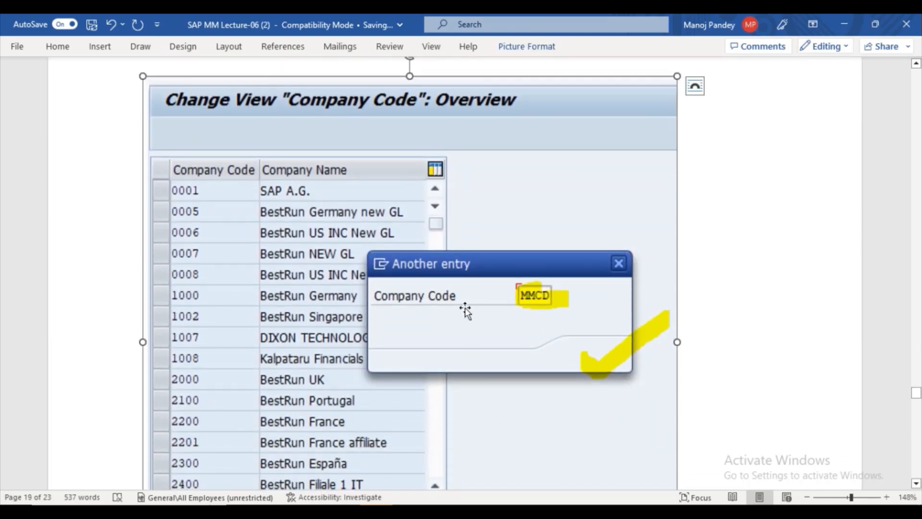
{"action": "key", "text": "Delete"}
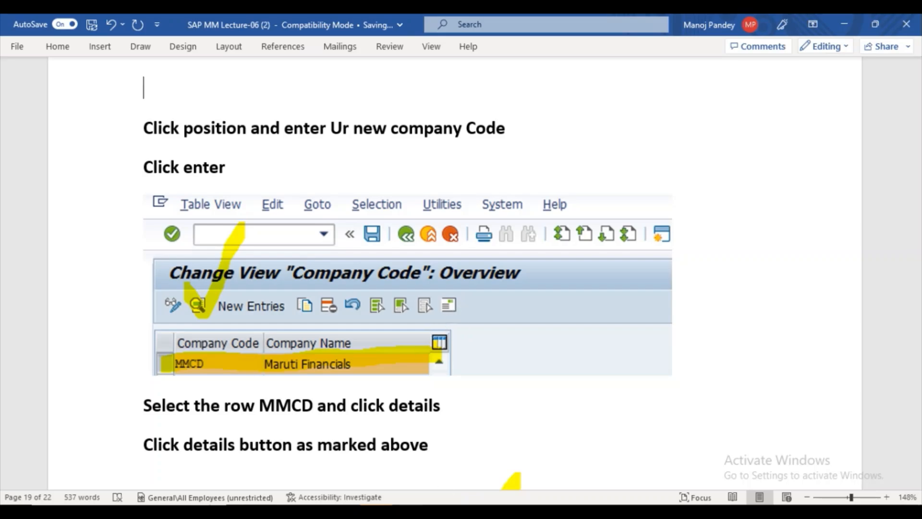
Switch to SAP and position the company code overview at company code PPAP.
{"action": "left_click", "coordinate": [442, 494]}
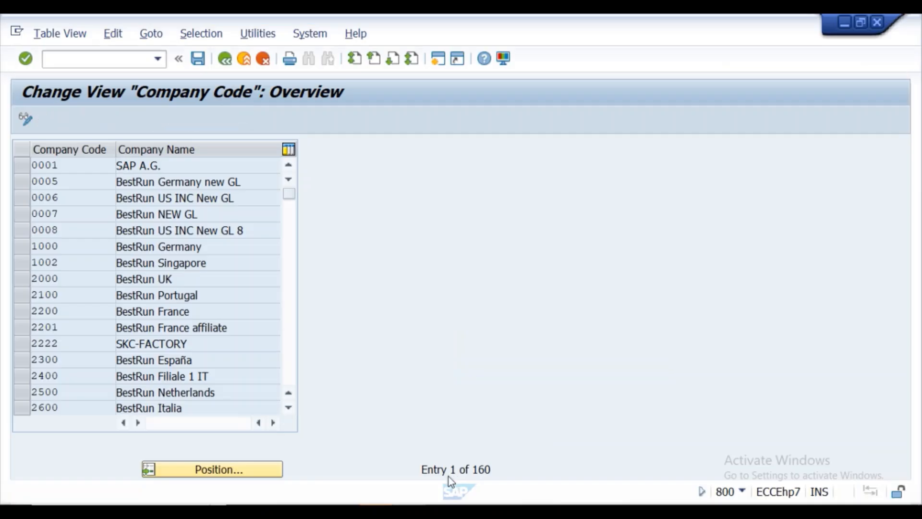
{"action": "left_click", "coordinate": [222, 469]}
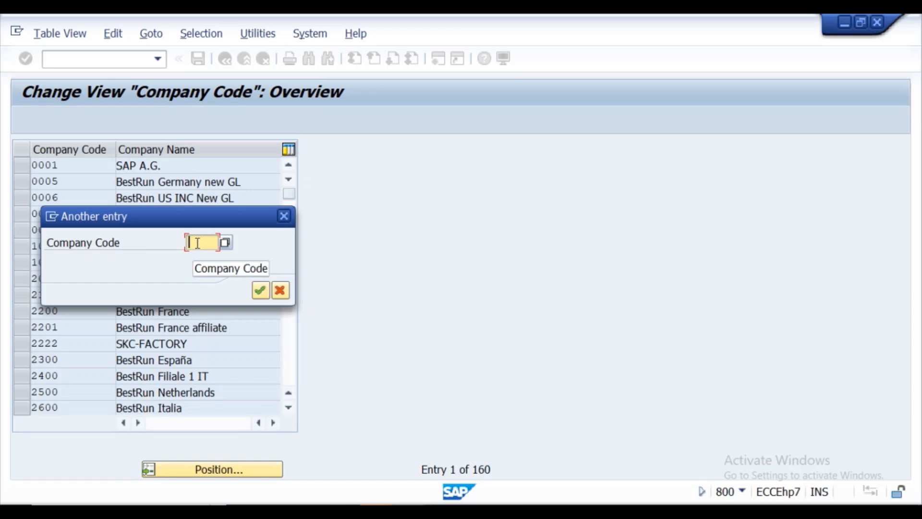
{"action": "type", "text": "pp"}
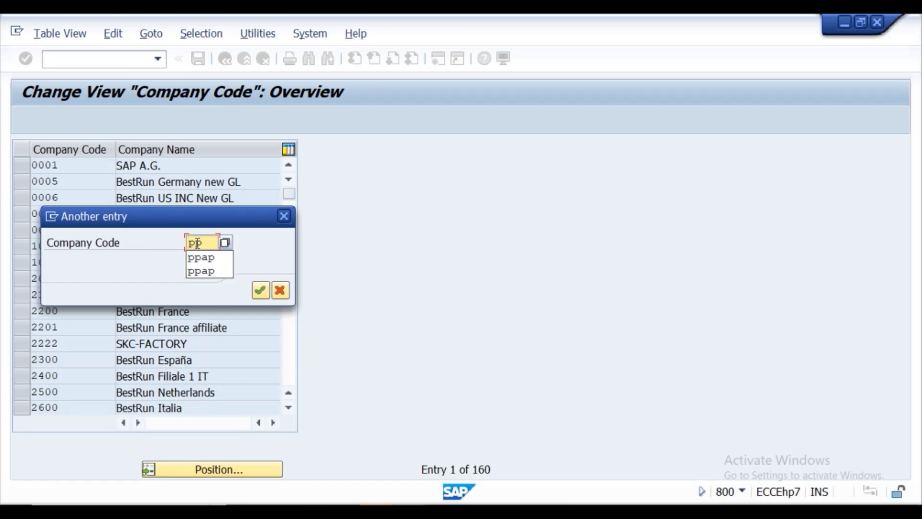
{"action": "type", "text": "ap"}
{"action": "left_click", "coordinate": [202, 258]}
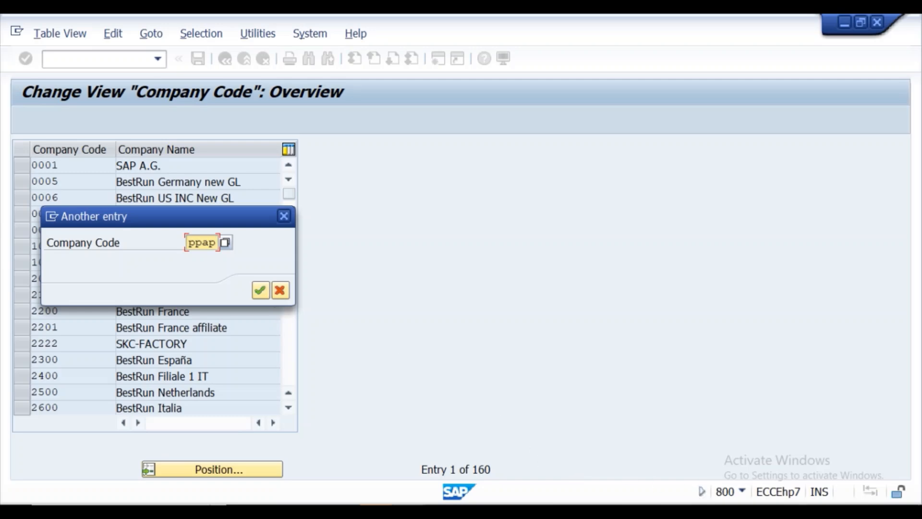
{"action": "key", "text": "Return"}
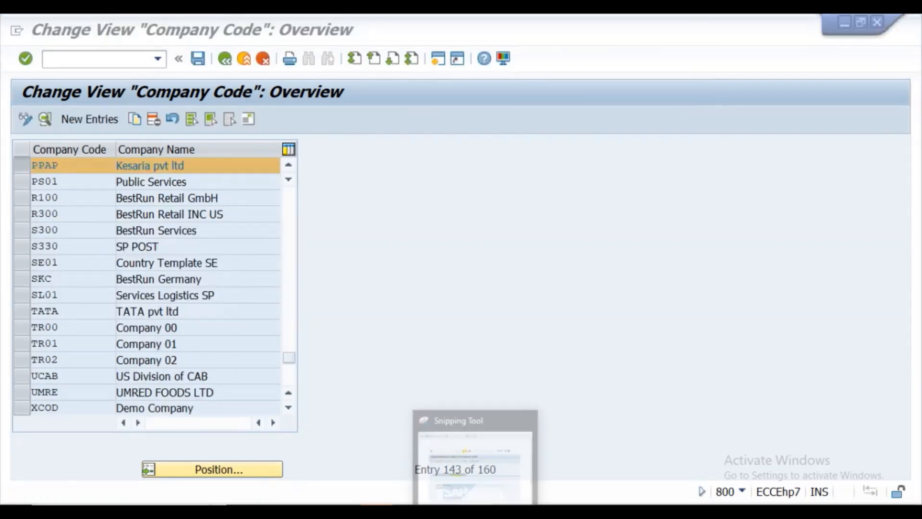
Switch to Snipping Tool and capture a new snip of the company code overview starting at PPAP.
{"action": "left_click", "coordinate": [476, 512]}
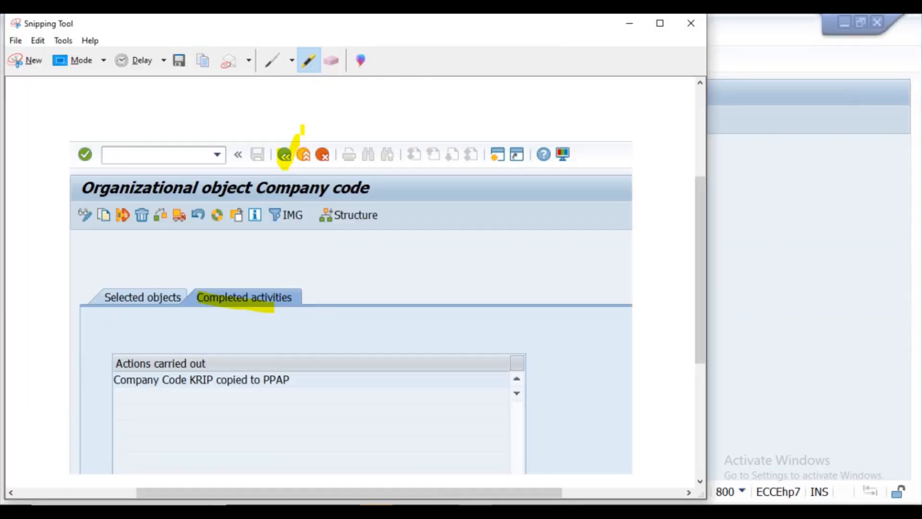
{"action": "left_click", "coordinate": [26, 60]}
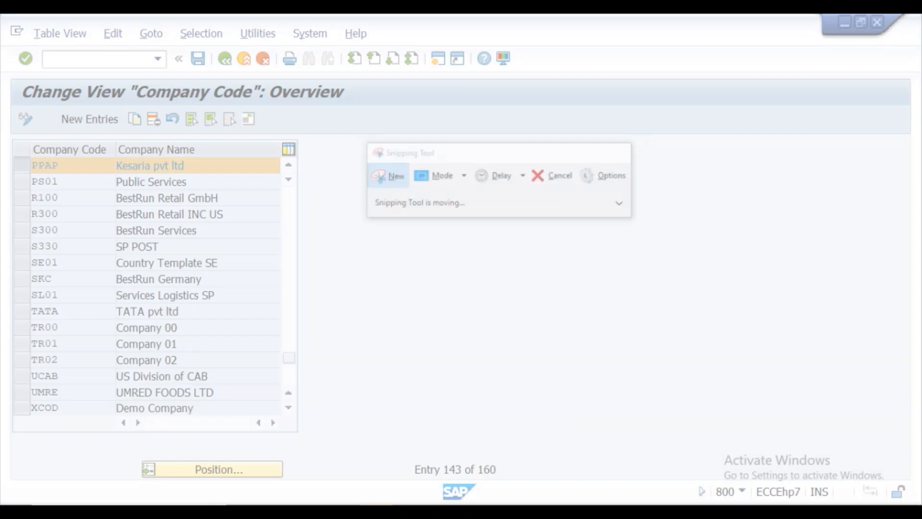
{"action": "mouse_move", "coordinate": [4, 71]}
{"action": "left_mouse_down"}
{"action": "mouse_move", "coordinate": [261, 157]}
{"action": "mouse_move", "coordinate": [467, 479]}
{"action": "left_mouse_up"}
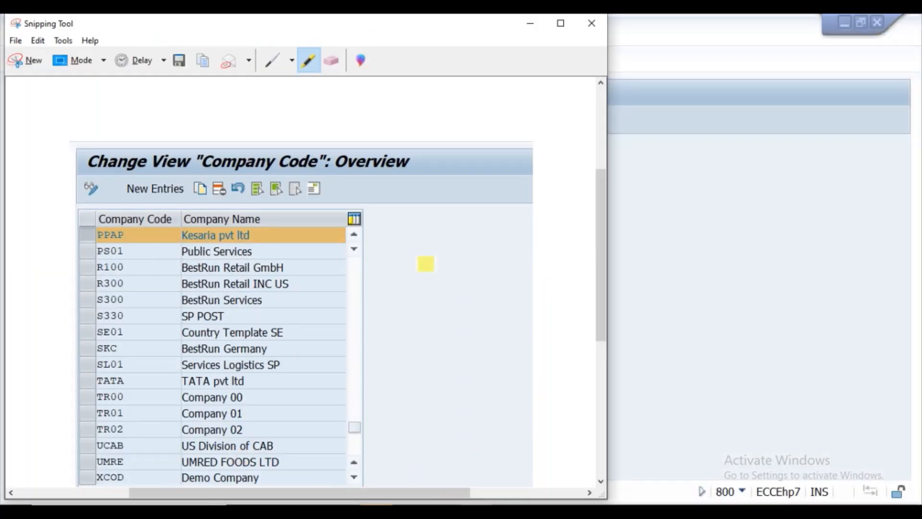
Mark the snip in yellow with a check mark on the Position button and a highlight across the PPAP row.
{"action": "left_click", "coordinate": [600, 480]}
{"action": "left_click", "coordinate": [600, 482]}
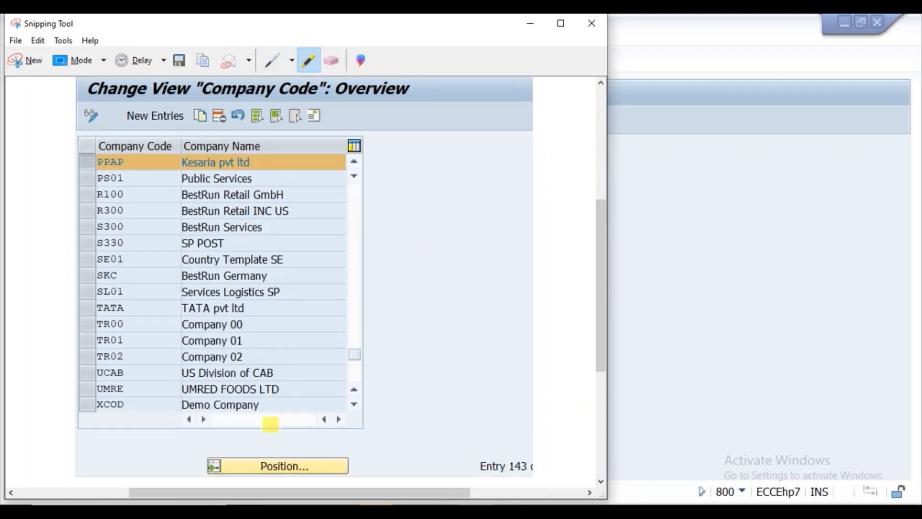
{"action": "mouse_move", "coordinate": [257, 452]}
{"action": "left_mouse_down"}
{"action": "mouse_move", "coordinate": [277, 484]}
{"action": "mouse_move", "coordinate": [339, 438]}
{"action": "left_mouse_up"}
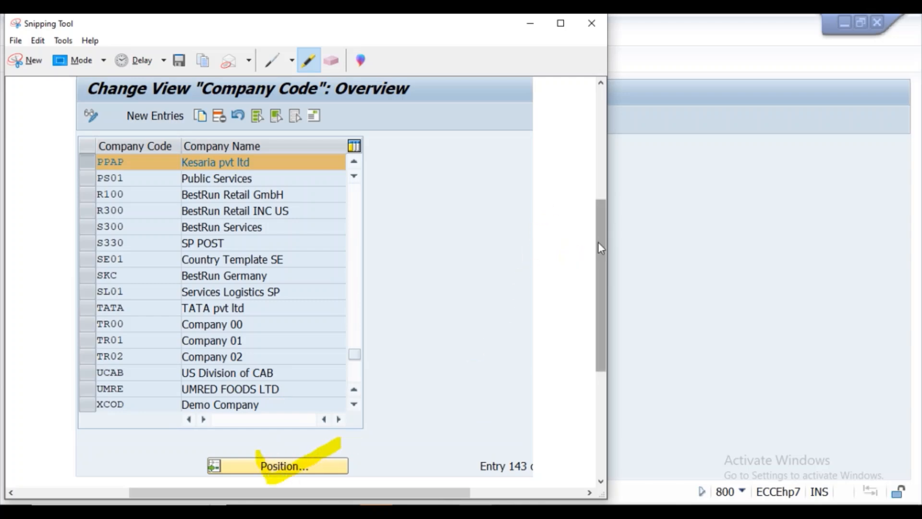
{"action": "left_click_drag", "start_coordinate": [597, 241], "coordinate": [595, 200]}
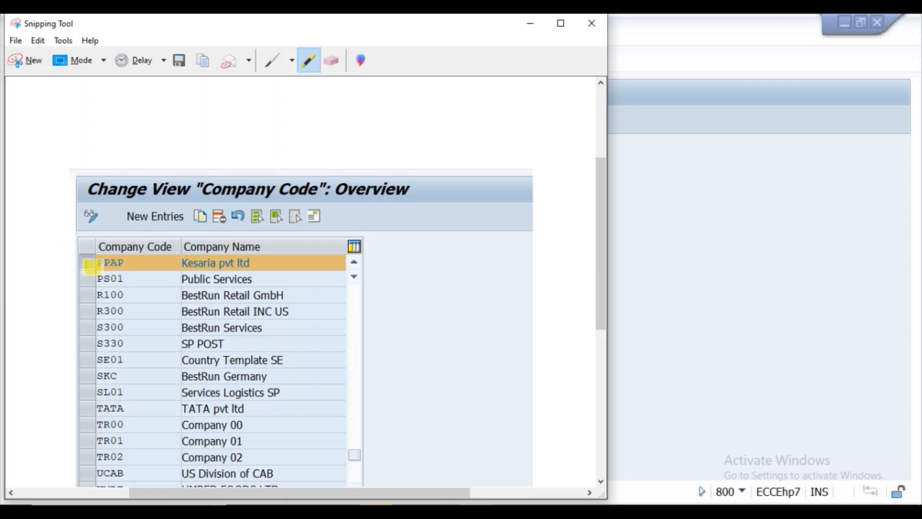
{"action": "left_click_drag", "start_coordinate": [91, 266], "coordinate": [257, 267]}
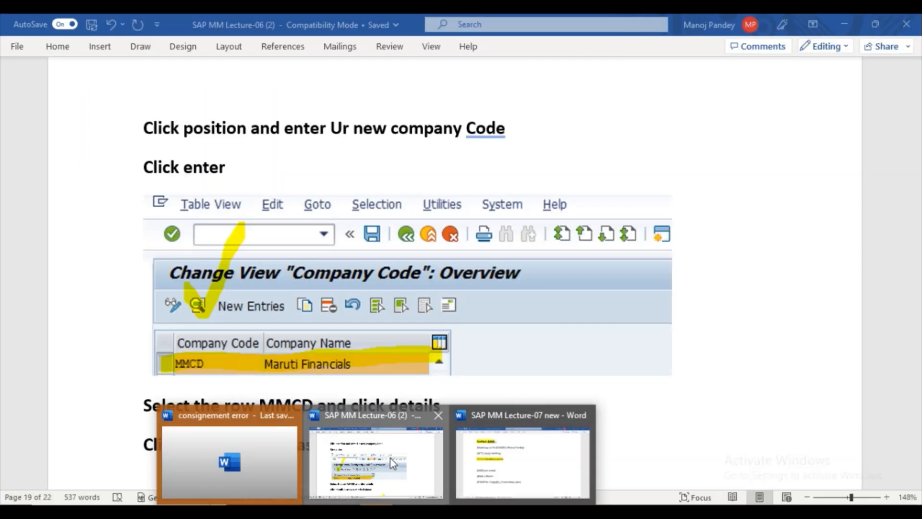
In the Word document, paste the snip above "Click position and enter Ur new company Code" and delete the old MMCD overview picture below it.
{"action": "left_click", "coordinate": [390, 457]}
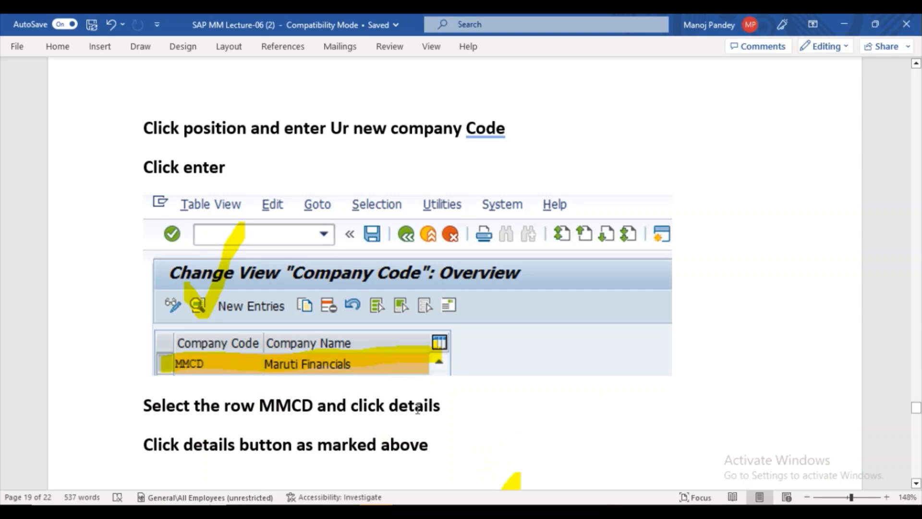
{"action": "key", "text": "ctrl+v"}
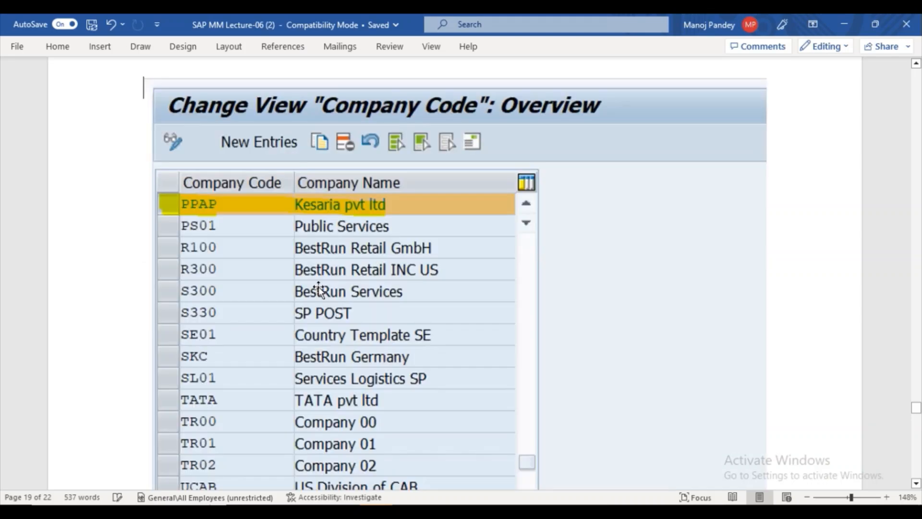
{"action": "left_click", "coordinate": [915, 483]}
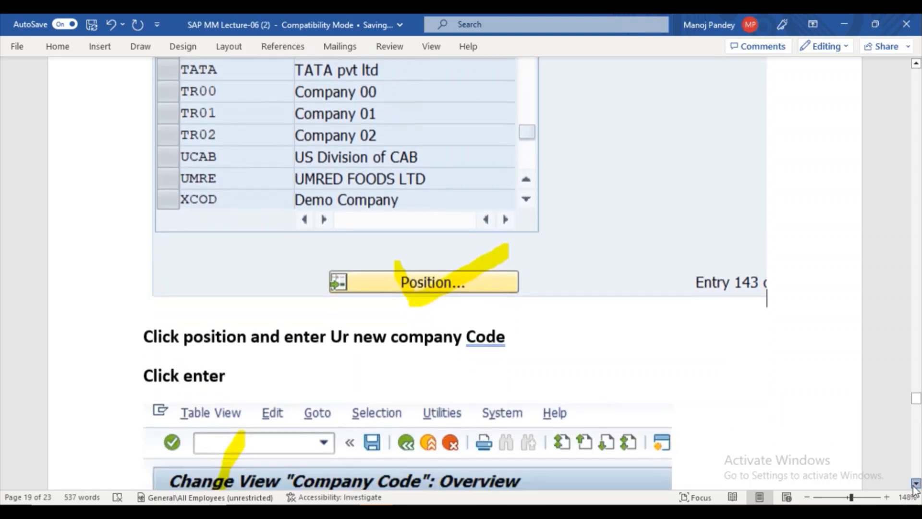
{"action": "left_click", "coordinate": [916, 483]}
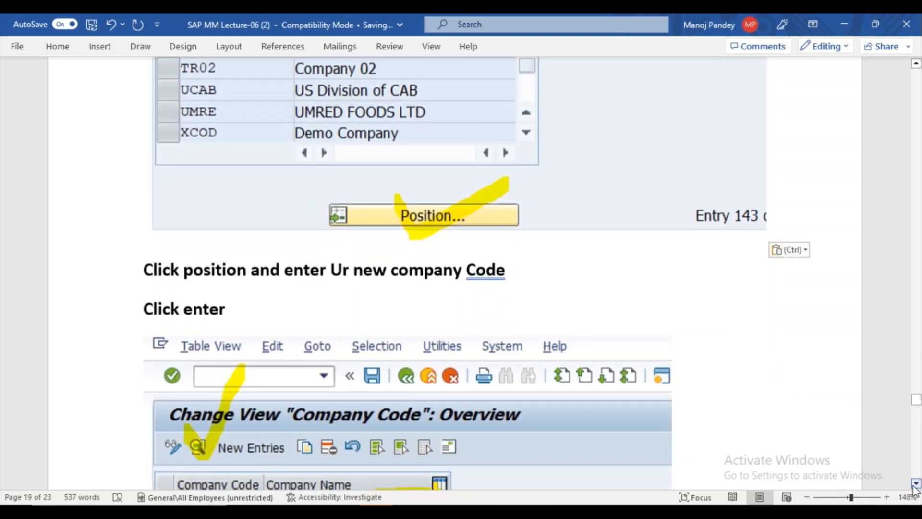
{"action": "left_click", "coordinate": [916, 483]}
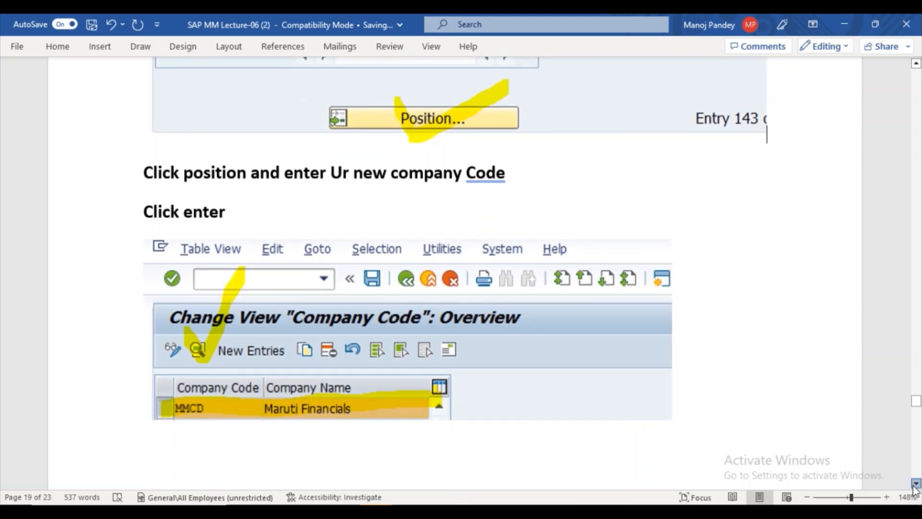
{"action": "left_click", "coordinate": [915, 484]}
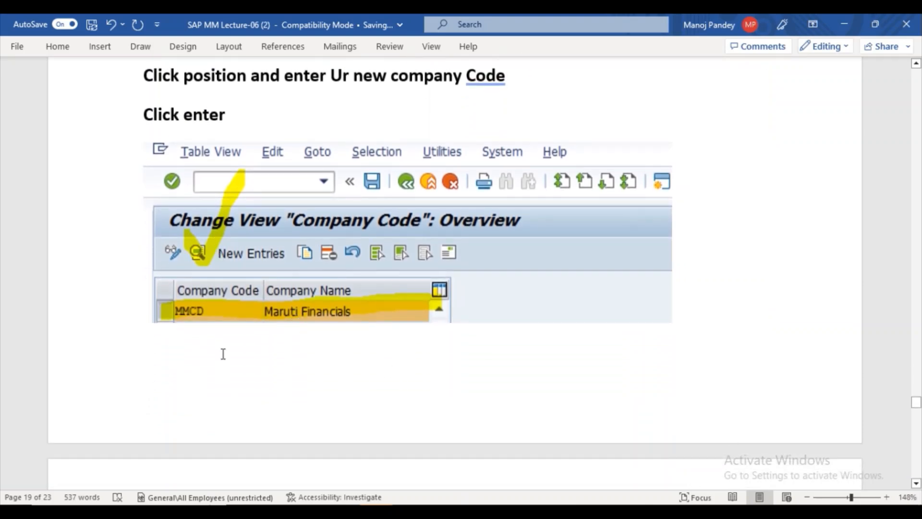
{"action": "left_click", "coordinate": [238, 297]}
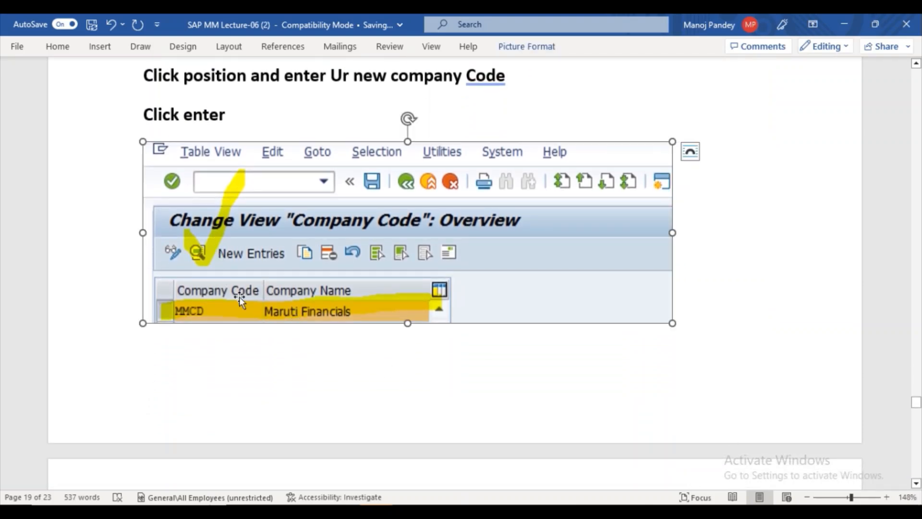
{"action": "key", "text": "Delete"}
Switch to SAP, open the details of company code PPAP and change the company name to PPAP Financial.
{"action": "left_click", "coordinate": [419, 498]}
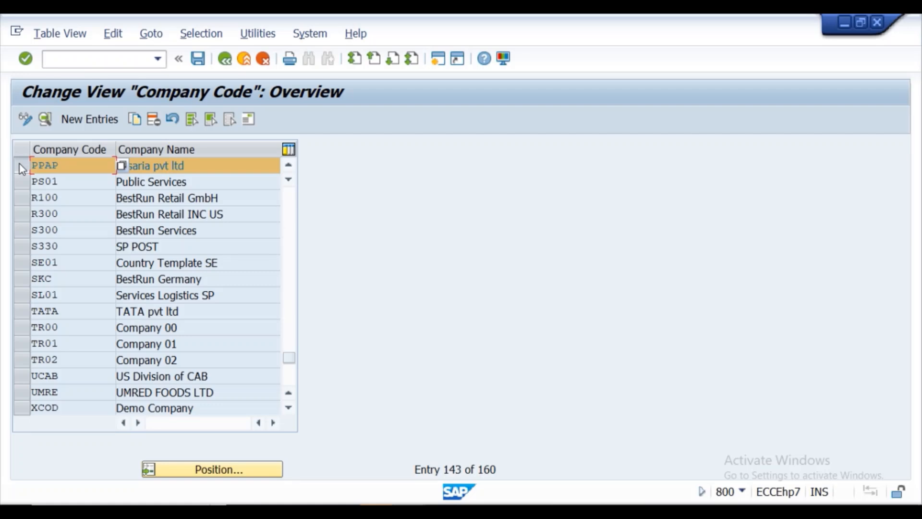
{"action": "left_click", "coordinate": [44, 121]}
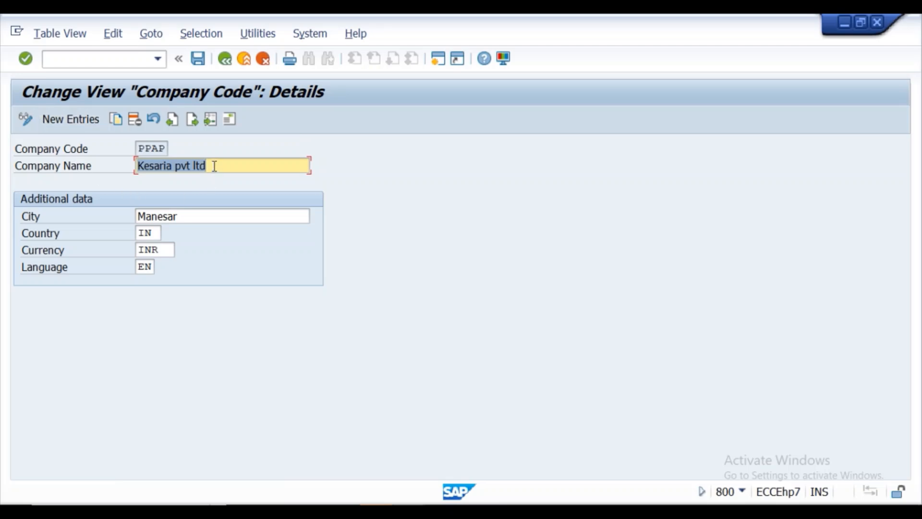
{"action": "left_click", "coordinate": [214, 166]}
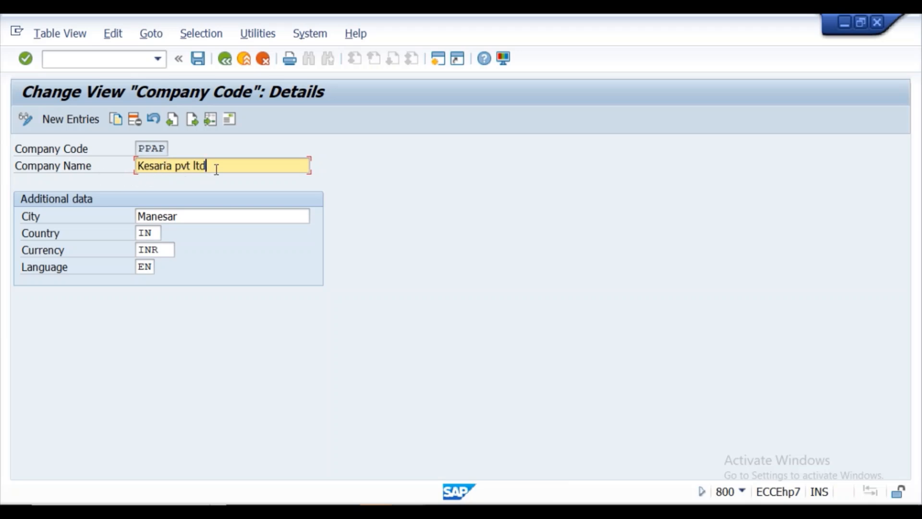
{"action": "key", "text": "BackSpace"}
{"action": "key", "text": "BackSpace"}
{"action": "key", "text": "BackSpace"}
{"action": "key", "text": "BackSpace"}
{"action": "key", "text": "BackSpace"}
{"action": "key", "text": "BackSpace"}
{"action": "key", "text": "BackSpace"}
{"action": "key", "text": "BackSpace"}
{"action": "key", "text": "BackSpace"}
{"action": "key", "text": "BackSpace"}
{"action": "key", "text": "BackSpace"}
{"action": "key", "text": "BackSpace"}
{"action": "key", "text": "BackSpace"}
{"action": "key", "text": "BackSpace"}
{"action": "key", "text": "BackSpace"}
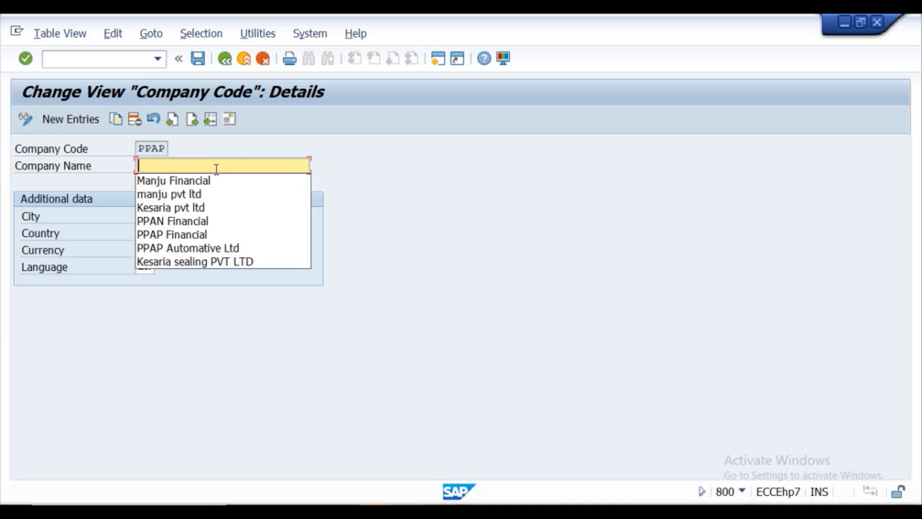
{"action": "type", "text": "pp"}
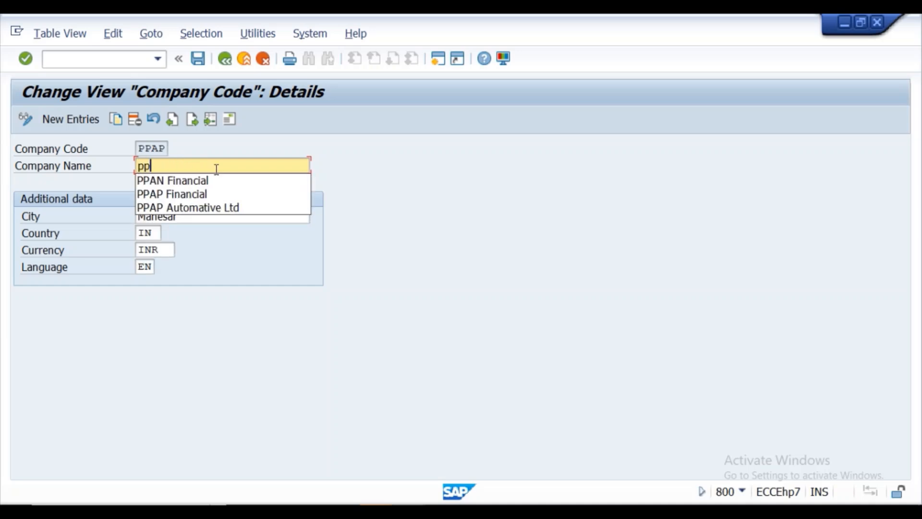
{"action": "type", "text": "ap"}
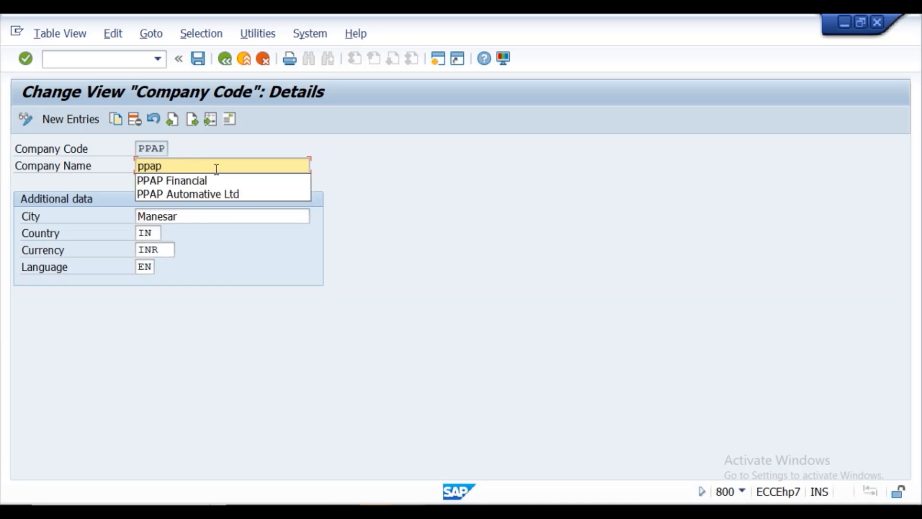
{"action": "left_click", "coordinate": [206, 185]}
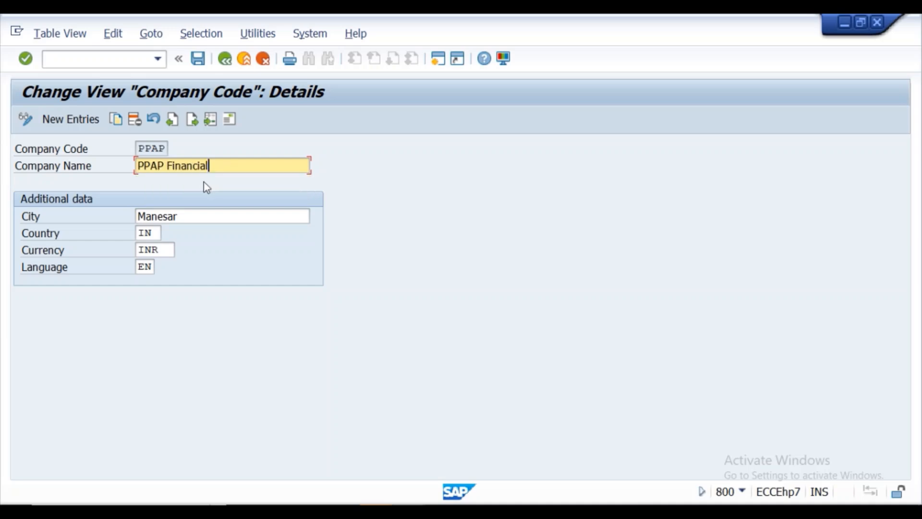
Set the city of company code PPAP to Noida.
{"action": "left_click", "coordinate": [184, 220]}
{"action": "key", "text": "BackSpace"}
{"action": "key", "text": "BackSpace"}
{"action": "key", "text": "BackSpace"}
{"action": "key", "text": "BackSpace"}
{"action": "key", "text": "BackSpace"}
{"action": "key", "text": "BackSpace"}
{"action": "key", "text": "BackSpace"}
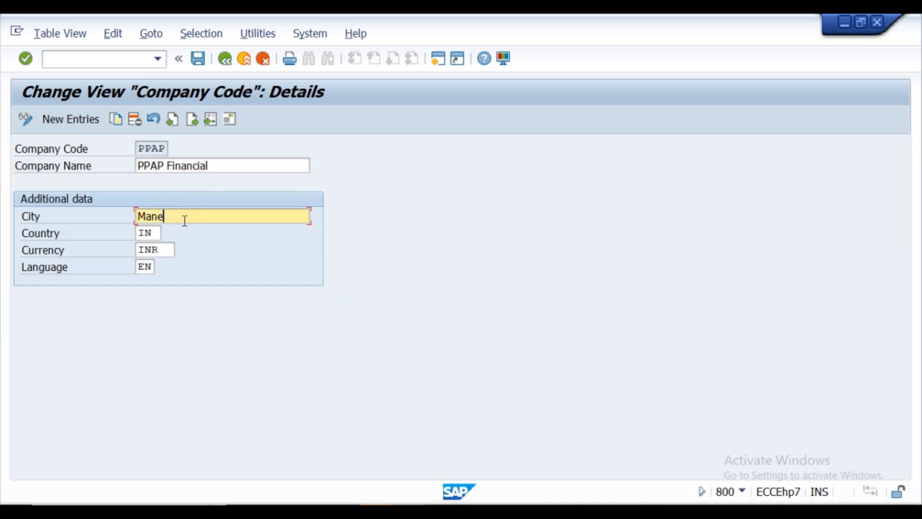
{"action": "type", "text": "noida"}
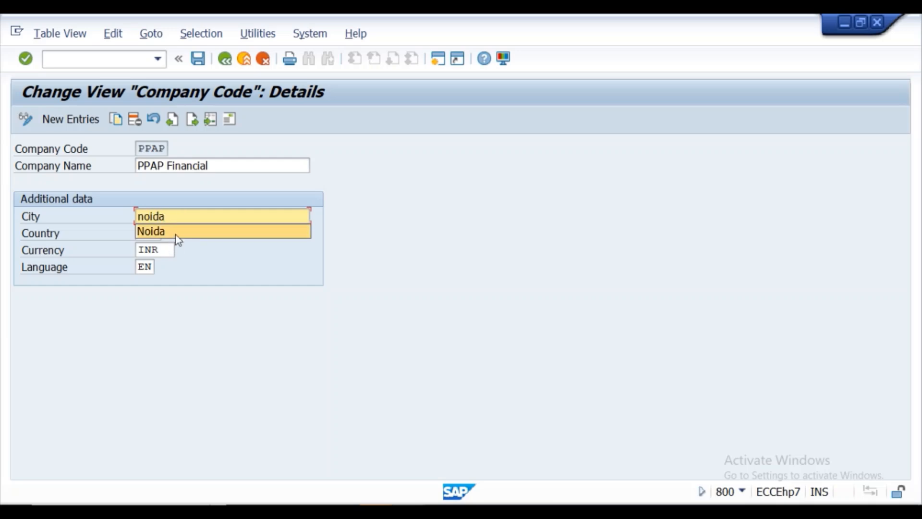
{"action": "left_click", "coordinate": [184, 232]}
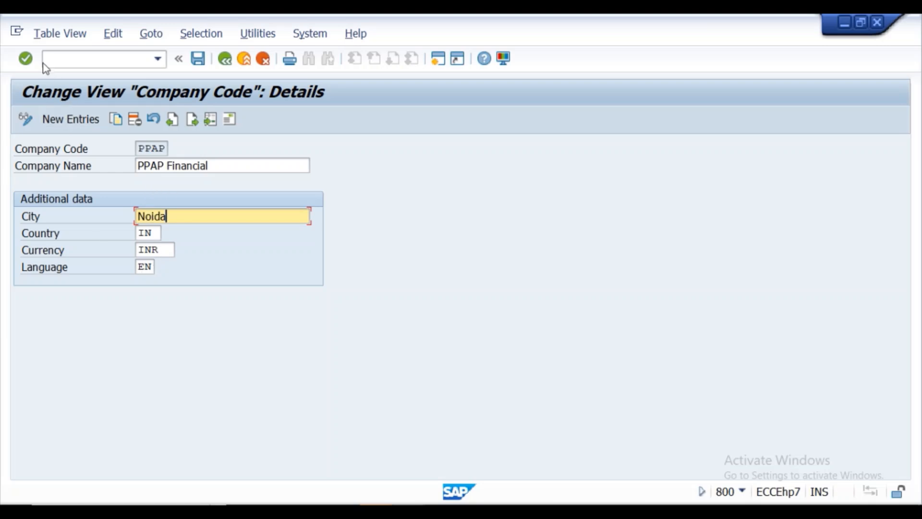
Switch to the Word document SAP MM Lecture-06 (2) and replace MMCD with PPAP in the "Select the row" instruction.
{"action": "mouse_move", "coordinate": [377, 509]}
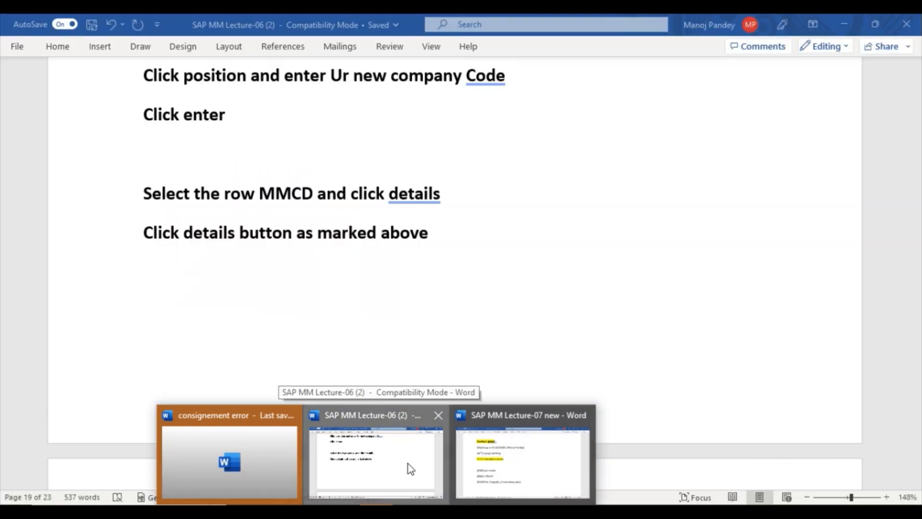
{"action": "left_click", "coordinate": [408, 470]}
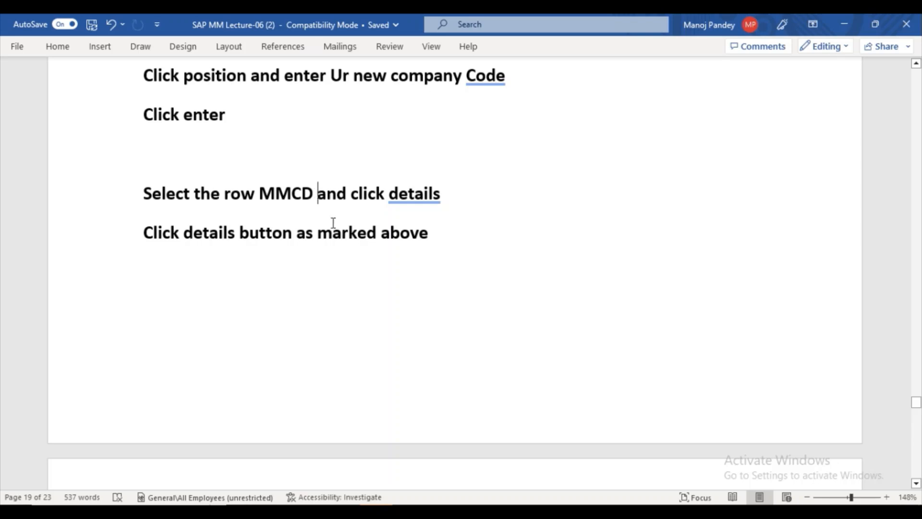
{"action": "key", "text": "BackSpace"}
{"action": "key", "text": "BackSpace"}
{"action": "key", "text": "BackSpace"}
{"action": "key", "text": "BackSpace"}
{"action": "key", "text": "BackSpace"}
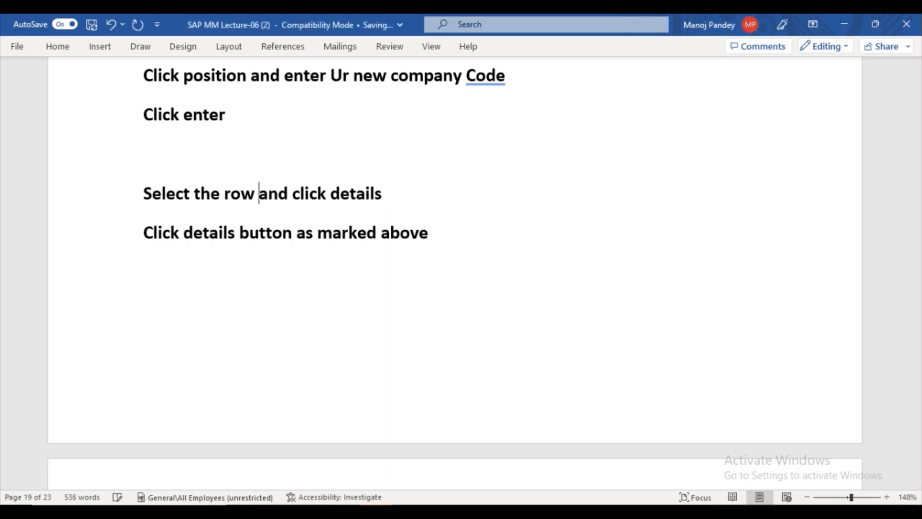
{"action": "type", "text": "PPAP"}
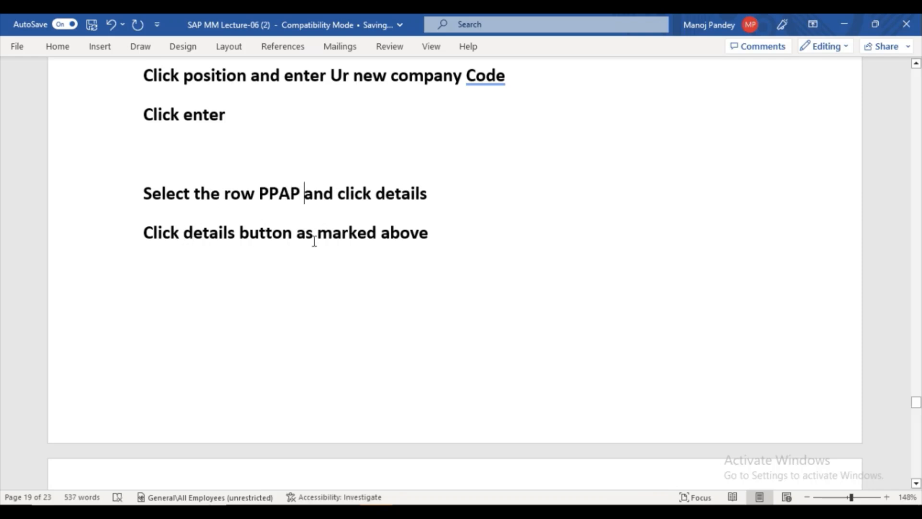
Delete the old MMCD company code details picture above "Change the data as per your new company code details".
{"action": "left_click", "coordinate": [915, 483]}
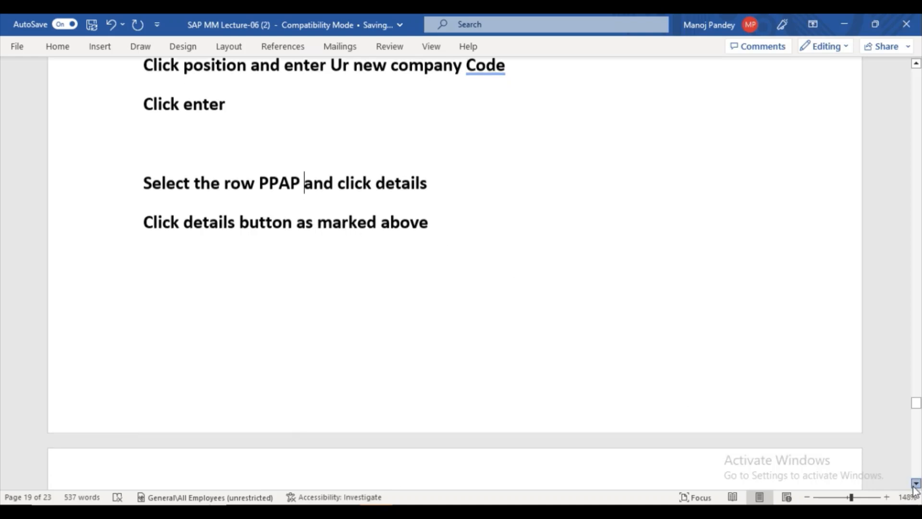
{"action": "scroll", "coordinate": [915, 484], "scroll_direction": "down", "scroll_amount": 10}
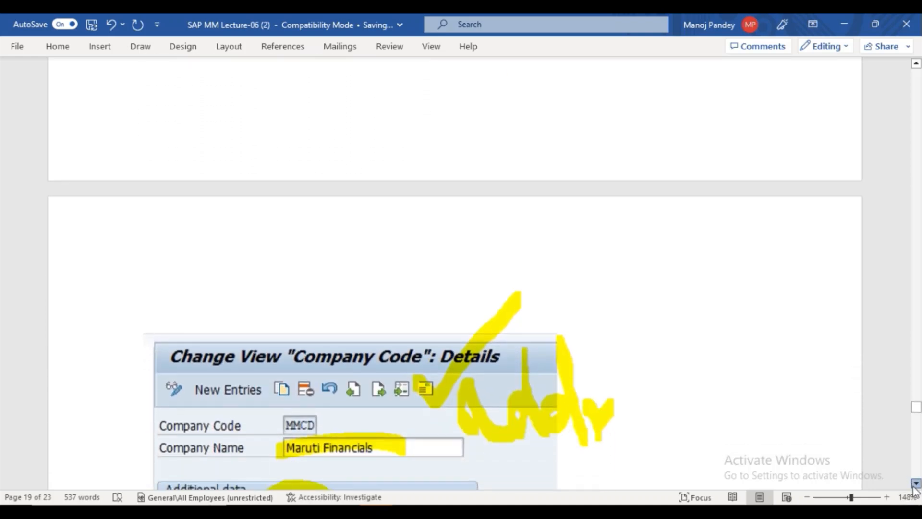
{"action": "scroll", "coordinate": [915, 485], "scroll_direction": "down", "scroll_amount": 2}
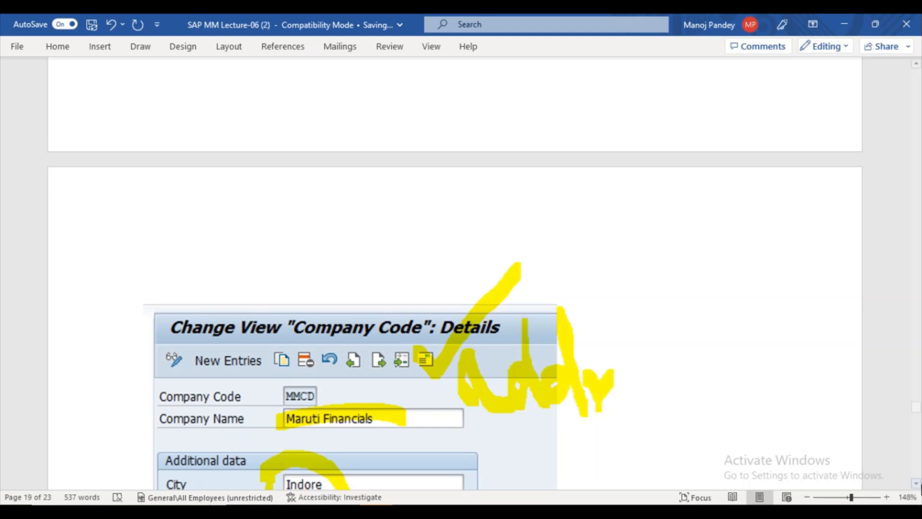
{"action": "scroll", "coordinate": [915, 484], "scroll_direction": "down", "scroll_amount": 1}
{"action": "scroll", "coordinate": [915, 484], "scroll_direction": "down", "scroll_amount": 4}
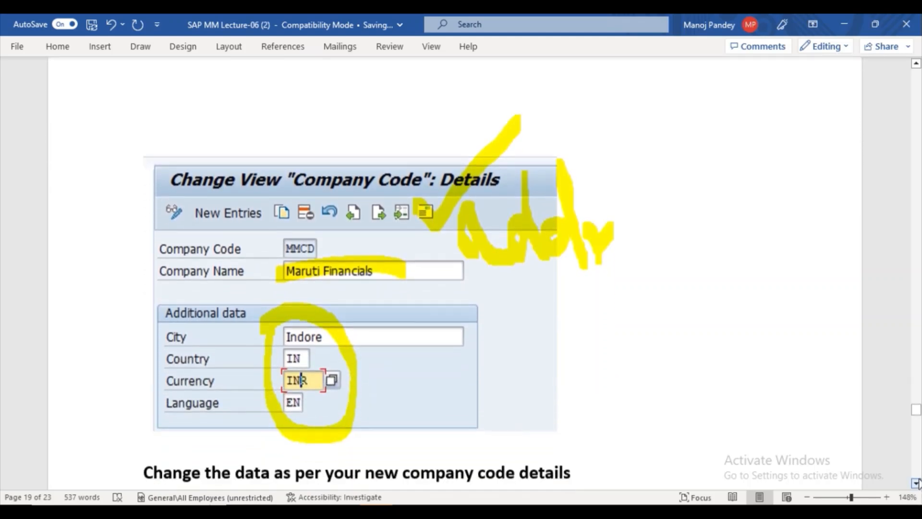
{"action": "left_click", "coordinate": [414, 337]}
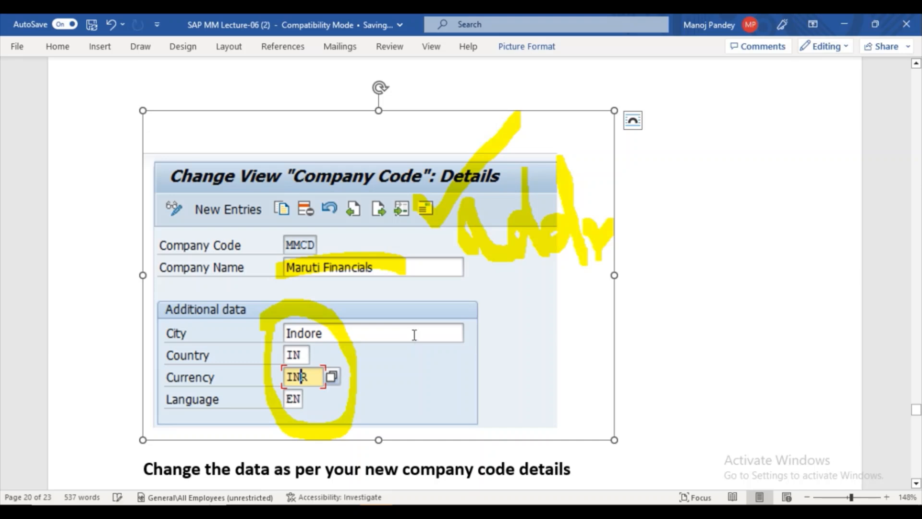
{"action": "key", "text": "Delete"}
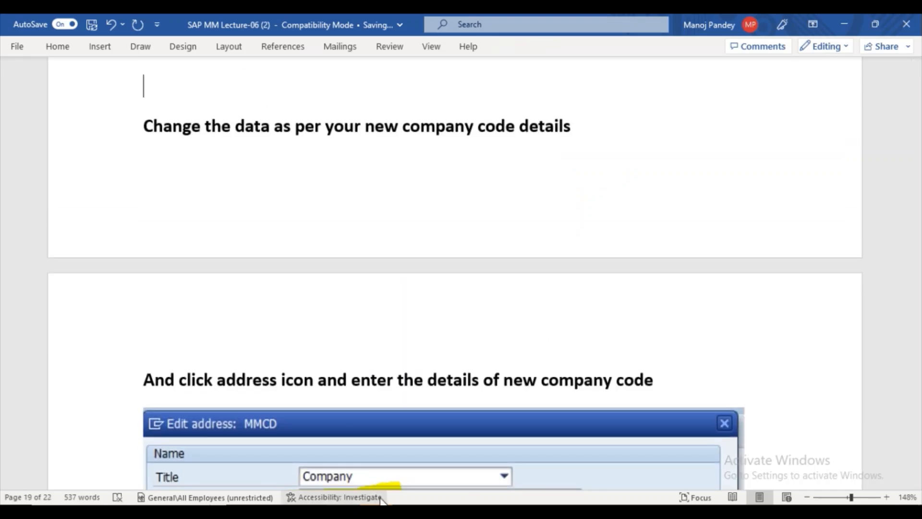
Switch to SAP, view the address data of company code PPAP and close it without changes.
{"action": "mouse_move", "coordinate": [411, 504]}
{"action": "left_click", "coordinate": [437, 473]}
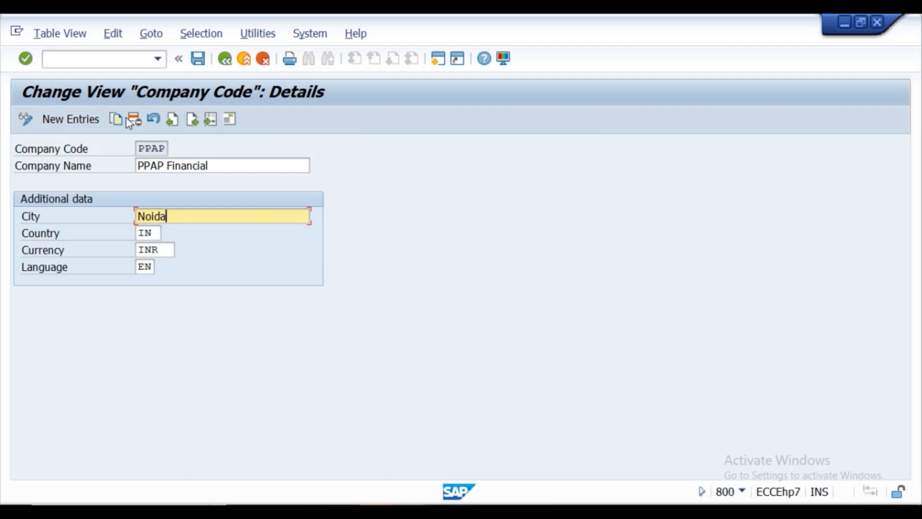
{"action": "left_click", "coordinate": [229, 120]}
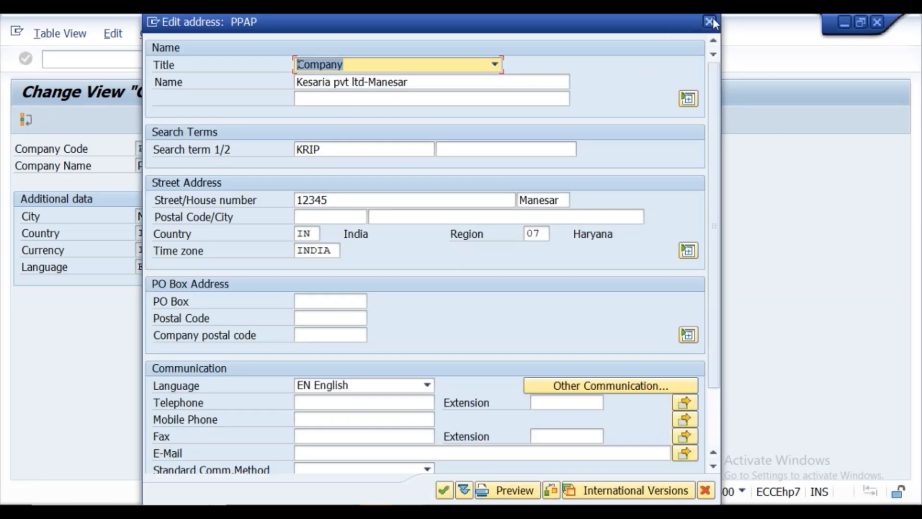
{"action": "left_click", "coordinate": [713, 19]}
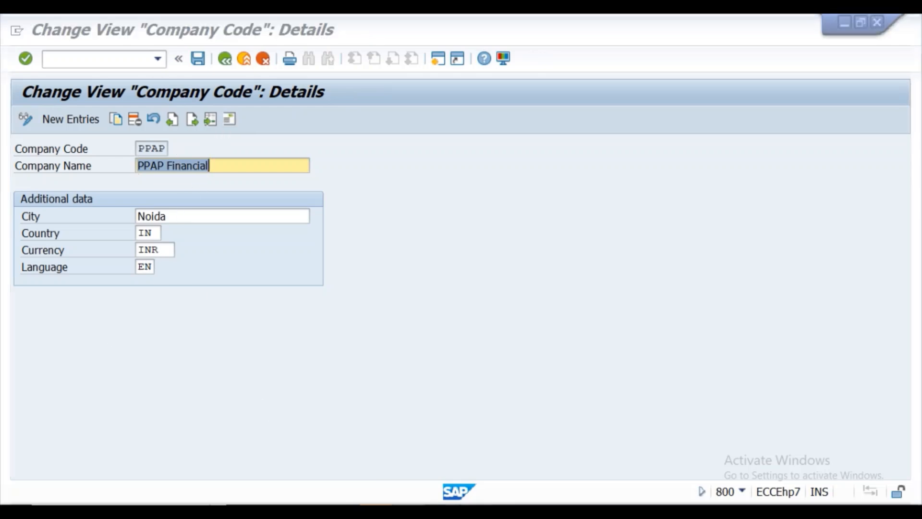
Capture the PPAP details screen in Snipping Tool and mark the address icon, company name and additional data in yellow.
{"action": "key", "text": "alt+Tab"}
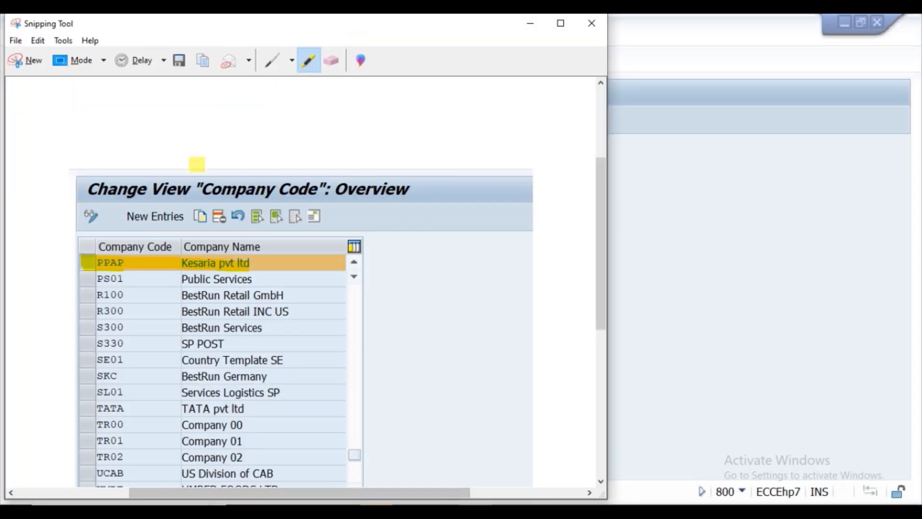
{"action": "left_click", "coordinate": [21, 62]}
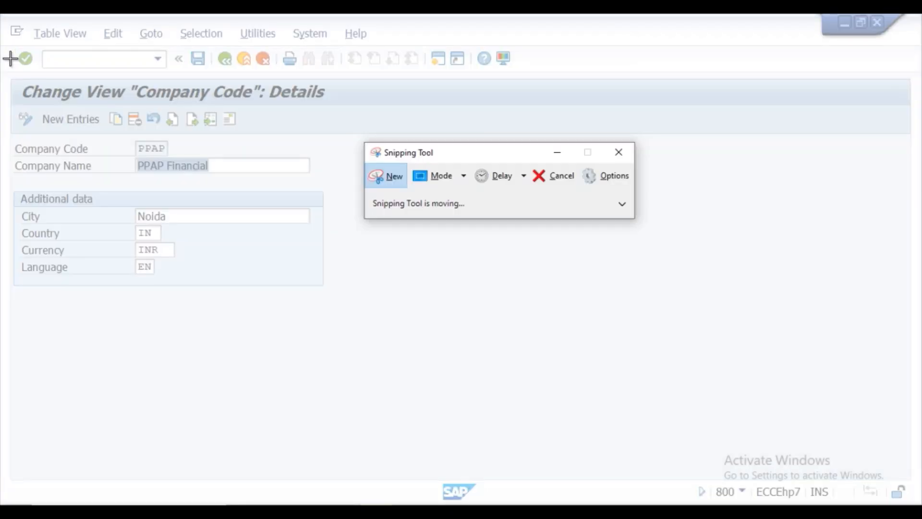
{"action": "mouse_move", "coordinate": [11, 66]}
{"action": "left_mouse_down"}
{"action": "mouse_move", "coordinate": [348, 161]}
{"action": "mouse_move", "coordinate": [396, 335]}
{"action": "left_mouse_up"}
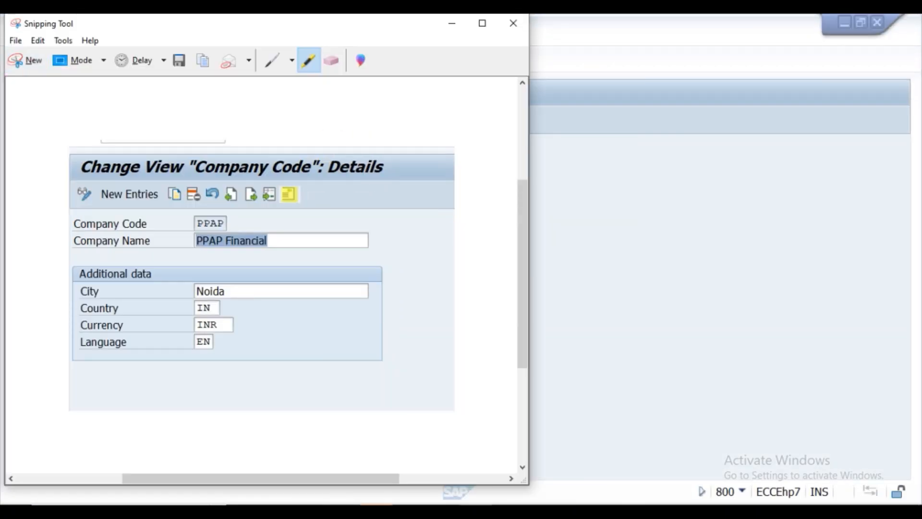
{"action": "mouse_move", "coordinate": [285, 187]}
{"action": "left_mouse_down"}
{"action": "mouse_move", "coordinate": [297, 212]}
{"action": "mouse_move", "coordinate": [356, 136]}
{"action": "left_mouse_up"}
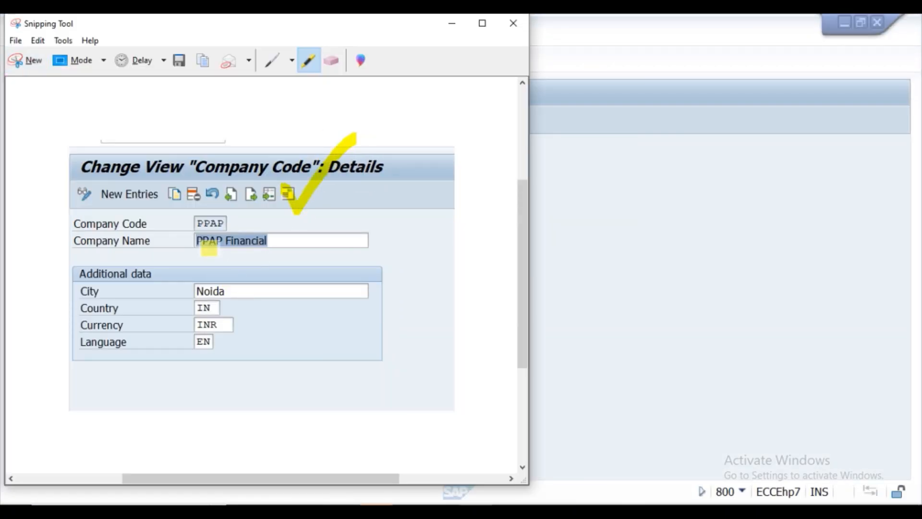
{"action": "mouse_move", "coordinate": [245, 265]}
{"action": "left_mouse_down"}
{"action": "mouse_move", "coordinate": [70, 270]}
{"action": "mouse_move", "coordinate": [98, 392]}
{"action": "mouse_move", "coordinate": [391, 343]}
{"action": "mouse_move", "coordinate": [272, 261]}
{"action": "mouse_move", "coordinate": [268, 241]}
{"action": "mouse_move", "coordinate": [326, 229]}
{"action": "left_mouse_up"}
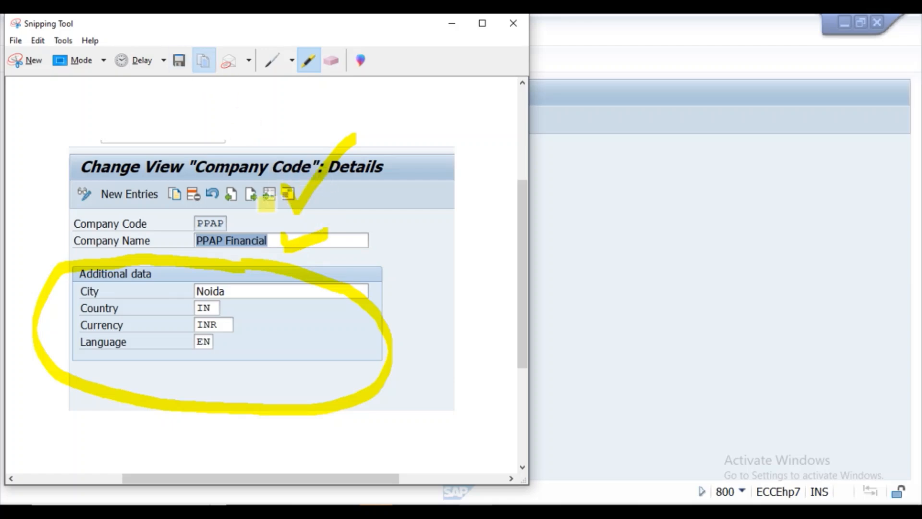
Switch to the Word document and paste the marked PPAP details snip above "Change the data as per your new company code details".
{"action": "mouse_move", "coordinate": [376, 502]}
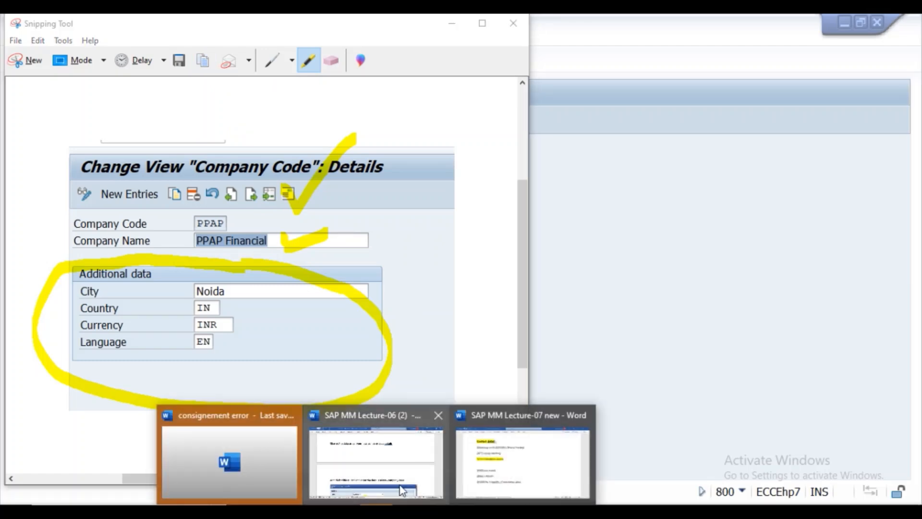
{"action": "left_click", "coordinate": [401, 475]}
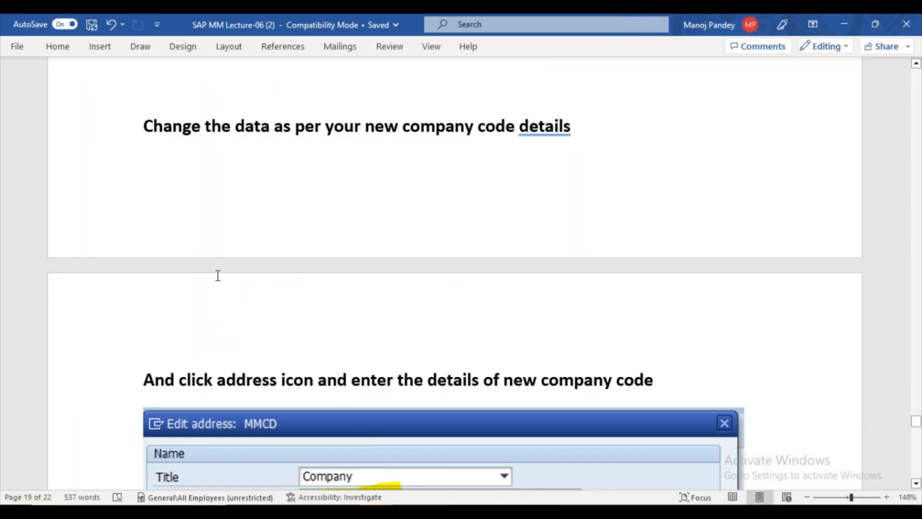
{"action": "key", "text": "ctrl+v"}
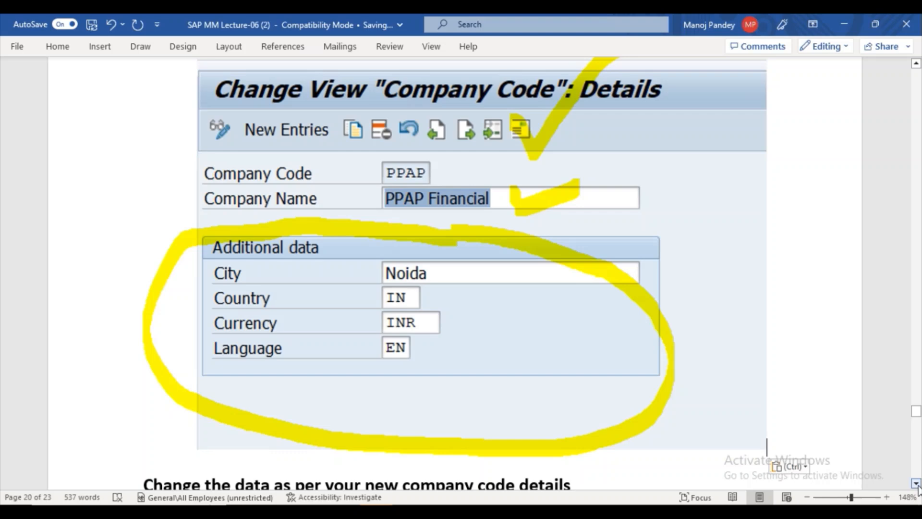
Delete the old MMCD edit address picture above "Click enter and save.".
{"action": "left_click", "coordinate": [916, 484]}
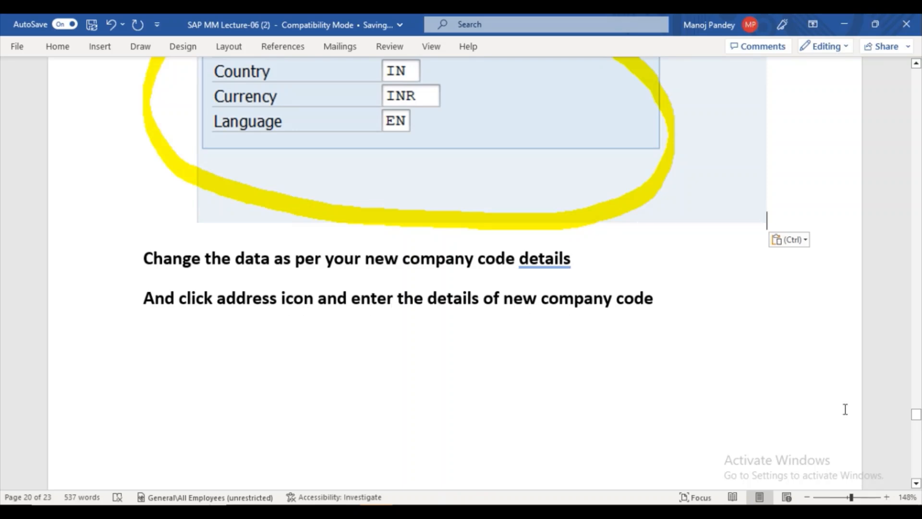
{"action": "left_click", "coordinate": [917, 483]}
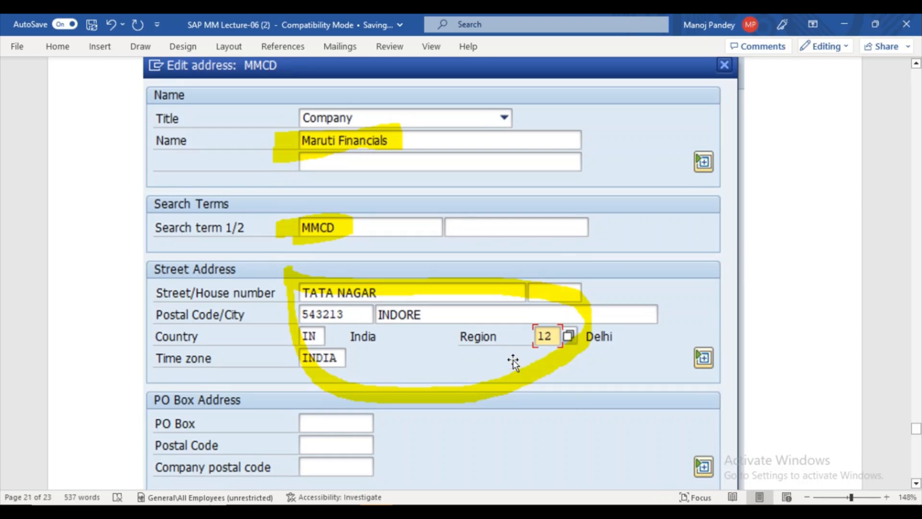
{"action": "left_click", "coordinate": [513, 359]}
{"action": "key", "text": "Delete"}
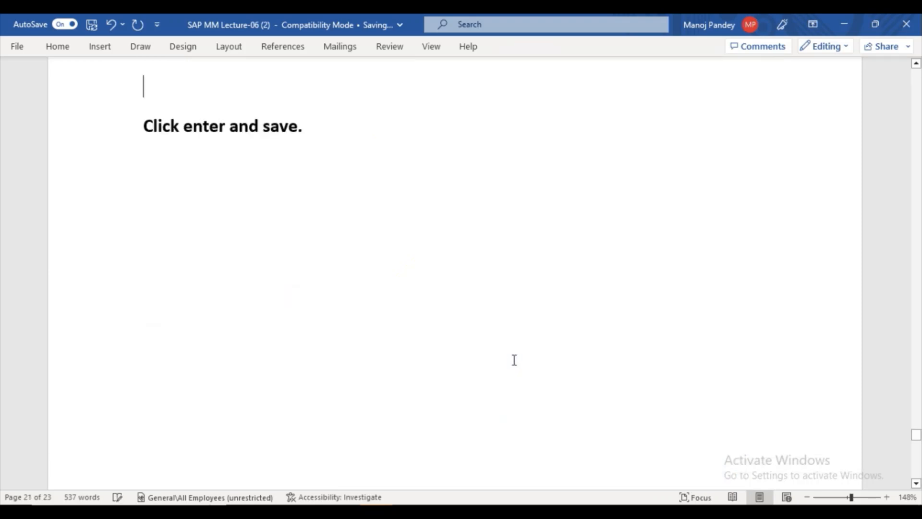
Switch to SAP, open the address data of company code PPAP and replace the company name with PPAP Pvt Ltd.
{"action": "mouse_move", "coordinate": [436, 496]}
{"action": "left_click", "coordinate": [470, 467]}
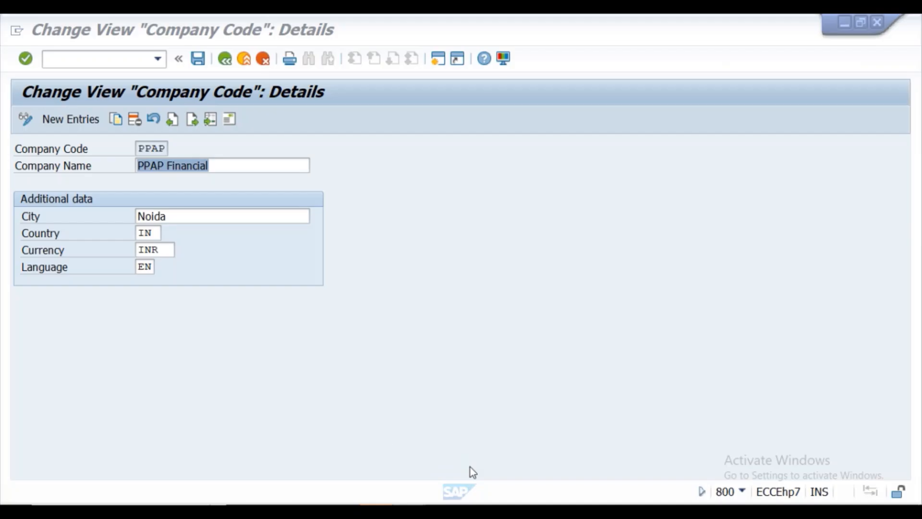
{"action": "left_click", "coordinate": [231, 120]}
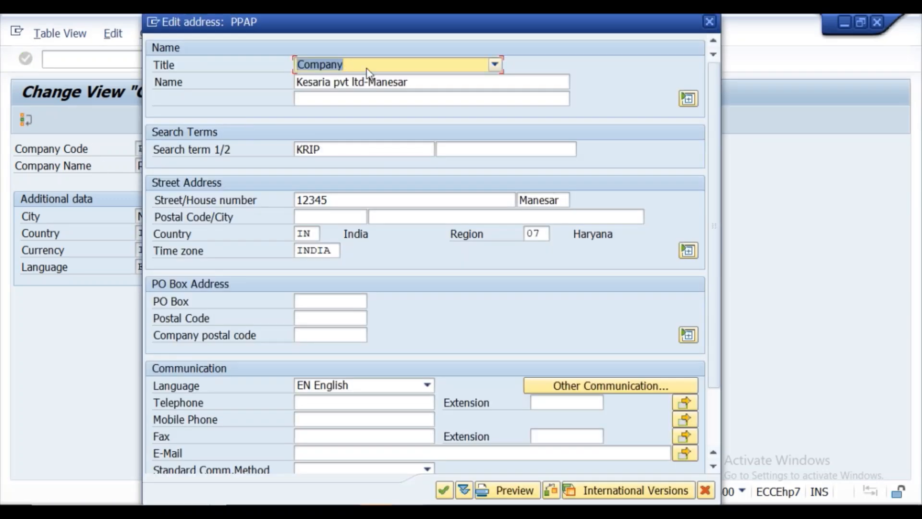
{"action": "left_click", "coordinate": [417, 84]}
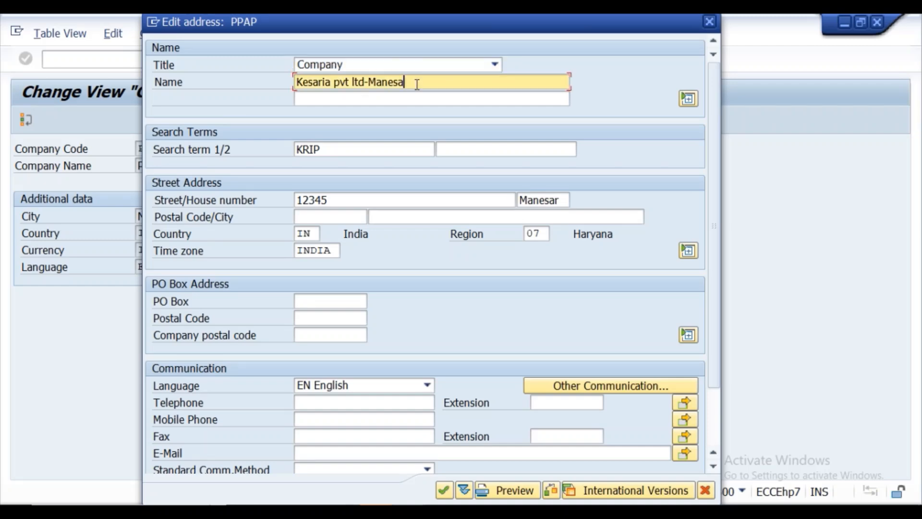
{"action": "key", "text": "BackSpace"}
{"action": "key", "text": "BackSpace"}
{"action": "key", "text": "BackSpace"}
{"action": "key", "text": "BackSpace"}
{"action": "key", "text": "BackSpace"}
{"action": "key", "text": "BackSpace"}
{"action": "key", "text": "BackSpace"}
{"action": "key", "text": "BackSpace"}
{"action": "key", "text": "BackSpace"}
{"action": "key", "text": "BackSpace"}
{"action": "key", "text": "BackSpace"}
{"action": "key", "text": "BackSpace"}
{"action": "key", "text": "BackSpace"}
{"action": "key", "text": "BackSpace"}
{"action": "key", "text": "BackSpace"}
{"action": "key", "text": "BackSpace"}
{"action": "key", "text": "BackSpace"}
{"action": "key", "text": "BackSpace"}
{"action": "key", "text": "BackSpace"}
{"action": "key", "text": "BackSpace"}
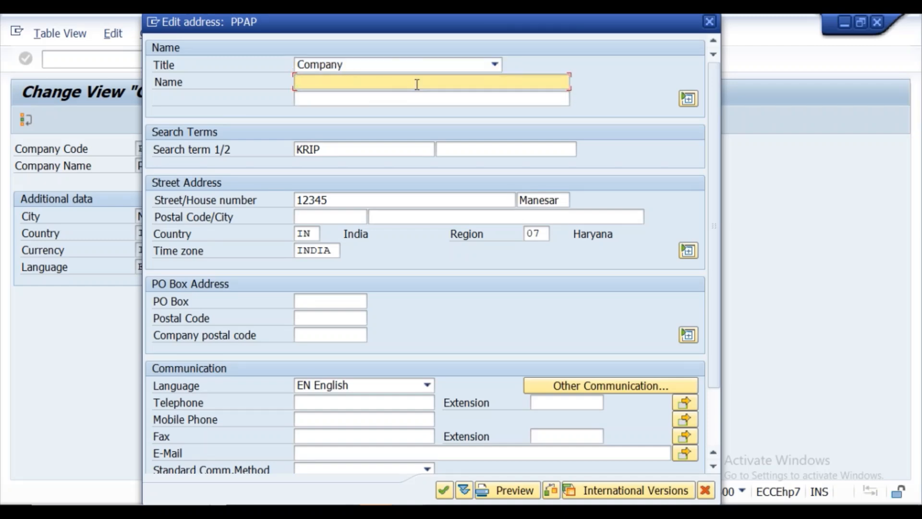
{"action": "key", "text": "BackSpace"}
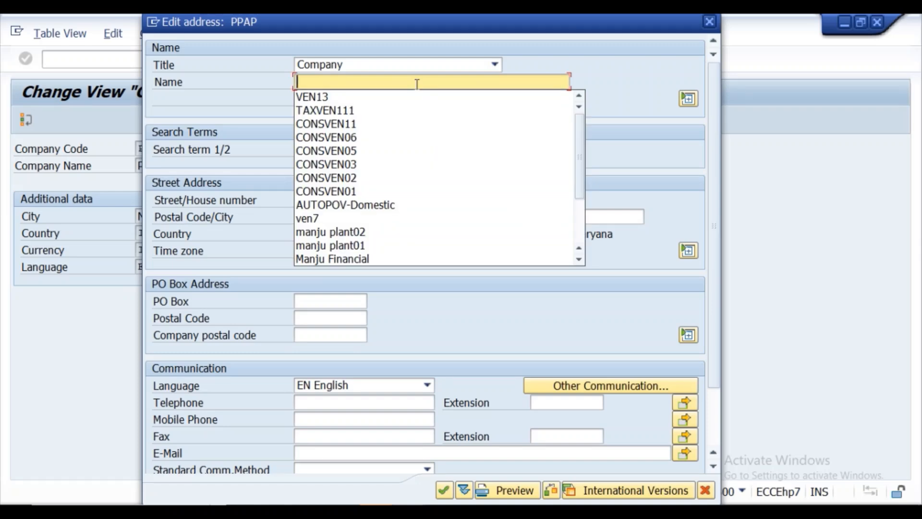
{"action": "type", "text": "P"}
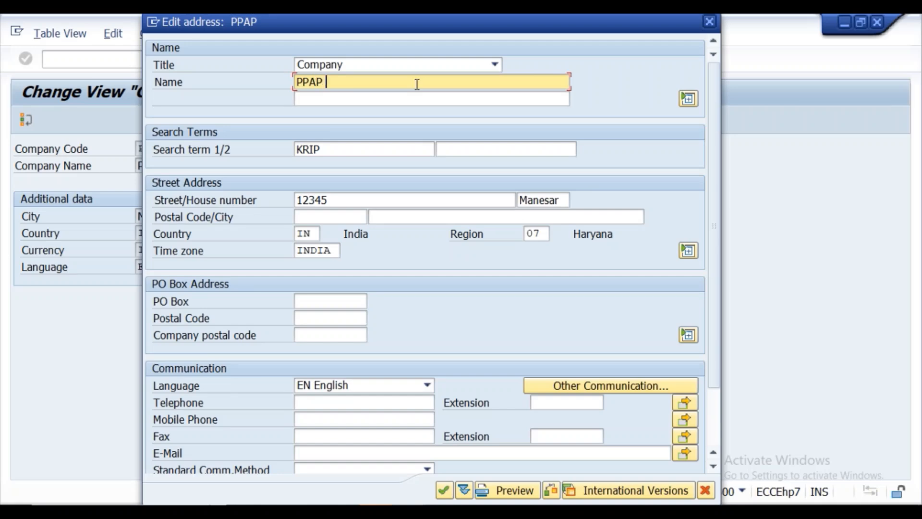
{"action": "type", "text": "PAP Pvt Ltd"}
Replace the first search term in the PPAP address data with PPAP.
{"action": "left_click", "coordinate": [366, 153]}
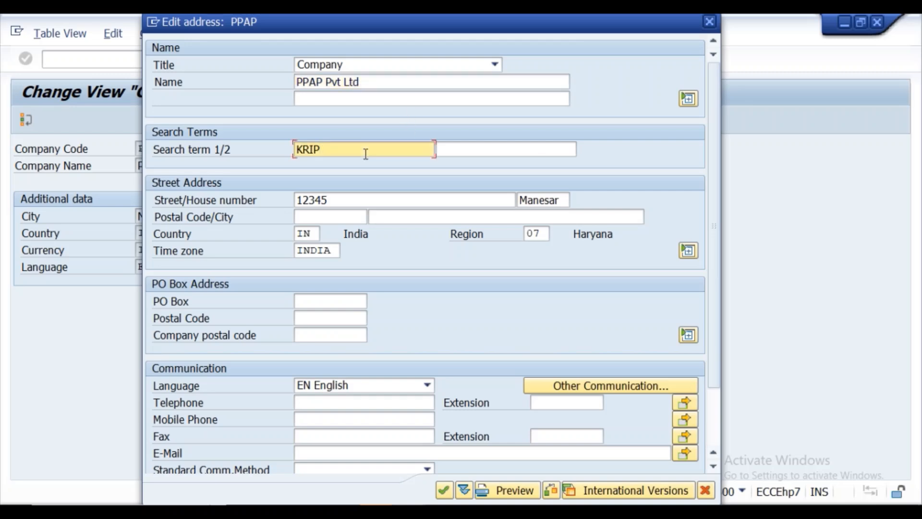
{"action": "key", "text": "BackSpace"}
{"action": "key", "text": "BackSpace"}
{"action": "key", "text": "BackSpace"}
{"action": "key", "text": "BackSpace"}
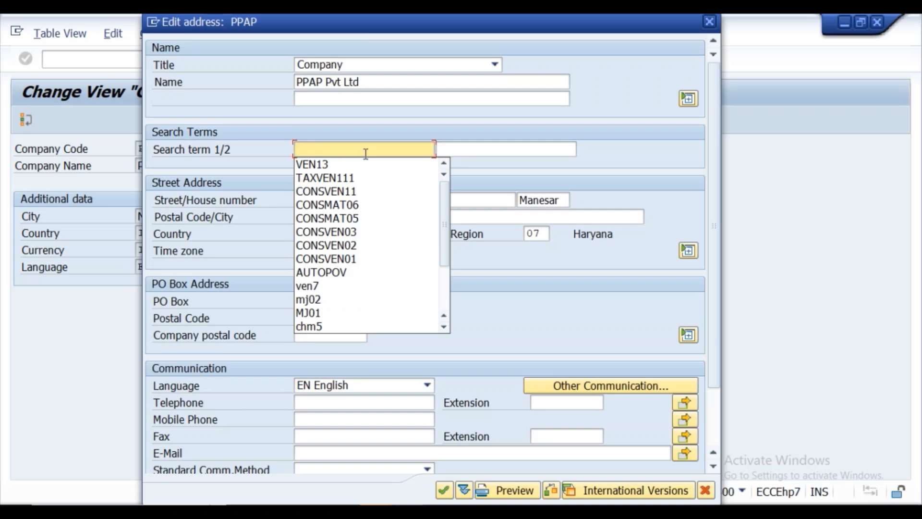
{"action": "type", "text": "PPAP"}
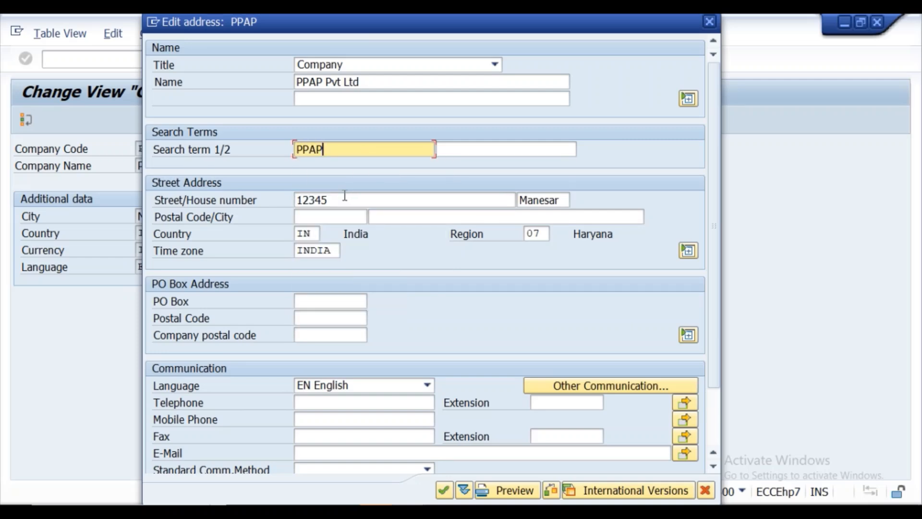
Replace the house number entry in the street address with NOIDA.
{"action": "left_click", "coordinate": [345, 196]}
{"action": "left_click", "coordinate": [557, 201]}
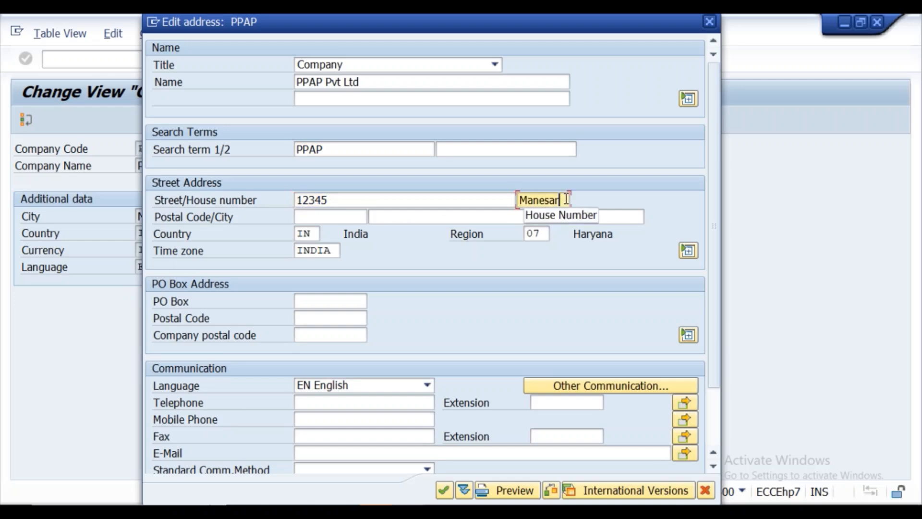
{"action": "key", "text": "BackSpace"}
{"action": "key", "text": "BackSpace"}
{"action": "key", "text": "BackSpace"}
{"action": "key", "text": "BackSpace"}
{"action": "key", "text": "BackSpace"}
{"action": "key", "text": "BackSpace"}
{"action": "key", "text": "BackSpace"}
{"action": "type", "text": "NOIDA"}
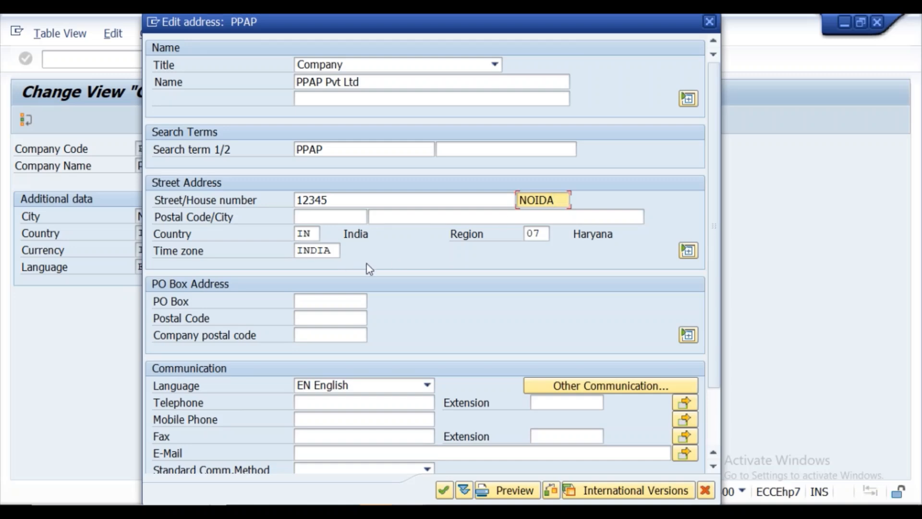
Set the address region to UP (Uttat Pradesh) from the list of regions and confirm the address data.
{"action": "left_click", "coordinate": [547, 234]}
{"action": "key", "text": "Return"}
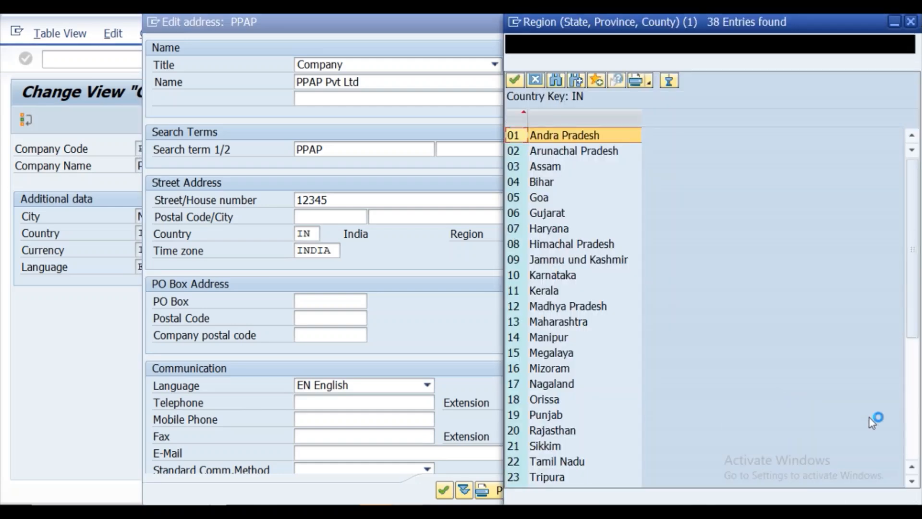
{"action": "left_click_drag", "start_coordinate": [913, 206], "coordinate": [909, 331]}
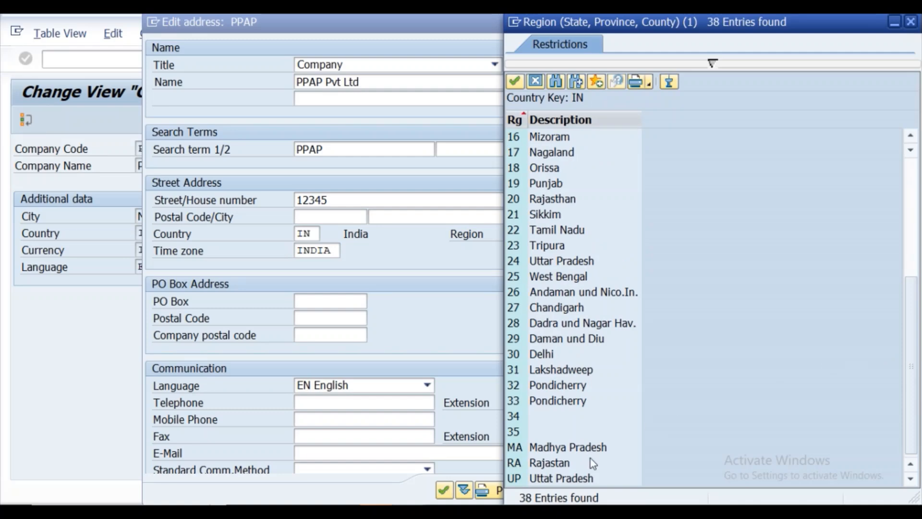
{"action": "double_click", "coordinate": [563, 477]}
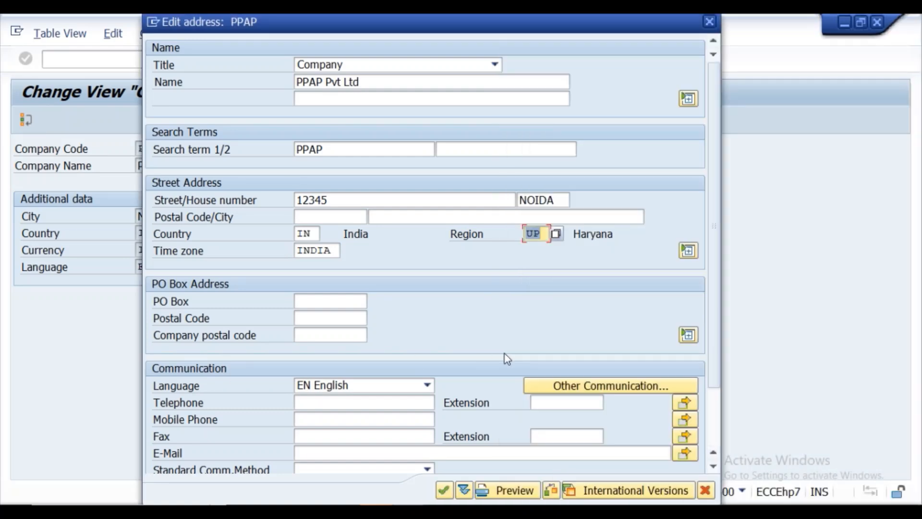
{"action": "left_click", "coordinate": [438, 491]}
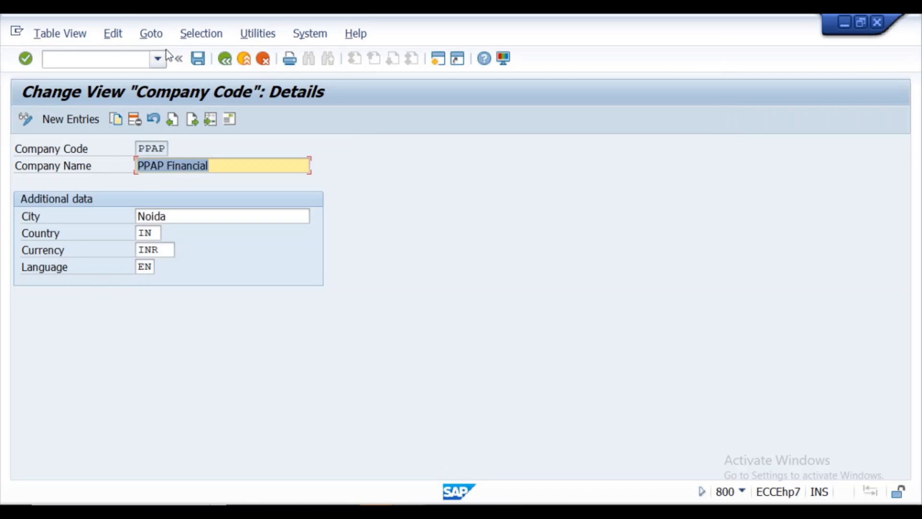
Capture the PPAP edit address window in Snipping Tool and highlight the name, search term and street address in yellow.
{"action": "left_click", "coordinate": [201, 62]}
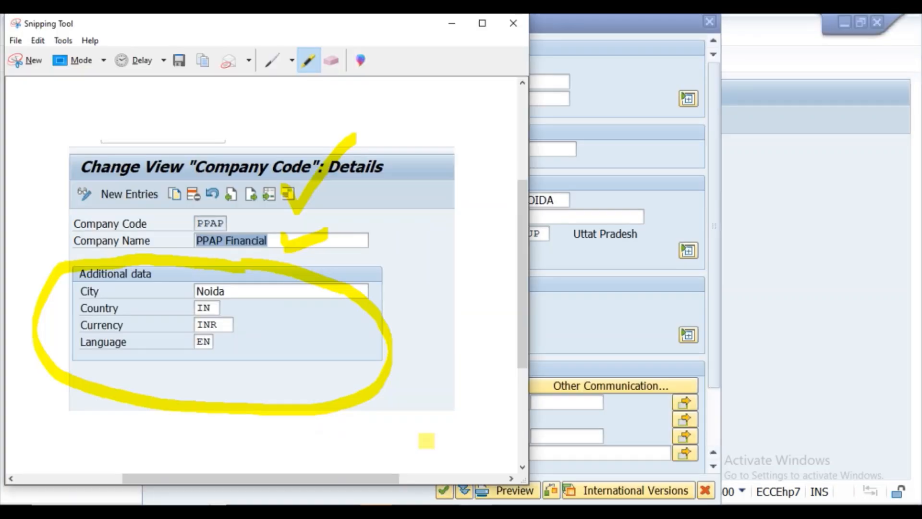
{"action": "left_click", "coordinate": [27, 70]}
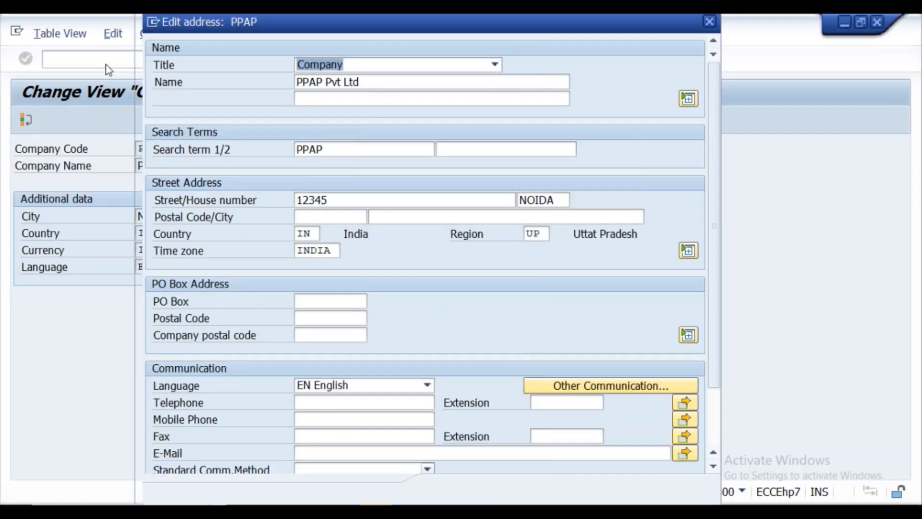
{"action": "mouse_move", "coordinate": [145, 32]}
{"action": "left_mouse_down"}
{"action": "mouse_move", "coordinate": [718, 424]}
{"action": "mouse_move", "coordinate": [722, 472]}
{"action": "mouse_move", "coordinate": [740, 495]}
{"action": "left_mouse_up"}
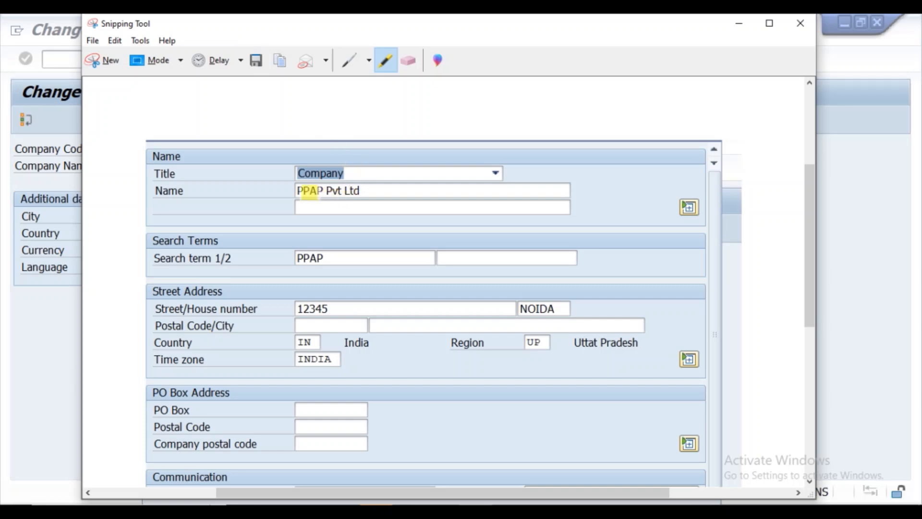
{"action": "left_click_drag", "start_coordinate": [297, 192], "coordinate": [447, 191]}
{"action": "left_click_drag", "start_coordinate": [291, 256], "coordinate": [368, 255]}
{"action": "mouse_move", "coordinate": [574, 286]}
{"action": "left_mouse_down"}
{"action": "mouse_move", "coordinate": [393, 251]}
{"action": "mouse_move", "coordinate": [300, 412]}
{"action": "mouse_move", "coordinate": [615, 370]}
{"action": "mouse_move", "coordinate": [559, 286]}
{"action": "mouse_move", "coordinate": [567, 289]}
{"action": "left_mouse_up"}
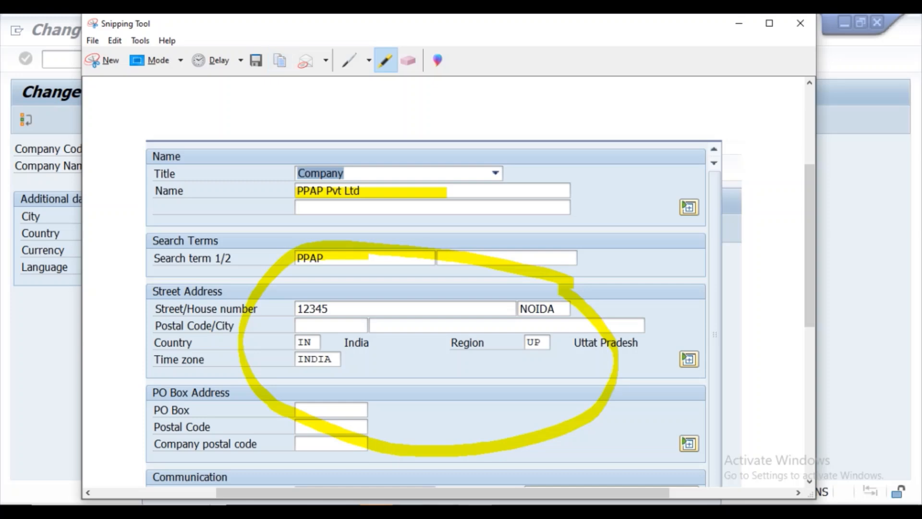
Switch to the Word document and paste the marked PPAP address snip above "Click enter and save.".
{"action": "left_click", "coordinate": [379, 470]}
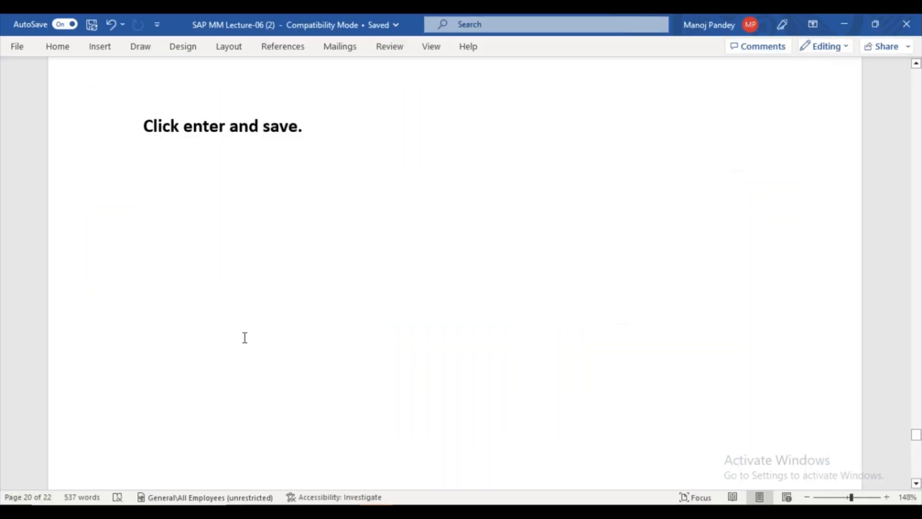
{"action": "key", "text": "ctrl+v"}
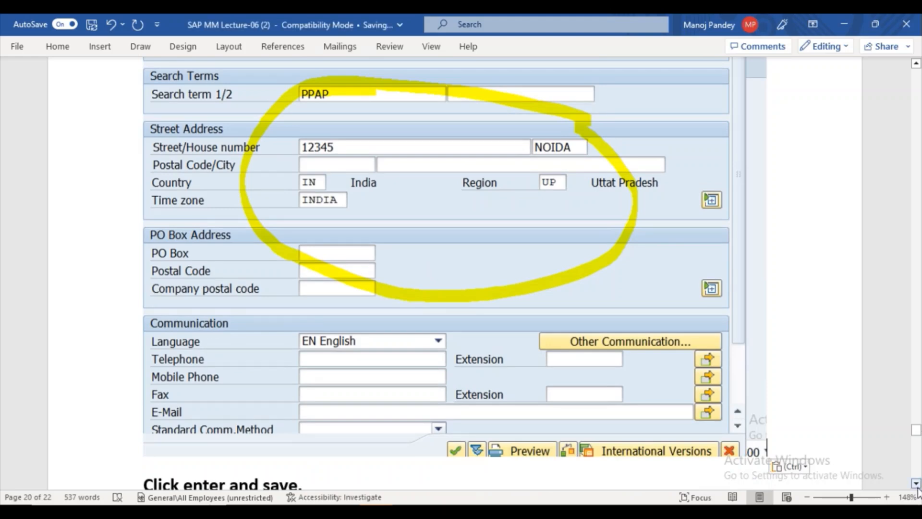
Delete the old MMCD company code details picture above "Click save".
{"action": "scroll", "coordinate": [918, 489], "scroll_direction": "down", "scroll_amount": 4}
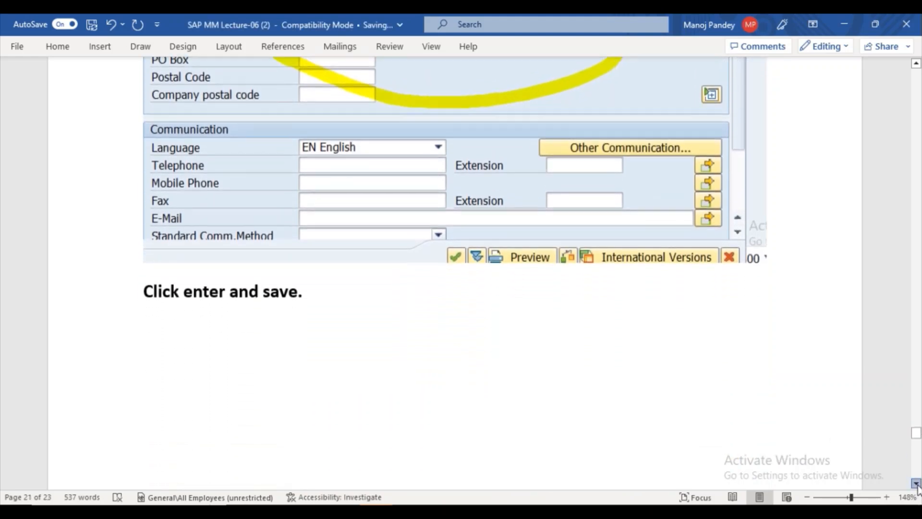
{"action": "scroll", "coordinate": [918, 485], "scroll_direction": "down", "scroll_amount": 7}
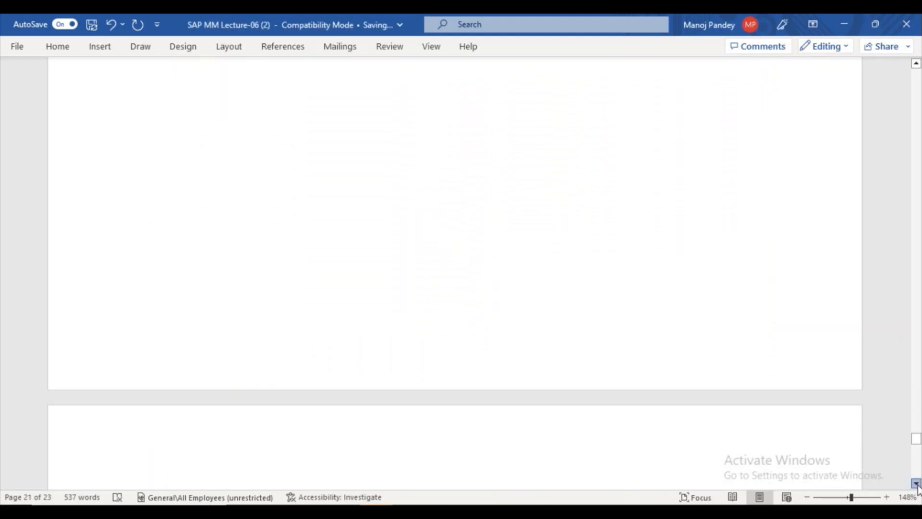
{"action": "scroll", "coordinate": [917, 485], "scroll_direction": "down", "scroll_amount": 7}
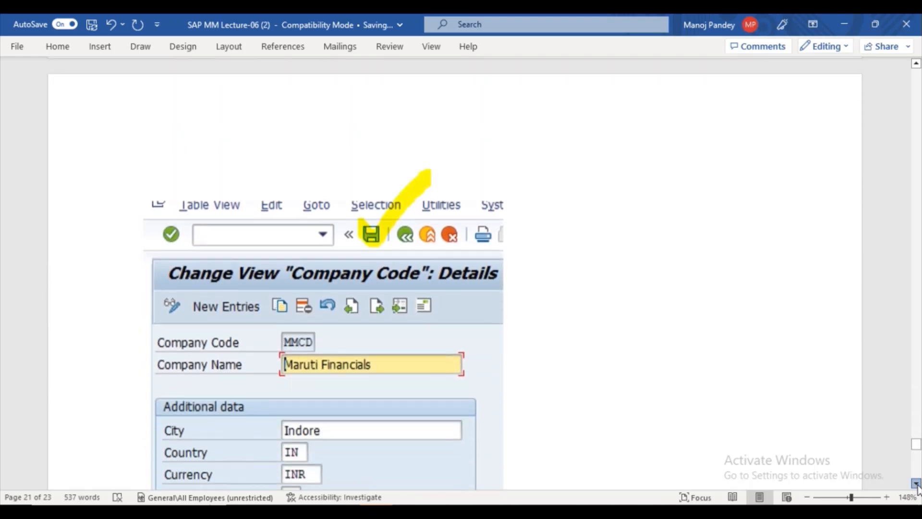
{"action": "scroll", "coordinate": [918, 485], "scroll_direction": "down", "scroll_amount": 3}
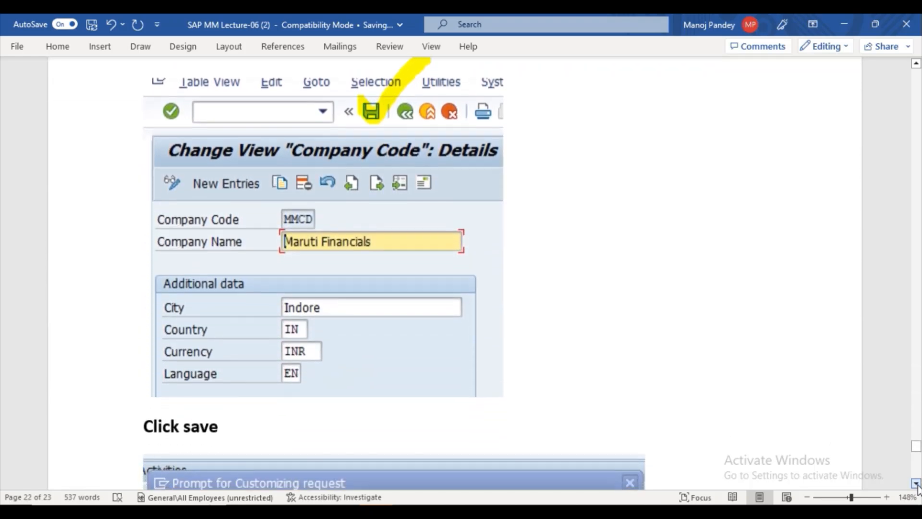
{"action": "scroll", "coordinate": [917, 485], "scroll_direction": "down", "scroll_amount": 4}
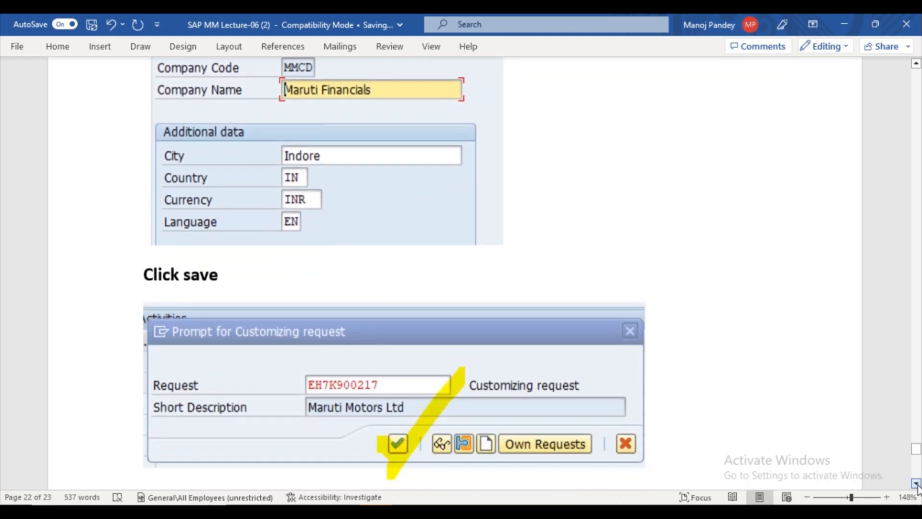
{"action": "scroll", "coordinate": [918, 71], "scroll_direction": "up", "scroll_amount": 3}
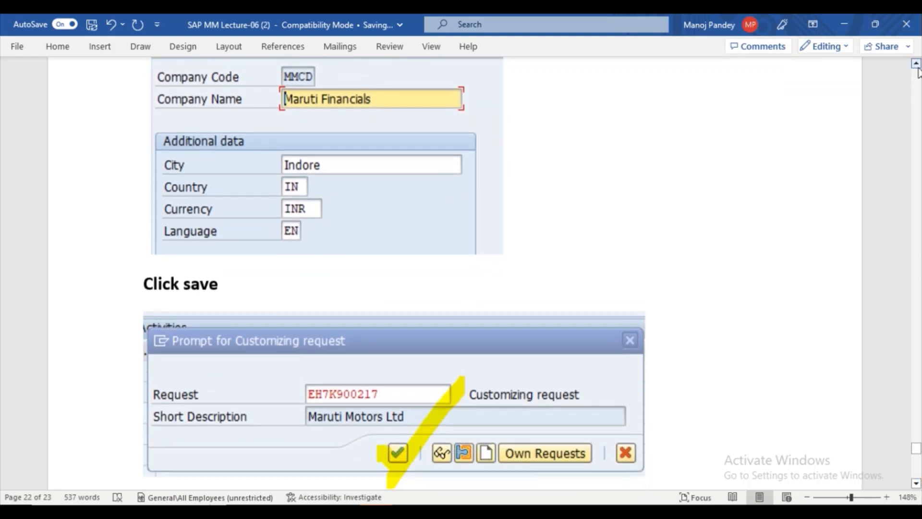
{"action": "scroll", "coordinate": [918, 71], "scroll_direction": "up", "scroll_amount": 4}
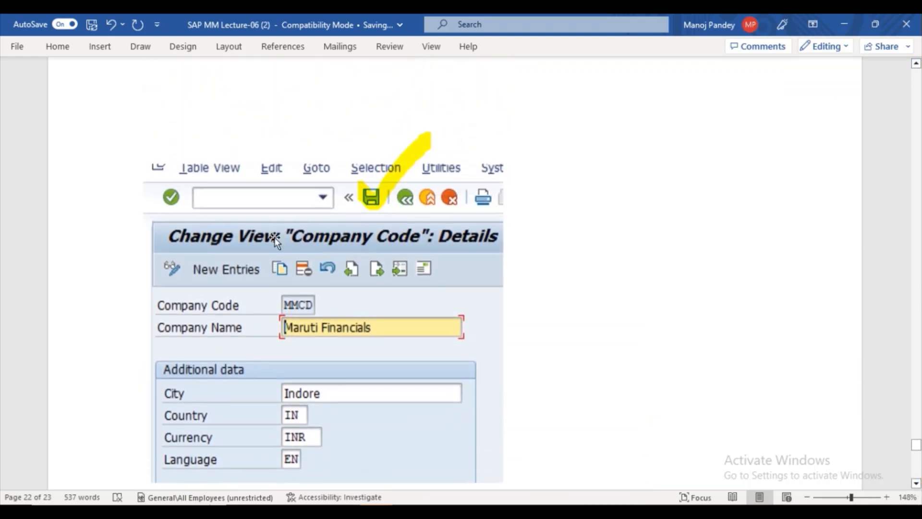
{"action": "left_click", "coordinate": [267, 273]}
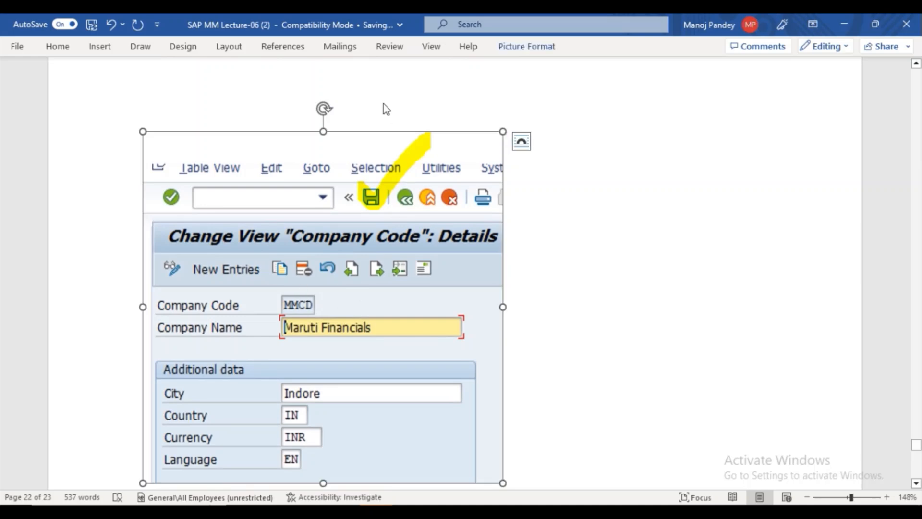
{"action": "key", "text": "Delete"}
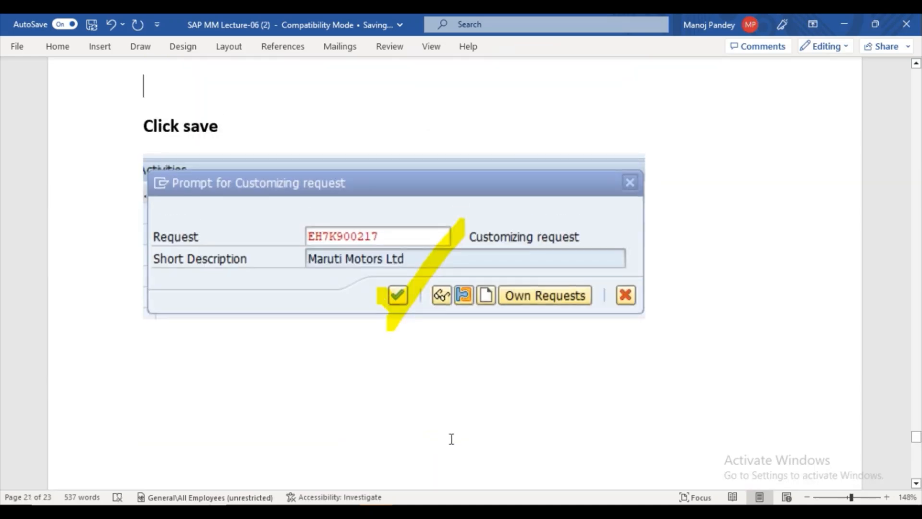
Switch back to SAP, confirm the PPAP address data and save the company code details.
{"action": "left_click", "coordinate": [409, 511]}
{"action": "left_click", "coordinate": [467, 462]}
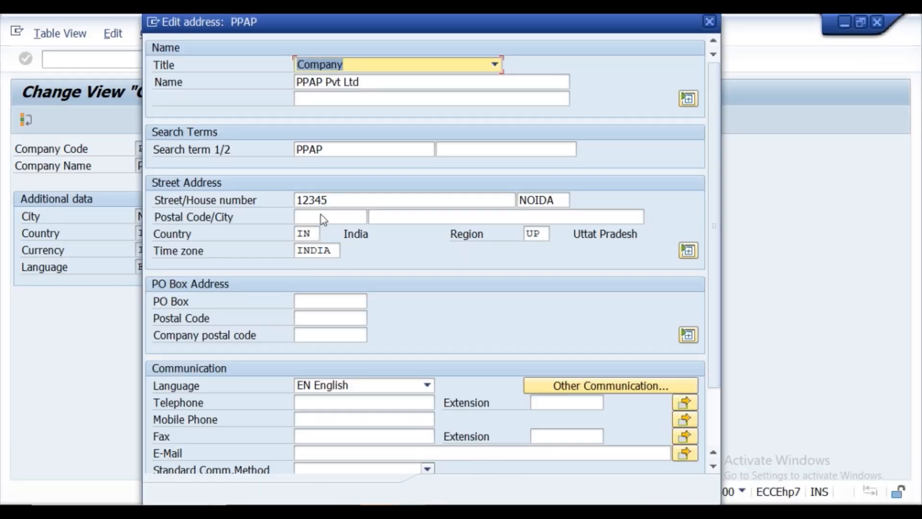
{"action": "left_click", "coordinate": [443, 491]}
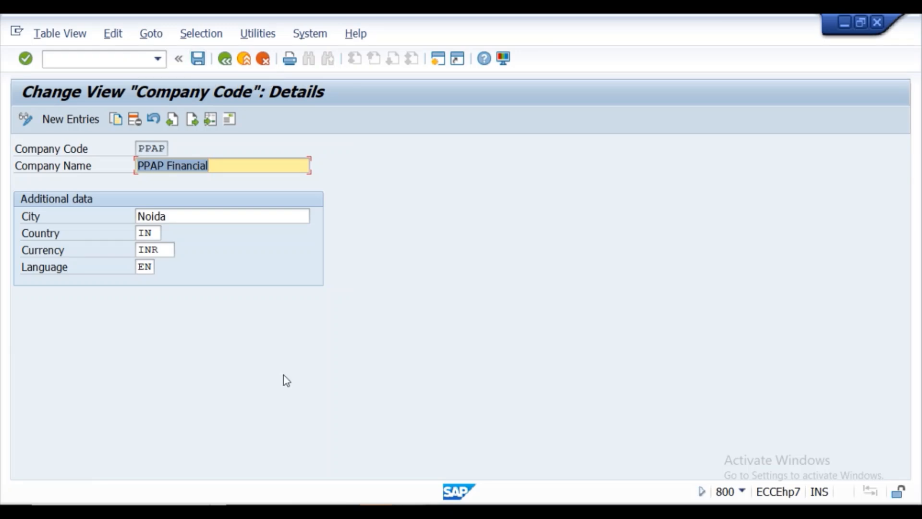
{"action": "left_click", "coordinate": [198, 59]}
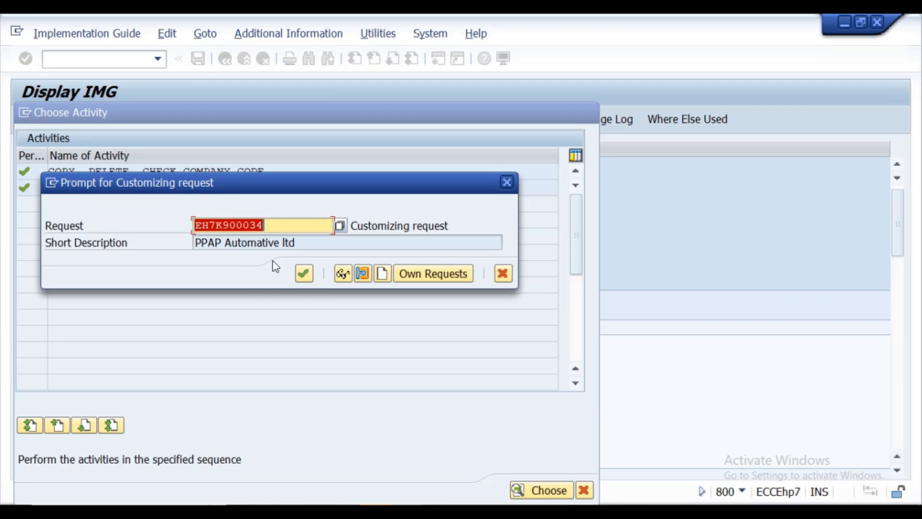
Capture the customizing request prompt in Snipping Tool with its green check marked in yellow, and take the copied snip to the Word document.
{"action": "left_click", "coordinate": [412, 511]}
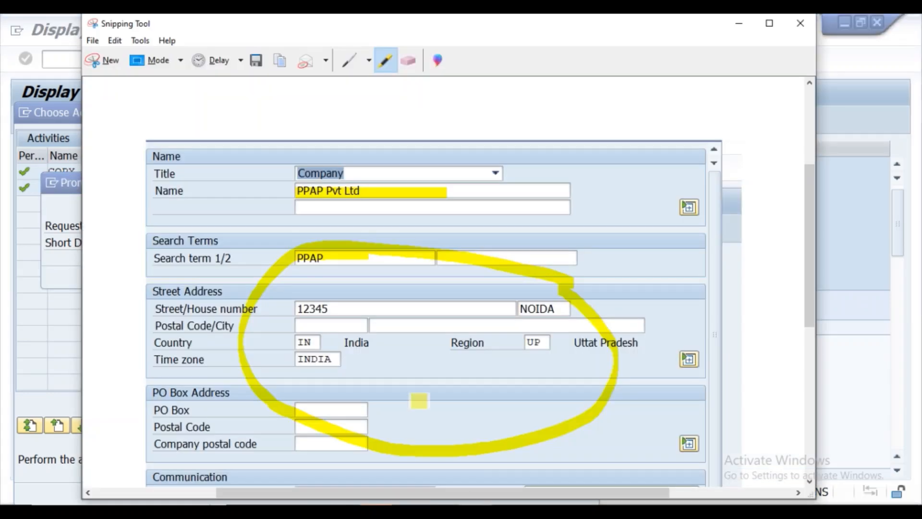
{"action": "left_click", "coordinate": [95, 61]}
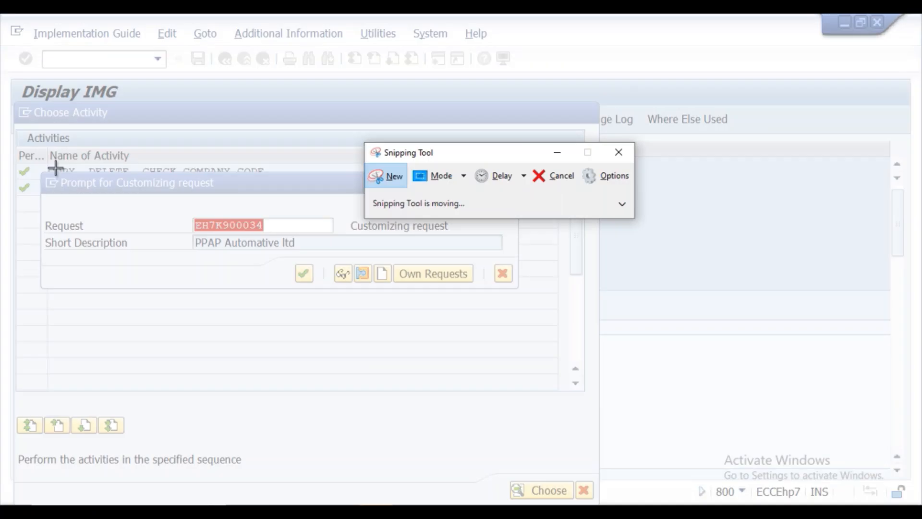
{"action": "left_click_drag", "start_coordinate": [43, 176], "coordinate": [543, 301]}
{"action": "mouse_move", "coordinate": [329, 269]}
{"action": "left_mouse_down"}
{"action": "mouse_move", "coordinate": [331, 278]}
{"action": "mouse_move", "coordinate": [378, 238]}
{"action": "left_mouse_up"}
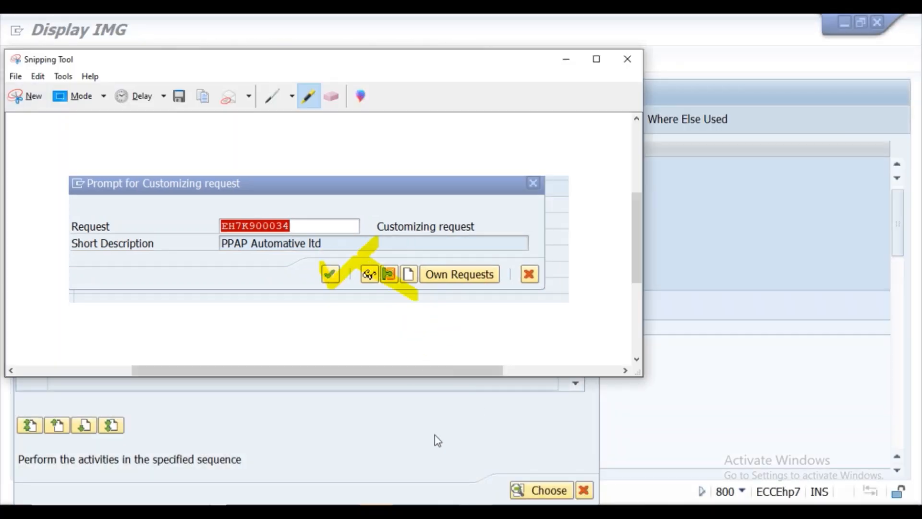
{"action": "left_click", "coordinate": [208, 102]}
{"action": "left_click", "coordinate": [396, 477]}
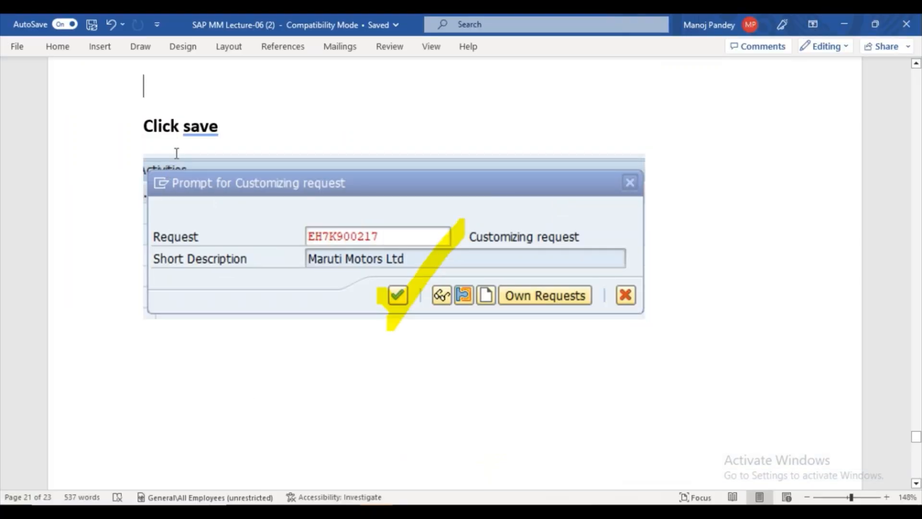
{"action": "key", "text": "ctrl+v"}
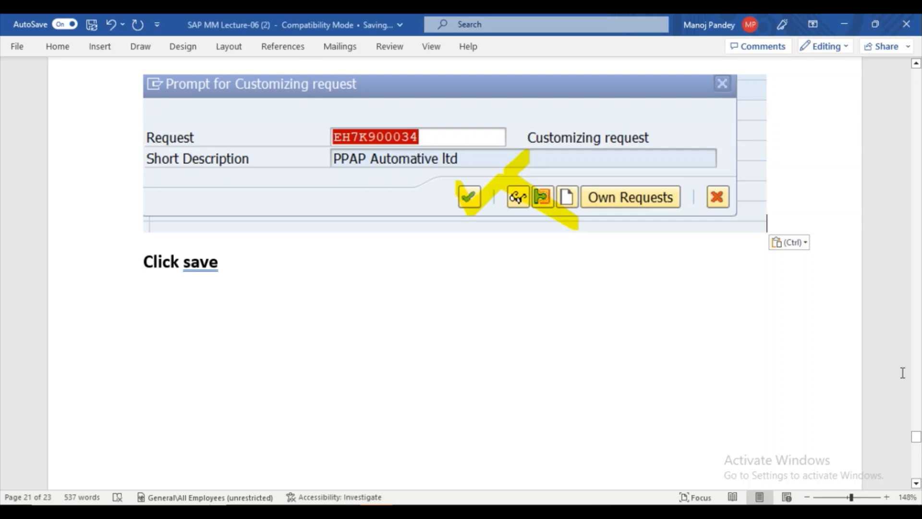
{"action": "left_click", "coordinate": [916, 483]}
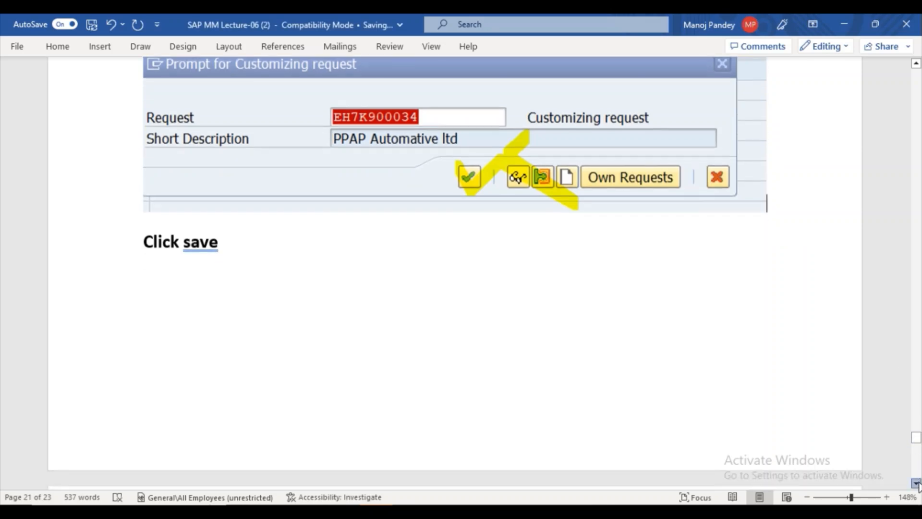
{"action": "left_click", "coordinate": [916, 484]}
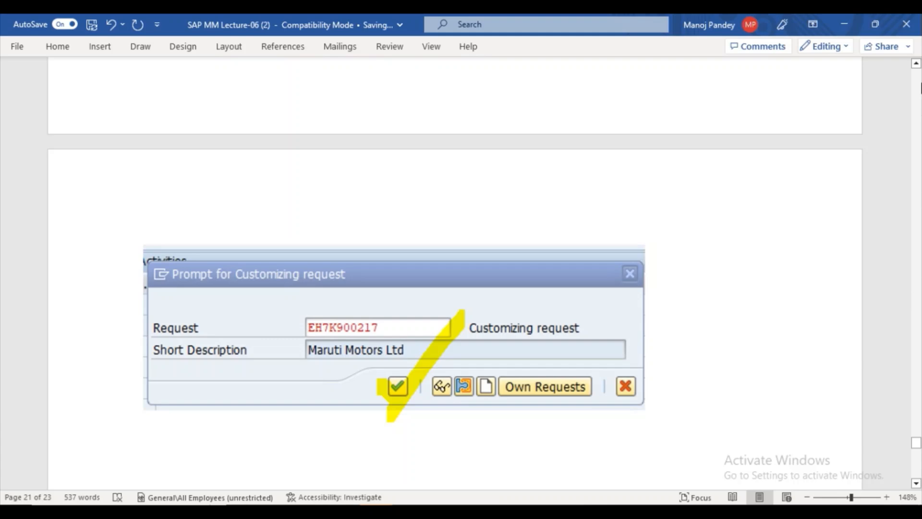
{"action": "left_click", "coordinate": [917, 72]}
{"action": "left_click", "coordinate": [918, 72]}
{"action": "left_click", "coordinate": [917, 72]}
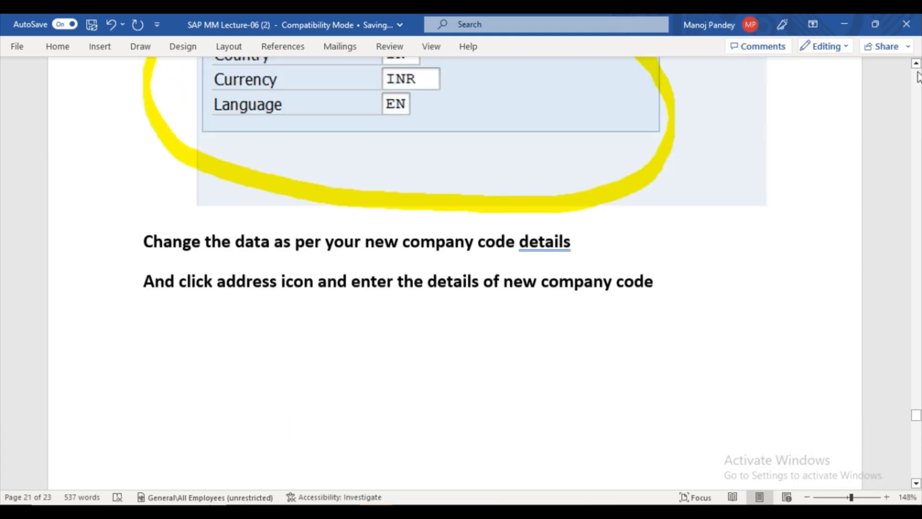
{"action": "left_click", "coordinate": [916, 483]}
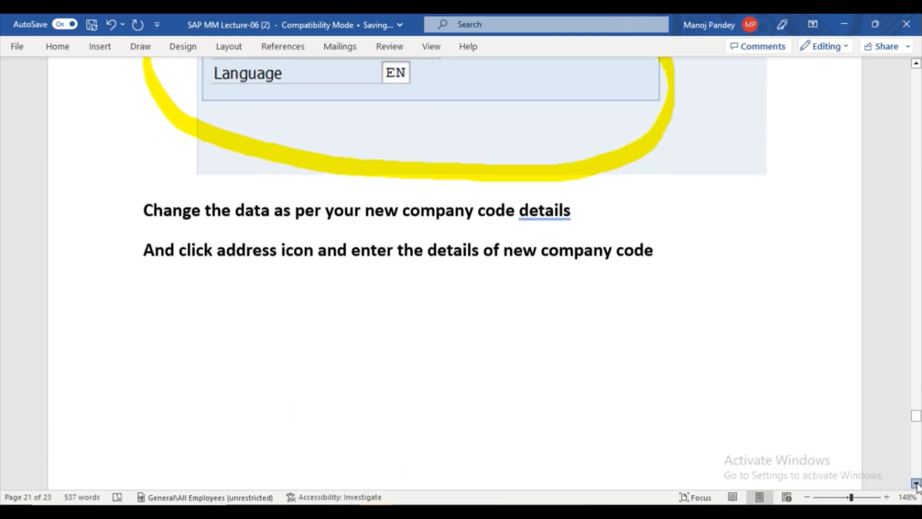
{"action": "left_click", "coordinate": [916, 484]}
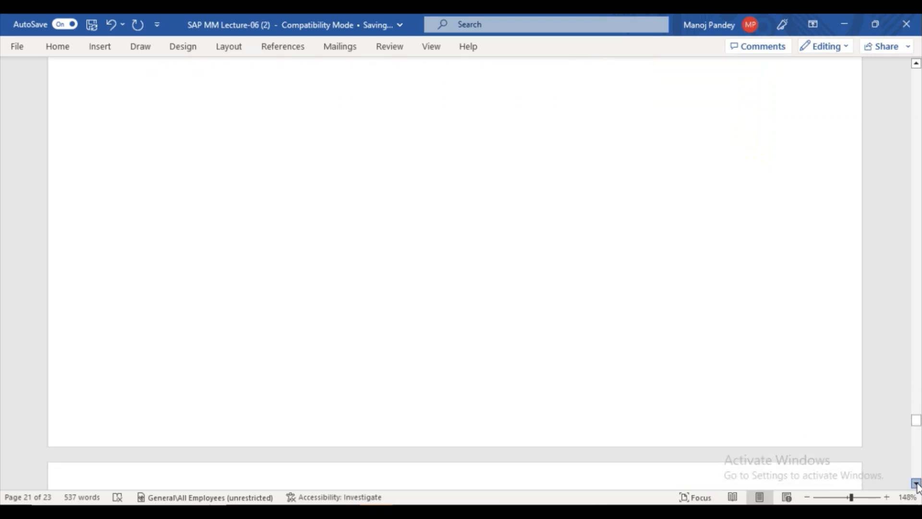
{"action": "left_click", "coordinate": [917, 484]}
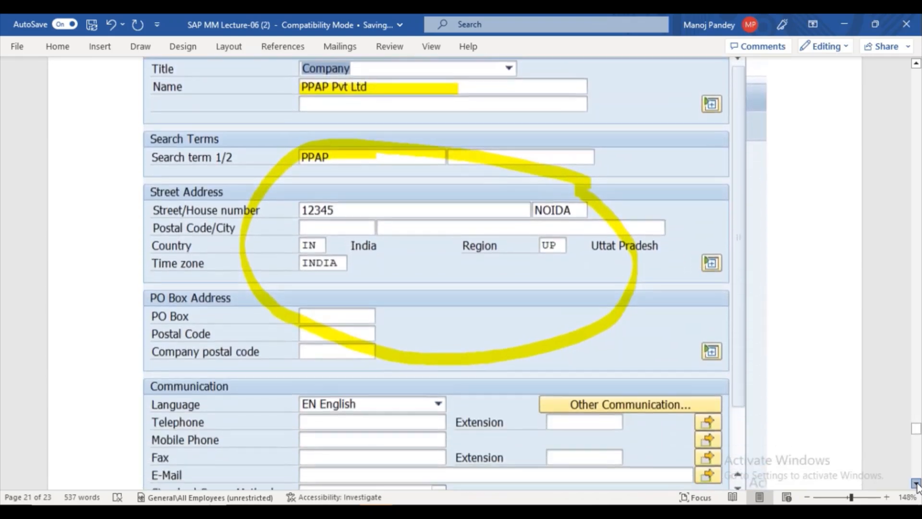
{"action": "left_click", "coordinate": [917, 484]}
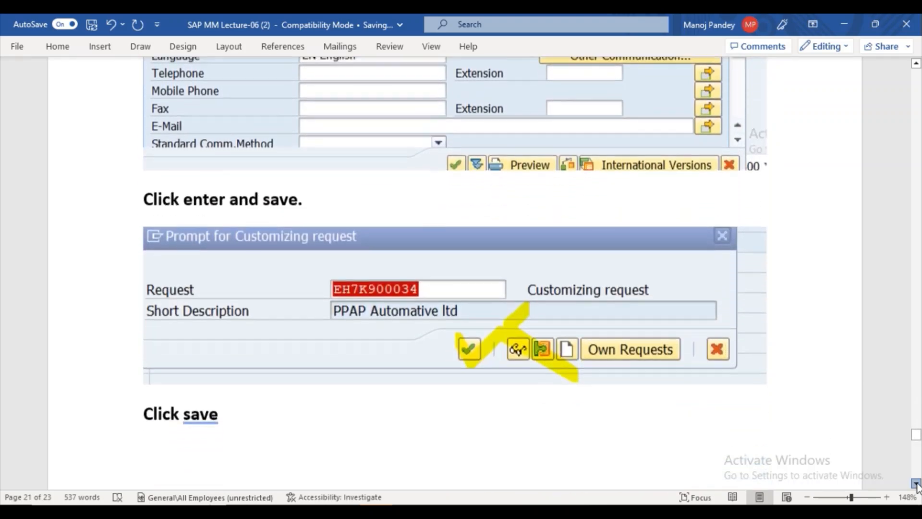
{"action": "left_click", "coordinate": [916, 484]}
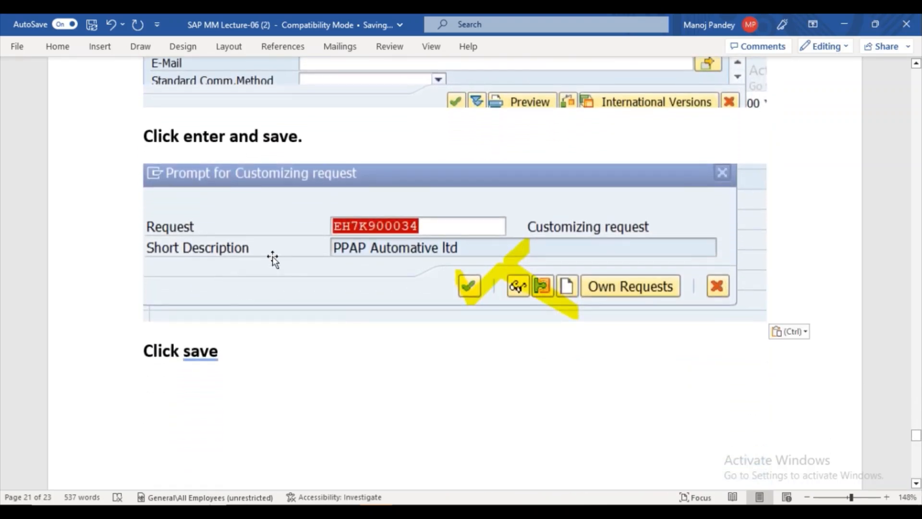
{"action": "left_click", "coordinate": [272, 256]}
{"action": "key", "text": "Delete"}
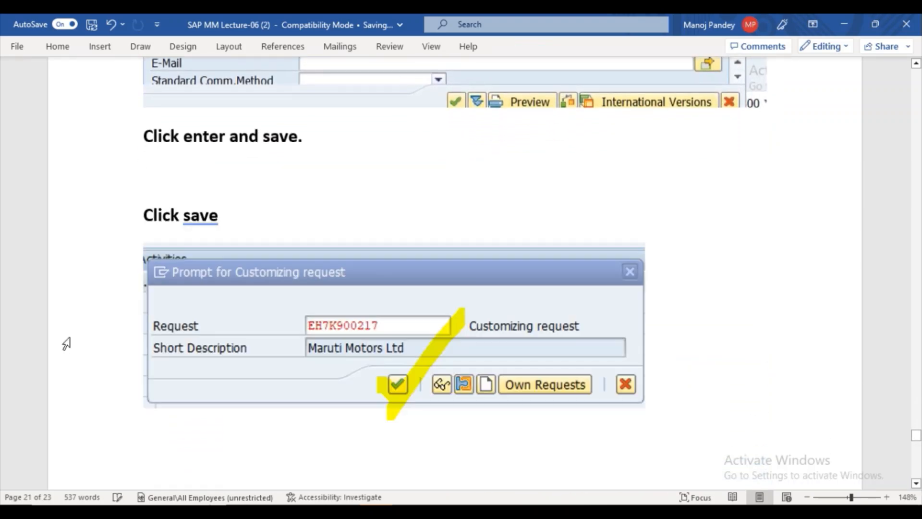
Replace the old Maruti Motors Ltd request picture below "Click save" with the marked PPAP Automative ltd request snip.
{"action": "left_click", "coordinate": [249, 327]}
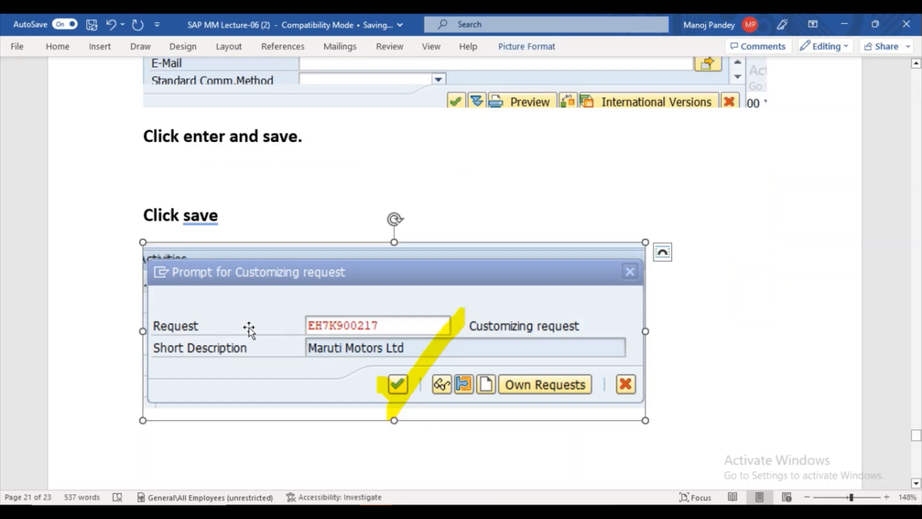
{"action": "key", "text": "Delete"}
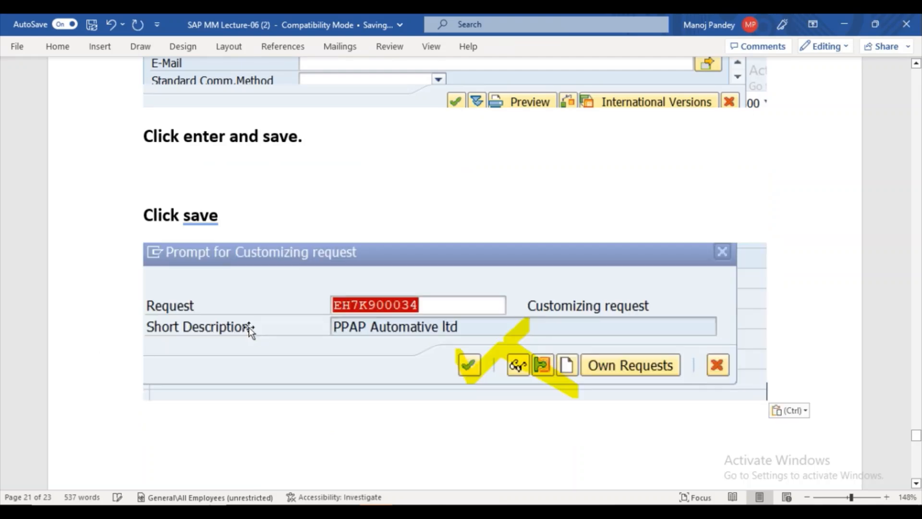
{"action": "key", "text": "ctrl+v"}
{"action": "left_click", "coordinate": [916, 482]}
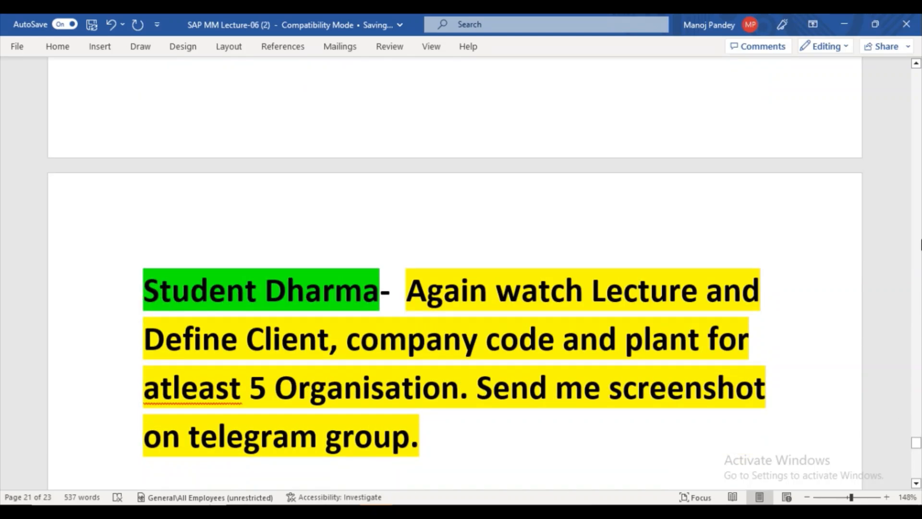
{"action": "left_click", "coordinate": [916, 63]}
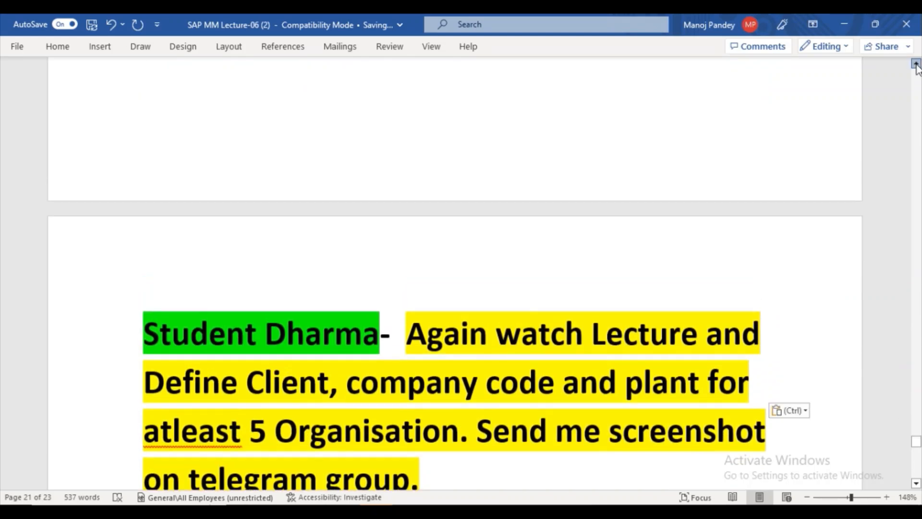
{"action": "left_click", "coordinate": [917, 63]}
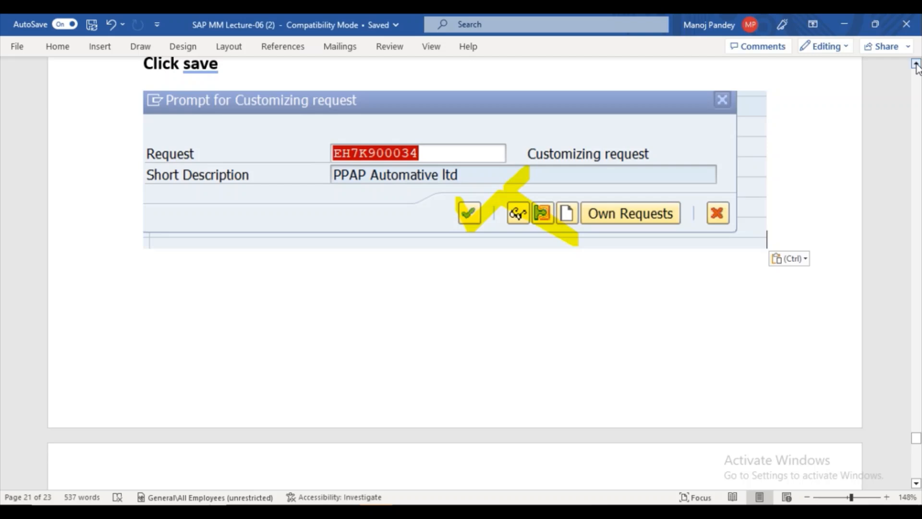
Switch back to SAP, confirm the PPAP Automative ltd customizing request and return to the company code overview.
{"action": "mouse_move", "coordinate": [409, 511]}
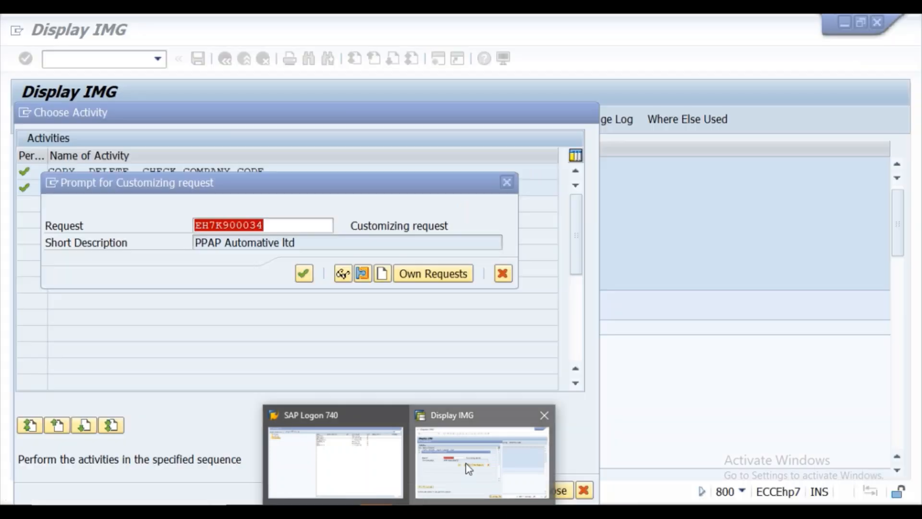
{"action": "left_click", "coordinate": [468, 468]}
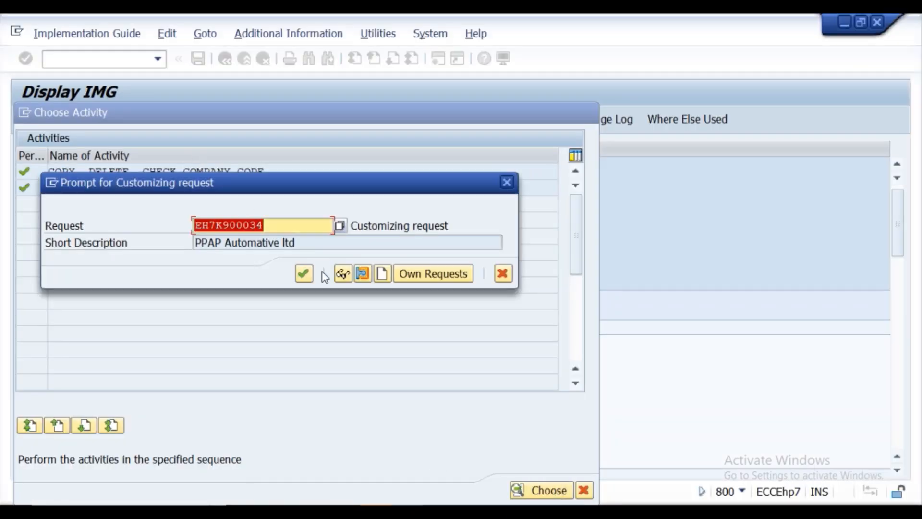
{"action": "left_click", "coordinate": [306, 275]}
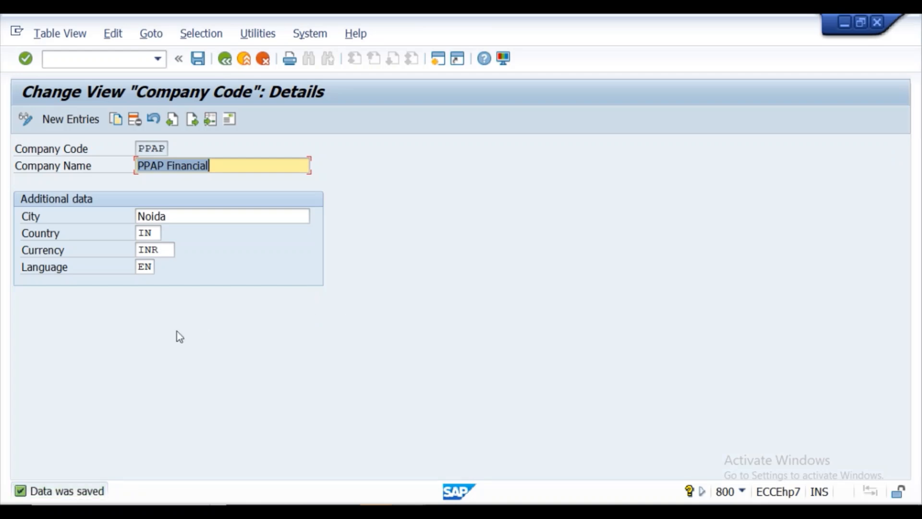
{"action": "left_click", "coordinate": [225, 58]}
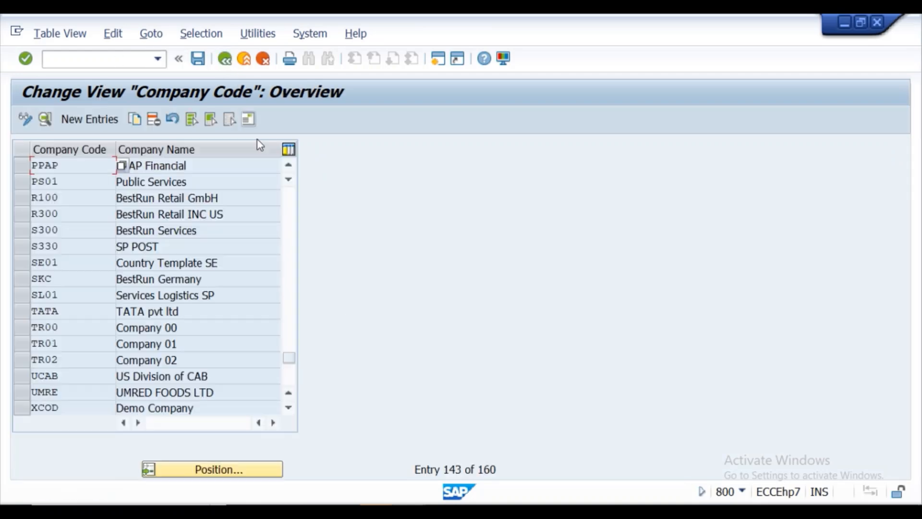
Position the company code list on PPAP and open the details of that entry.
{"action": "left_click", "coordinate": [224, 471]}
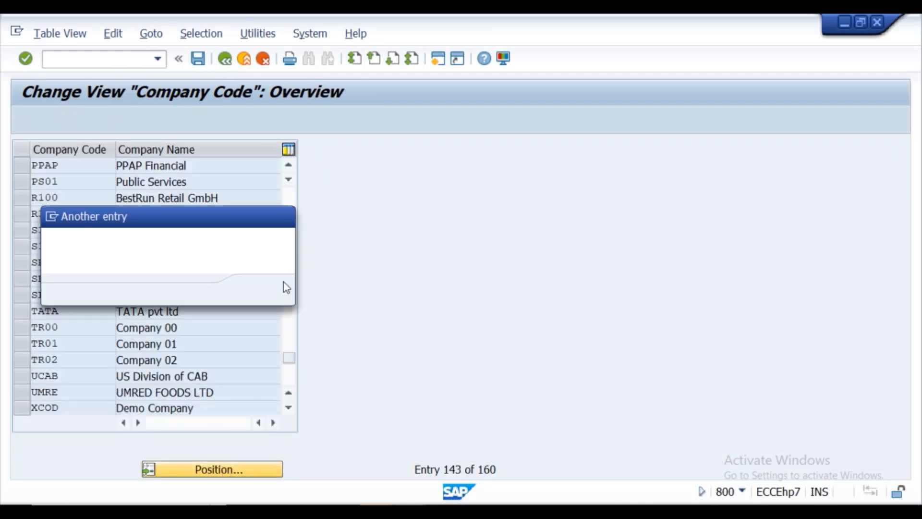
{"action": "type", "text": "PP"}
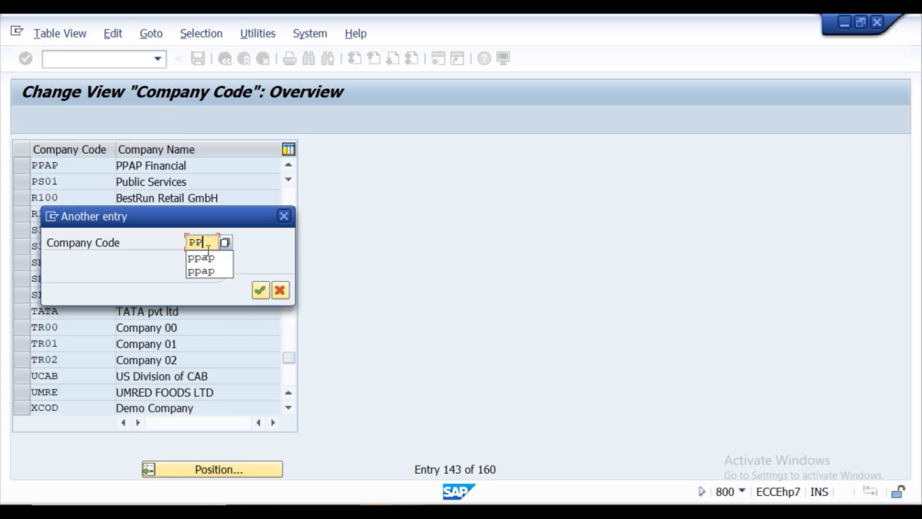
{"action": "left_click", "coordinate": [211, 258]}
{"action": "left_click", "coordinate": [261, 291]}
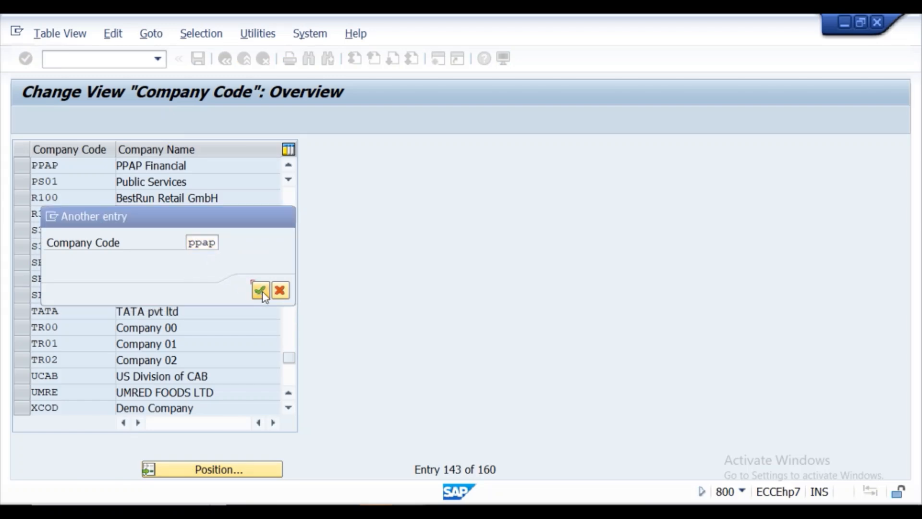
{"action": "left_click", "coordinate": [17, 166]}
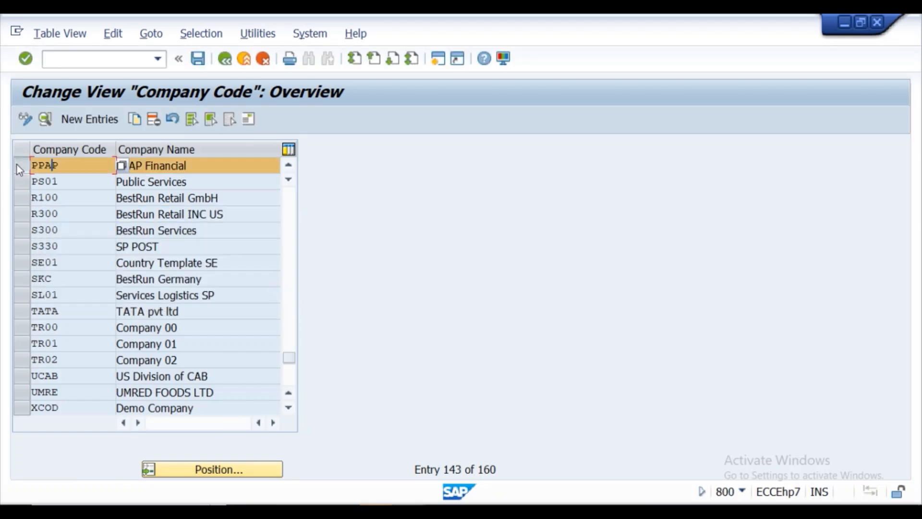
{"action": "left_click", "coordinate": [47, 120]}
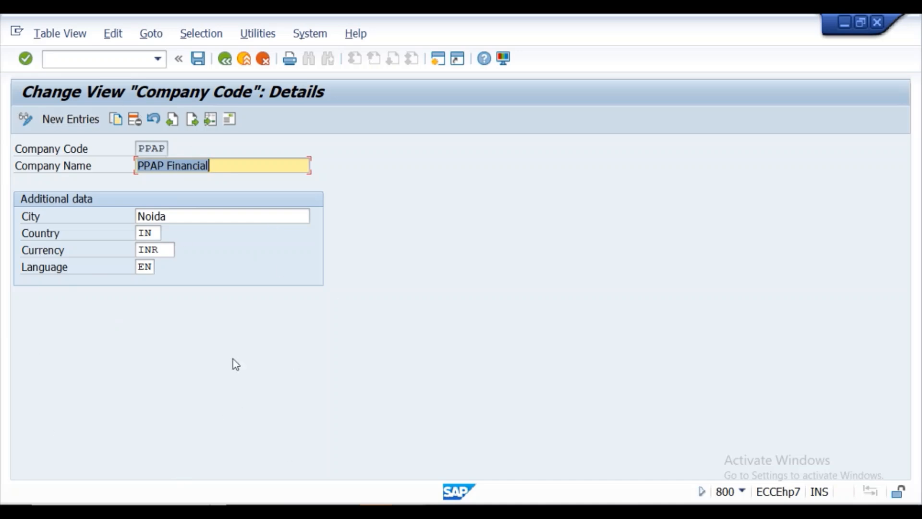
Check the saved address data of company code PPAP, close it without changes and return to the overview.
{"action": "left_click", "coordinate": [230, 120]}
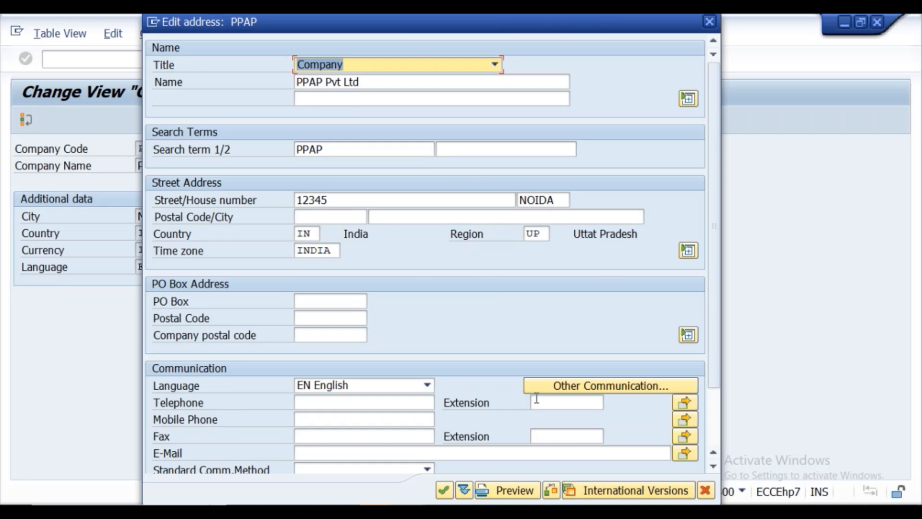
{"action": "left_click", "coordinate": [709, 22]}
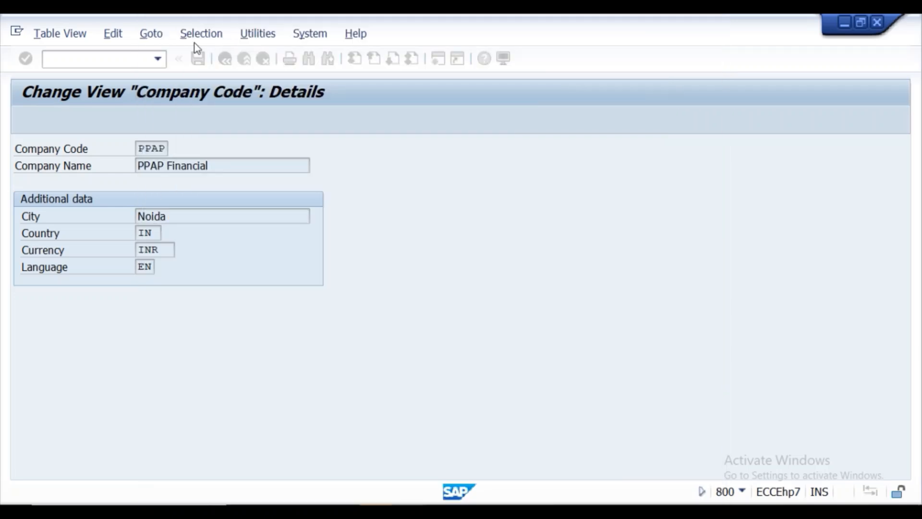
{"action": "left_click", "coordinate": [229, 66]}
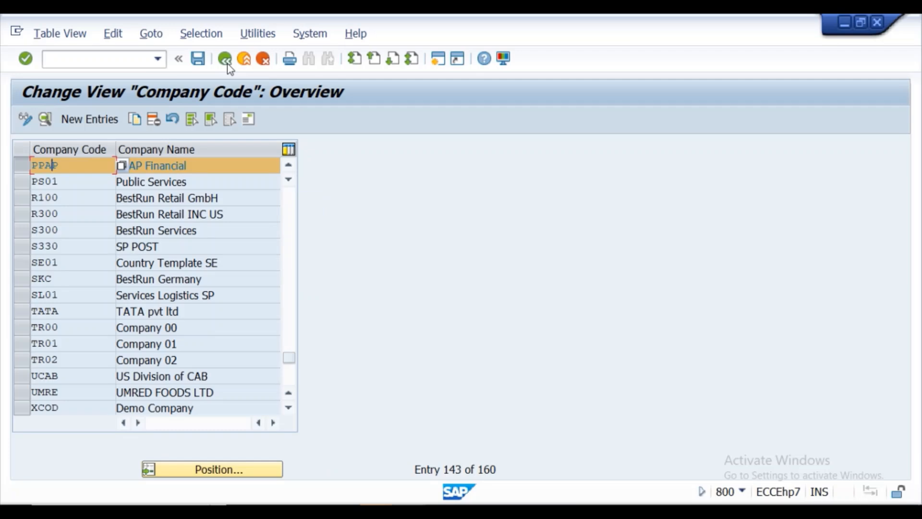
Switch to the Word document "SAP MM Lecture-07 new" and review the Definition Part and Assignment Part lists near its beginning.
{"action": "left_click", "coordinate": [377, 510]}
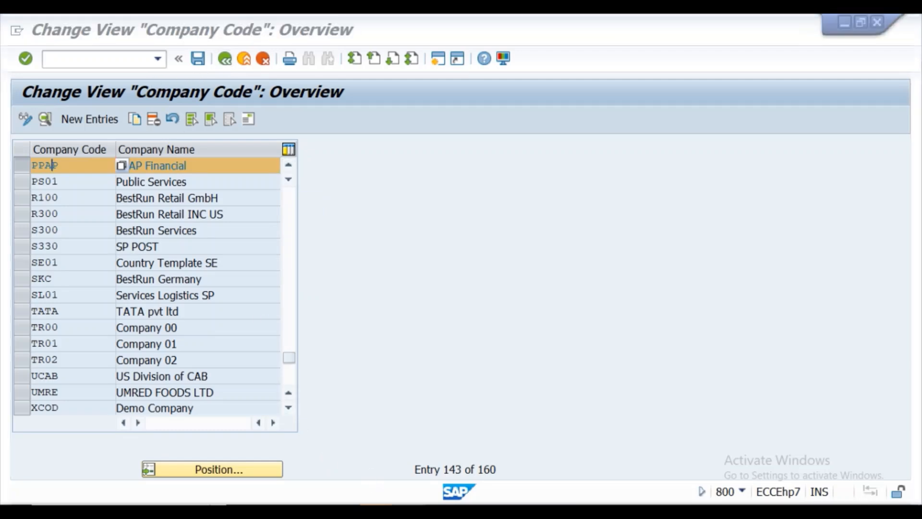
{"action": "left_click", "coordinate": [493, 475]}
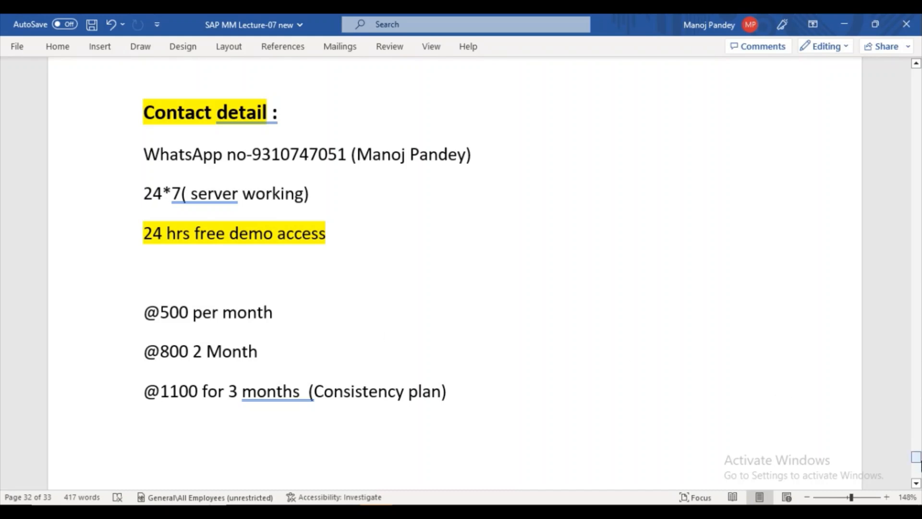
{"action": "left_click_drag", "start_coordinate": [918, 460], "coordinate": [917, 66]}
{"action": "left_click", "coordinate": [916, 483]}
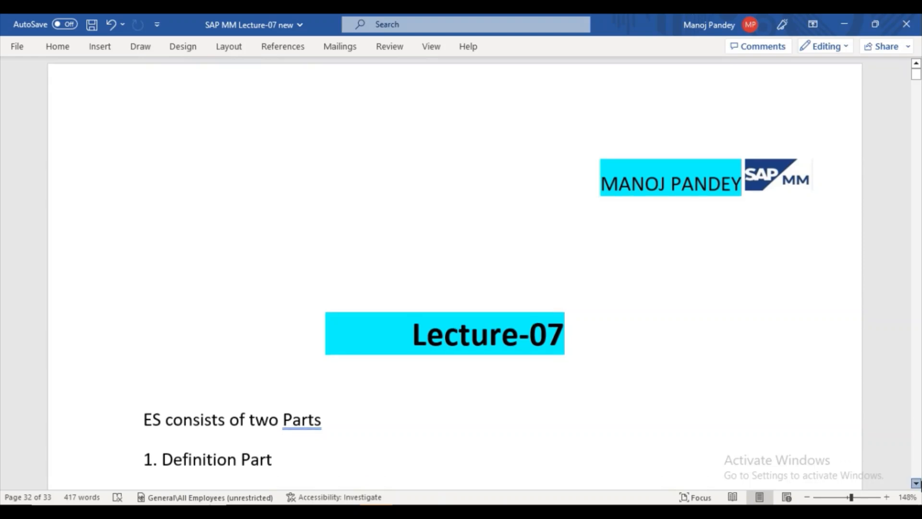
{"action": "left_click", "coordinate": [916, 483]}
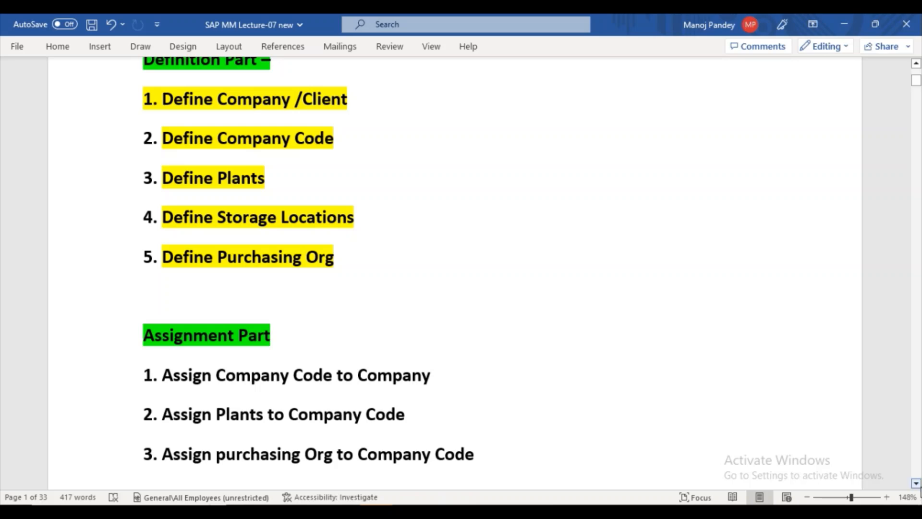
Read on in the lecture document to the Define Plants section and examine its SPRO configuration path.
{"action": "left_click", "coordinate": [916, 484]}
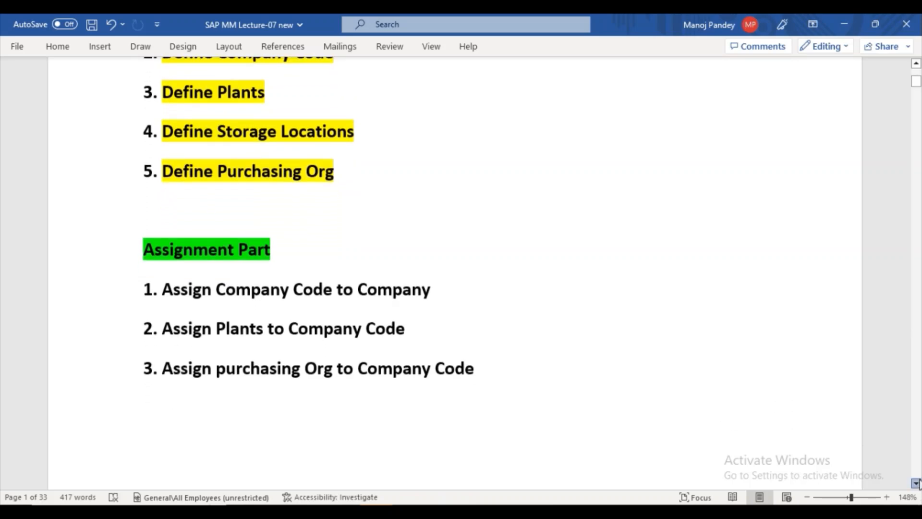
{"action": "left_click", "coordinate": [917, 483]}
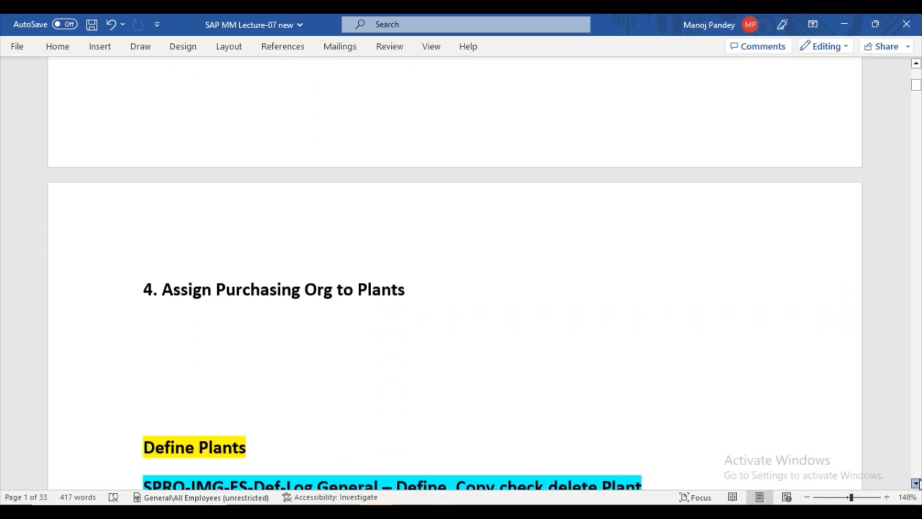
{"action": "left_click", "coordinate": [917, 484]}
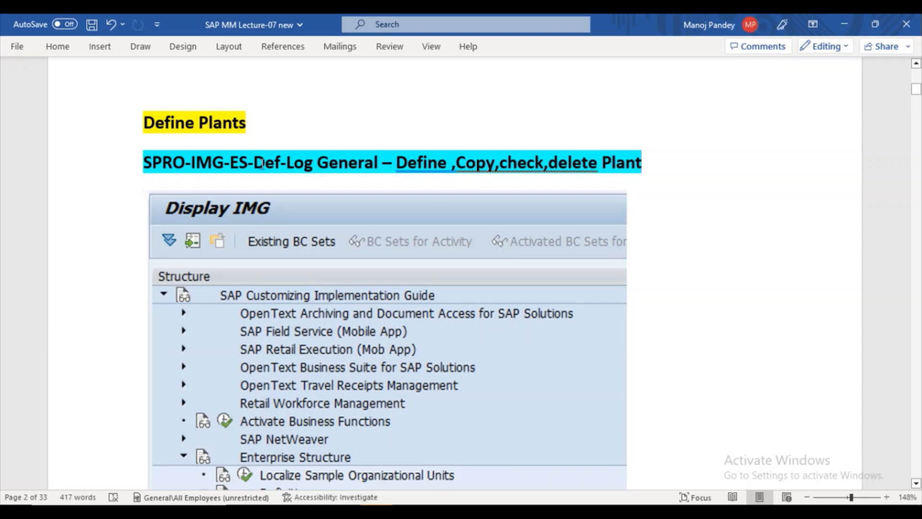
{"action": "left_click_drag", "start_coordinate": [278, 162], "coordinate": [144, 162]}
{"action": "left_click", "coordinate": [303, 178]}
Switch to SAP and leave the company code overview and the IMG, returning to the Customizing: Execute Project screen.
{"action": "key", "text": "super+d"}
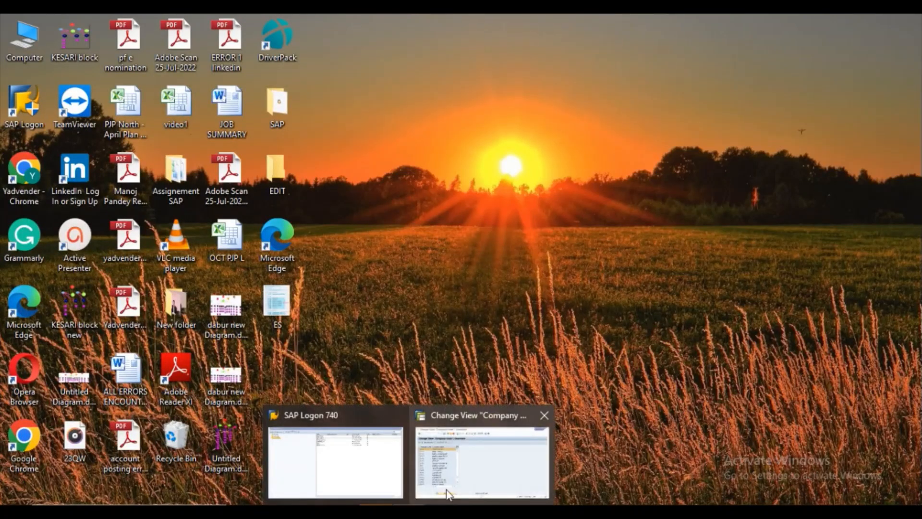
{"action": "left_click", "coordinate": [468, 480]}
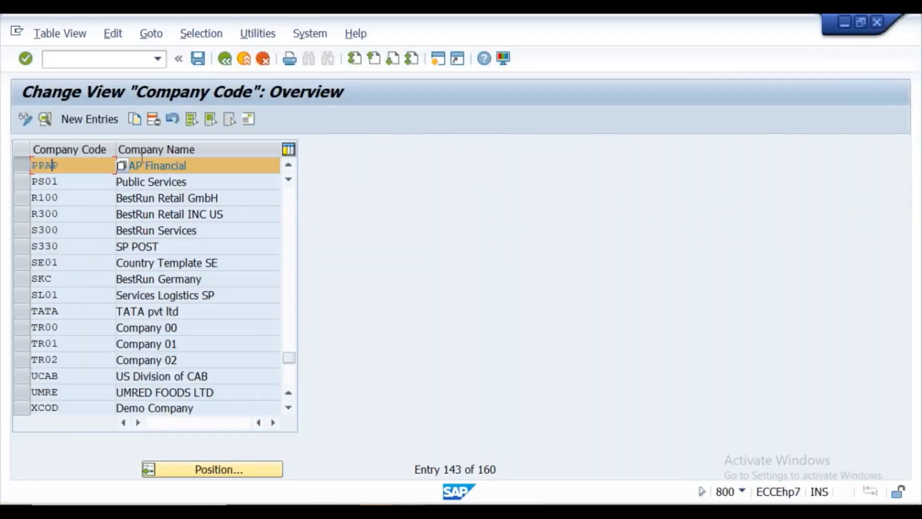
{"action": "left_click", "coordinate": [228, 61]}
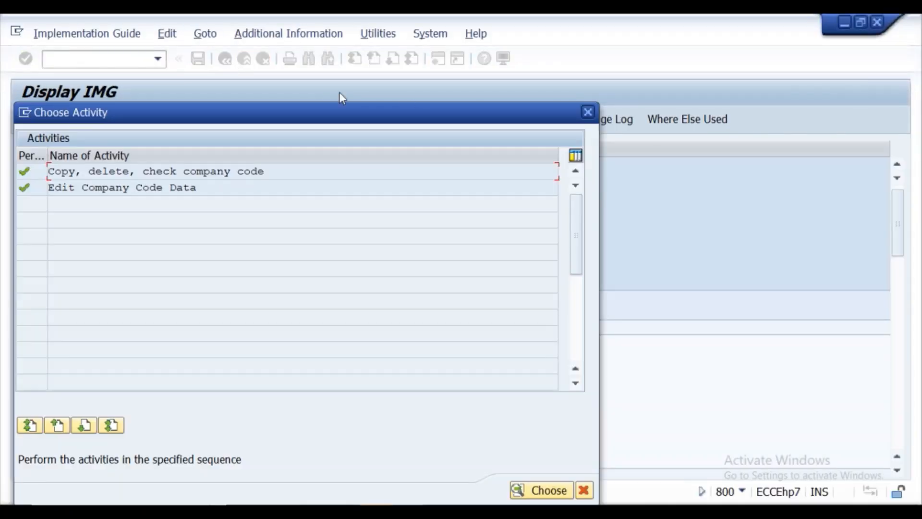
{"action": "left_click", "coordinate": [582, 112]}
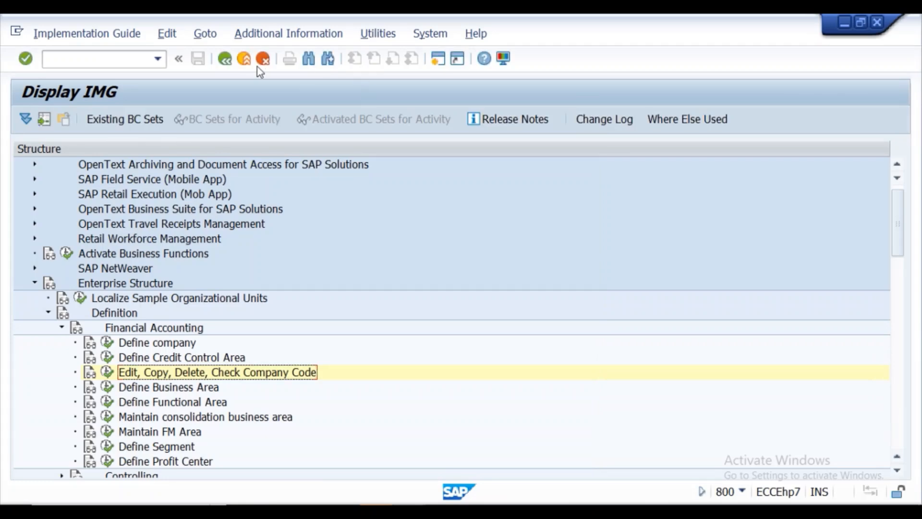
{"action": "left_click", "coordinate": [225, 59]}
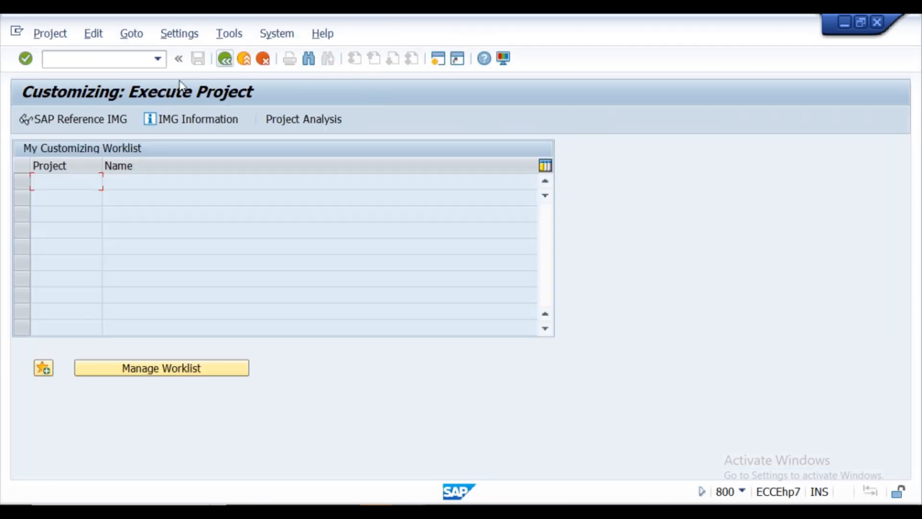
Open the SAP Reference IMG and start the "Copy, delete, check plant" activity under Enterprise Structure, Definition, Logistics - General.
{"action": "left_click", "coordinate": [112, 120]}
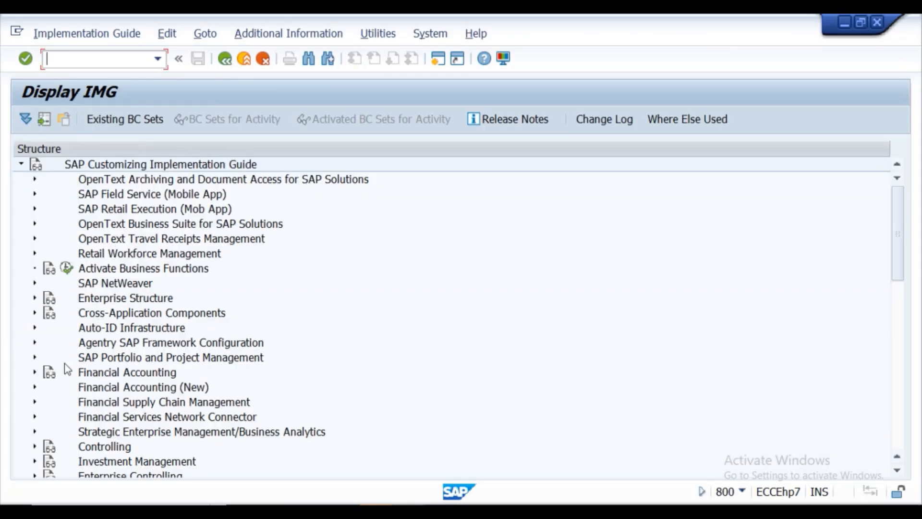
{"action": "left_click", "coordinate": [36, 299]}
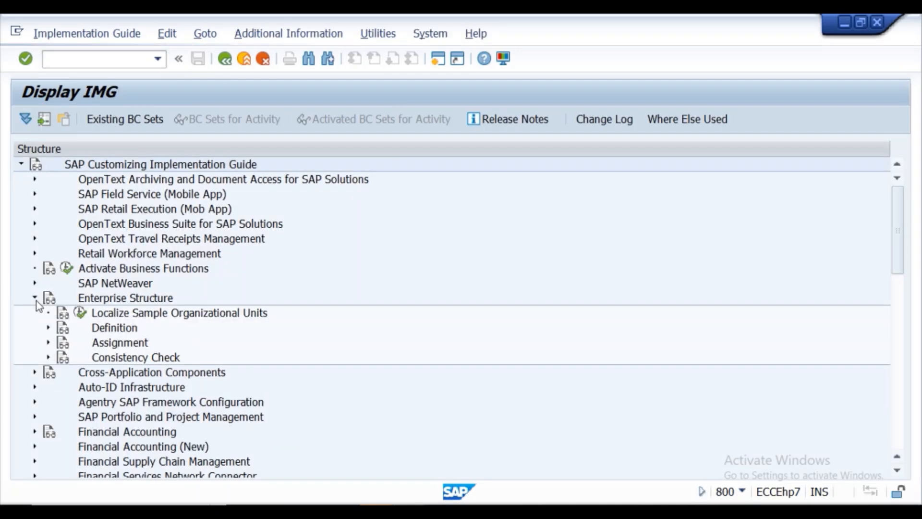
{"action": "left_click", "coordinate": [48, 327]}
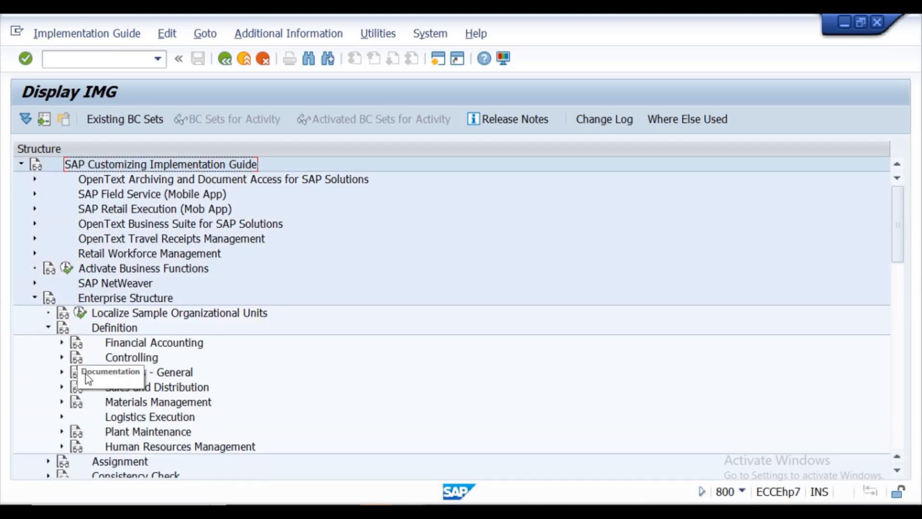
{"action": "left_click", "coordinate": [62, 372]}
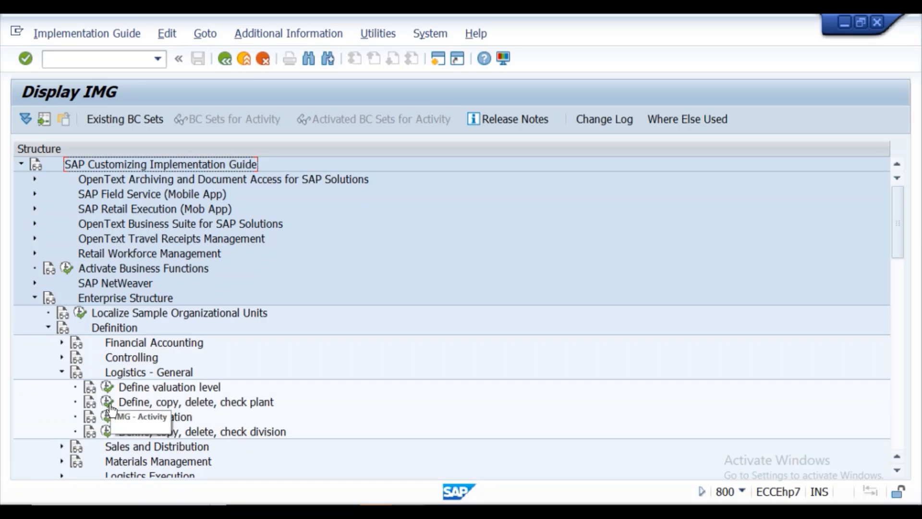
{"action": "left_click", "coordinate": [108, 403]}
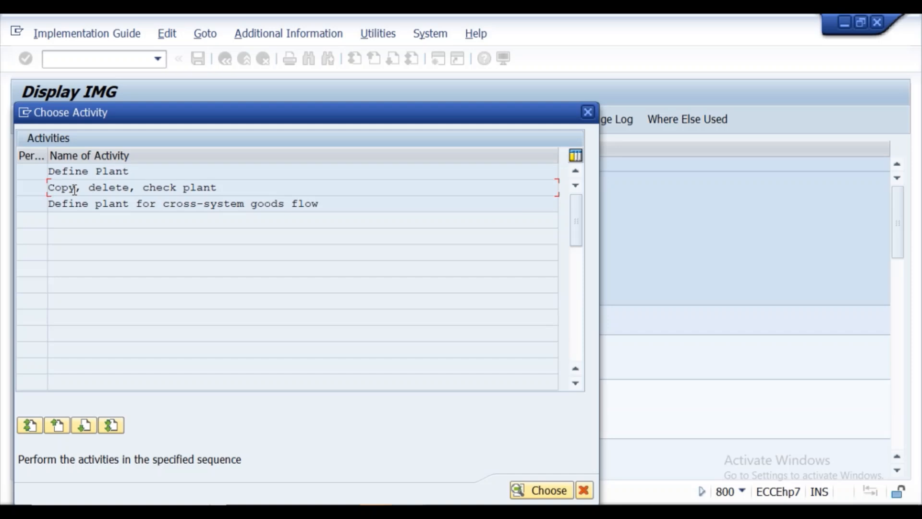
{"action": "double_click", "coordinate": [75, 188]}
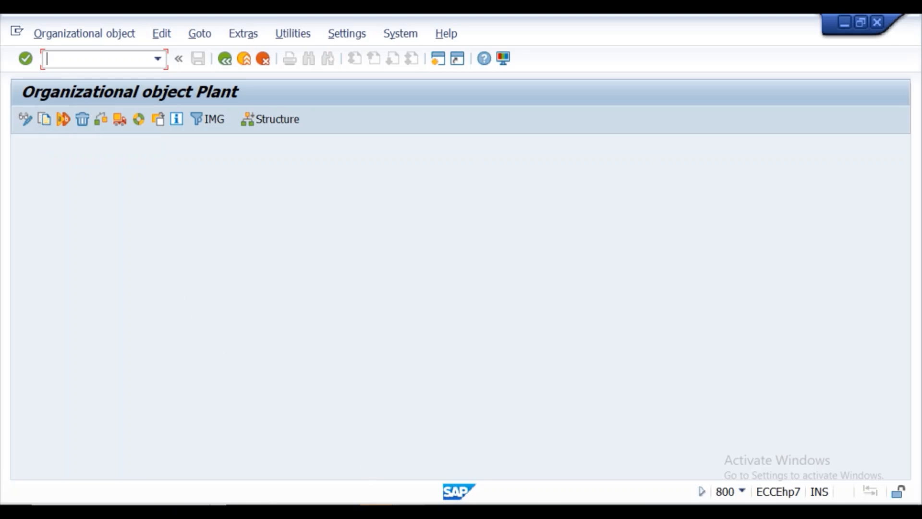
Switch to the Word document "SAP MM Lecture-07 new" and review the Define Plants instructions down to the Choose Activity screenshot.
{"action": "mouse_move", "coordinate": [362, 493]}
{"action": "left_click", "coordinate": [485, 474]}
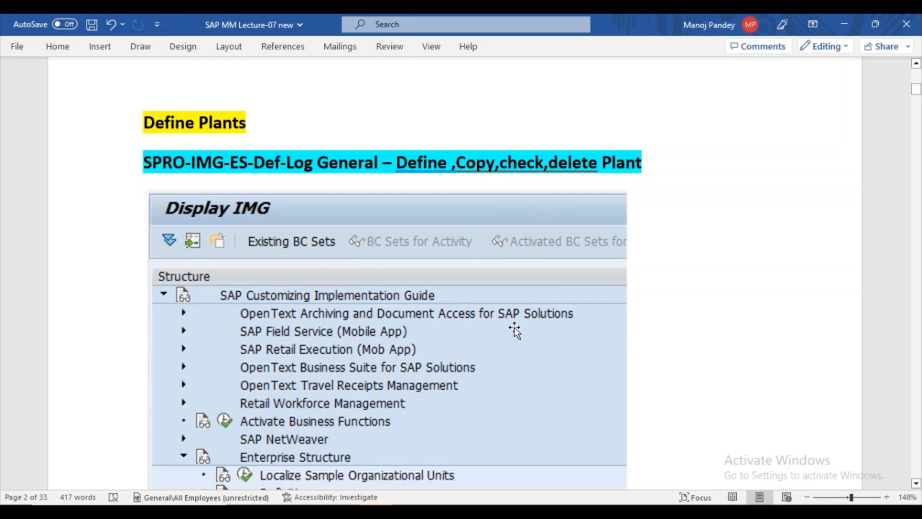
{"action": "left_click", "coordinate": [916, 482]}
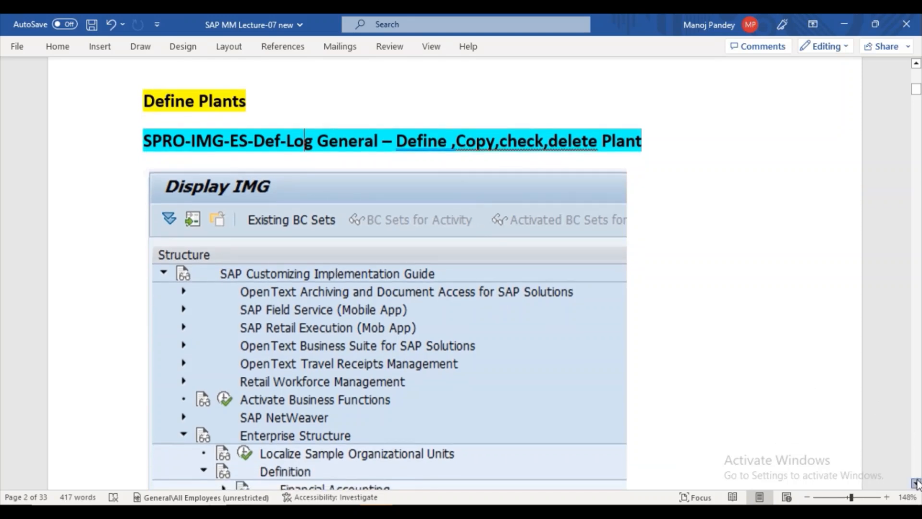
{"action": "left_click_drag", "start_coordinate": [916, 482], "coordinate": [916, 483]}
{"action": "left_click", "coordinate": [916, 482]}
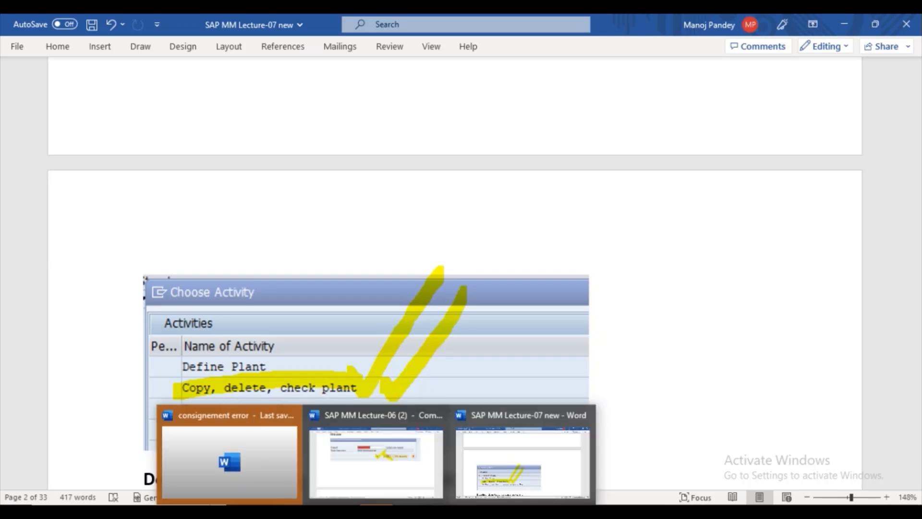
Switch back to SAP and check the system information for the Organizational object Plant screen, including its transaction code.
{"action": "mouse_move", "coordinate": [409, 512]}
{"action": "left_click", "coordinate": [441, 466]}
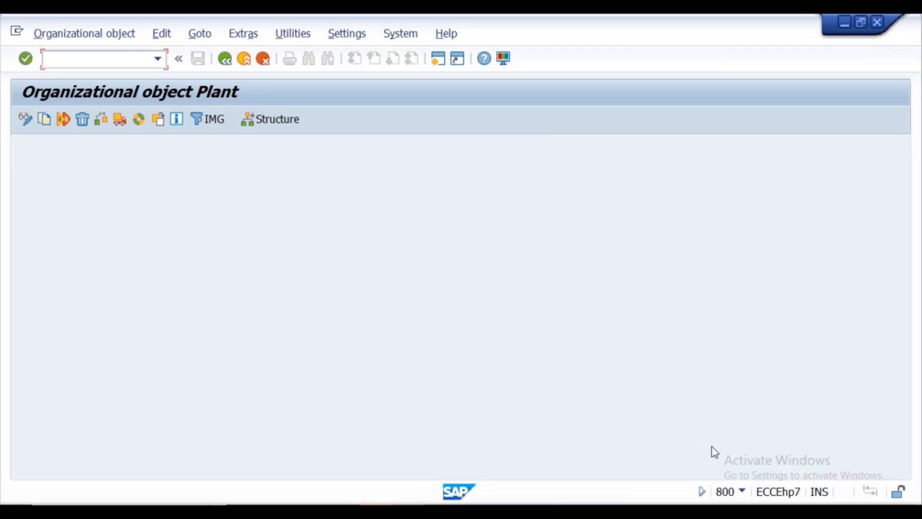
{"action": "left_click", "coordinate": [743, 491]}
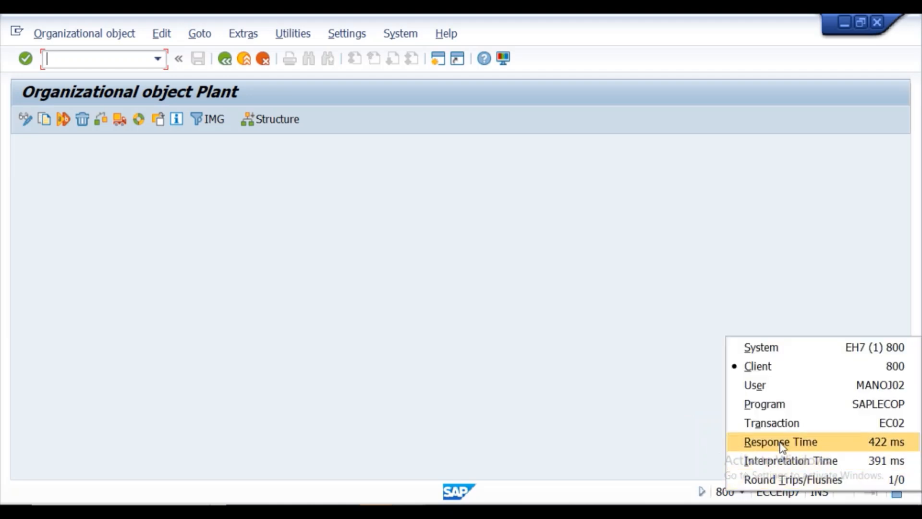
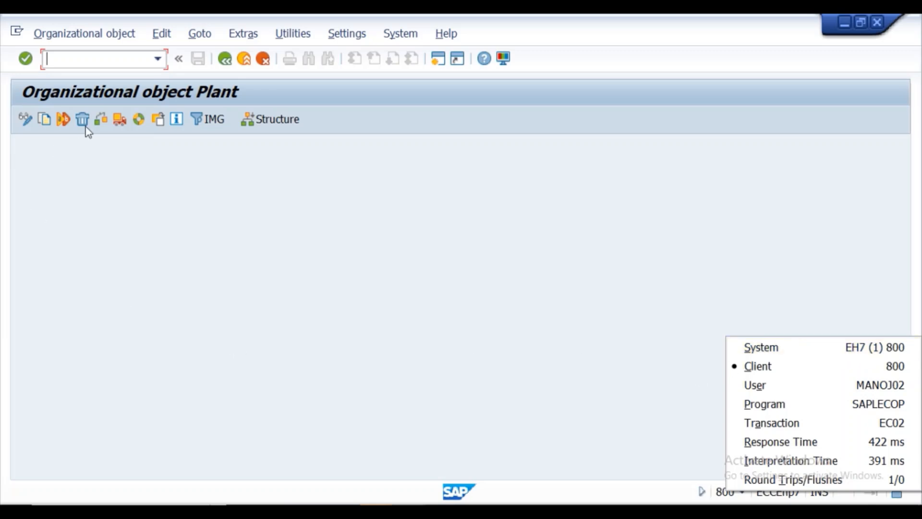
{"action": "left_click", "coordinate": [793, 306]}
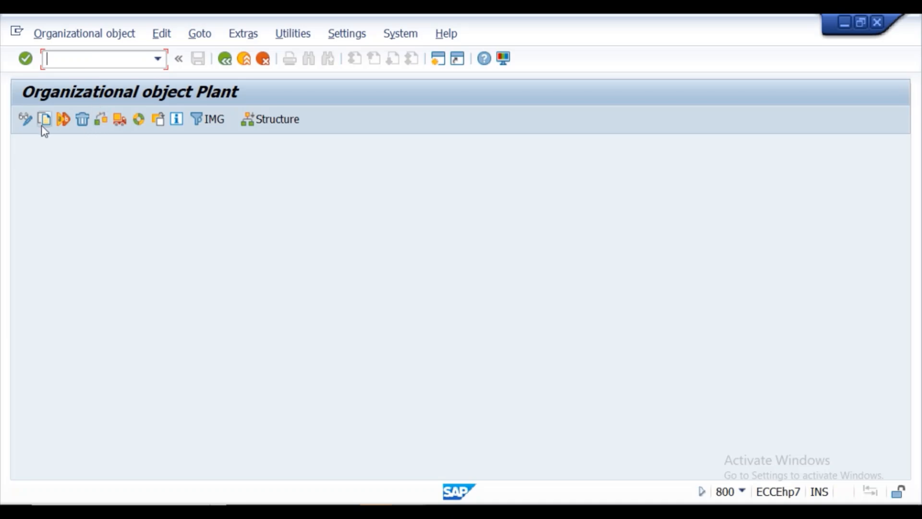
Return to the Lecture-07 document and delete the old Copy dialog screenshot beneath the "Click copy as (marked in yellow) above" line.
{"action": "mouse_move", "coordinate": [379, 500]}
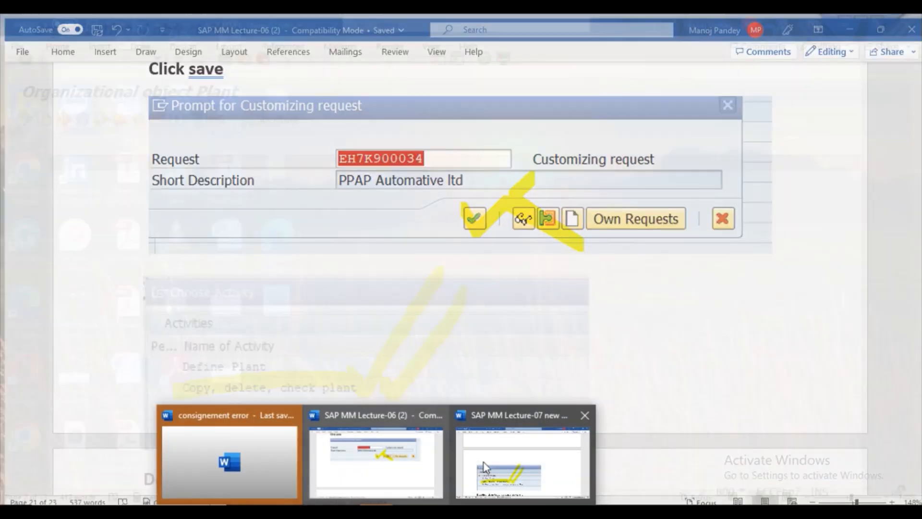
{"action": "left_click", "coordinate": [483, 462]}
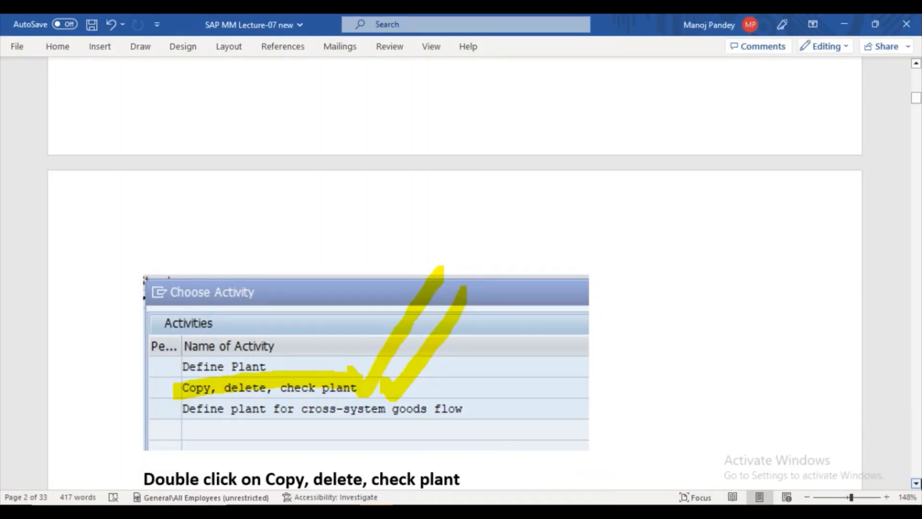
{"action": "scroll", "coordinate": [916, 485], "scroll_direction": "down", "scroll_amount": 5}
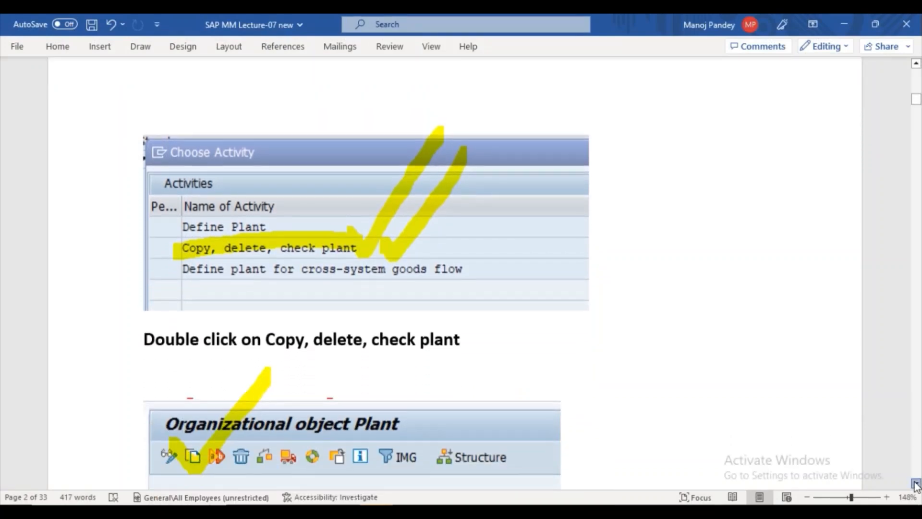
{"action": "scroll", "coordinate": [916, 485], "scroll_direction": "down", "scroll_amount": 3}
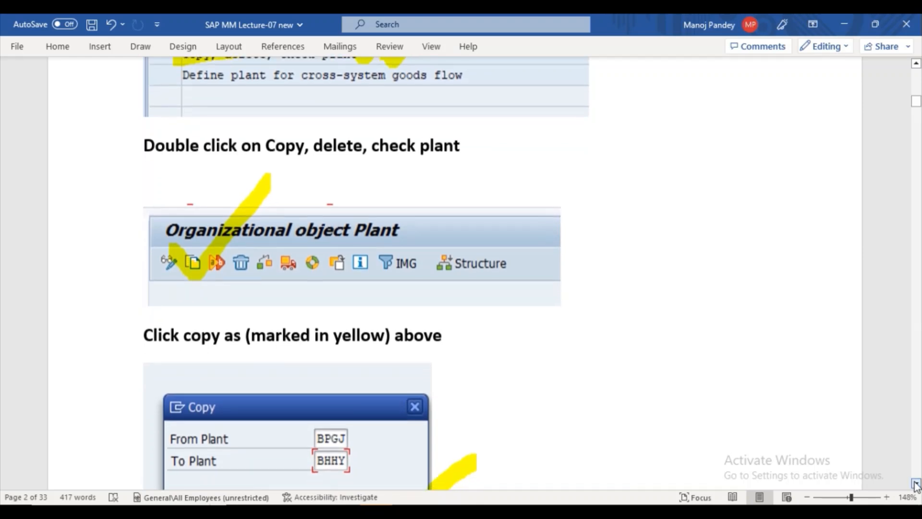
{"action": "scroll", "coordinate": [916, 485], "scroll_direction": "down", "scroll_amount": 1}
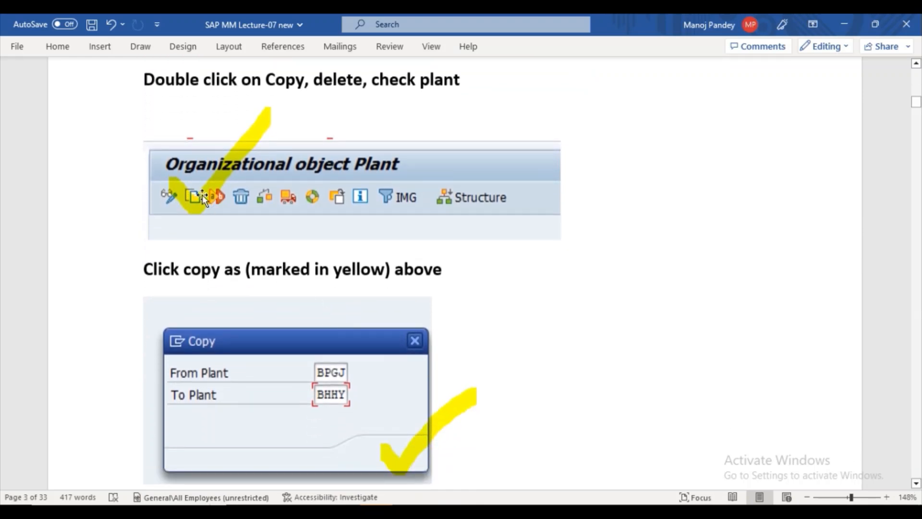
{"action": "left_click", "coordinate": [288, 374]}
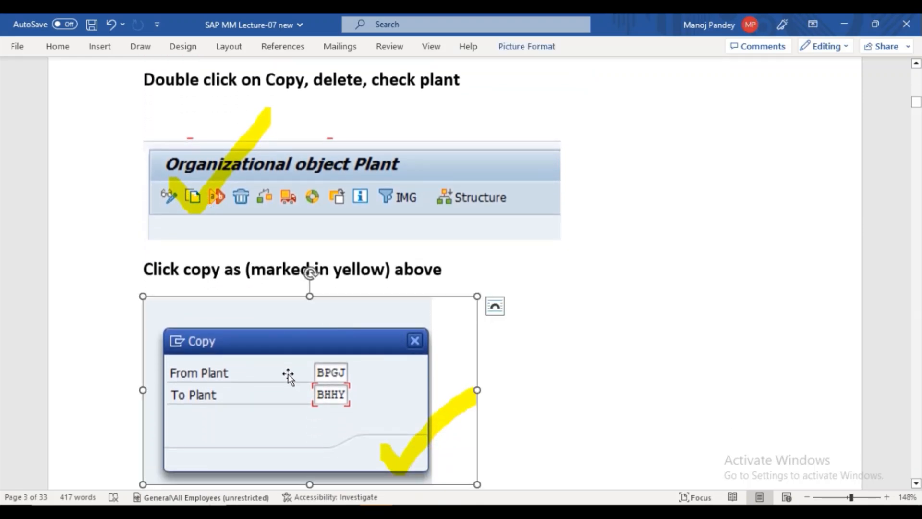
{"action": "key", "text": "Delete"}
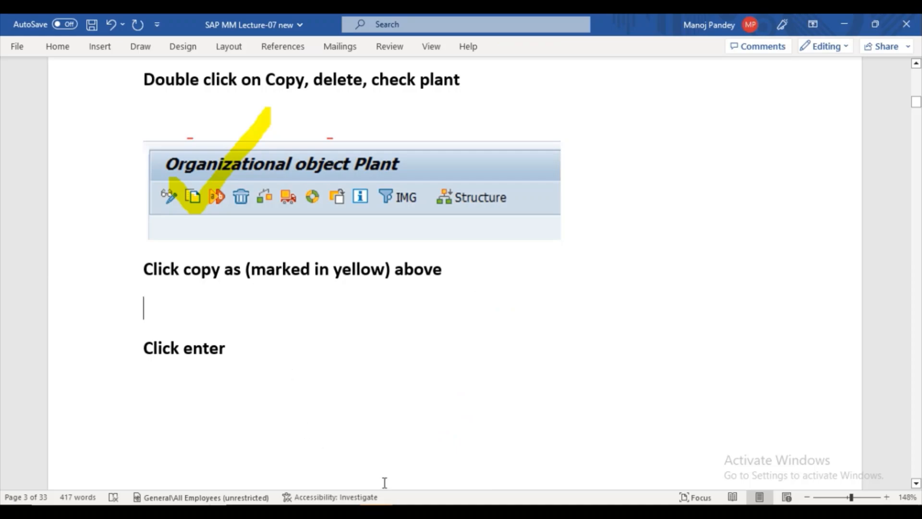
Switch to SAP and start a plant copy with KL01 as the source plant and PPNA as the target plant.
{"action": "left_click", "coordinate": [435, 466]}
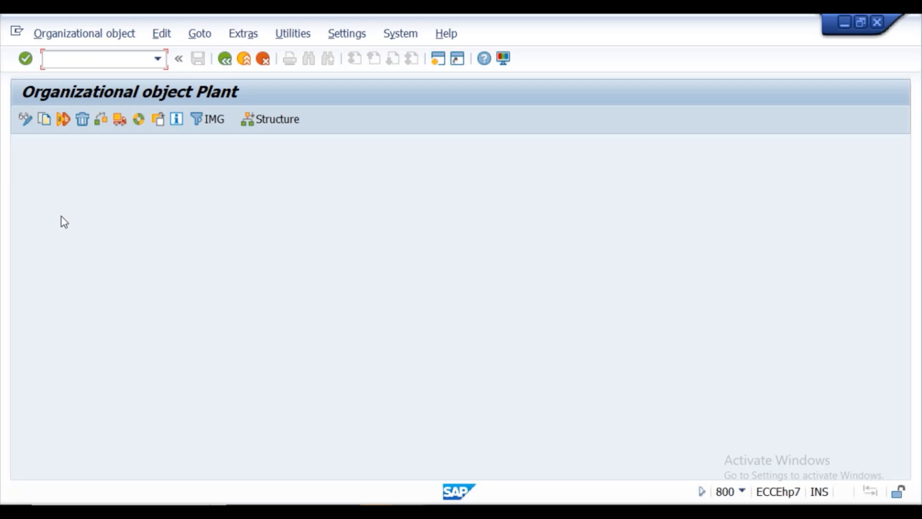
{"action": "left_click", "coordinate": [45, 120]}
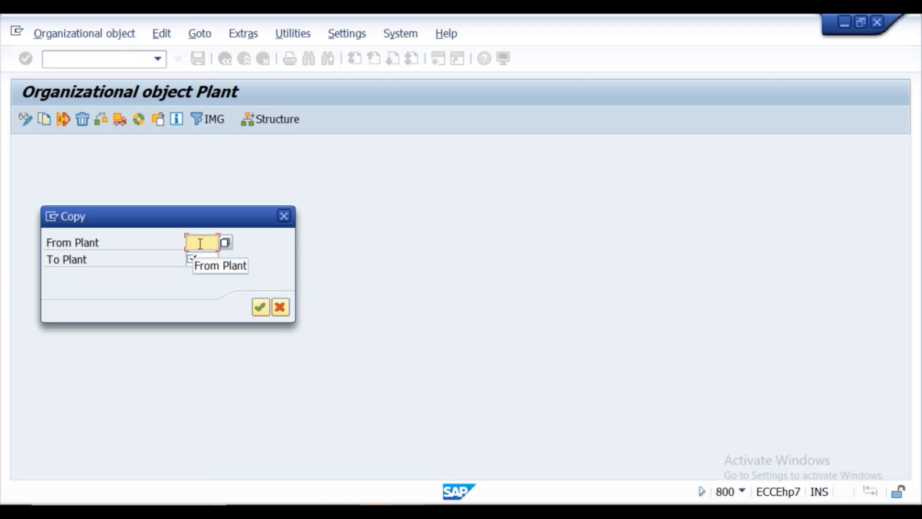
{"action": "type", "text": "KL"}
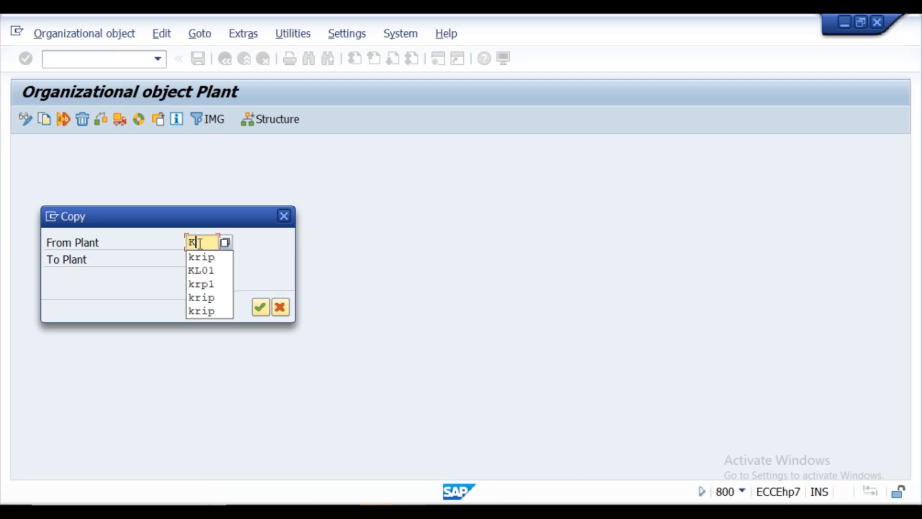
{"action": "type", "text": "01"}
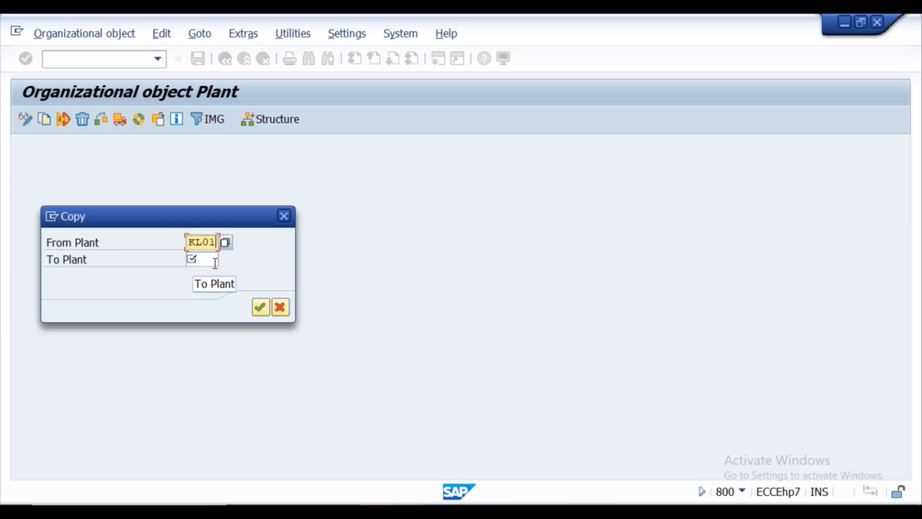
{"action": "left_click", "coordinate": [206, 258]}
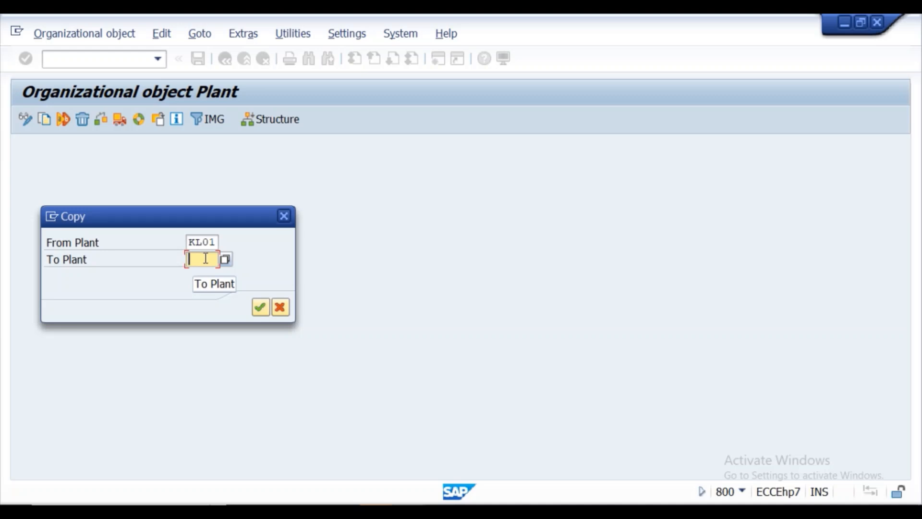
{"action": "type", "text": "PPMA"}
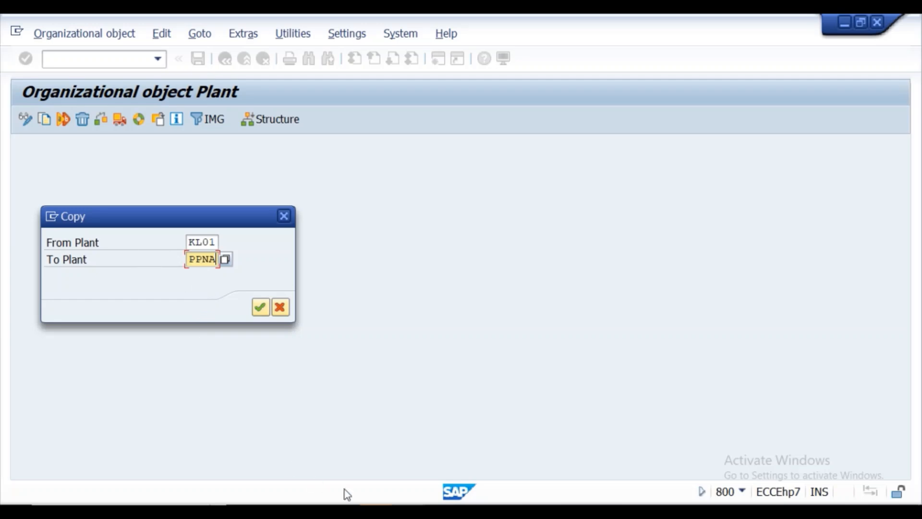
Capture a Snipping Tool screenshot of the Organizational object Plant toolbar with the Copy dialog and mark the copy icon with a yellow tick.
{"action": "left_click", "coordinate": [432, 510]}
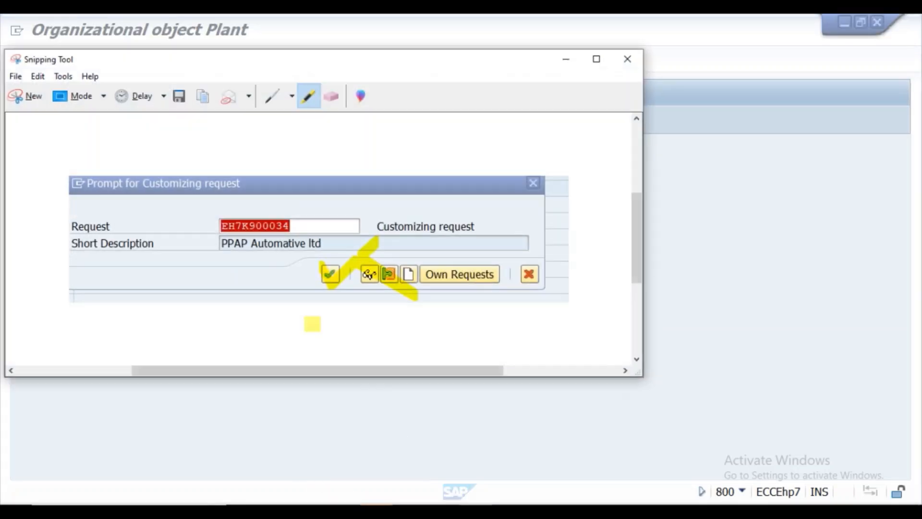
{"action": "left_click", "coordinate": [33, 104]}
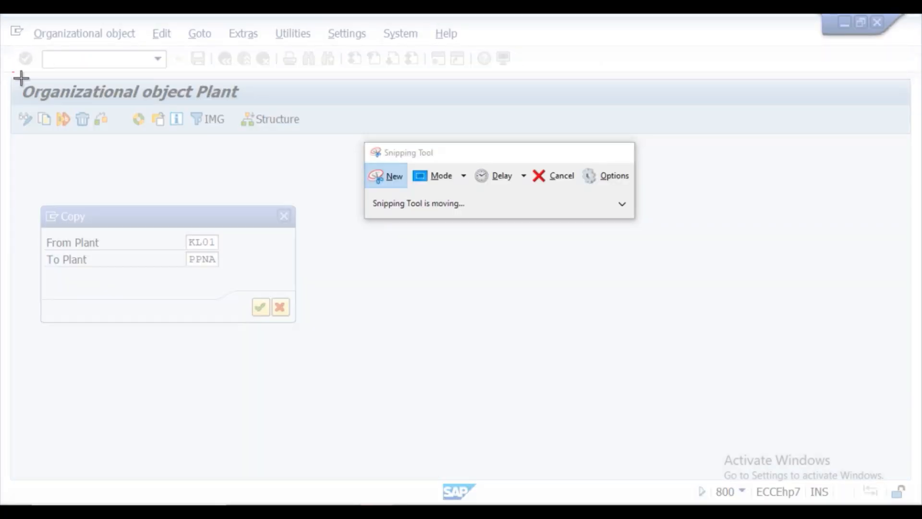
{"action": "left_click_drag", "start_coordinate": [12, 70], "coordinate": [396, 358]}
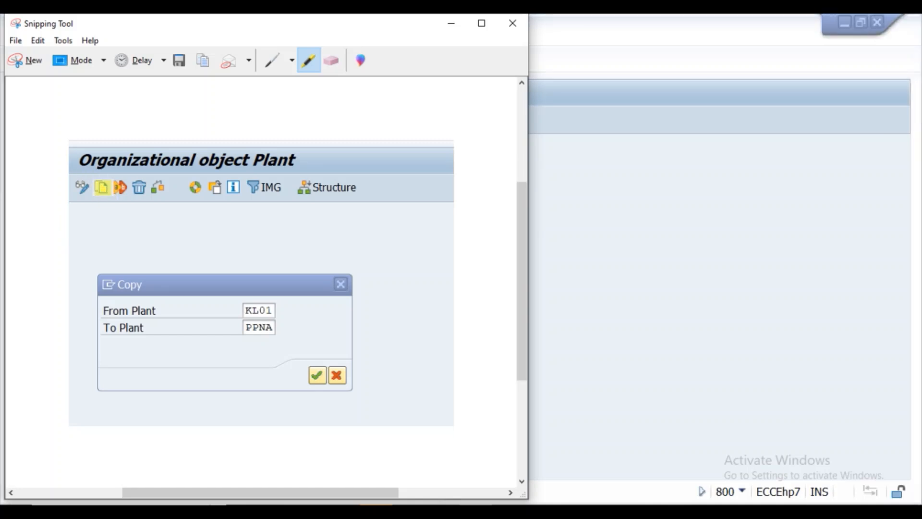
{"action": "mouse_move", "coordinate": [97, 185]}
{"action": "left_mouse_down"}
{"action": "mouse_move", "coordinate": [103, 198]}
{"action": "mouse_move", "coordinate": [134, 128]}
{"action": "left_mouse_up"}
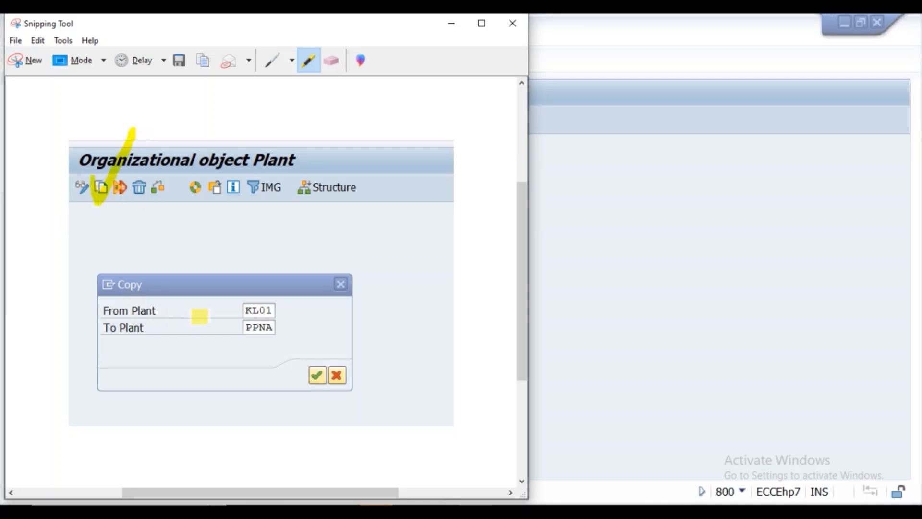
Highlight plant codes KL01 and PPNA in yellow on the snip, erase the stray arrow beside PPNA, and copy the snip.
{"action": "mouse_move", "coordinate": [248, 311]}
{"action": "left_mouse_down"}
{"action": "mouse_move", "coordinate": [296, 312]}
{"action": "mouse_move", "coordinate": [298, 329]}
{"action": "mouse_move", "coordinate": [353, 331]}
{"action": "mouse_move", "coordinate": [351, 348]}
{"action": "left_mouse_up"}
{"action": "left_click", "coordinate": [335, 321]}
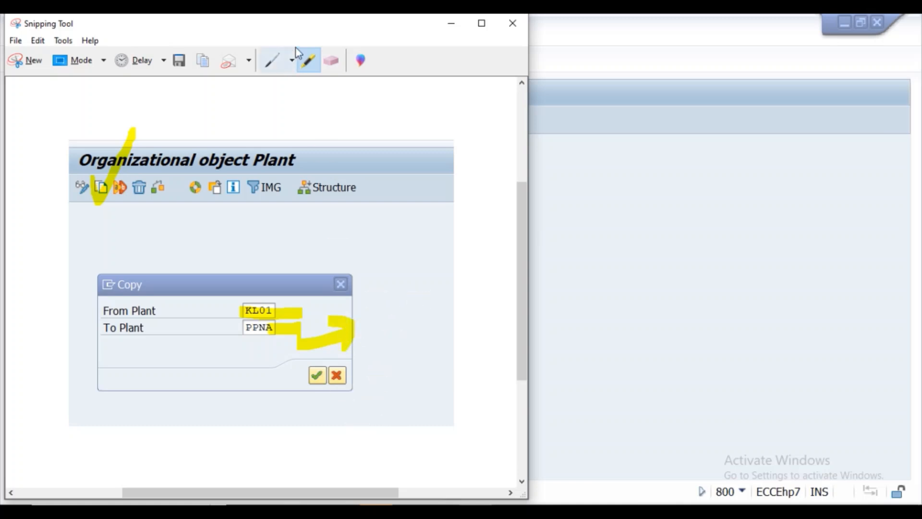
{"action": "left_click", "coordinate": [331, 60]}
{"action": "mouse_move", "coordinate": [343, 326]}
{"action": "left_mouse_down"}
{"action": "mouse_move", "coordinate": [343, 318]}
{"action": "mouse_move", "coordinate": [317, 327]}
{"action": "left_mouse_up"}
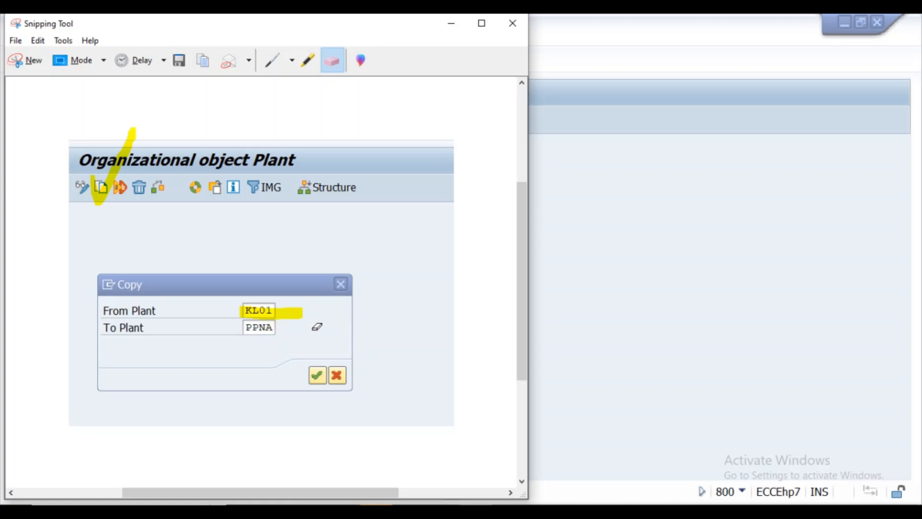
{"action": "left_click", "coordinate": [307, 60]}
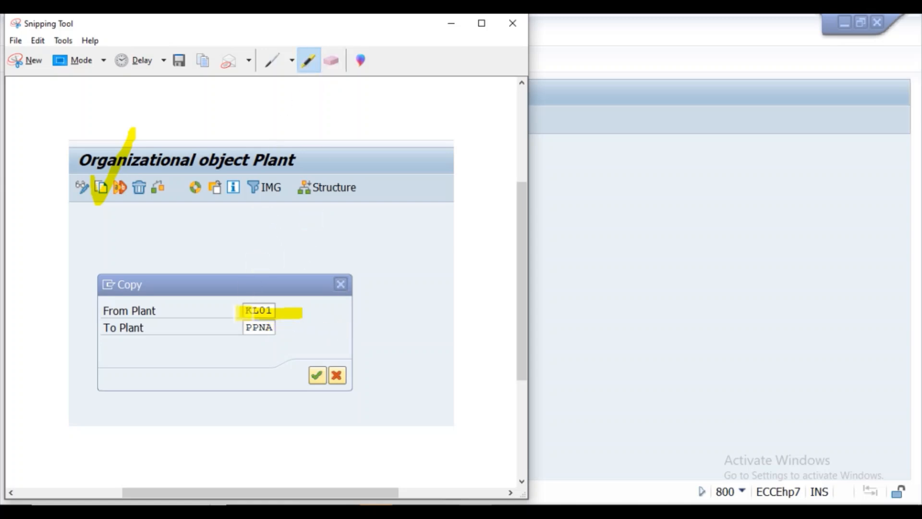
{"action": "left_click_drag", "start_coordinate": [245, 326], "coordinate": [276, 327]}
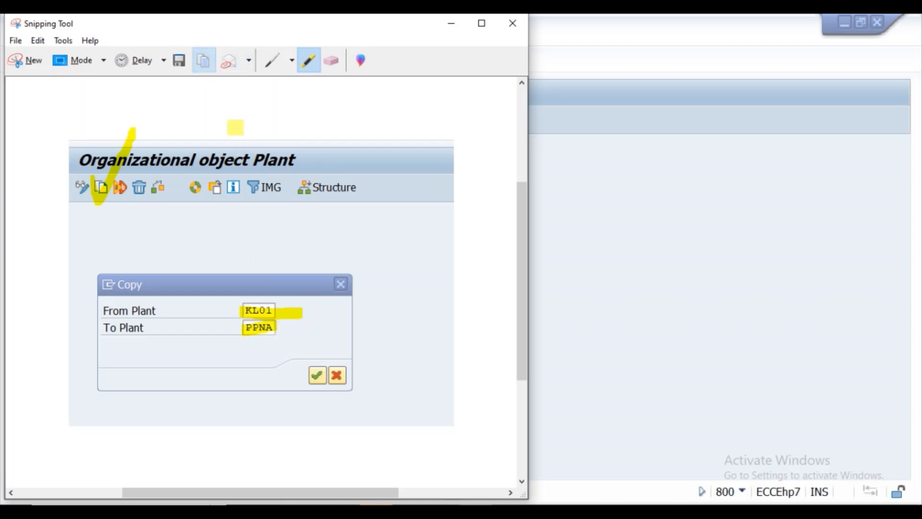
Switch to the Word document "SAP MM Lecture-07 new" and paste the snip beneath the "Click copy as (marked in yellow) above" line.
{"action": "mouse_move", "coordinate": [375, 499]}
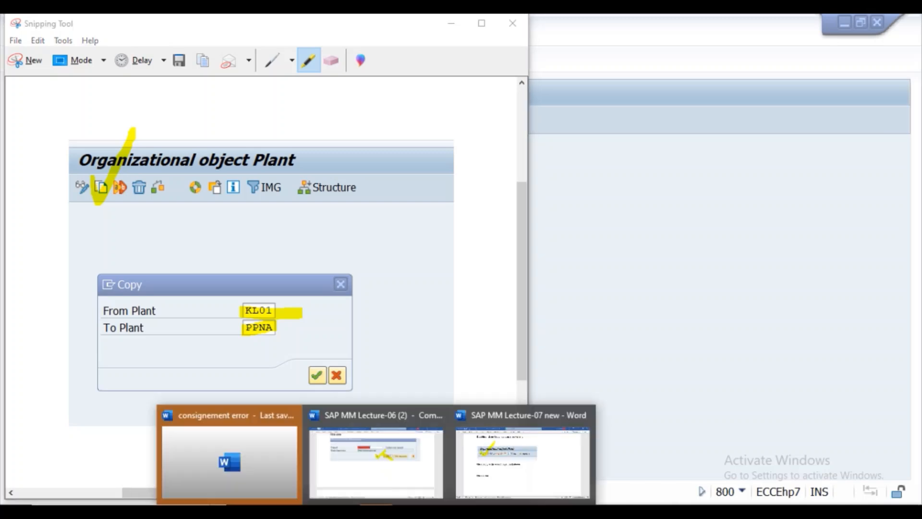
{"action": "left_click", "coordinate": [375, 463]}
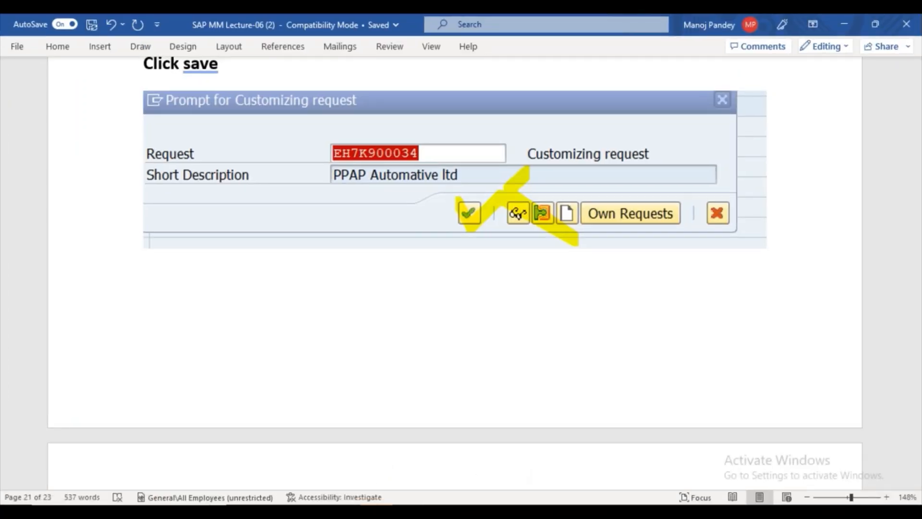
{"action": "mouse_move", "coordinate": [425, 499]}
{"action": "left_click", "coordinate": [479, 471]}
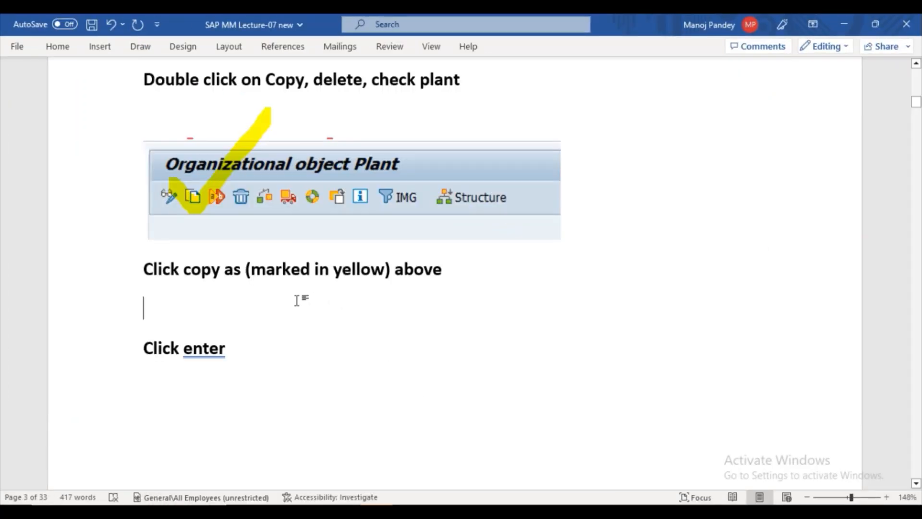
{"action": "key", "text": "ctrl+v"}
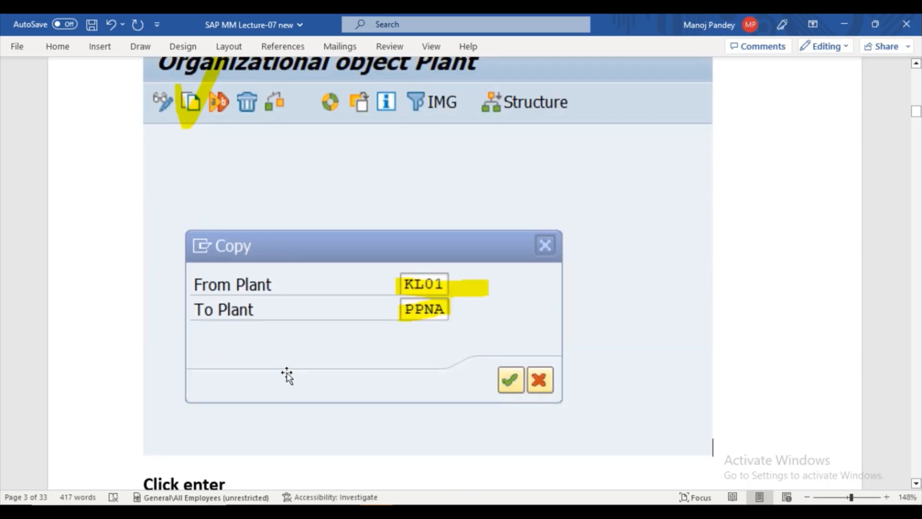
Check the following Lecture-07 instructions, return to SAP, confirm the plant copy, accept the transport notice and agree to transport number ranges.
{"action": "left_click", "coordinate": [916, 484]}
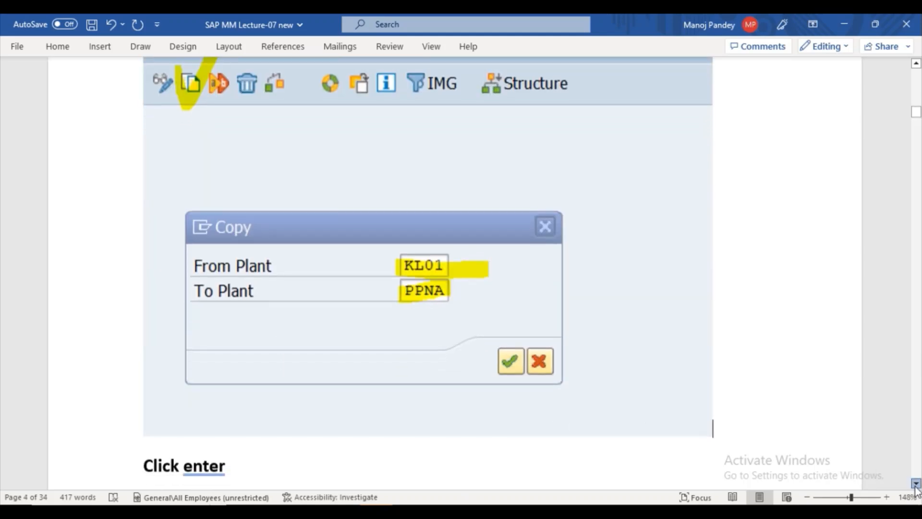
{"action": "scroll", "coordinate": [916, 487], "scroll_direction": "down", "scroll_amount": 3}
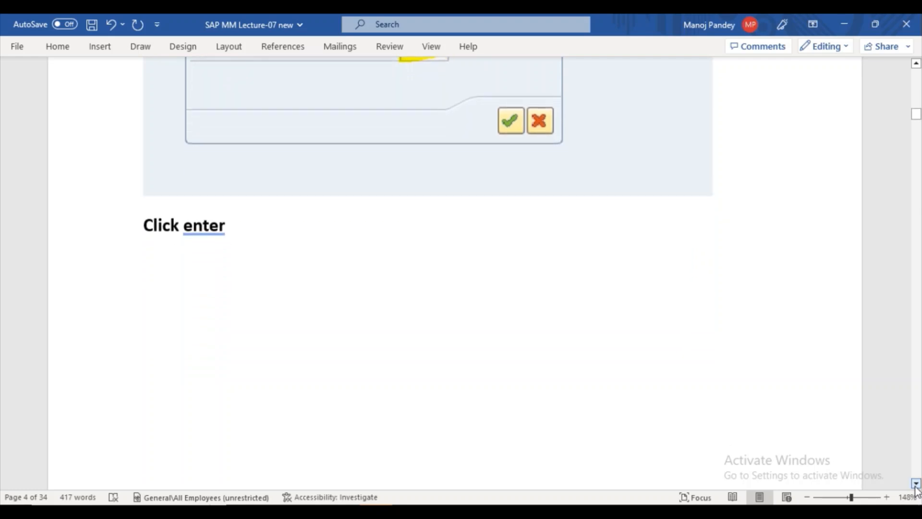
{"action": "left_click", "coordinate": [917, 484]}
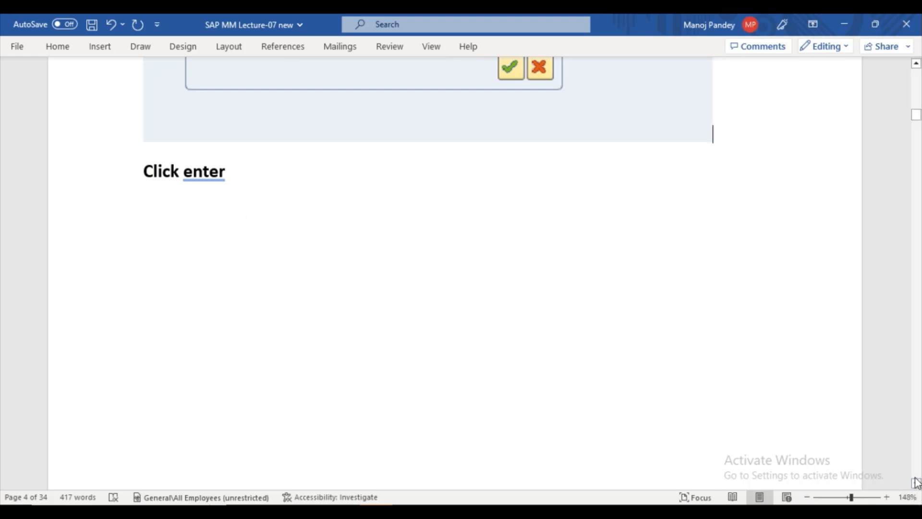
{"action": "scroll", "coordinate": [910, 475], "scroll_direction": "down", "scroll_amount": 10}
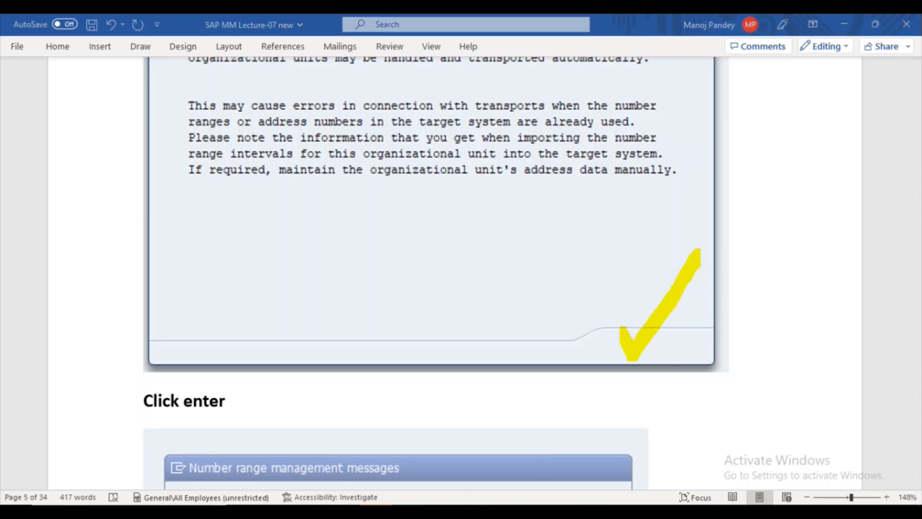
{"action": "mouse_move", "coordinate": [471, 502]}
{"action": "left_click", "coordinate": [480, 456]}
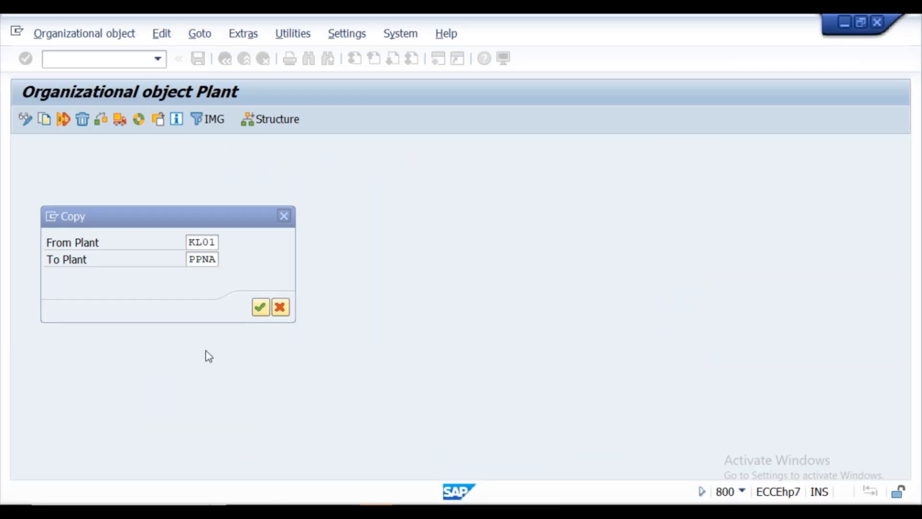
{"action": "left_click", "coordinate": [260, 308]}
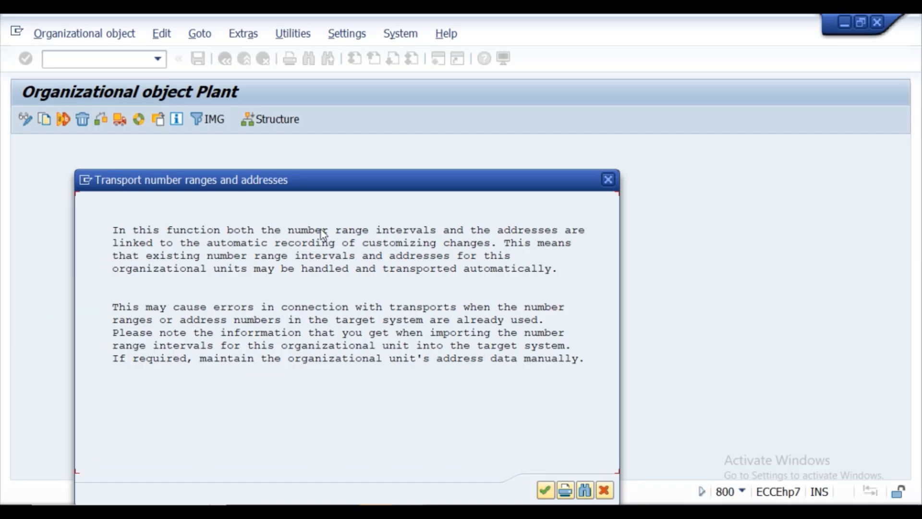
{"action": "left_click", "coordinate": [549, 495]}
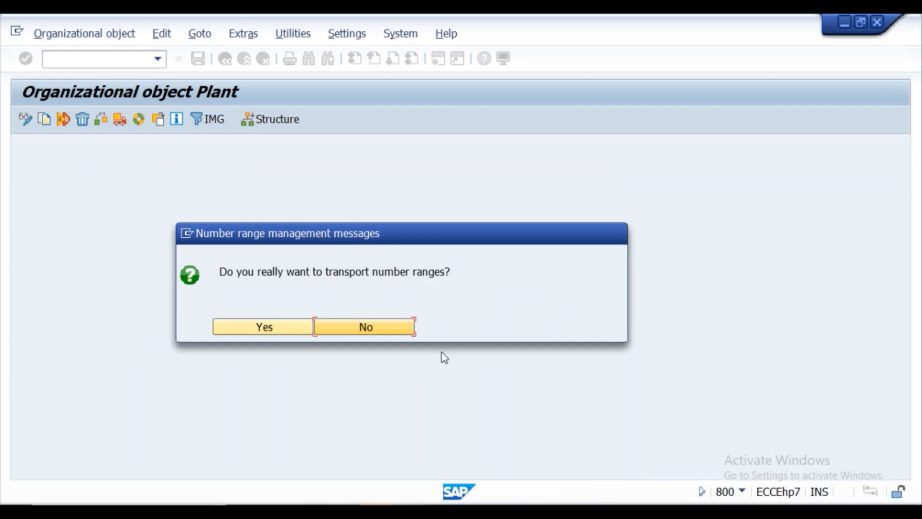
{"action": "left_click", "coordinate": [237, 329]}
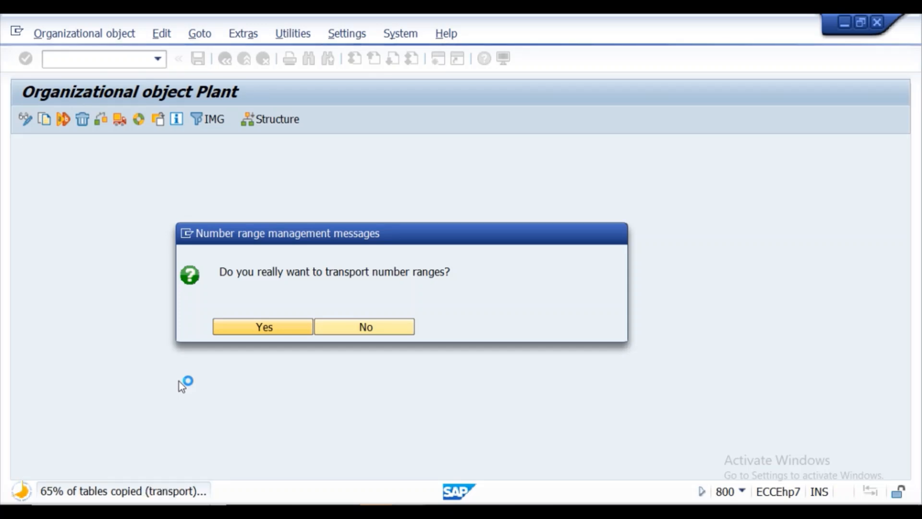
Accept the PPAP Automative ltd customizing request, capture its prompt with Snipping Tool, mark the confirm icon with a yellow tick, and copy the snip.
{"action": "key", "text": "Return"}
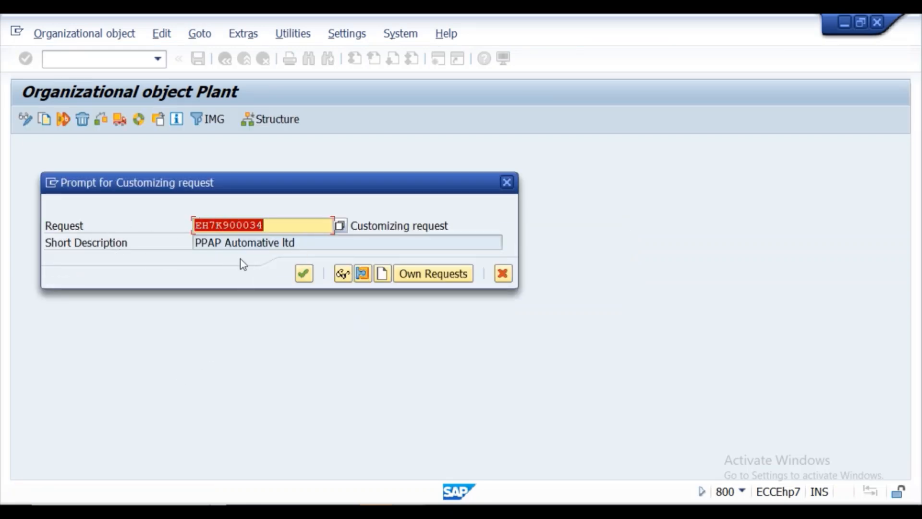
{"action": "left_click", "coordinate": [302, 274]}
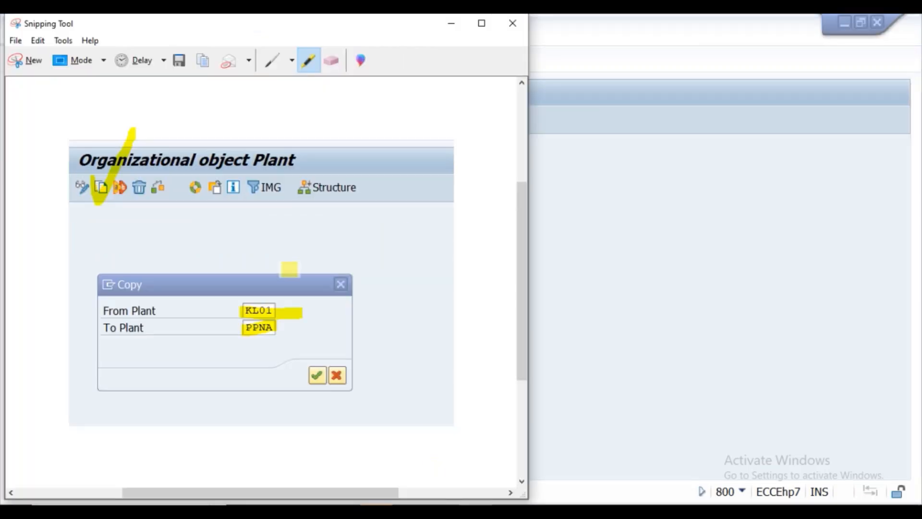
{"action": "left_click", "coordinate": [18, 63]}
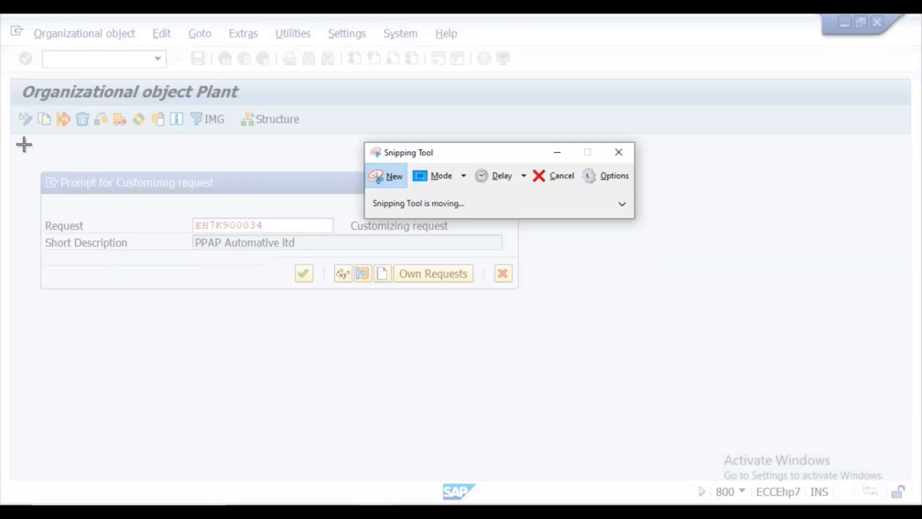
{"action": "left_click_drag", "start_coordinate": [21, 136], "coordinate": [607, 337]}
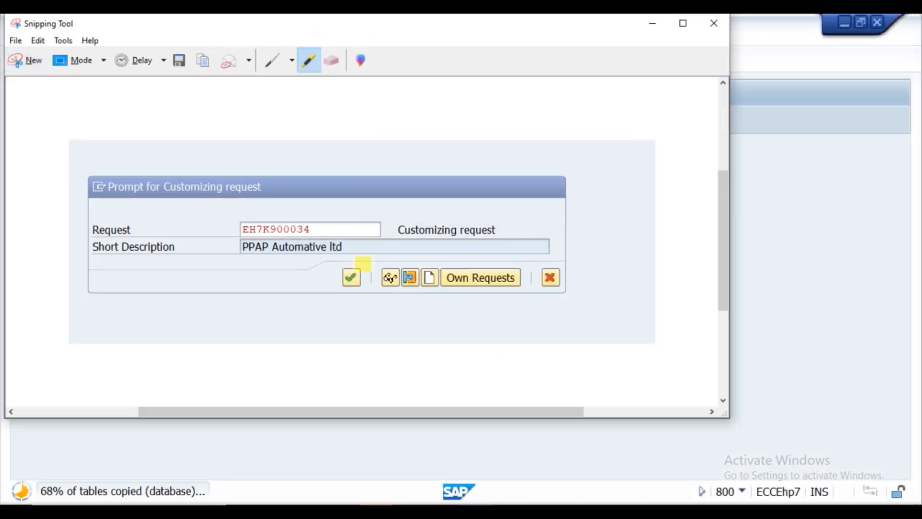
{"action": "mouse_move", "coordinate": [344, 279]}
{"action": "left_mouse_down"}
{"action": "mouse_move", "coordinate": [339, 286]}
{"action": "mouse_move", "coordinate": [411, 226]}
{"action": "left_mouse_up"}
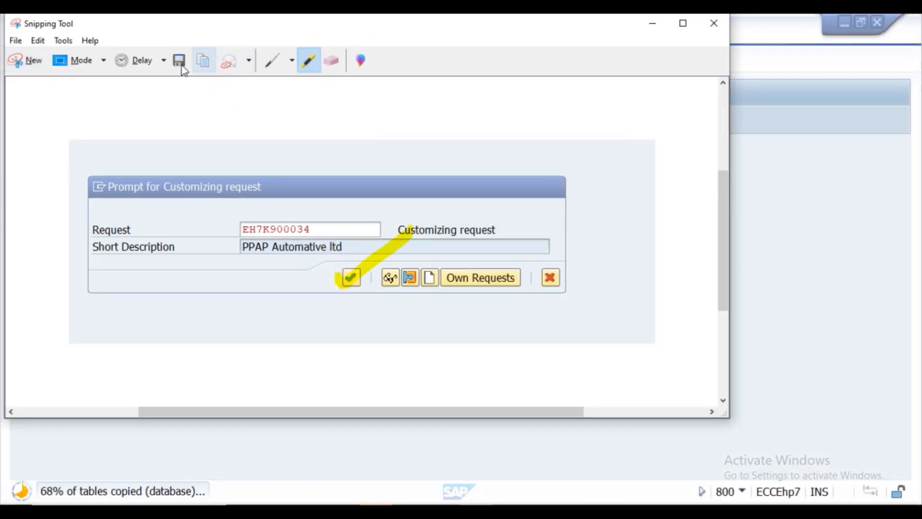
Return to the Lecture-07 document and replace the old visakha steel customizing request screenshot with the new PPAP Automative ltd snip.
{"action": "left_click", "coordinate": [376, 511]}
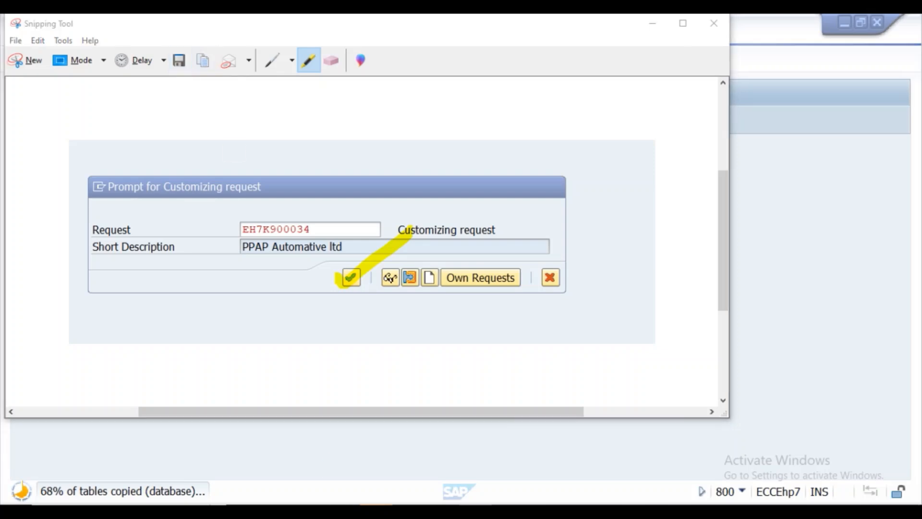
{"action": "left_click", "coordinate": [489, 473]}
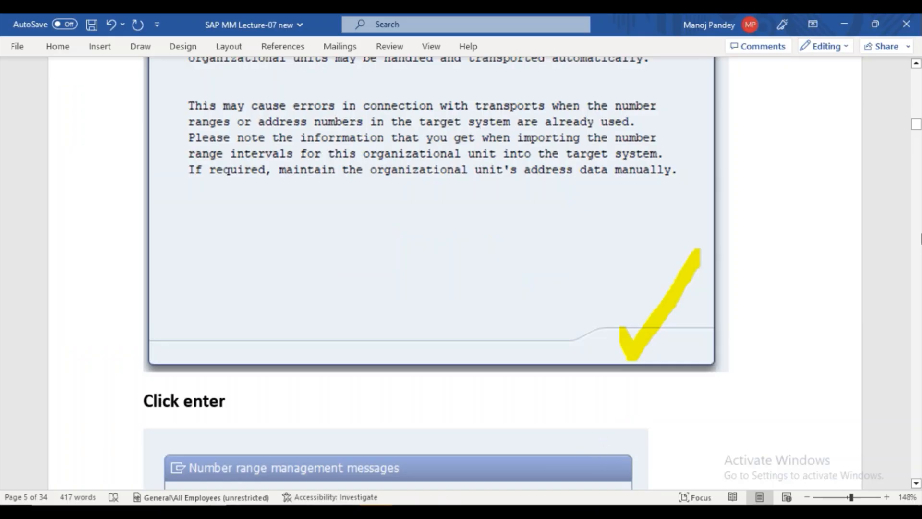
{"action": "left_click", "coordinate": [916, 482]}
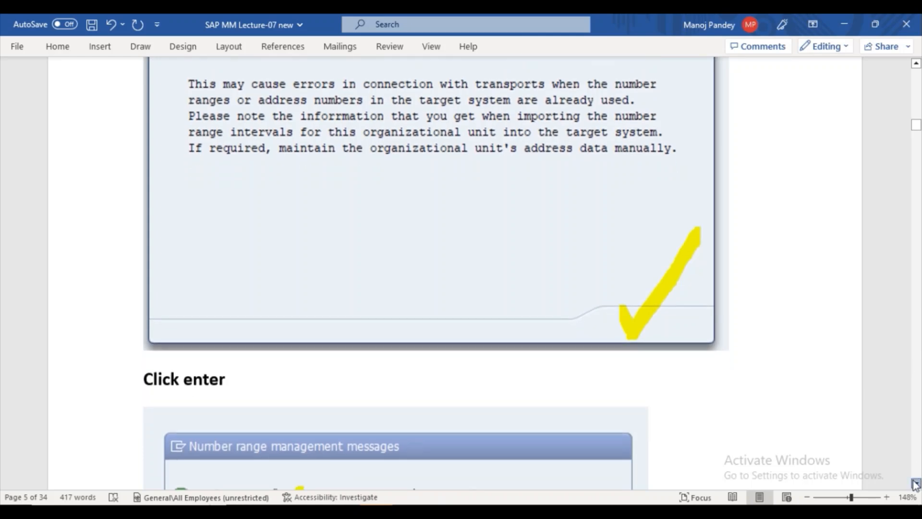
{"action": "scroll", "coordinate": [916, 483], "scroll_direction": "down", "scroll_amount": 8}
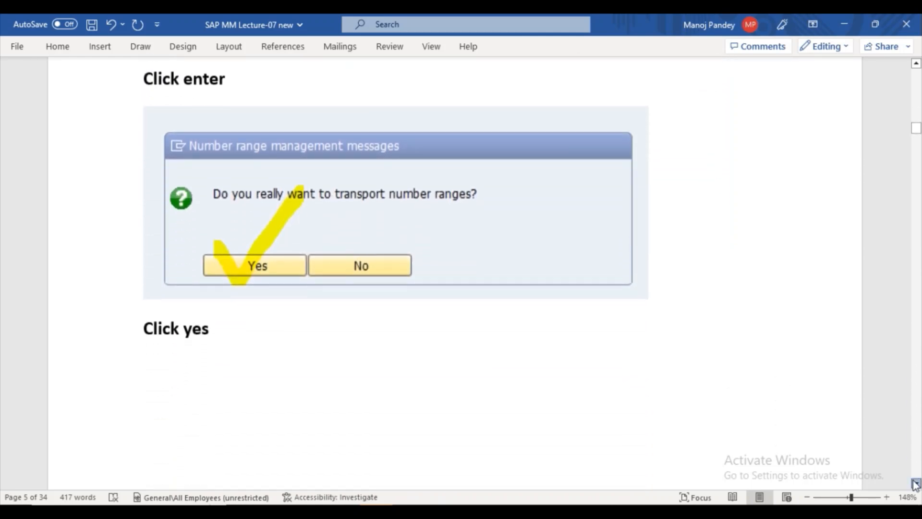
{"action": "scroll", "coordinate": [915, 482], "scroll_direction": "down", "scroll_amount": 8}
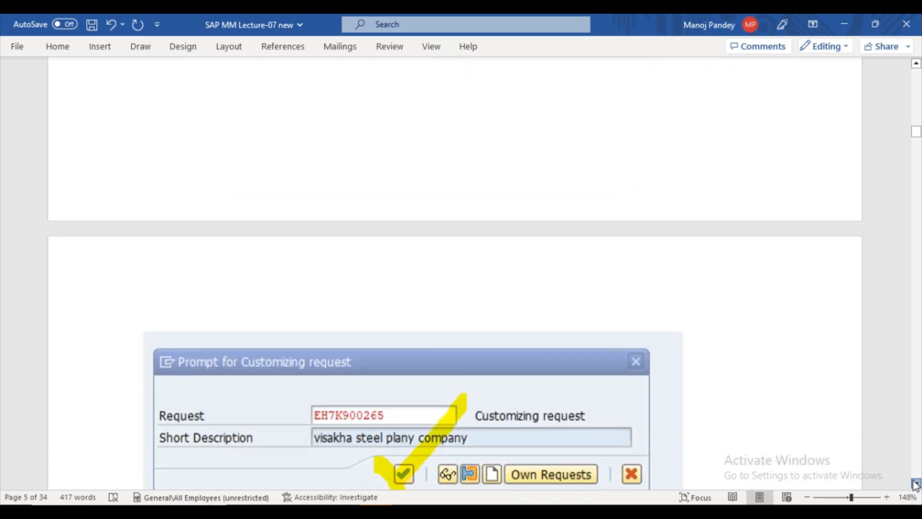
{"action": "left_click", "coordinate": [387, 286]}
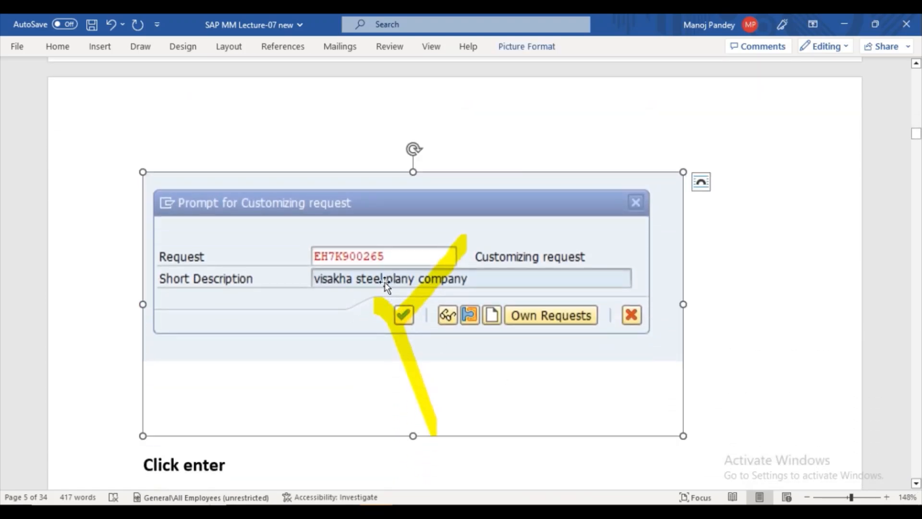
{"action": "key", "text": "Delete"}
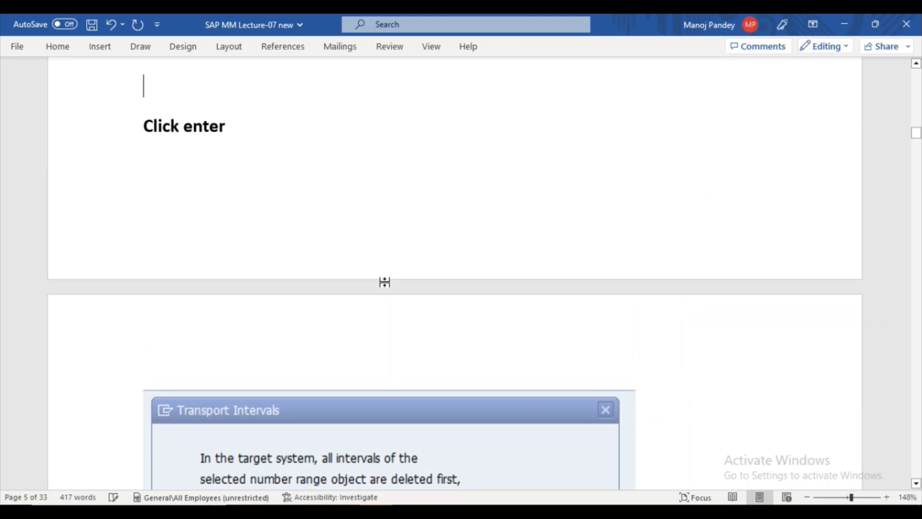
{"action": "key", "text": "ctrl+v"}
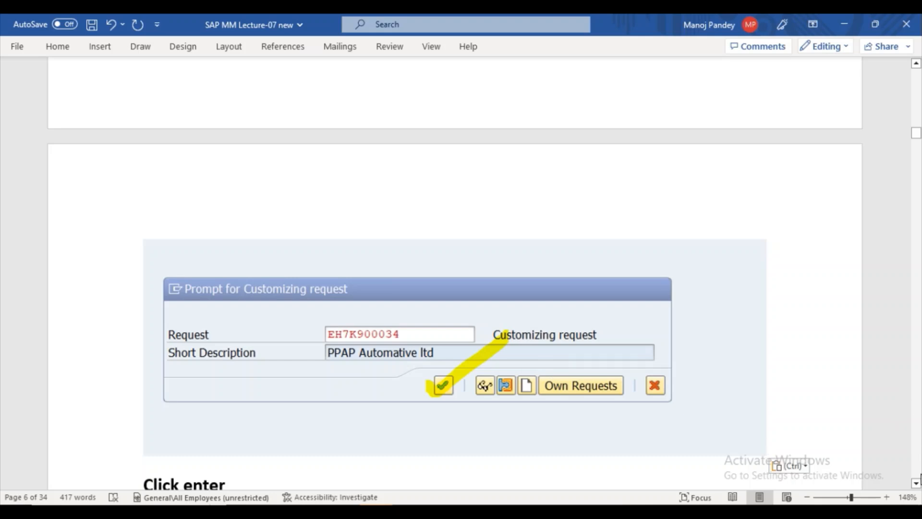
{"action": "scroll", "coordinate": [920, 476], "scroll_direction": "down", "scroll_amount": 7}
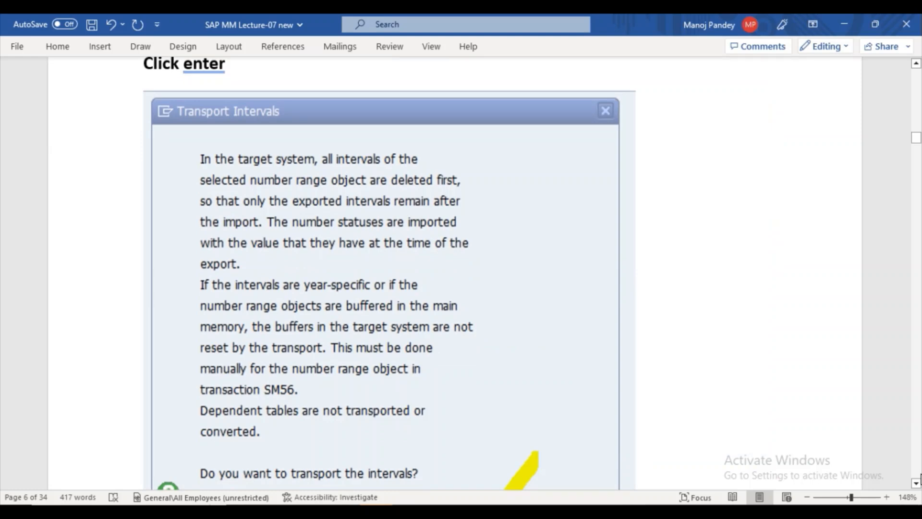
{"action": "left_click", "coordinate": [916, 64]}
{"action": "left_click", "coordinate": [917, 64]}
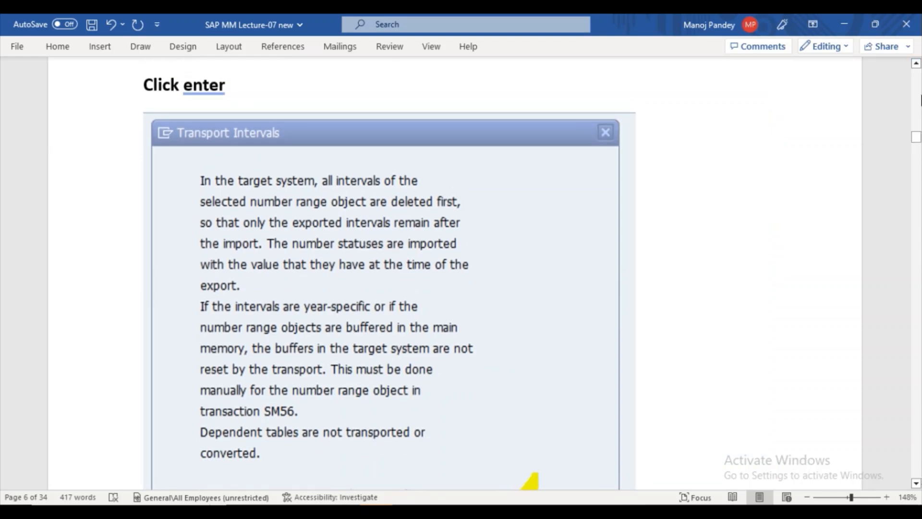
Examine the Lecture-07 instructions after the customizing request, covering the Transport Intervals prompt and cancelling until the next screen.
{"action": "left_click", "coordinate": [917, 65]}
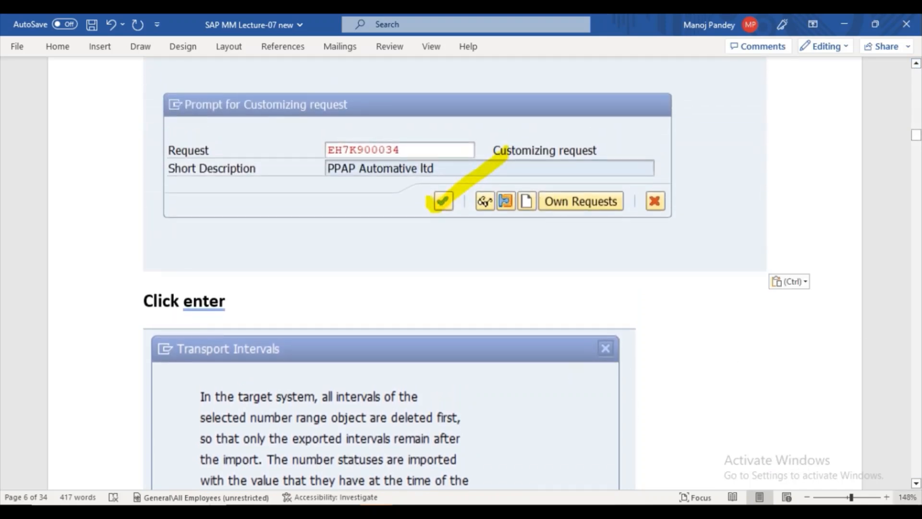
{"action": "left_click", "coordinate": [916, 483]}
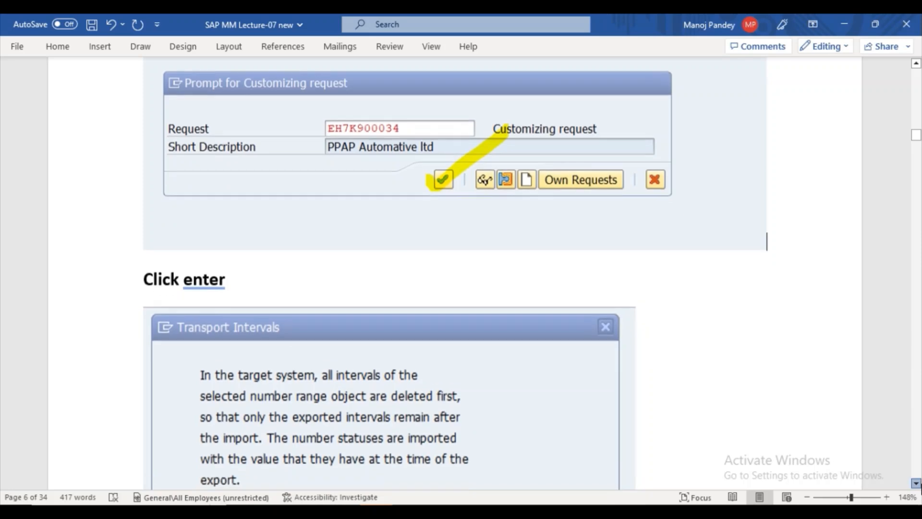
{"action": "scroll", "coordinate": [918, 485], "scroll_direction": "down", "scroll_amount": 8}
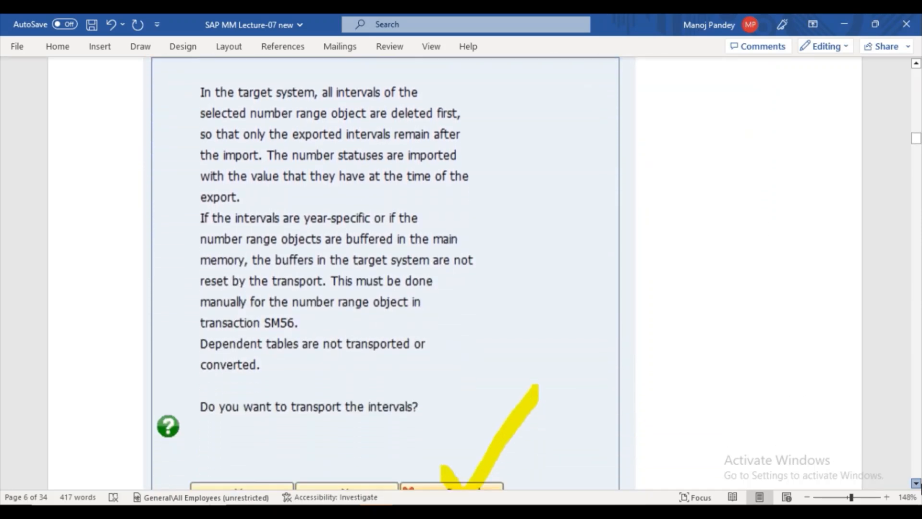
{"action": "scroll", "coordinate": [918, 484], "scroll_direction": "down", "scroll_amount": 4}
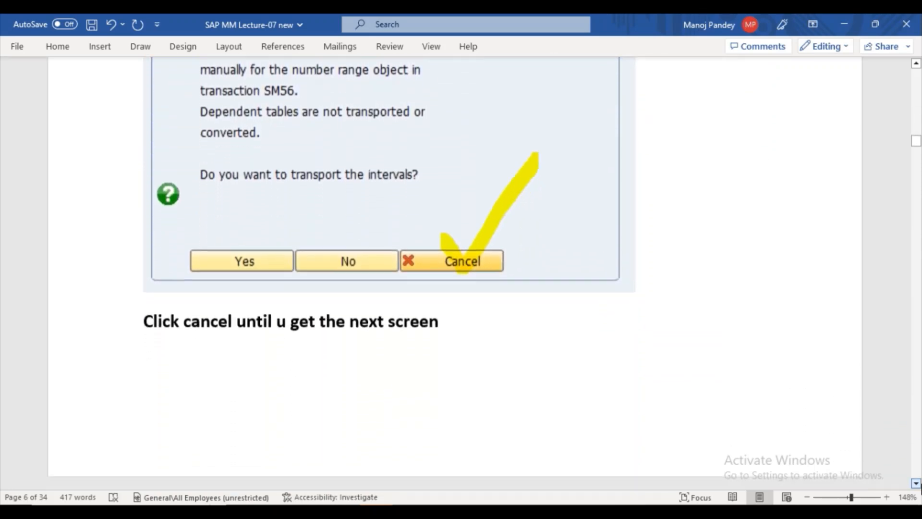
{"action": "scroll", "coordinate": [918, 484], "scroll_direction": "down", "scroll_amount": 4}
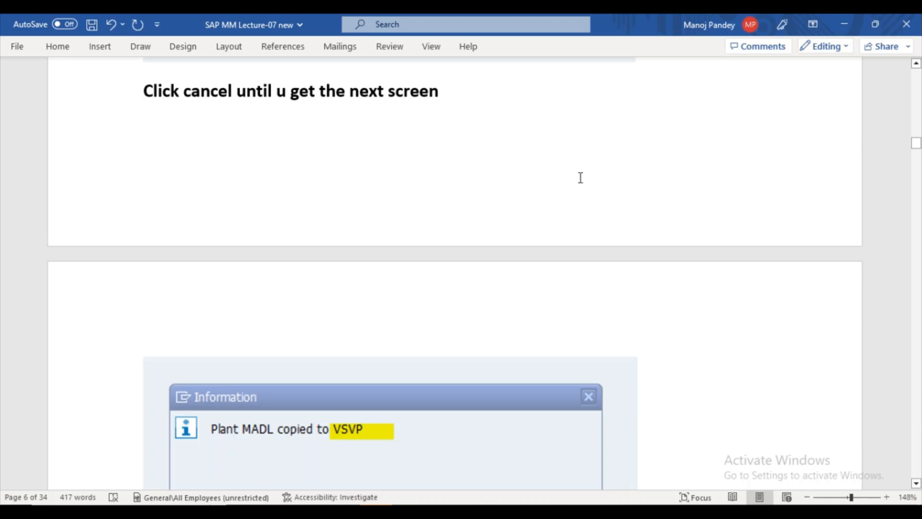
{"action": "left_click", "coordinate": [916, 63]}
{"action": "left_click", "coordinate": [916, 64]}
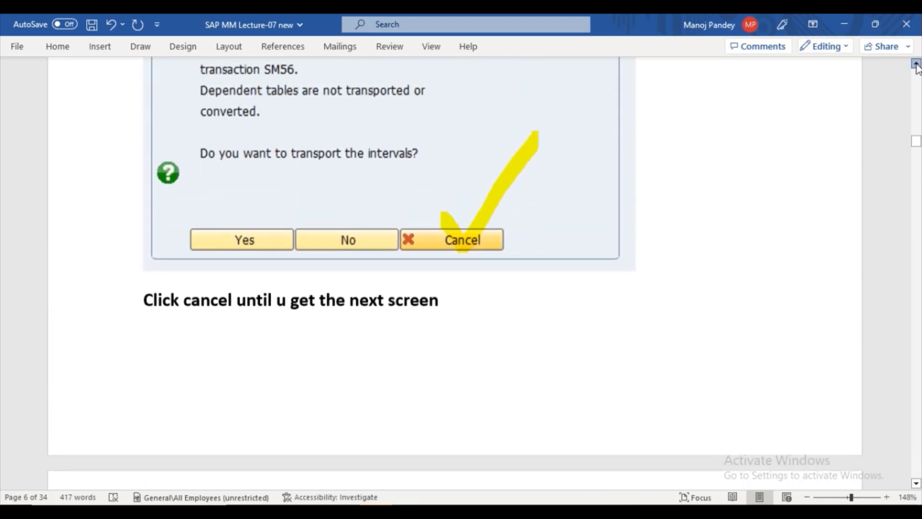
{"action": "left_click", "coordinate": [916, 64]}
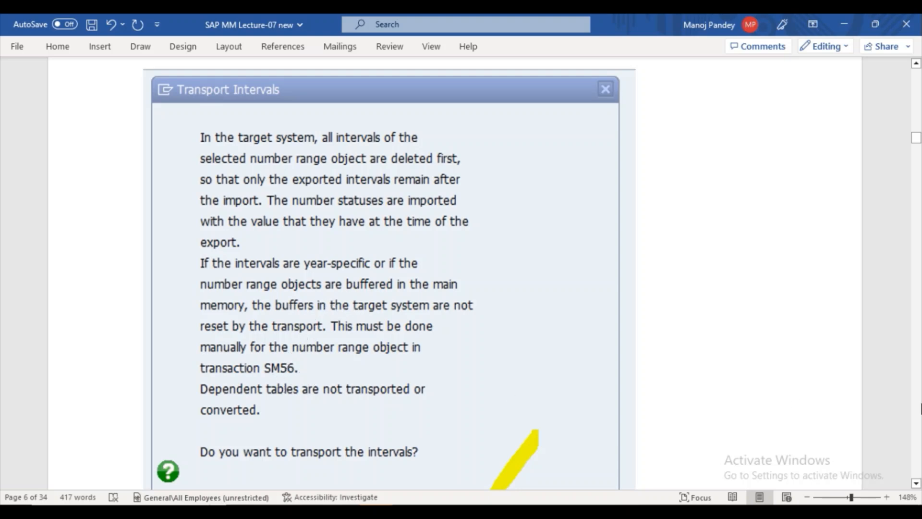
Delete the old "Plant MADL copied to VSVP" information screenshot above the "Click enter" line in Lecture-07.
{"action": "scroll", "coordinate": [918, 481], "scroll_direction": "down", "scroll_amount": 10}
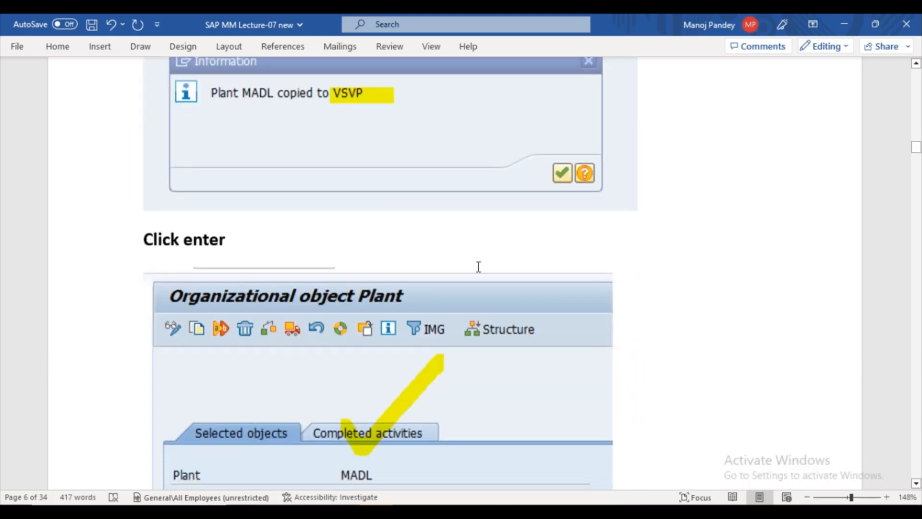
{"action": "left_click", "coordinate": [332, 151]}
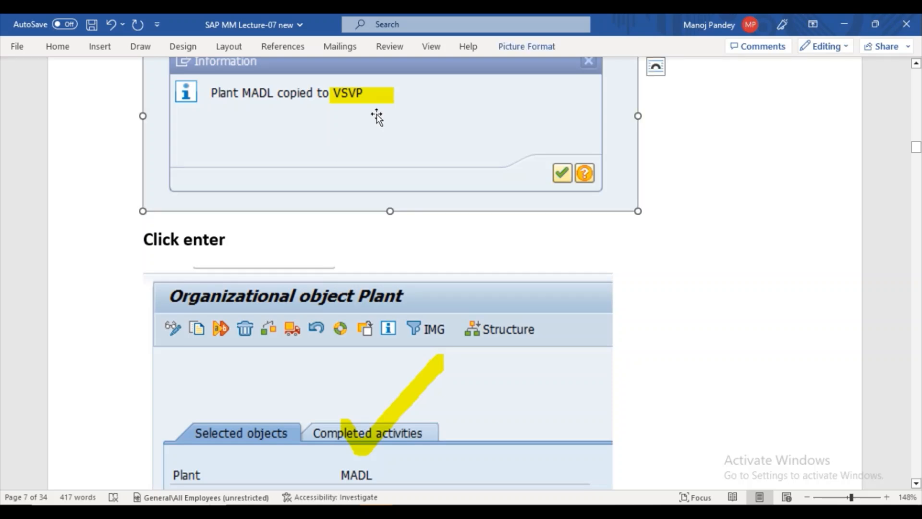
{"action": "key", "text": "Delete"}
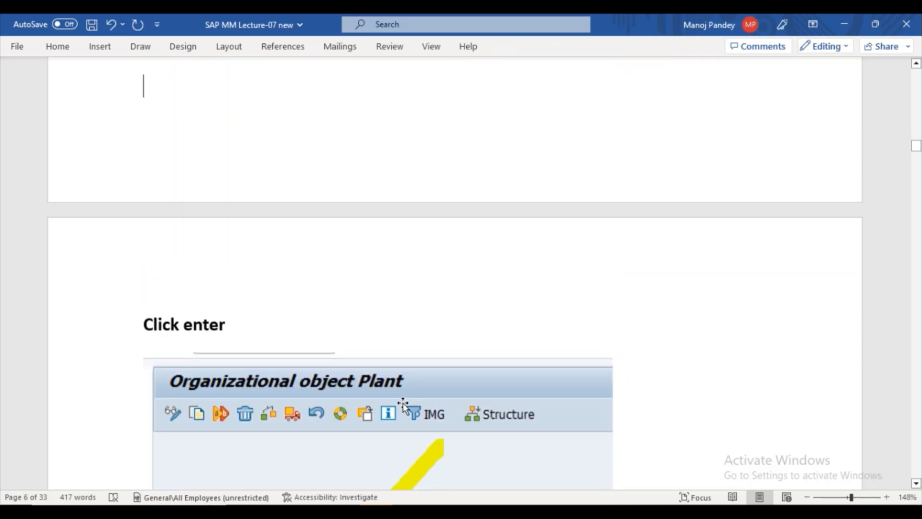
Return to the Organizational object Plant window in SAP and cancel the Transport Intervals prompts.
{"action": "mouse_move", "coordinate": [409, 510]}
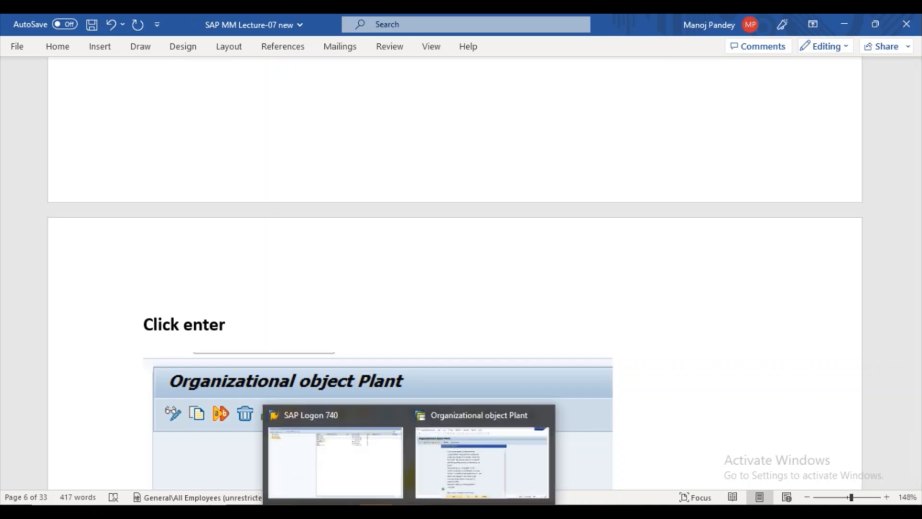
{"action": "left_click", "coordinate": [445, 477]}
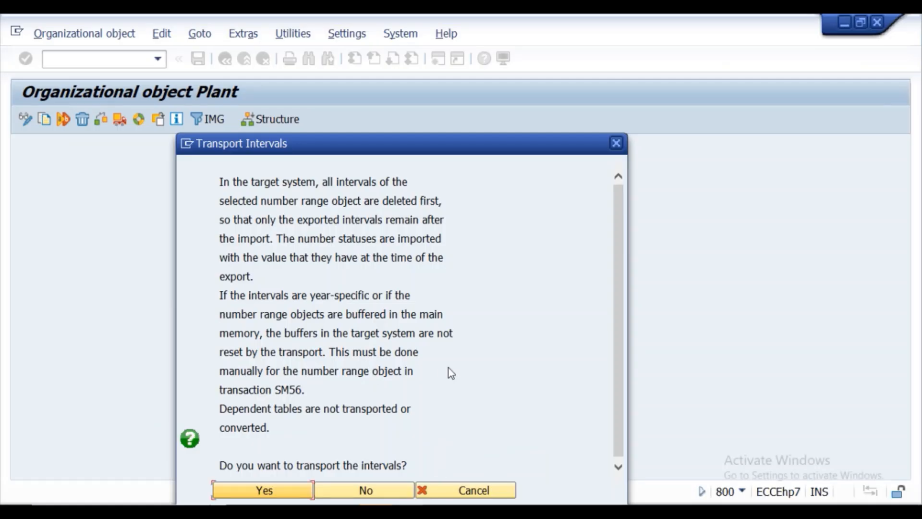
{"action": "left_click", "coordinate": [464, 490]}
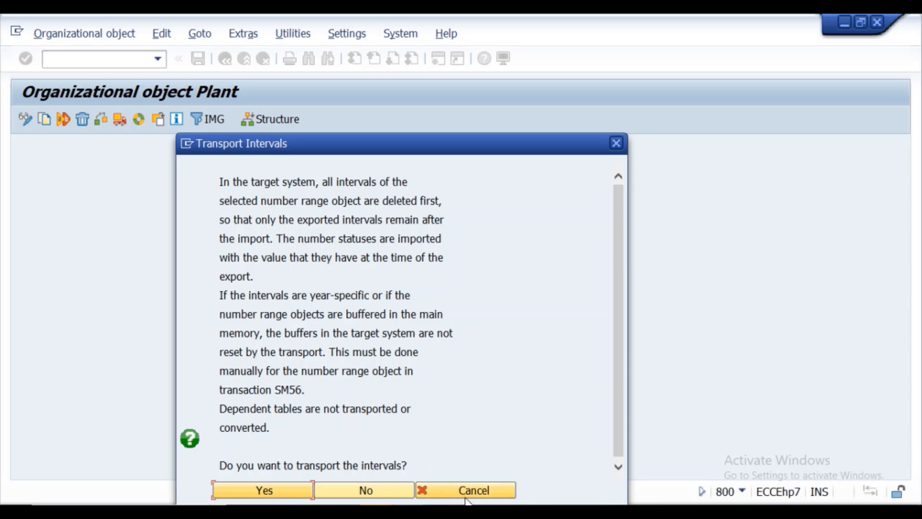
{"action": "left_click", "coordinate": [466, 498]}
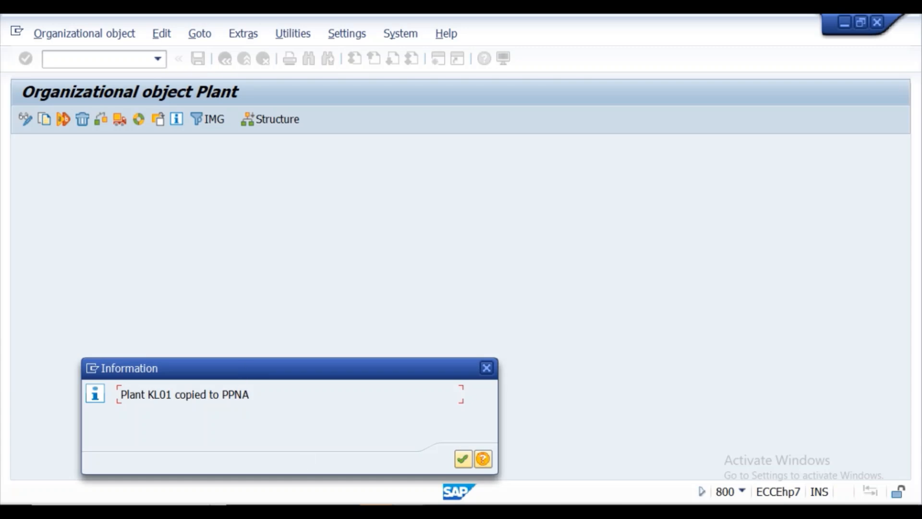
Capture SAP's Information dialog with Snipping Tool and highlight the text "Plant KL01 copied to PPNA" in yellow.
{"action": "left_click", "coordinate": [477, 512]}
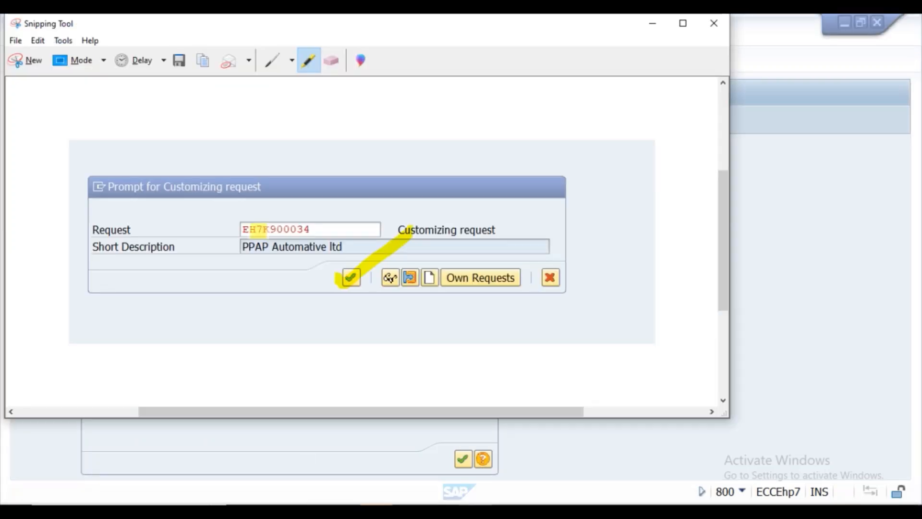
{"action": "left_click", "coordinate": [25, 61]}
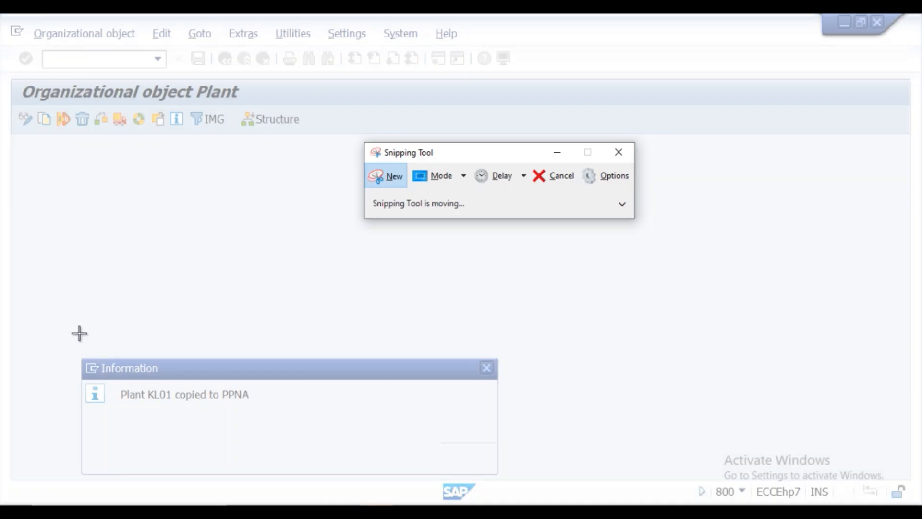
{"action": "left_click_drag", "start_coordinate": [82, 350], "coordinate": [556, 496]}
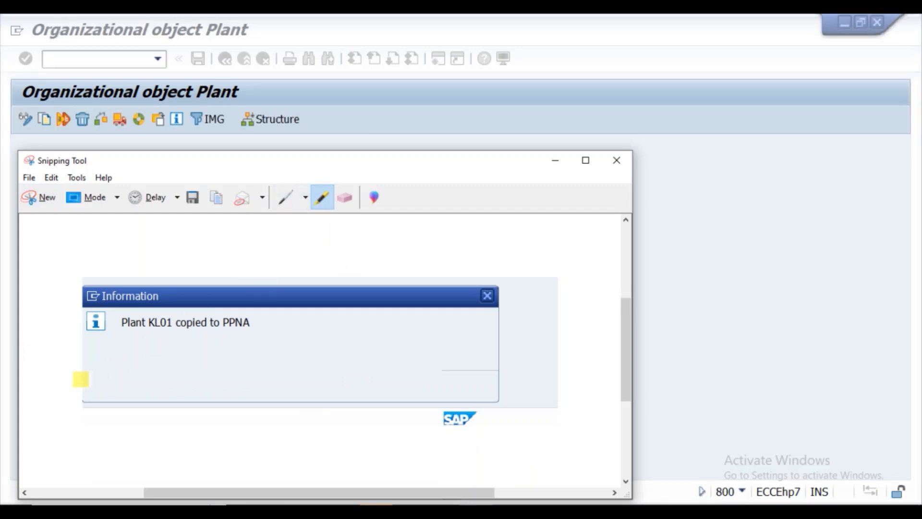
{"action": "mouse_move", "coordinate": [119, 322]}
{"action": "left_mouse_down"}
{"action": "mouse_move", "coordinate": [263, 323]}
{"action": "mouse_move", "coordinate": [252, 323]}
{"action": "left_mouse_up"}
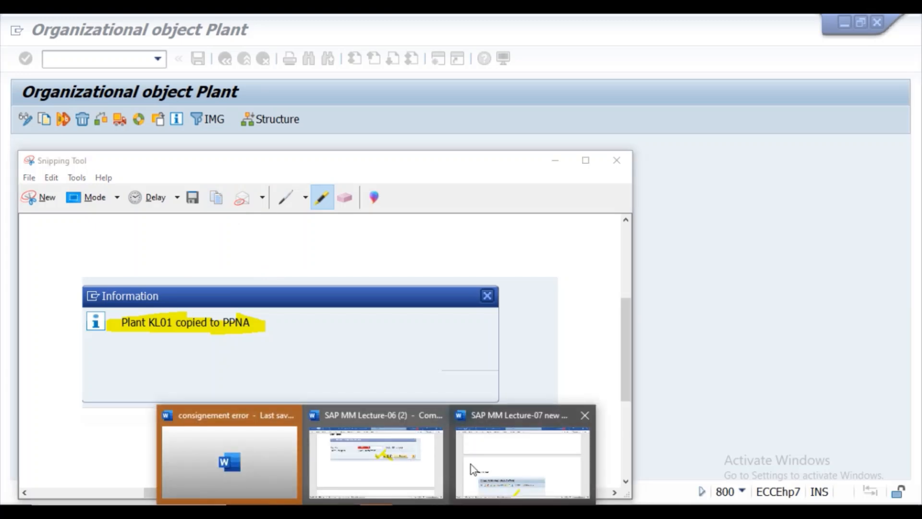
Paste the highlighted snip above "Click enter" in the Lecture-07 document and turn on AutoSave by uploading the file to OneDrive - wipro.
{"action": "left_click", "coordinate": [471, 465]}
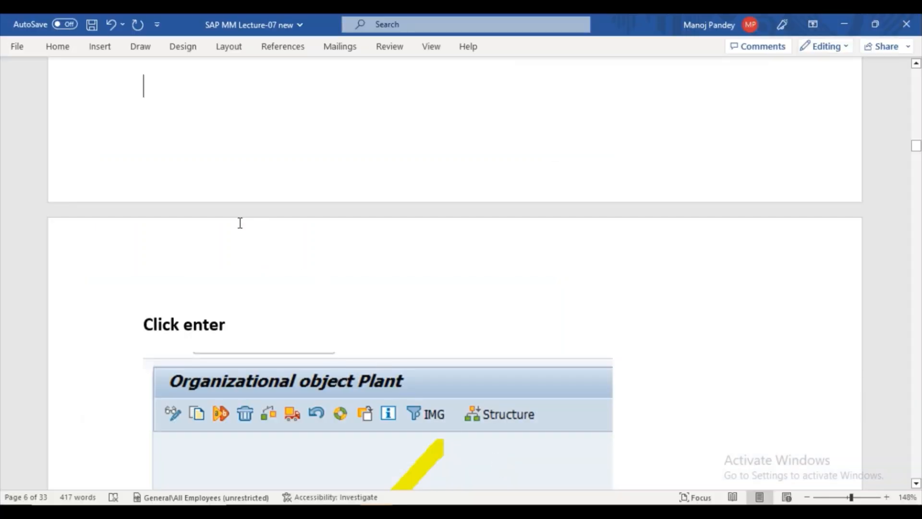
{"action": "key", "text": "ctrl+v"}
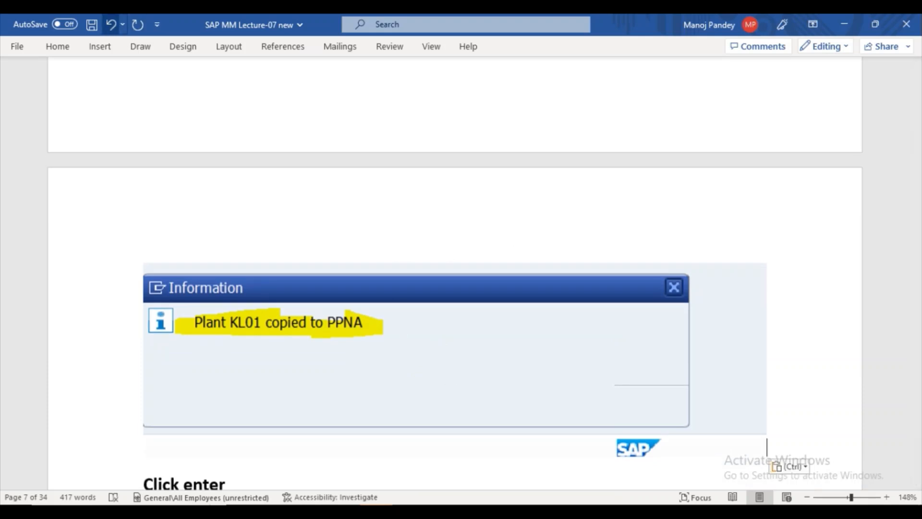
{"action": "left_click", "coordinate": [71, 23]}
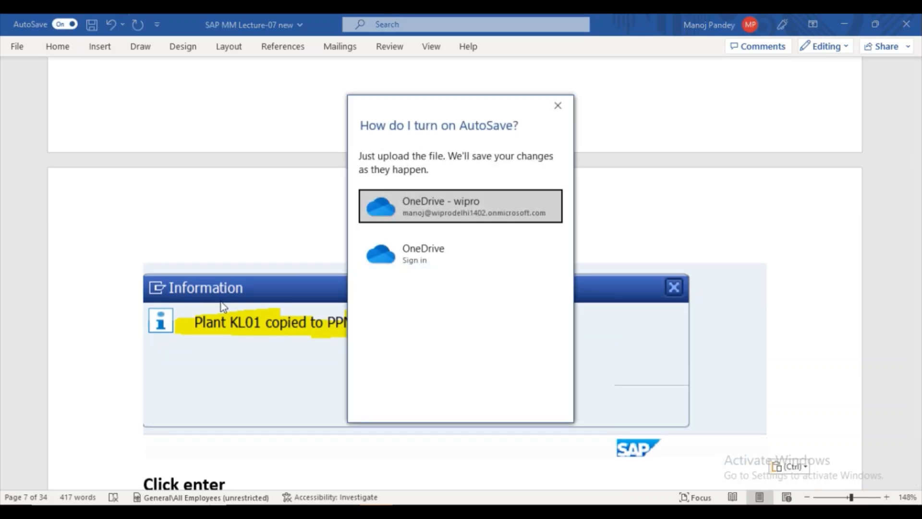
{"action": "left_click", "coordinate": [419, 204]}
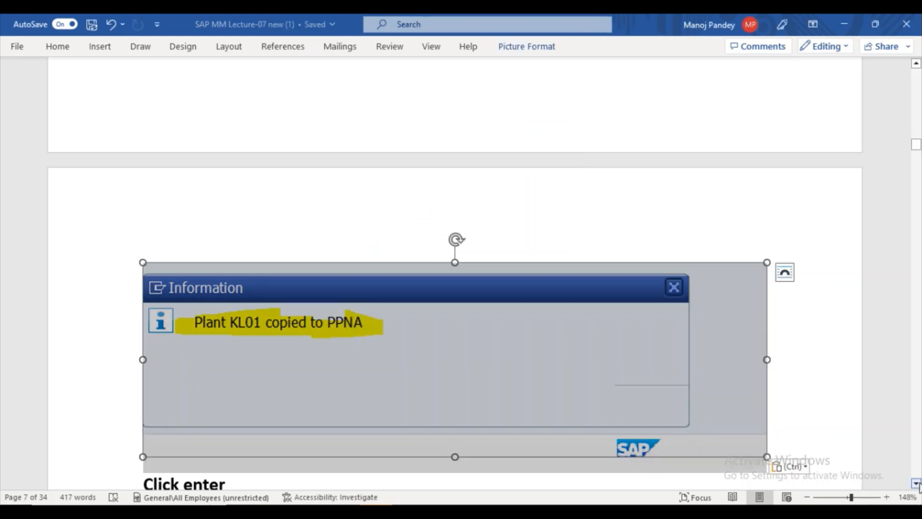
Check the next Lecture-07 instruction, return to SAP, acknowledge the plant copy message, and display the completed activities.
{"action": "left_click", "coordinate": [917, 483]}
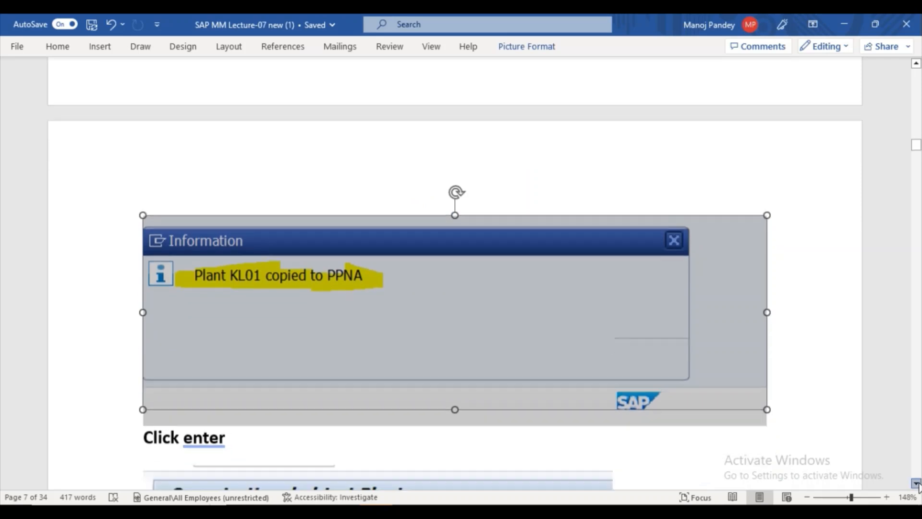
{"action": "scroll", "coordinate": [916, 483], "scroll_direction": "down", "scroll_amount": 8}
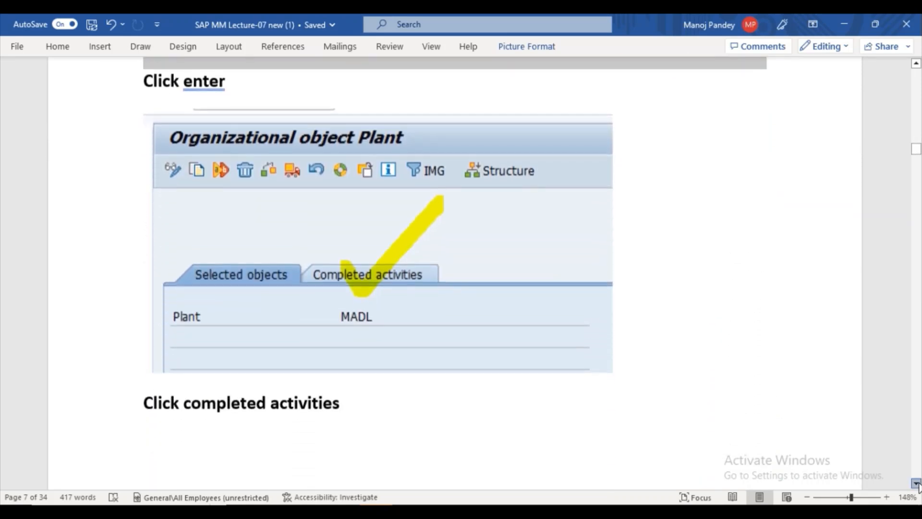
{"action": "left_click", "coordinate": [413, 312]}
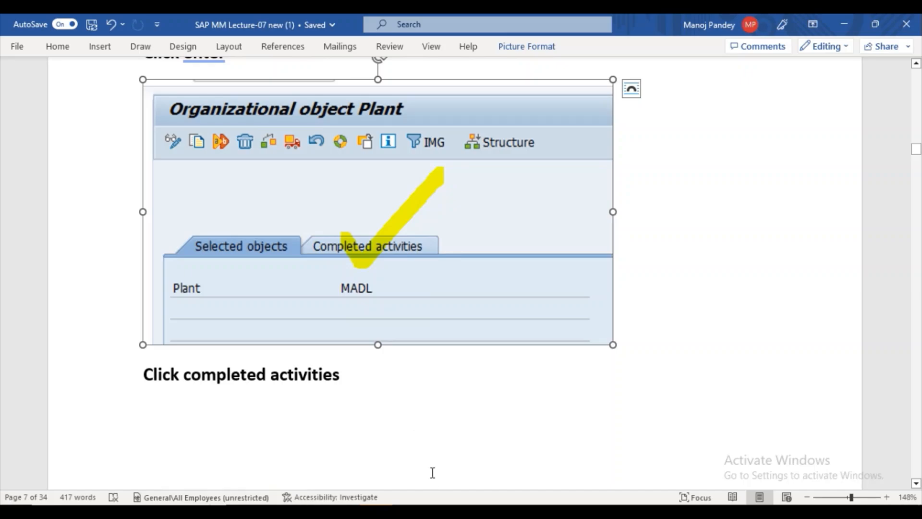
{"action": "left_click", "coordinate": [454, 456]}
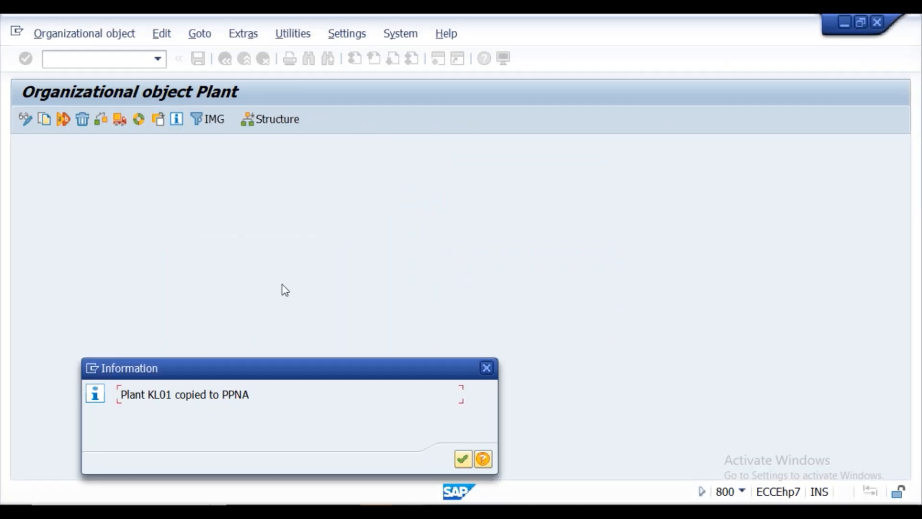
{"action": "left_click", "coordinate": [458, 460]}
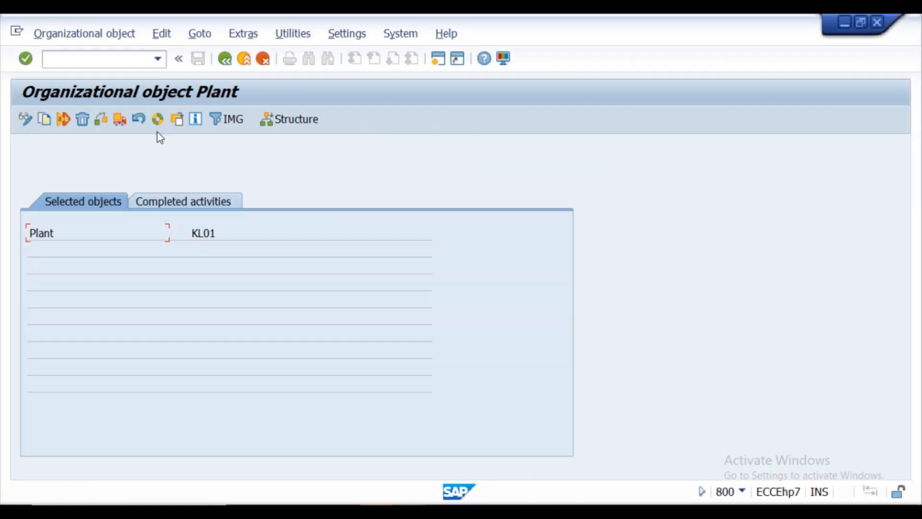
{"action": "left_click", "coordinate": [154, 207]}
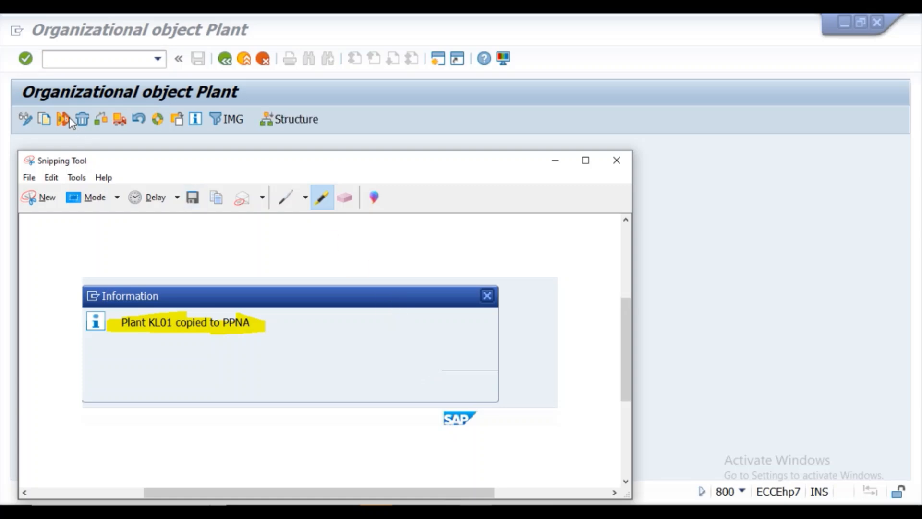
{"action": "left_click", "coordinate": [46, 196]}
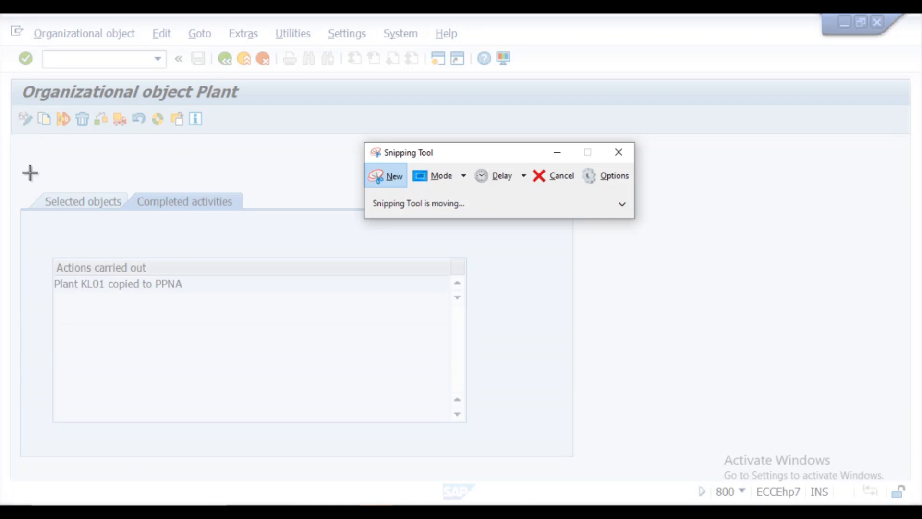
{"action": "left_click", "coordinate": [12, 154]}
{"action": "left_click_drag", "start_coordinate": [12, 154], "coordinate": [321, 287]}
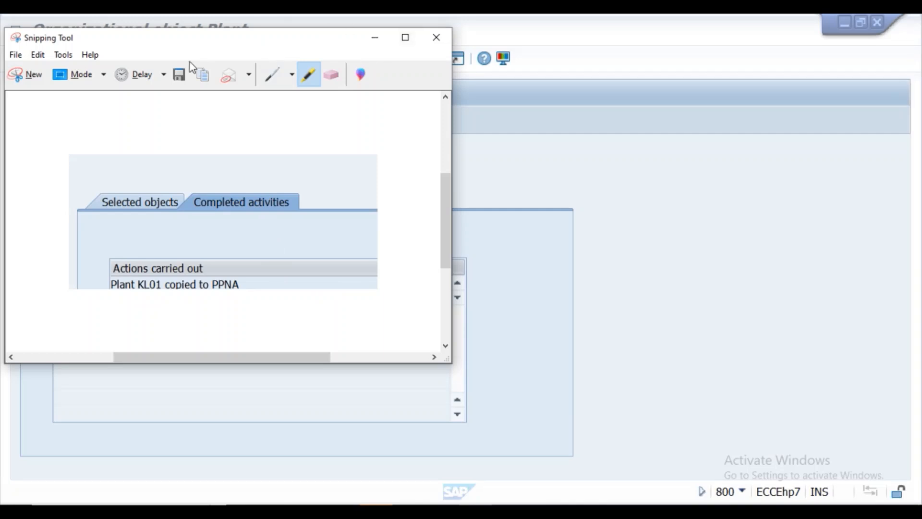
Snip the Organizational object Plant screen with its menu and toolbars, highlight "Completed activities", and mark the green back icon with a yellow tick.
{"action": "left_click", "coordinate": [38, 76]}
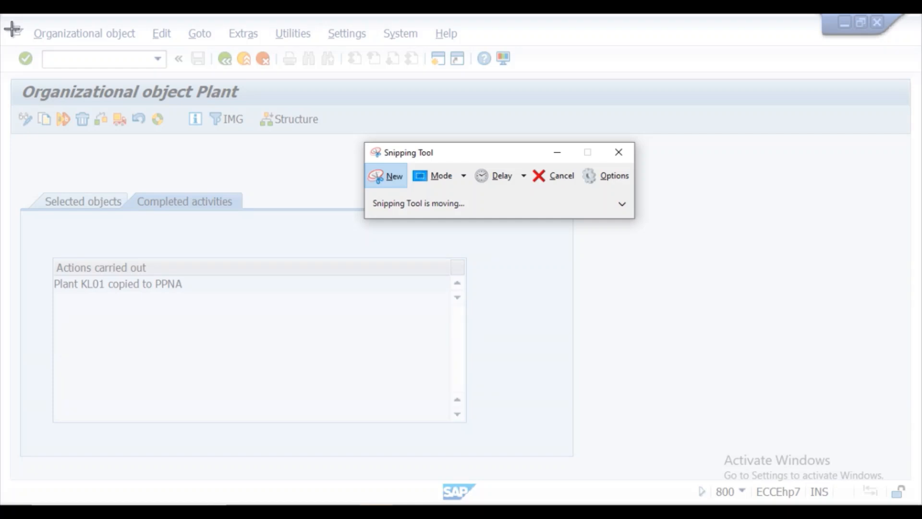
{"action": "left_click_drag", "start_coordinate": [10, 24], "coordinate": [611, 437]}
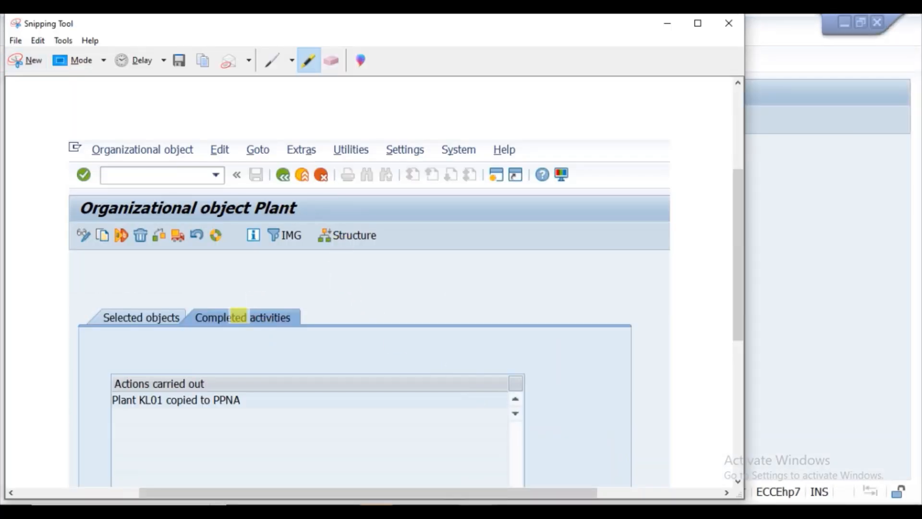
{"action": "left_click_drag", "start_coordinate": [197, 325], "coordinate": [329, 313]}
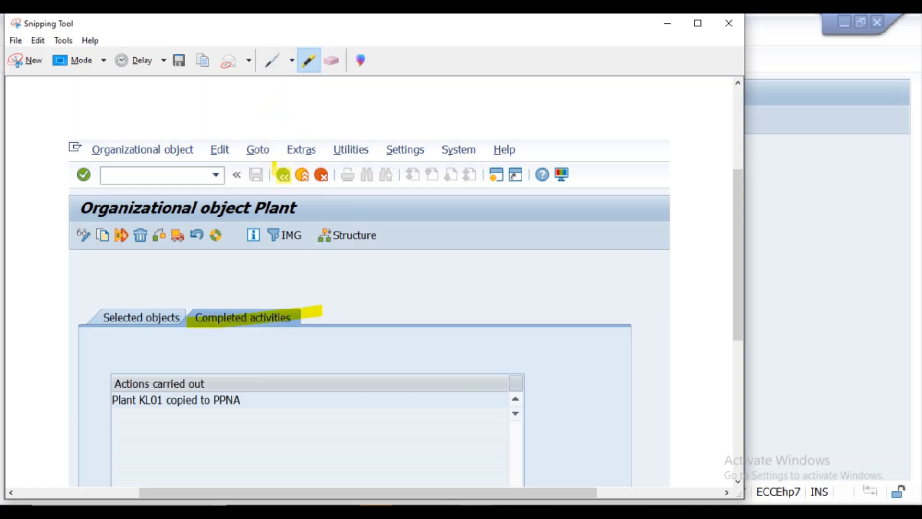
{"action": "left_click_drag", "start_coordinate": [301, 162], "coordinate": [310, 136]}
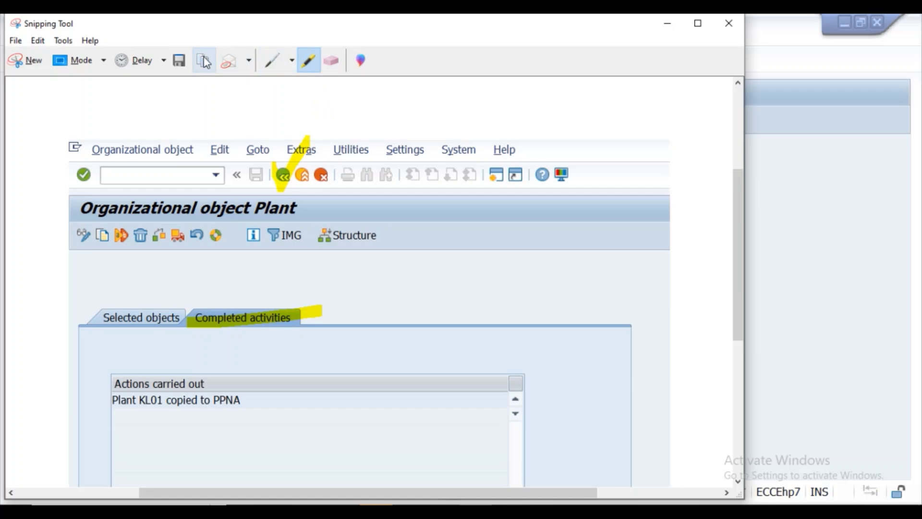
Switch to the Lecture-07 document and paste the snip over the old plant picture above "Click completed activities".
{"action": "left_click", "coordinate": [376, 510]}
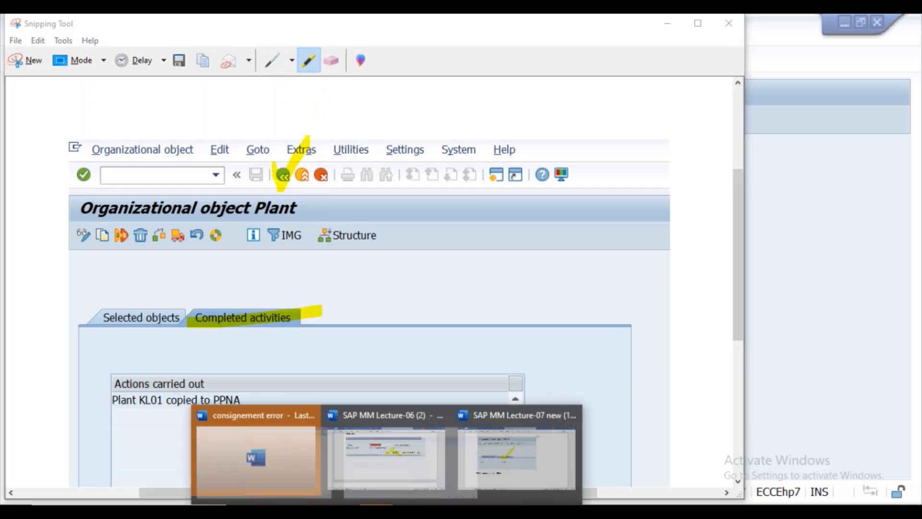
{"action": "left_click", "coordinate": [514, 469]}
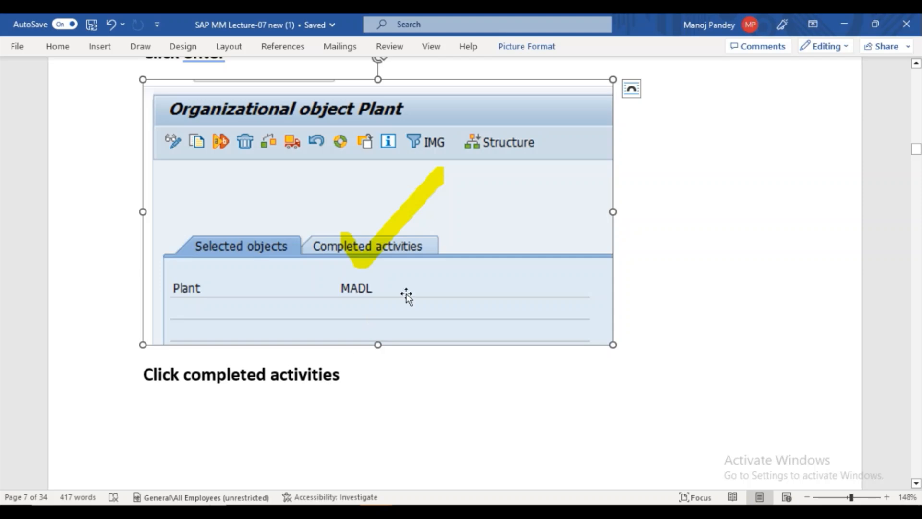
{"action": "key", "text": "ctrl+v"}
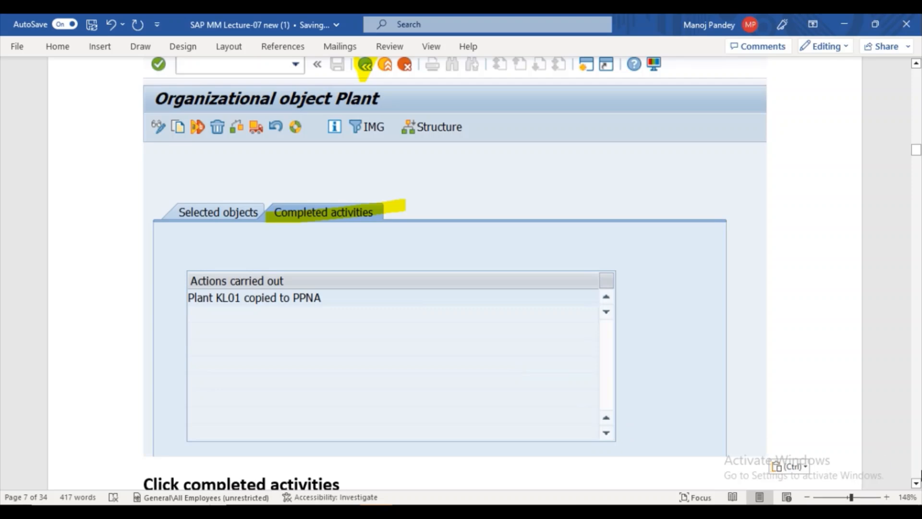
Replace the old "Plant MADL copied to VSVP" picture above "Click back (marked in yellow above)" with the highlighted PPNA snip.
{"action": "scroll", "coordinate": [461, 274], "scroll_direction": "down", "scroll_amount": 4}
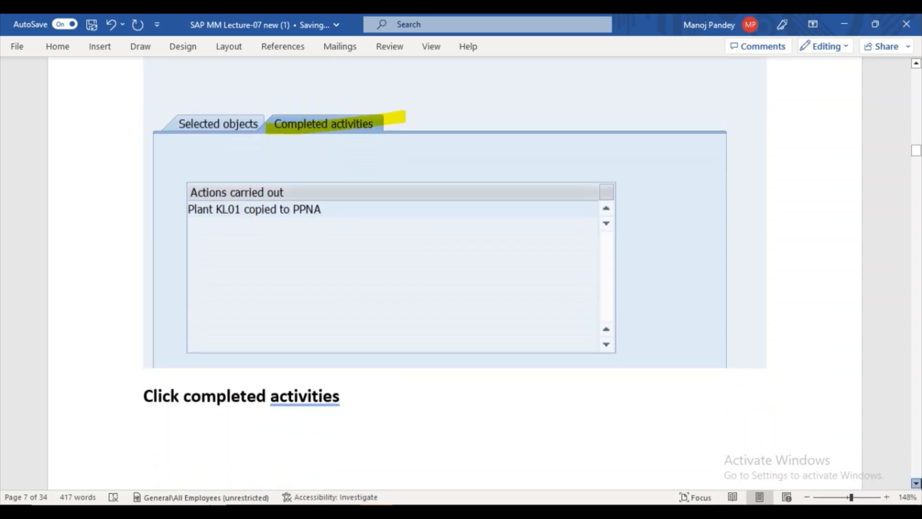
{"action": "scroll", "coordinate": [461, 274], "scroll_direction": "down", "scroll_amount": 8}
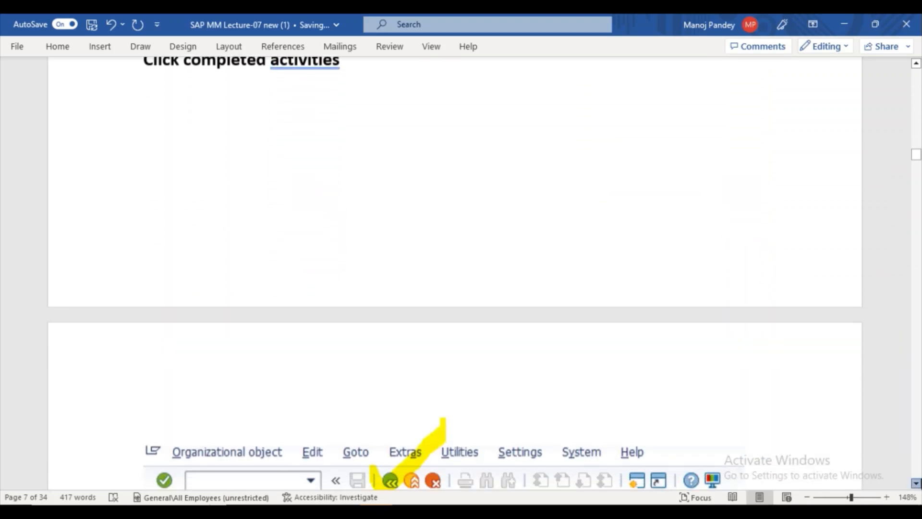
{"action": "scroll", "coordinate": [461, 274], "scroll_direction": "down", "scroll_amount": 5}
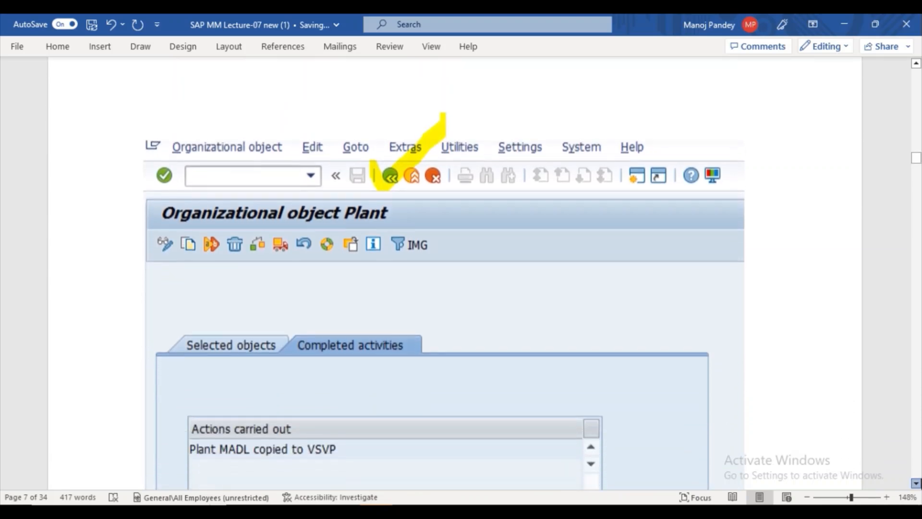
{"action": "scroll", "coordinate": [461, 274], "scroll_direction": "down", "scroll_amount": 1}
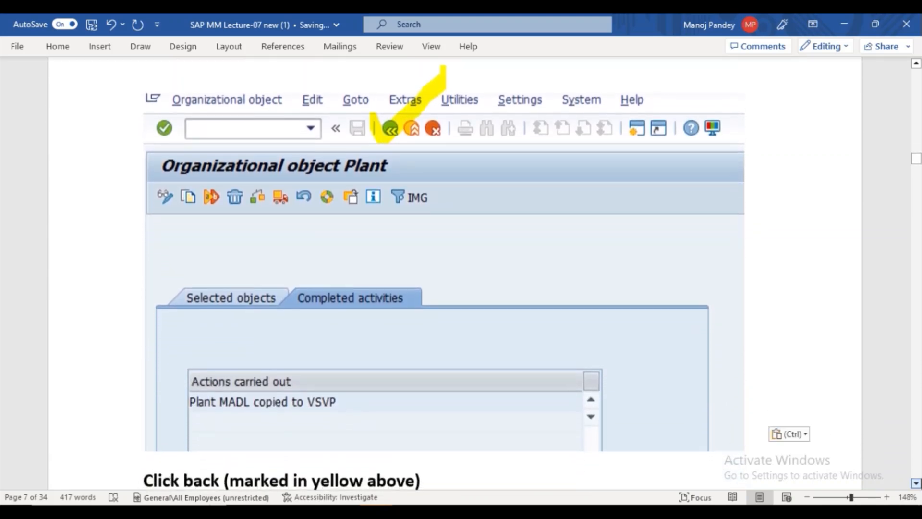
{"action": "scroll", "coordinate": [461, 274], "scroll_direction": "down", "scroll_amount": 1}
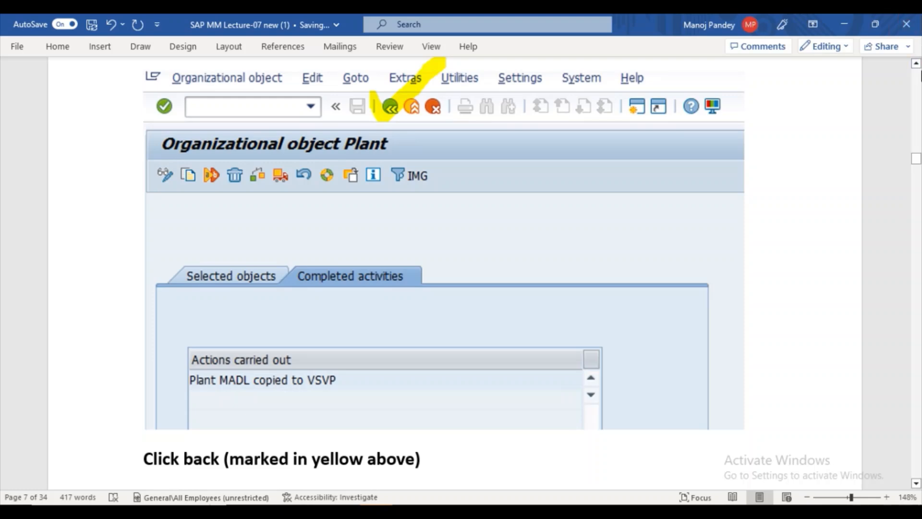
{"action": "scroll", "coordinate": [917, 73], "scroll_direction": "up", "scroll_amount": 15}
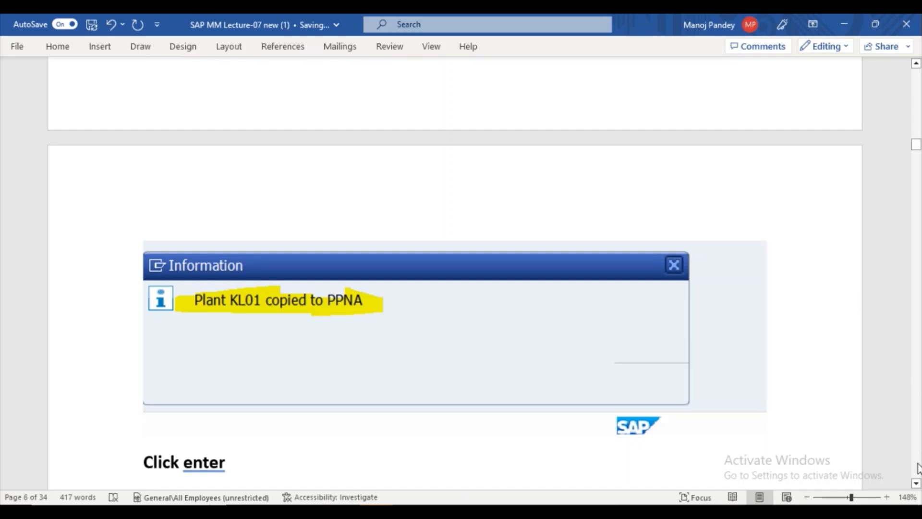
{"action": "scroll", "coordinate": [917, 484], "scroll_direction": "down", "scroll_amount": 10}
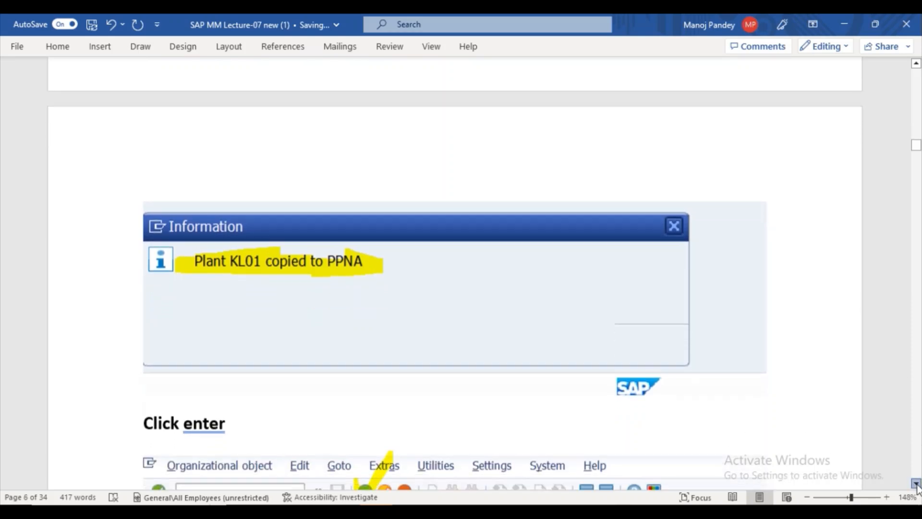
{"action": "scroll", "coordinate": [917, 484], "scroll_direction": "down", "scroll_amount": 10}
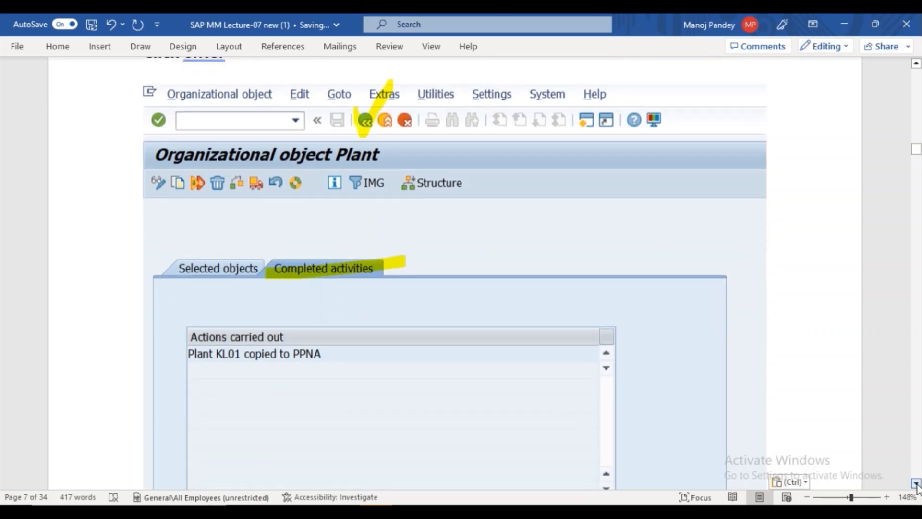
{"action": "scroll", "coordinate": [917, 484], "scroll_direction": "down", "scroll_amount": 9}
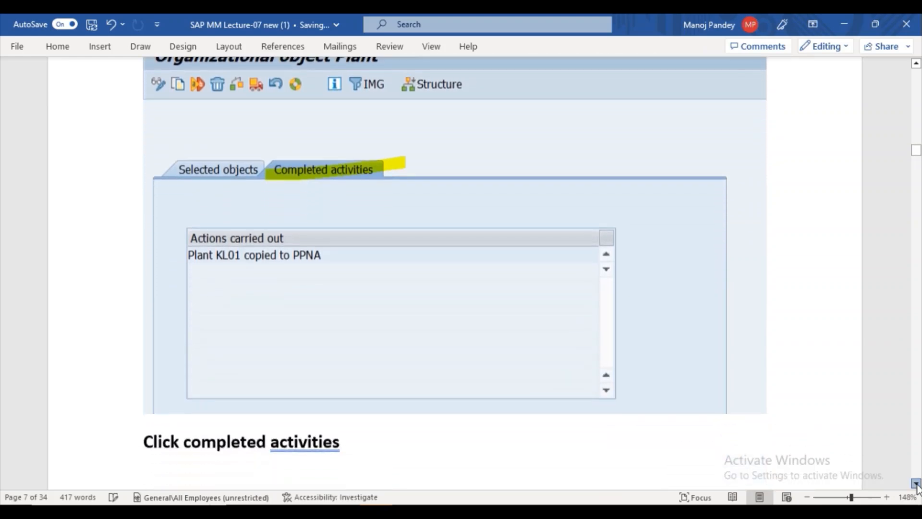
{"action": "scroll", "coordinate": [917, 484], "scroll_direction": "down", "scroll_amount": 16}
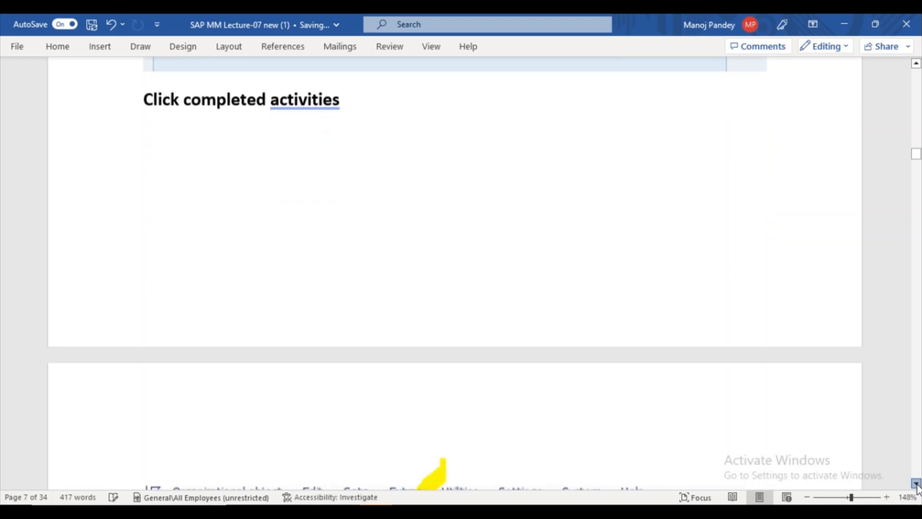
{"action": "scroll", "coordinate": [917, 484], "scroll_direction": "down", "scroll_amount": 13}
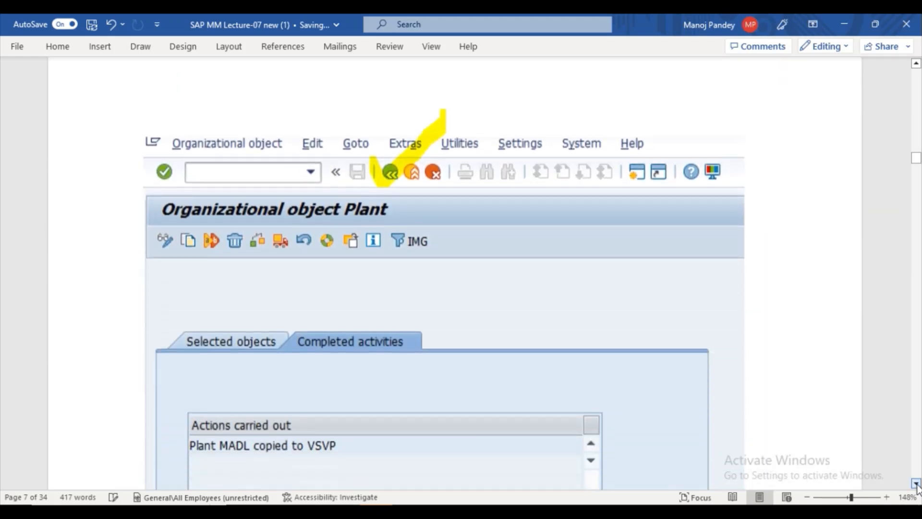
{"action": "left_click", "coordinate": [543, 395]}
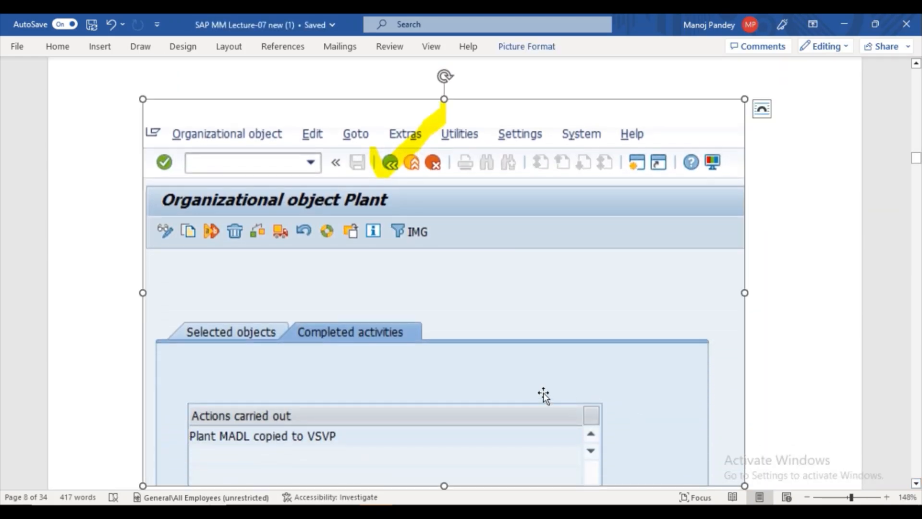
{"action": "key", "text": "Delete"}
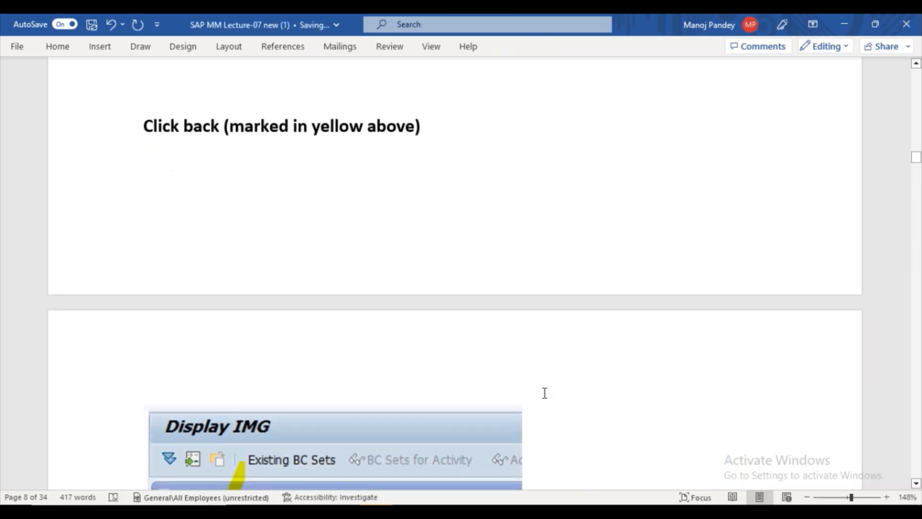
{"action": "key", "text": "ctrl+v"}
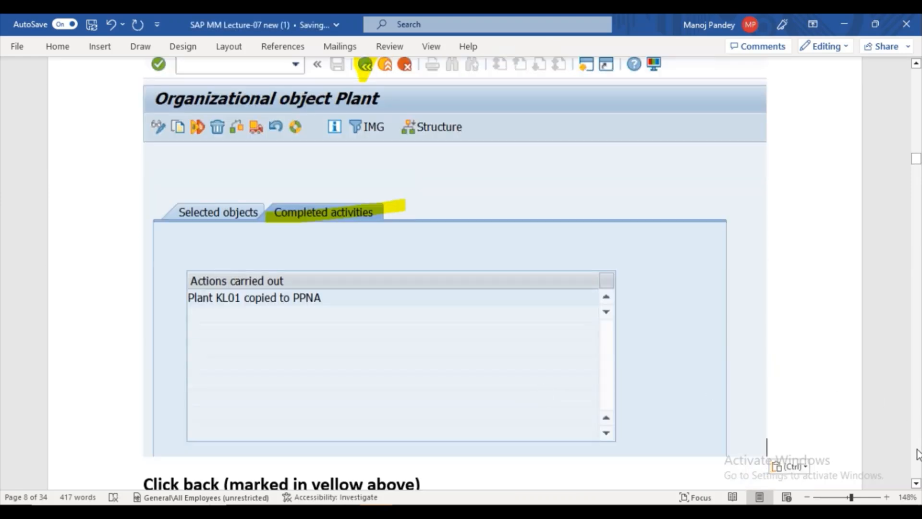
Remove the duplicate Organizational object Plant picture above "Click completed activities", keeping the copy below that line.
{"action": "scroll", "coordinate": [917, 70], "scroll_direction": "up", "scroll_amount": 4}
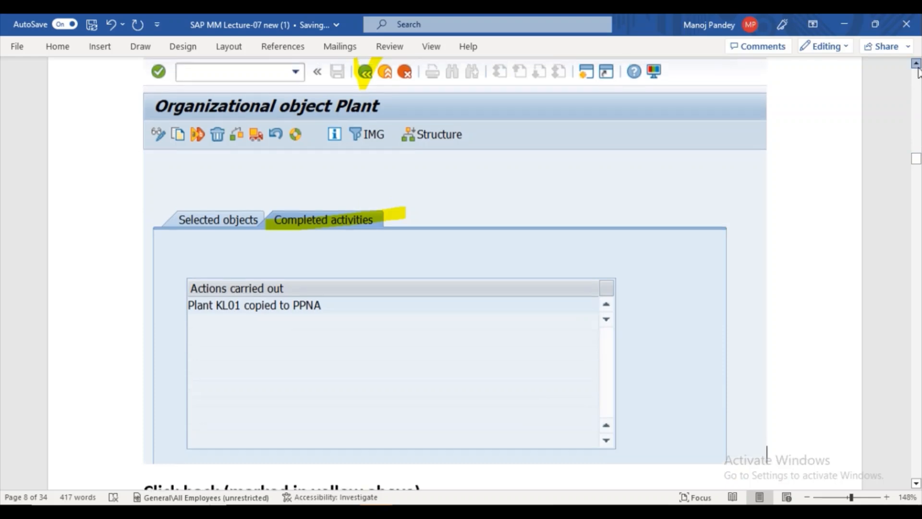
{"action": "scroll", "coordinate": [917, 70], "scroll_direction": "up", "scroll_amount": 8}
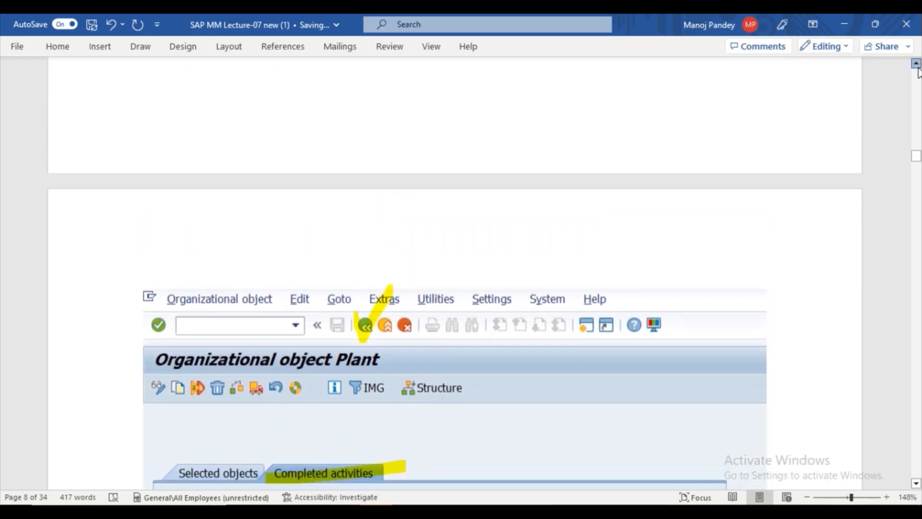
{"action": "scroll", "coordinate": [917, 70], "scroll_direction": "up", "scroll_amount": 8}
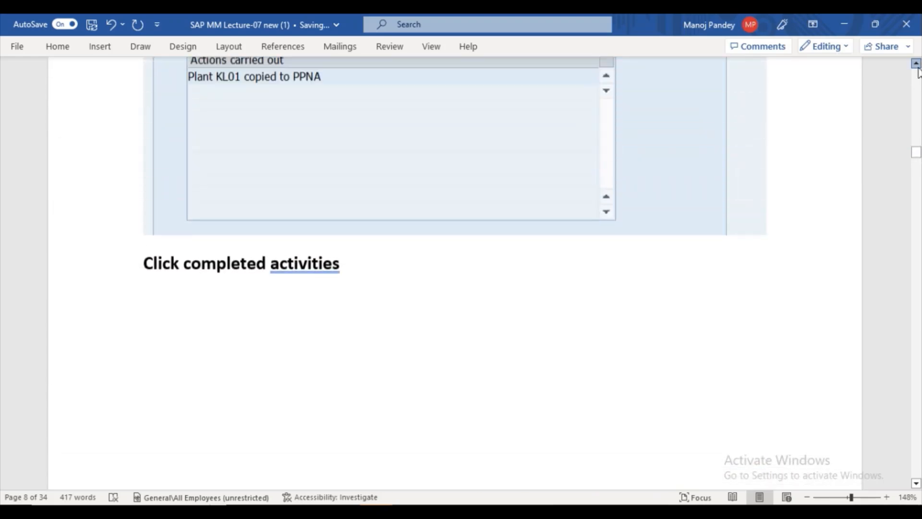
{"action": "scroll", "coordinate": [917, 70], "scroll_direction": "up", "scroll_amount": 1}
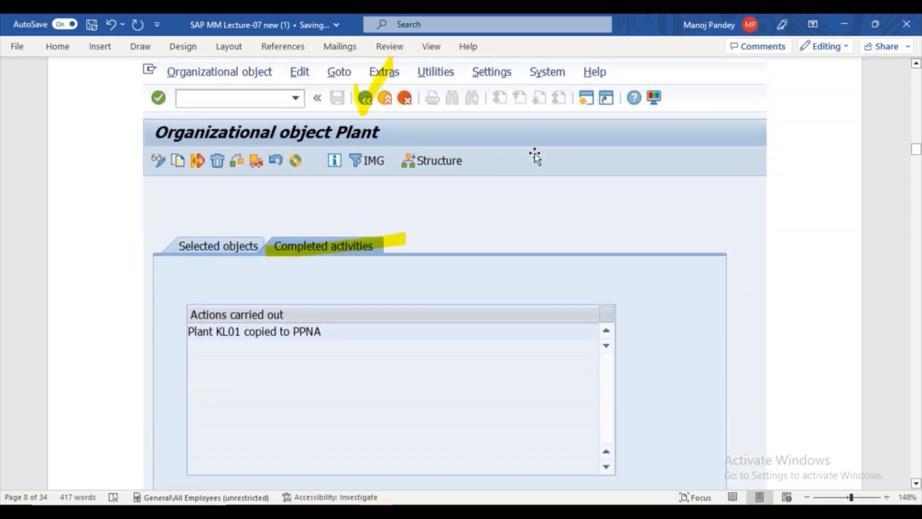
{"action": "left_click", "coordinate": [409, 204]}
{"action": "key", "text": "Up"}
{"action": "key", "text": "Up"}
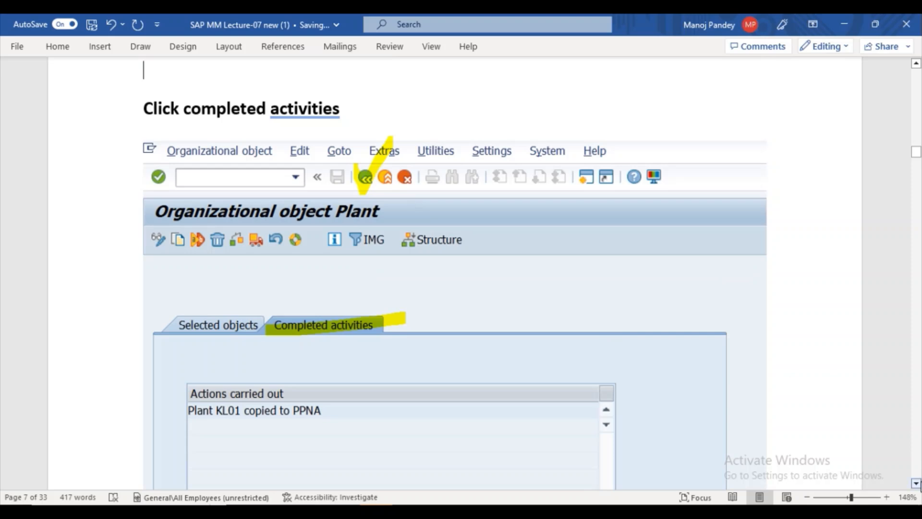
Check the next Lecture-07 instruction, return to SAP, and go back to the activity list to open Define Plant.
{"action": "scroll", "coordinate": [918, 486], "scroll_direction": "down", "scroll_amount": 5}
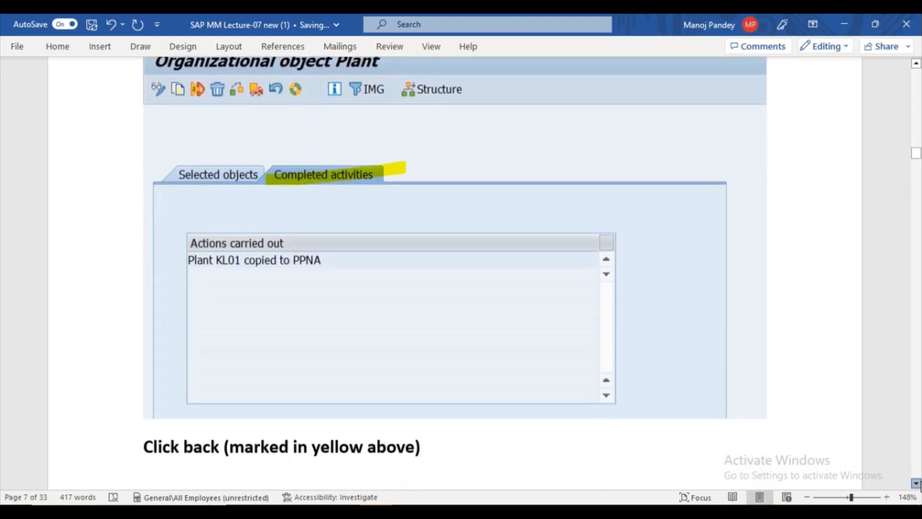
{"action": "scroll", "coordinate": [918, 486], "scroll_direction": "down", "scroll_amount": 7}
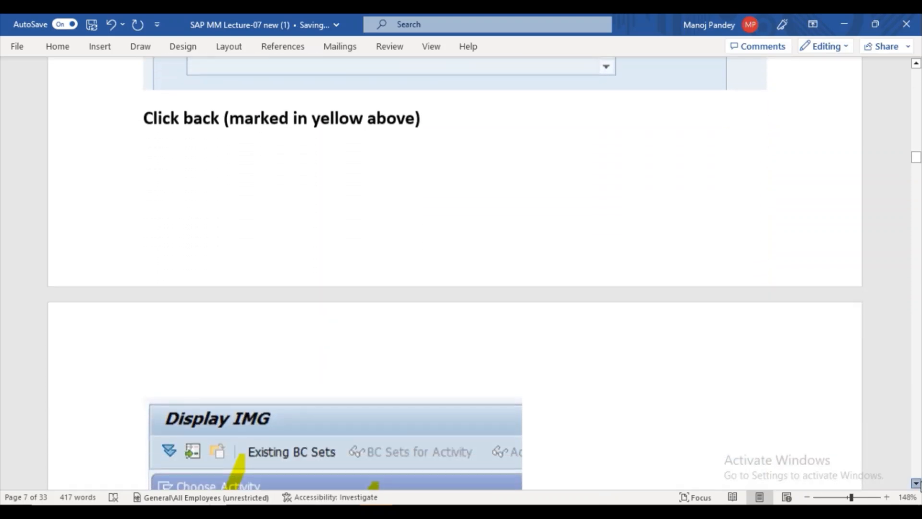
{"action": "scroll", "coordinate": [919, 486], "scroll_direction": "down", "scroll_amount": 2}
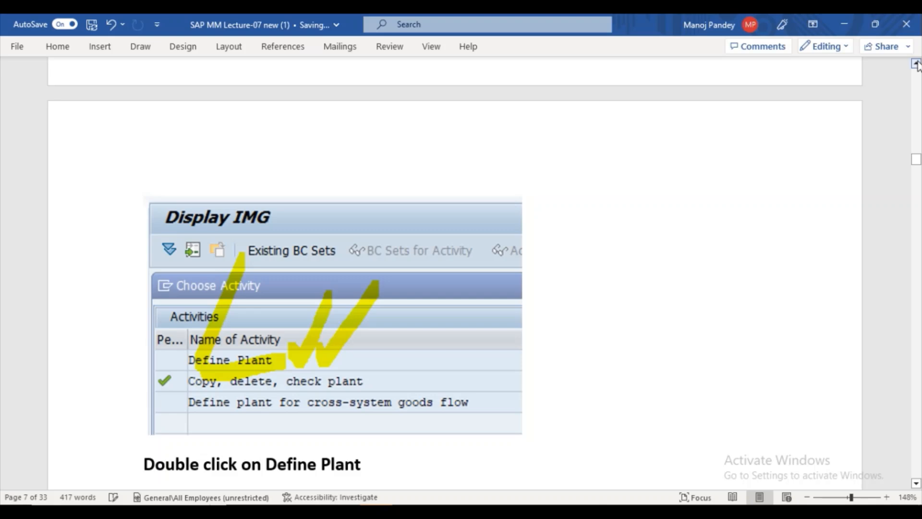
{"action": "left_click", "coordinate": [916, 64]}
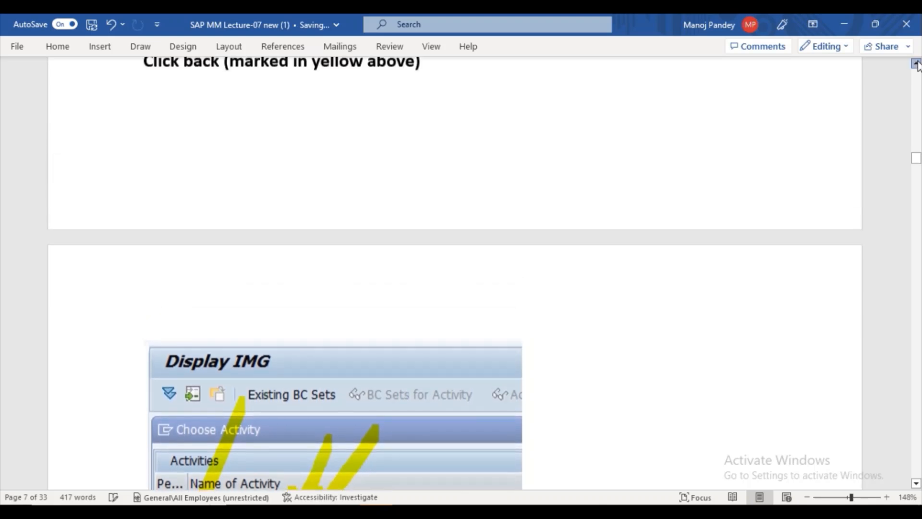
{"action": "left_click", "coordinate": [917, 64]}
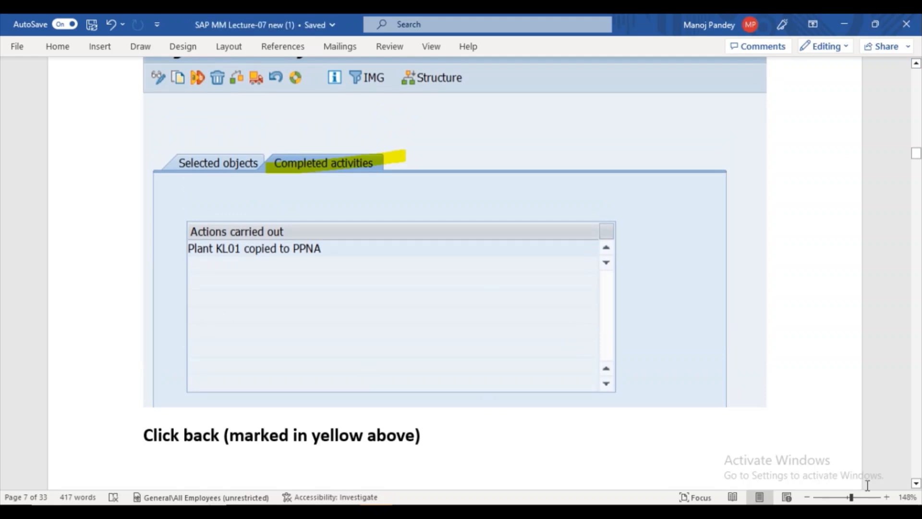
{"action": "left_click", "coordinate": [916, 483]}
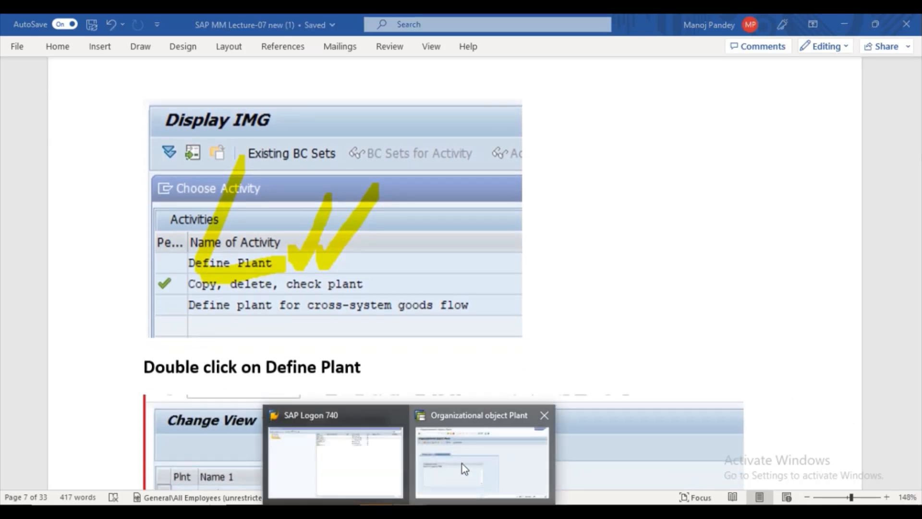
{"action": "left_click", "coordinate": [462, 462]}
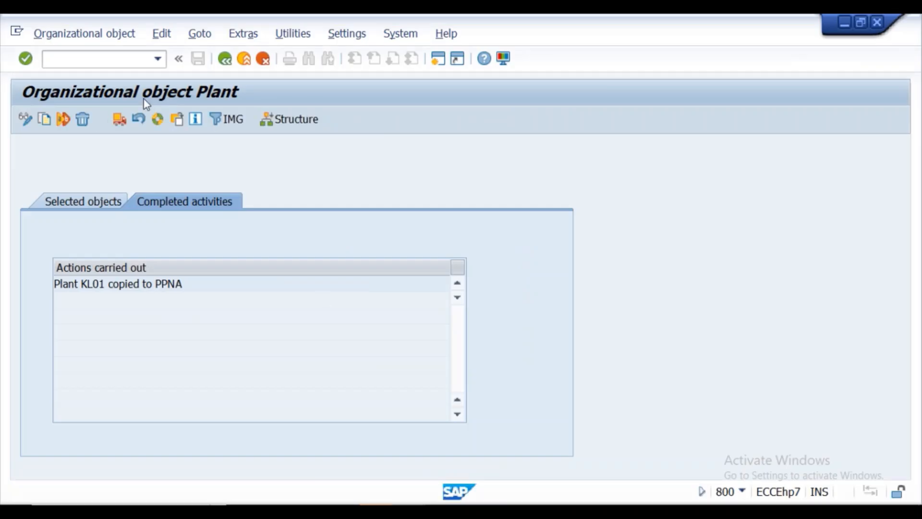
{"action": "left_click", "coordinate": [224, 60]}
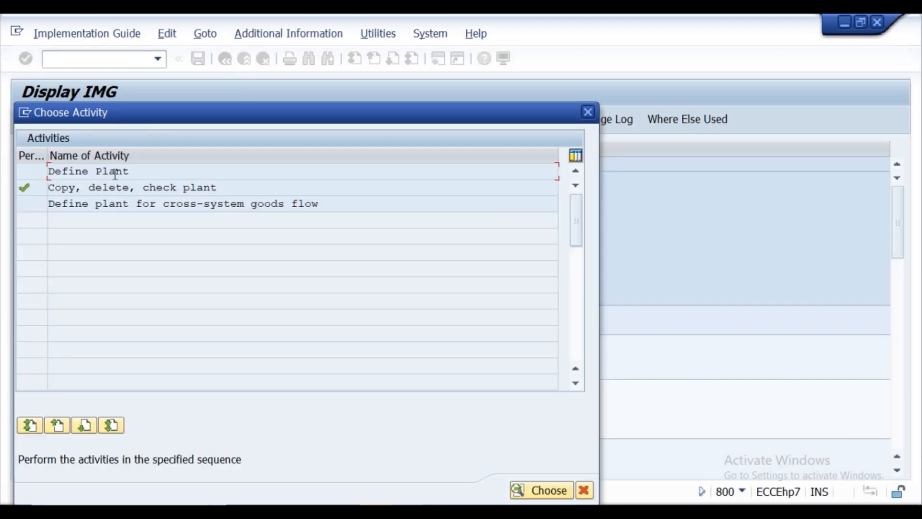
{"action": "double_click", "coordinate": [116, 171]}
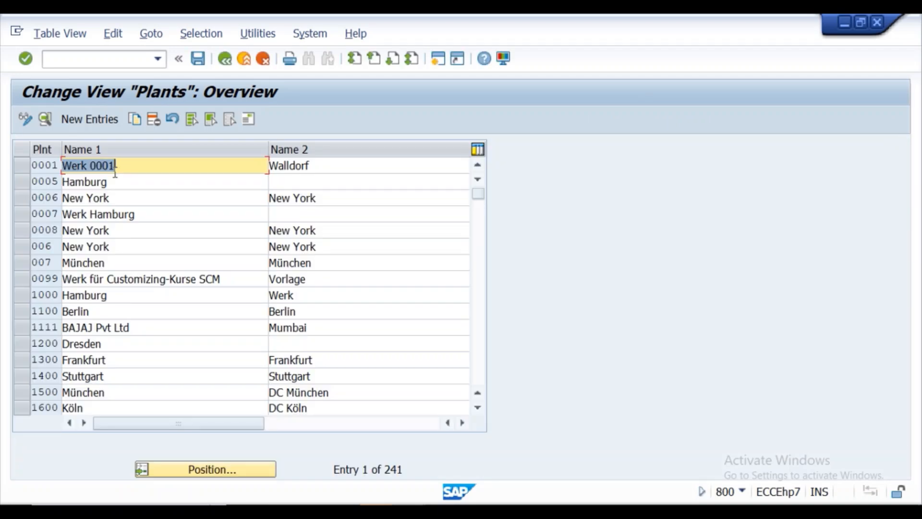
Enter PPNA as the plant to position to in the Plants overview and snip the view with the entry dialog open.
{"action": "left_click", "coordinate": [232, 473]}
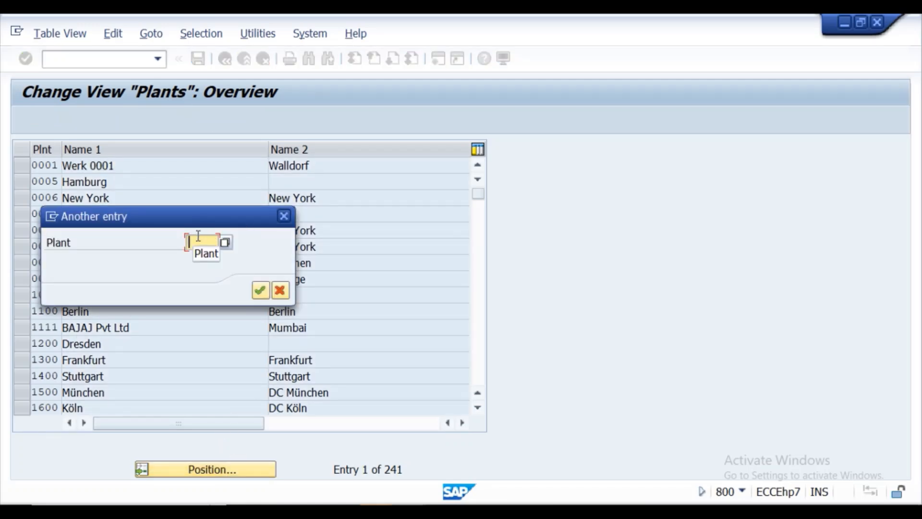
{"action": "type", "text": "KL"}
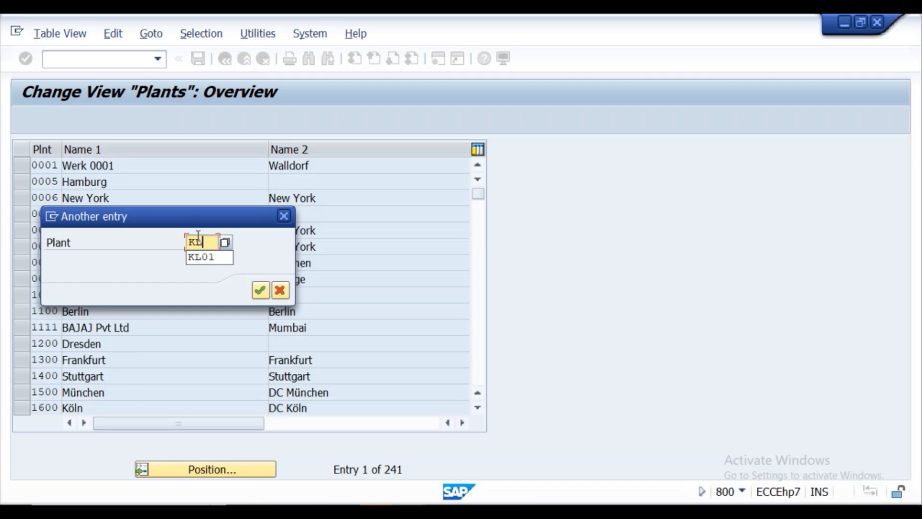
{"action": "key", "text": "BackSpace"}
{"action": "key", "text": "BackSpace"}
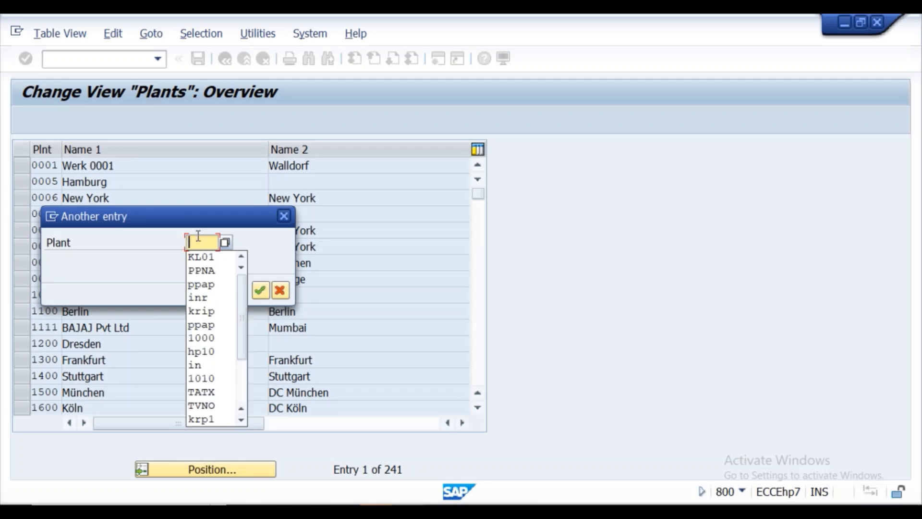
{"action": "type", "text": "PP"}
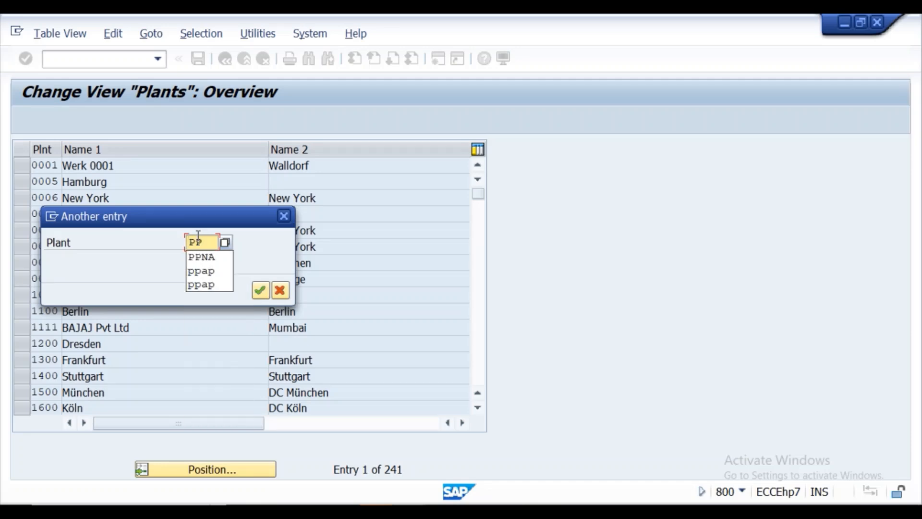
{"action": "type", "text": "NA"}
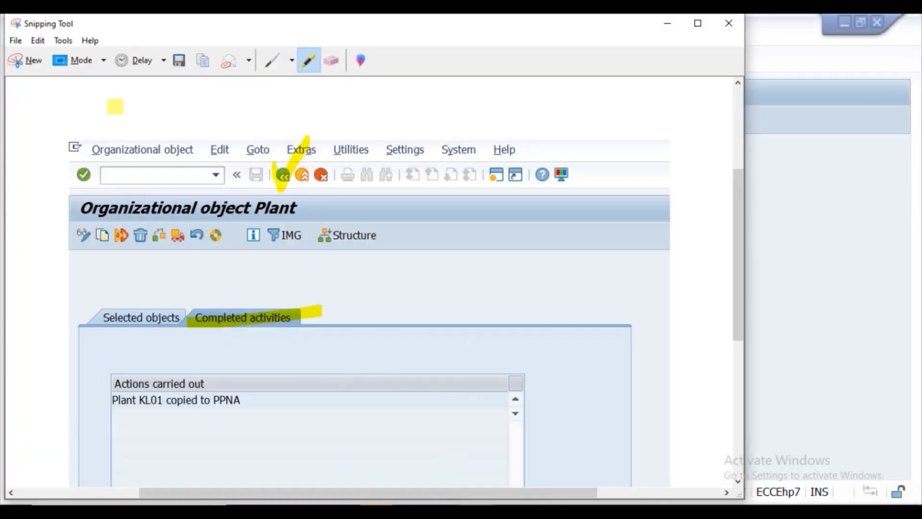
{"action": "left_click", "coordinate": [28, 64]}
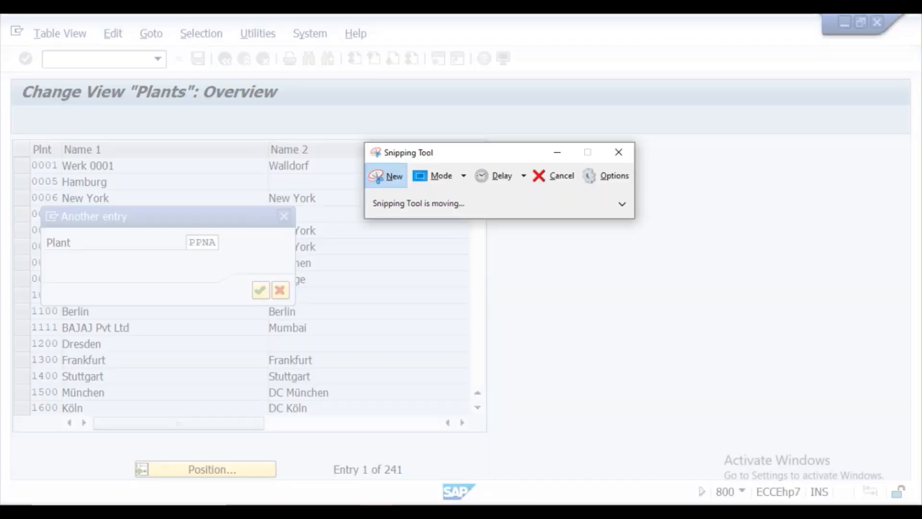
{"action": "mouse_move", "coordinate": [9, 76]}
{"action": "left_mouse_down"}
{"action": "mouse_move", "coordinate": [245, 197]}
{"action": "mouse_move", "coordinate": [369, 373]}
{"action": "mouse_move", "coordinate": [518, 486]}
{"action": "left_mouse_up"}
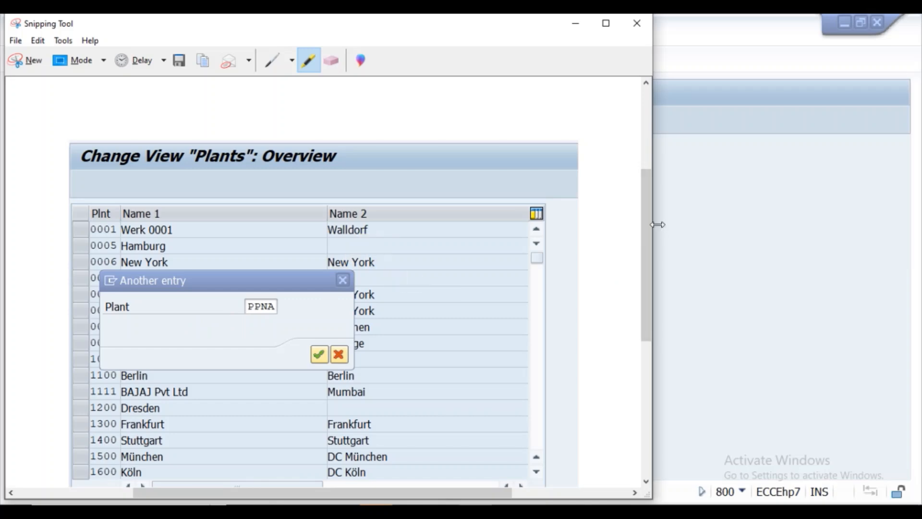
Highlight Position, the plant code PPNA and the green check mark in the snip, and switch to the Lecture-07 document.
{"action": "left_click_drag", "start_coordinate": [641, 210], "coordinate": [646, 249]}
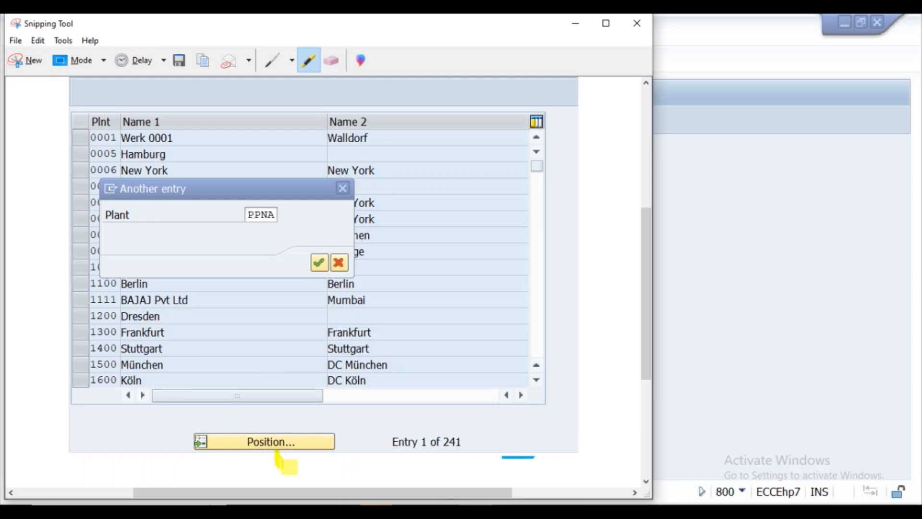
{"action": "left_click_drag", "start_coordinate": [277, 454], "coordinate": [333, 441]}
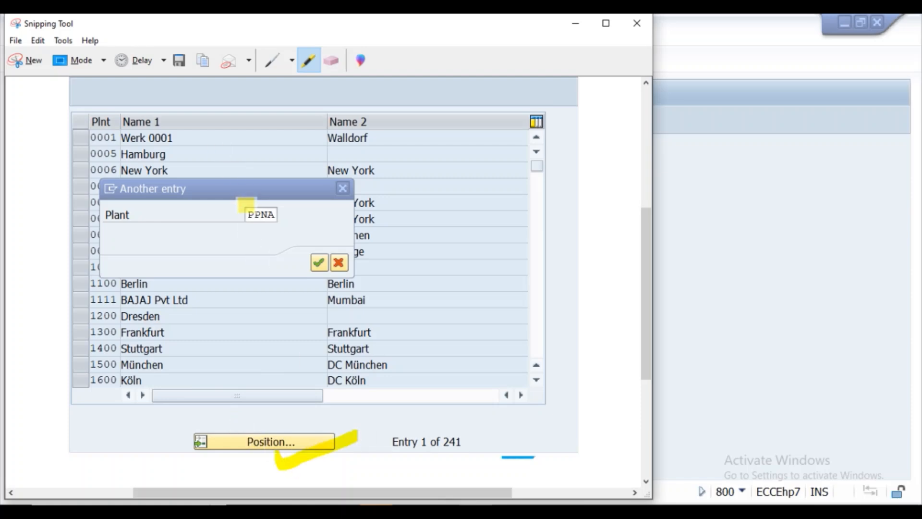
{"action": "left_click_drag", "start_coordinate": [253, 215], "coordinate": [306, 218]}
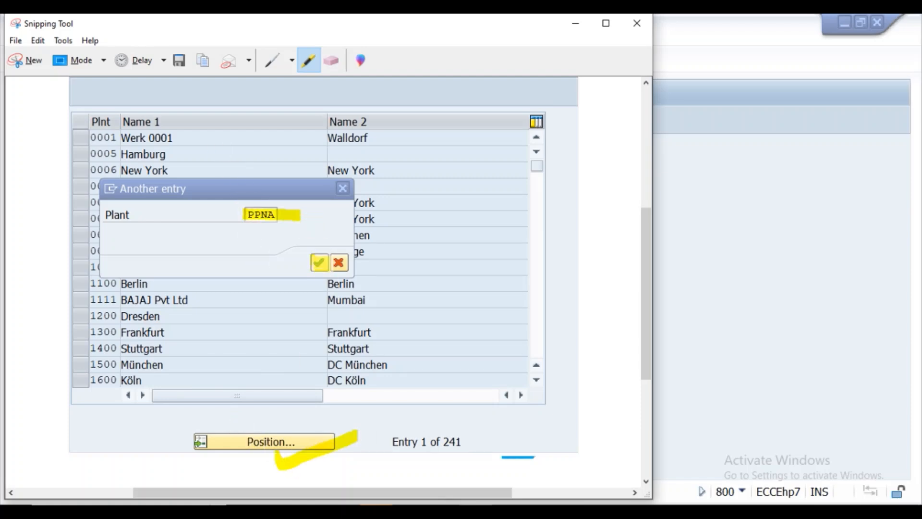
{"action": "left_click_drag", "start_coordinate": [318, 272], "coordinate": [346, 234]}
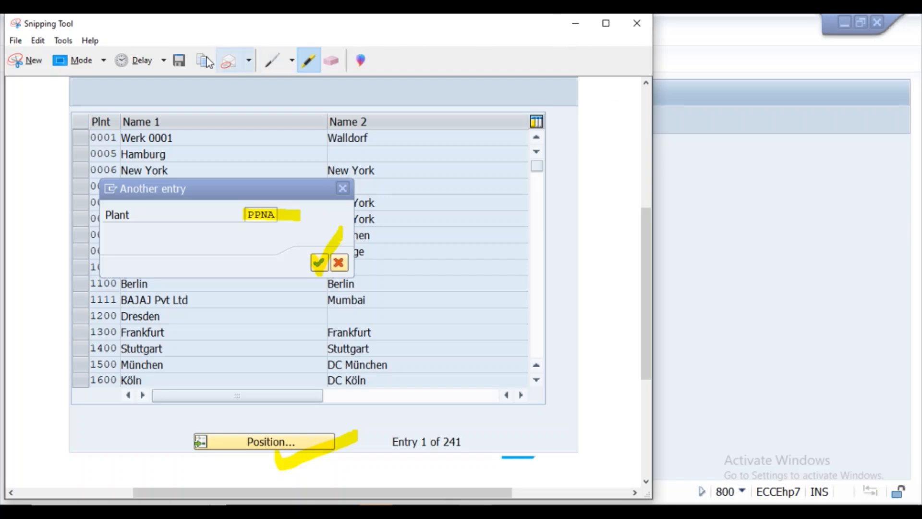
{"action": "mouse_move", "coordinate": [377, 512]}
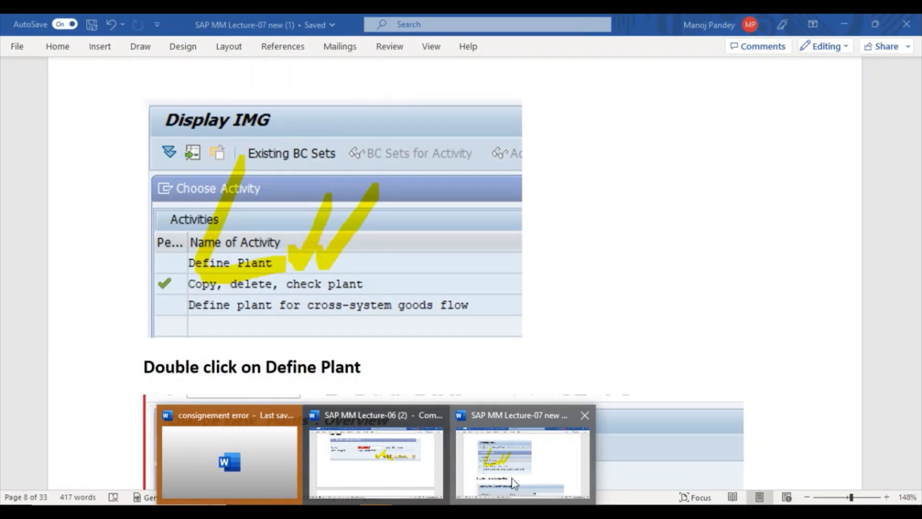
{"action": "left_click", "coordinate": [514, 483]}
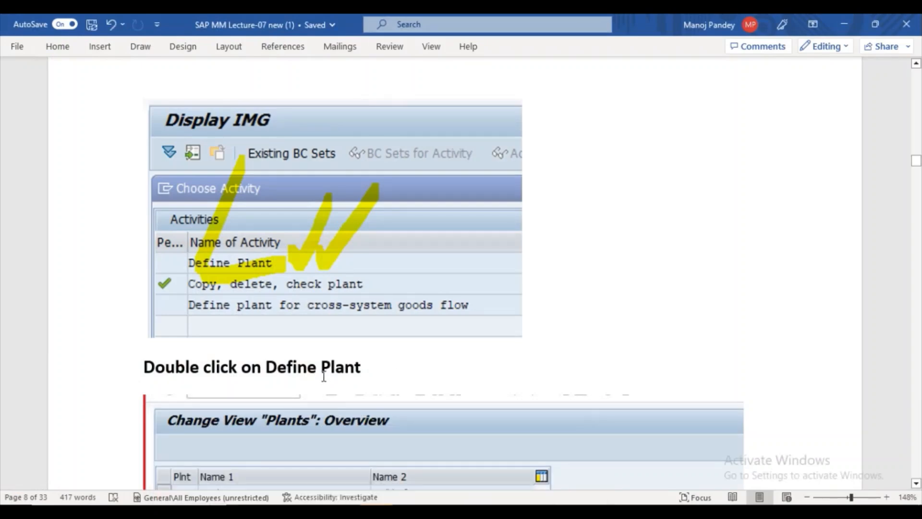
{"action": "key", "text": "ctrl+v"}
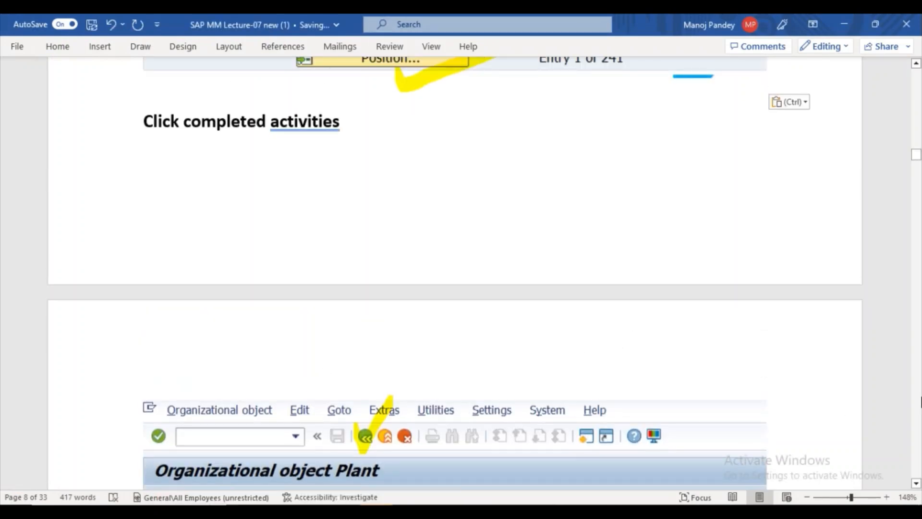
{"action": "scroll", "coordinate": [917, 71], "scroll_direction": "up", "scroll_amount": 6}
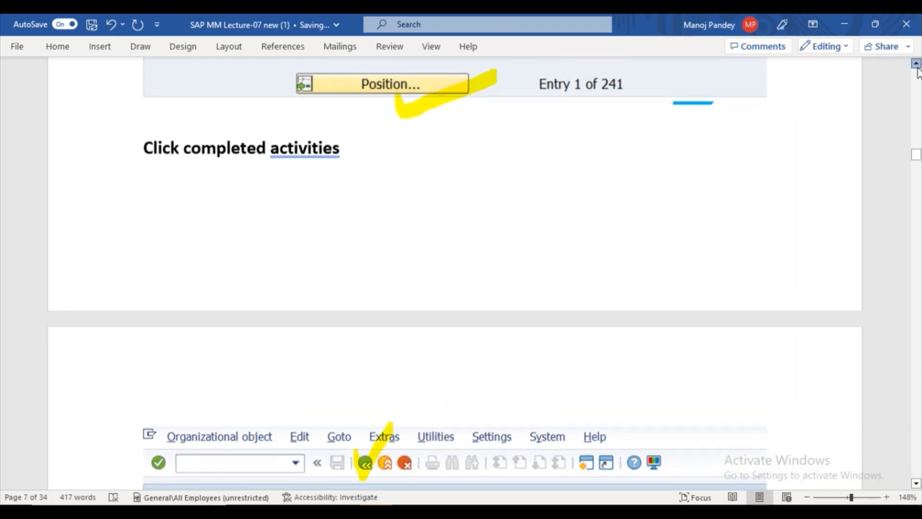
{"action": "scroll", "coordinate": [918, 71], "scroll_direction": "up", "scroll_amount": 8}
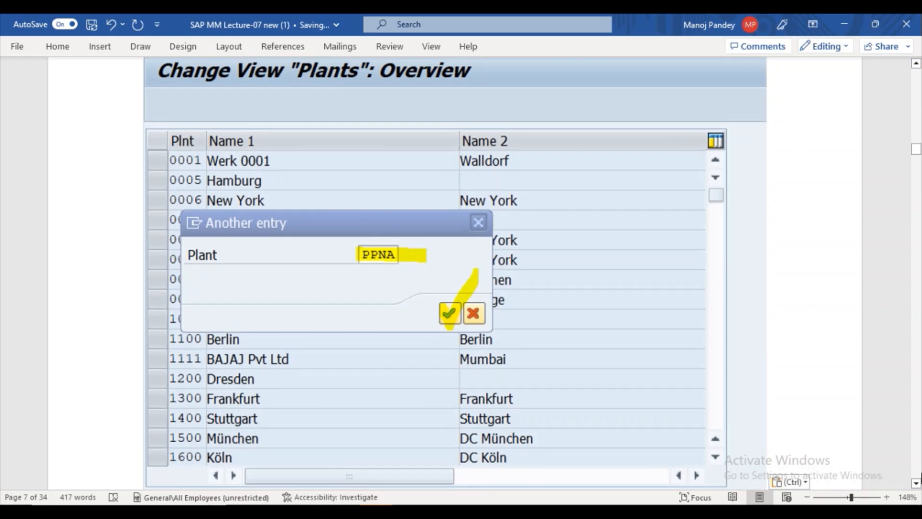
{"action": "scroll", "coordinate": [916, 483], "scroll_direction": "down", "scroll_amount": 2}
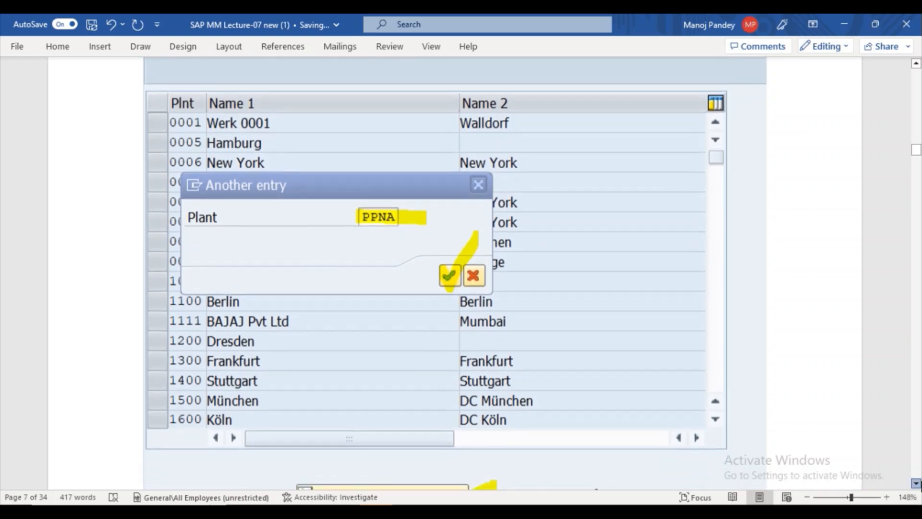
{"action": "scroll", "coordinate": [917, 484], "scroll_direction": "down", "scroll_amount": 10}
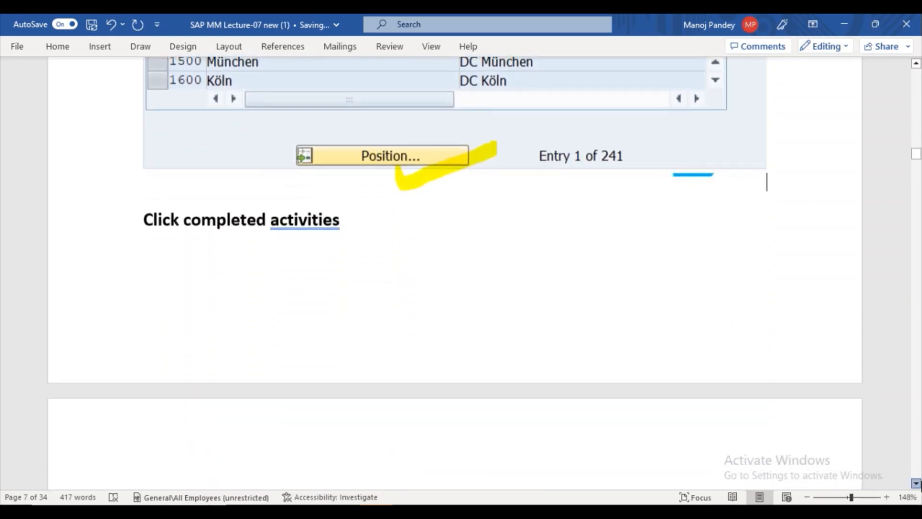
{"action": "scroll", "coordinate": [918, 485], "scroll_direction": "down", "scroll_amount": 5}
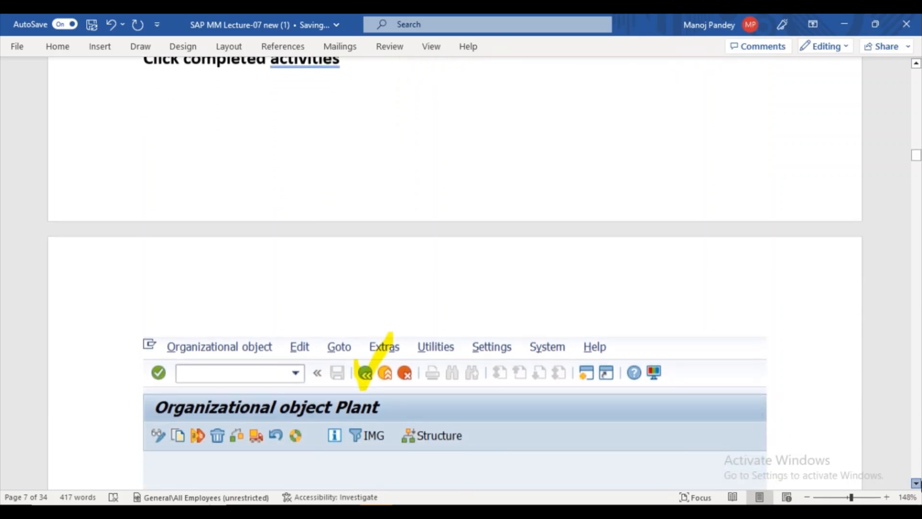
{"action": "scroll", "coordinate": [918, 485], "scroll_direction": "down", "scroll_amount": 8}
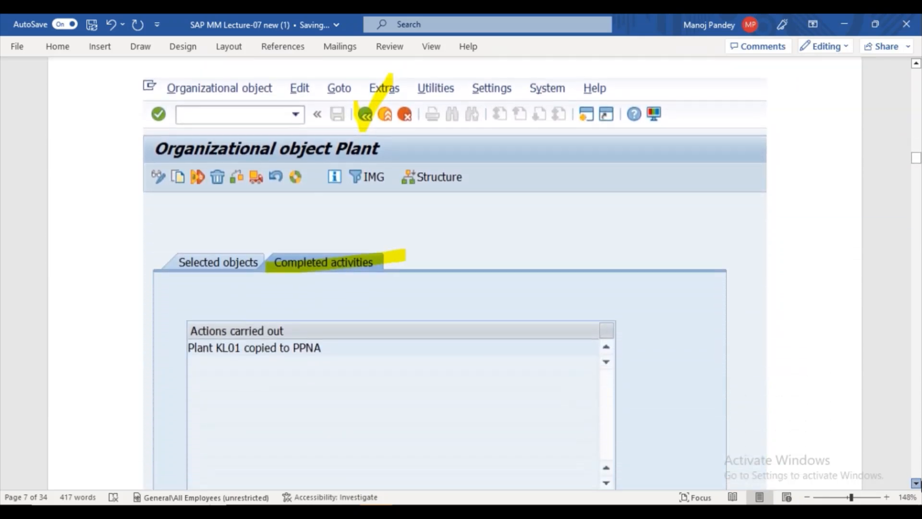
{"action": "left_click", "coordinate": [916, 483]}
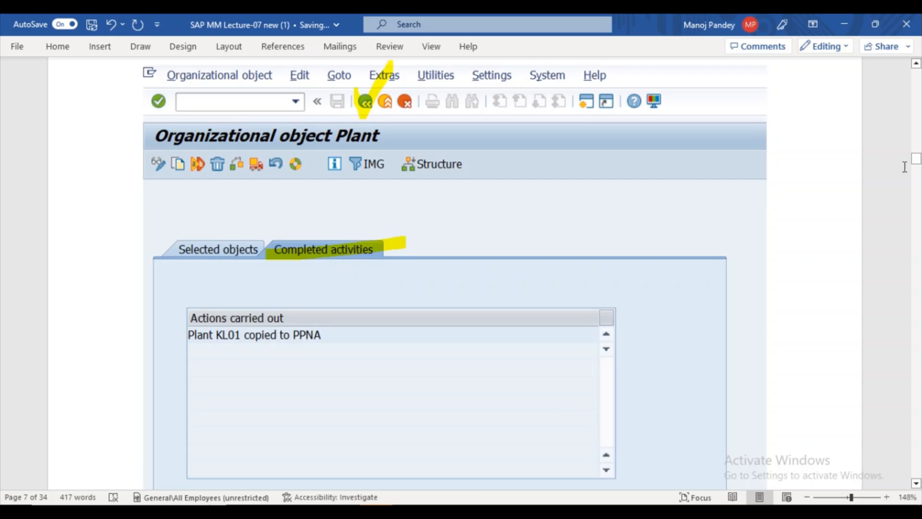
{"action": "left_click_drag", "start_coordinate": [916, 163], "coordinate": [916, 145]}
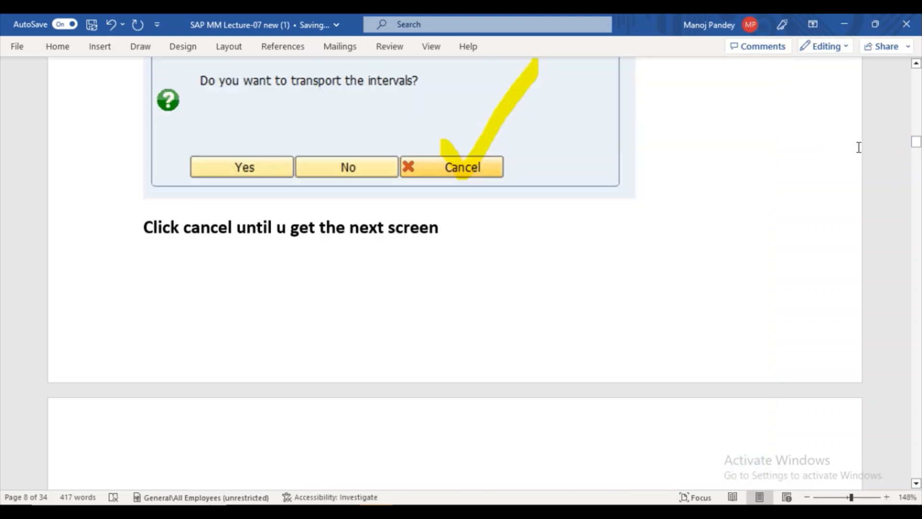
{"action": "left_click", "coordinate": [115, 22]}
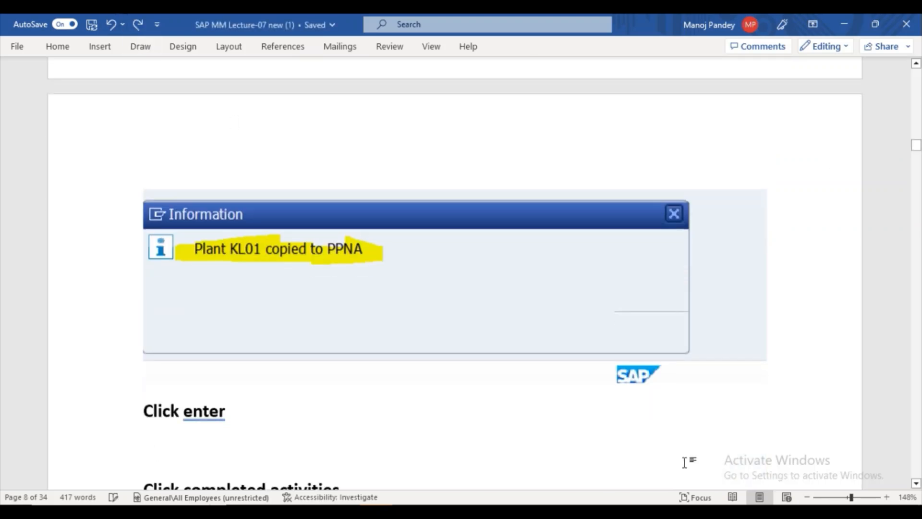
Replace the old Plants overview picture with the VSVP entry below "Double click on Define Plant" with the highlighted PPNA snip.
{"action": "scroll", "coordinate": [916, 484], "scroll_direction": "down", "scroll_amount": 5}
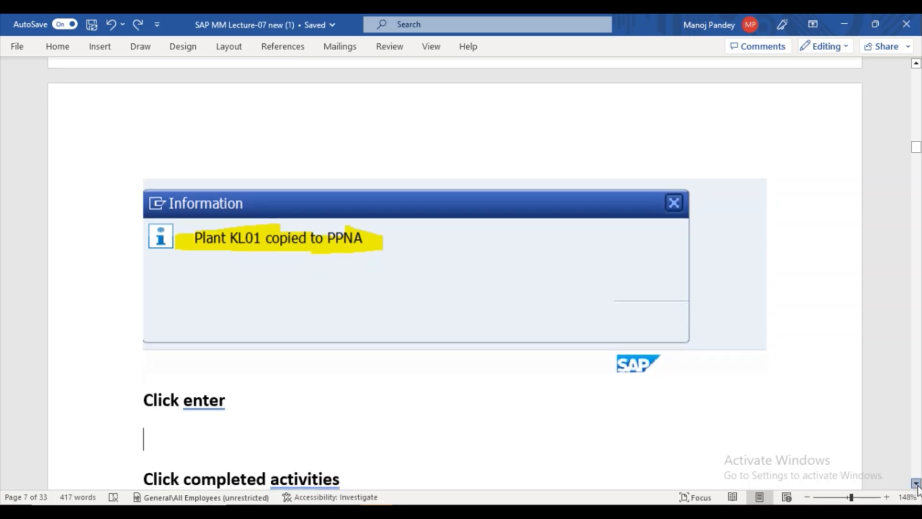
{"action": "scroll", "coordinate": [916, 483], "scroll_direction": "down", "scroll_amount": 7}
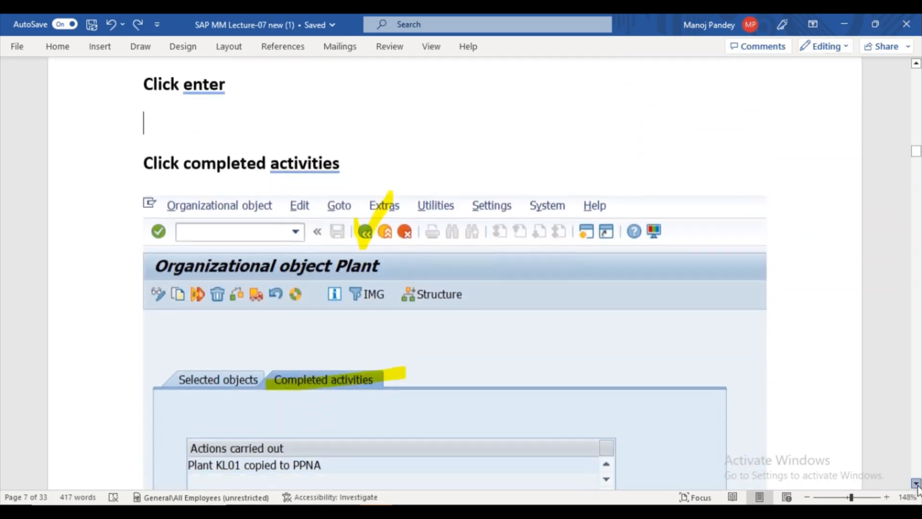
{"action": "scroll", "coordinate": [917, 484], "scroll_direction": "down", "scroll_amount": 7}
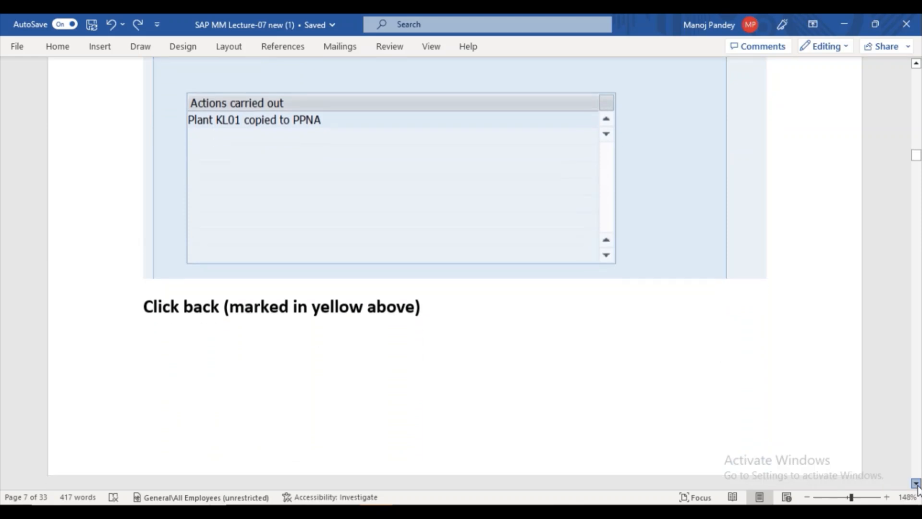
{"action": "scroll", "coordinate": [916, 483], "scroll_direction": "down", "scroll_amount": 7}
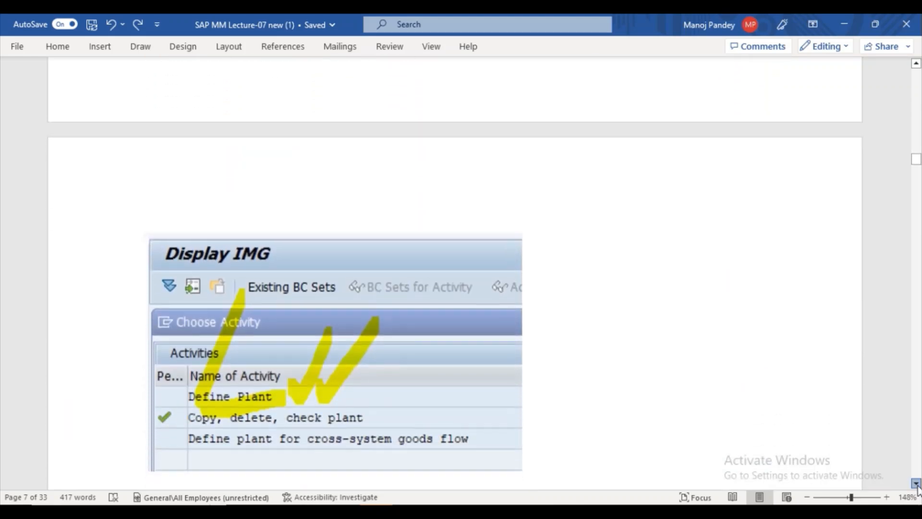
{"action": "scroll", "coordinate": [917, 483], "scroll_direction": "down", "scroll_amount": 4}
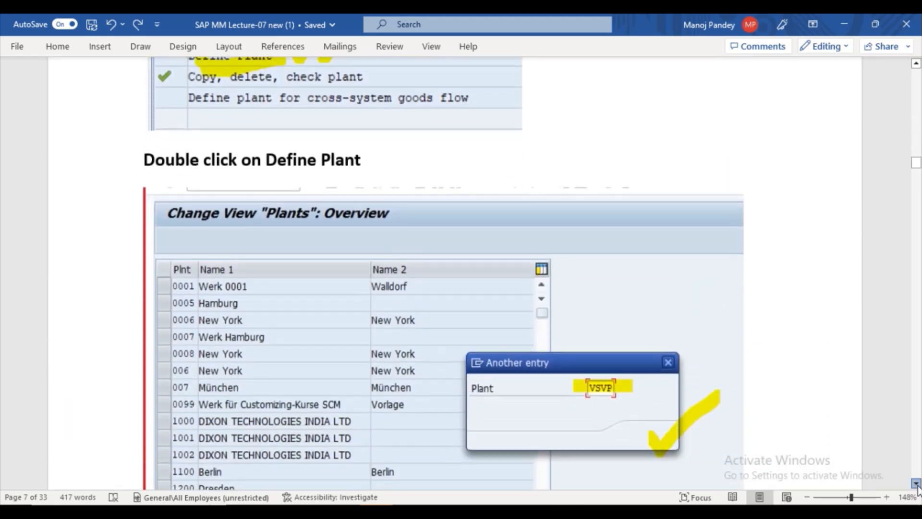
{"action": "scroll", "coordinate": [916, 483], "scroll_direction": "down", "scroll_amount": 1}
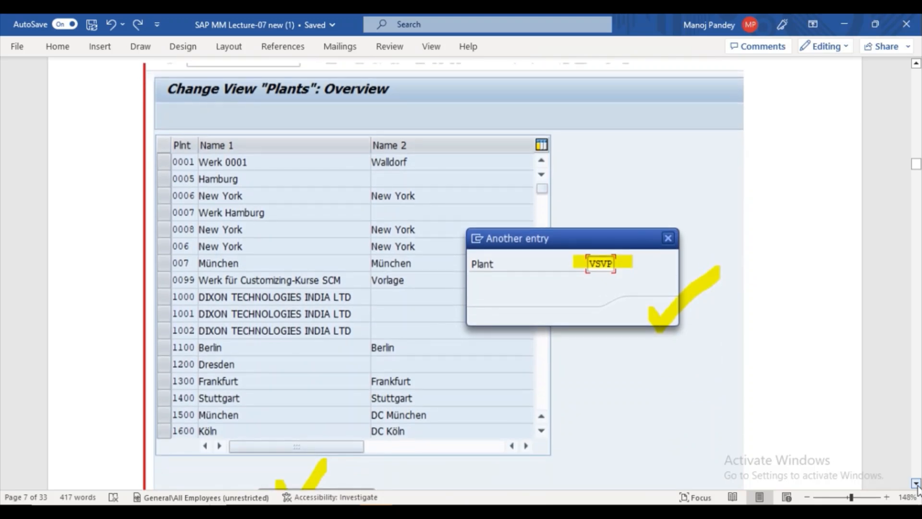
{"action": "left_click", "coordinate": [430, 347]}
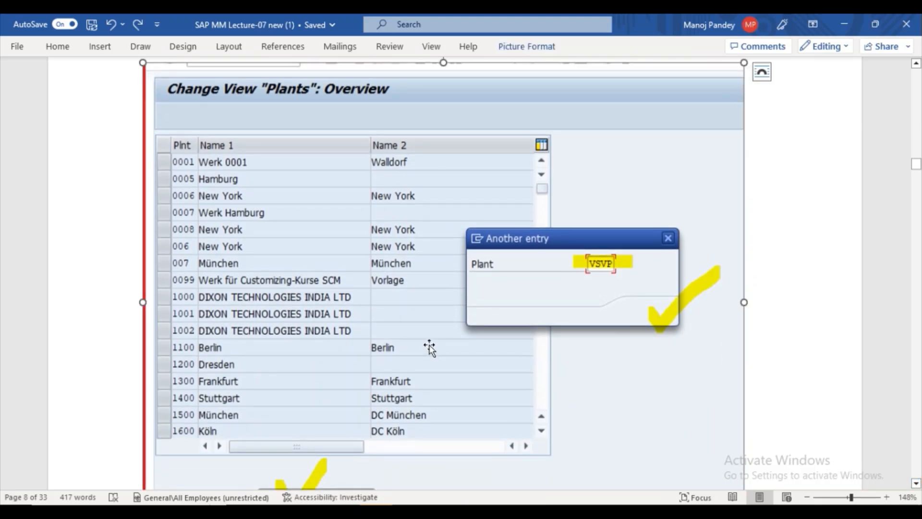
{"action": "key", "text": "Delete"}
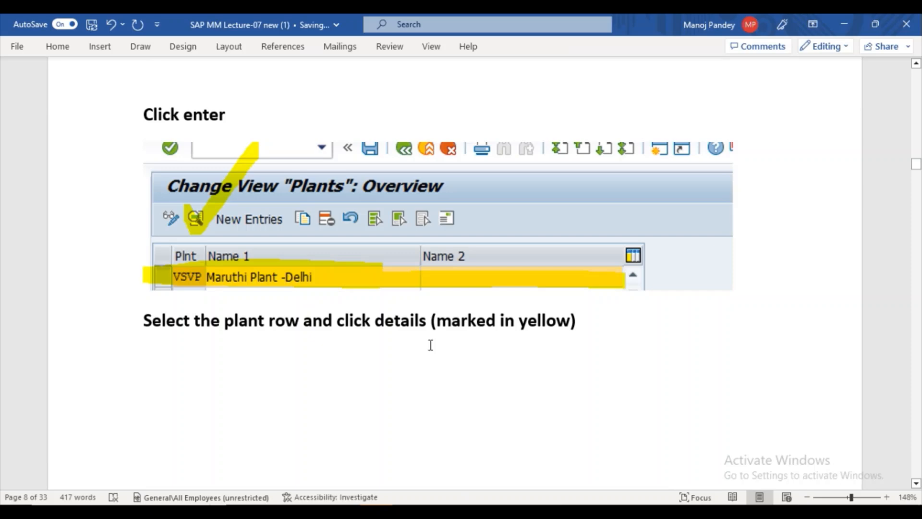
{"action": "key", "text": "ctrl+v"}
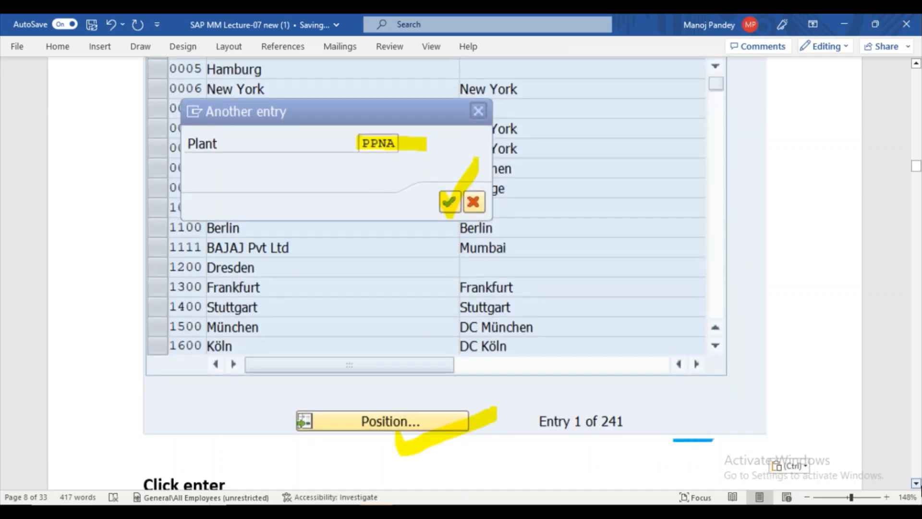
Delete the old Plants overview picture with the VSVP row above "Select the plant row and click details (marked in yellow)".
{"action": "scroll", "coordinate": [454, 273], "scroll_direction": "down", "scroll_amount": 7}
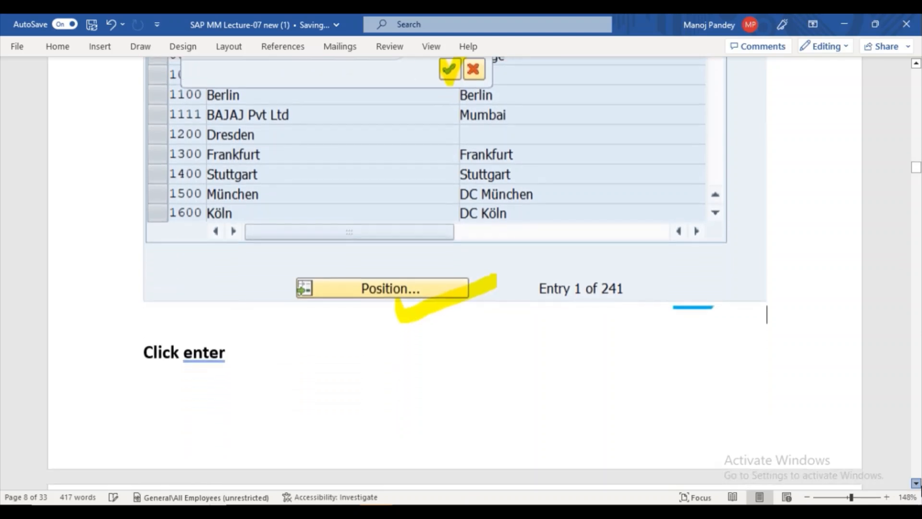
{"action": "scroll", "coordinate": [635, 388], "scroll_direction": "down", "scroll_amount": 4}
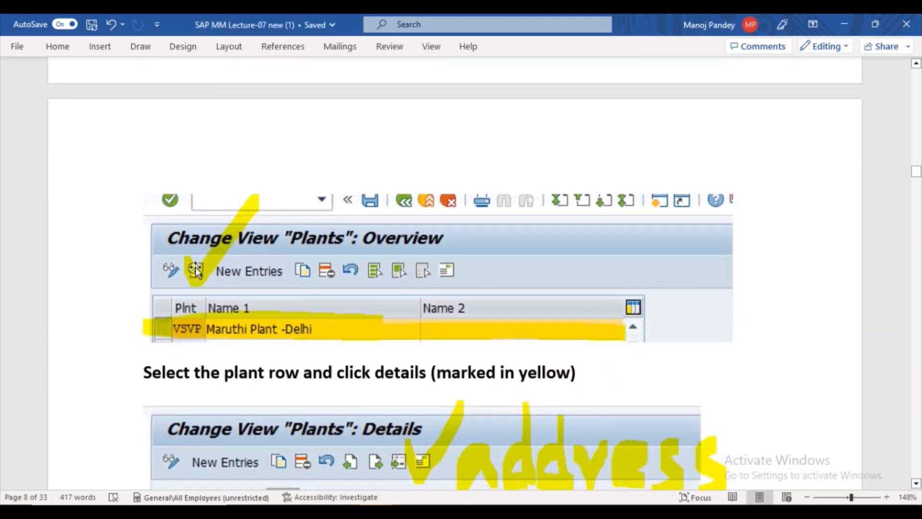
{"action": "left_click", "coordinate": [233, 286]}
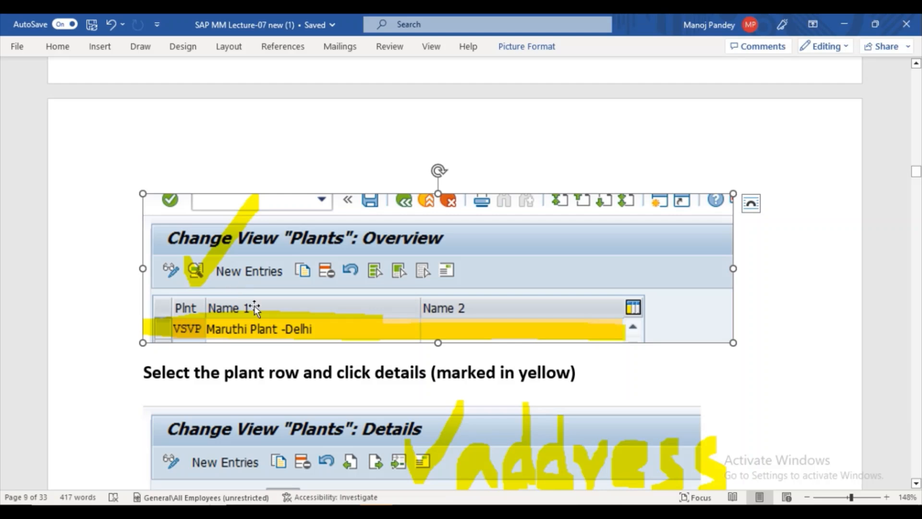
{"action": "key", "text": "Delete"}
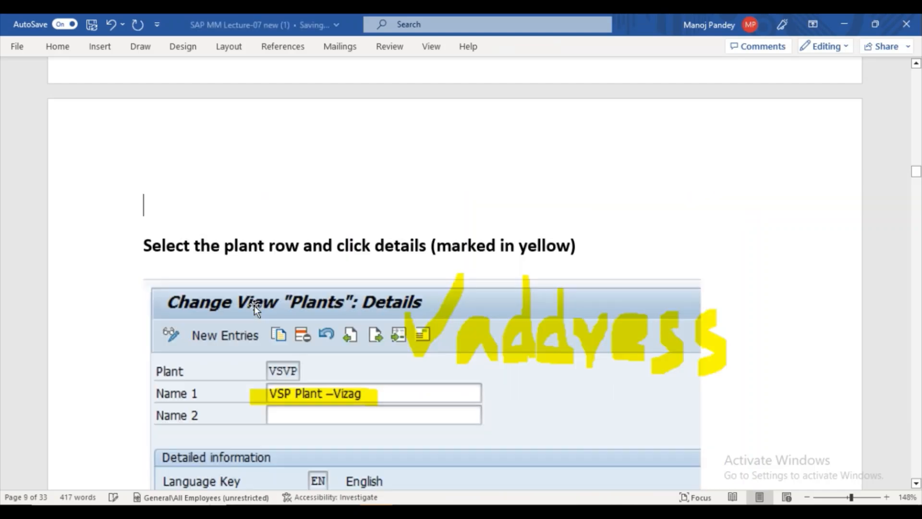
Return to SAP, confirm positioning to PPNA, select the PPNA row, and snip the Plants overview.
{"action": "left_click", "coordinate": [411, 512]}
{"action": "left_click", "coordinate": [451, 463]}
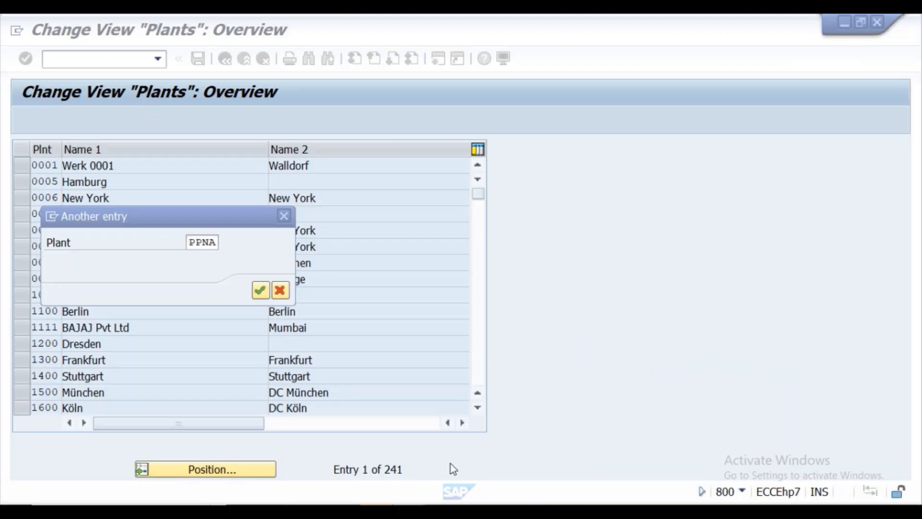
{"action": "left_click", "coordinate": [260, 290]}
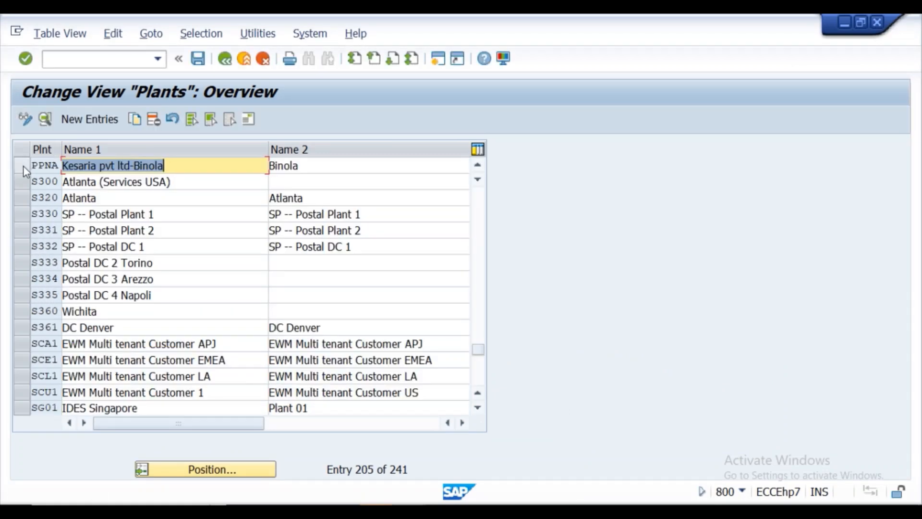
{"action": "left_click", "coordinate": [23, 165]}
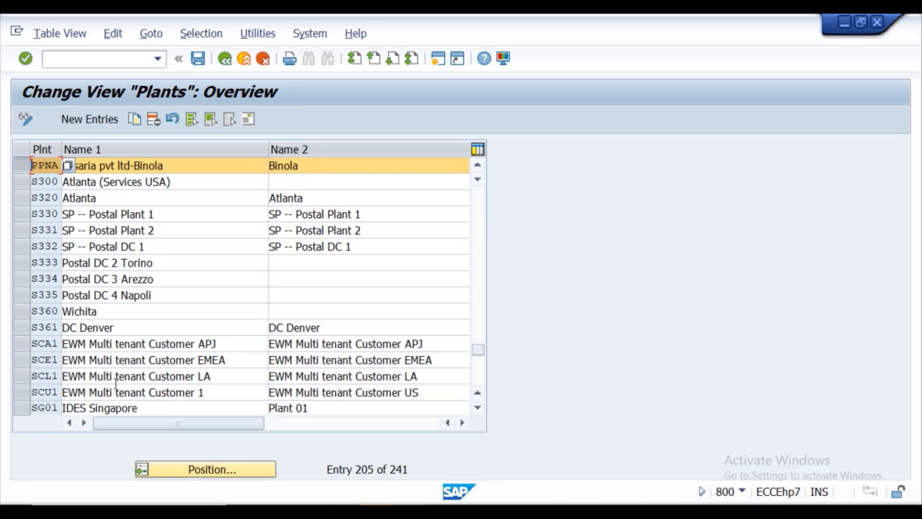
{"action": "left_click", "coordinate": [461, 511]}
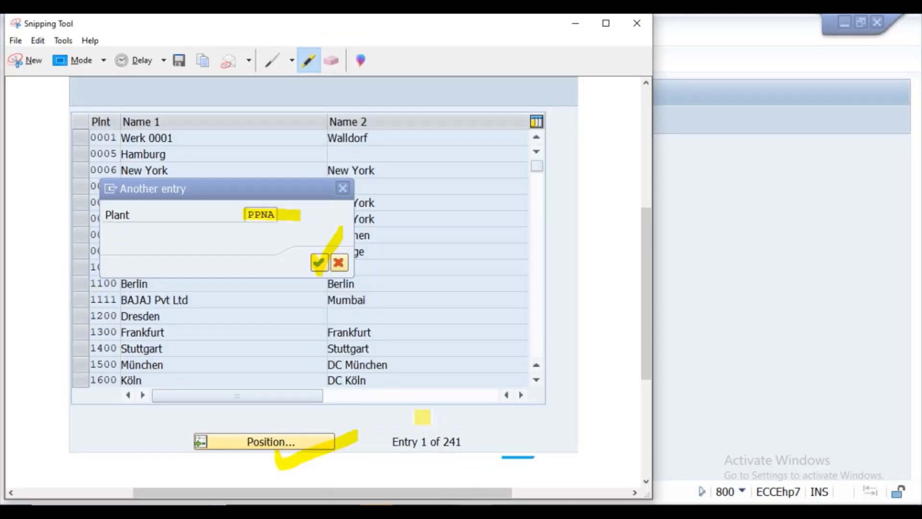
{"action": "left_click", "coordinate": [26, 58]}
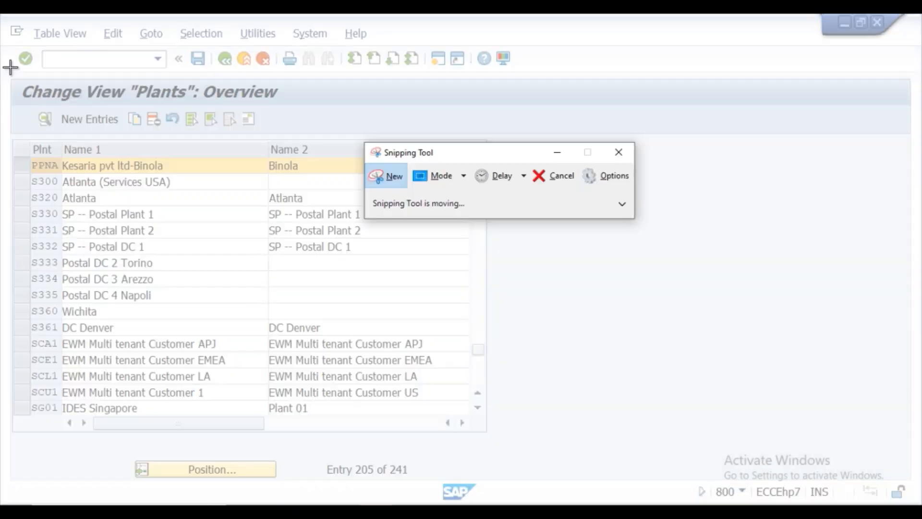
{"action": "mouse_move", "coordinate": [9, 67]}
{"action": "left_mouse_down"}
{"action": "mouse_move", "coordinate": [449, 359]}
{"action": "mouse_move", "coordinate": [538, 471]}
{"action": "left_mouse_up"}
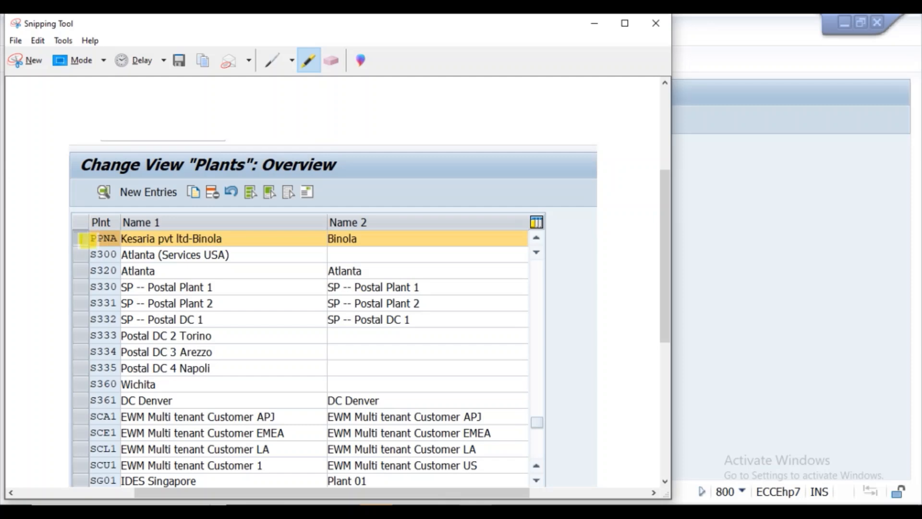
Highlight the PPNA row, the details icon and the address icon in the snip, and paste it above "Select the plant row and click details" in Lecture-07.
{"action": "left_click_drag", "start_coordinate": [83, 248], "coordinate": [128, 214]}
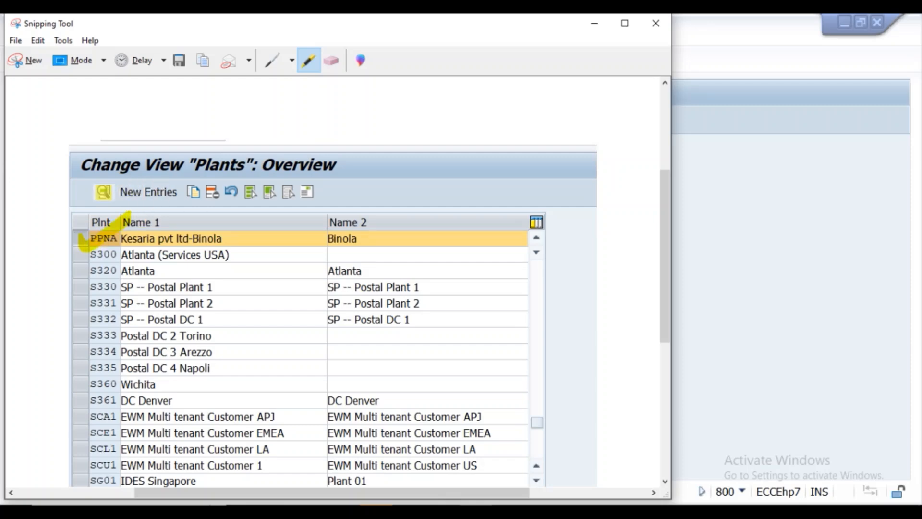
{"action": "mouse_move", "coordinate": [118, 182]}
{"action": "left_mouse_down"}
{"action": "mouse_move", "coordinate": [93, 189]}
{"action": "mouse_move", "coordinate": [102, 206]}
{"action": "mouse_move", "coordinate": [130, 204]}
{"action": "mouse_move", "coordinate": [130, 182]}
{"action": "left_mouse_up"}
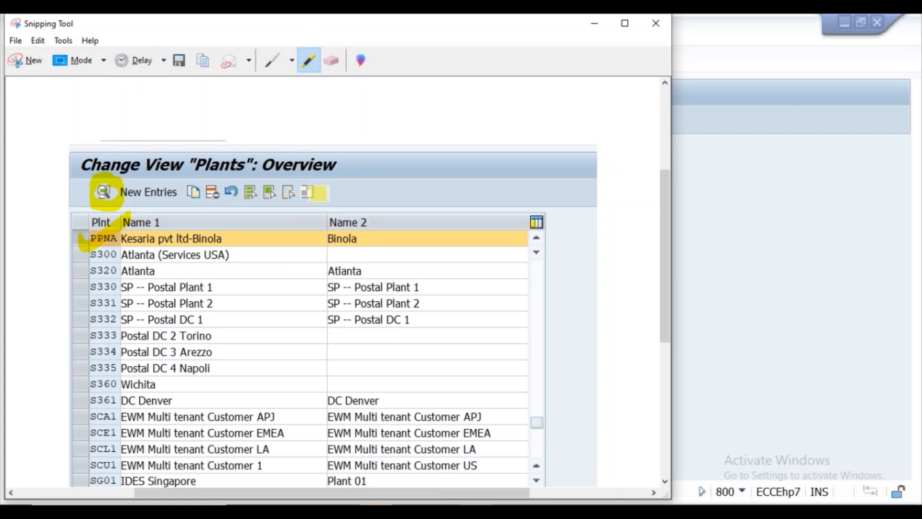
{"action": "mouse_move", "coordinate": [317, 192]}
{"action": "left_mouse_down"}
{"action": "mouse_move", "coordinate": [367, 192]}
{"action": "mouse_move", "coordinate": [393, 117]}
{"action": "left_mouse_up"}
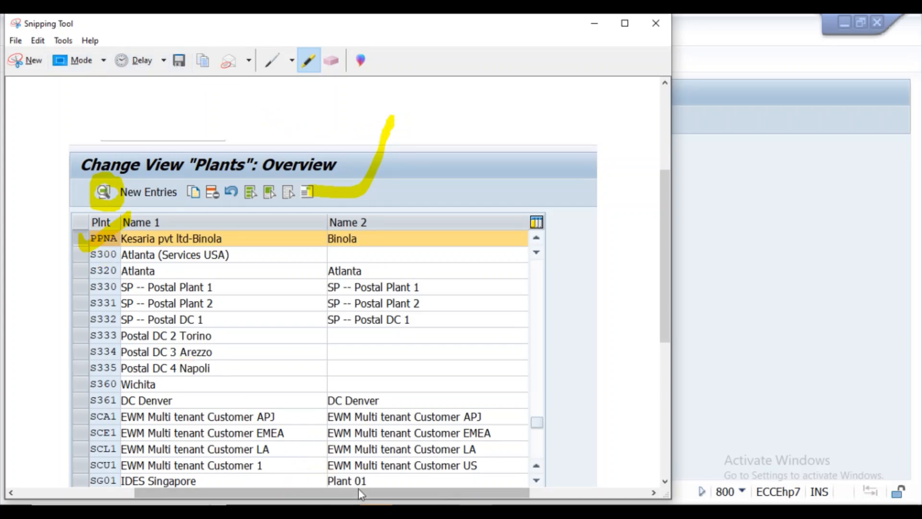
{"action": "mouse_move", "coordinate": [382, 483]}
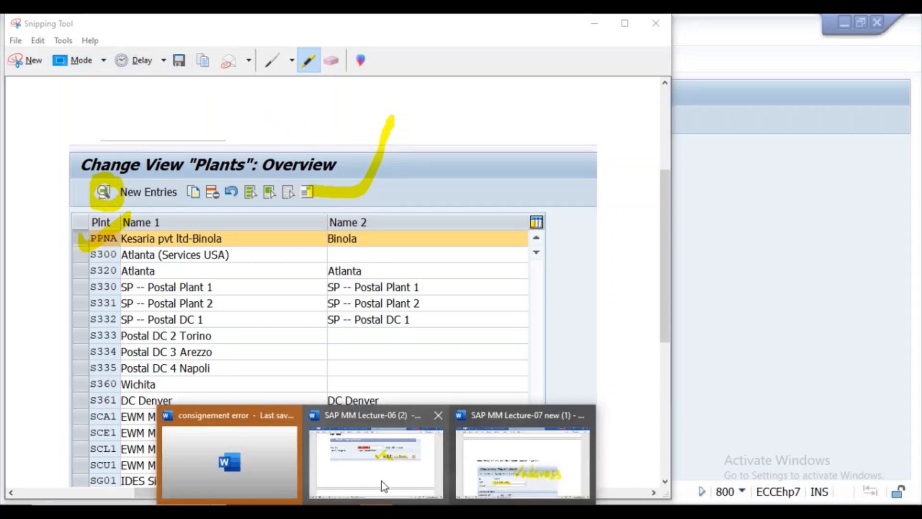
{"action": "left_click", "coordinate": [514, 457]}
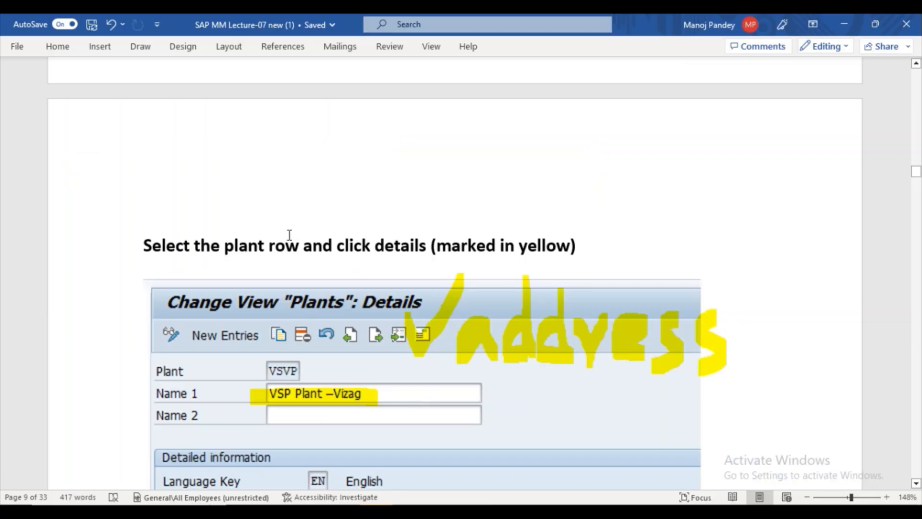
{"action": "key", "text": "ctrl+v"}
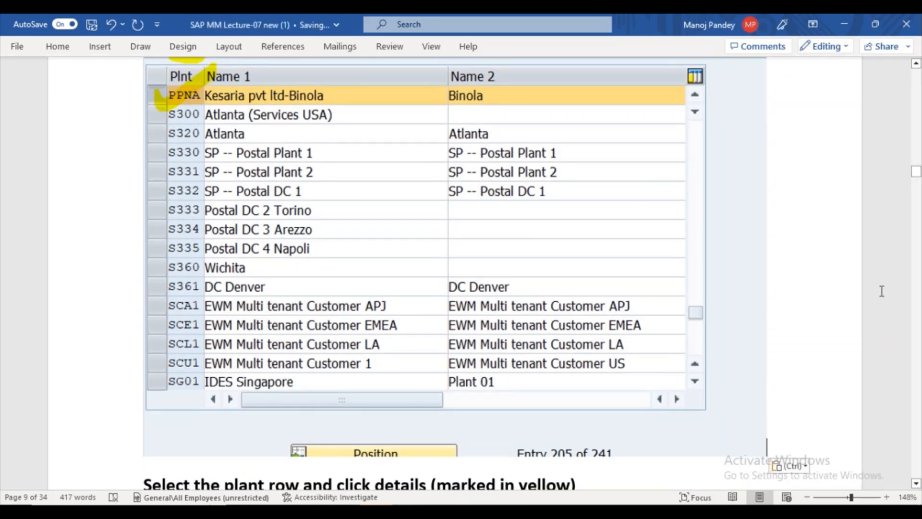
Delete the old Plants Details picture for VSVP above "Click address icon" in the Lecture-07 document.
{"action": "scroll", "coordinate": [916, 483], "scroll_direction": "down", "scroll_amount": 5}
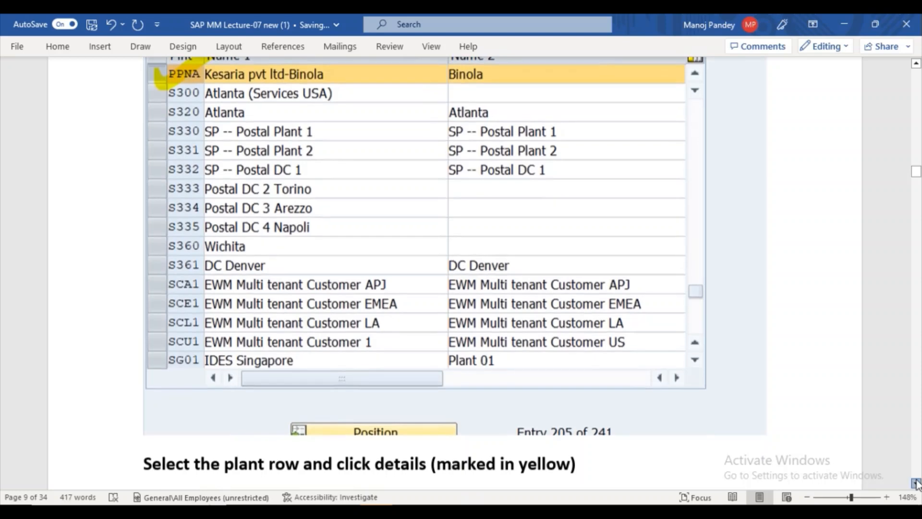
{"action": "scroll", "coordinate": [916, 483], "scroll_direction": "down", "scroll_amount": 1}
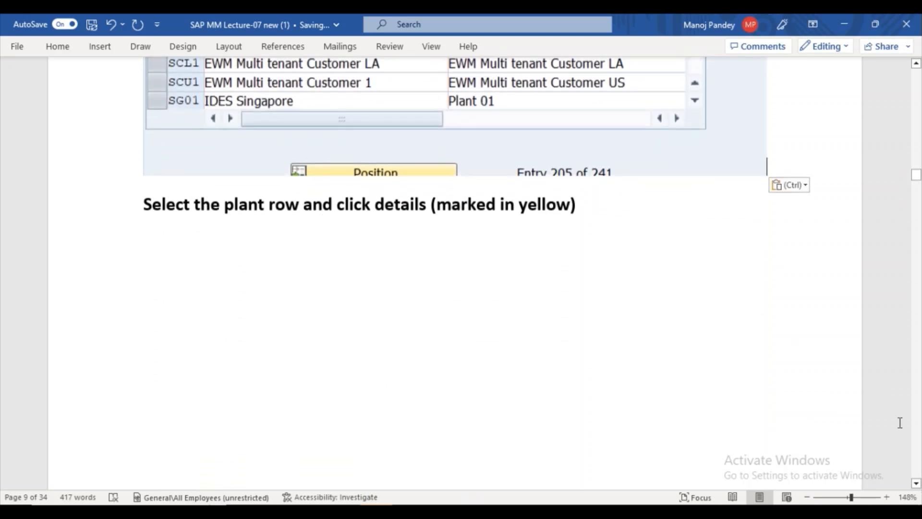
{"action": "scroll", "coordinate": [916, 483], "scroll_direction": "down", "scroll_amount": 2}
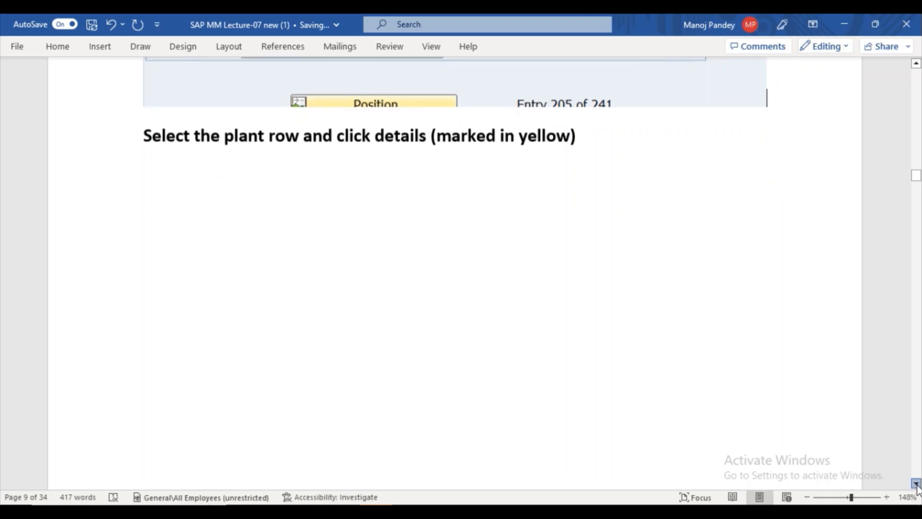
{"action": "scroll", "coordinate": [915, 483], "scroll_direction": "down", "scroll_amount": 7}
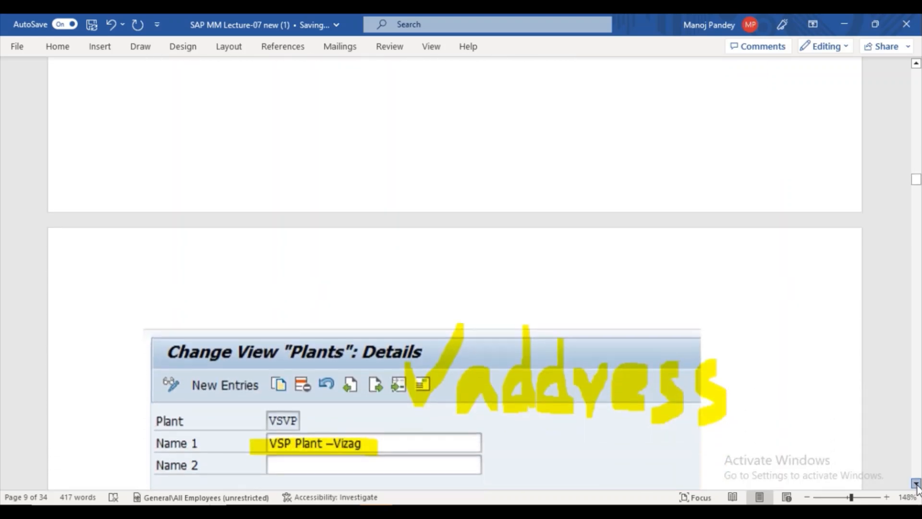
{"action": "scroll", "coordinate": [916, 483], "scroll_direction": "down", "scroll_amount": 6}
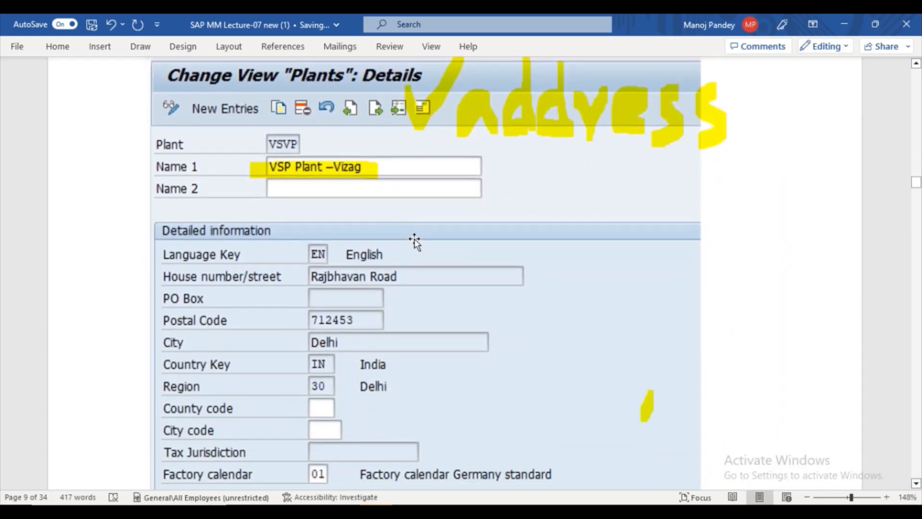
{"action": "left_click", "coordinate": [414, 242]}
{"action": "key", "text": "Down"}
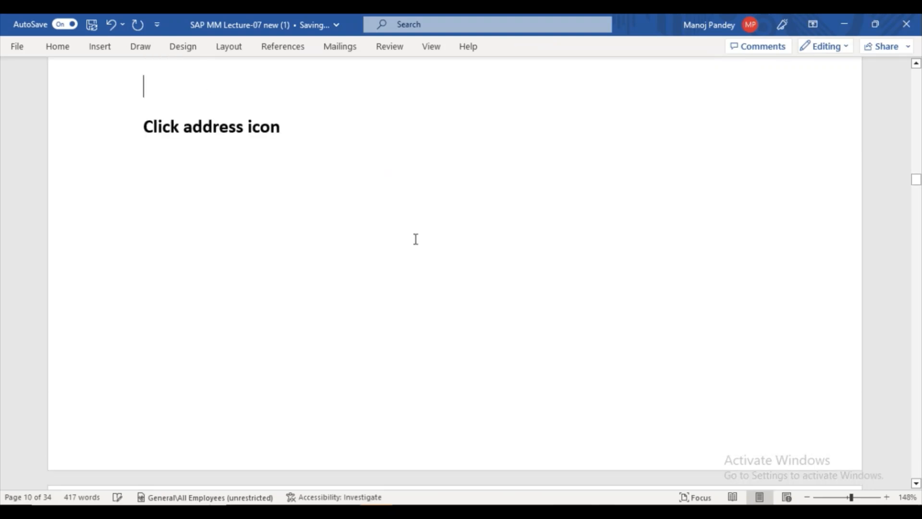
{"action": "key", "text": "BackSpace"}
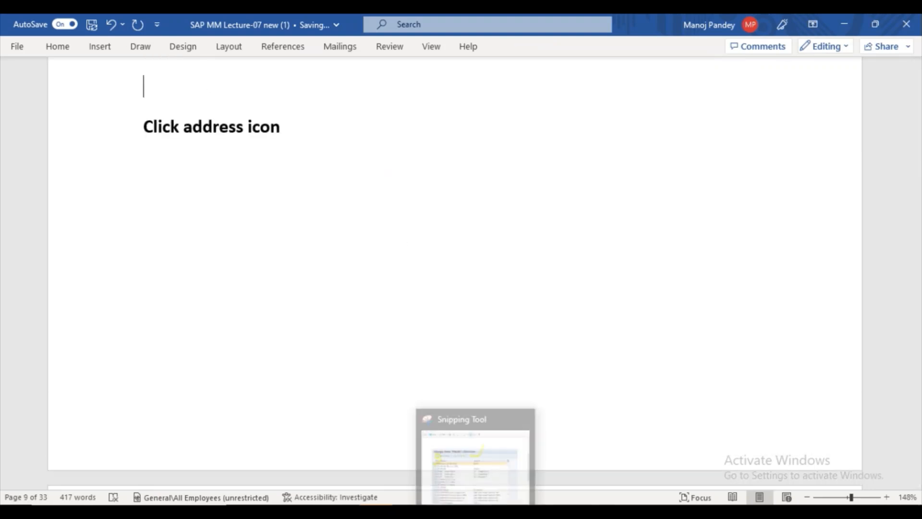
Return to SAP, open the details of plant PPNA, and set Name 1 to PPNA-Noida.
{"action": "mouse_move", "coordinate": [409, 511]}
{"action": "left_click", "coordinate": [453, 468]}
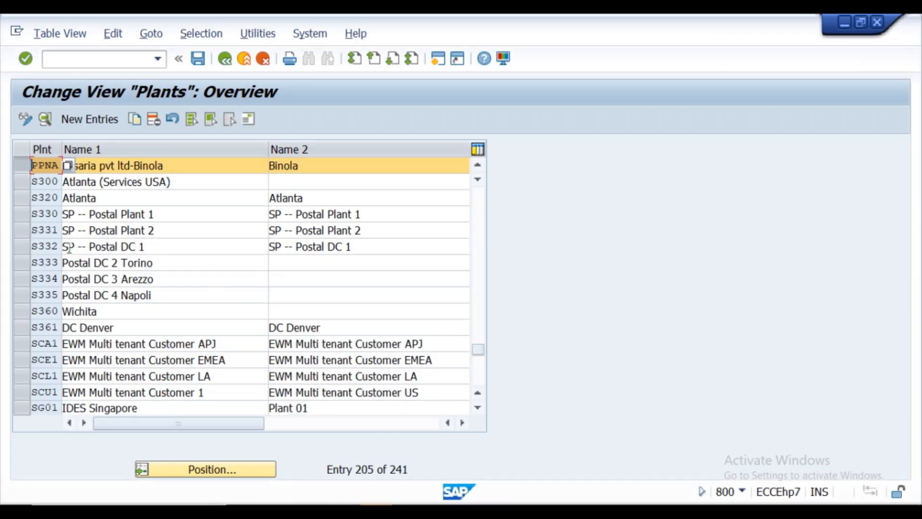
{"action": "left_click", "coordinate": [48, 120]}
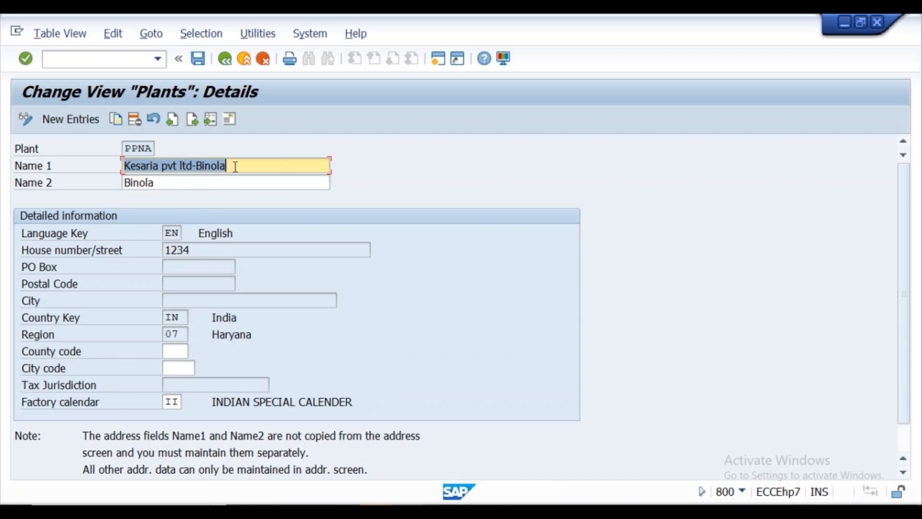
{"action": "key", "text": "BackSpace"}
{"action": "type", "text": "P"}
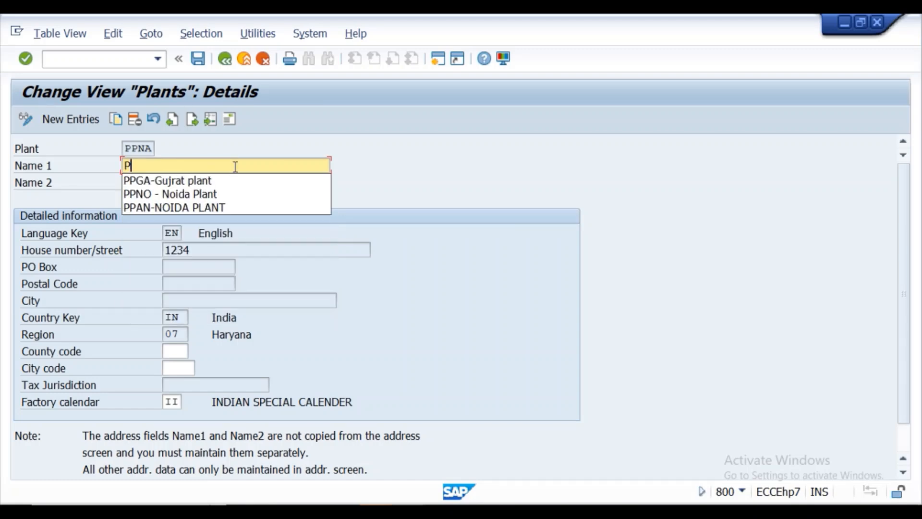
{"action": "type", "text": "PNA-Noida"}
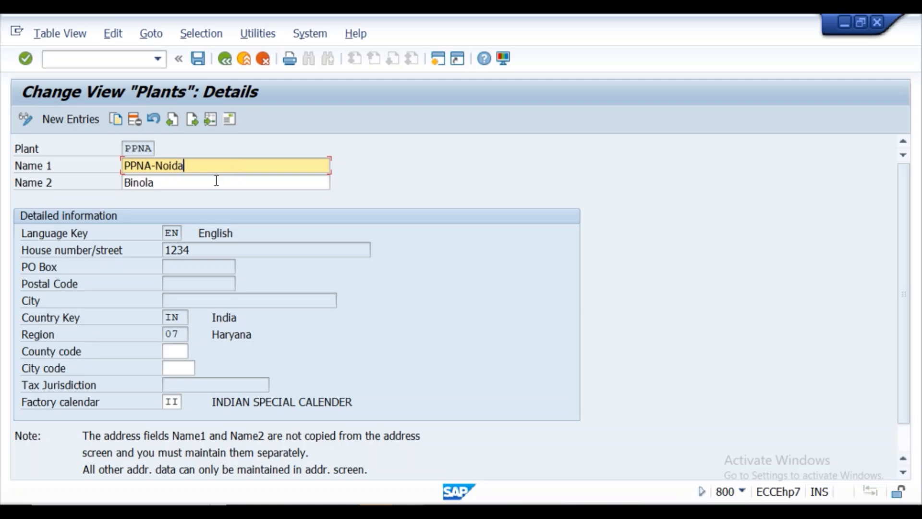
Replace the plant's Name 2 with NOIDA.
{"action": "left_click", "coordinate": [216, 181]}
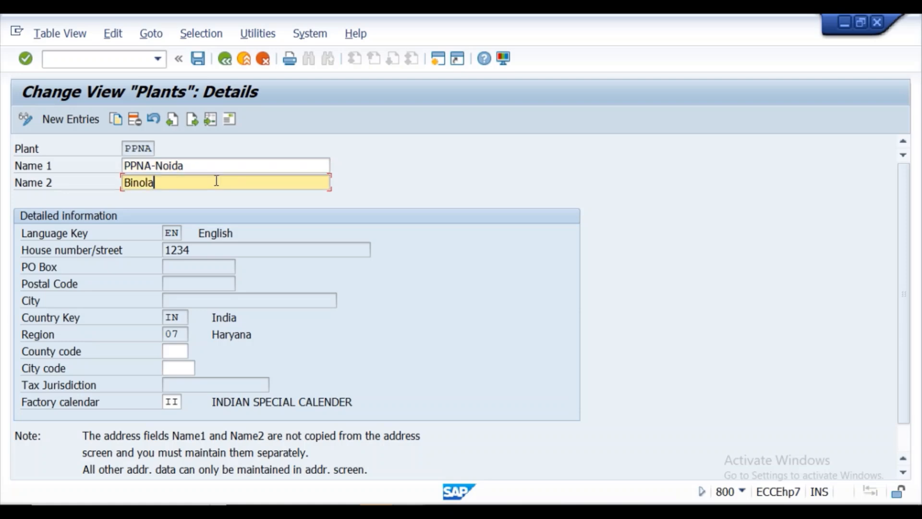
{"action": "key", "text": "BackSpace"}
{"action": "key", "text": "BackSpace"}
{"action": "key", "text": "BackSpace"}
{"action": "key", "text": "BackSpace"}
{"action": "key", "text": "BackSpace"}
{"action": "key", "text": "BackSpace"}
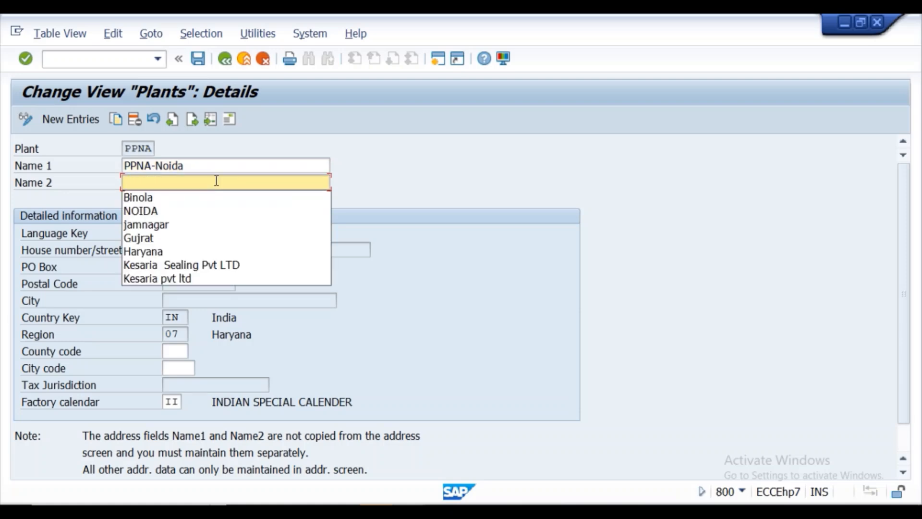
{"action": "left_click", "coordinate": [179, 211]}
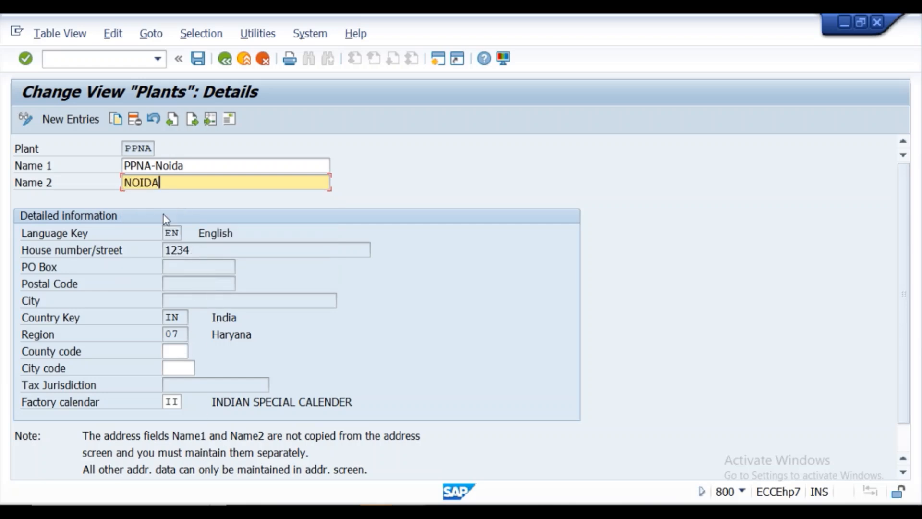
{"action": "left_click", "coordinate": [184, 336]}
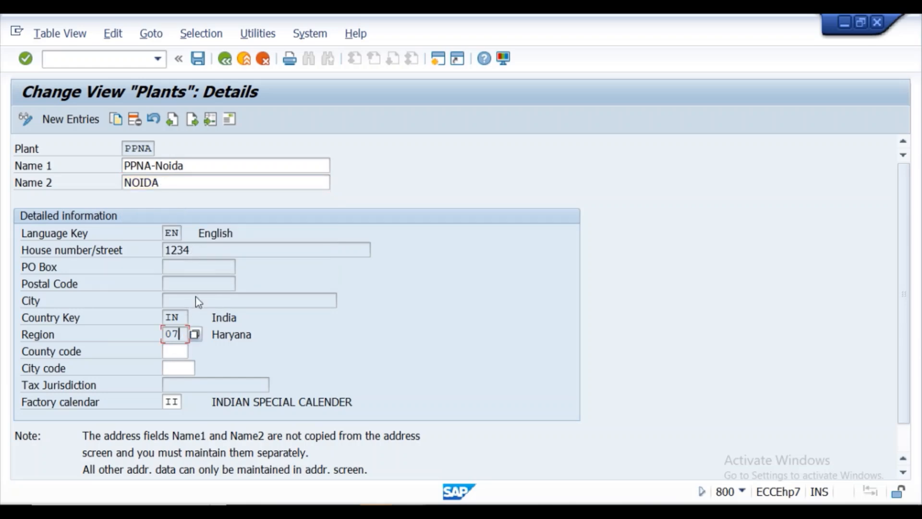
{"action": "left_click", "coordinate": [226, 123]}
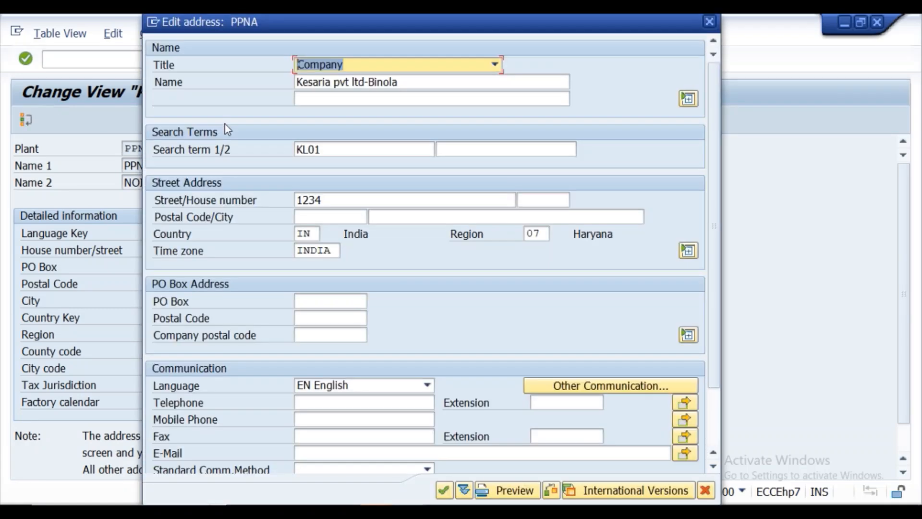
{"action": "left_click", "coordinate": [709, 23]}
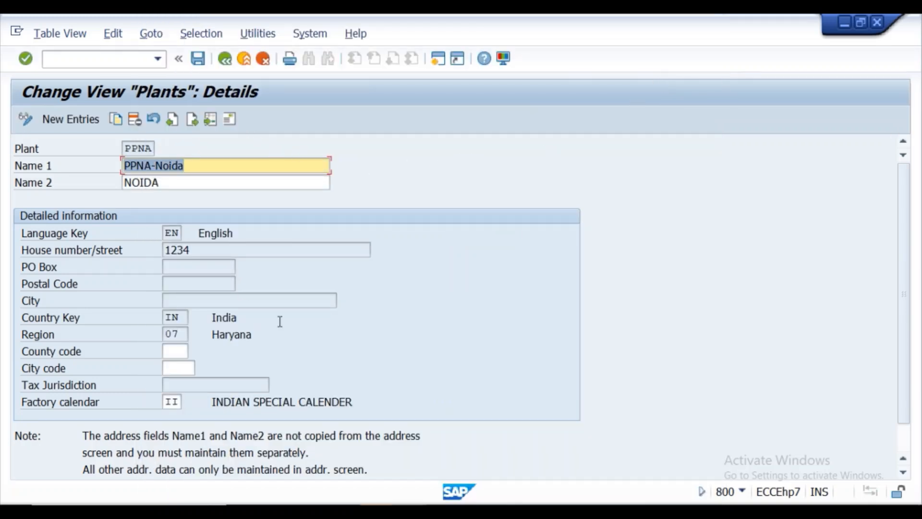
Capture a new snip of the PPNA plant details screen and highlight the address icon in it.
{"action": "left_click", "coordinate": [447, 511]}
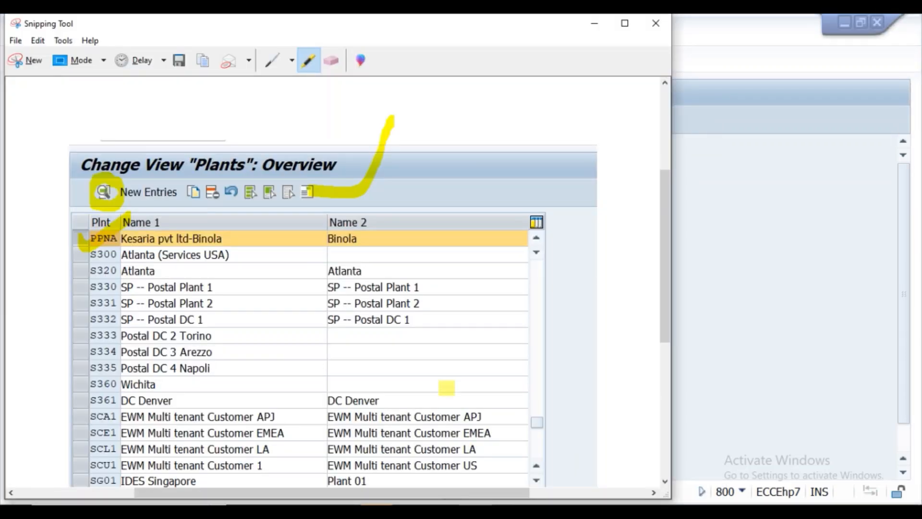
{"action": "left_click", "coordinate": [32, 63]}
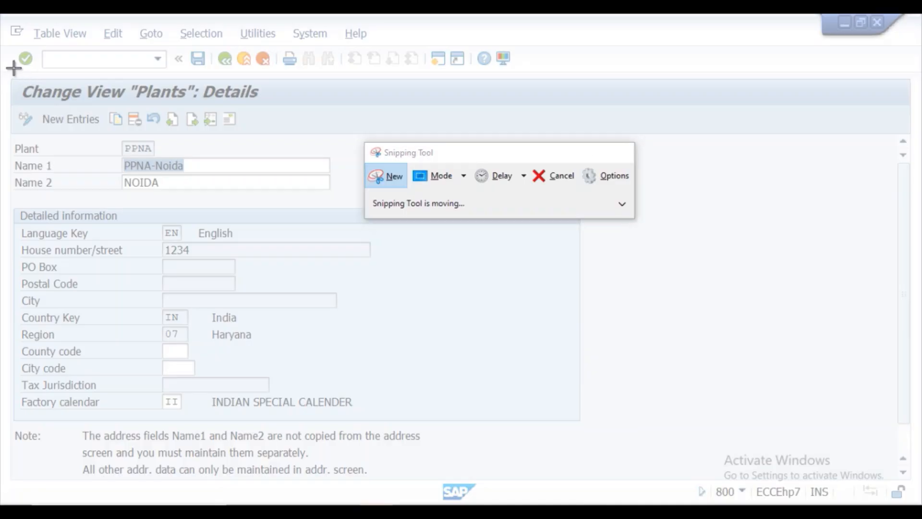
{"action": "mouse_move", "coordinate": [13, 68]}
{"action": "left_mouse_down"}
{"action": "mouse_move", "coordinate": [372, 229]}
{"action": "mouse_move", "coordinate": [470, 416]}
{"action": "mouse_move", "coordinate": [524, 482]}
{"action": "left_mouse_up"}
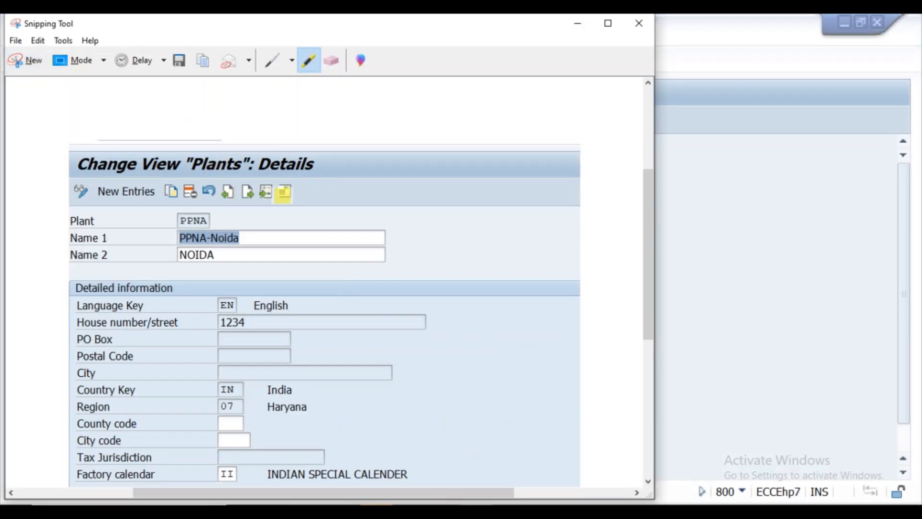
{"action": "left_click_drag", "start_coordinate": [285, 191], "coordinate": [366, 140]}
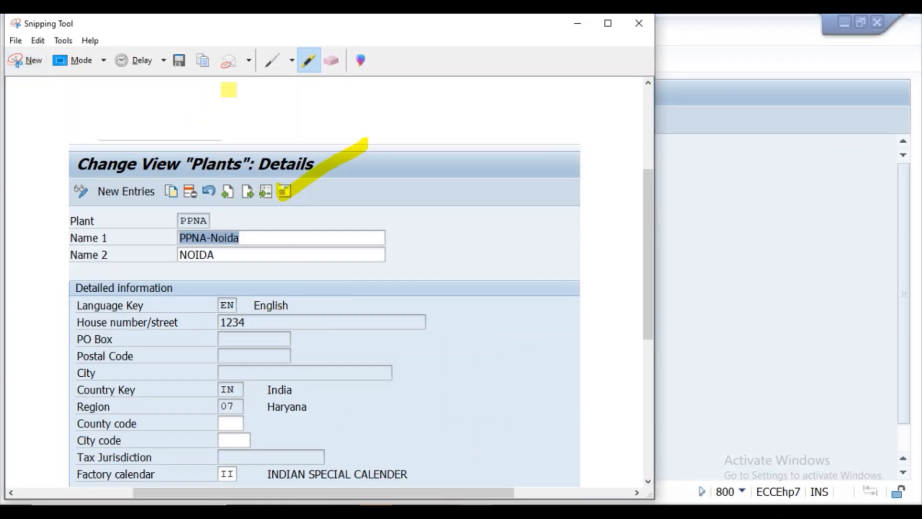
Copy the highlighted snip and paste it above "Click address icon" in the SAP MM Lecture-07 document.
{"action": "left_click", "coordinate": [202, 69]}
{"action": "mouse_move", "coordinate": [376, 510]}
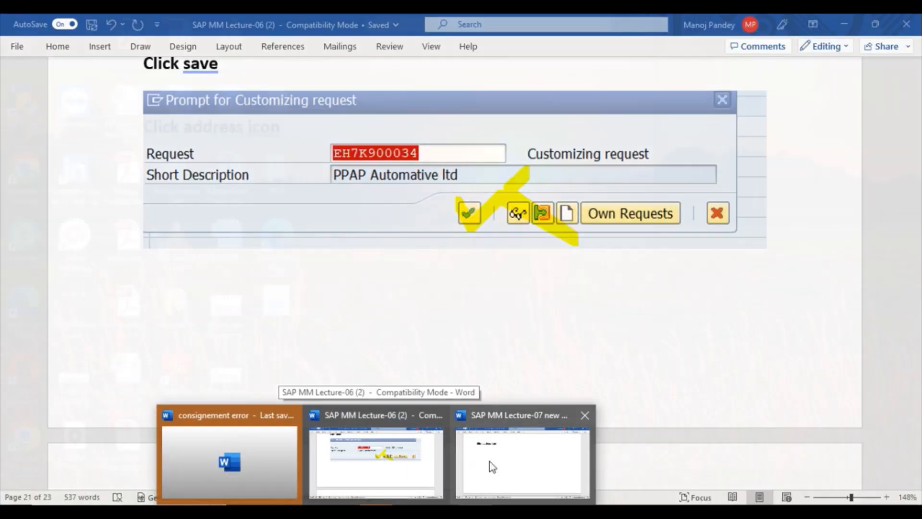
{"action": "left_click", "coordinate": [495, 460]}
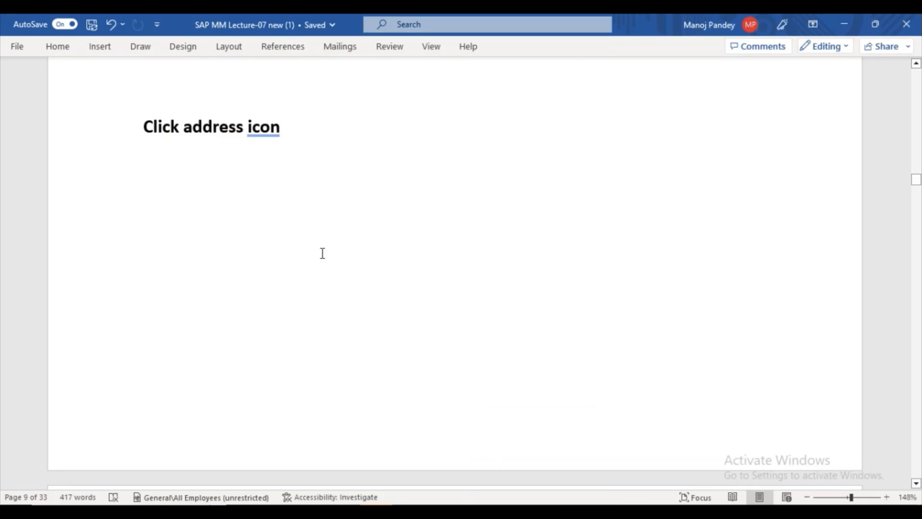
{"action": "key", "text": "ctrl+v"}
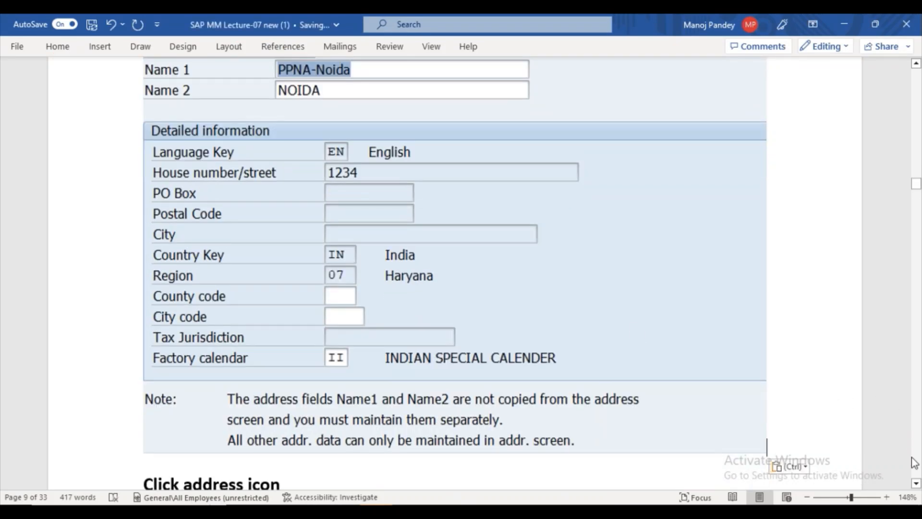
Delete the old VSVP address picture below "Click address icon" in the Lecture-07 document.
{"action": "left_click", "coordinate": [916, 483]}
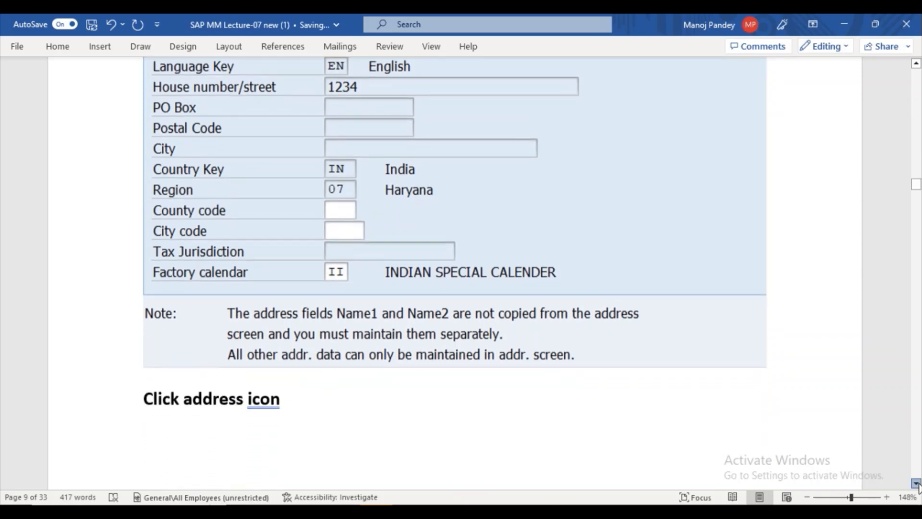
{"action": "left_click_drag", "start_coordinate": [917, 484], "coordinate": [917, 484]}
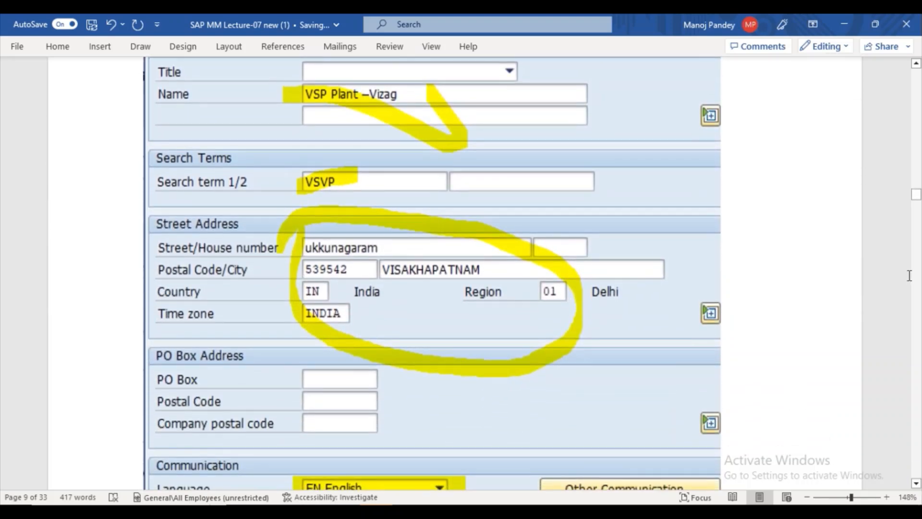
{"action": "left_click_drag", "start_coordinate": [915, 66], "coordinate": [915, 70]}
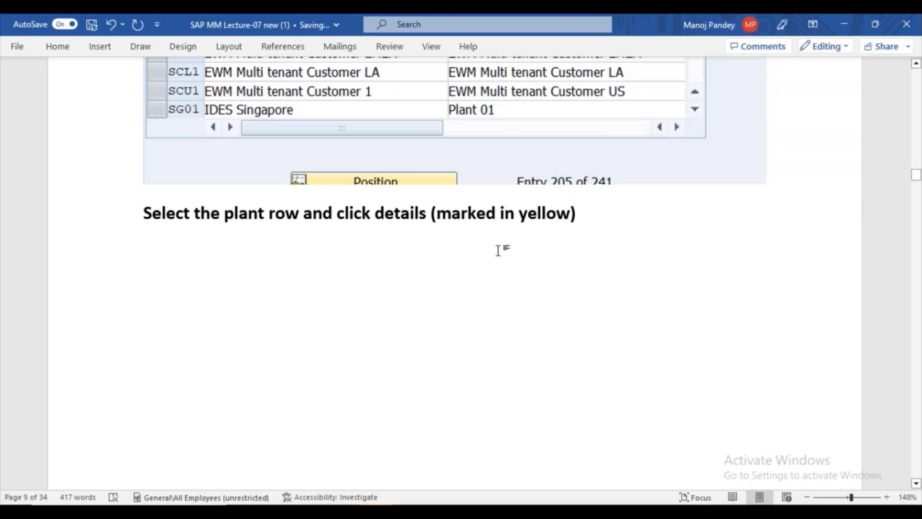
{"action": "left_click_drag", "start_coordinate": [916, 483], "coordinate": [916, 485]}
{"action": "left_click", "coordinate": [495, 361]}
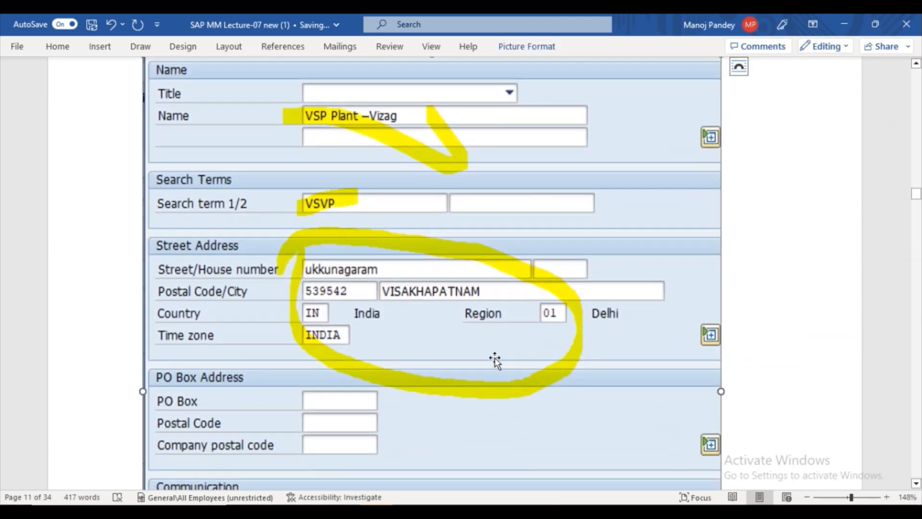
{"action": "key", "text": "Delete"}
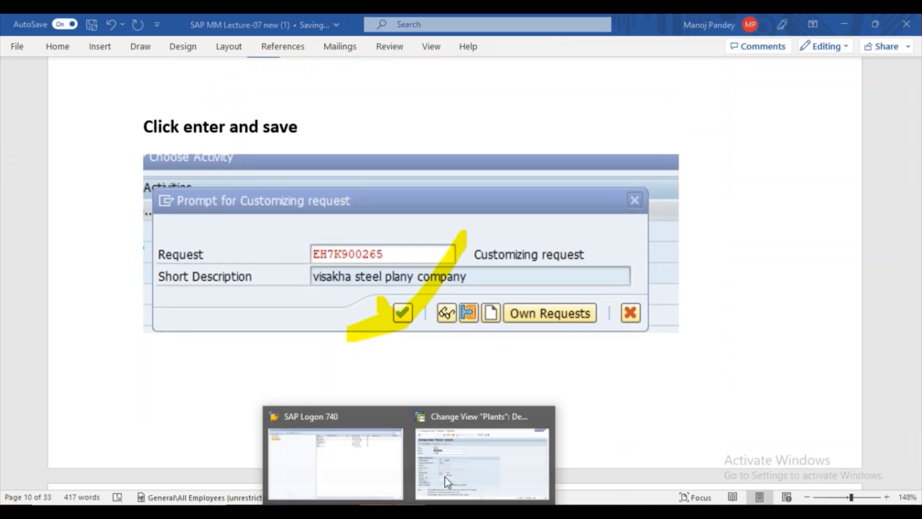
Return to SAP, open the address of plant PPNA, and replace its Name with PPNA-Noida plant.
{"action": "left_click", "coordinate": [465, 463]}
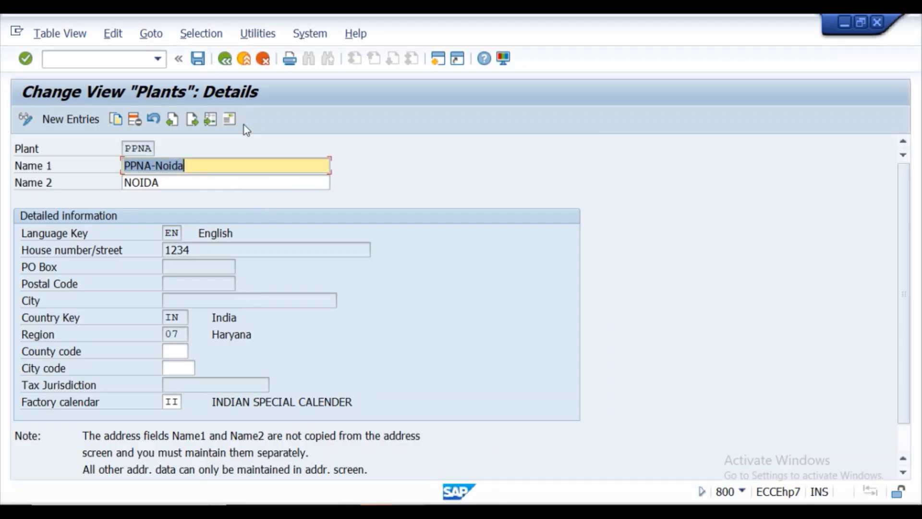
{"action": "left_click", "coordinate": [232, 125]}
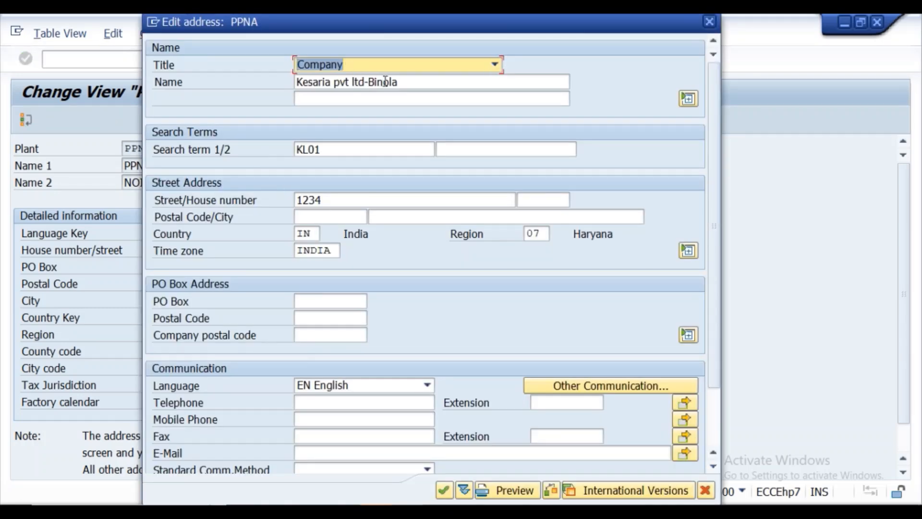
{"action": "left_click", "coordinate": [399, 82]}
{"action": "key", "text": "BackSpace"}
{"action": "key", "text": "BackSpace"}
{"action": "key", "text": "BackSpace"}
{"action": "key", "text": "BackSpace"}
{"action": "key", "text": "BackSpace"}
{"action": "key", "text": "BackSpace"}
{"action": "key", "text": "BackSpace"}
{"action": "key", "text": "BackSpace"}
{"action": "key", "text": "BackSpace"}
{"action": "key", "text": "BackSpace"}
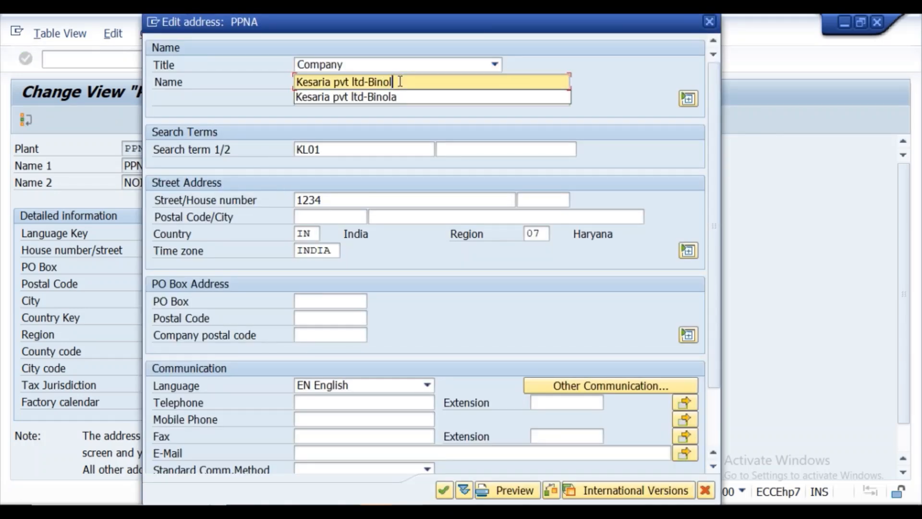
{"action": "key", "text": "BackSpace"}
{"action": "key", "text": "BackSpace"}
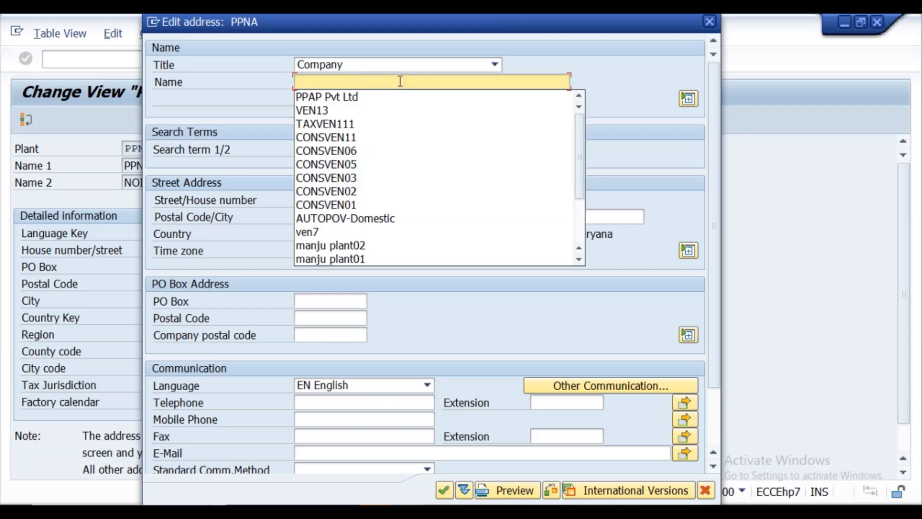
{"action": "type", "text": "ppna"}
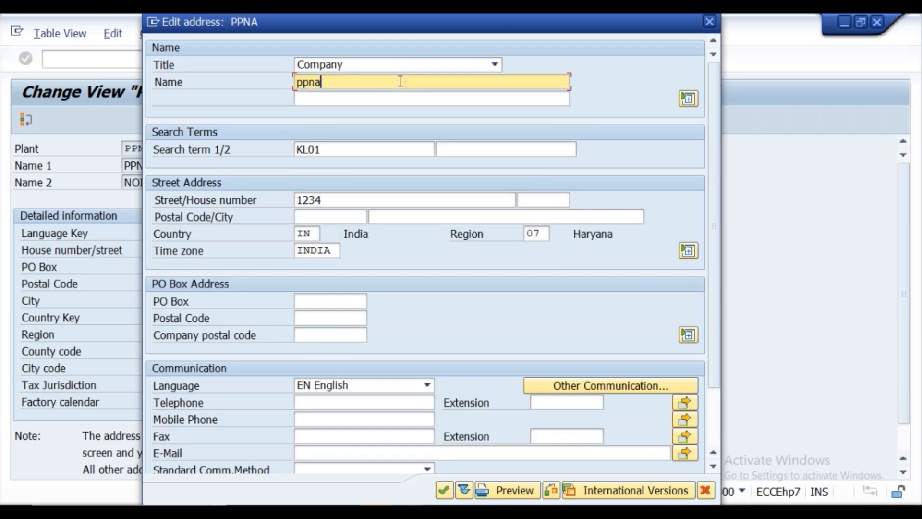
{"action": "key", "text": "BackSpace"}
{"action": "key", "text": "BackSpace"}
{"action": "key", "text": "BackSpace"}
{"action": "key", "text": "BackSpace"}
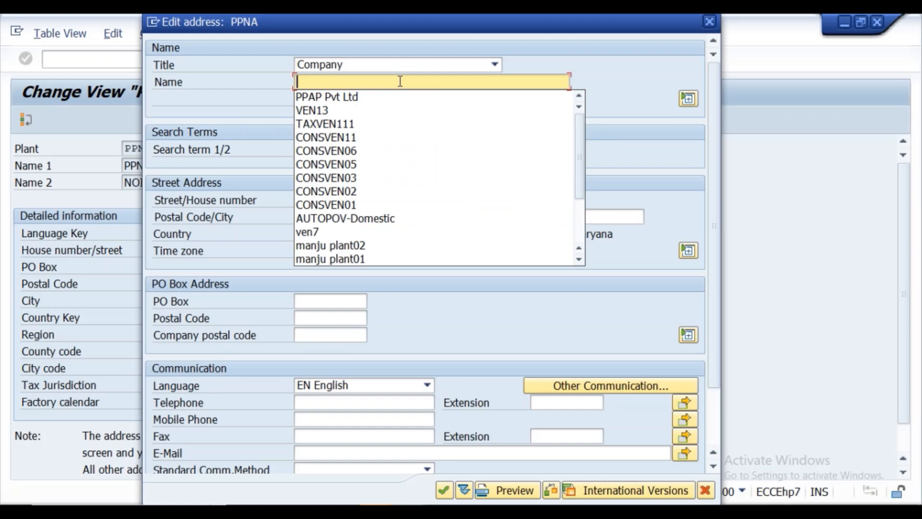
{"action": "type", "text": "PPNA-Noida plant"}
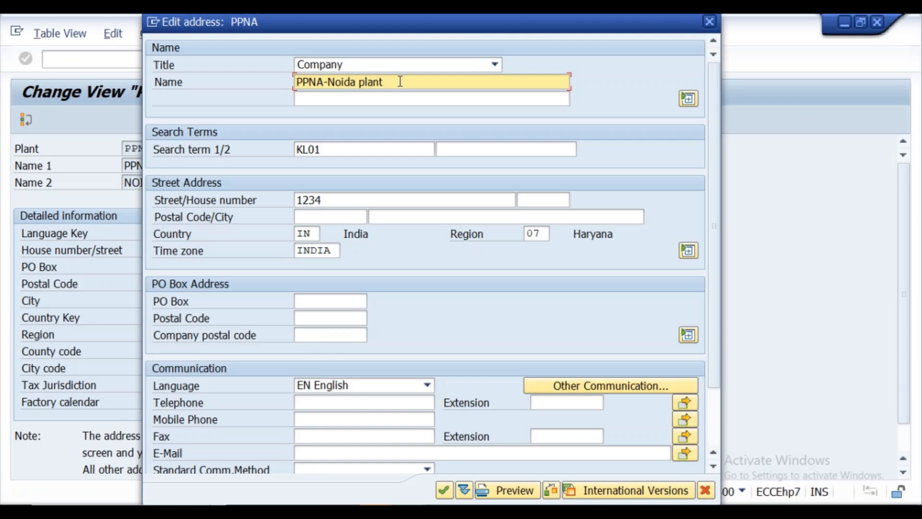
Clear the first search term in the plant's address.
{"action": "left_click", "coordinate": [349, 150]}
{"action": "key", "text": "BackSpace"}
{"action": "key", "text": "BackSpace"}
{"action": "key", "text": "BackSpace"}
{"action": "key", "text": "BackSpace"}
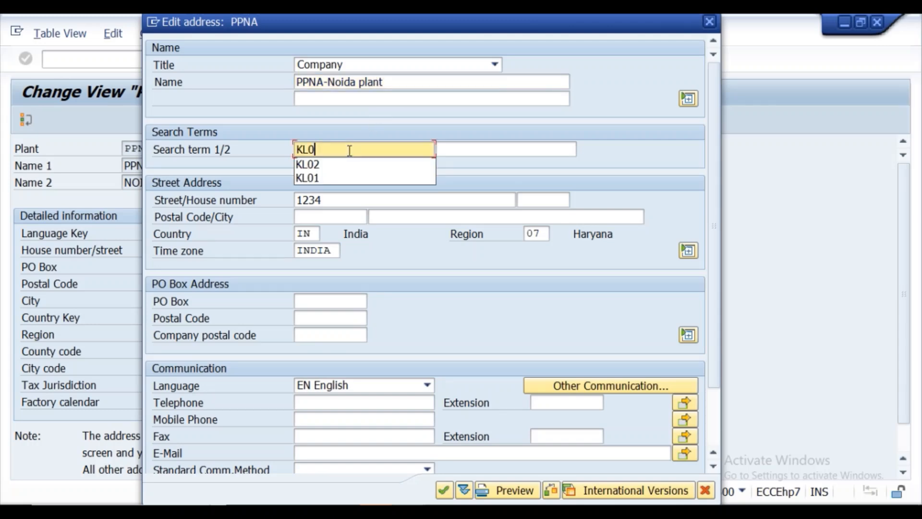
Set the plant address's search term to PPNA and its region to UP (Uttat Pradesh), and accept the address.
{"action": "type", "text": "PPNA"}
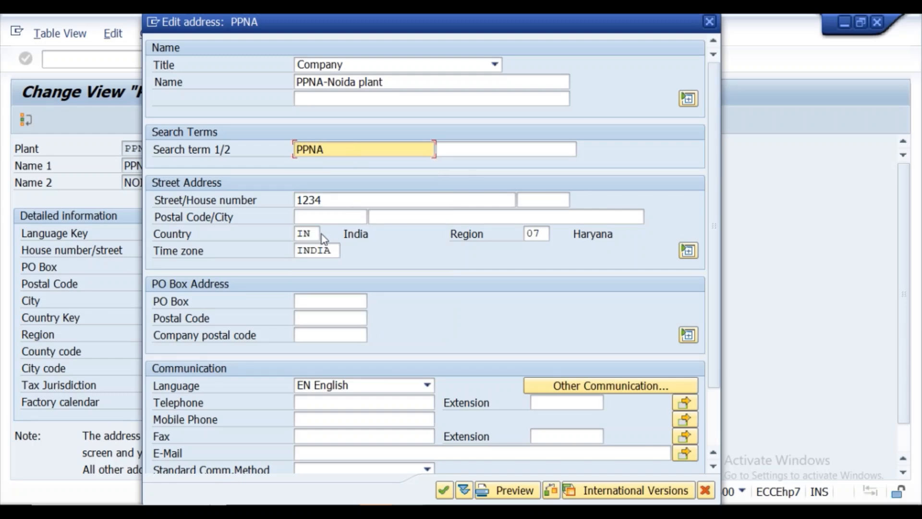
{"action": "left_click", "coordinate": [540, 234]}
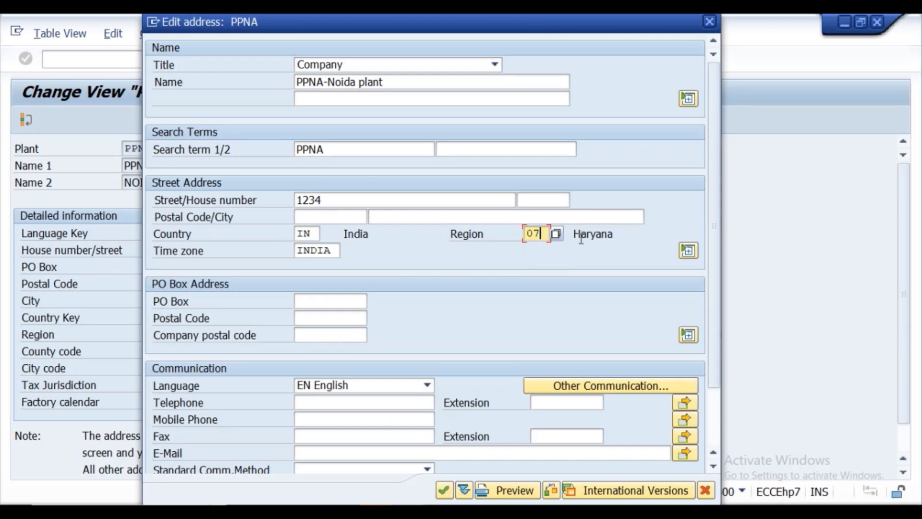
{"action": "left_click", "coordinate": [556, 235]}
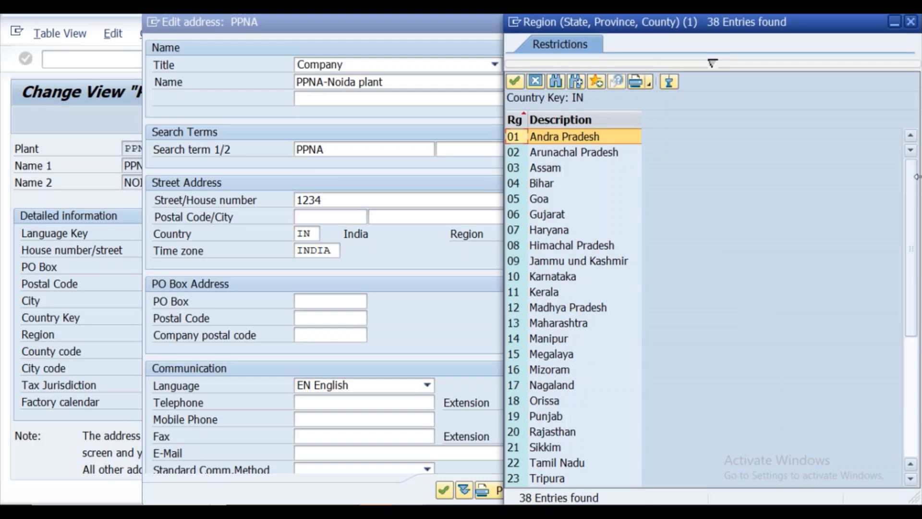
{"action": "left_click_drag", "start_coordinate": [914, 246], "coordinate": [913, 365]}
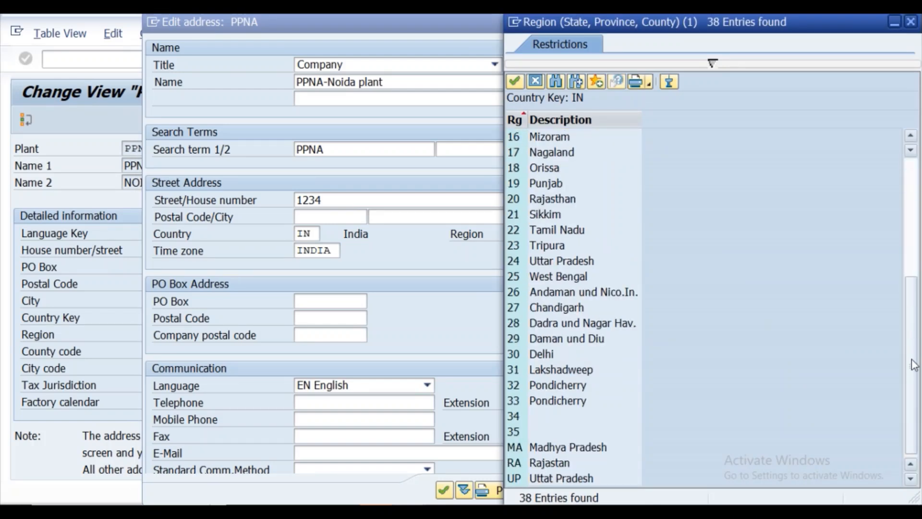
{"action": "left_click", "coordinate": [545, 480]}
{"action": "double_click", "coordinate": [538, 480]}
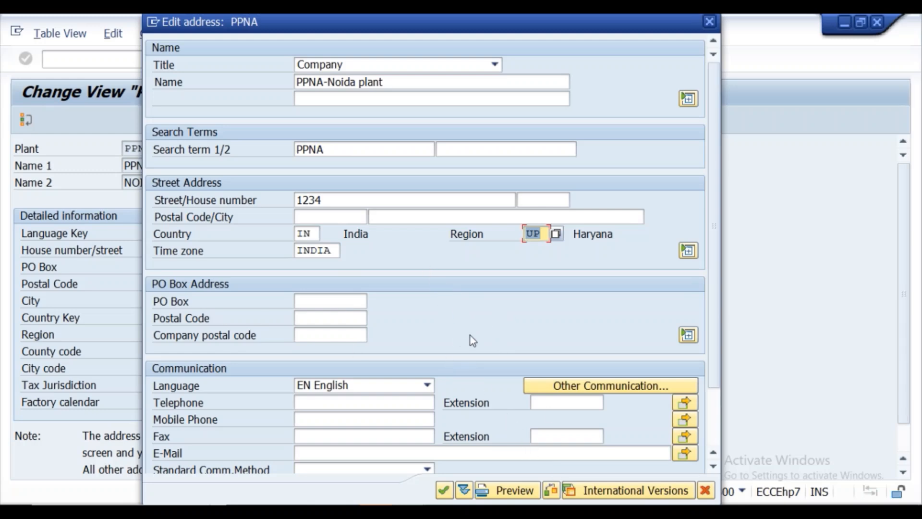
{"action": "left_click", "coordinate": [443, 489]}
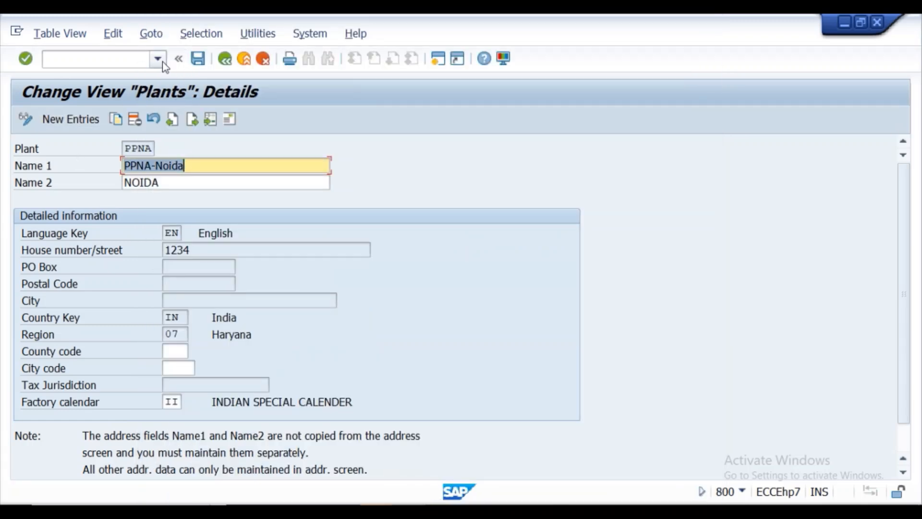
{"action": "left_click", "coordinate": [28, 62]}
{"action": "left_click", "coordinate": [197, 57]}
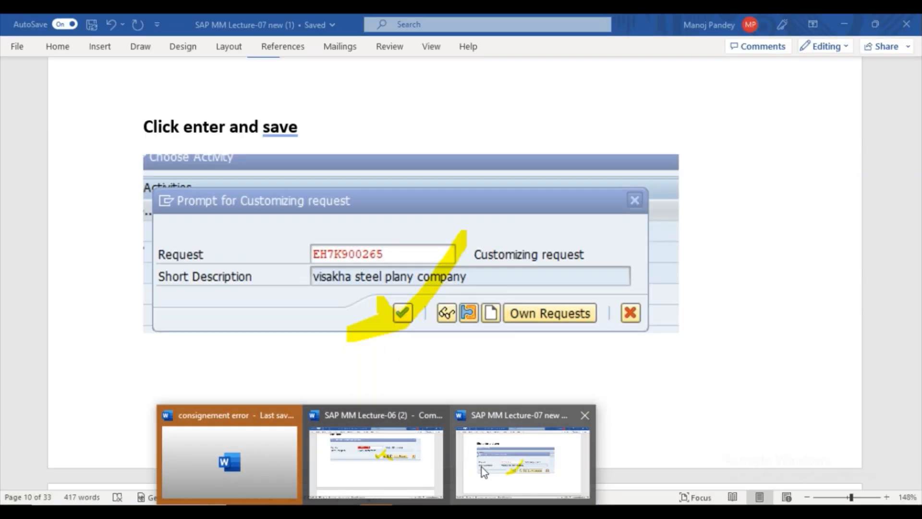
{"action": "left_click", "coordinate": [480, 473]}
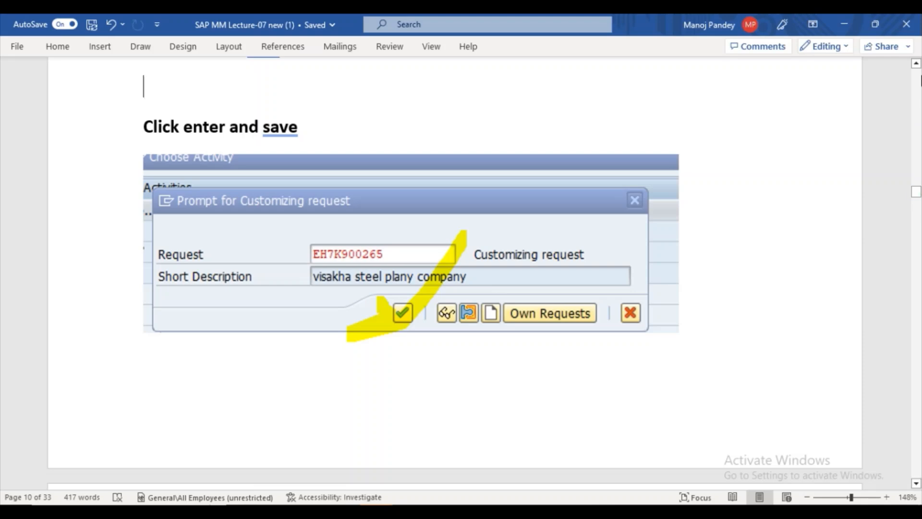
{"action": "scroll", "coordinate": [921, 76], "scroll_direction": "up", "scroll_amount": 5}
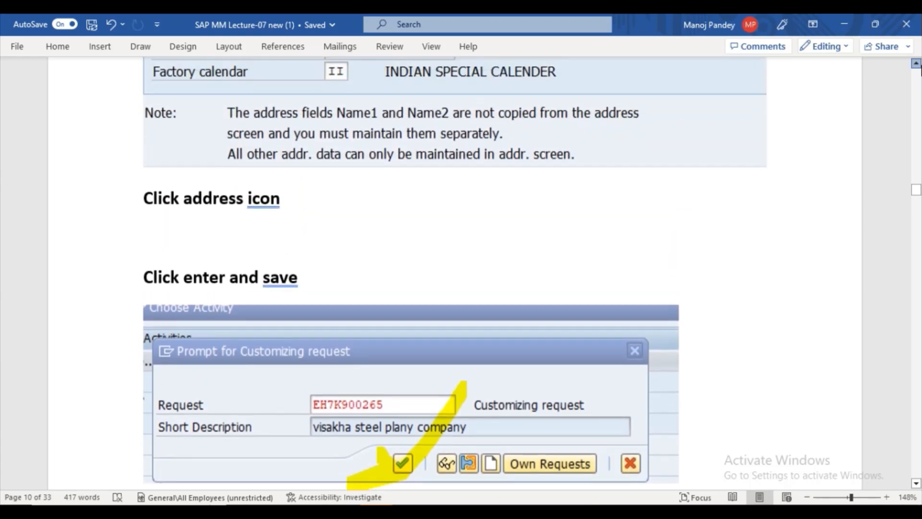
{"action": "scroll", "coordinate": [920, 77], "scroll_direction": "up", "scroll_amount": 5}
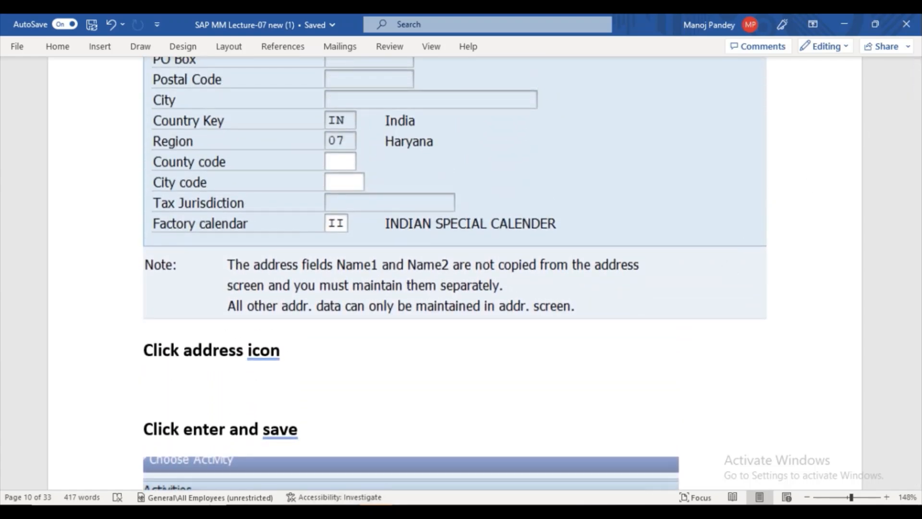
{"action": "left_click", "coordinate": [448, 474]}
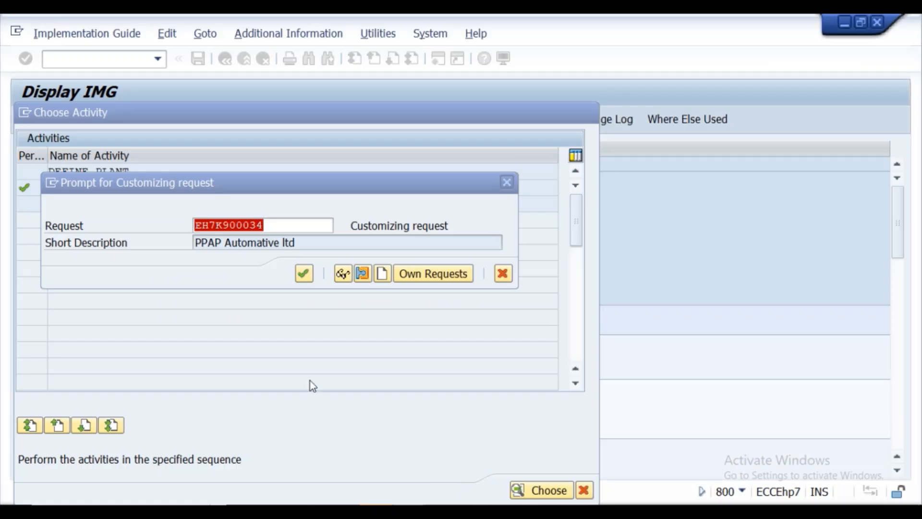
{"action": "left_click", "coordinate": [506, 183]}
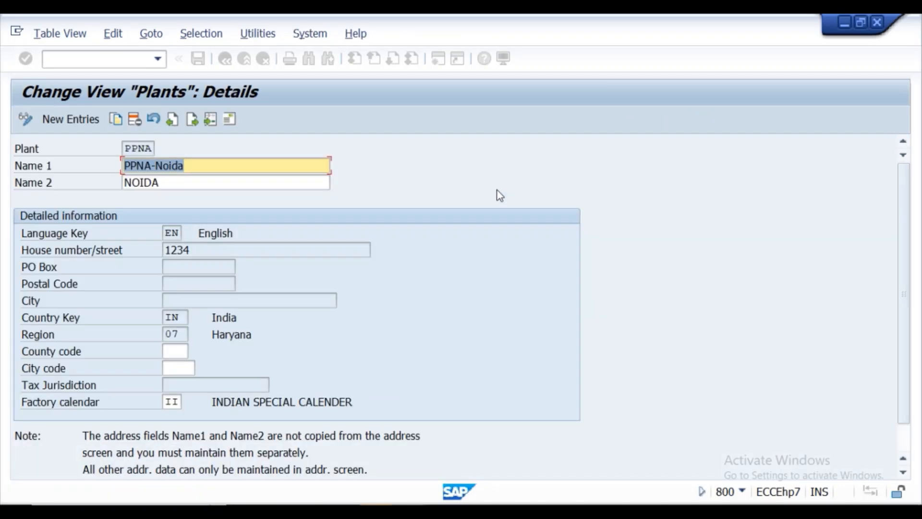
Capture plant PPNA's address form with Snipping Tool and paste it above "Click enter and save" in the Word document SAP MM Lecture-07 new (1).
{"action": "left_click", "coordinate": [230, 122]}
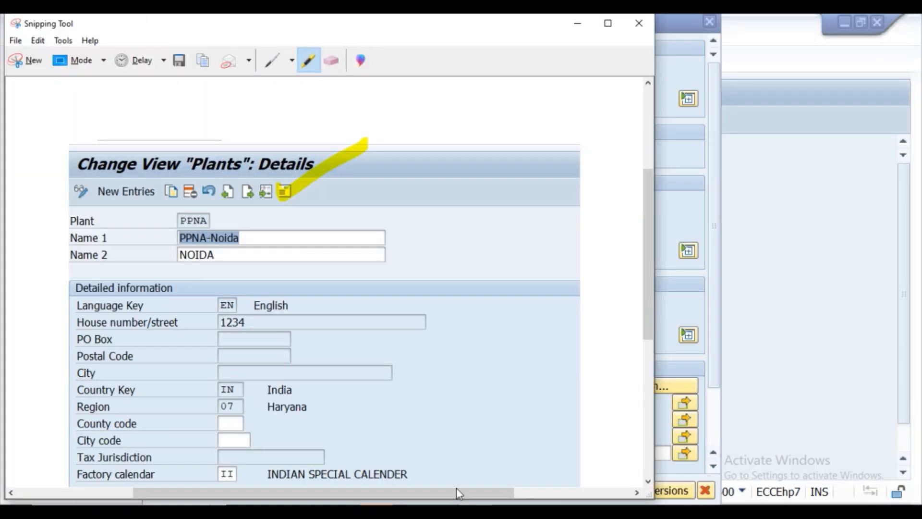
{"action": "left_click", "coordinate": [31, 60]}
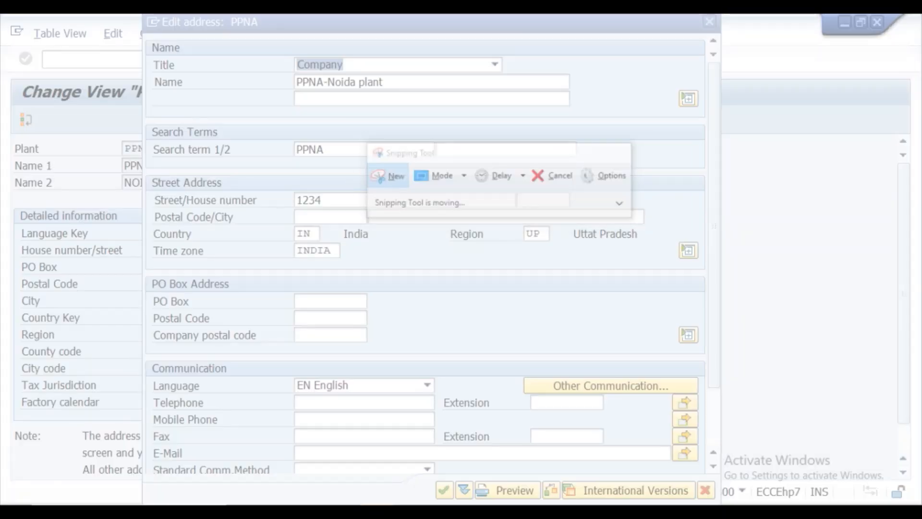
{"action": "left_click_drag", "start_coordinate": [139, 18], "coordinate": [722, 489]}
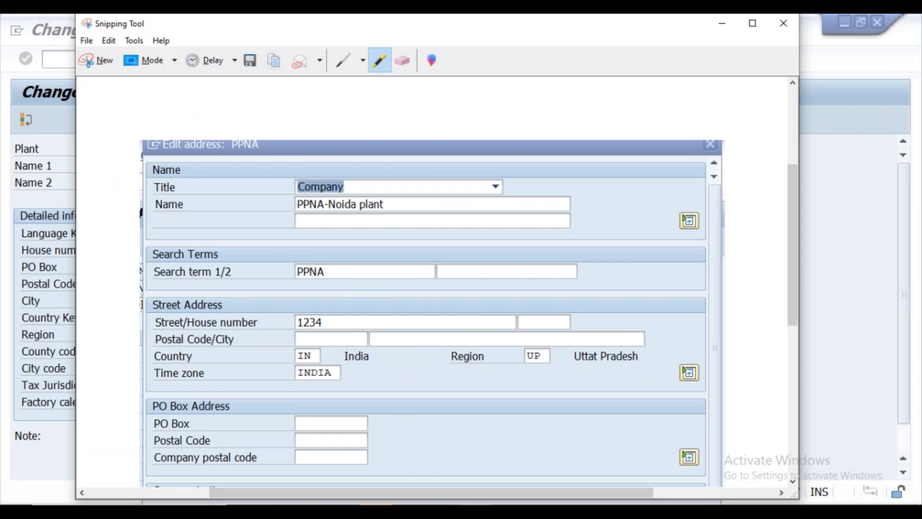
{"action": "mouse_move", "coordinate": [377, 499]}
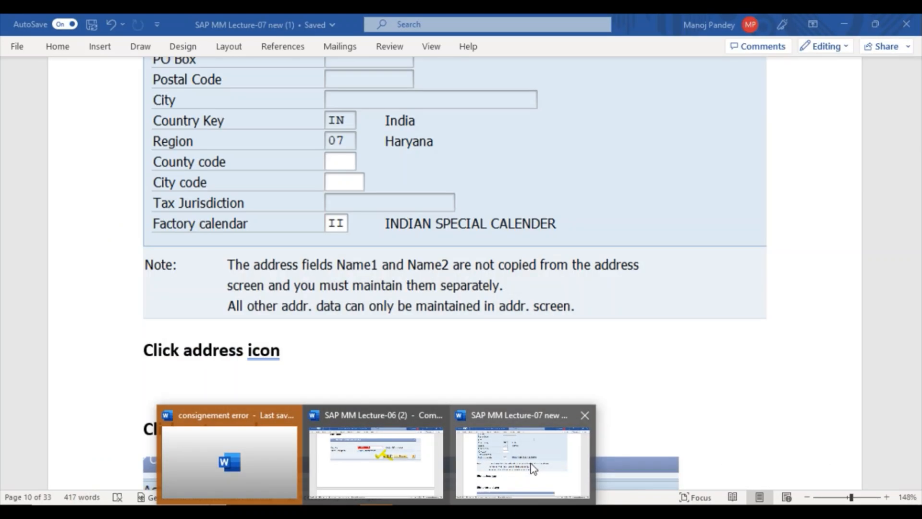
{"action": "left_click", "coordinate": [508, 437]}
{"action": "key", "text": "ctrl+v"}
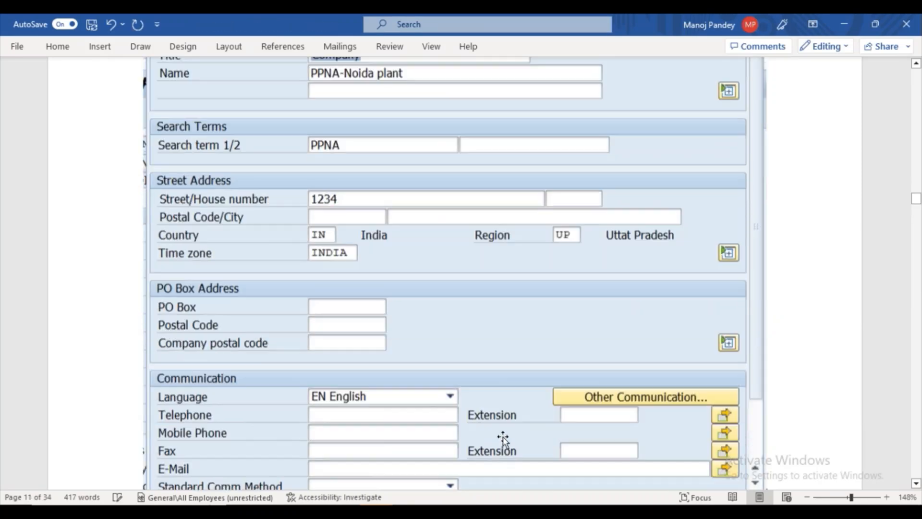
Delete the old customizing request screenshot below "Click enter and save".
{"action": "left_click", "coordinate": [916, 484]}
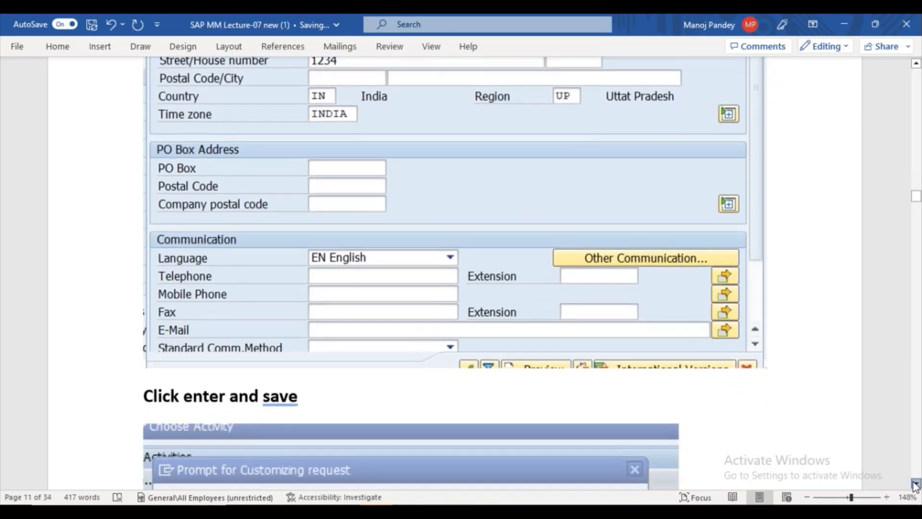
{"action": "left_click", "coordinate": [915, 484]}
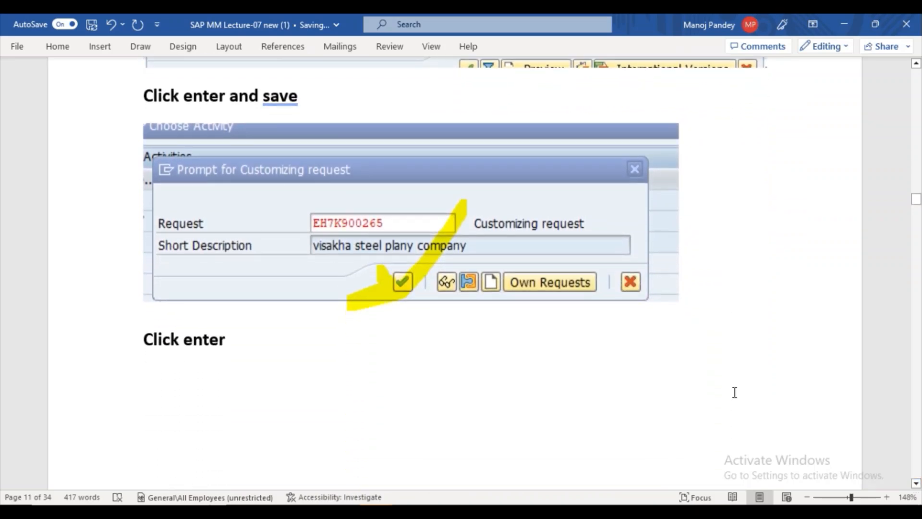
{"action": "left_click", "coordinate": [485, 286]}
{"action": "key", "text": "Delete"}
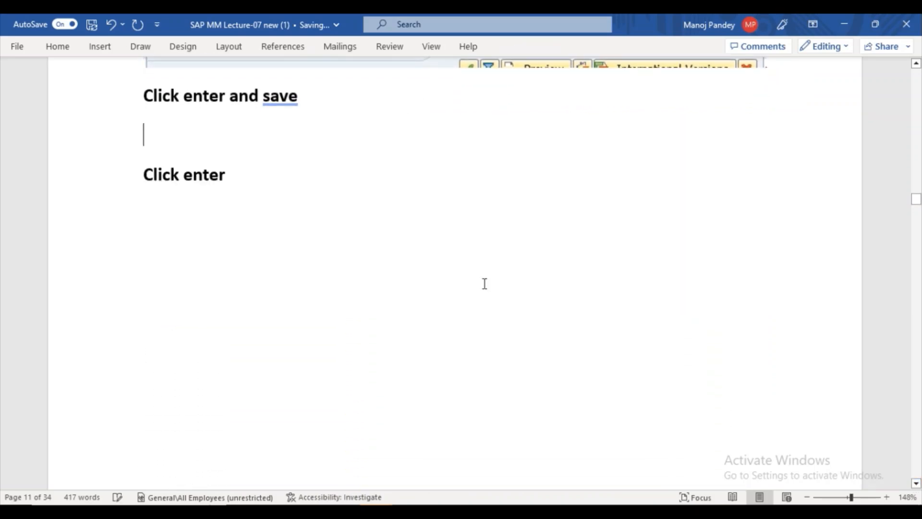
Switch to SAP, accept the address of plant PPNA and save the plant details.
{"action": "mouse_move", "coordinate": [412, 511]}
{"action": "left_click", "coordinate": [451, 453]}
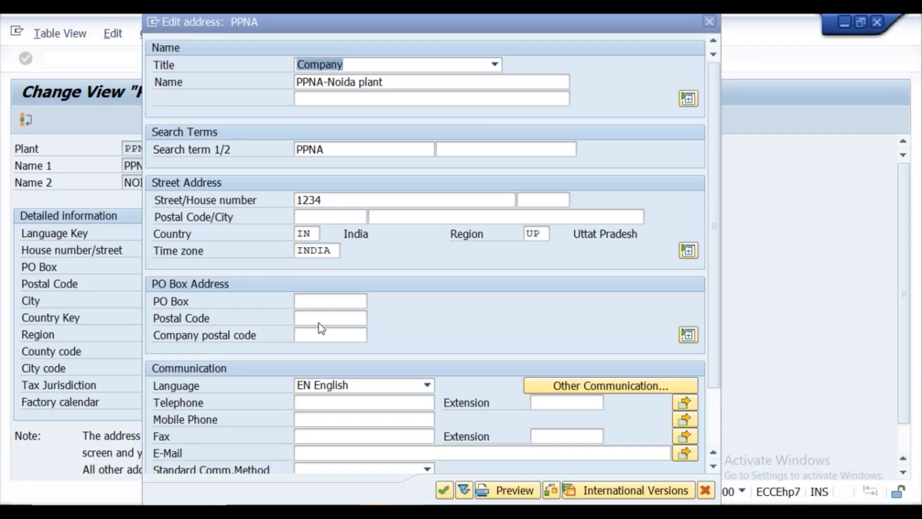
{"action": "left_click", "coordinate": [450, 490]}
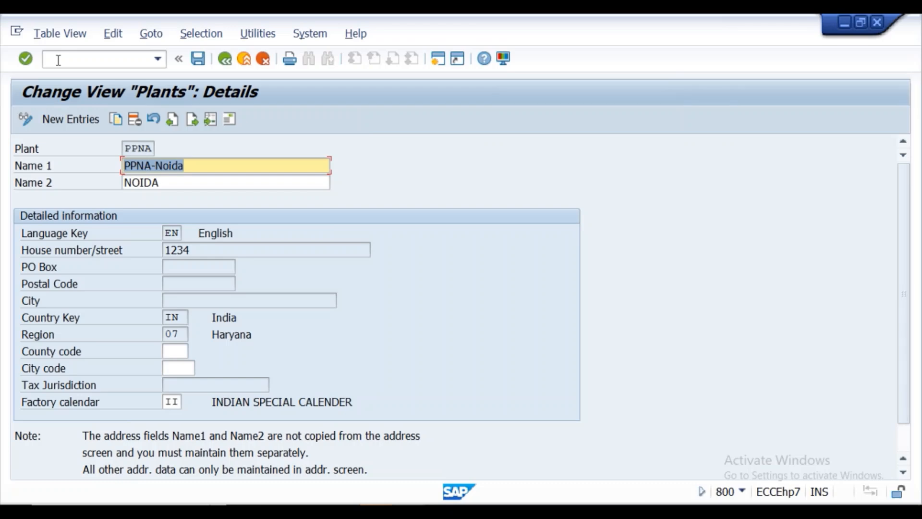
{"action": "left_click", "coordinate": [199, 59]}
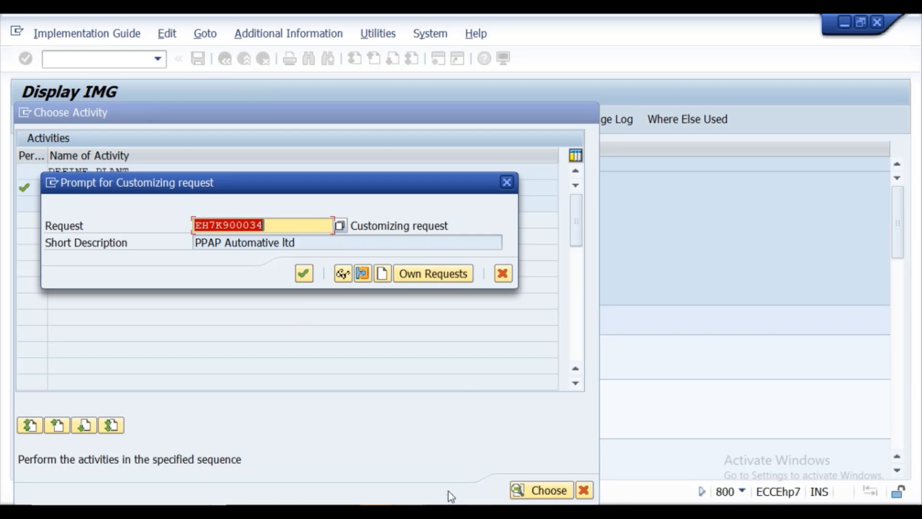
Capture the customizing request prompt with Snipping Tool and highlight its green check mark in yellow on the snip.
{"action": "left_click", "coordinate": [468, 509]}
{"action": "left_click", "coordinate": [110, 57]}
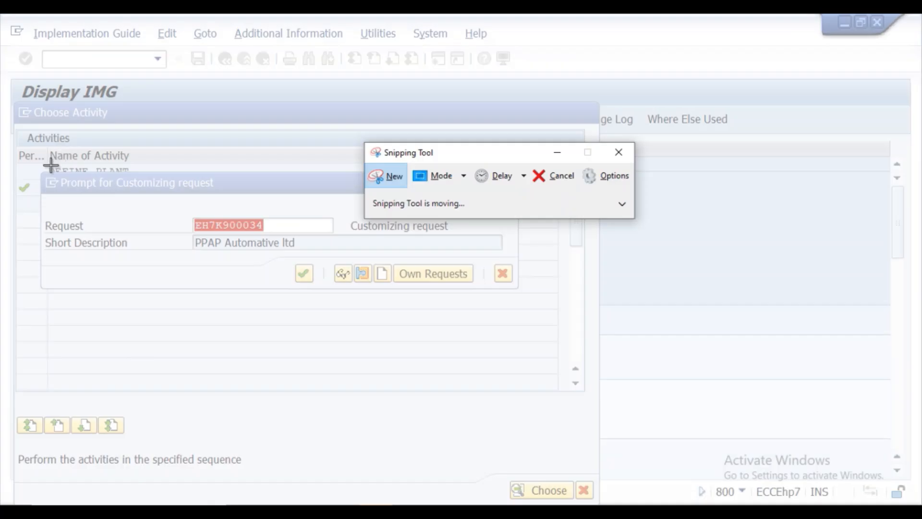
{"action": "mouse_move", "coordinate": [51, 165]}
{"action": "left_mouse_down"}
{"action": "mouse_move", "coordinate": [308, 271]}
{"action": "mouse_move", "coordinate": [442, 309]}
{"action": "mouse_move", "coordinate": [187, 229]}
{"action": "mouse_move", "coordinate": [80, 210]}
{"action": "mouse_move", "coordinate": [61, 158]}
{"action": "left_mouse_up"}
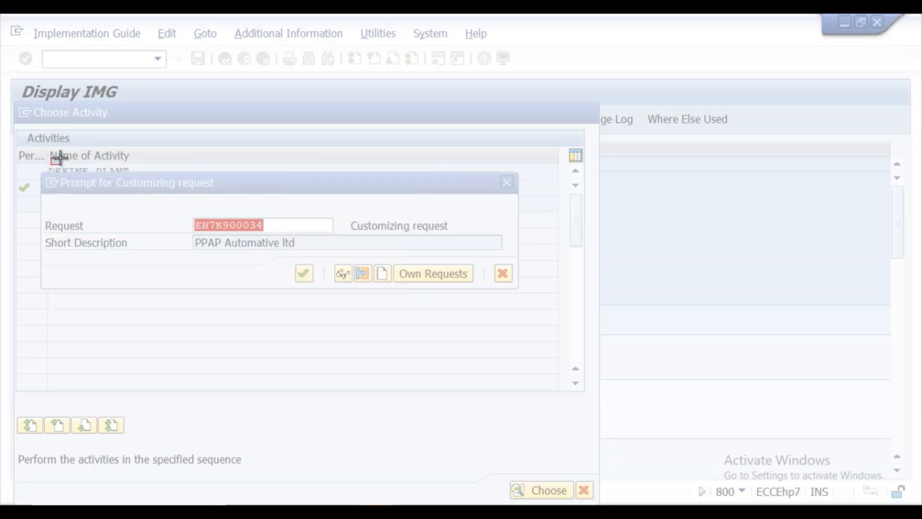
{"action": "left_click", "coordinate": [384, 183]}
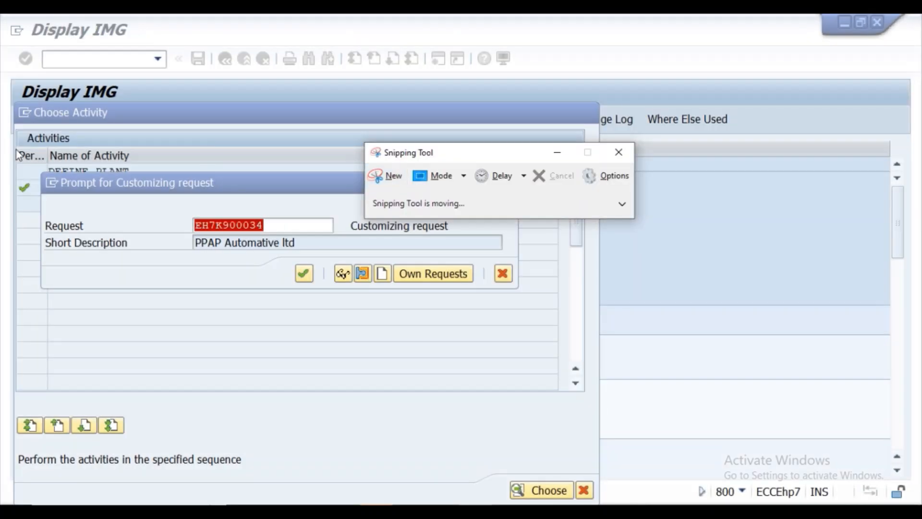
{"action": "left_click", "coordinate": [132, 237]}
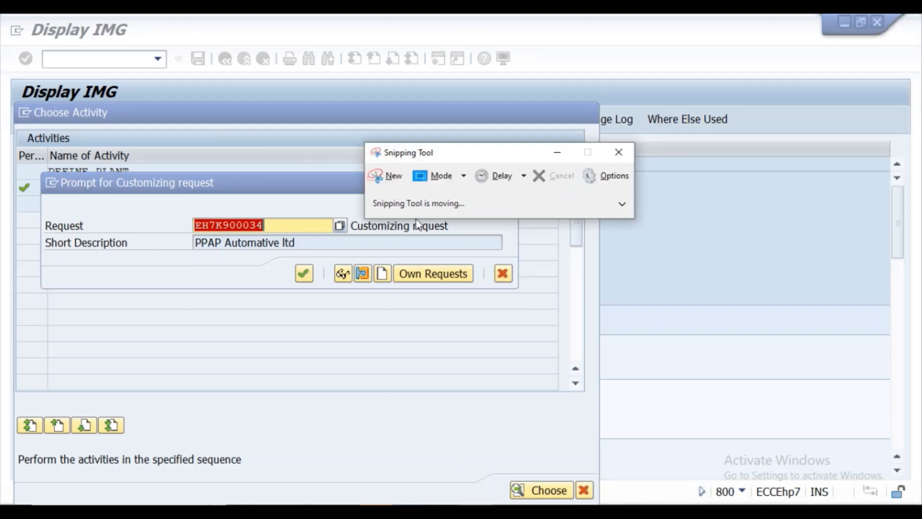
{"action": "left_click", "coordinate": [387, 179]}
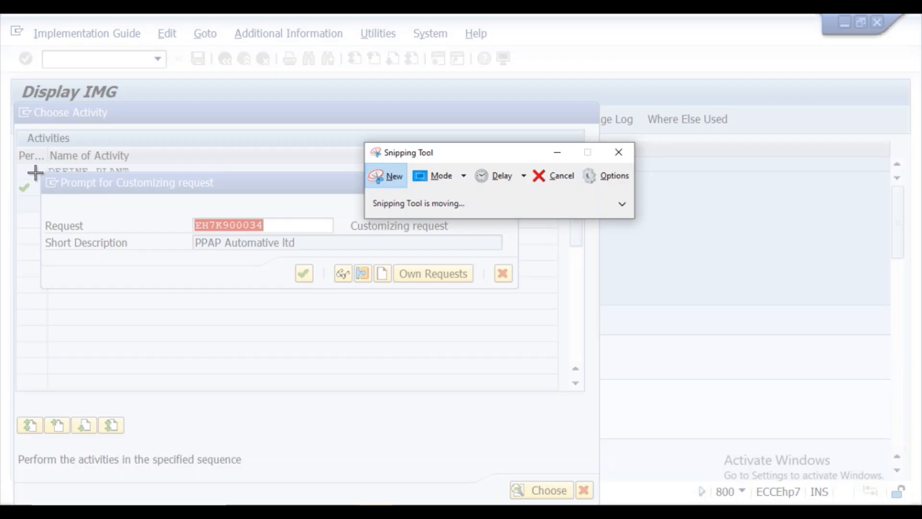
{"action": "mouse_move", "coordinate": [35, 173]}
{"action": "left_mouse_down"}
{"action": "mouse_move", "coordinate": [113, 218]}
{"action": "mouse_move", "coordinate": [564, 315]}
{"action": "mouse_move", "coordinate": [543, 307]}
{"action": "left_mouse_up"}
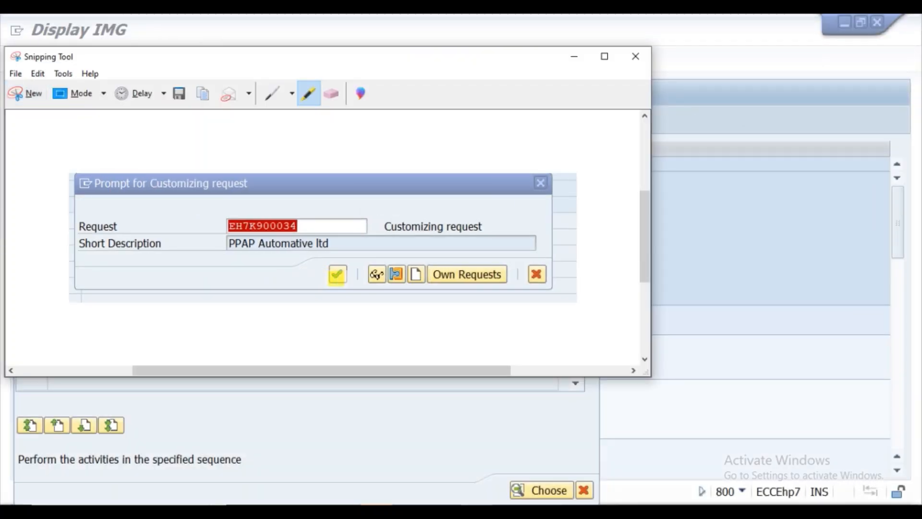
{"action": "left_click_drag", "start_coordinate": [337, 275], "coordinate": [425, 288]}
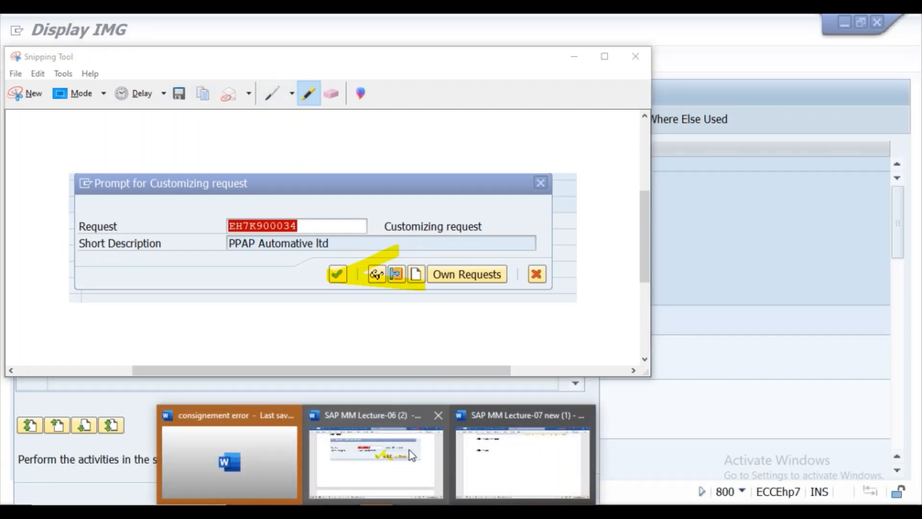
Paste the highlighted prompt snip below "Click enter and save" in the Word document SAP MM Lecture-07 new (1) and return to SAP.
{"action": "left_click", "coordinate": [503, 464]}
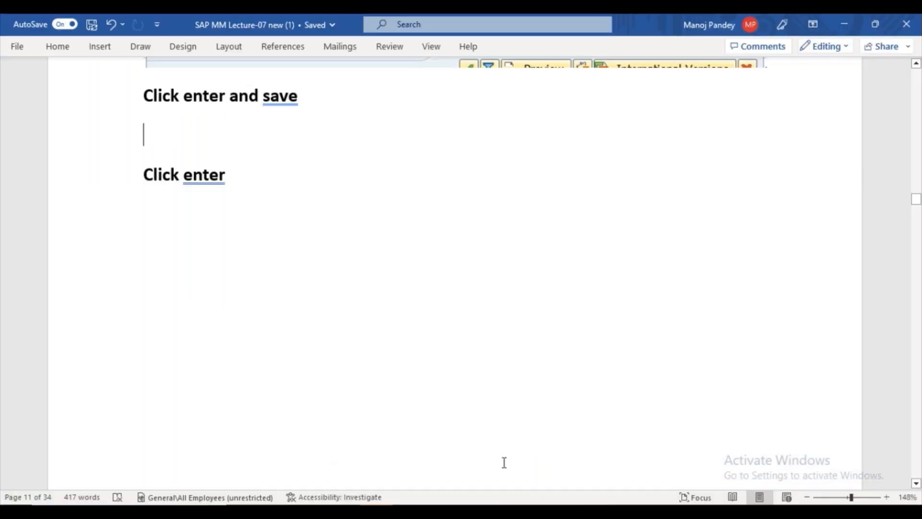
{"action": "key", "text": "ctrl+v"}
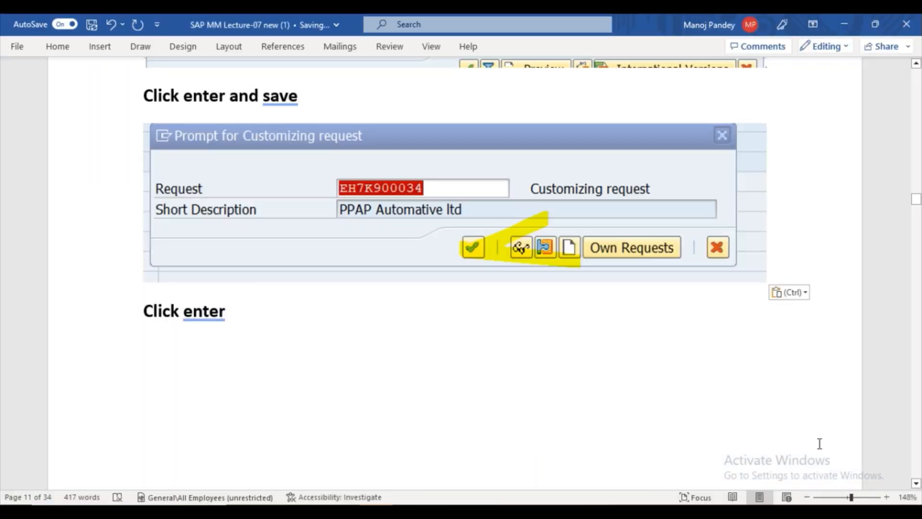
{"action": "left_click", "coordinate": [916, 483]}
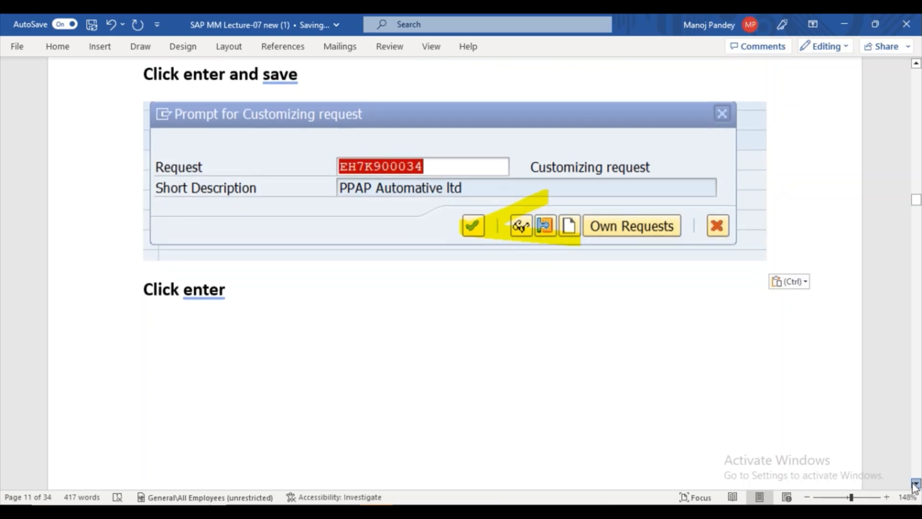
{"action": "left_click_drag", "start_coordinate": [915, 483], "coordinate": [916, 484]}
{"action": "left_click_drag", "start_coordinate": [916, 64], "coordinate": [916, 64]}
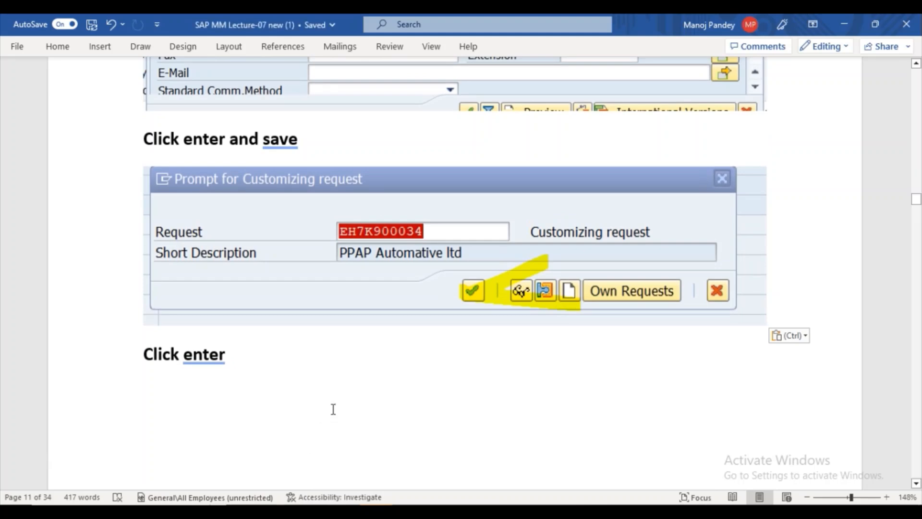
{"action": "mouse_move", "coordinate": [454, 470]}
{"action": "left_click", "coordinate": [473, 454]}
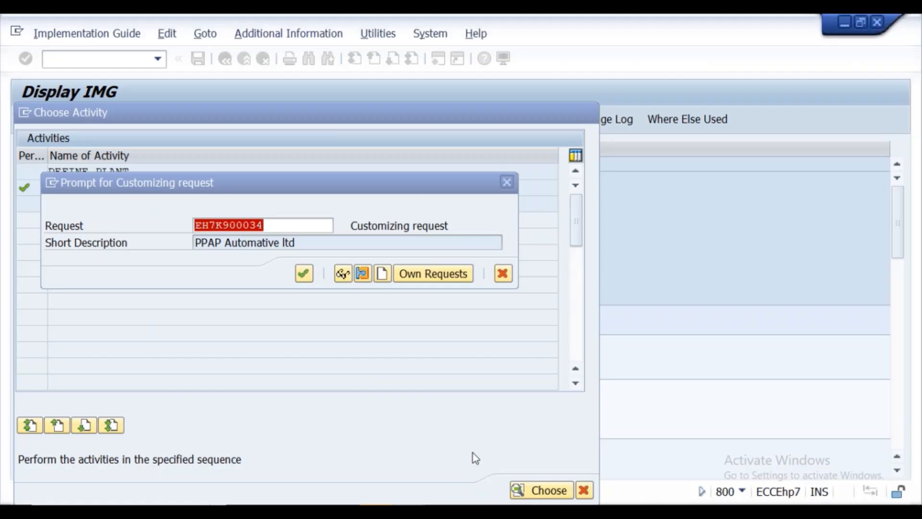
Save plant PPNA under the proposed customizing request and locate its entry in the plants overview.
{"action": "key", "text": "Return"}
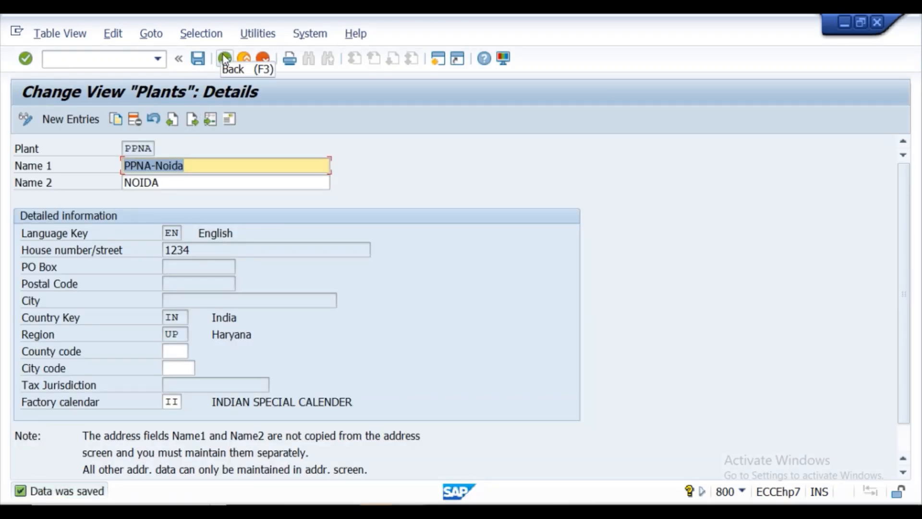
{"action": "left_click", "coordinate": [224, 58]}
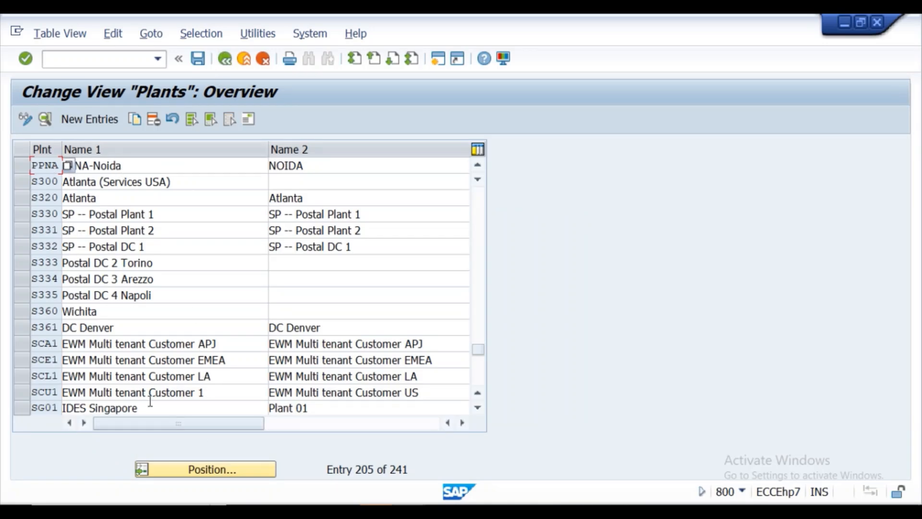
{"action": "left_click", "coordinate": [181, 469]}
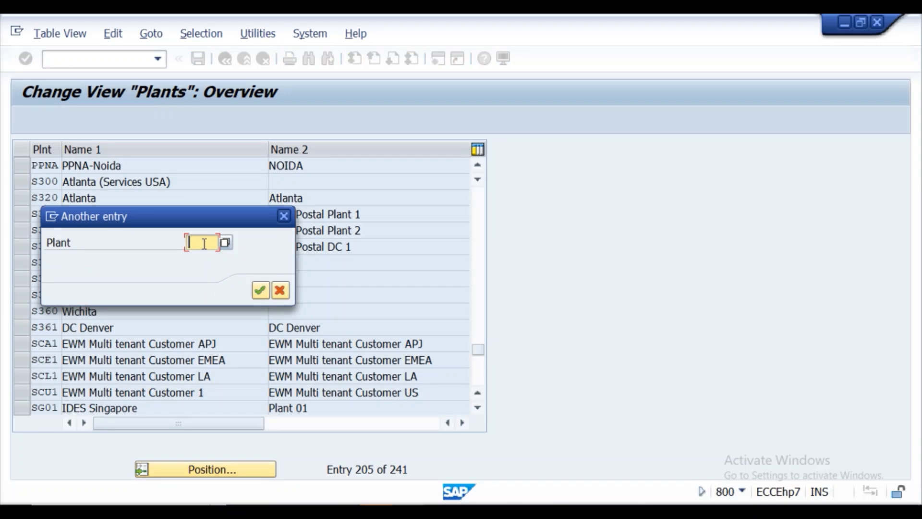
{"action": "type", "text": "PPNA"}
{"action": "key", "text": "Return"}
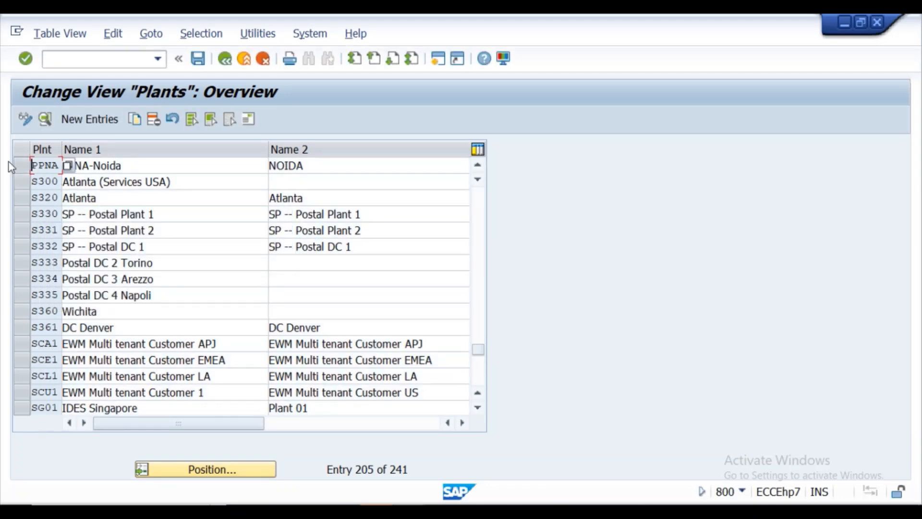
{"action": "left_click", "coordinate": [24, 164]}
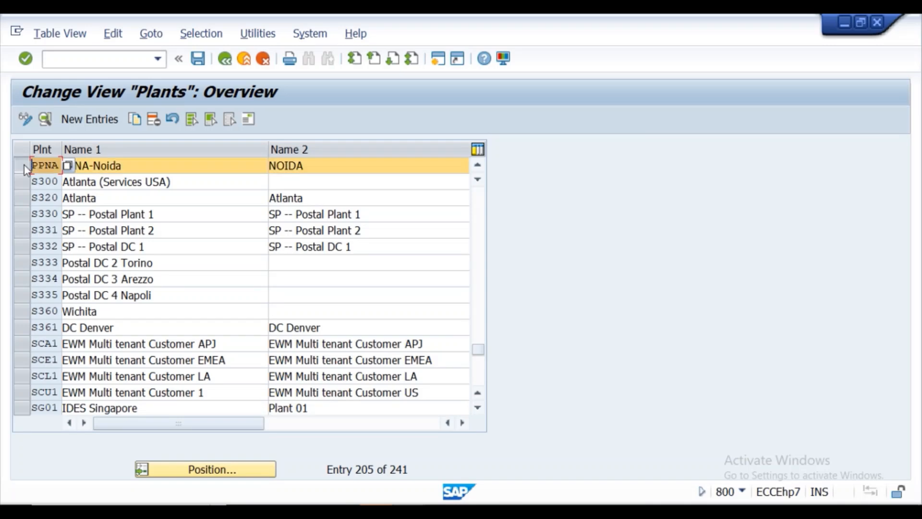
{"action": "left_click", "coordinate": [134, 168]}
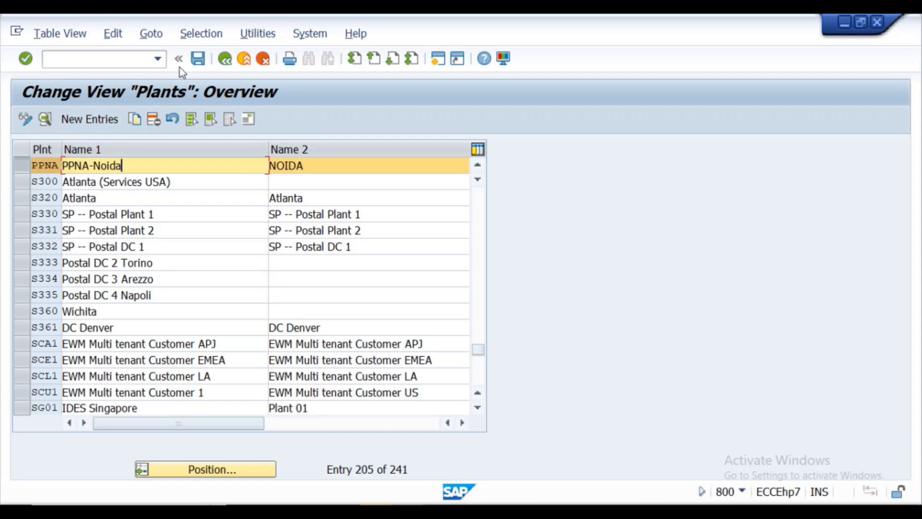
{"action": "left_click", "coordinate": [223, 60]}
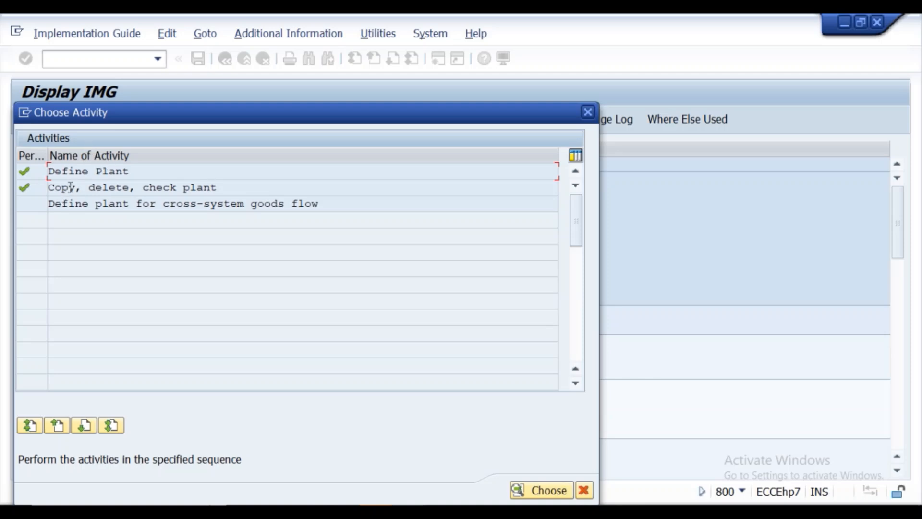
Start the Copy, delete, check plant activity and copy plant KL01 to new plant PPGA.
{"action": "double_click", "coordinate": [71, 188]}
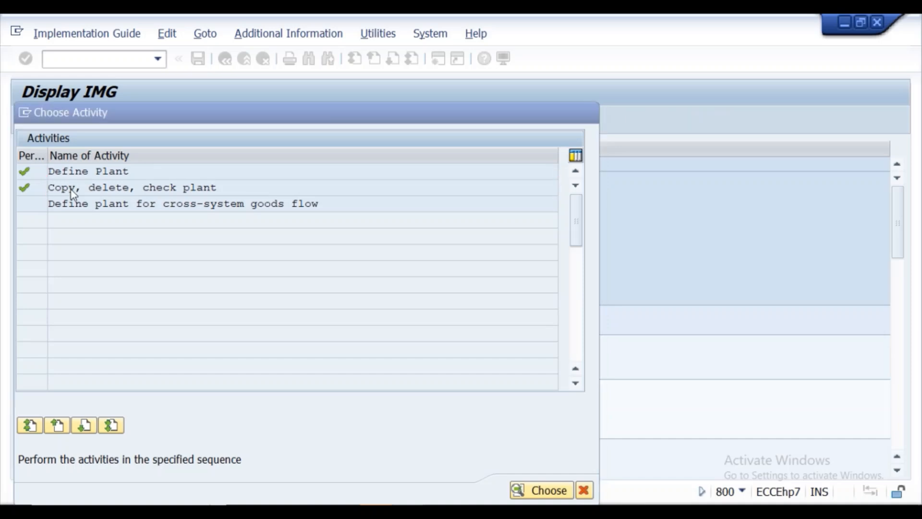
{"action": "left_click", "coordinate": [45, 121]}
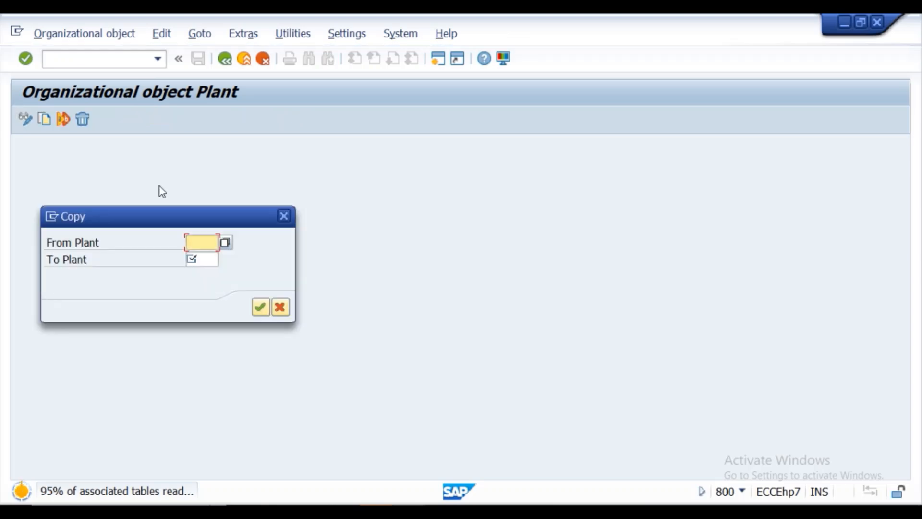
{"action": "left_click", "coordinate": [210, 241]}
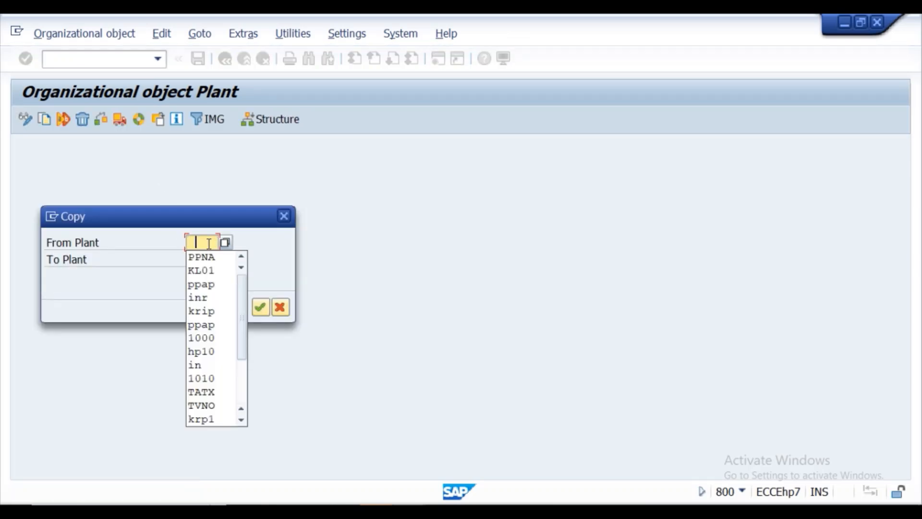
{"action": "left_click", "coordinate": [209, 268]}
{"action": "left_click", "coordinate": [207, 263]}
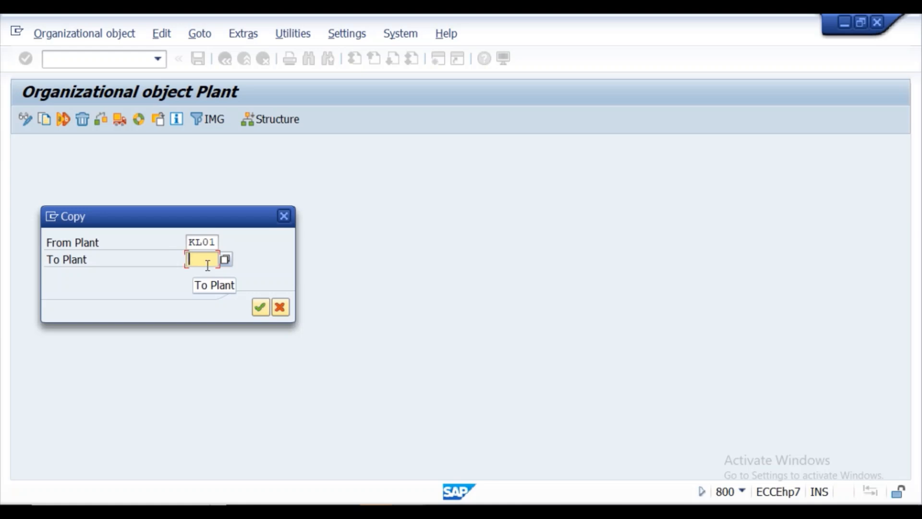
{"action": "type", "text": "PP"}
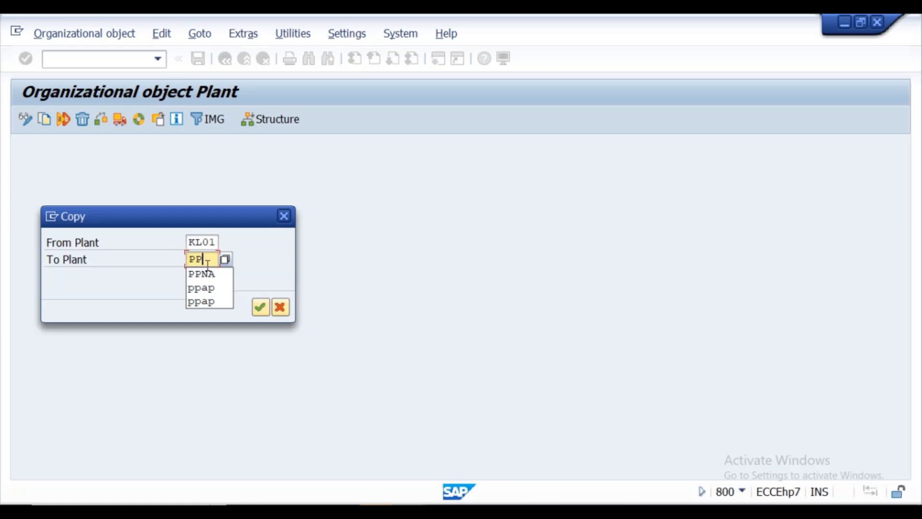
{"action": "type", "text": "GA"}
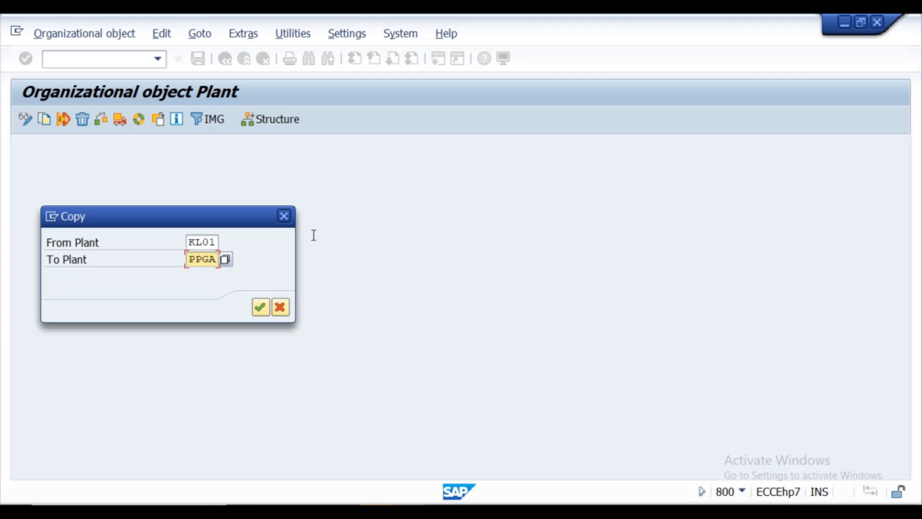
{"action": "left_click", "coordinate": [259, 306]}
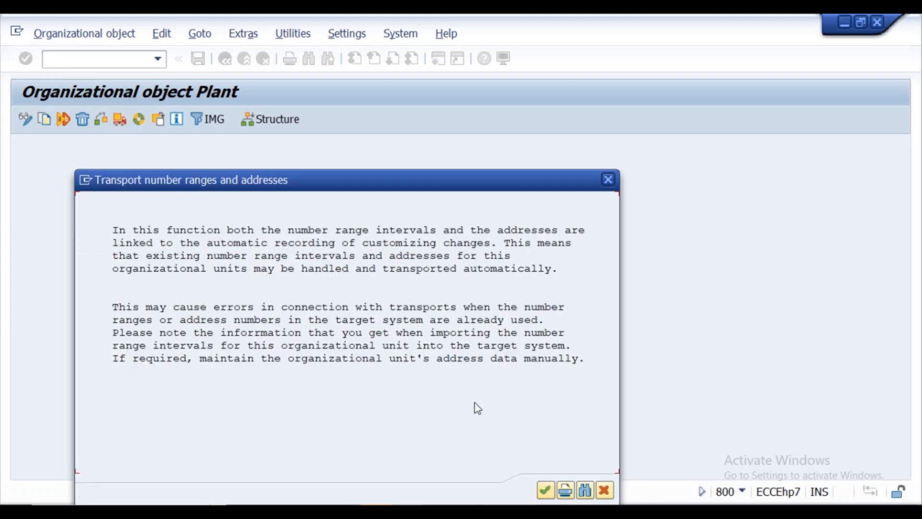
Accept the notice about transporting number ranges and addresses and confirm the customizing request for the plant copy.
{"action": "left_click", "coordinate": [545, 489]}
{"action": "left_click", "coordinate": [303, 326]}
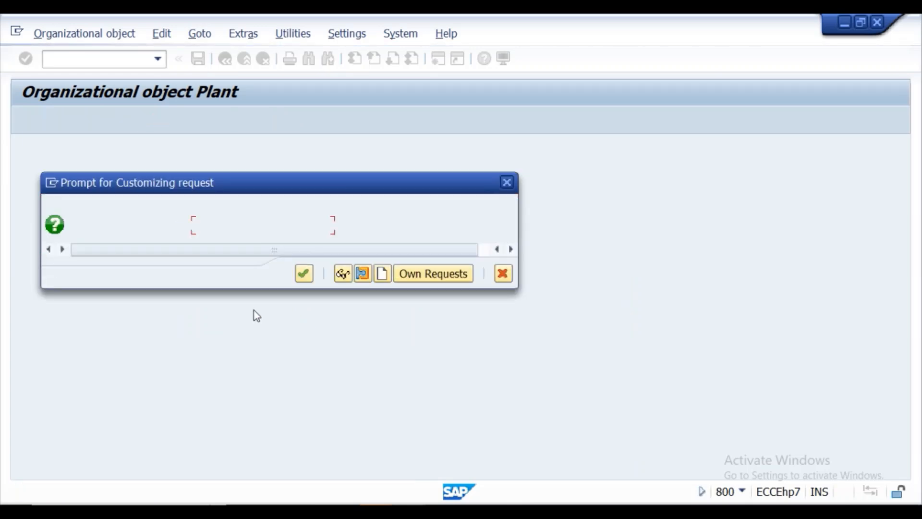
{"action": "left_click", "coordinate": [310, 275]}
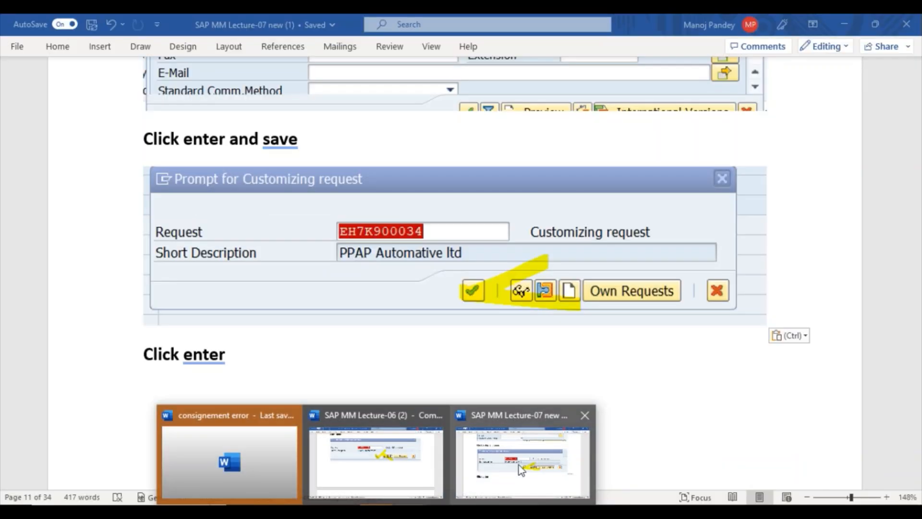
Switch to the Word document SAP MM Lecture-07 new (1), delete the old VSP Plant details screenshot below "Click enter" and return to SAP.
{"action": "left_click", "coordinate": [521, 470]}
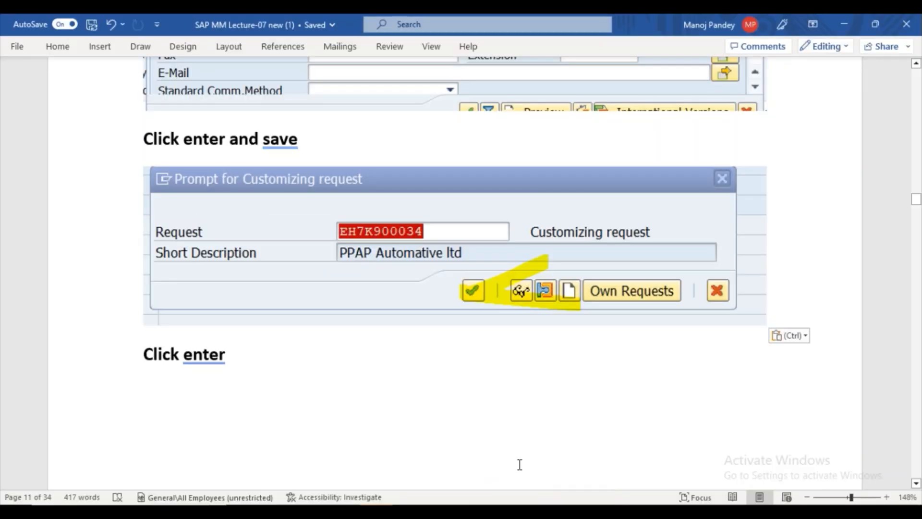
{"action": "left_click", "coordinate": [916, 483]}
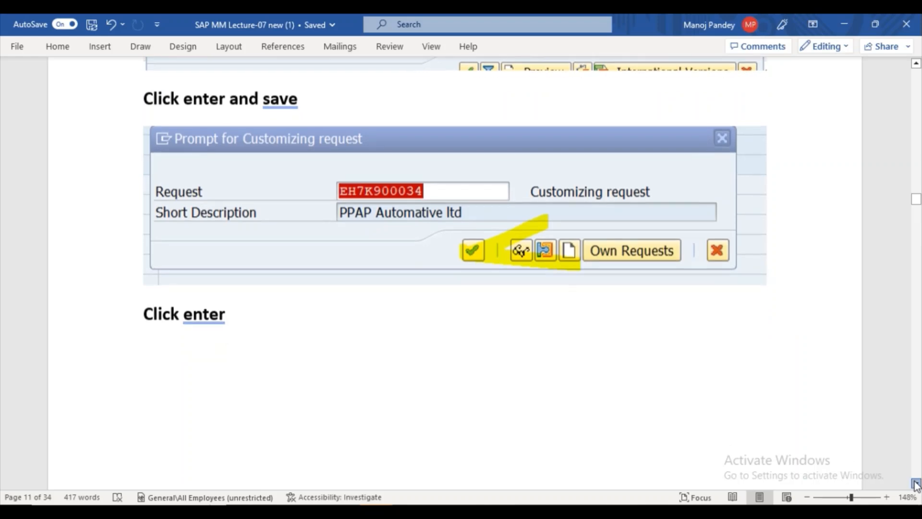
{"action": "left_click_drag", "start_coordinate": [916, 482], "coordinate": [915, 482]}
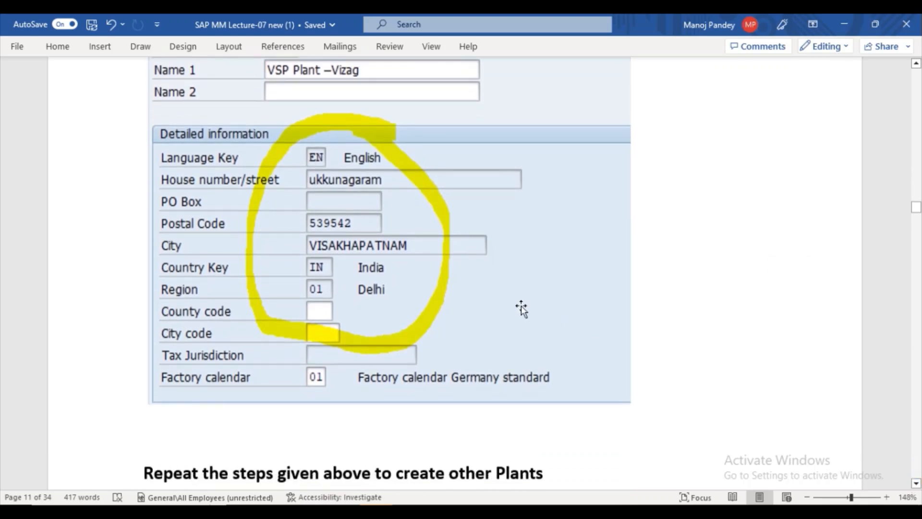
{"action": "left_click", "coordinate": [482, 295]}
{"action": "key", "text": "Delete"}
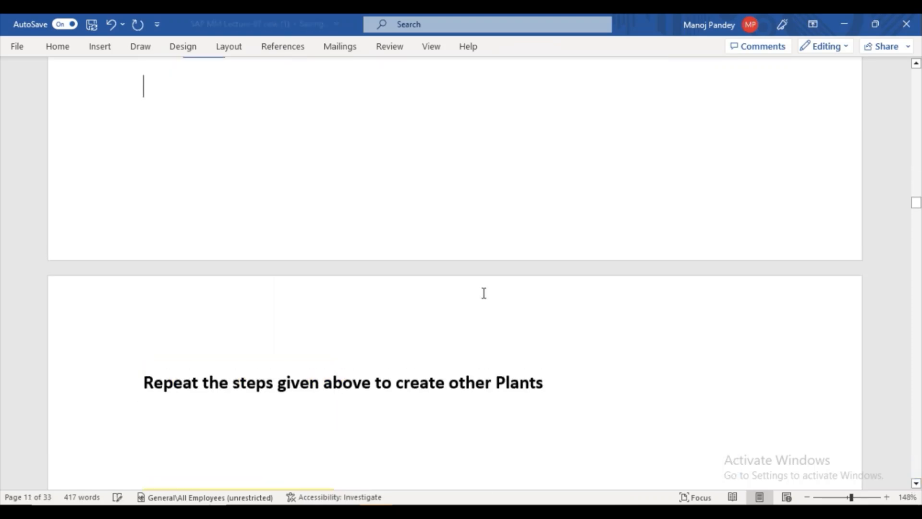
{"action": "left_click", "coordinate": [442, 495]}
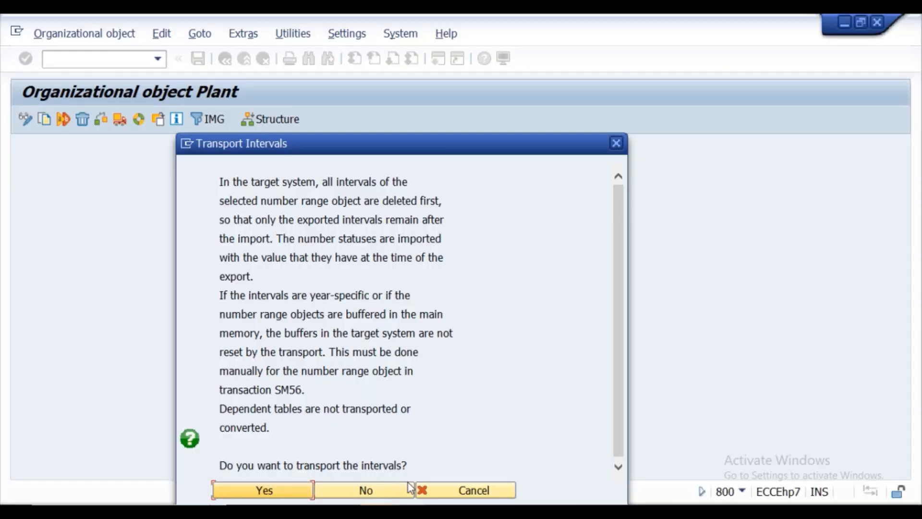
Cancel the transport of number range intervals, acknowledge the plant copy and review the completed activities.
{"action": "left_click", "coordinate": [448, 495]}
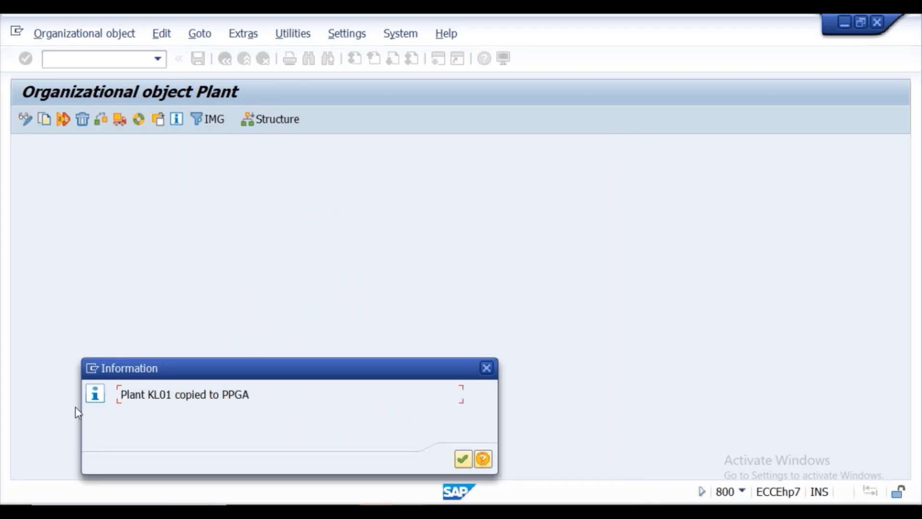
{"action": "left_click", "coordinate": [462, 459]}
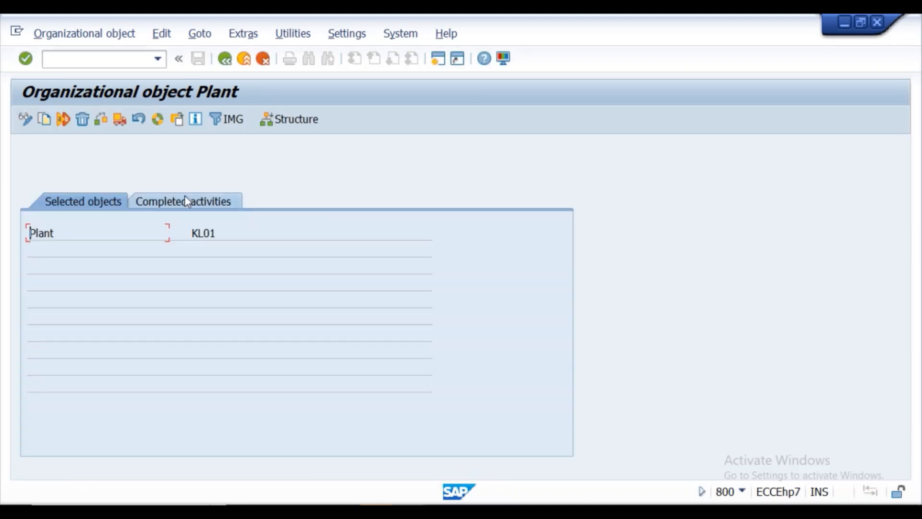
{"action": "left_click", "coordinate": [185, 196]}
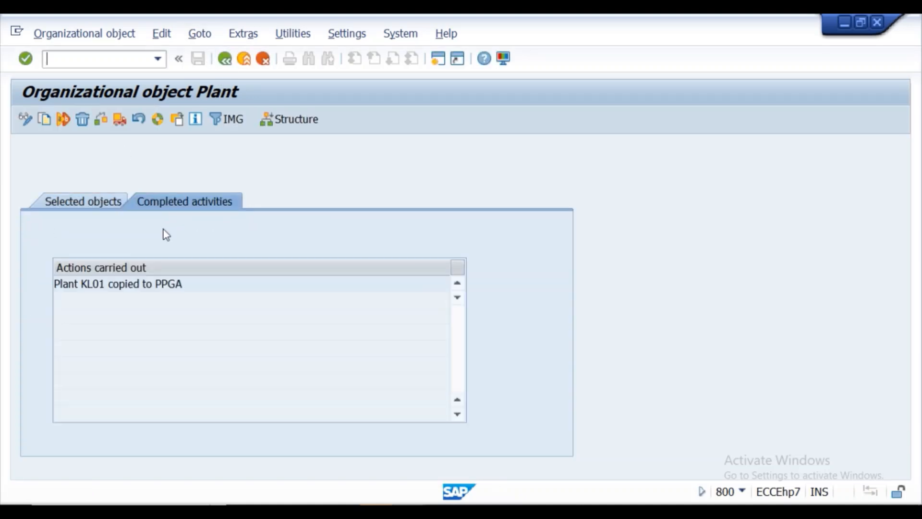
{"action": "key", "text": "F3"}
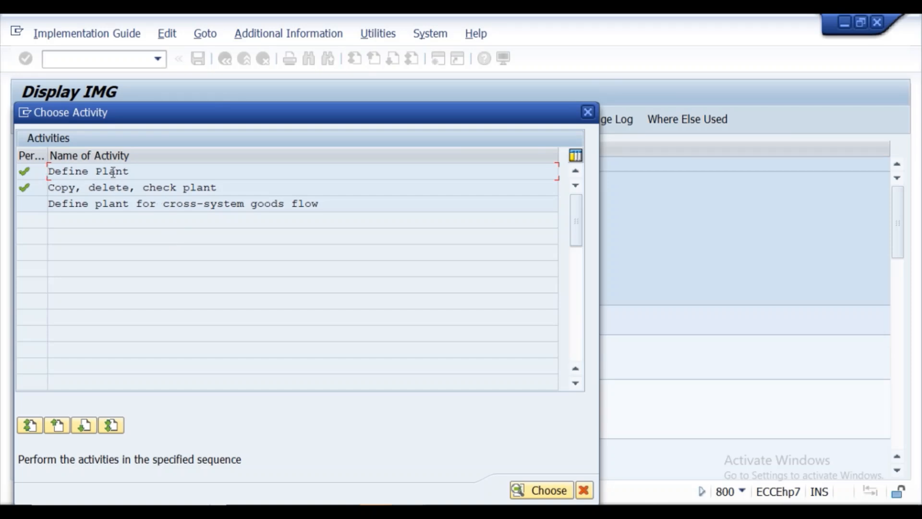
Start the Define Plant activity, find plant PPGA in the overview and open its details.
{"action": "double_click", "coordinate": [113, 172]}
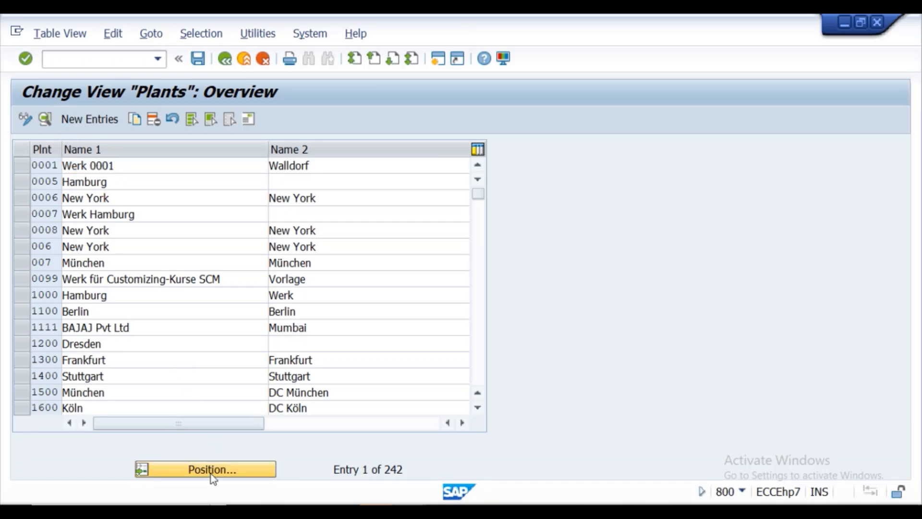
{"action": "left_click", "coordinate": [211, 474]}
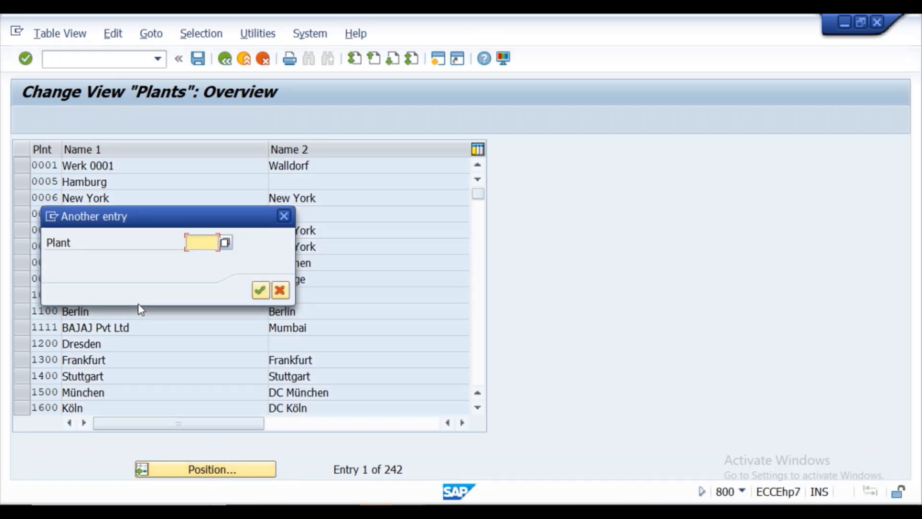
{"action": "left_click", "coordinate": [201, 242]}
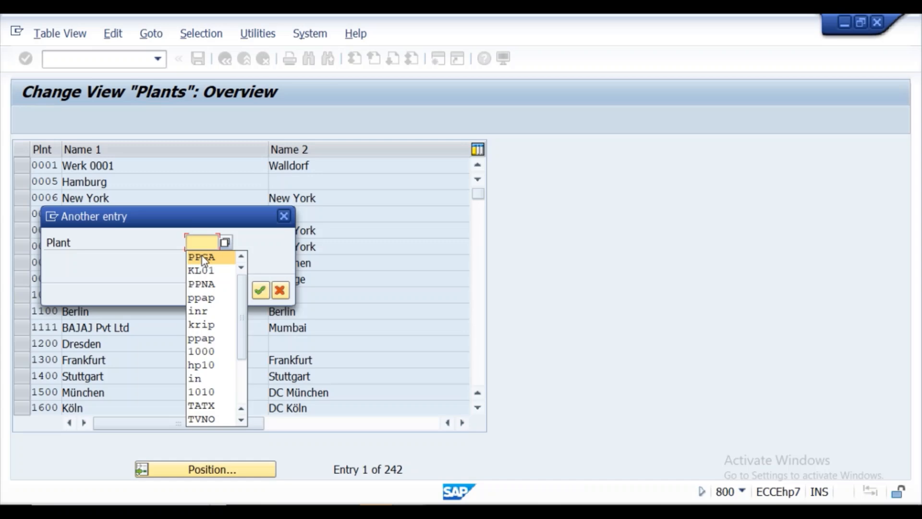
{"action": "left_click", "coordinate": [204, 258]}
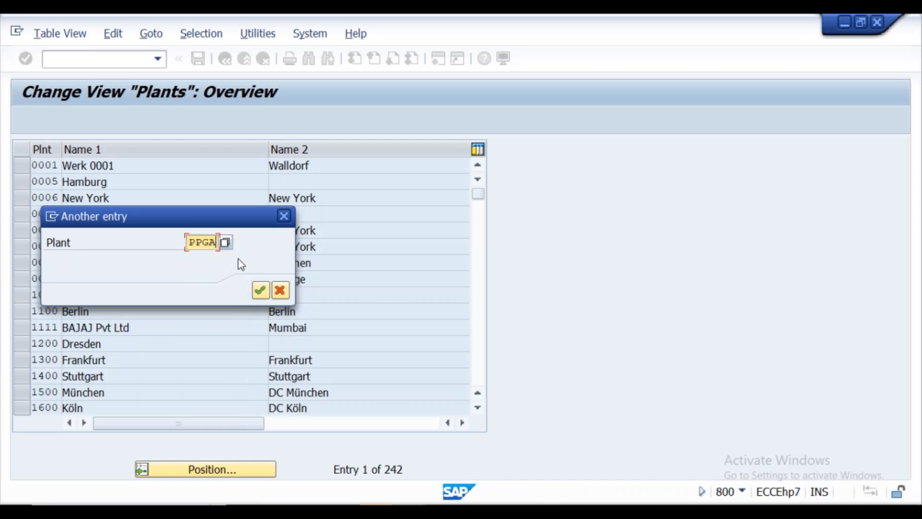
{"action": "left_click", "coordinate": [260, 289]}
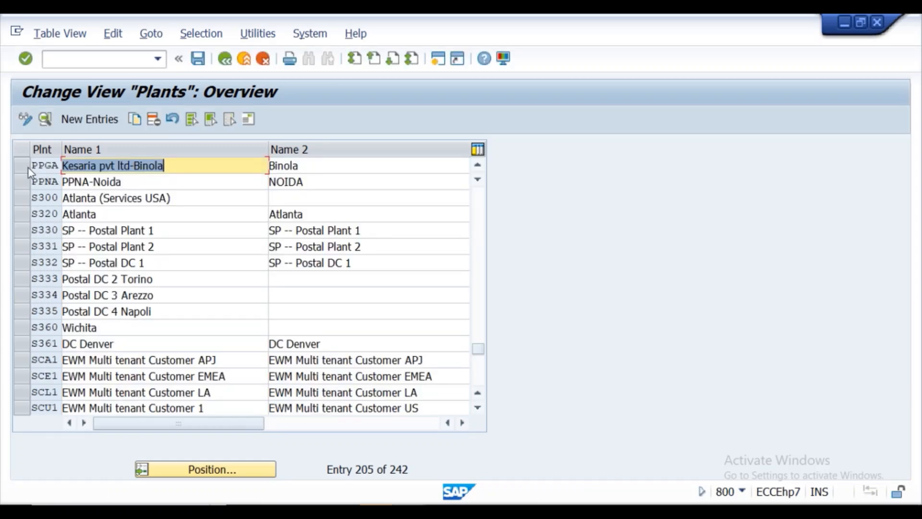
{"action": "left_click", "coordinate": [22, 171]}
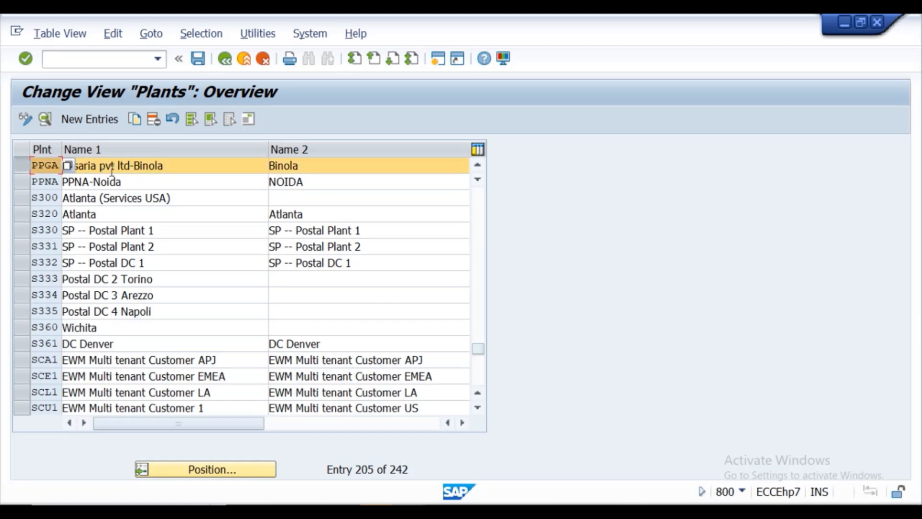
{"action": "left_click", "coordinate": [45, 121]}
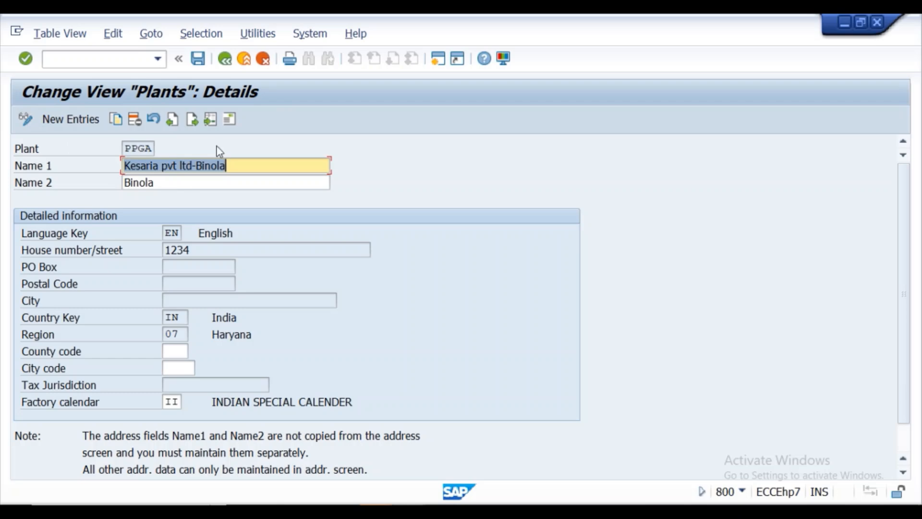
Open the address of plant PPGA and replace its name with "PPNA-Gujrat plant".
{"action": "left_click", "coordinate": [231, 118]}
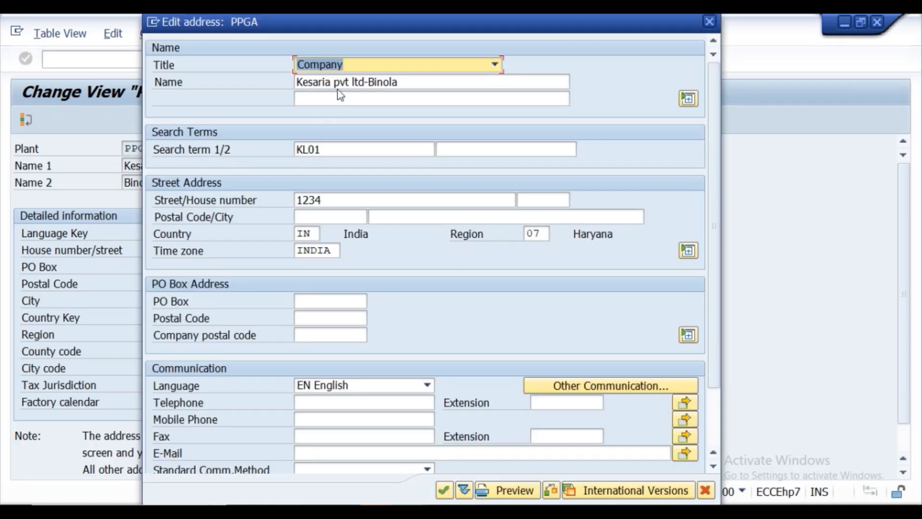
{"action": "left_click", "coordinate": [419, 77]}
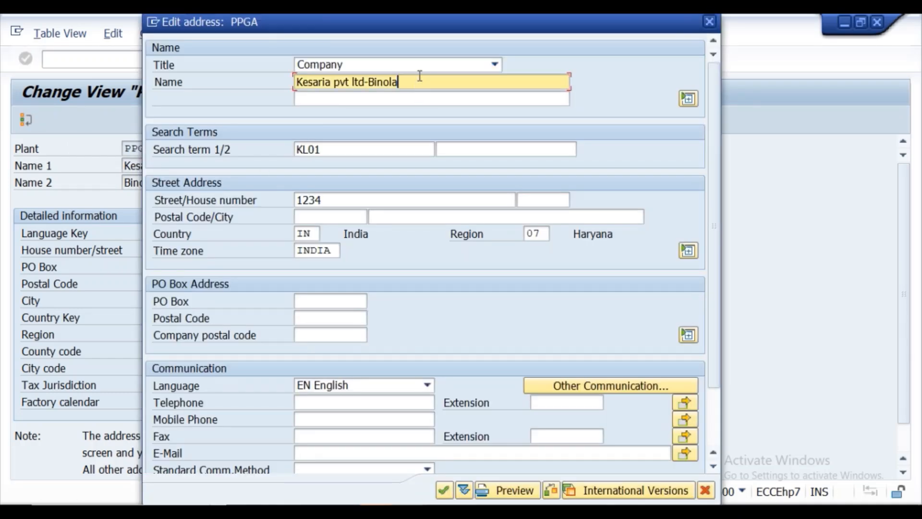
{"action": "key", "text": "BackSpace"}
{"action": "key", "text": "BackSpace"}
{"action": "key", "text": "BackSpace"}
{"action": "key", "text": "BackSpace"}
{"action": "key", "text": "BackSpace"}
{"action": "key", "text": "BackSpace"}
{"action": "key", "text": "BackSpace"}
{"action": "key", "text": "BackSpace"}
{"action": "key", "text": "BackSpace"}
{"action": "key", "text": "BackSpace"}
{"action": "key", "text": "BackSpace"}
{"action": "key", "text": "BackSpace"}
{"action": "key", "text": "BackSpace"}
{"action": "key", "text": "BackSpace"}
{"action": "key", "text": "BackSpace"}
{"action": "key", "text": "BackSpace"}
{"action": "key", "text": "BackSpace"}
{"action": "key", "text": "BackSpace"}
{"action": "key", "text": "BackSpace"}
{"action": "key", "text": "BackSpace"}
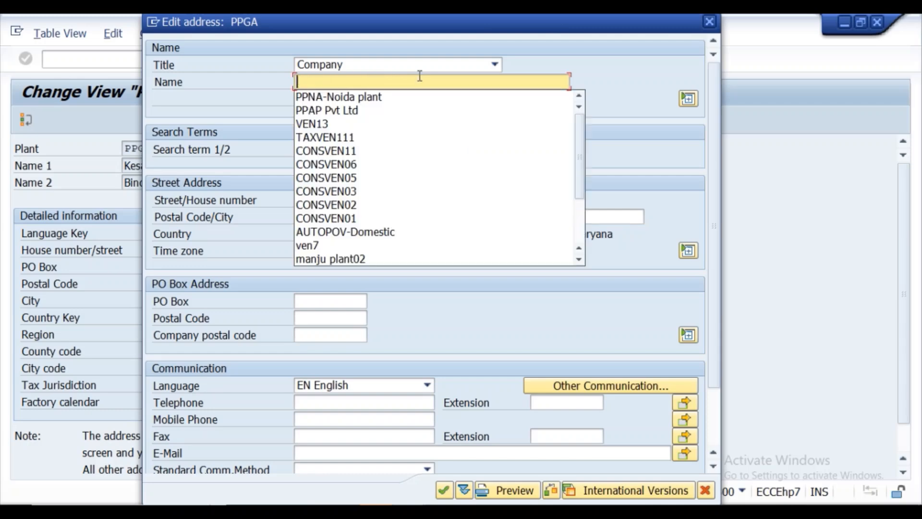
{"action": "left_click", "coordinate": [353, 96]}
{"action": "key", "text": "BackSpace"}
{"action": "key", "text": "BackSpace"}
{"action": "key", "text": "BackSpace"}
{"action": "key", "text": "BackSpace"}
{"action": "key", "text": "BackSpace"}
{"action": "key", "text": "BackSpace"}
{"action": "key", "text": "BackSpace"}
{"action": "key", "text": "BackSpace"}
{"action": "key", "text": "BackSpace"}
{"action": "key", "text": "BackSpace"}
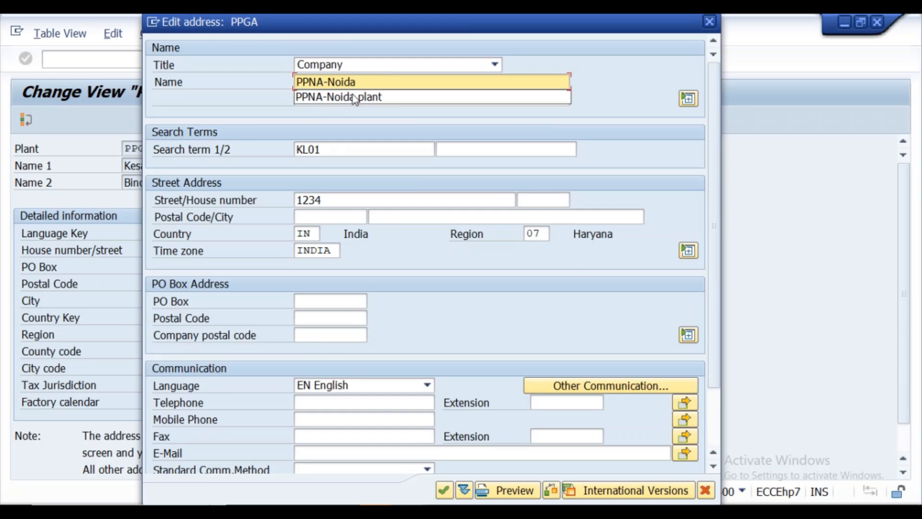
{"action": "key", "text": "BackSpace"}
{"action": "type", "text": "Gujrat p"}
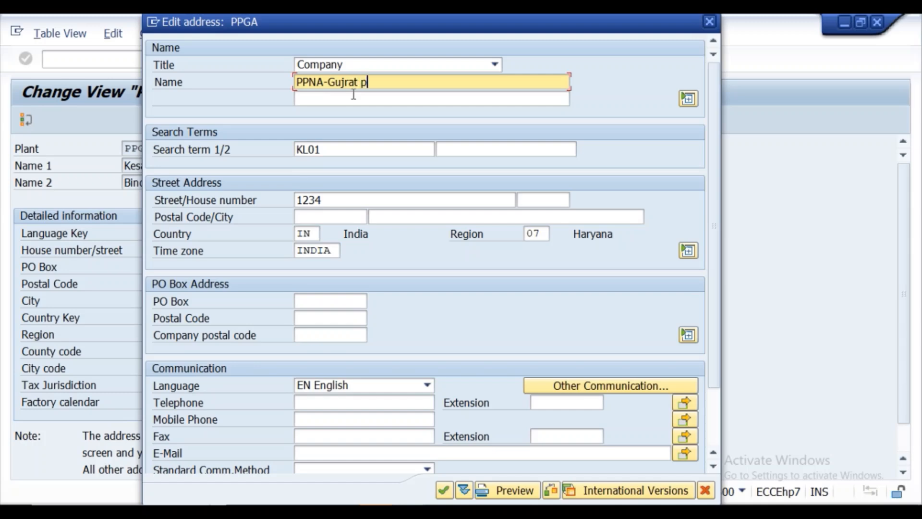
Replace the first search term in the plant address with PPGA.
{"action": "left_click", "coordinate": [348, 146]}
{"action": "key", "text": "BackSpace"}
{"action": "key", "text": "BackSpace"}
{"action": "key", "text": "BackSpace"}
{"action": "key", "text": "BackSpace"}
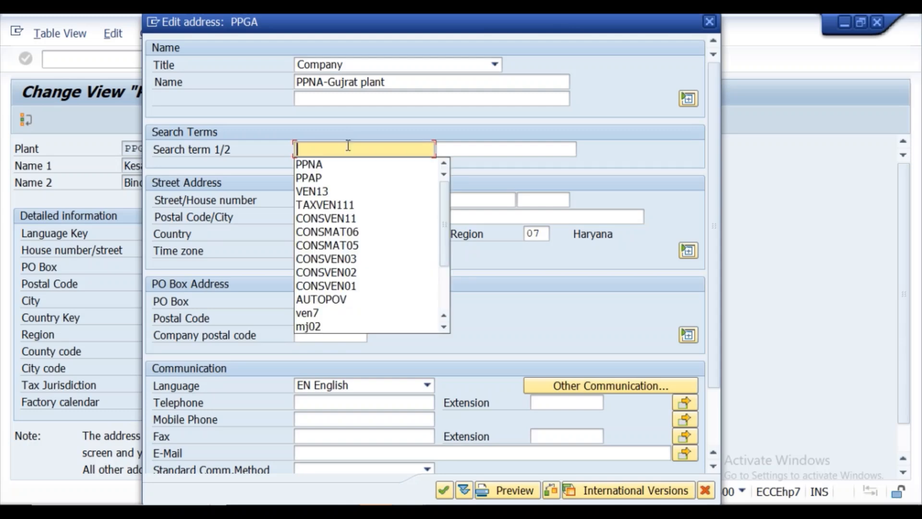
{"action": "left_click", "coordinate": [327, 166]}
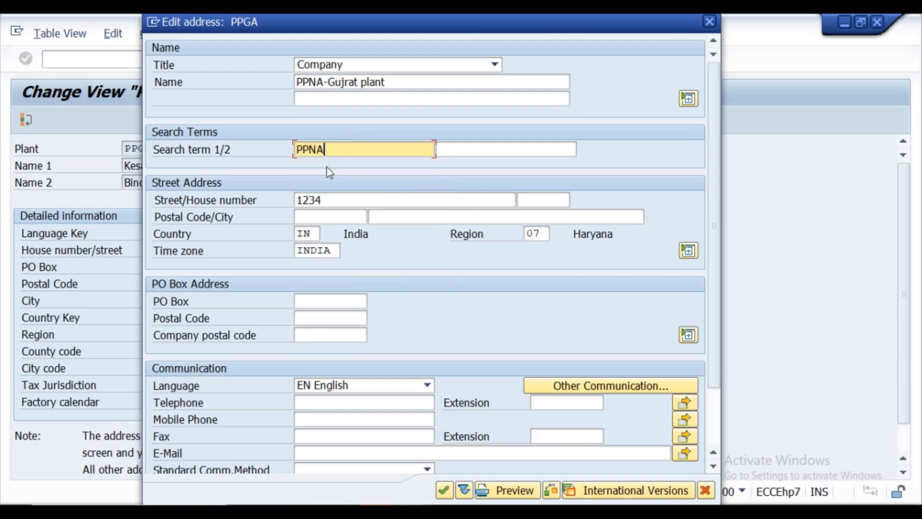
{"action": "key", "text": "BackSpace"}
{"action": "key", "text": "BackSpace"}
{"action": "key", "text": "BackSpace"}
{"action": "type", "text": "p"}
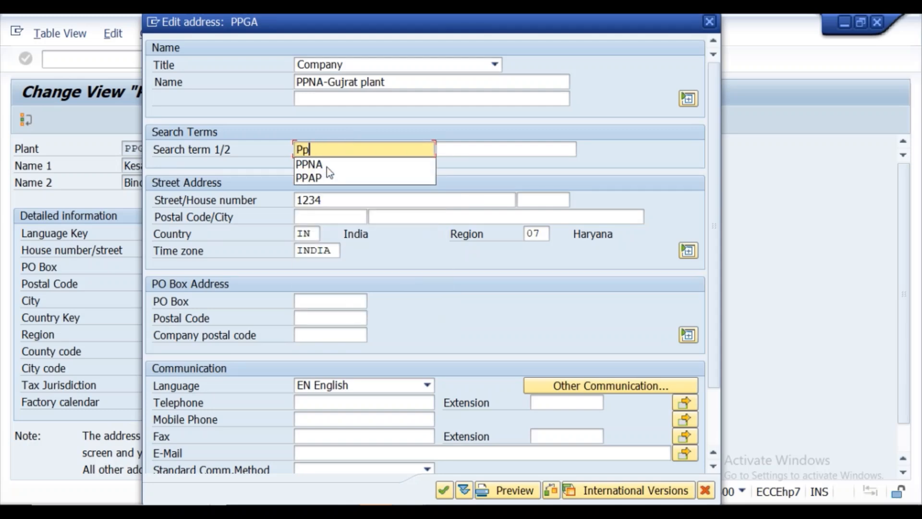
{"action": "type", "text": "g"}
{"action": "key", "text": "BackSpace"}
{"action": "key", "text": "BackSpace"}
{"action": "key", "text": "BackSpace"}
{"action": "type", "text": "PGA"}
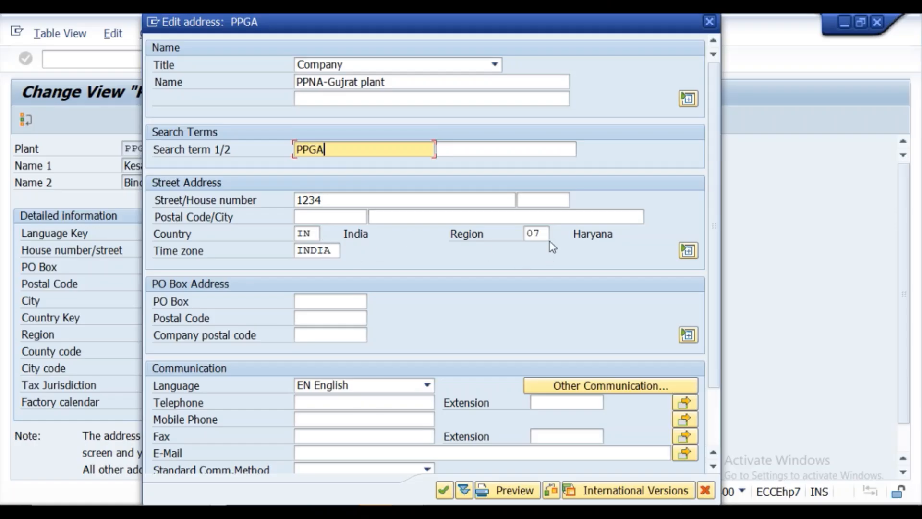
Set the region in the plant address to 06, Gujarat, from the list of Indian regions.
{"action": "left_click", "coordinate": [545, 234]}
{"action": "left_click", "coordinate": [557, 234]}
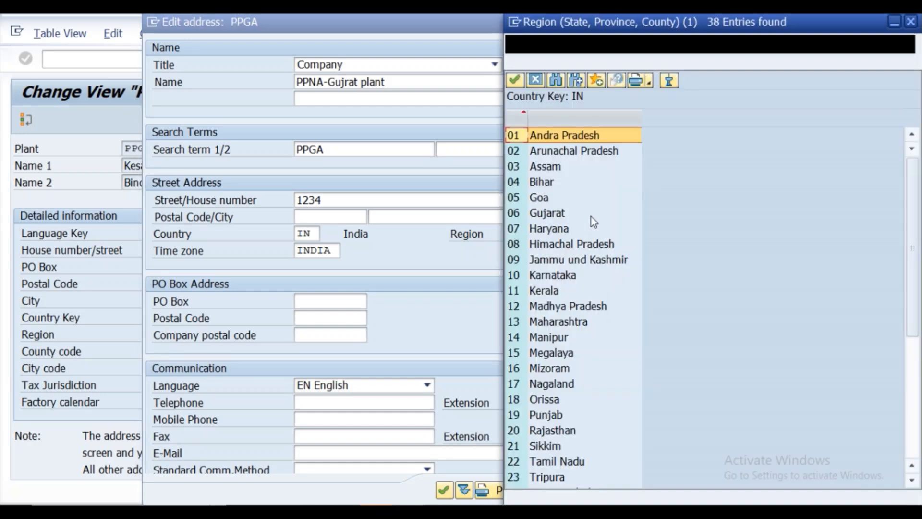
{"action": "double_click", "coordinate": [555, 221]}
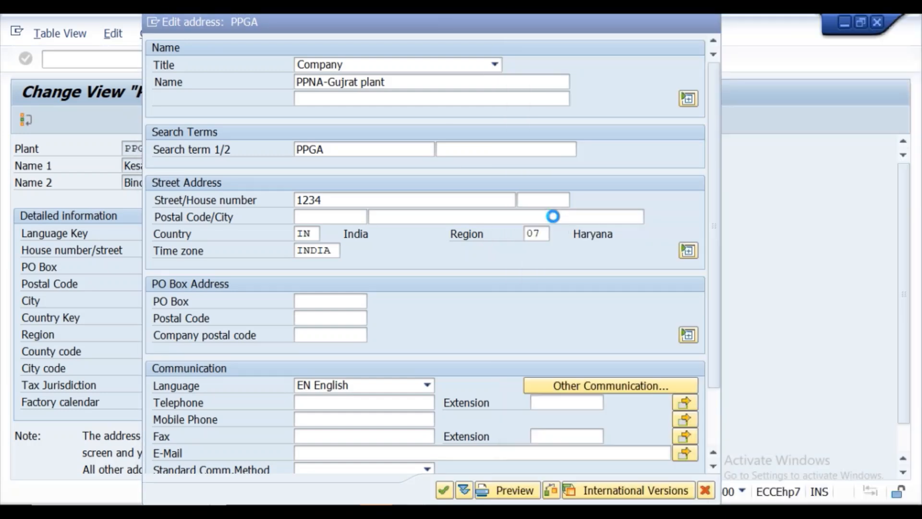
Snip the PPGA address dialog with Snipping Tool and paste it into SAP MM Lecture-07 new (1) above "Repeat the steps given above to create other Plants".
{"action": "left_click", "coordinate": [445, 489]}
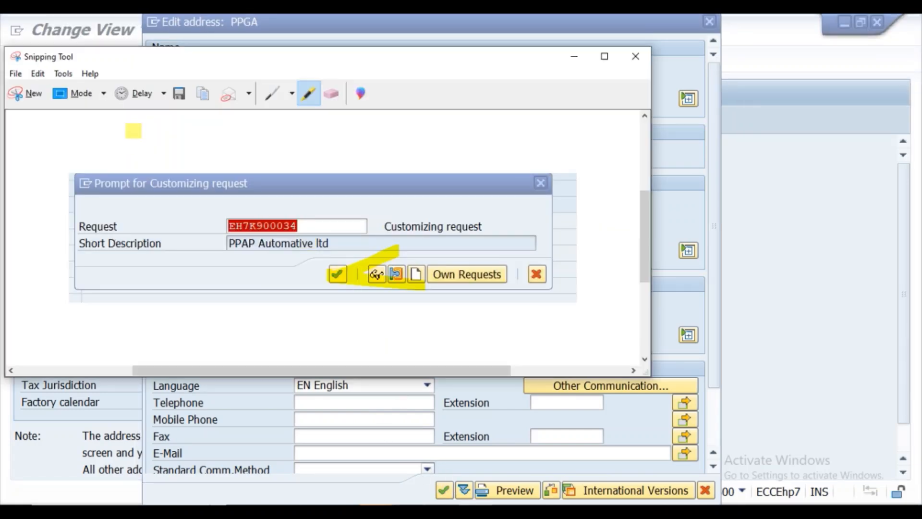
{"action": "left_click", "coordinate": [28, 94]}
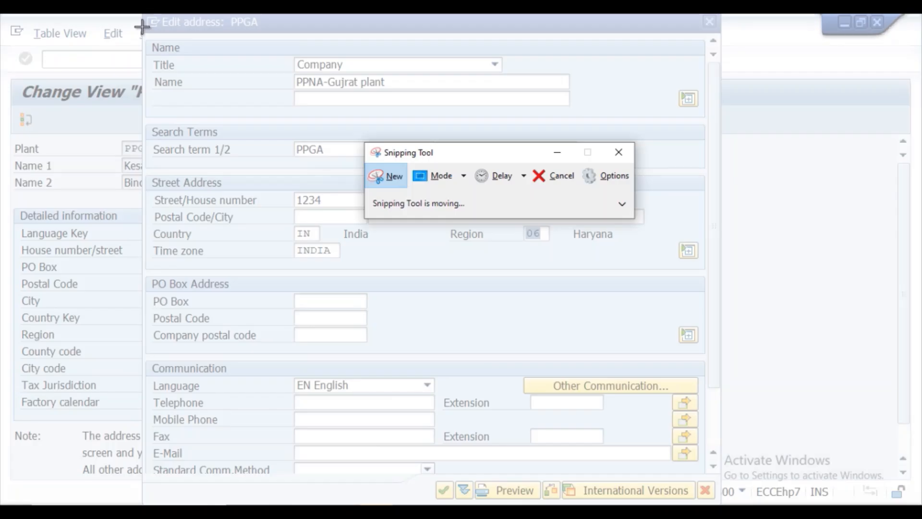
{"action": "left_click_drag", "start_coordinate": [143, 27], "coordinate": [758, 490]}
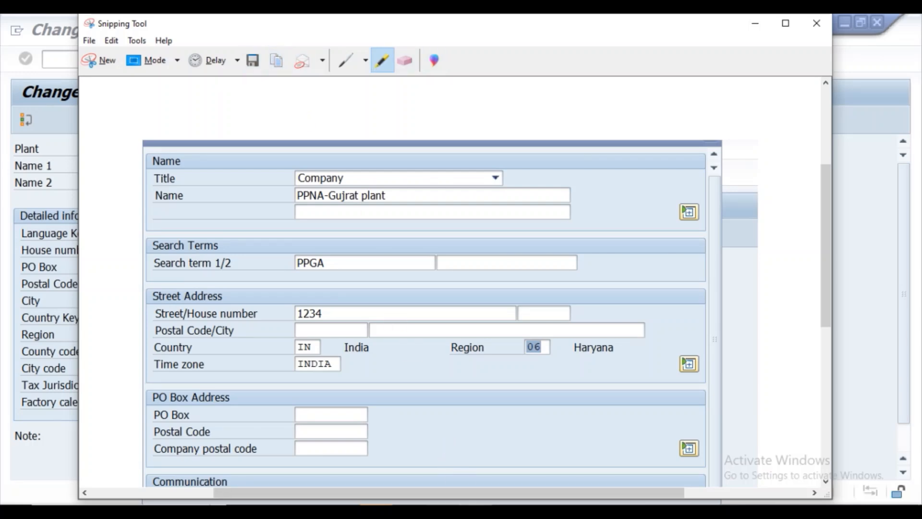
{"action": "left_click", "coordinate": [376, 510]}
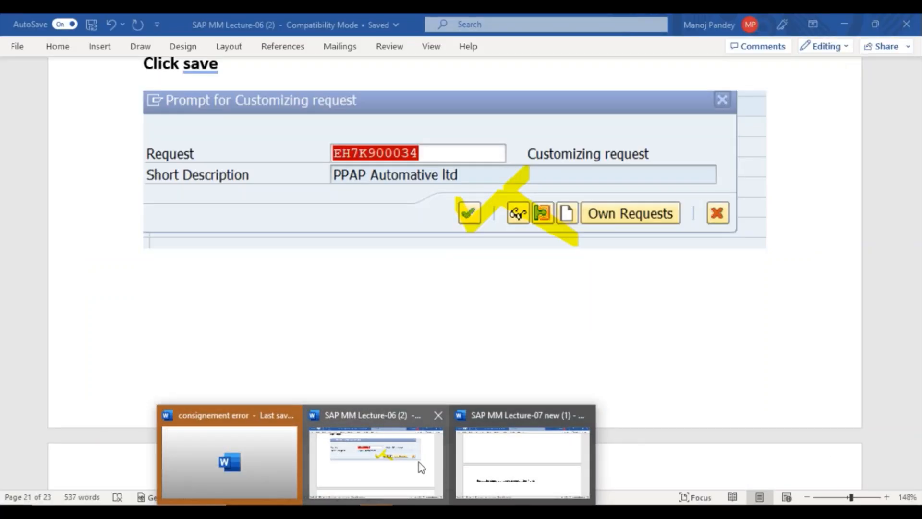
{"action": "left_click", "coordinate": [482, 465]}
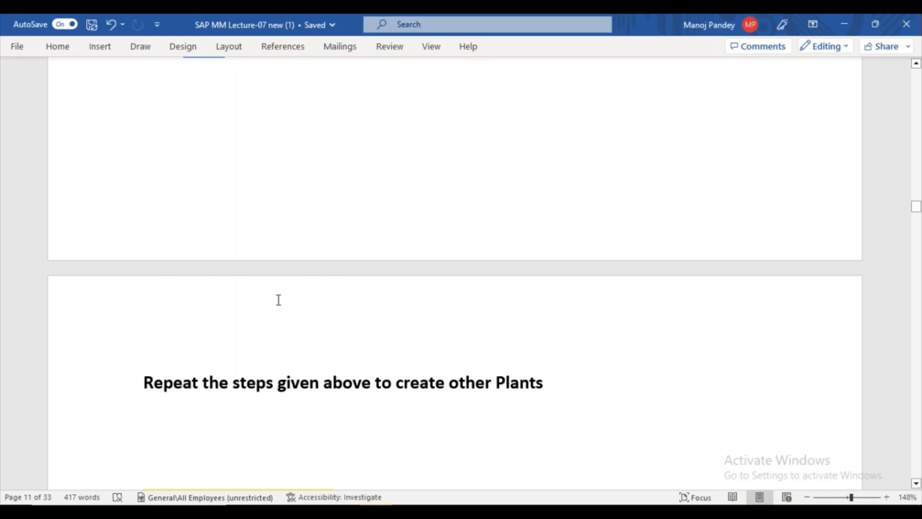
{"action": "key", "text": "ctrl+v"}
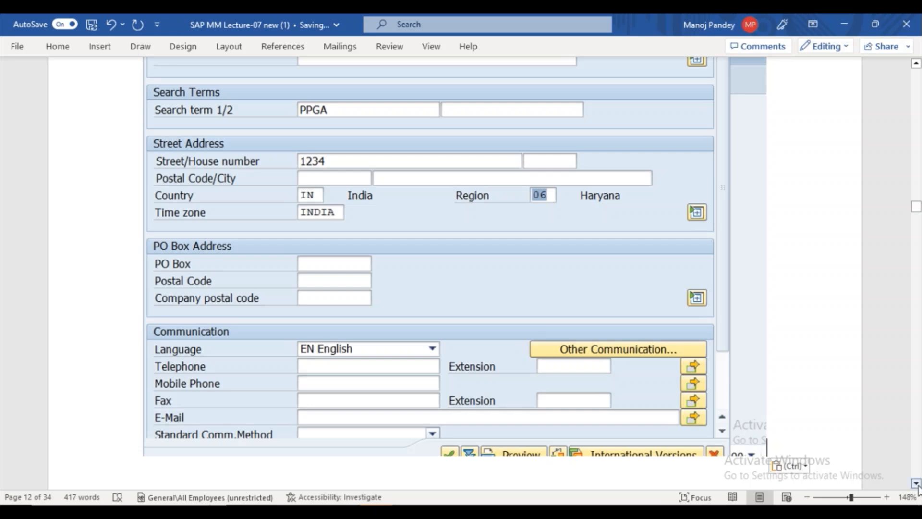
Review the "Define storage Locations" section and its SPRO customizing path in the lecture notes.
{"action": "left_click", "coordinate": [916, 483]}
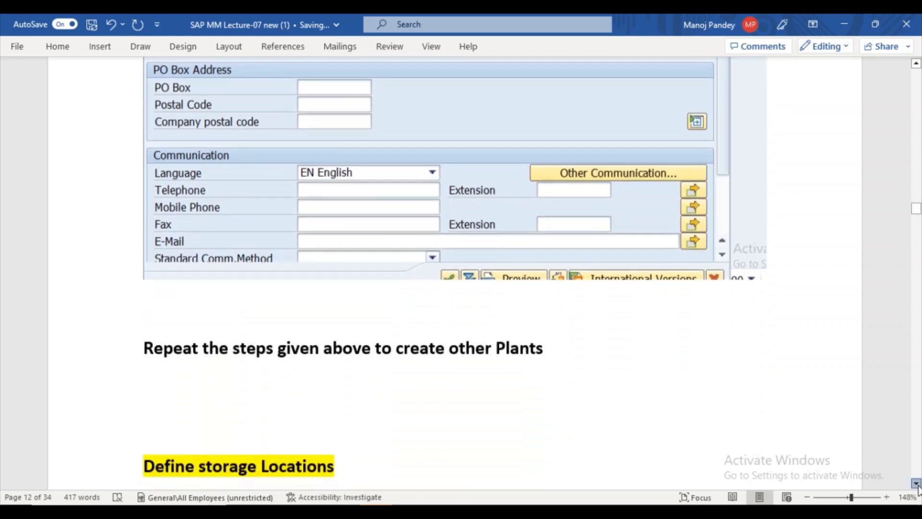
{"action": "left_click_drag", "start_coordinate": [916, 483], "coordinate": [916, 484]}
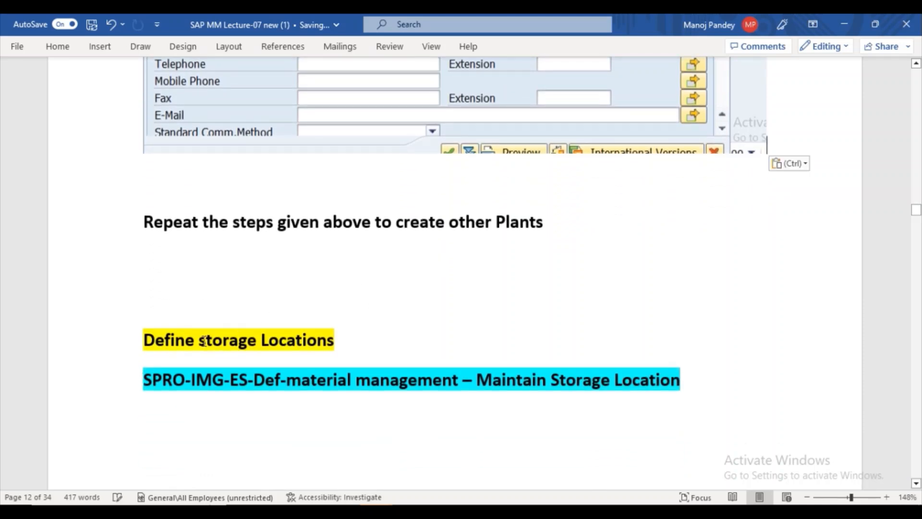
{"action": "left_click_drag", "start_coordinate": [916, 483], "coordinate": [917, 484]}
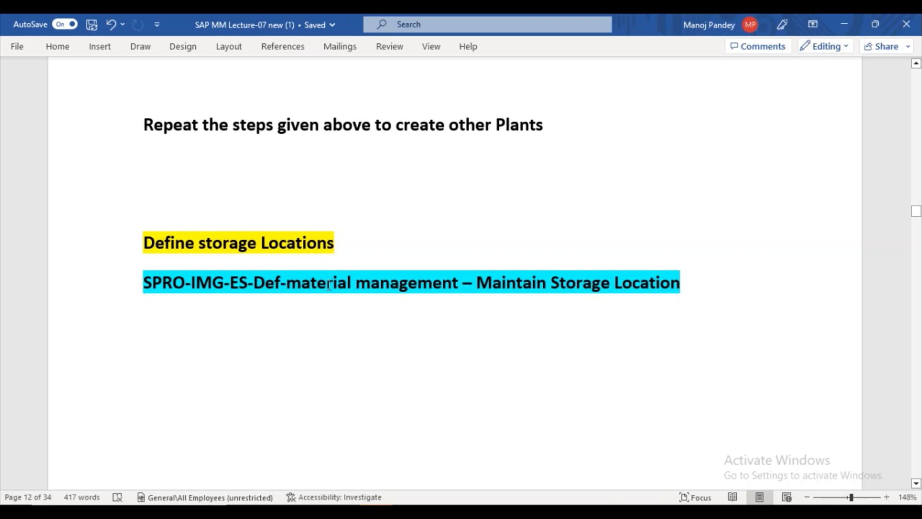
{"action": "left_click_drag", "start_coordinate": [284, 280], "coordinate": [128, 286]}
{"action": "left_click", "coordinate": [358, 386]}
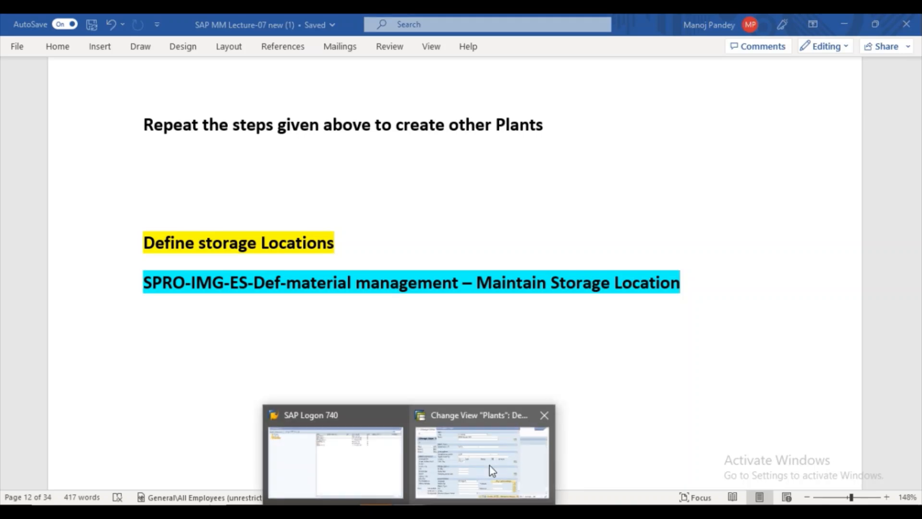
Return to the SAP address dialog, accept the PPGA address, save the plant and confirm the customizing request.
{"action": "left_click", "coordinate": [489, 465]}
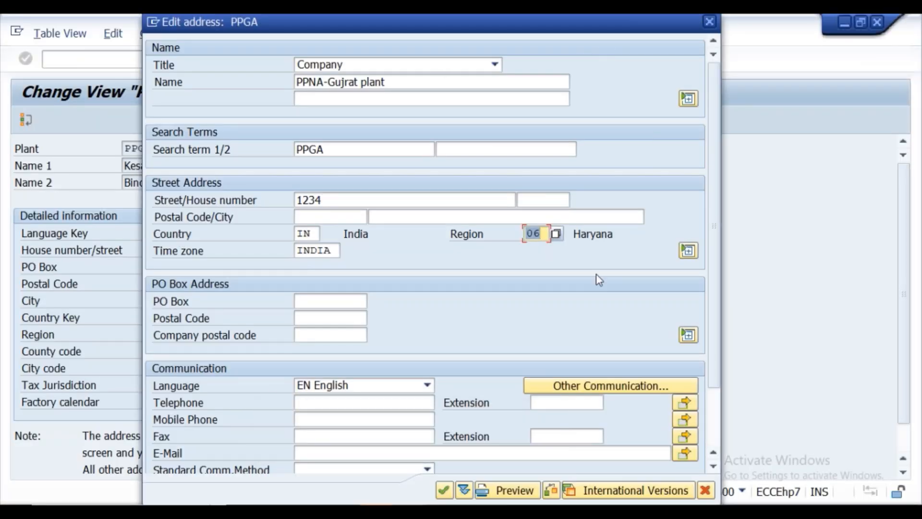
{"action": "left_click", "coordinate": [444, 489]}
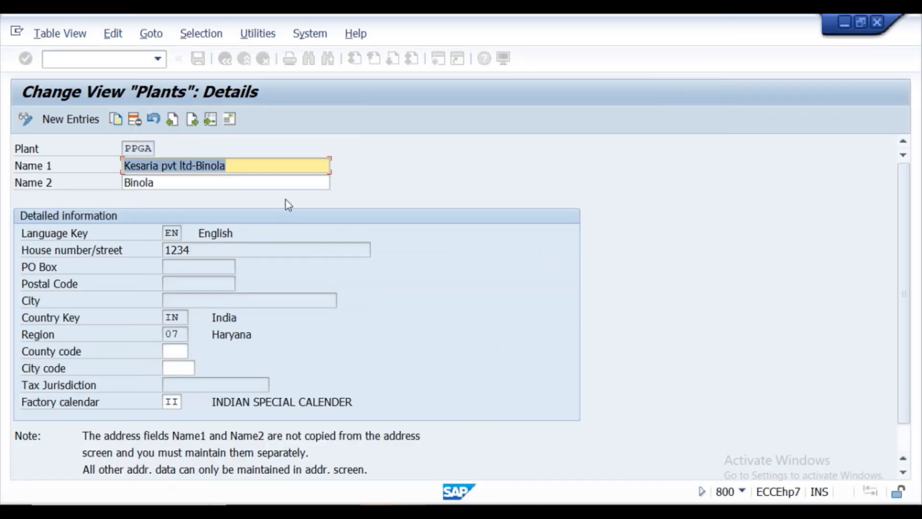
{"action": "left_click", "coordinate": [199, 60]}
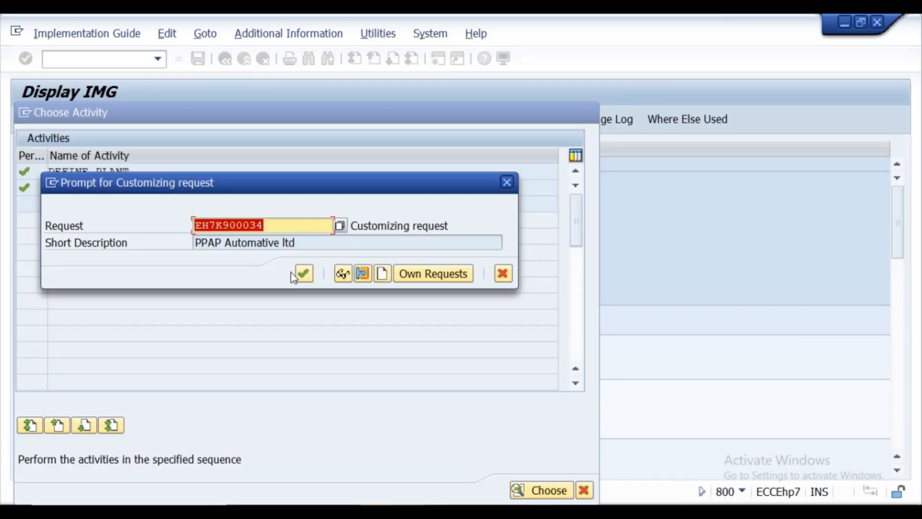
{"action": "left_click", "coordinate": [303, 274]}
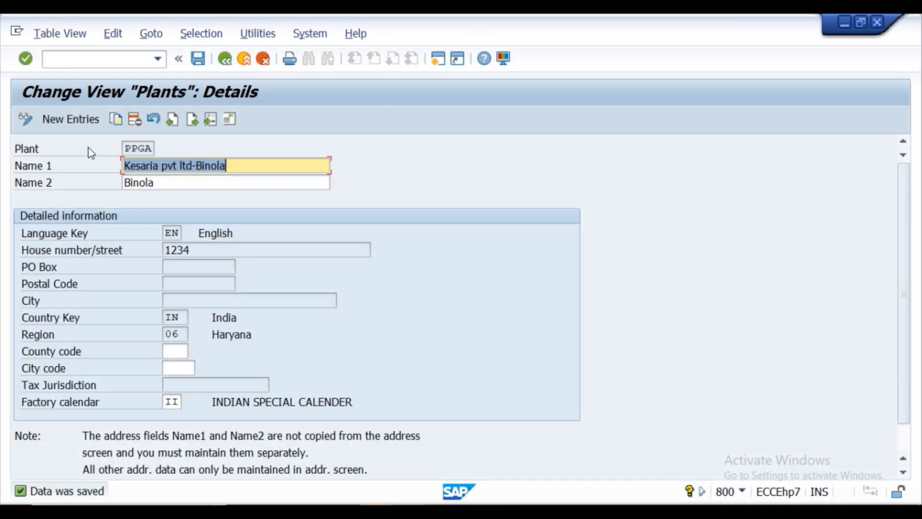
Go back to the plants overview and try to open the details of plant PPGA.
{"action": "left_click", "coordinate": [228, 62]}
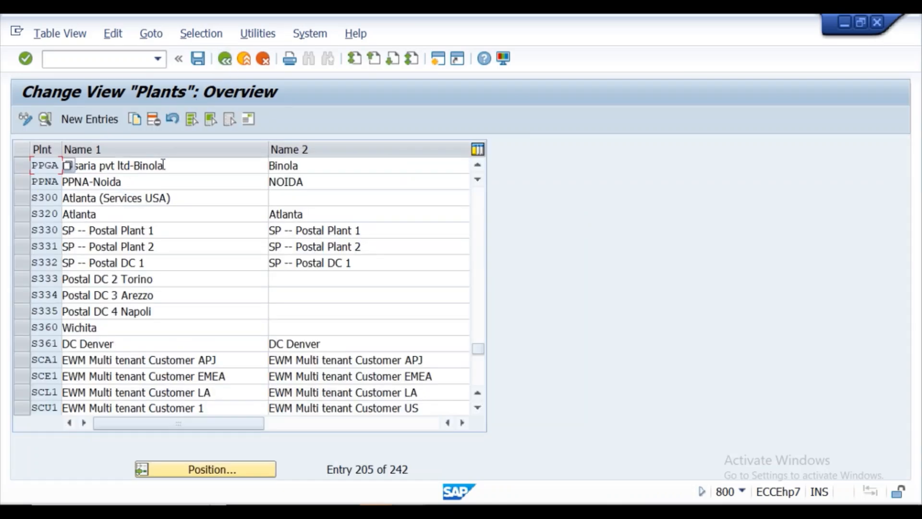
{"action": "left_click", "coordinate": [164, 167]}
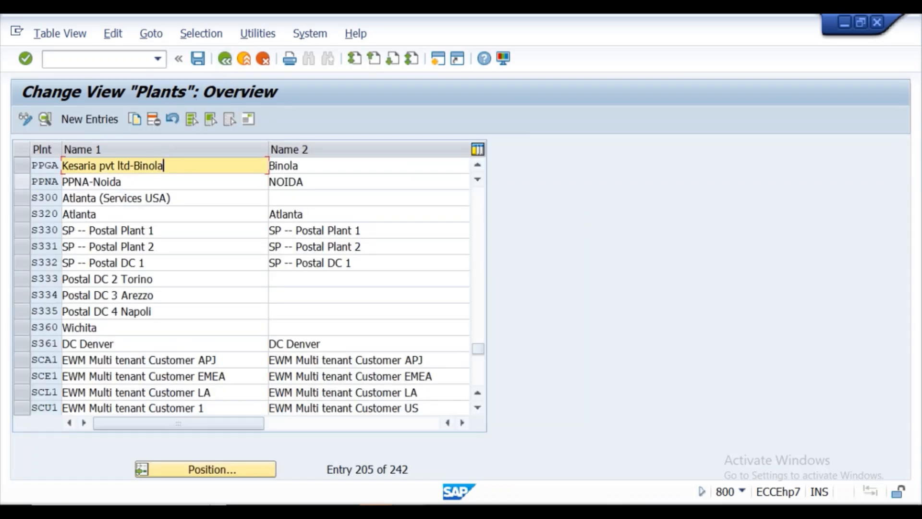
{"action": "left_click", "coordinate": [21, 165]}
{"action": "left_click", "coordinate": [38, 121]}
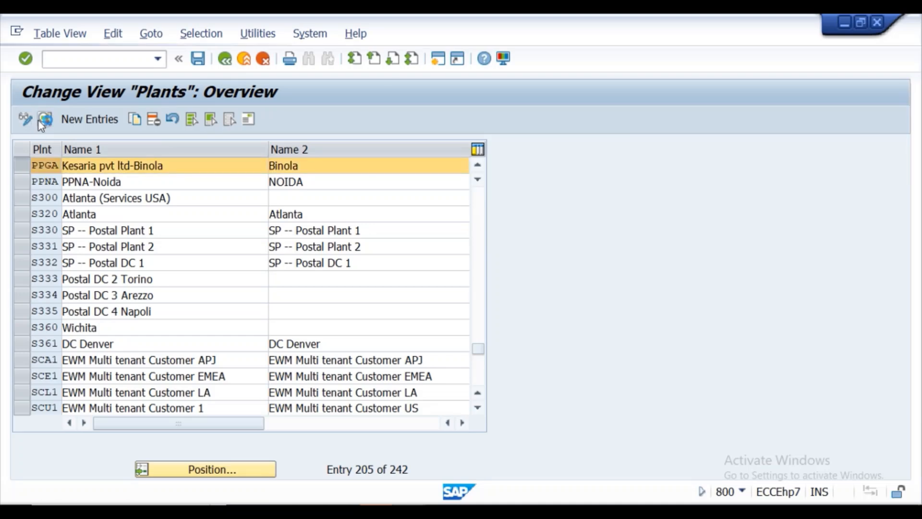
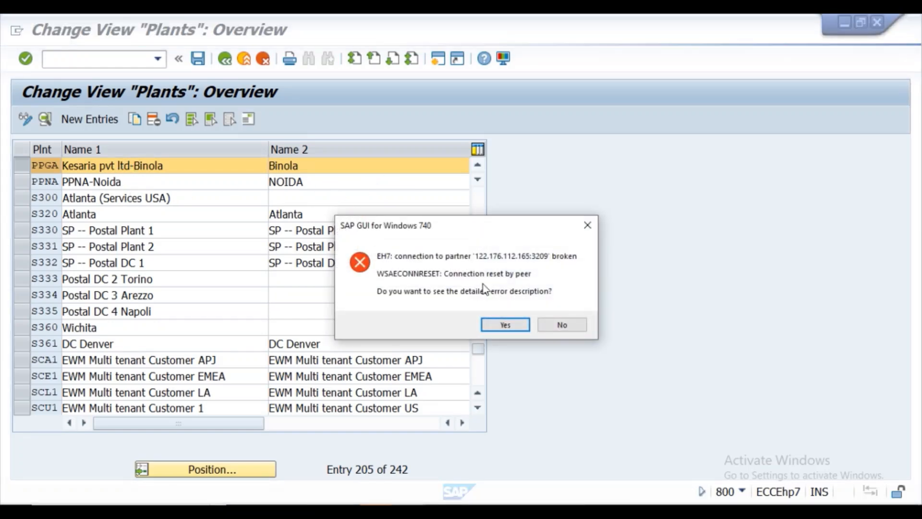
View and dismiss the broken connection error, then start a new logon to the Dedicated connection with instance 09.
{"action": "left_click", "coordinate": [512, 324]}
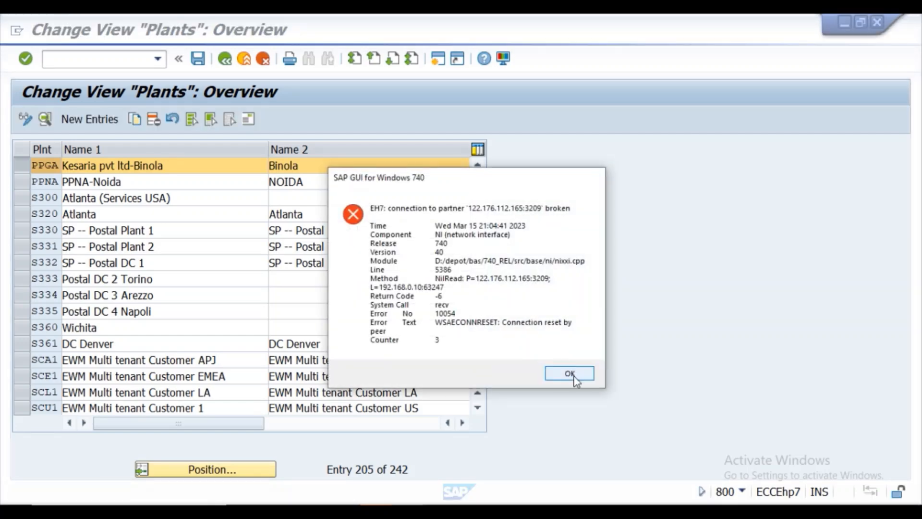
{"action": "left_click", "coordinate": [573, 375]}
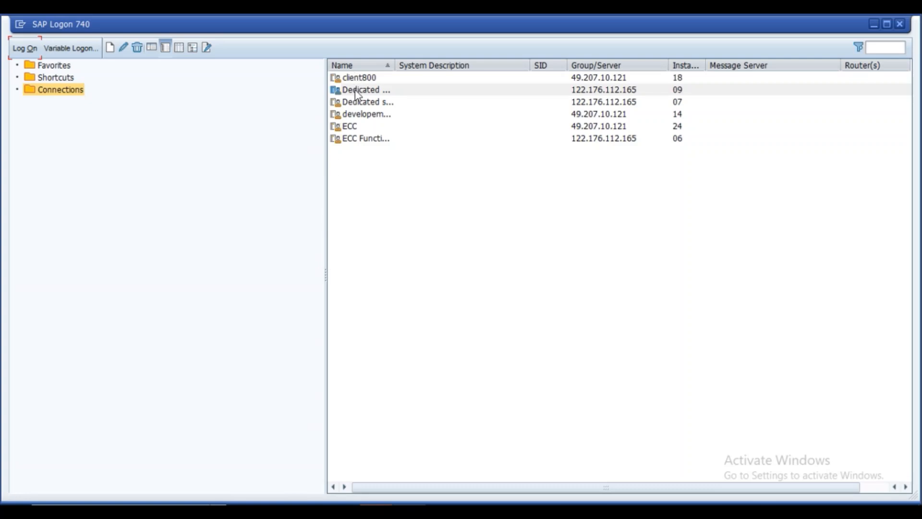
{"action": "left_click", "coordinate": [356, 94]}
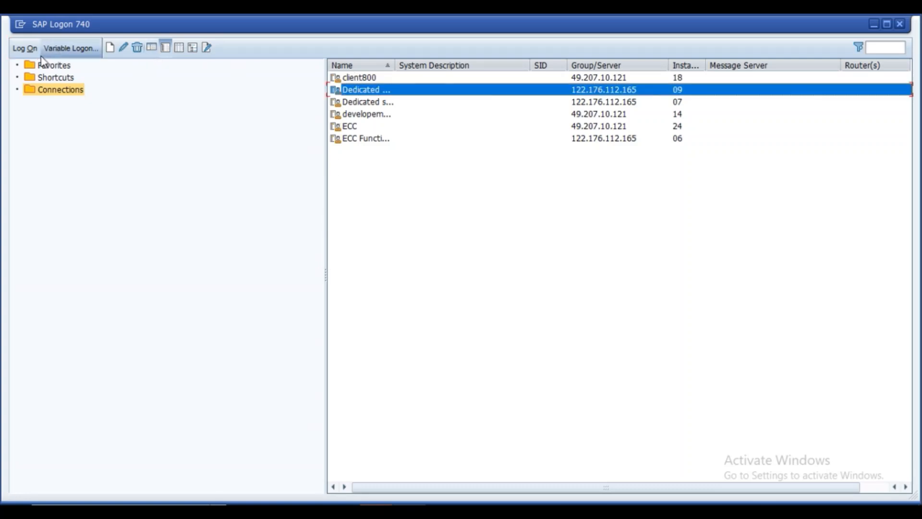
{"action": "left_click", "coordinate": [28, 56]}
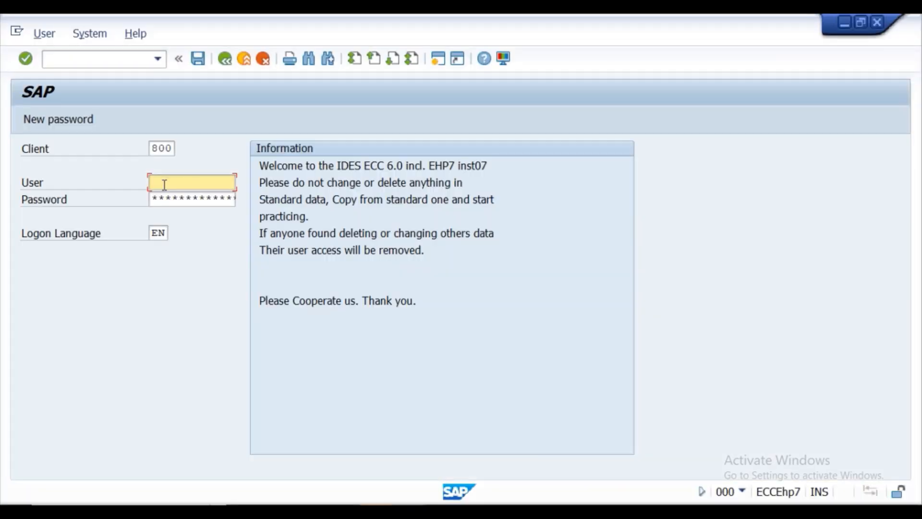
Log on to client 800 with the user name and account password, continuing with this logon and ending any other logons.
{"action": "left_click", "coordinate": [158, 182]}
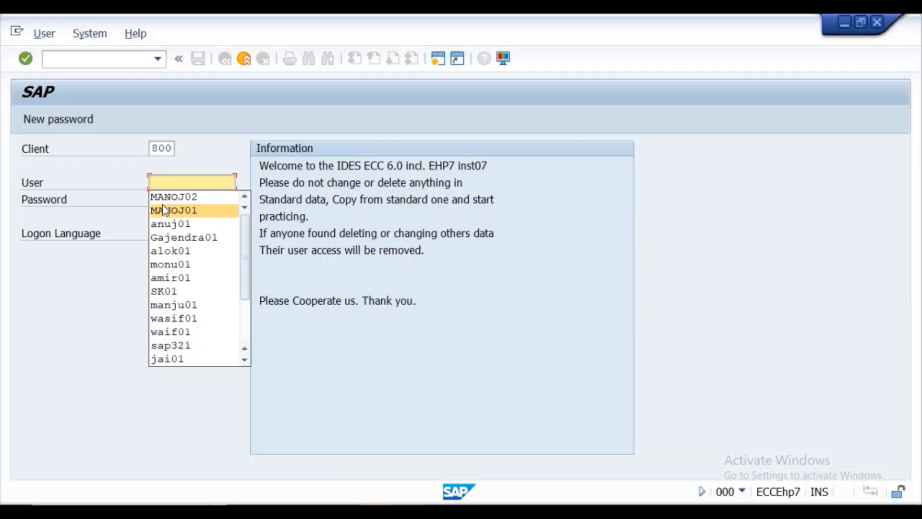
{"action": "left_click", "coordinate": [163, 201]}
{"action": "left_click", "coordinate": [164, 200]}
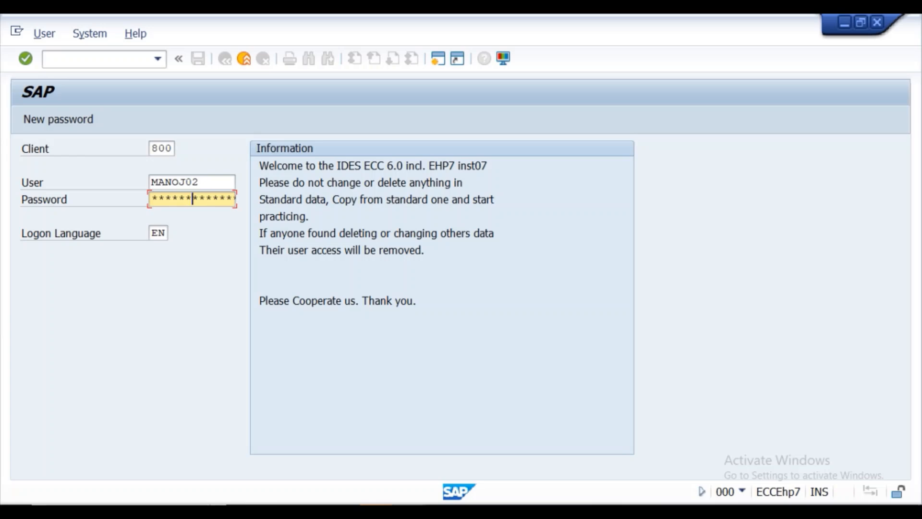
{"action": "left_click", "coordinate": [27, 61]}
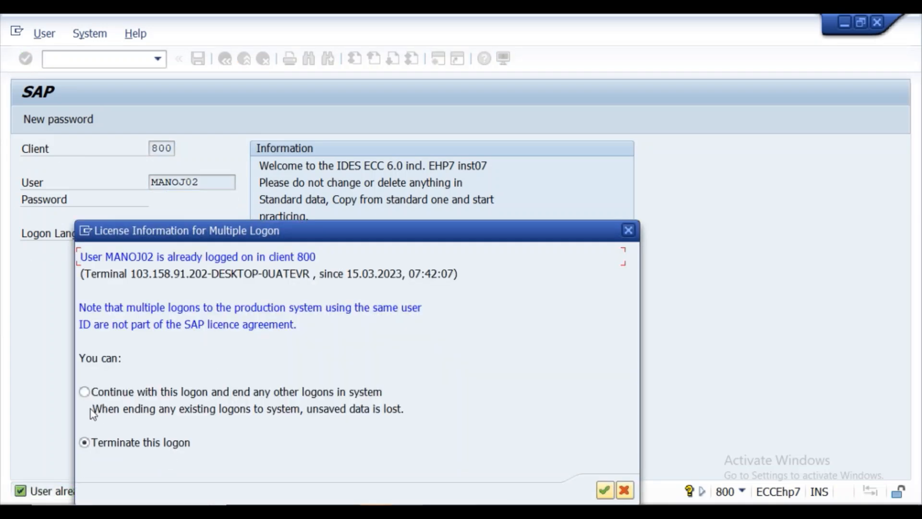
{"action": "left_click", "coordinate": [85, 392]}
{"action": "left_click", "coordinate": [604, 490]}
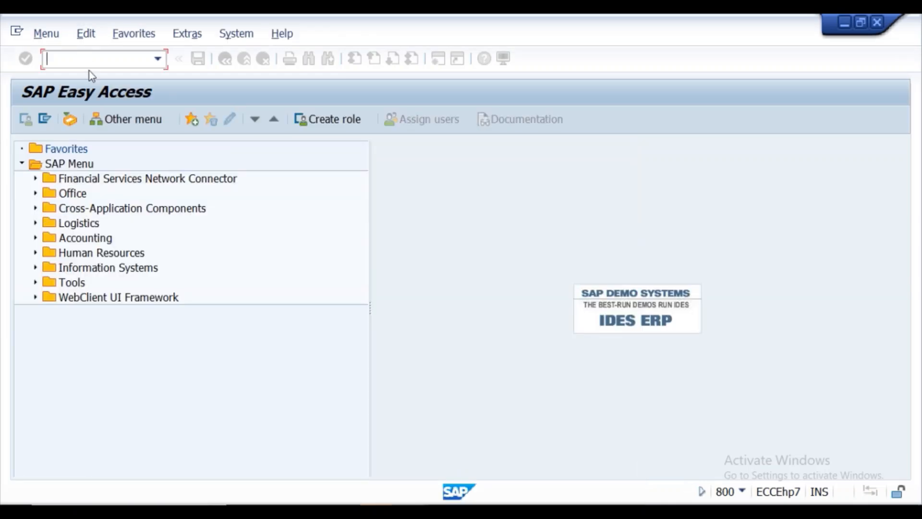
Open the SAP Reference IMG through transaction SPRO.
{"action": "type", "text": "spro"}
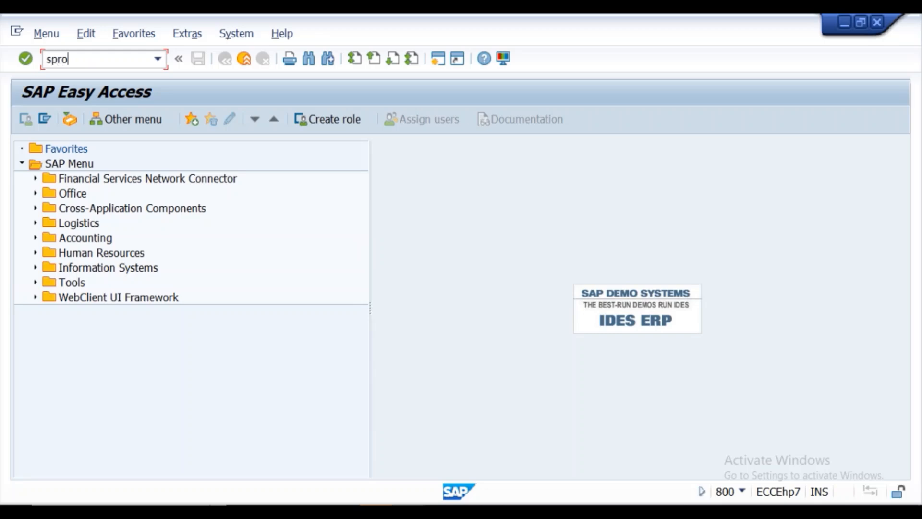
{"action": "key", "text": "Return"}
{"action": "left_click", "coordinate": [59, 122]}
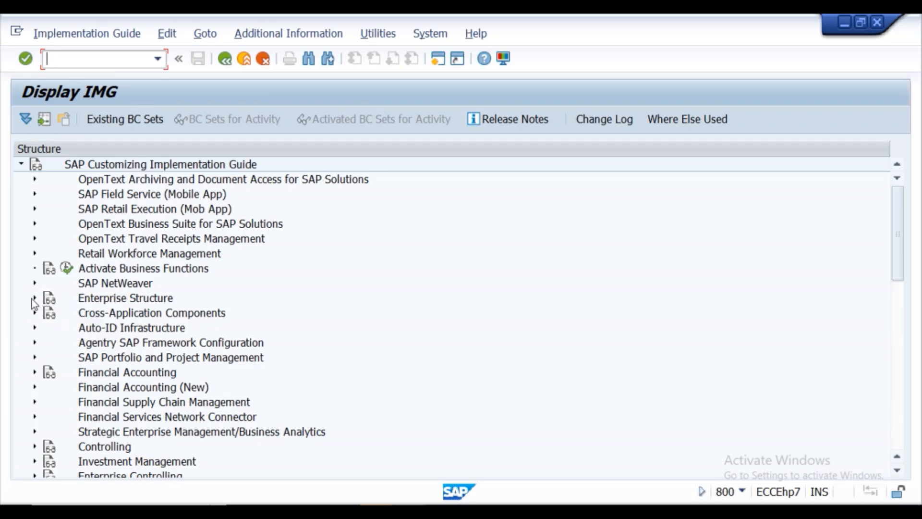
Start the Define Plant activity under Enterprise Structure, Definition, Logistics - General.
{"action": "left_click", "coordinate": [34, 298]}
{"action": "left_click", "coordinate": [48, 327]}
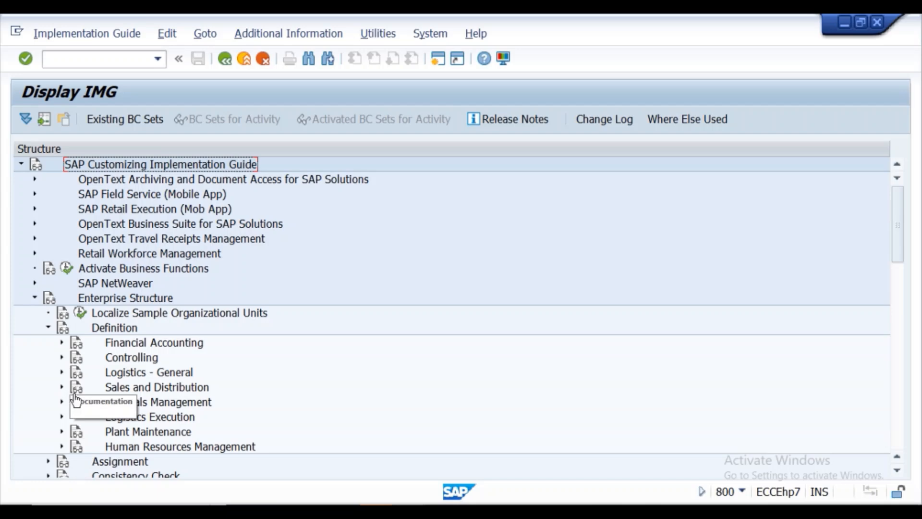
{"action": "left_click", "coordinate": [62, 372]}
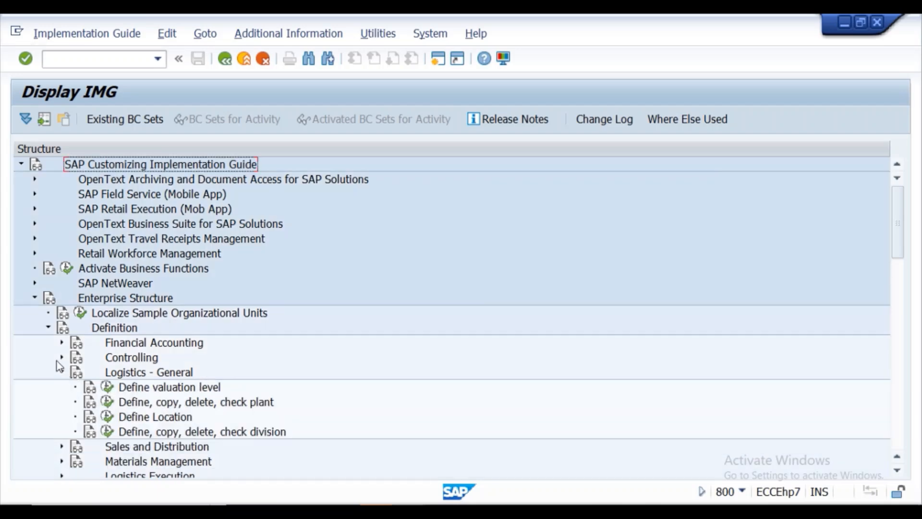
{"action": "left_click", "coordinate": [107, 403]}
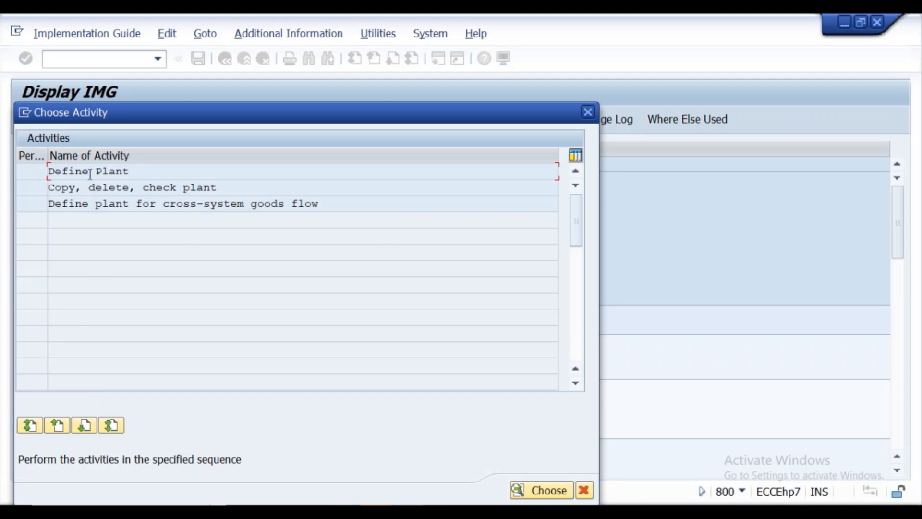
{"action": "double_click", "coordinate": [94, 172]}
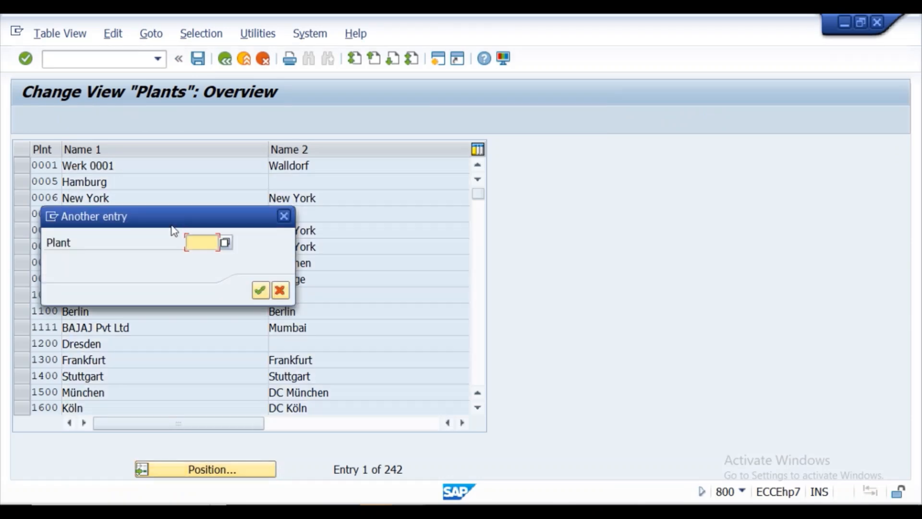
Position the plants overview on plant PPGA and open that plant's details.
{"action": "type", "text": "ppga"}
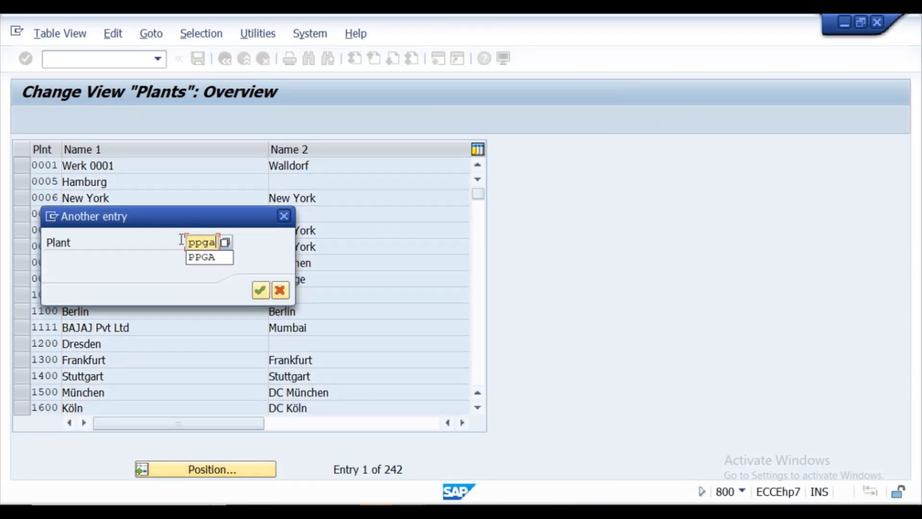
{"action": "key", "text": "Return"}
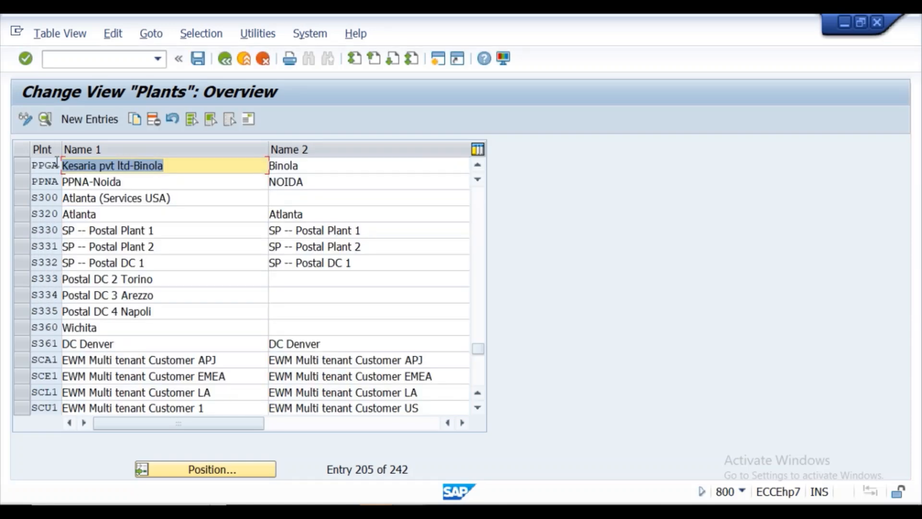
{"action": "left_click", "coordinate": [19, 166]}
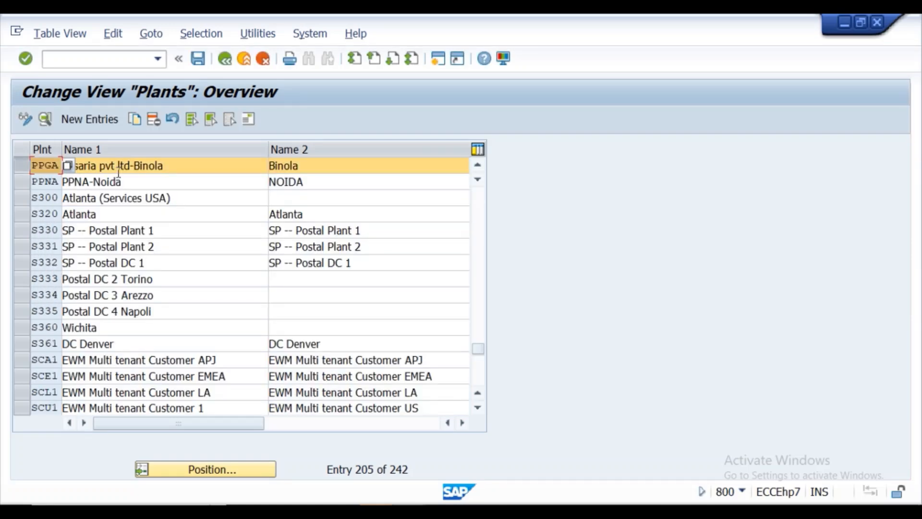
{"action": "left_click", "coordinate": [48, 119]}
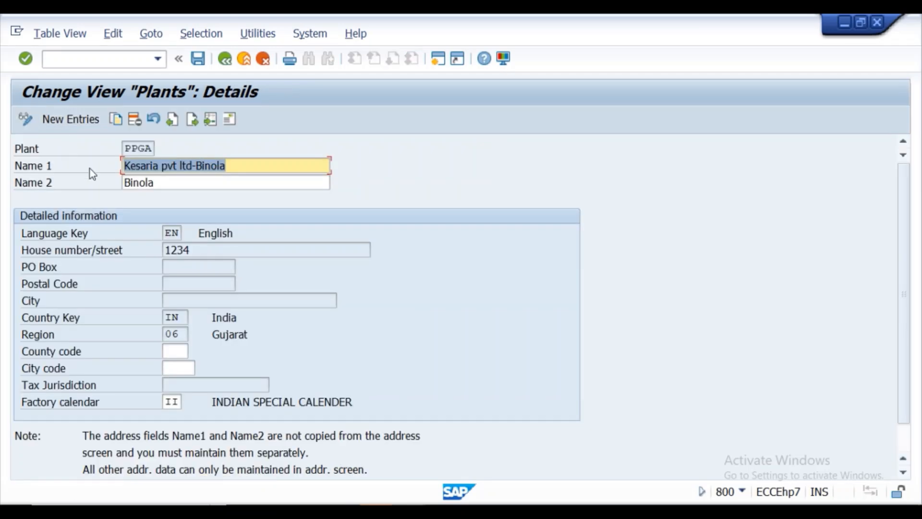
Set Name 1 of plant PPGA to "PPGA-Gujrat plant", then open and accept its address data.
{"action": "key", "text": "BackSpace"}
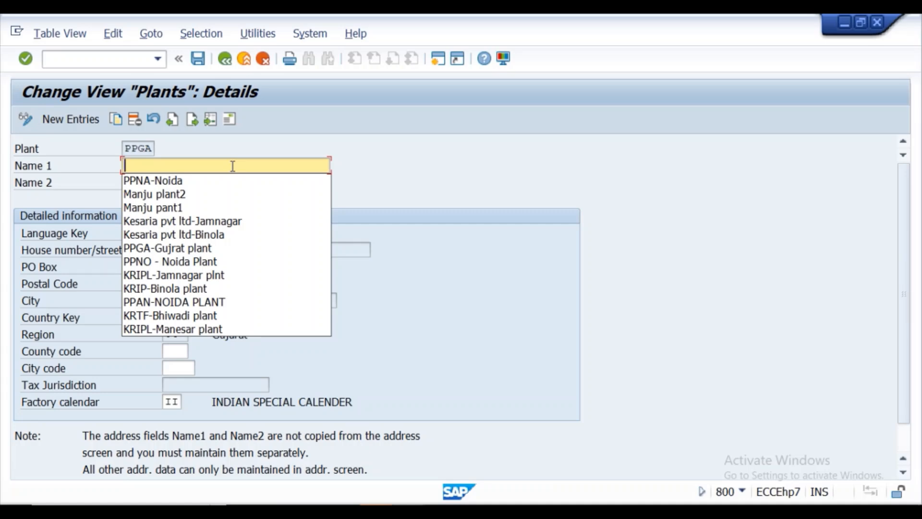
{"action": "type", "text": "PPGA"}
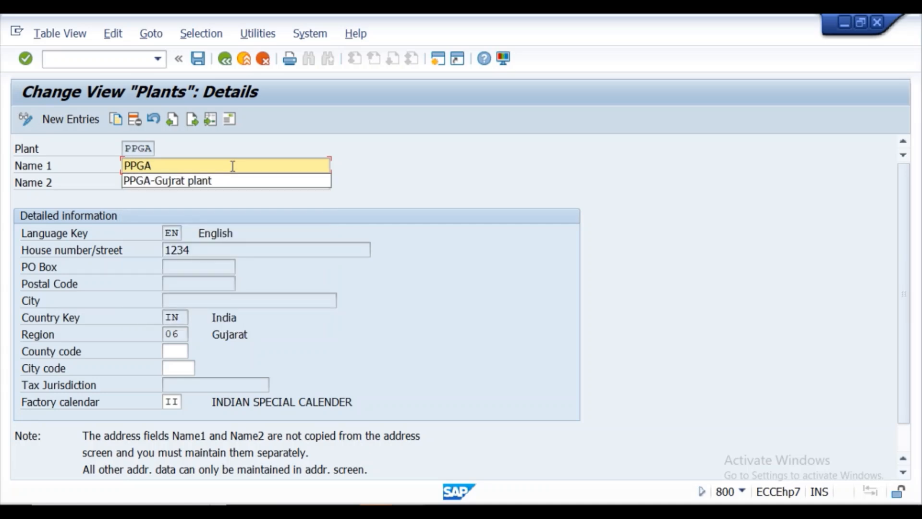
{"action": "left_click", "coordinate": [227, 180]}
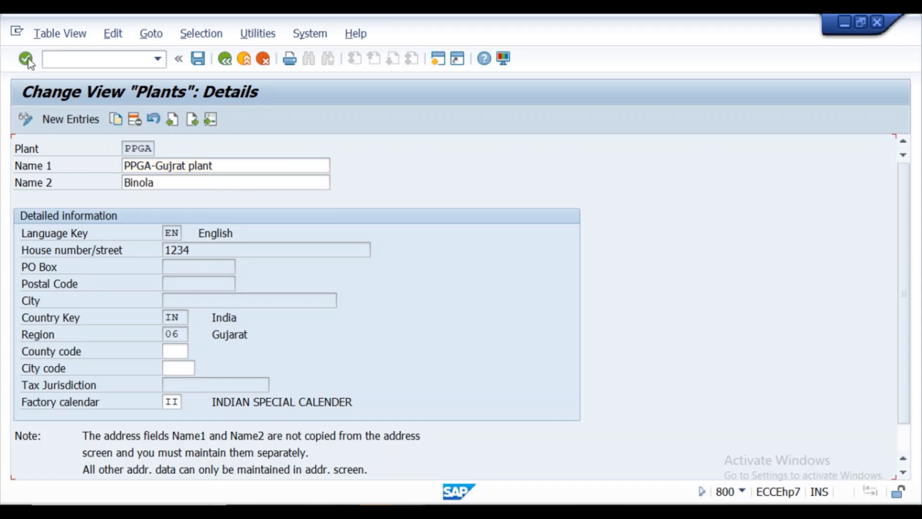
{"action": "left_click", "coordinate": [228, 121]}
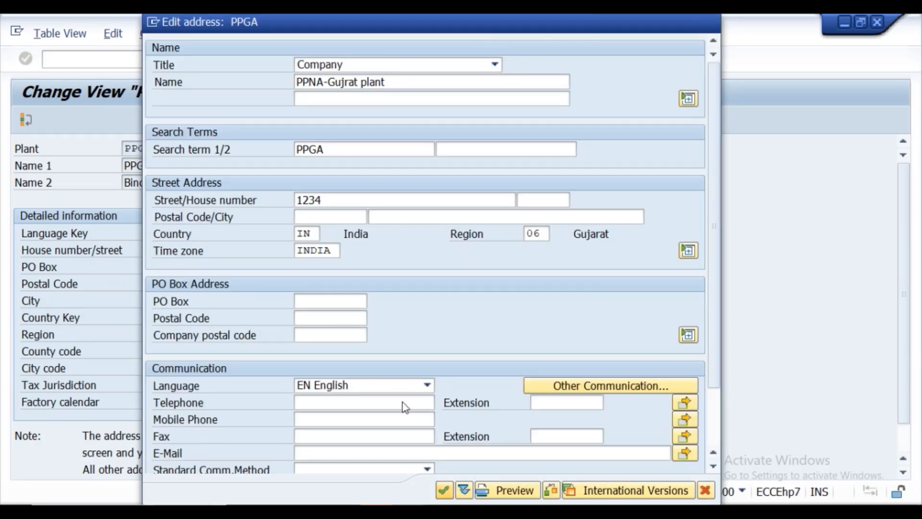
{"action": "key", "text": "Return"}
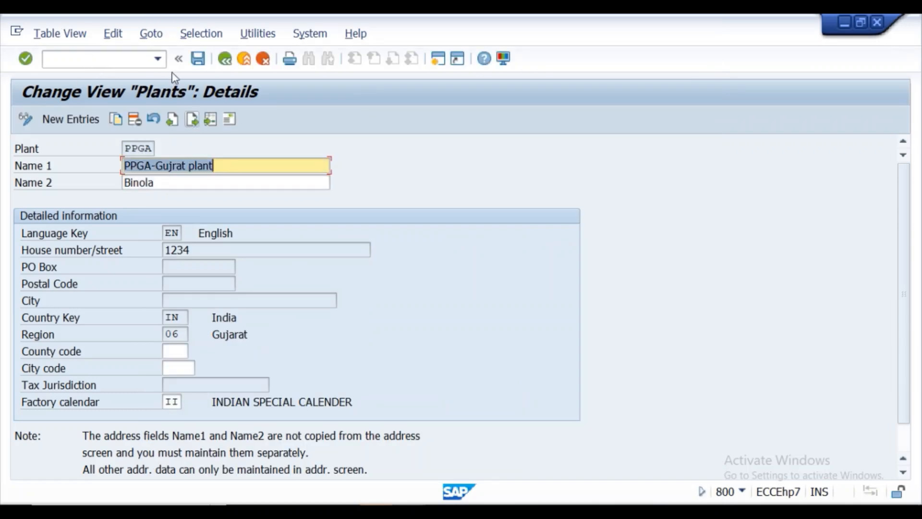
Save plant PPGA under customizing request EH7K900034 and select its row back in the plants overview.
{"action": "left_click", "coordinate": [198, 65]}
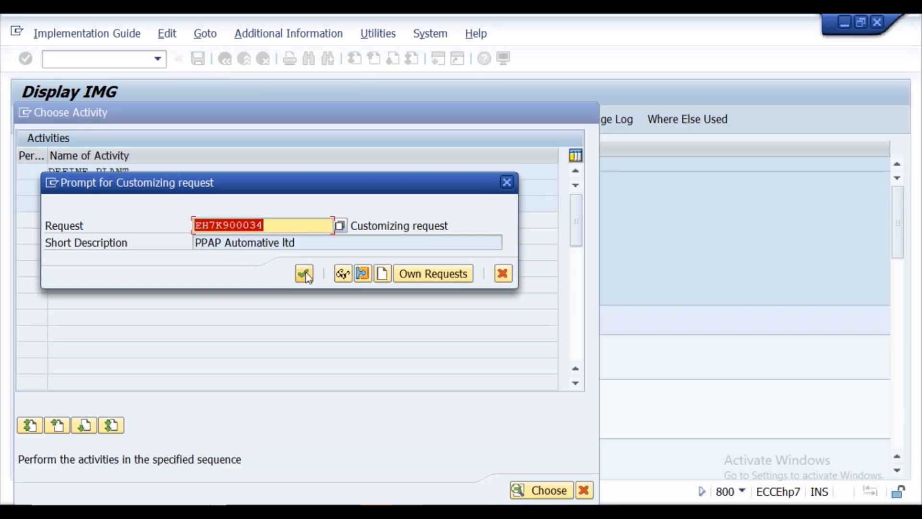
{"action": "left_click", "coordinate": [304, 274]}
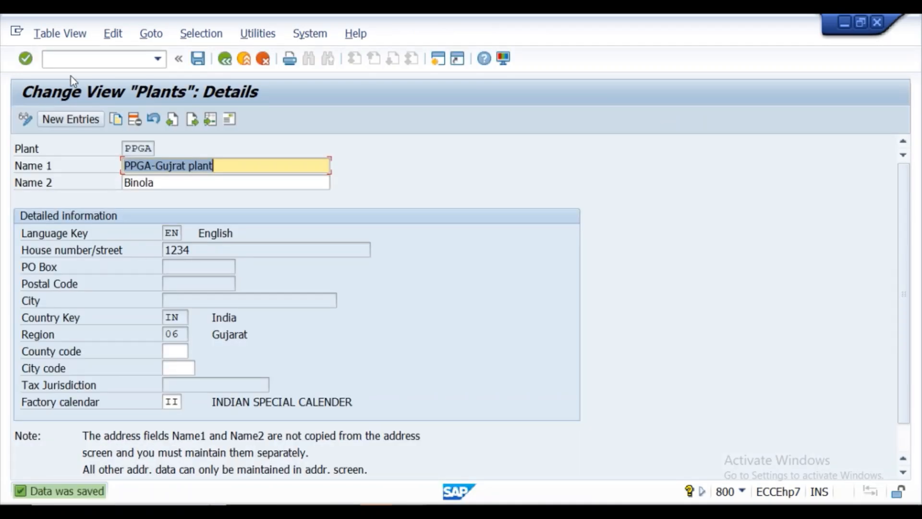
{"action": "left_click", "coordinate": [226, 65]}
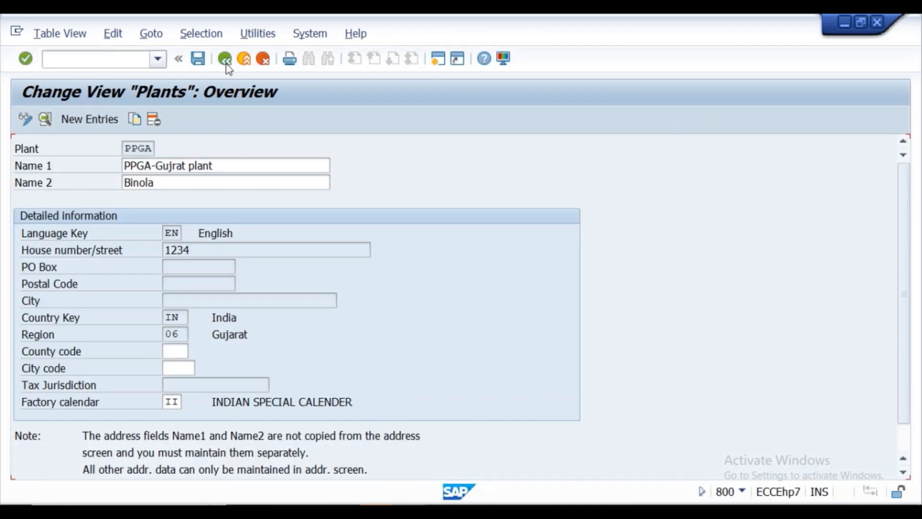
{"action": "left_click", "coordinate": [22, 165]}
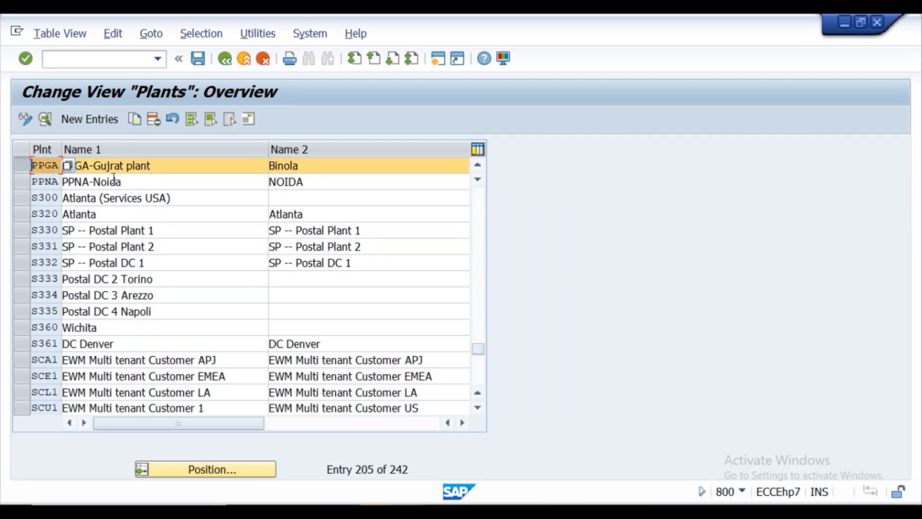
Leave the plants overview for the SAP Easy Access screen using the command /N.
{"action": "left_click", "coordinate": [101, 61]}
{"action": "type", "text": "/N"}
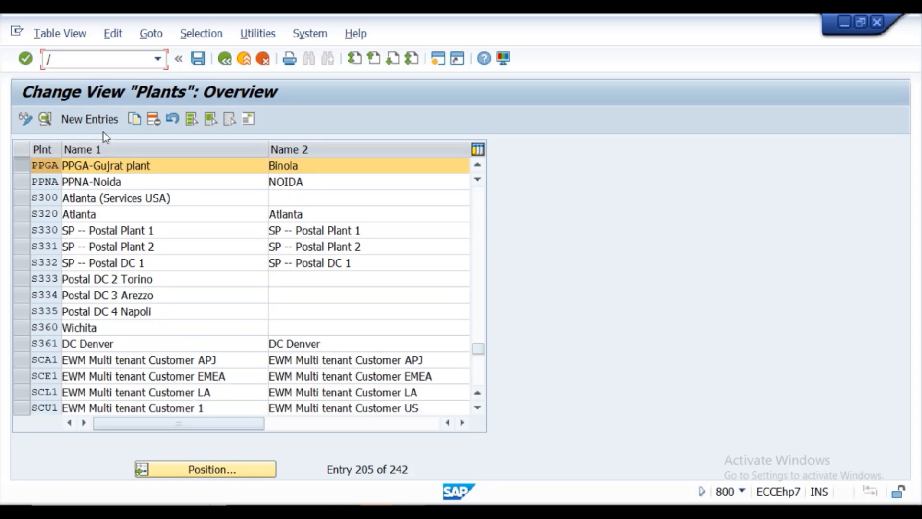
{"action": "type", "text": "N"}
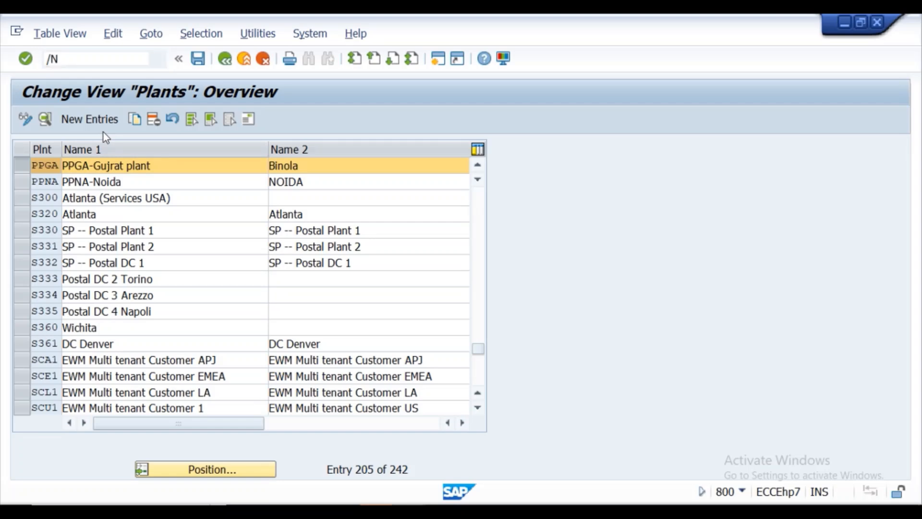
{"action": "key", "text": "Return"}
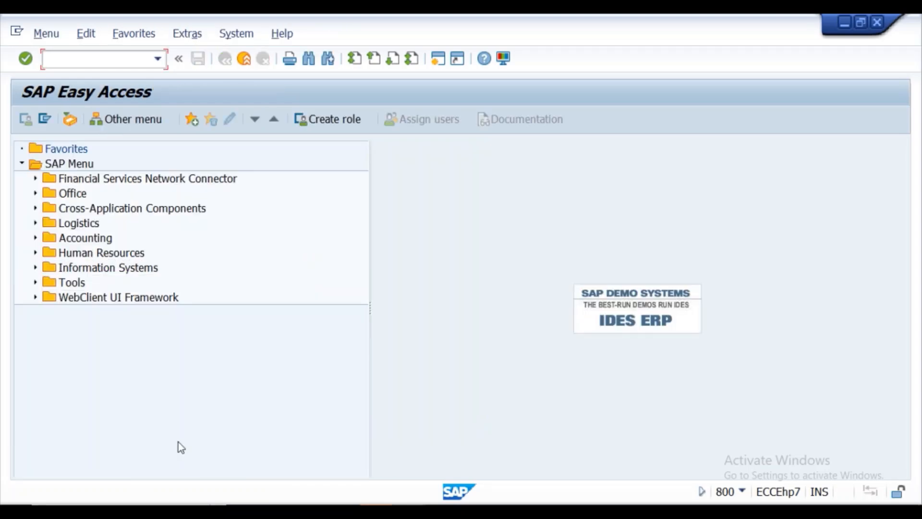
Check the "Define storage Locations" customizing path in the Word document SAP MM Lecture-07 new (1) and return to SAP.
{"action": "mouse_move", "coordinate": [483, 460]}
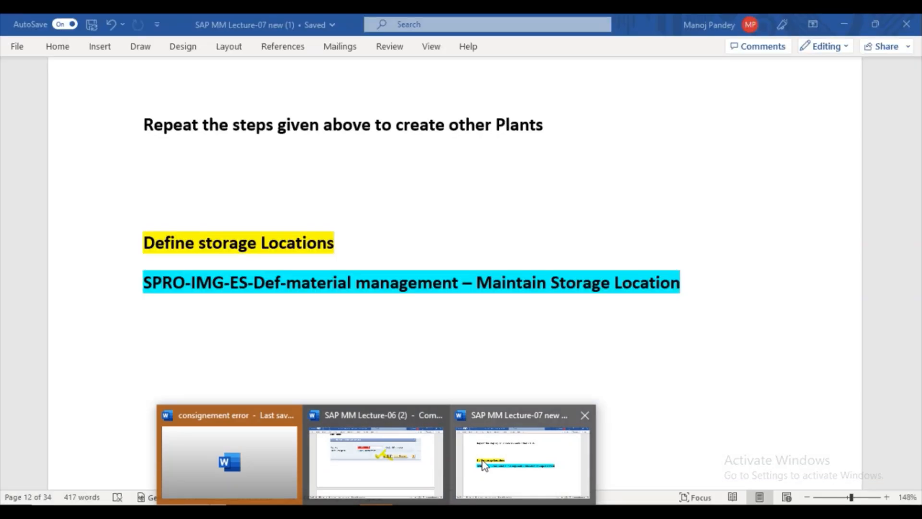
{"action": "left_click", "coordinate": [482, 460]}
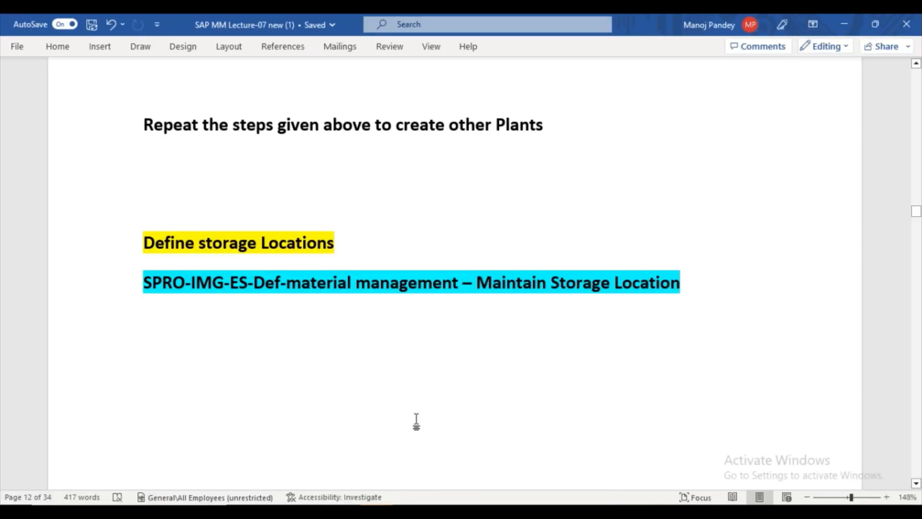
{"action": "left_click", "coordinate": [479, 456]}
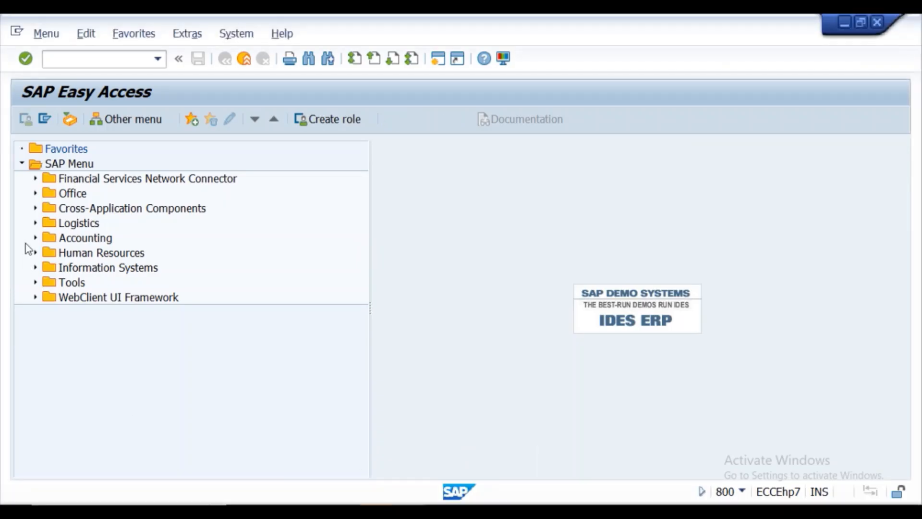
Run transaction SPRO from SAP Easy Access and display the SAP Reference IMG.
{"action": "type", "text": "SP"}
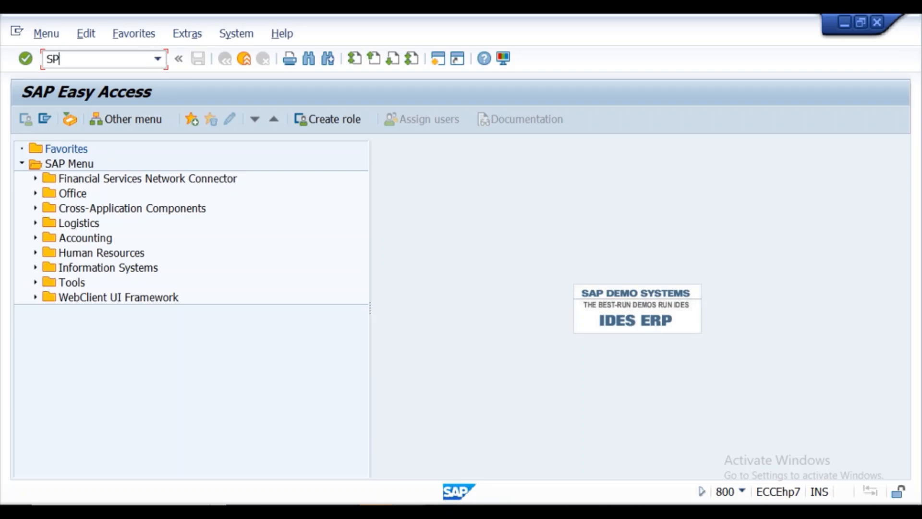
{"action": "type", "text": "RO"}
{"action": "key", "text": "Return"}
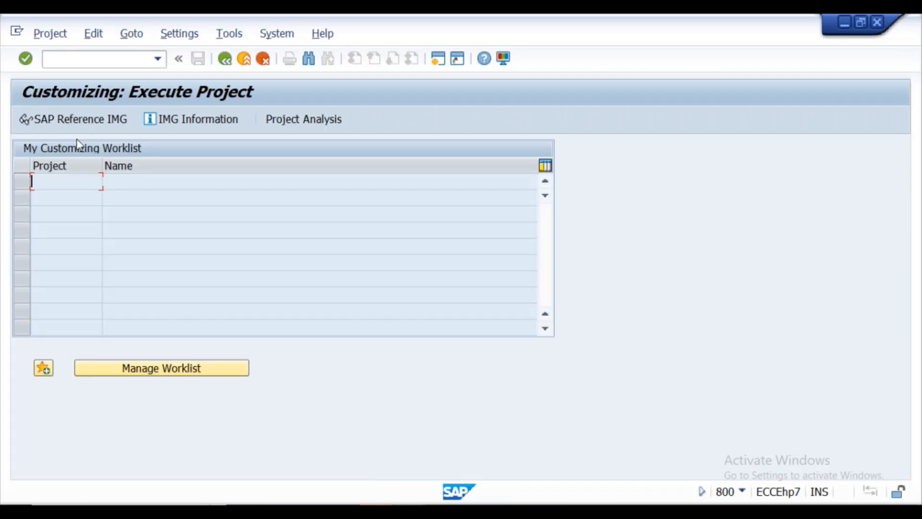
{"action": "left_click", "coordinate": [80, 121]}
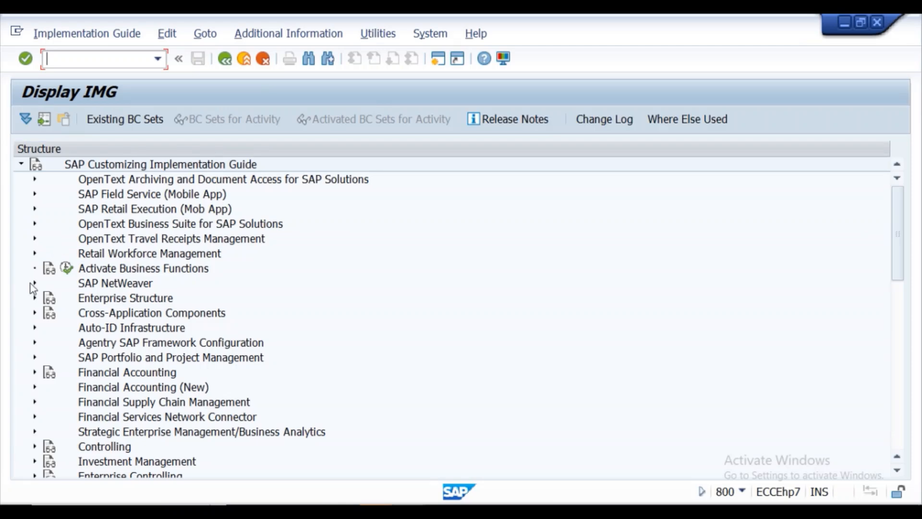
Open the Maintain storage location activity under Enterprise Structure, Definition, Materials Management for plant PPNA.
{"action": "left_click", "coordinate": [34, 298]}
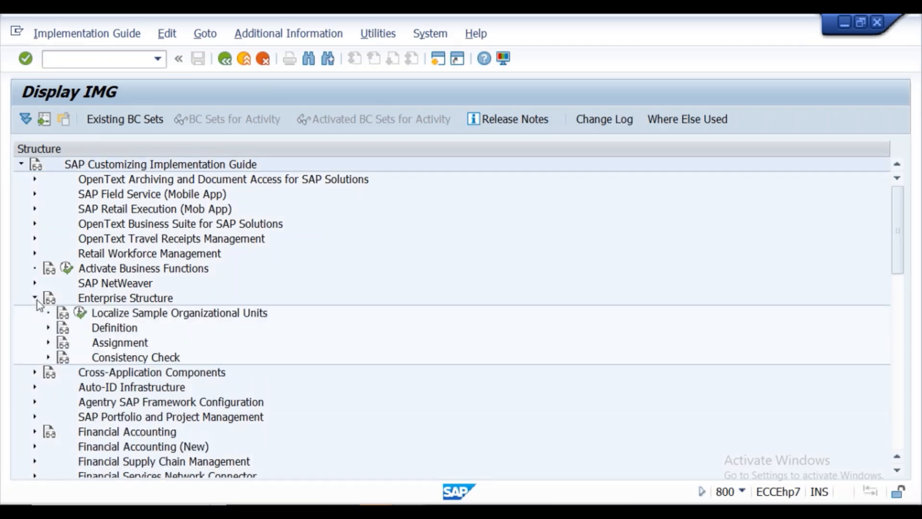
{"action": "left_click", "coordinate": [49, 327]}
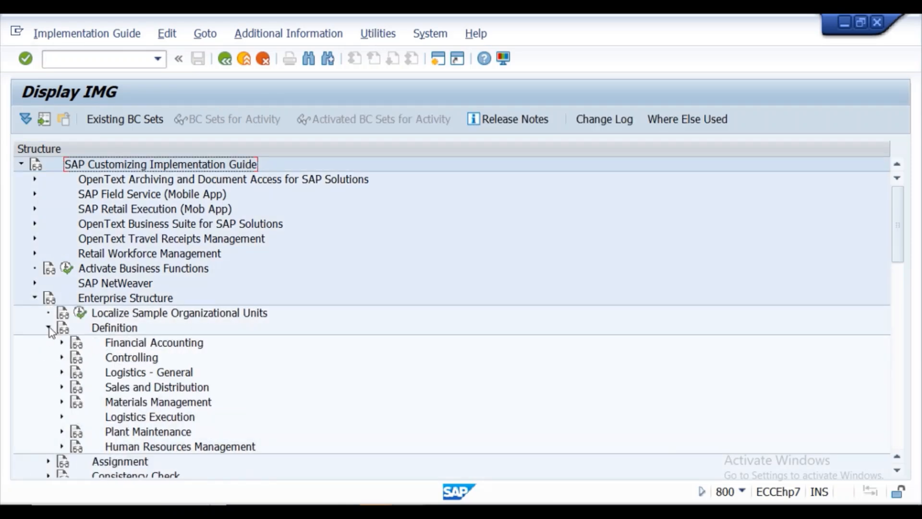
{"action": "left_click", "coordinate": [61, 402]}
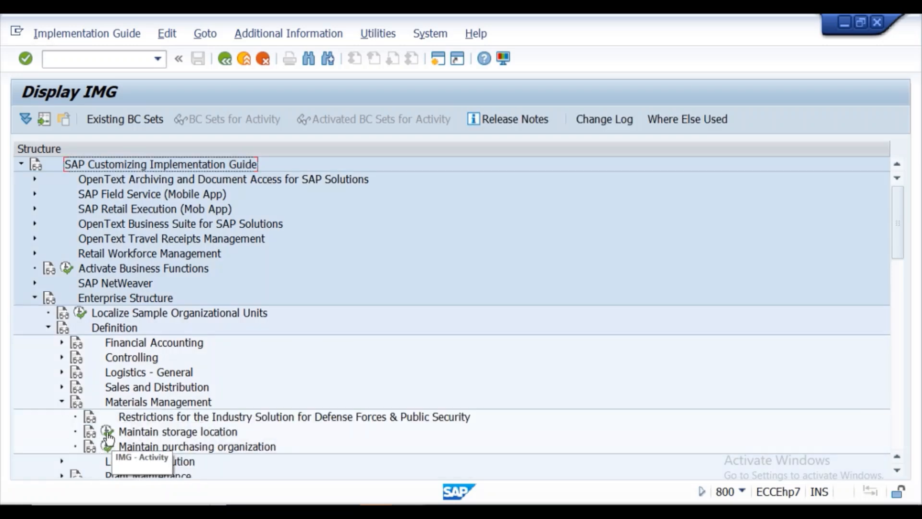
{"action": "left_click", "coordinate": [107, 434]}
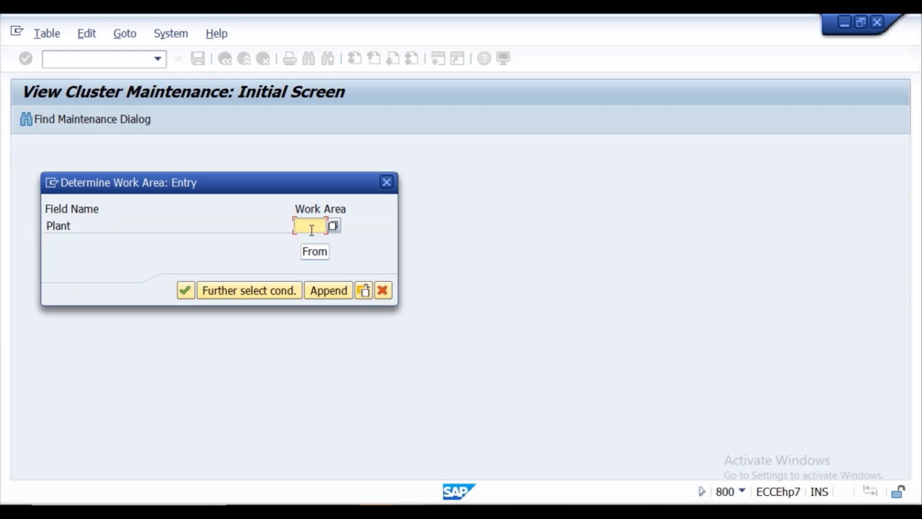
{"action": "type", "text": "PPNA"}
{"action": "left_click", "coordinate": [188, 291]}
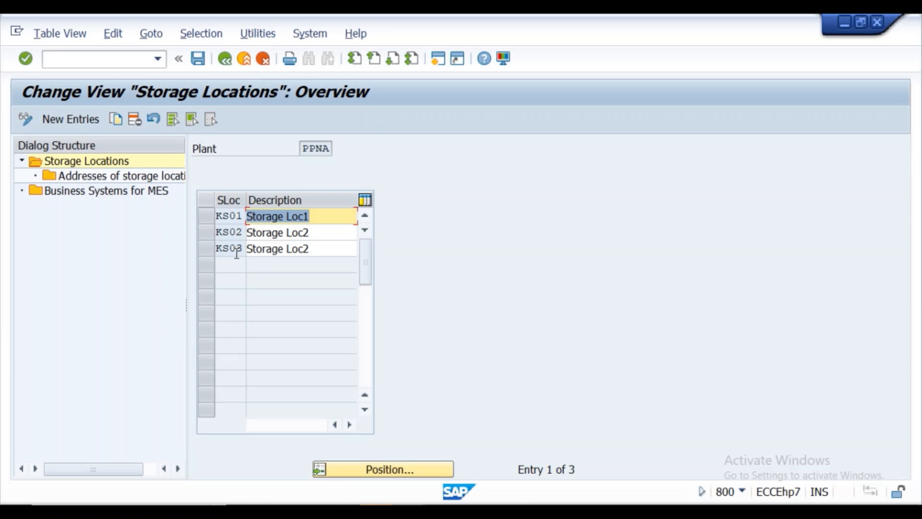
Delete the storage locations KS01, KS02 and KS03 from plant PPNA.
{"action": "left_click", "coordinate": [206, 216]}
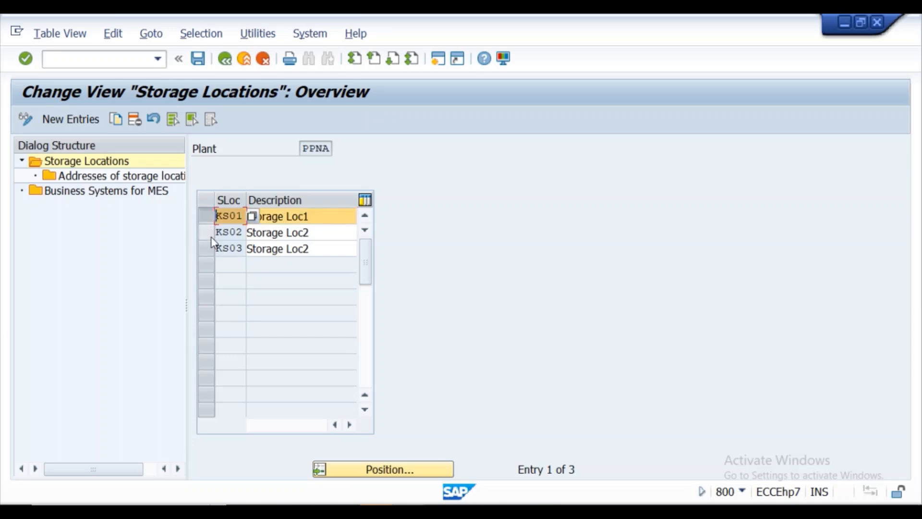
{"action": "left_click", "coordinate": [207, 232]}
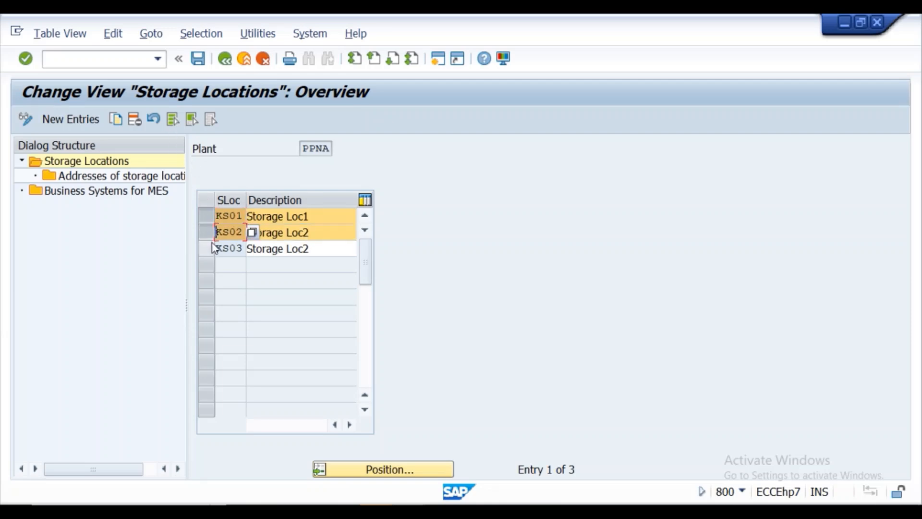
{"action": "left_click", "coordinate": [206, 248]}
{"action": "left_click", "coordinate": [207, 215]}
{"action": "left_click", "coordinate": [207, 233]}
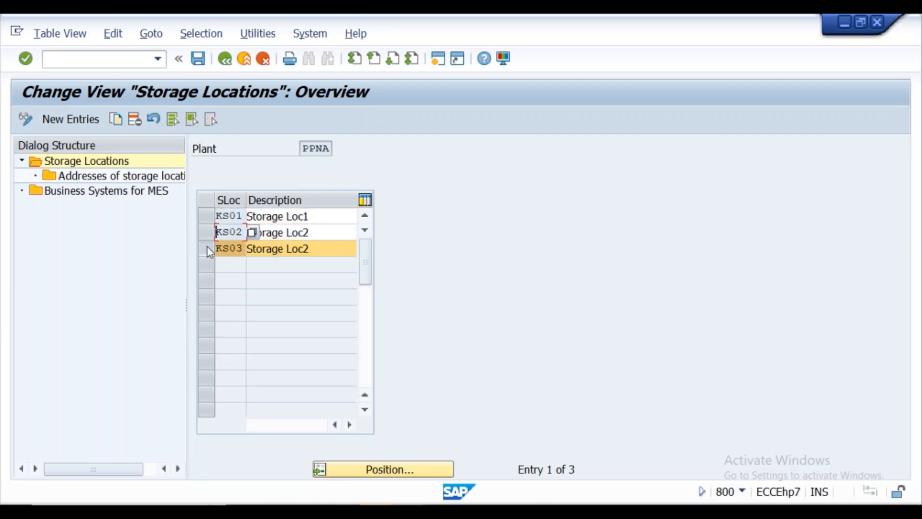
{"action": "left_click", "coordinate": [206, 248]}
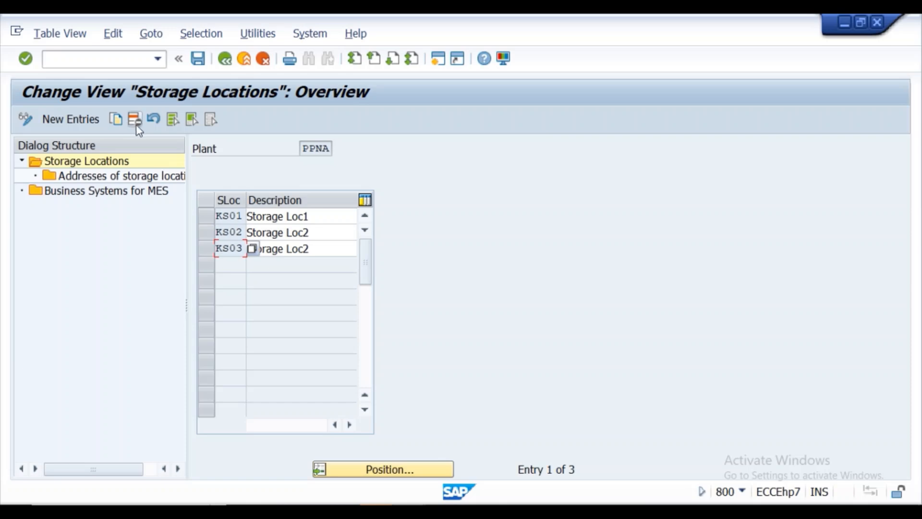
{"action": "left_click", "coordinate": [171, 120]}
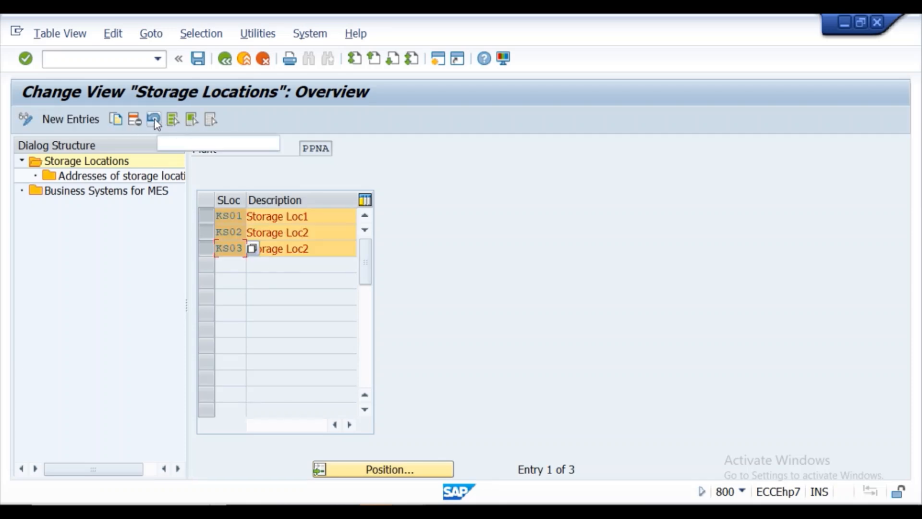
{"action": "left_click", "coordinate": [136, 120]}
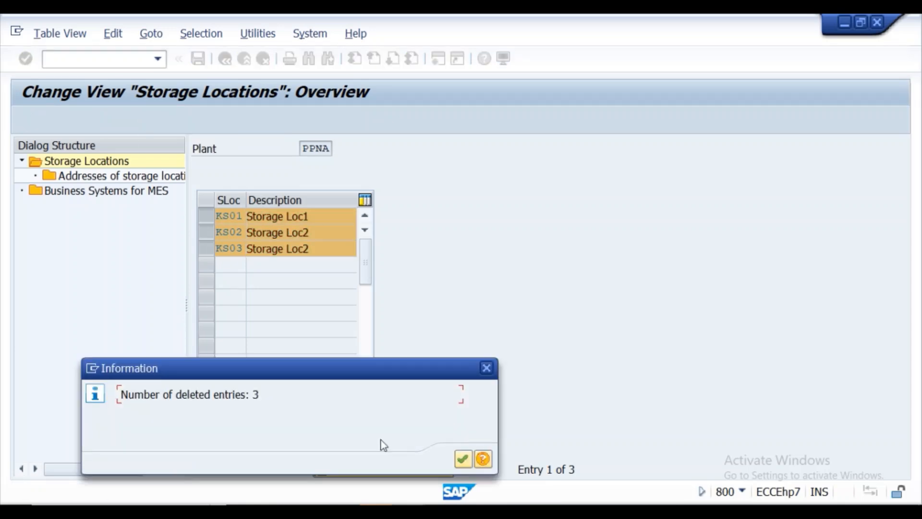
{"action": "left_click", "coordinate": [462, 458]}
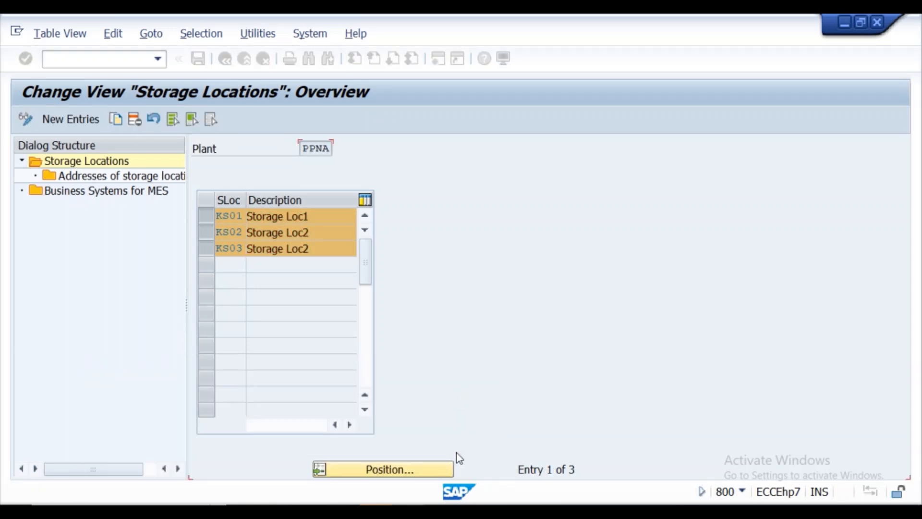
Create new entries for storage location PS01 described as Storage Loc1 and PS02 described as Storage Loc2.
{"action": "left_click", "coordinate": [54, 121]}
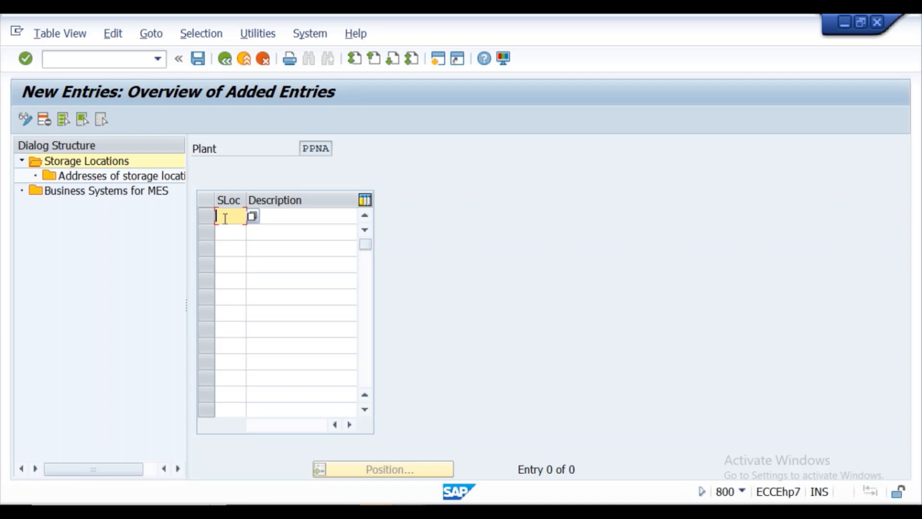
{"action": "type", "text": "PS01"}
{"action": "left_click", "coordinate": [304, 214]}
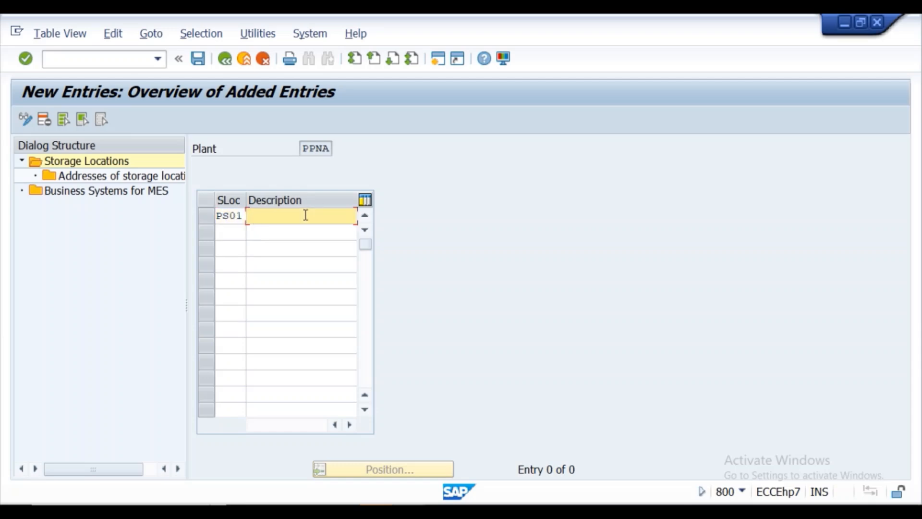
{"action": "left_click", "coordinate": [298, 245]}
{"action": "left_click", "coordinate": [221, 226]}
{"action": "type", "text": "PS02"}
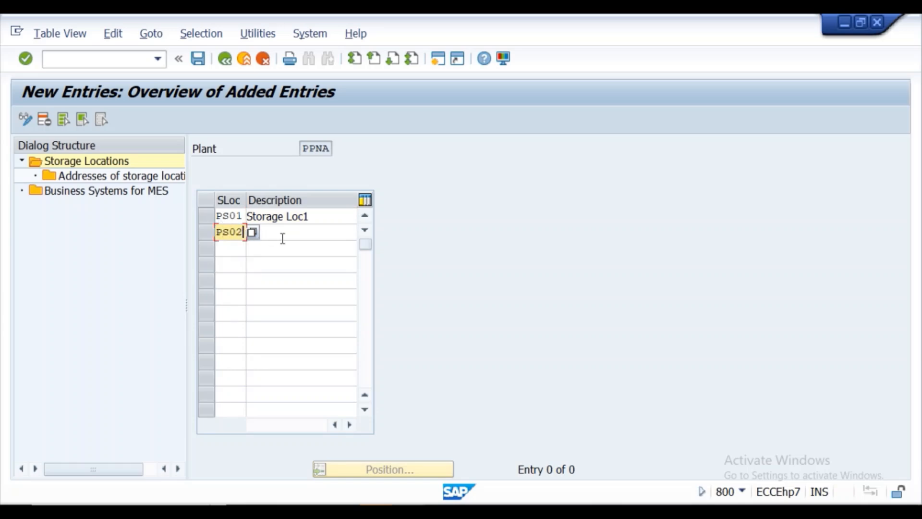
{"action": "left_click", "coordinate": [282, 236]}
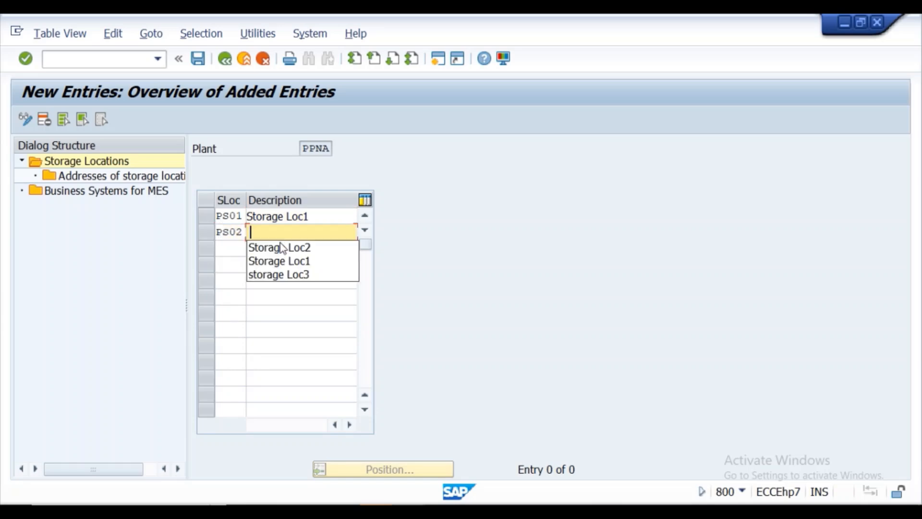
{"action": "left_click", "coordinate": [279, 245]}
Add storage location PS03 with the description storage Loc3, validate the new entries and start saving them.
{"action": "left_click", "coordinate": [237, 250]}
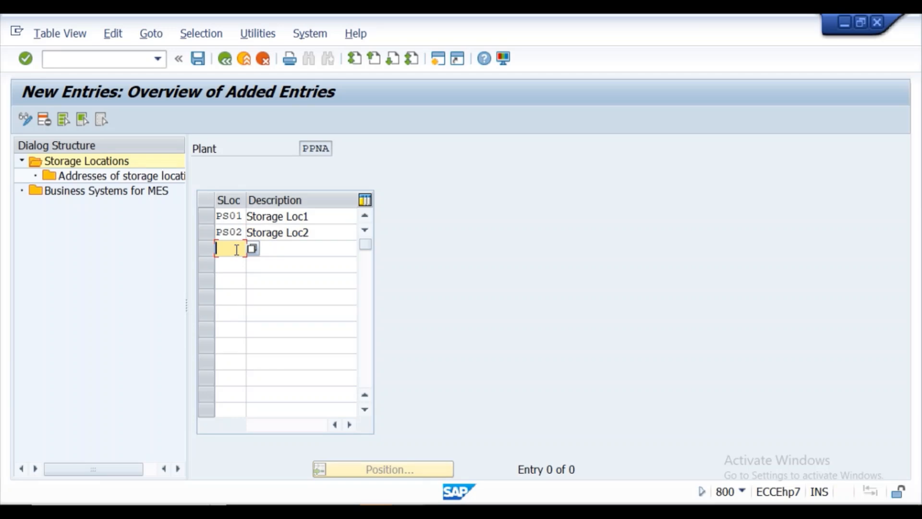
{"action": "type", "text": "PS03"}
{"action": "left_click", "coordinate": [263, 246]}
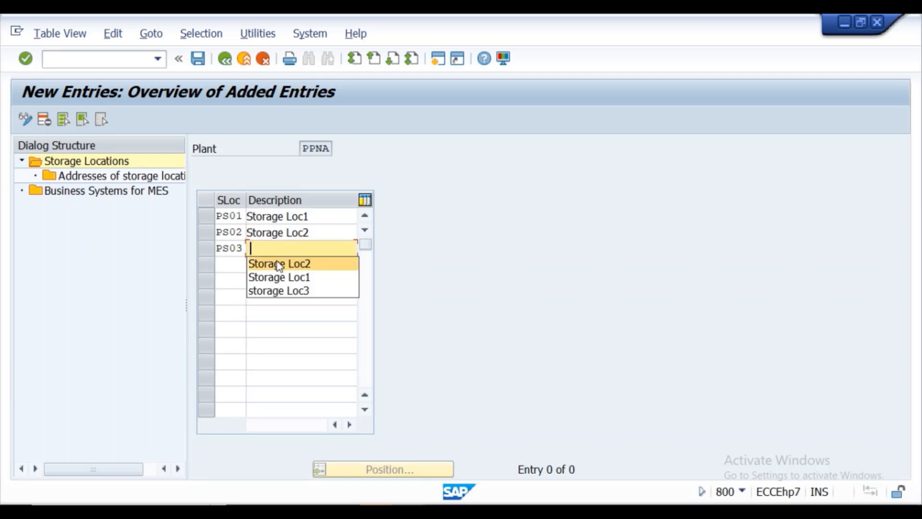
{"action": "left_click", "coordinate": [281, 291]}
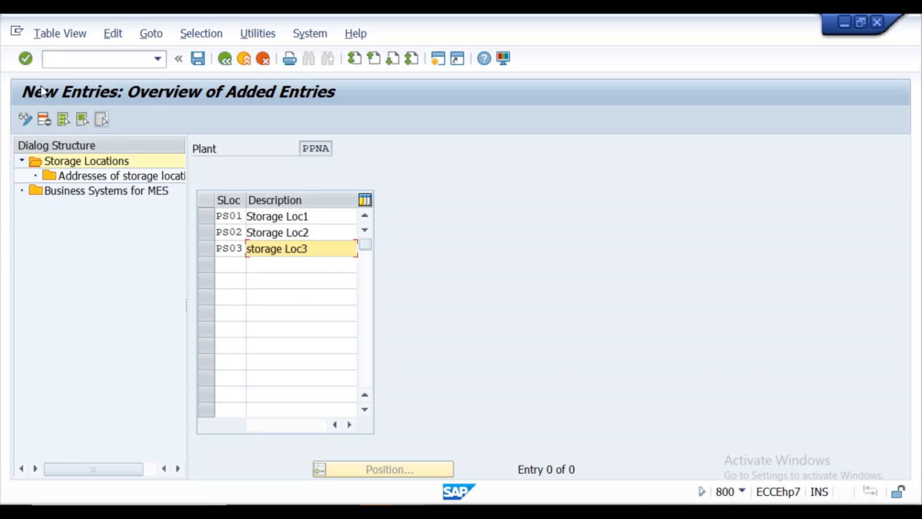
{"action": "left_click", "coordinate": [27, 61]}
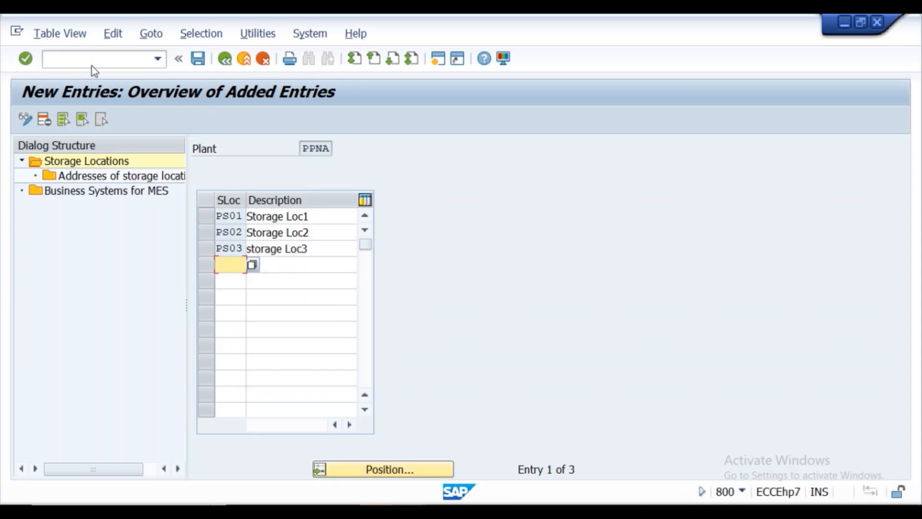
{"action": "left_click", "coordinate": [197, 64]}
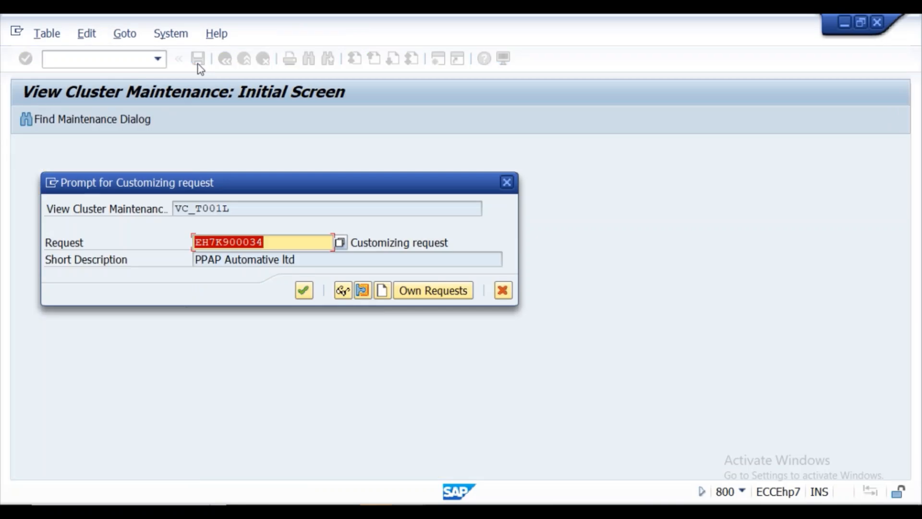
Switch to the Word document SAP MM Lecture-07 new (1) and delete the work area picture for plant VSVP above "Click enter".
{"action": "mouse_move", "coordinate": [442, 475]}
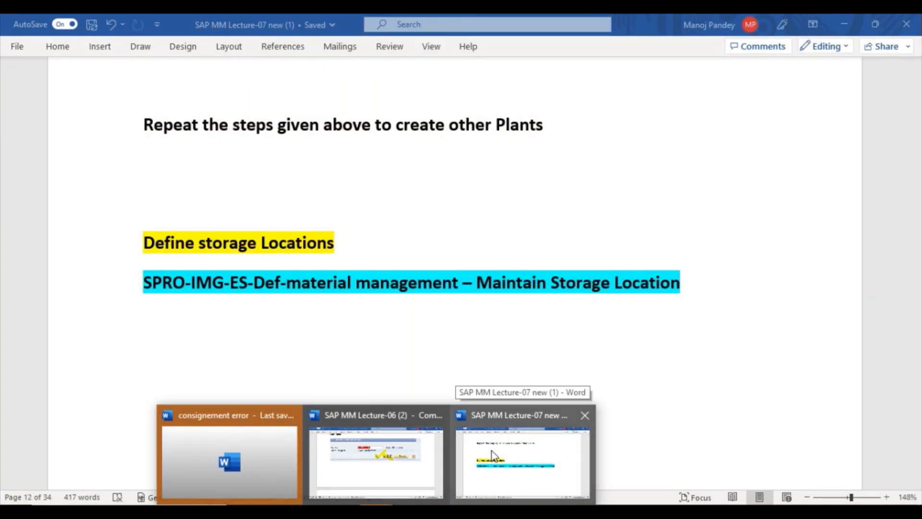
{"action": "left_click", "coordinate": [492, 453]}
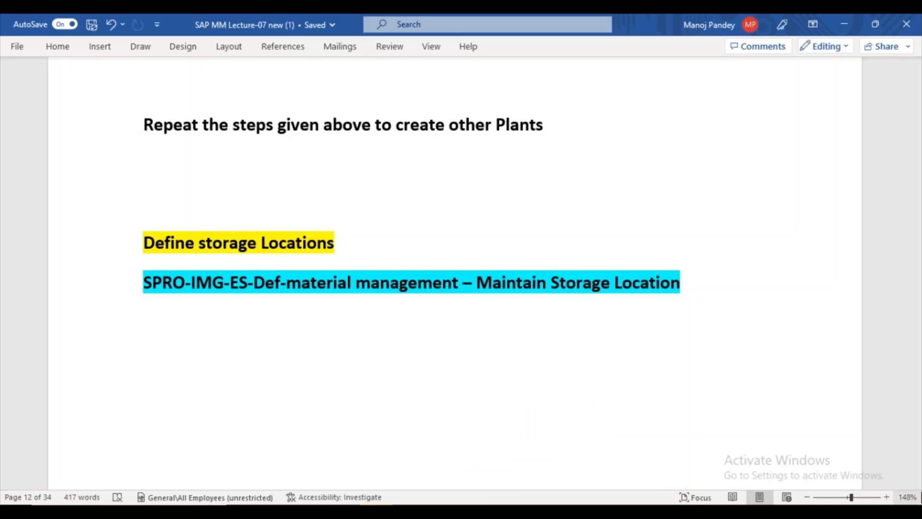
{"action": "scroll", "coordinate": [920, 487], "scroll_direction": "down", "scroll_amount": 5}
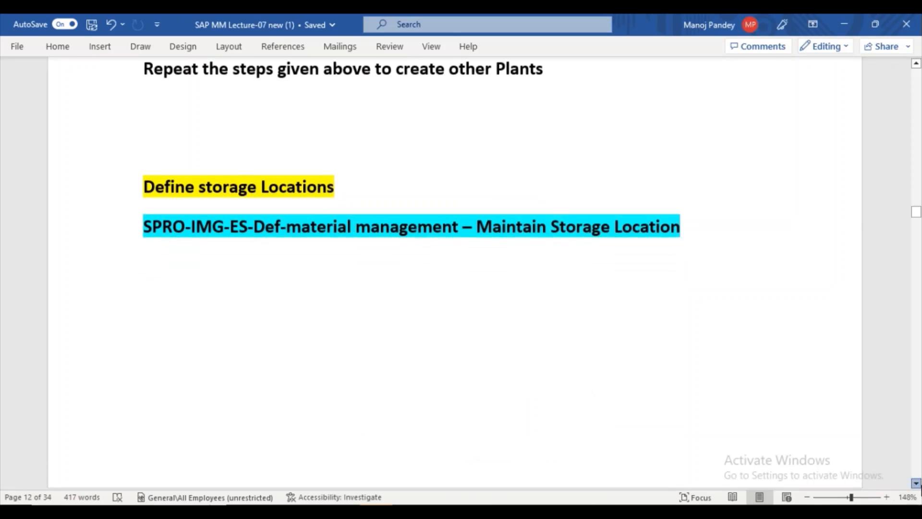
{"action": "scroll", "coordinate": [920, 487], "scroll_direction": "down", "scroll_amount": 8}
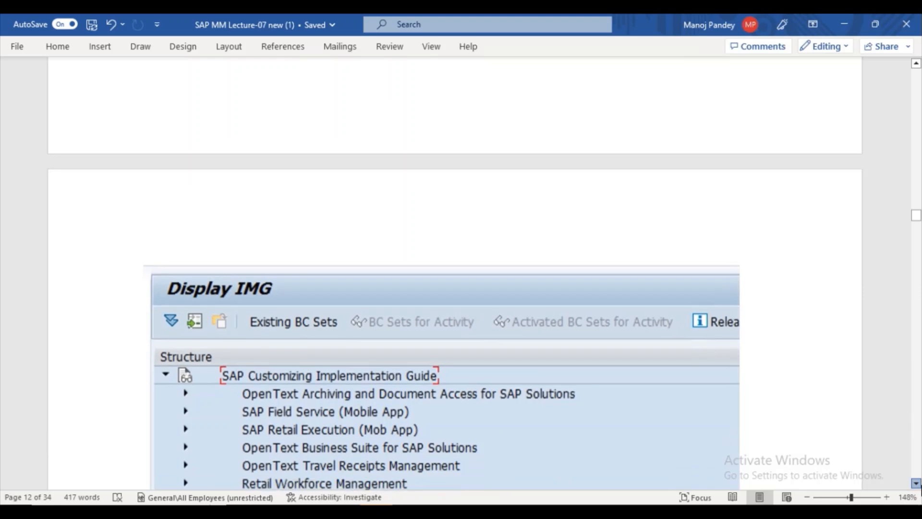
{"action": "scroll", "coordinate": [920, 486], "scroll_direction": "down", "scroll_amount": 8}
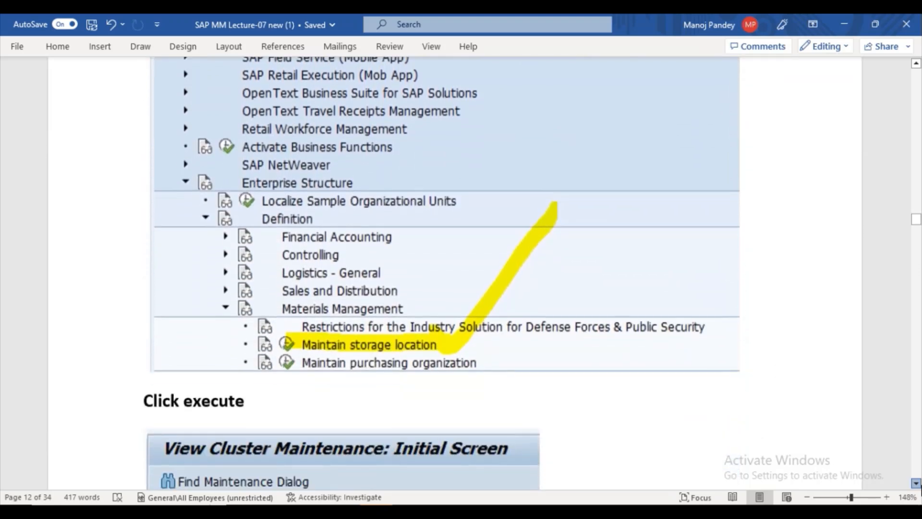
{"action": "scroll", "coordinate": [920, 487], "scroll_direction": "down", "scroll_amount": 4}
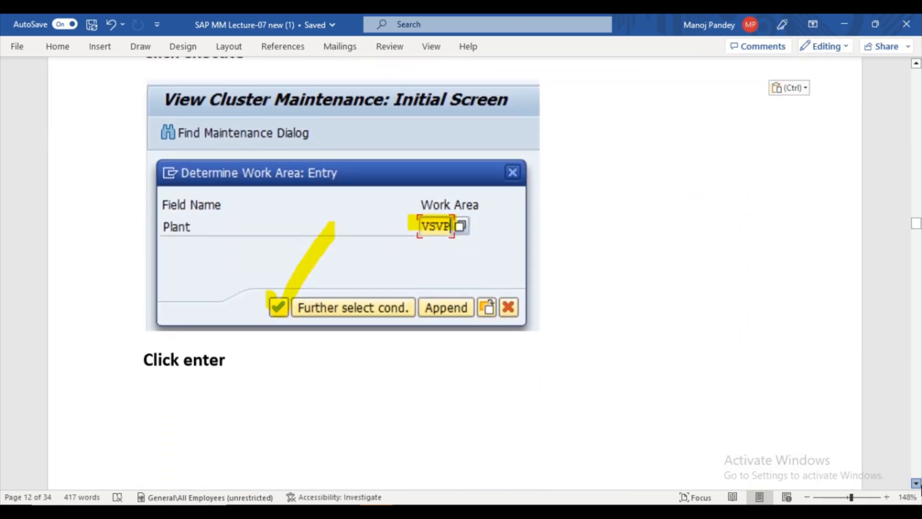
{"action": "left_click", "coordinate": [388, 257]}
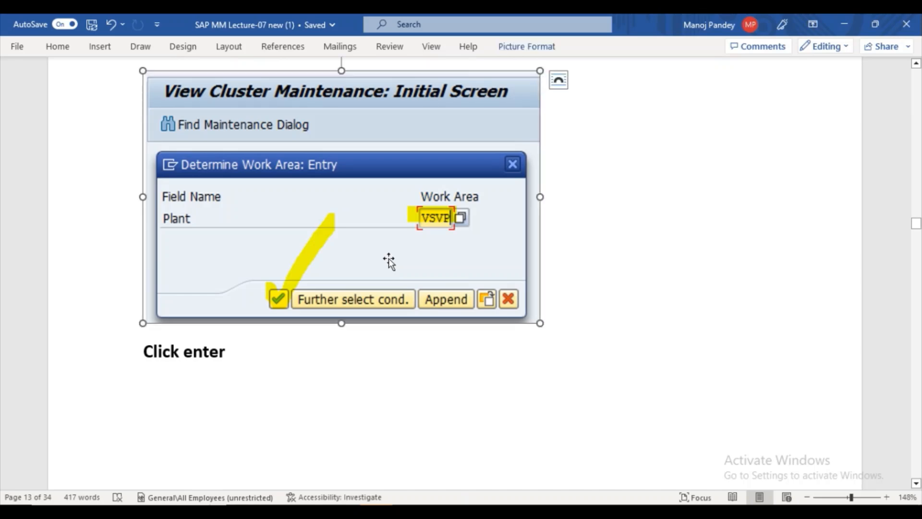
{"action": "key", "text": "Delete"}
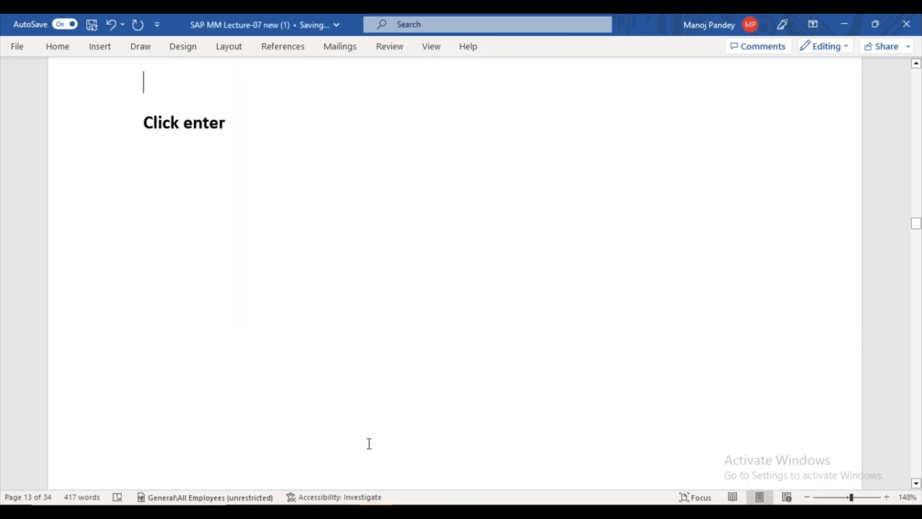
Return to SAP, close the customizing request prompt and go back to the storage locations overview of plant PPNA.
{"action": "mouse_move", "coordinate": [408, 512]}
{"action": "left_click", "coordinate": [442, 473]}
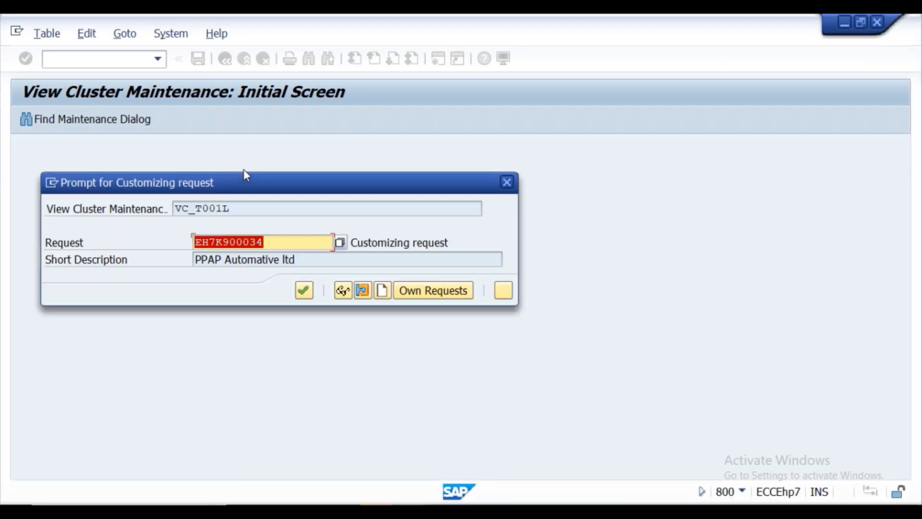
{"action": "left_click", "coordinate": [506, 182]}
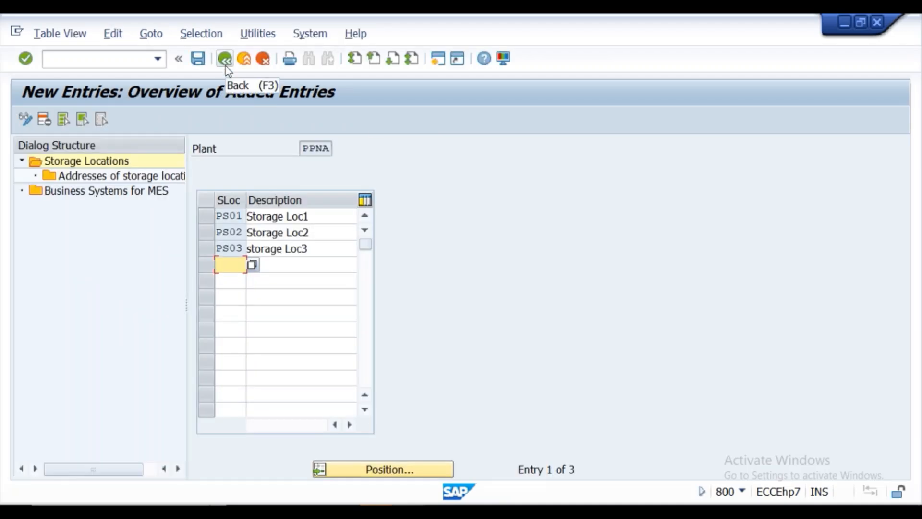
{"action": "left_click", "coordinate": [225, 60]}
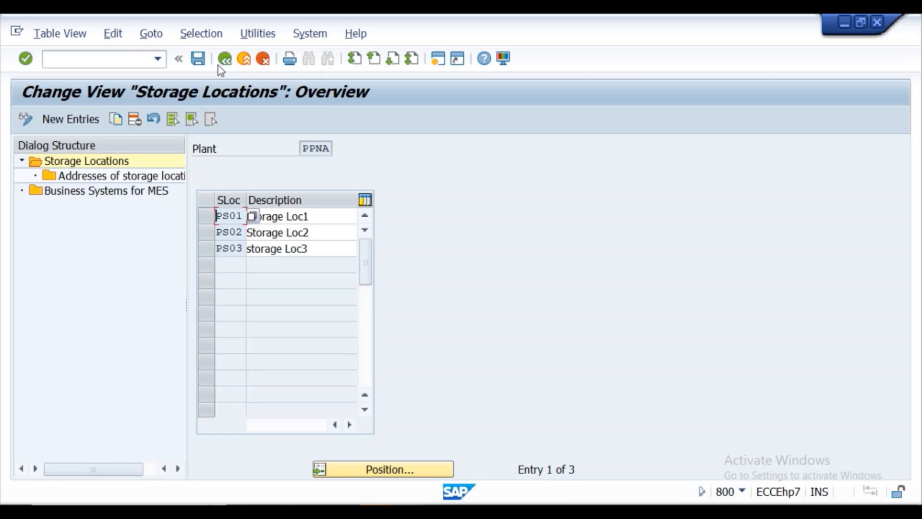
Leave the storage locations overview with the command /NSPRO and display the SAP Reference IMG.
{"action": "left_click", "coordinate": [131, 61]}
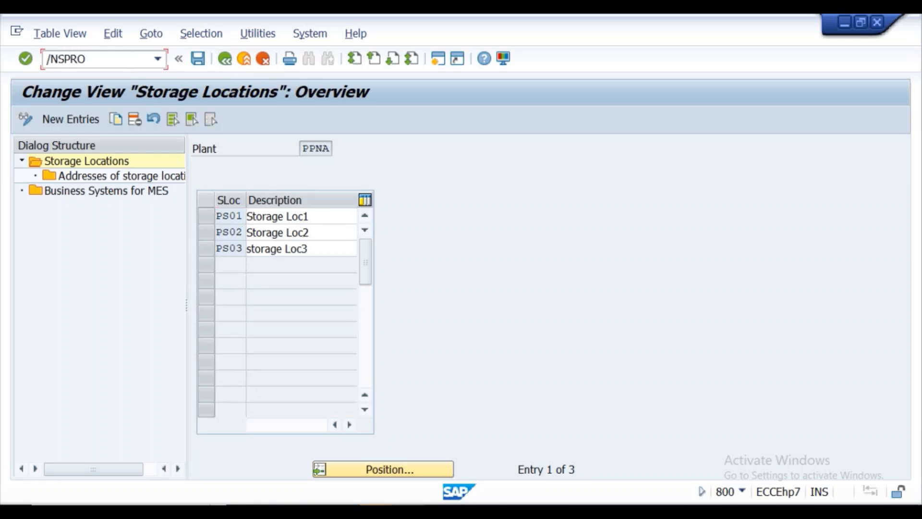
{"action": "key", "text": "Return"}
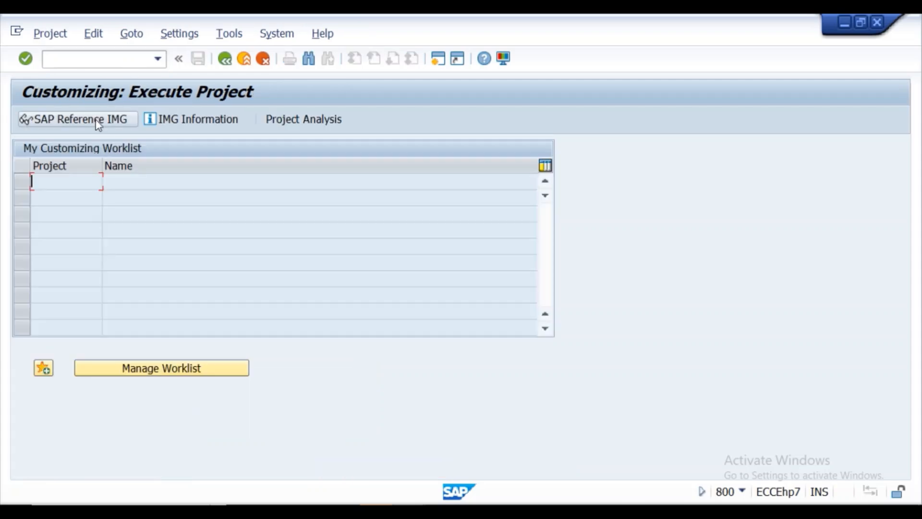
{"action": "left_click", "coordinate": [114, 125]}
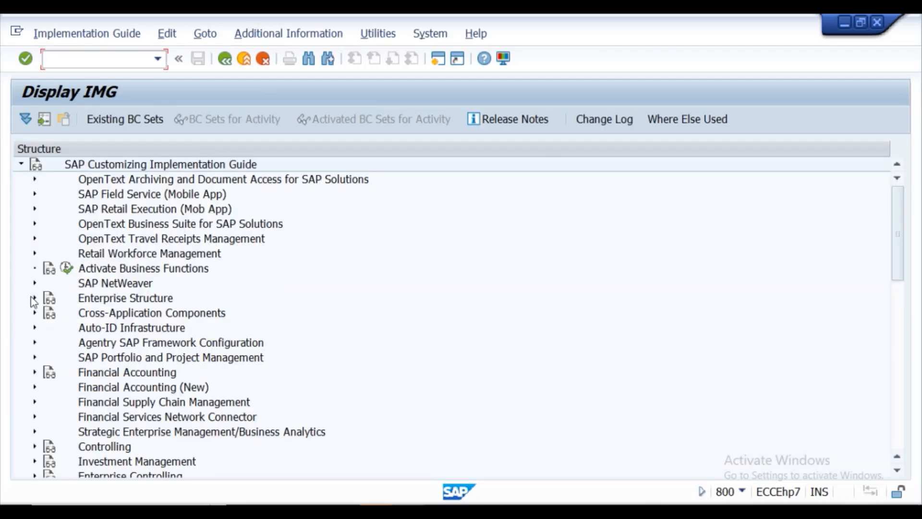
Open storage location maintenance under Enterprise Structure, Definition, Materials Management, bringing up the plant work area entry.
{"action": "left_click", "coordinate": [34, 298]}
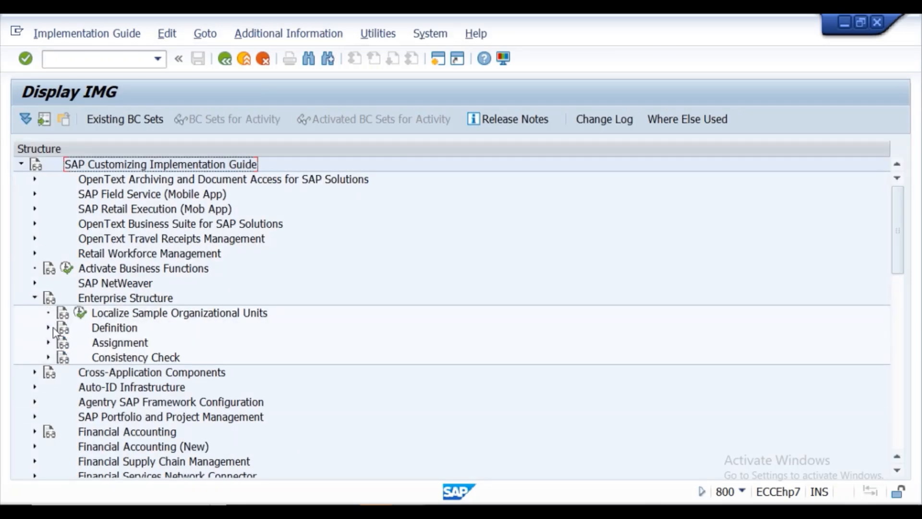
{"action": "left_click", "coordinate": [48, 328]}
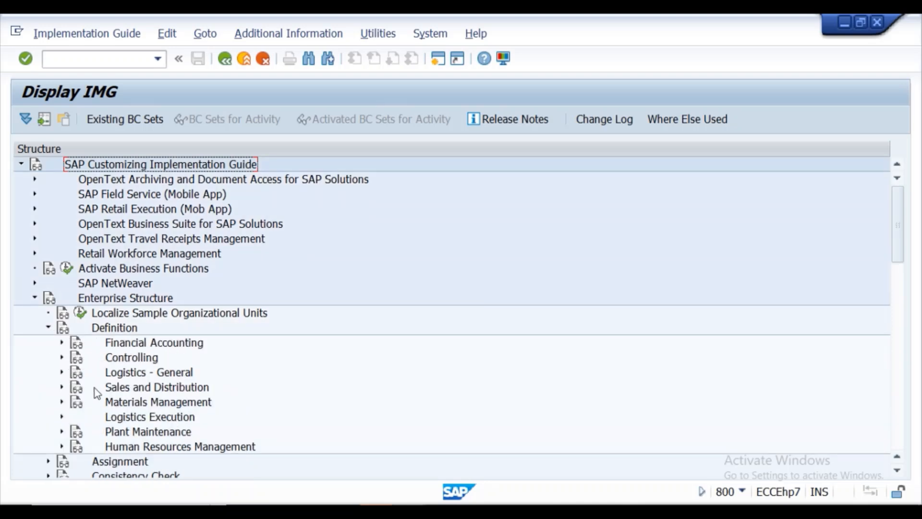
{"action": "left_click", "coordinate": [62, 402]}
{"action": "left_click", "coordinate": [112, 429]}
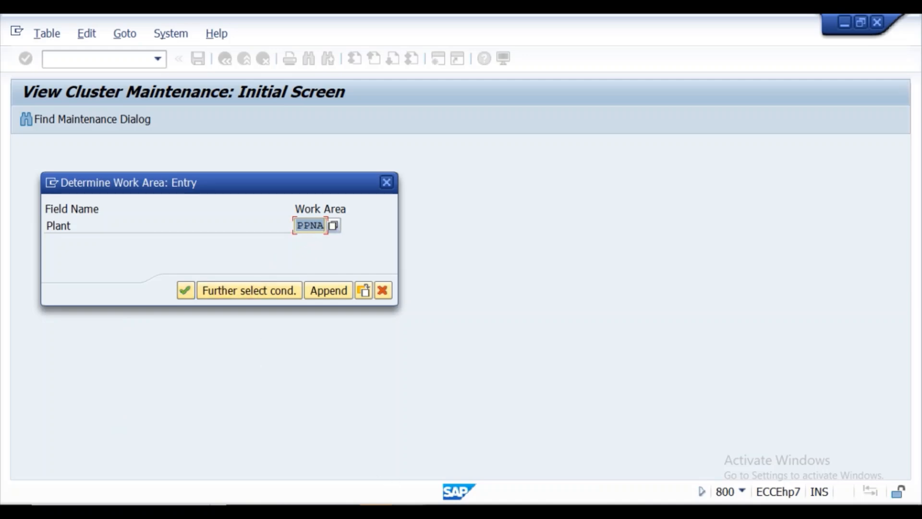
Capture the Determine Work Area: Entry dialog with Snipping Tool and highlight plant PPNA in yellow.
{"action": "left_click", "coordinate": [408, 512]}
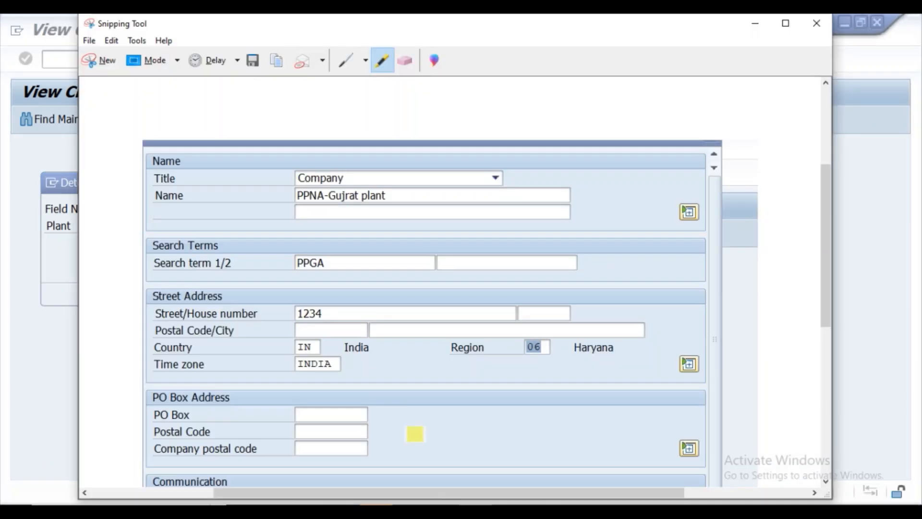
{"action": "left_click", "coordinate": [106, 61]}
{"action": "mouse_move", "coordinate": [38, 152]}
{"action": "left_mouse_down"}
{"action": "mouse_move", "coordinate": [76, 205]}
{"action": "mouse_move", "coordinate": [404, 355]}
{"action": "mouse_move", "coordinate": [429, 349]}
{"action": "mouse_move", "coordinate": [437, 325]}
{"action": "left_mouse_up"}
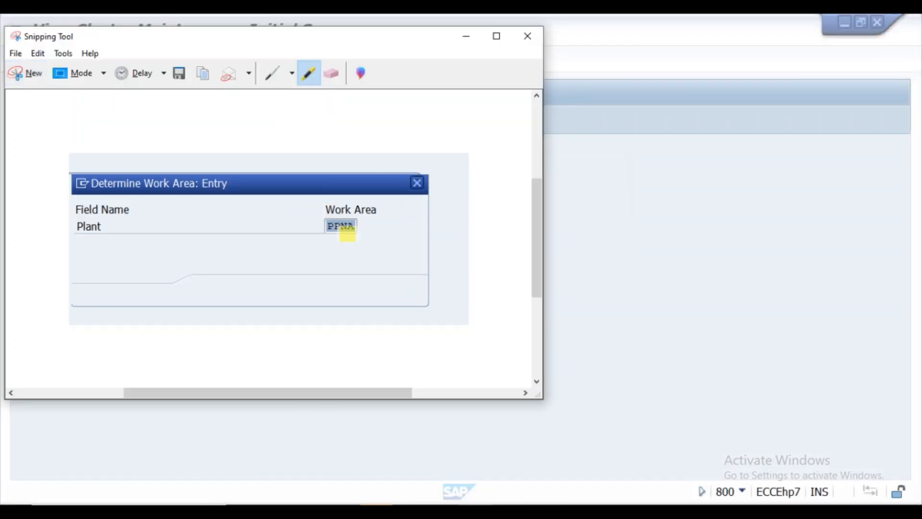
{"action": "left_click", "coordinate": [333, 230]}
{"action": "left_click_drag", "start_coordinate": [333, 229], "coordinate": [358, 229]}
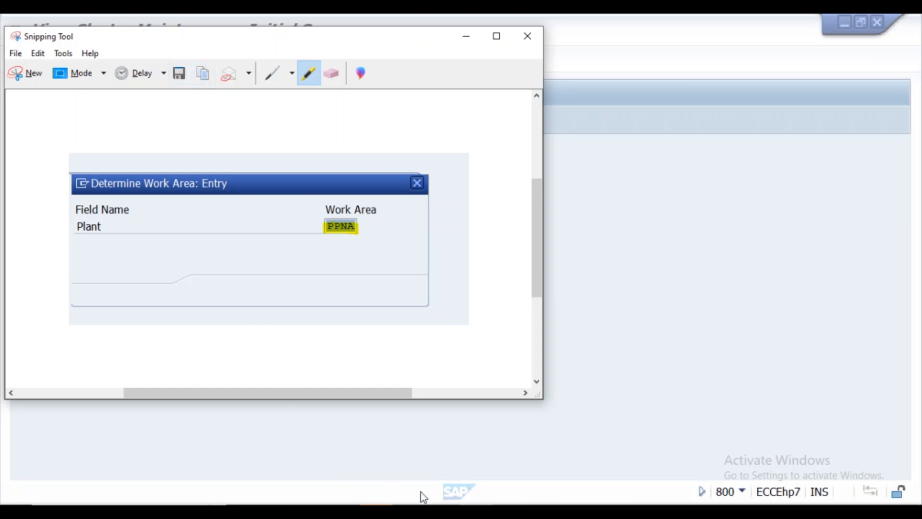
Switch to the Word document SAP MM Lecture-07 new (1) and paste the work area snip above "Click enter".
{"action": "mouse_move", "coordinate": [416, 473]}
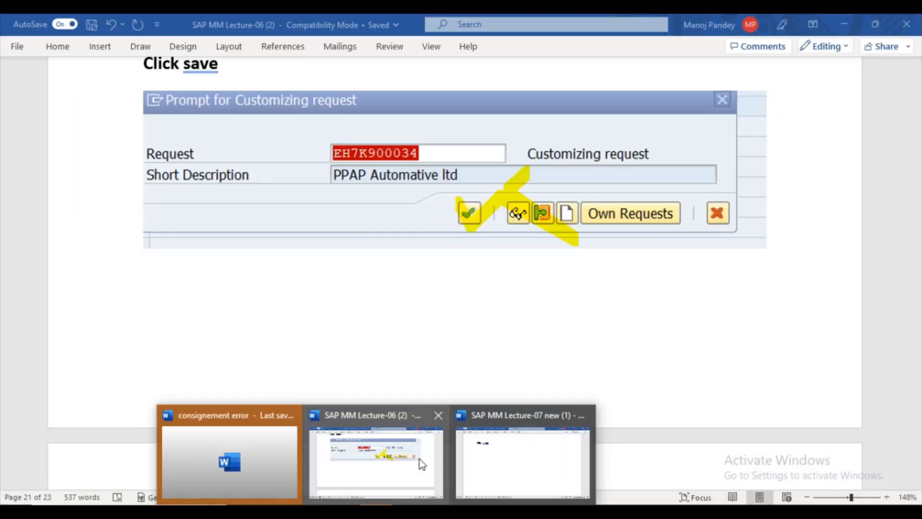
{"action": "left_click", "coordinate": [489, 454]}
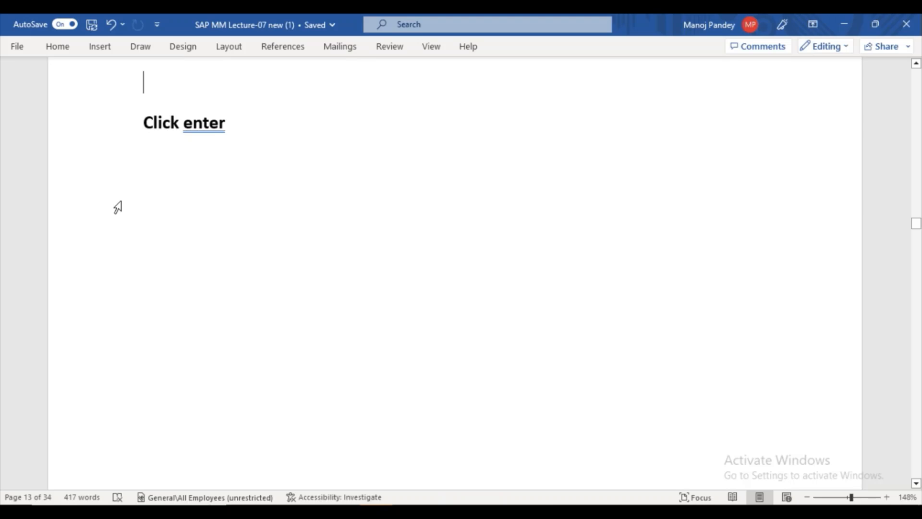
{"action": "key", "text": "ctrl+v"}
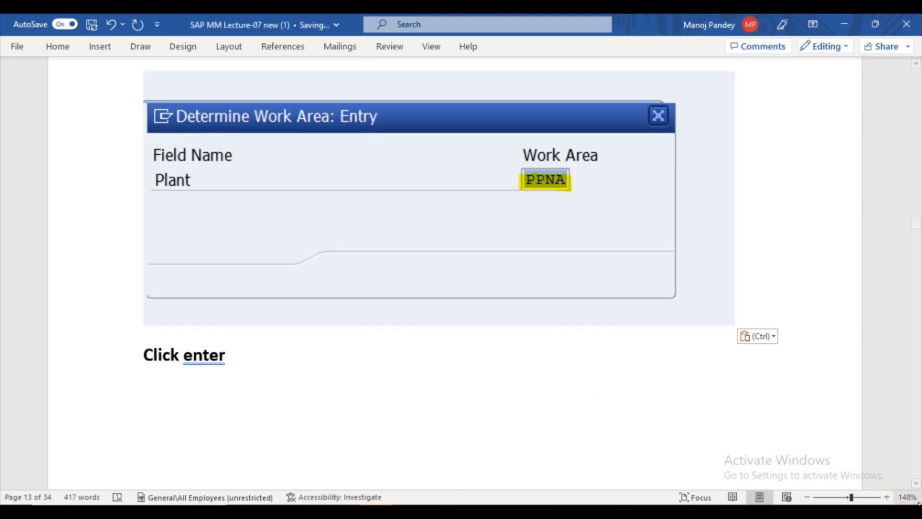
Delete the storage locations overview picture for plant VSVP above "Click select all".
{"action": "left_click", "coordinate": [916, 483]}
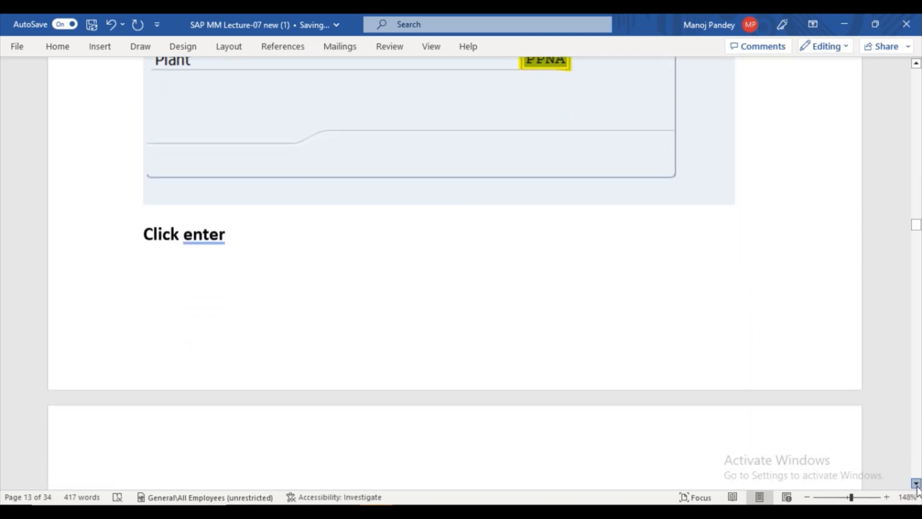
{"action": "scroll", "coordinate": [916, 483], "scroll_direction": "down", "scroll_amount": 5}
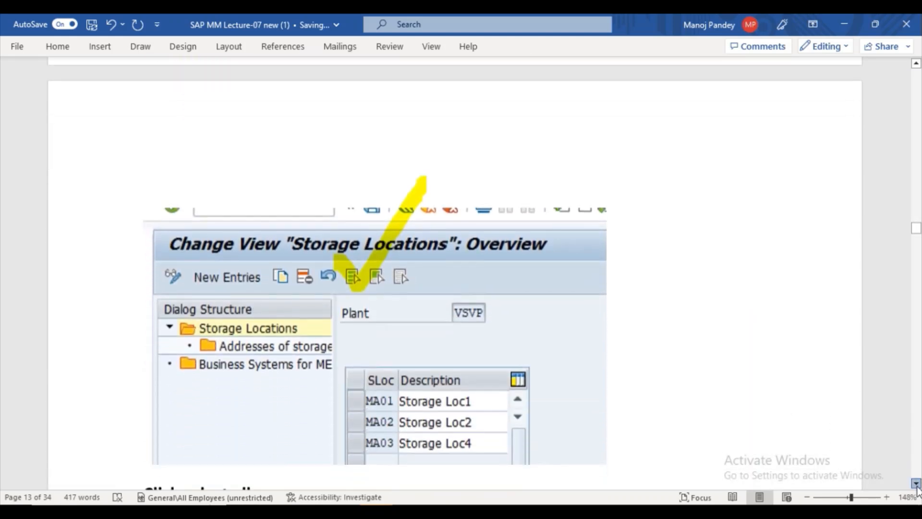
{"action": "scroll", "coordinate": [916, 483], "scroll_direction": "down", "scroll_amount": 2}
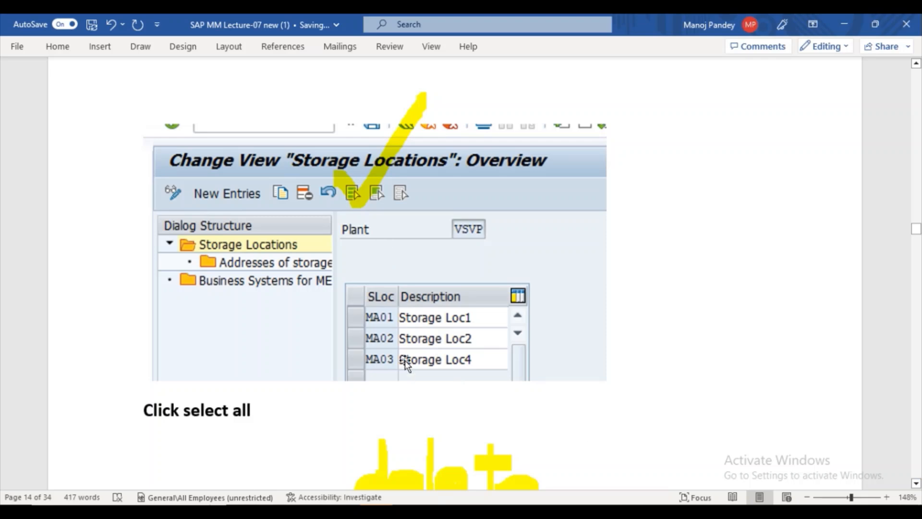
{"action": "left_click", "coordinate": [409, 286]}
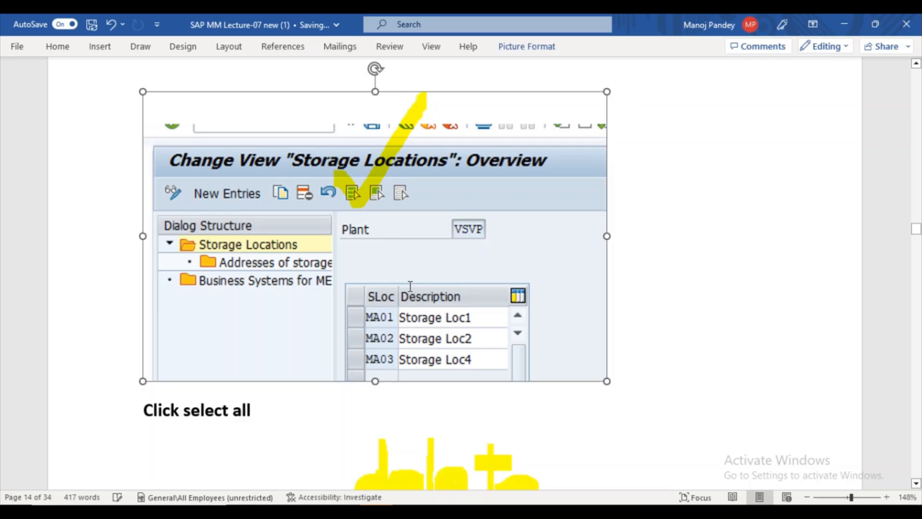
{"action": "key", "text": "ctrl+z"}
{"action": "key", "text": "BackSpace"}
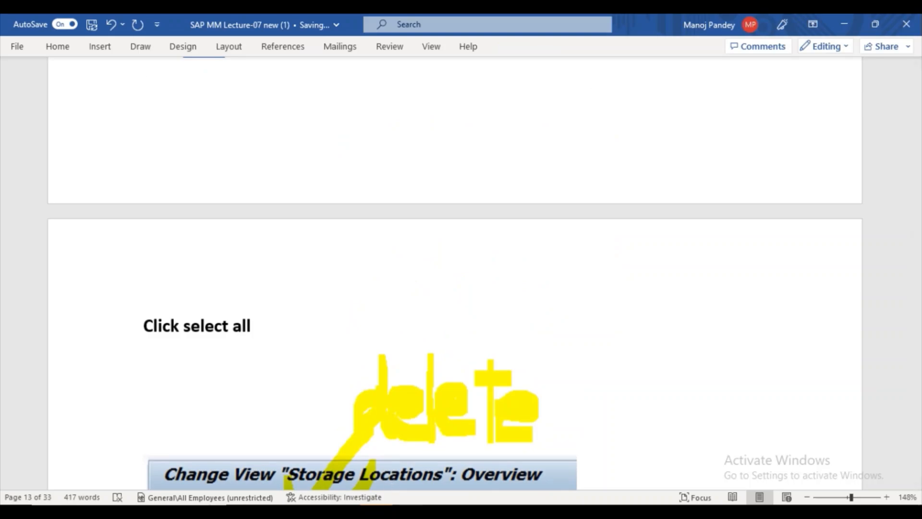
Return to SAP, confirm work area PPNA and select all storage location entries of the plant.
{"action": "mouse_move", "coordinate": [423, 497]}
{"action": "left_click", "coordinate": [450, 463]}
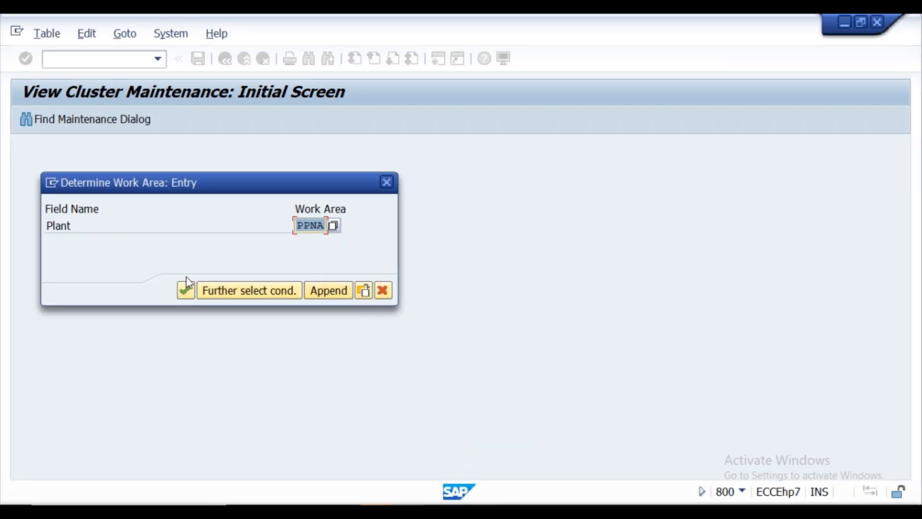
{"action": "left_click", "coordinate": [187, 290]}
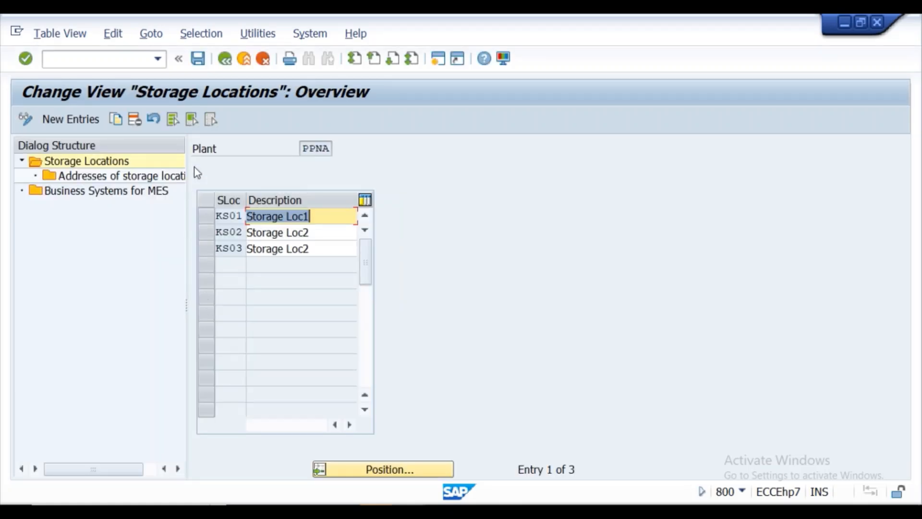
{"action": "left_click", "coordinate": [178, 120]}
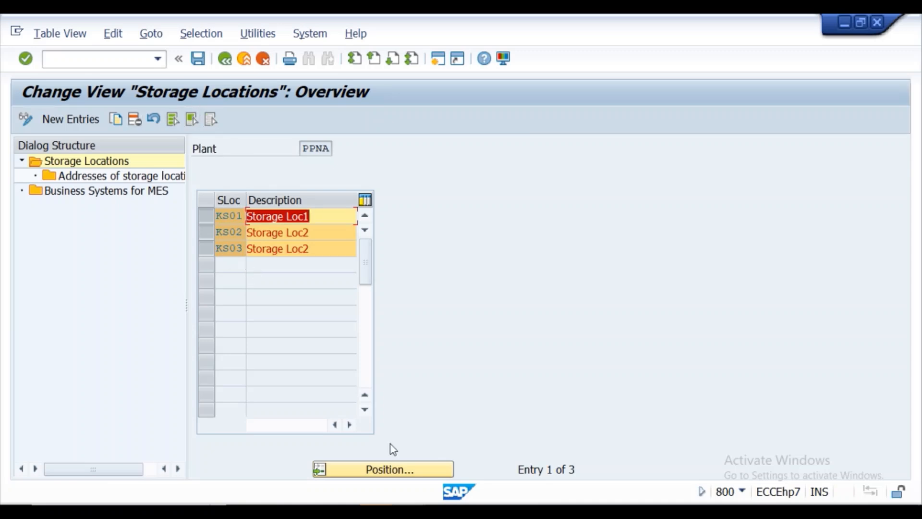
Snip the PPNA storage locations overview, highlight its select-all and delete functions, and paste it above "Click select all" in the Lecture-07 Word document.
{"action": "left_click", "coordinate": [474, 511]}
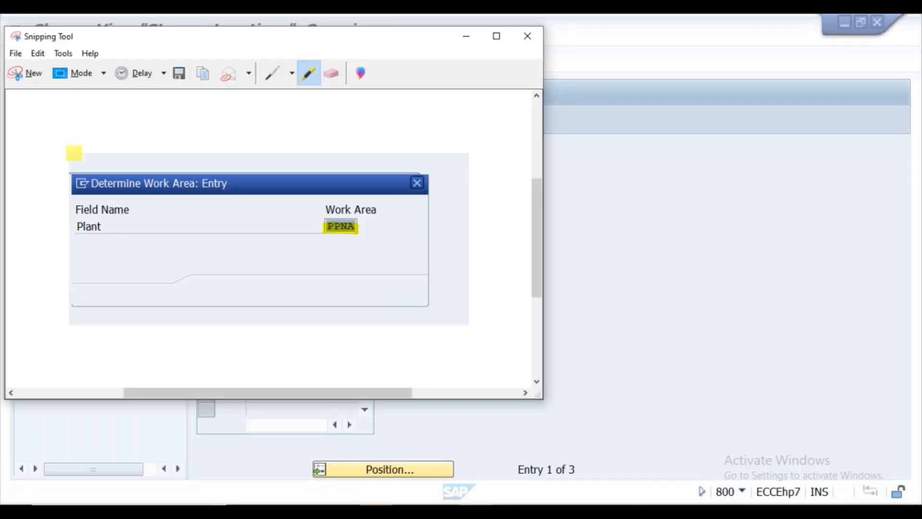
{"action": "left_click", "coordinate": [27, 73]}
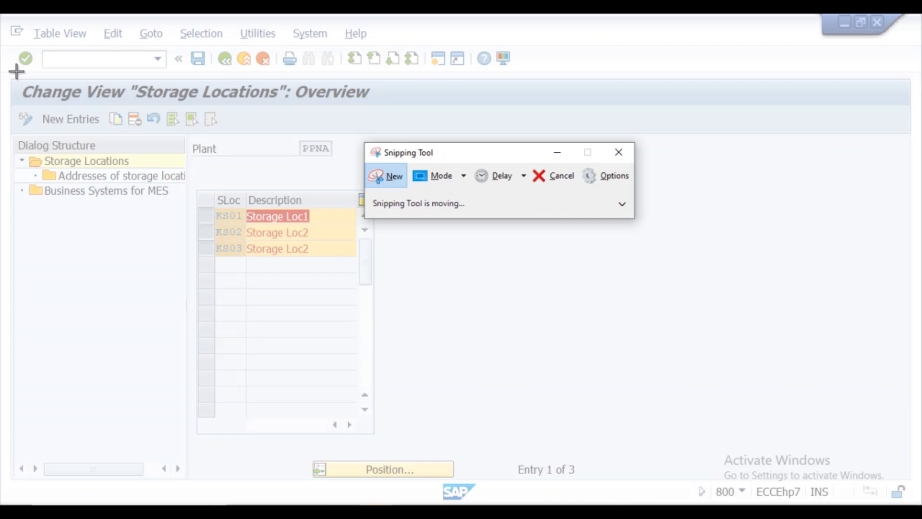
{"action": "mouse_move", "coordinate": [18, 73]}
{"action": "left_mouse_down"}
{"action": "mouse_move", "coordinate": [319, 280]}
{"action": "mouse_move", "coordinate": [393, 313]}
{"action": "left_mouse_up"}
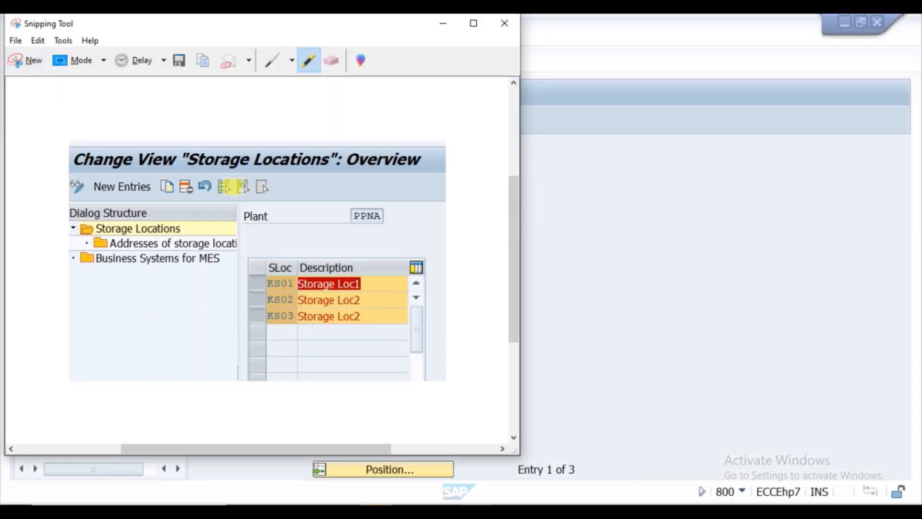
{"action": "left_click_drag", "start_coordinate": [232, 191], "coordinate": [249, 167]}
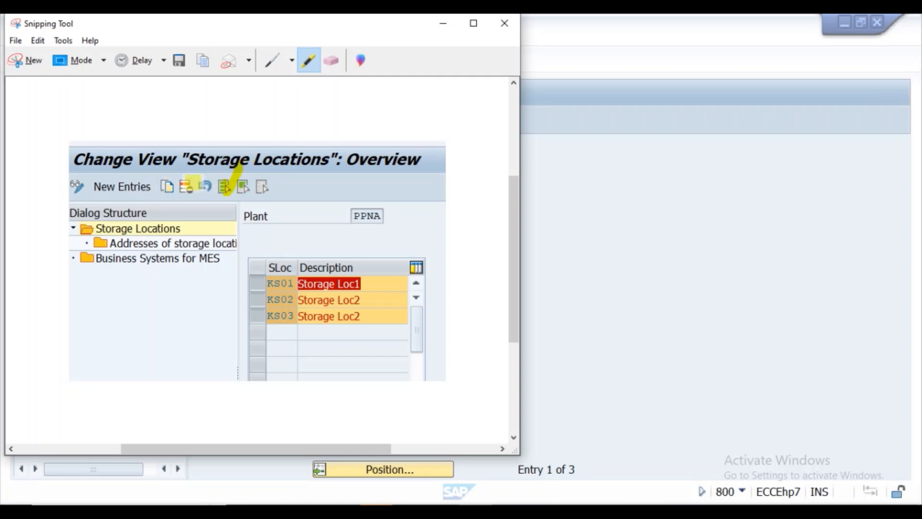
{"action": "left_click_drag", "start_coordinate": [187, 190], "coordinate": [238, 112]}
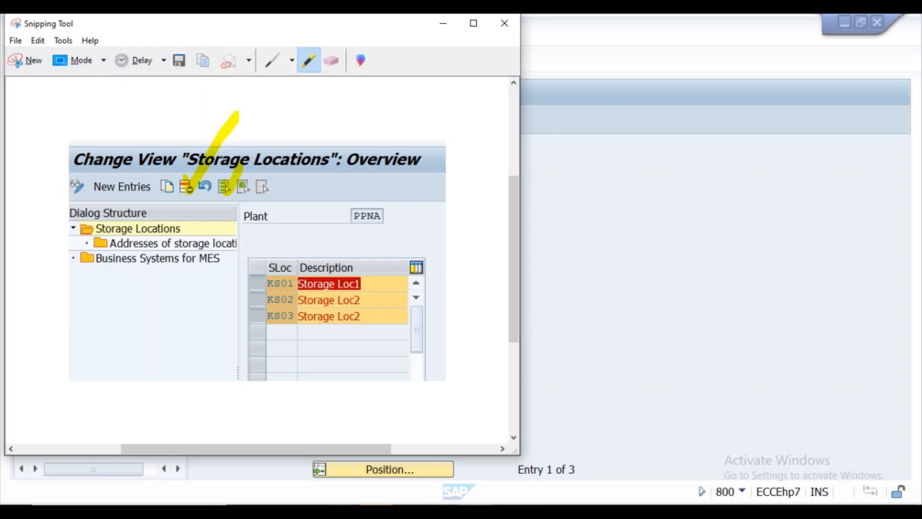
{"action": "left_click", "coordinate": [485, 456]}
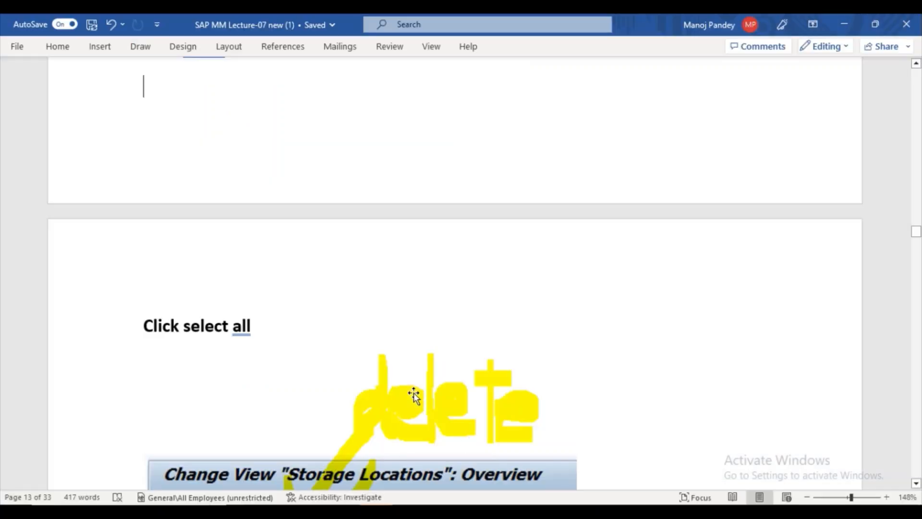
{"action": "key", "text": "ctrl+v"}
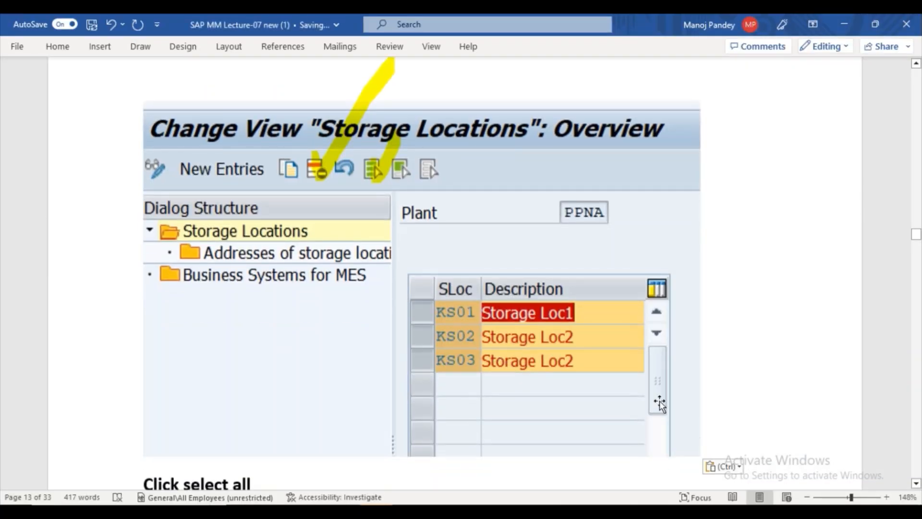
Delete the marked-up VSVP storage locations picture above "Click select all and click delete button".
{"action": "left_click", "coordinate": [916, 484]}
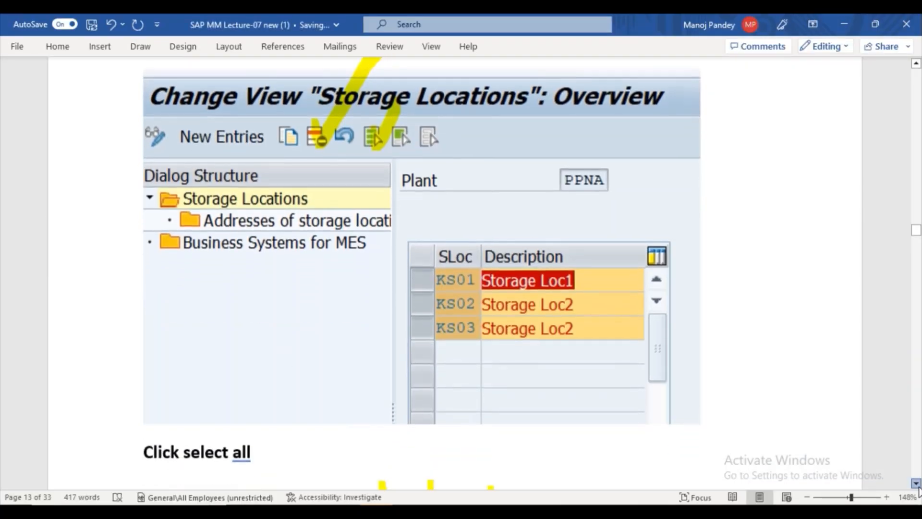
{"action": "left_click", "coordinate": [917, 486]}
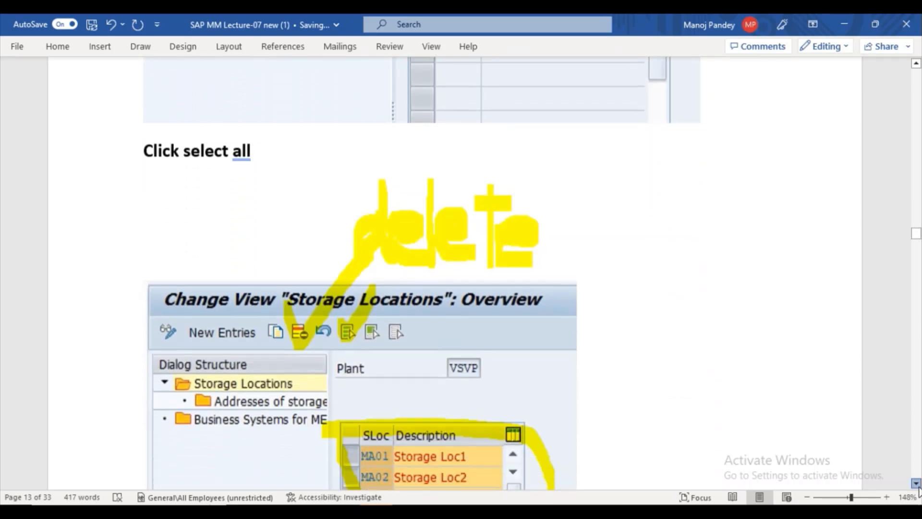
{"action": "left_click", "coordinate": [918, 486]}
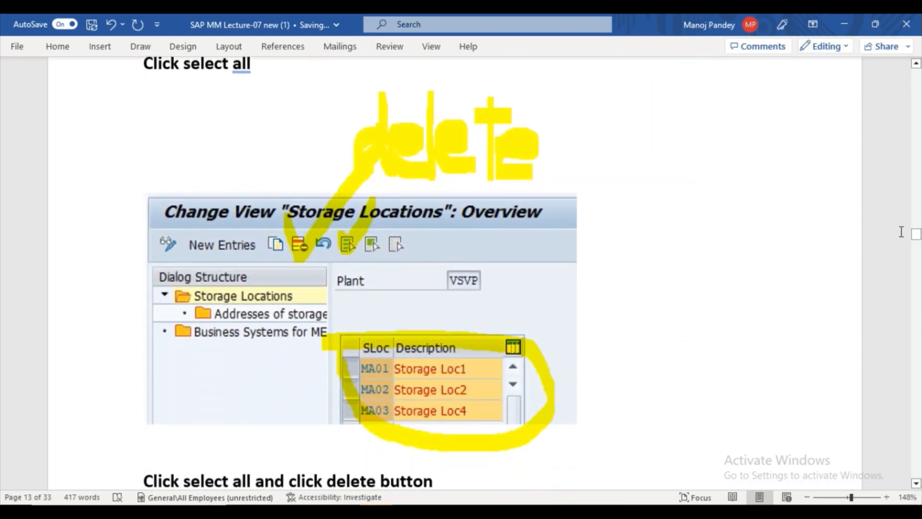
{"action": "left_click_drag", "start_coordinate": [917, 240], "coordinate": [918, 240]}
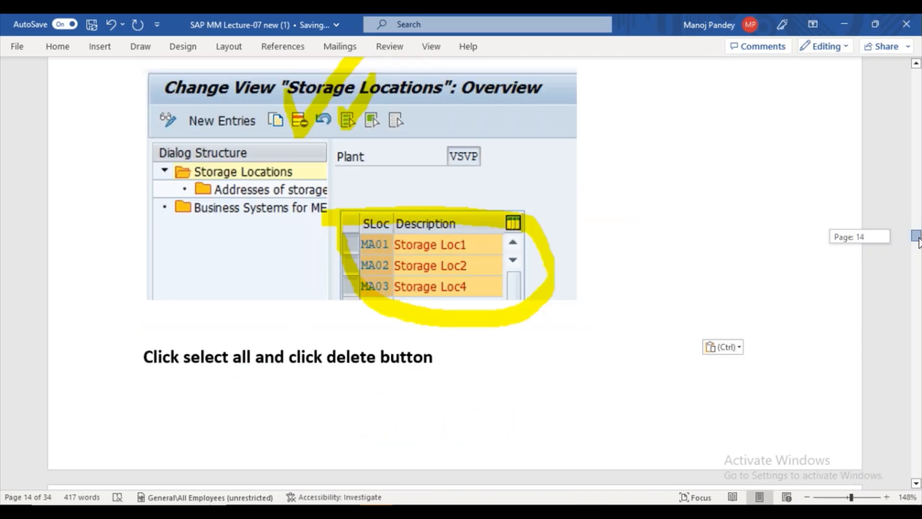
{"action": "left_click", "coordinate": [422, 245]}
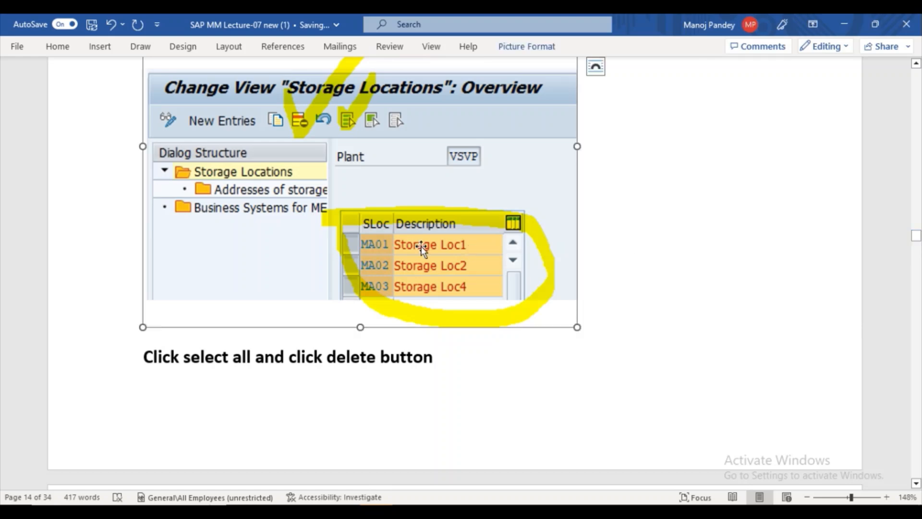
{"action": "key", "text": "Delete"}
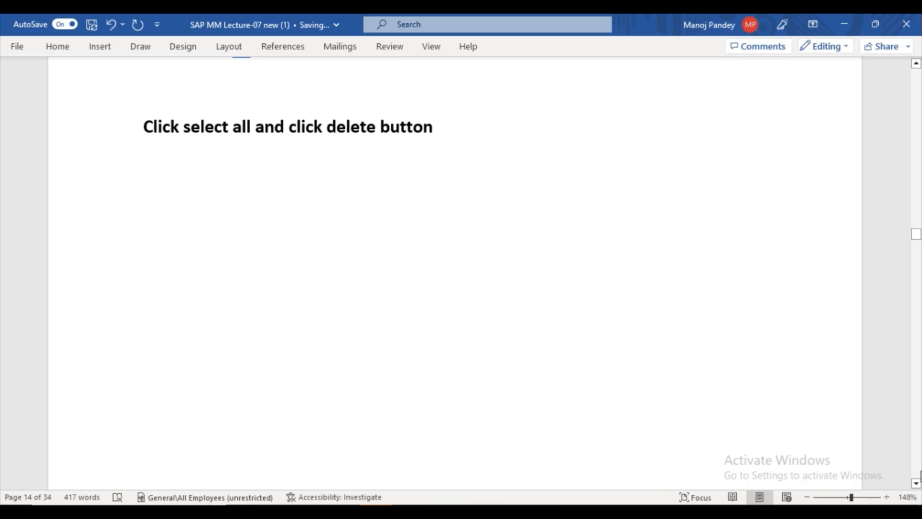
Delete the VSVP picture showing the deleted entries message above the following "Click enter".
{"action": "left_click", "coordinate": [915, 483]}
{"action": "left_click_drag", "start_coordinate": [916, 483], "coordinate": [916, 484]}
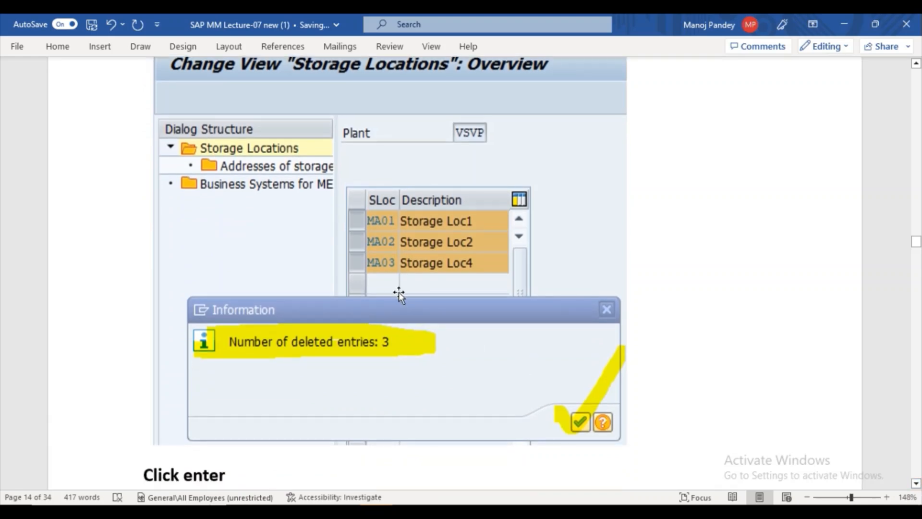
{"action": "left_click", "coordinate": [400, 257]}
{"action": "key", "text": "Delete"}
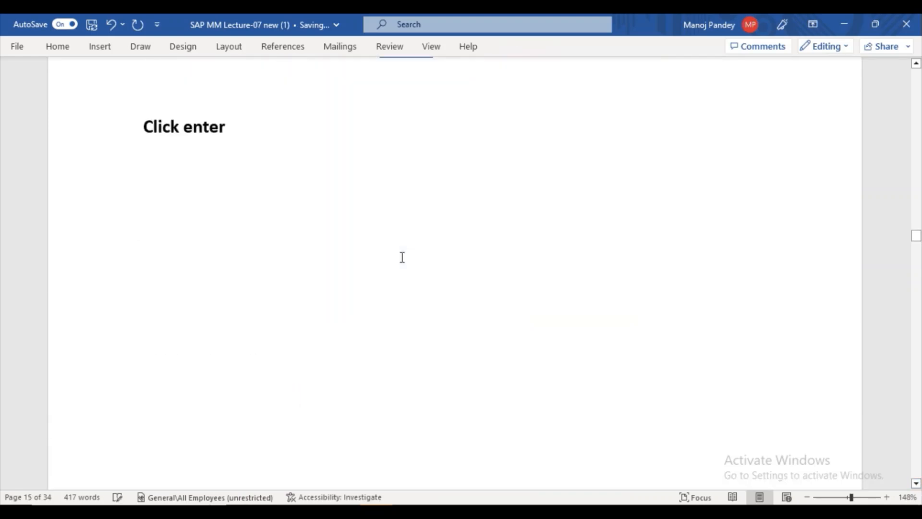
Return to SAP and delete the selected storage locations KS01, KS02 and KS03 of plant PPNA.
{"action": "mouse_move", "coordinate": [453, 488]}
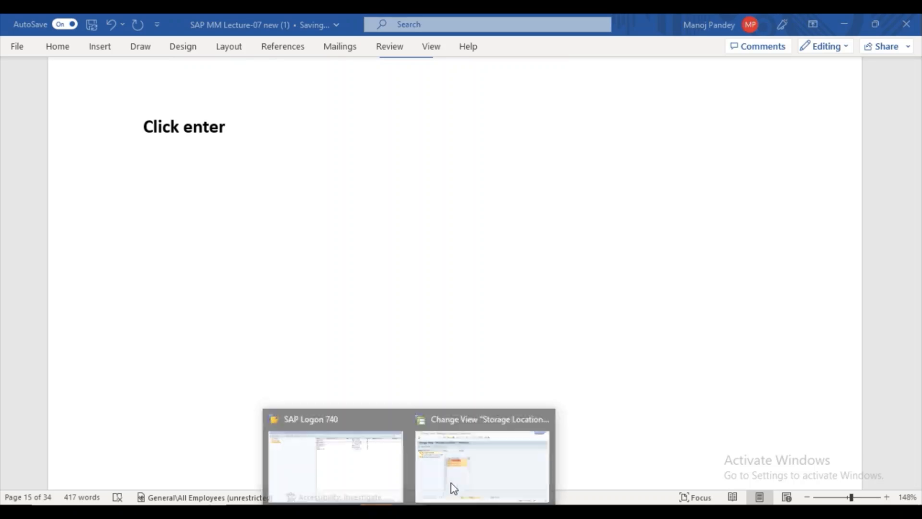
{"action": "left_click", "coordinate": [467, 463]}
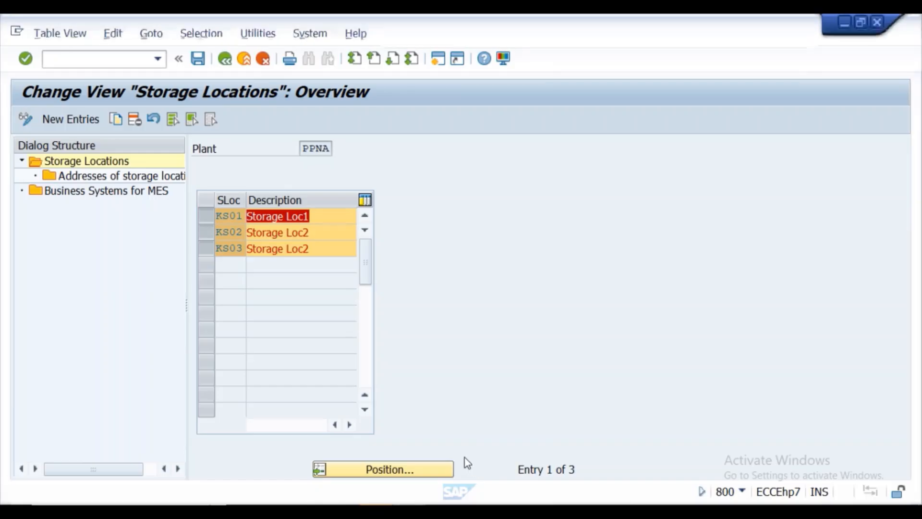
{"action": "left_click", "coordinate": [139, 119]}
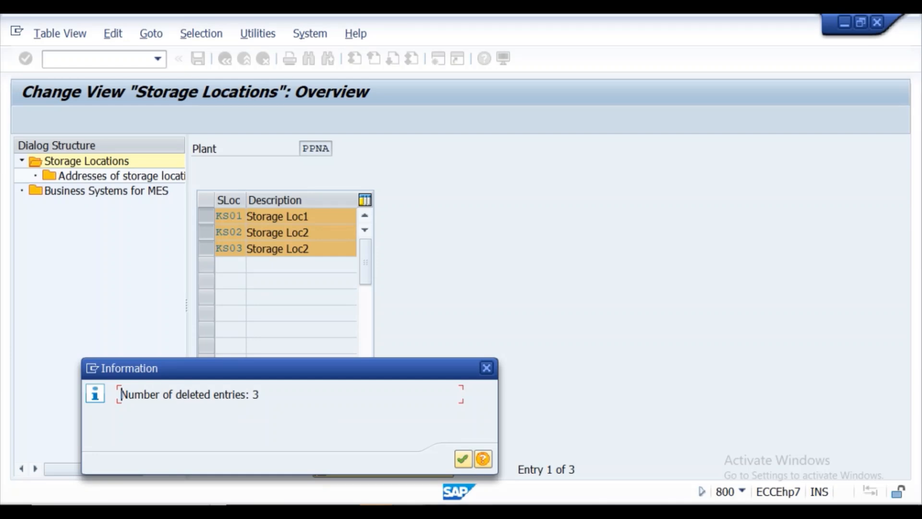
Snip the Information message about deleted entries, highlight its confirmation check mark, and paste it above "Click enter" in the Lecture-07 Word document.
{"action": "key", "text": "alt+Tab"}
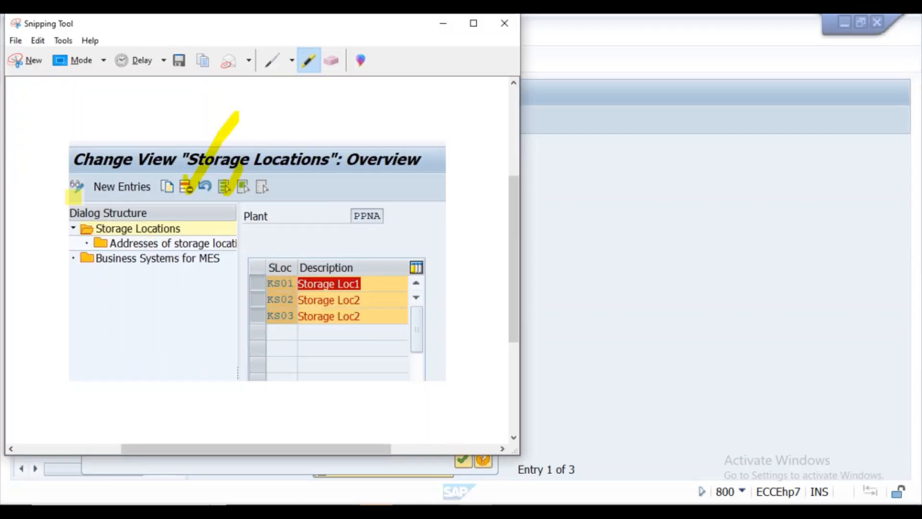
{"action": "left_click", "coordinate": [34, 61]}
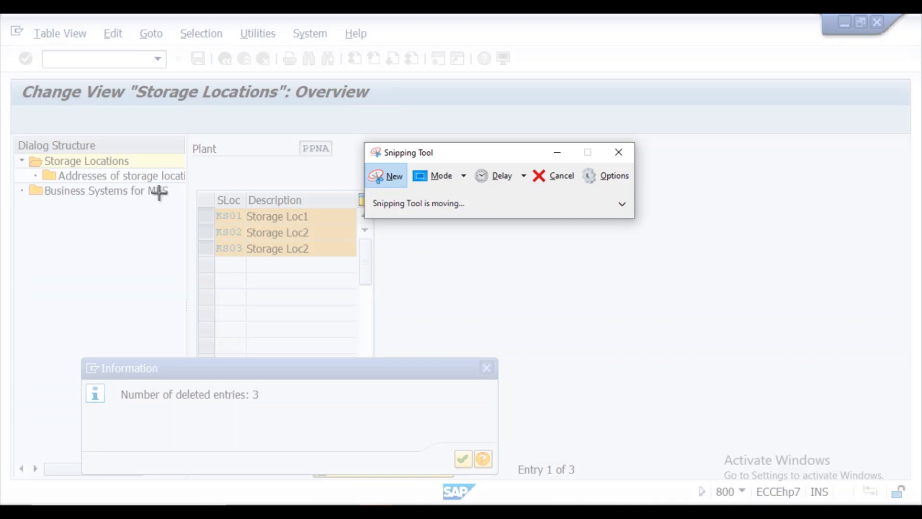
{"action": "left_click_drag", "start_coordinate": [75, 360], "coordinate": [532, 473]}
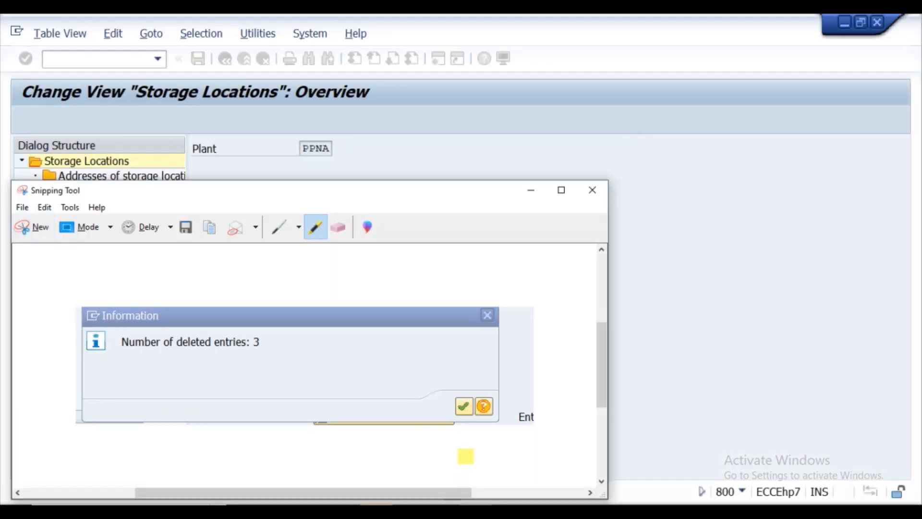
{"action": "left_click_drag", "start_coordinate": [447, 399], "coordinate": [495, 361]}
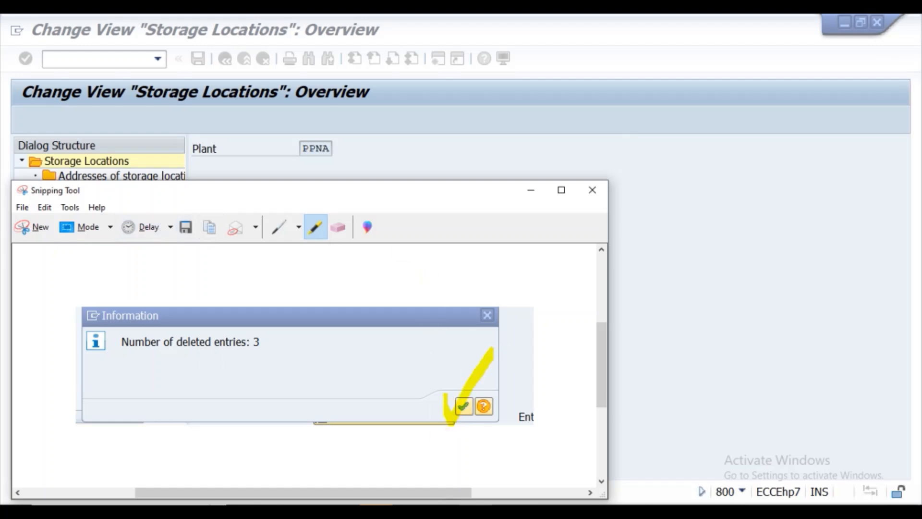
{"action": "mouse_move", "coordinate": [422, 460]}
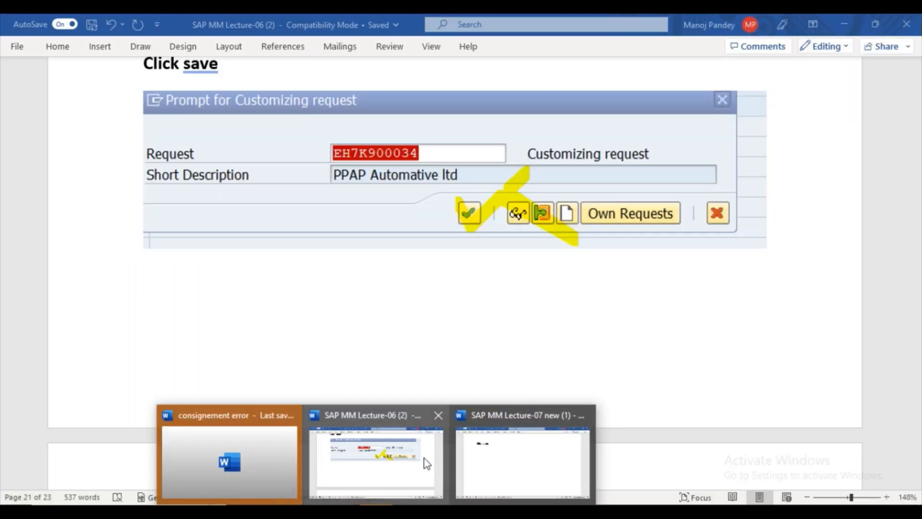
{"action": "left_click", "coordinate": [491, 457]}
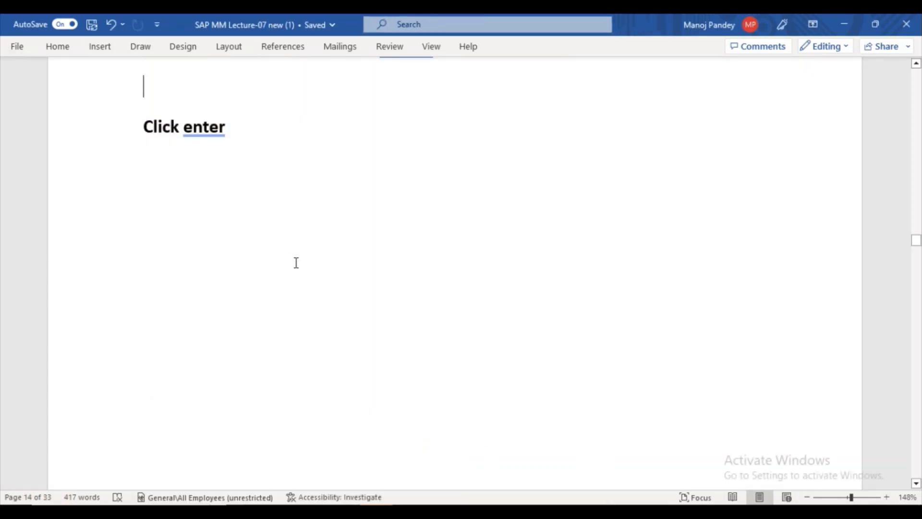
{"action": "key", "text": "ctrl+v"}
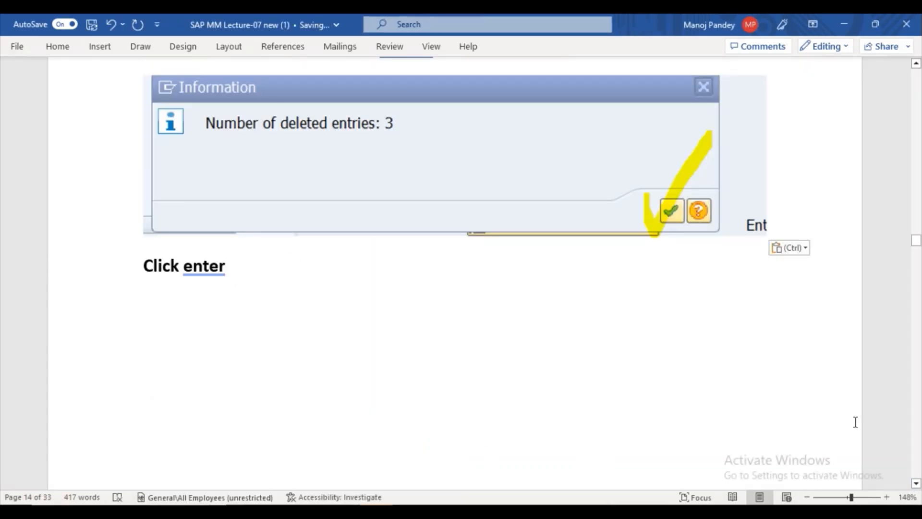
Delete the marked-up VSVP picture of the added entries above "Click enter and save".
{"action": "scroll", "coordinate": [915, 488], "scroll_direction": "down", "scroll_amount": 3}
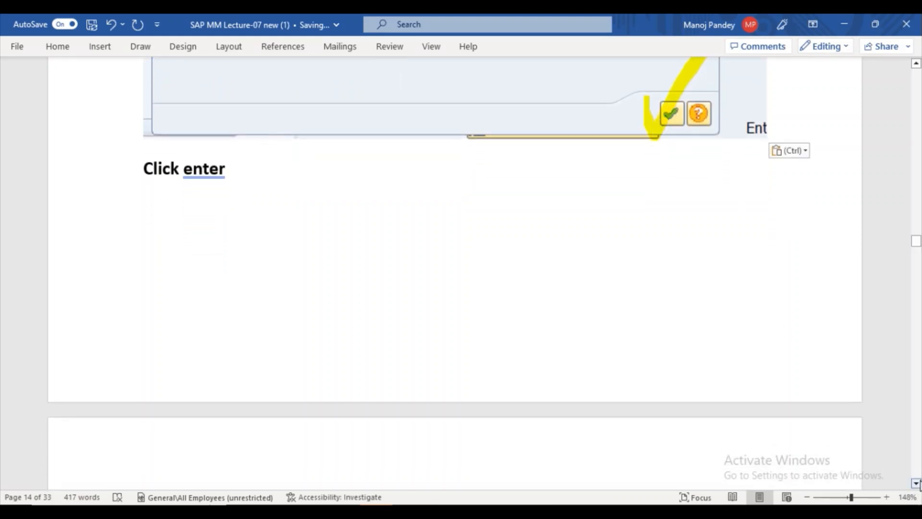
{"action": "left_click", "coordinate": [916, 483]}
{"action": "scroll", "coordinate": [916, 483], "scroll_direction": "down", "scroll_amount": 6}
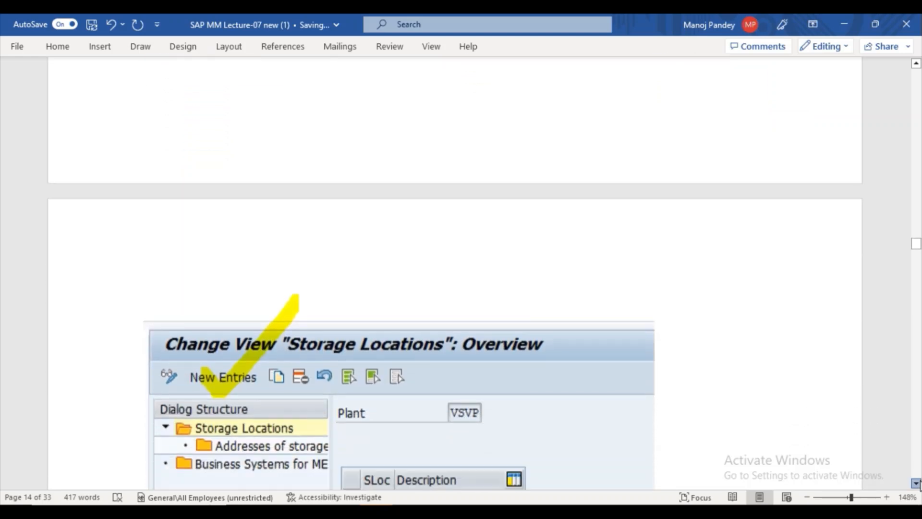
{"action": "scroll", "coordinate": [916, 483], "scroll_direction": "down", "scroll_amount": 3}
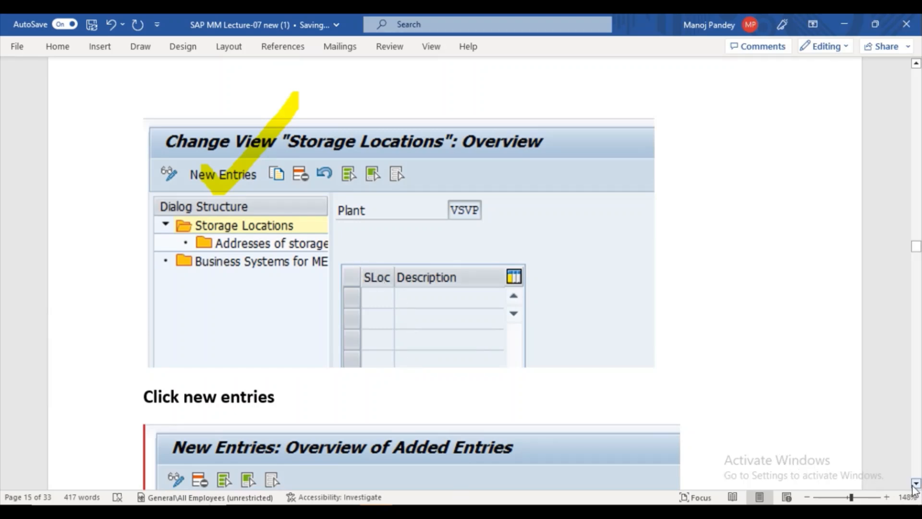
{"action": "scroll", "coordinate": [914, 489], "scroll_direction": "down", "scroll_amount": 3}
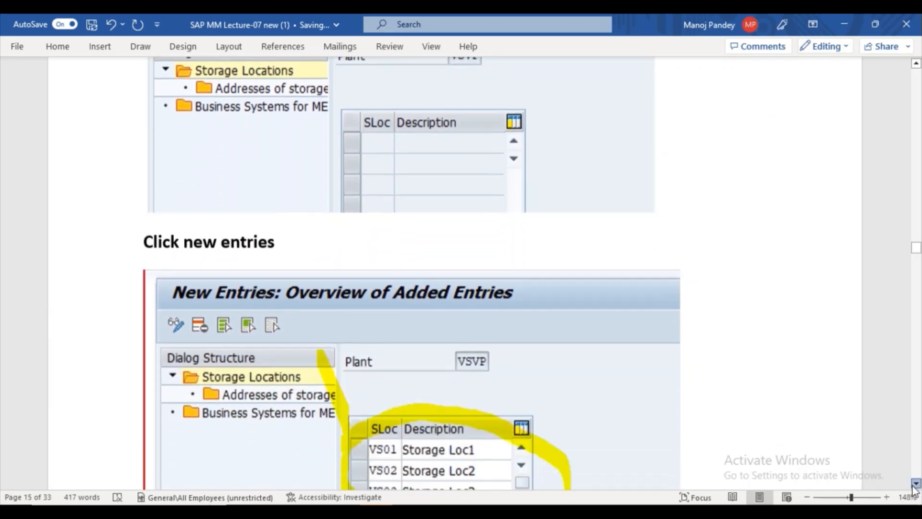
{"action": "scroll", "coordinate": [915, 489], "scroll_direction": "down", "scroll_amount": 4}
{"action": "left_click", "coordinate": [364, 254]}
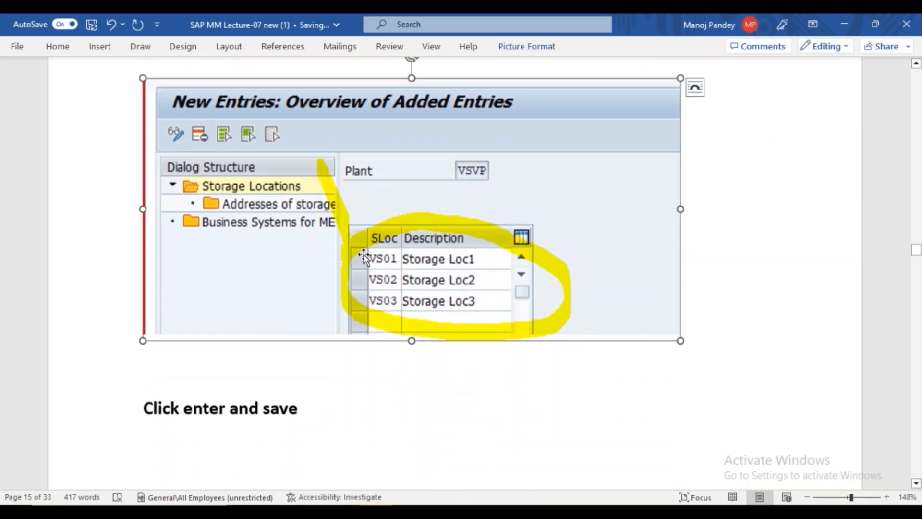
{"action": "scroll", "coordinate": [364, 254], "scroll_direction": "down", "scroll_amount": 5}
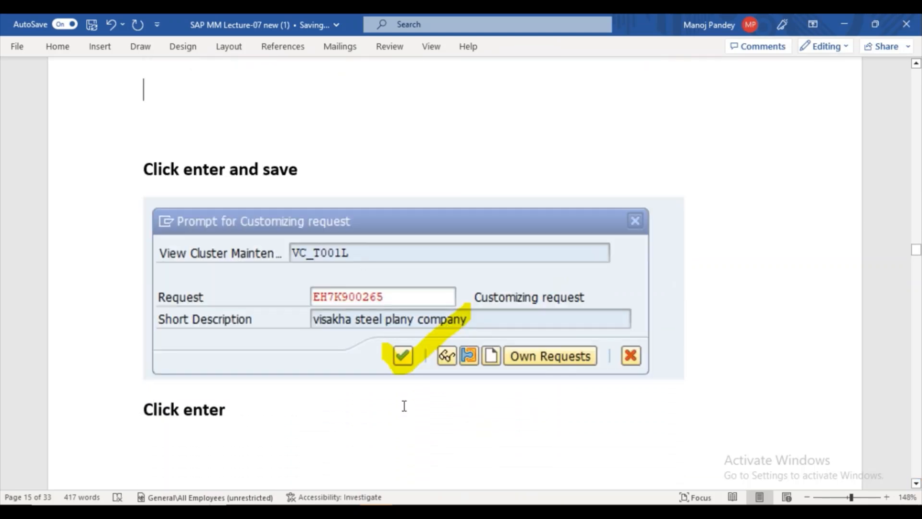
Return to SAP, acknowledge the deletion message, and add new storage location PS01 with description Storage Loc1 for plant PPNA.
{"action": "left_click", "coordinate": [486, 457]}
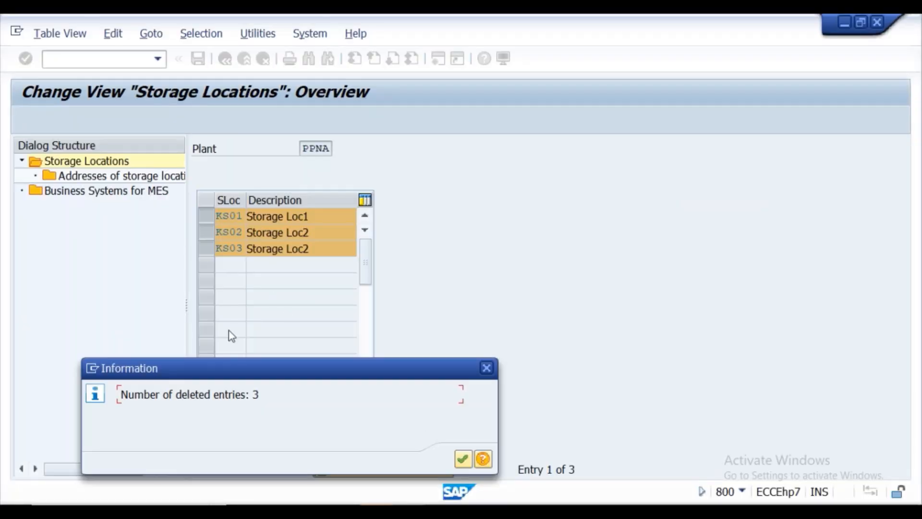
{"action": "left_click", "coordinate": [463, 459]}
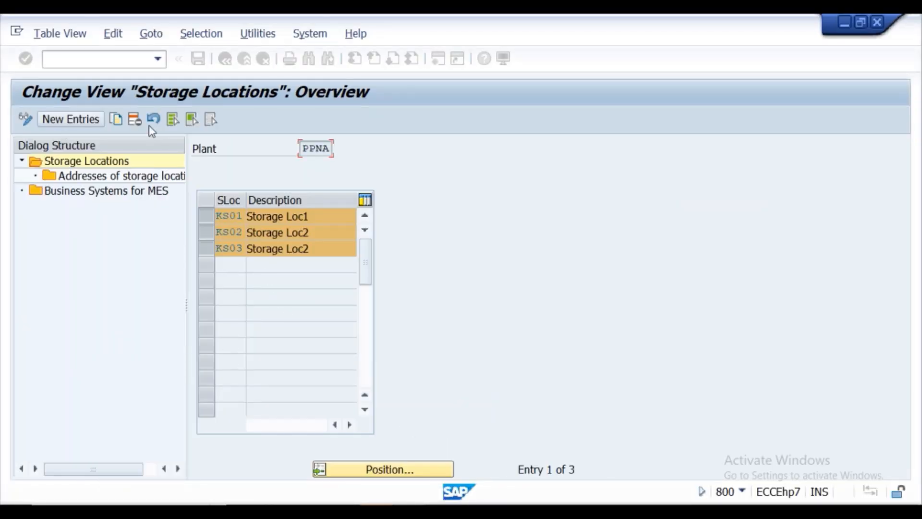
{"action": "left_click", "coordinate": [65, 120]}
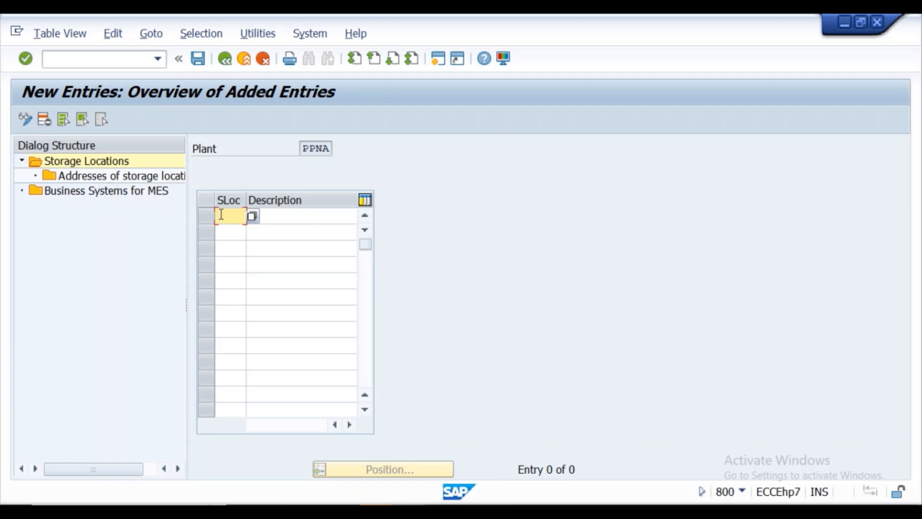
{"action": "type", "text": "P"}
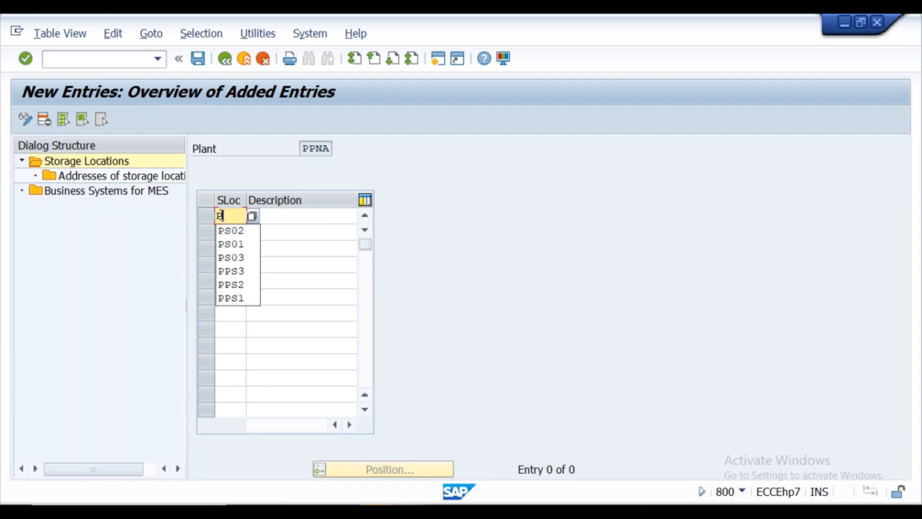
{"action": "left_click", "coordinate": [240, 245]}
{"action": "left_click", "coordinate": [282, 216]}
{"action": "left_click", "coordinate": [282, 216]}
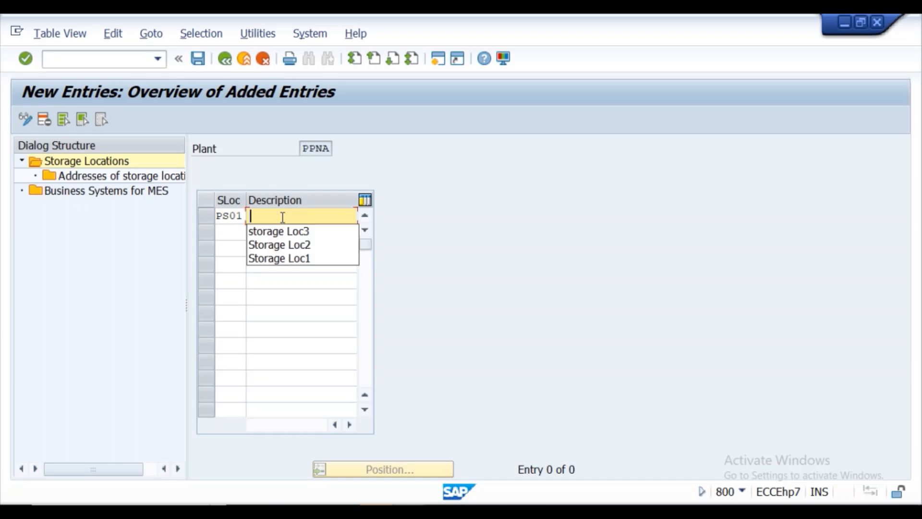
{"action": "left_click", "coordinate": [282, 260]}
Add storage location PS02 with description Storage Loc2 in the second row of the new entries.
{"action": "left_click", "coordinate": [231, 231]}
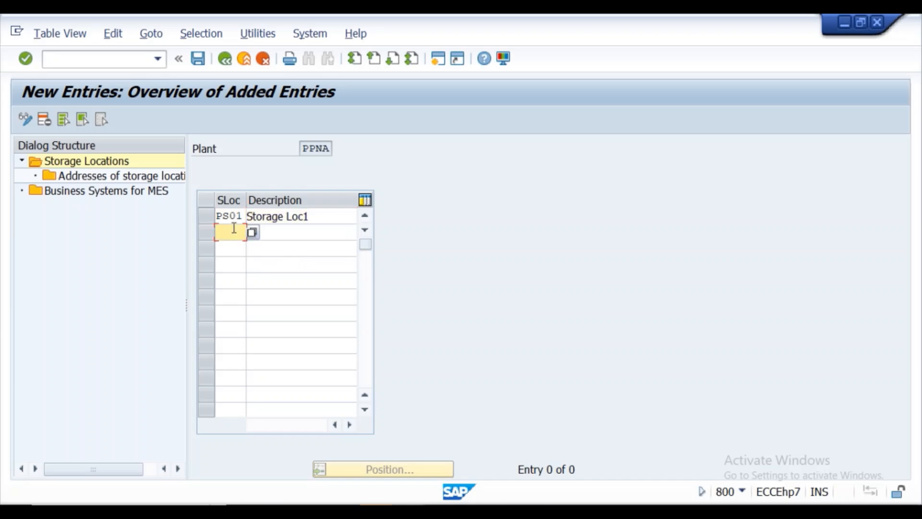
{"action": "left_click", "coordinate": [230, 232]}
{"action": "left_click", "coordinate": [239, 250]}
{"action": "left_click", "coordinate": [283, 232]}
{"action": "left_click", "coordinate": [283, 232]}
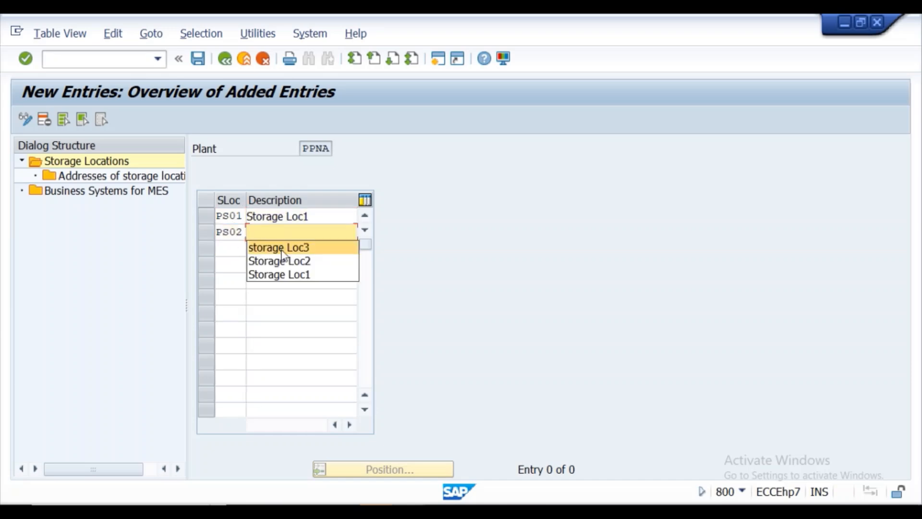
{"action": "left_click", "coordinate": [286, 262]}
Add storage location PS03 with description storage Loc3 in the third row of the new entries.
{"action": "left_click", "coordinate": [230, 247]}
{"action": "left_click", "coordinate": [230, 248]}
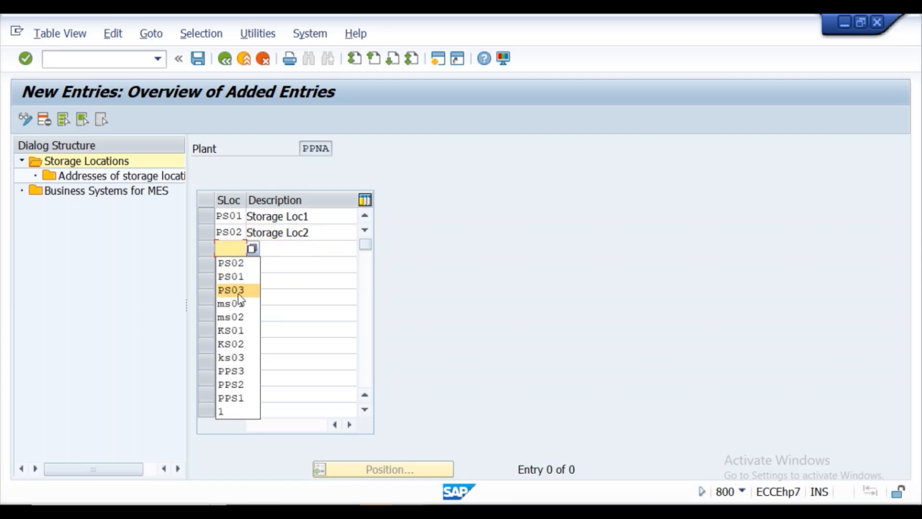
{"action": "left_click", "coordinate": [233, 290]}
{"action": "left_click", "coordinate": [278, 250]}
{"action": "left_click", "coordinate": [278, 249]}
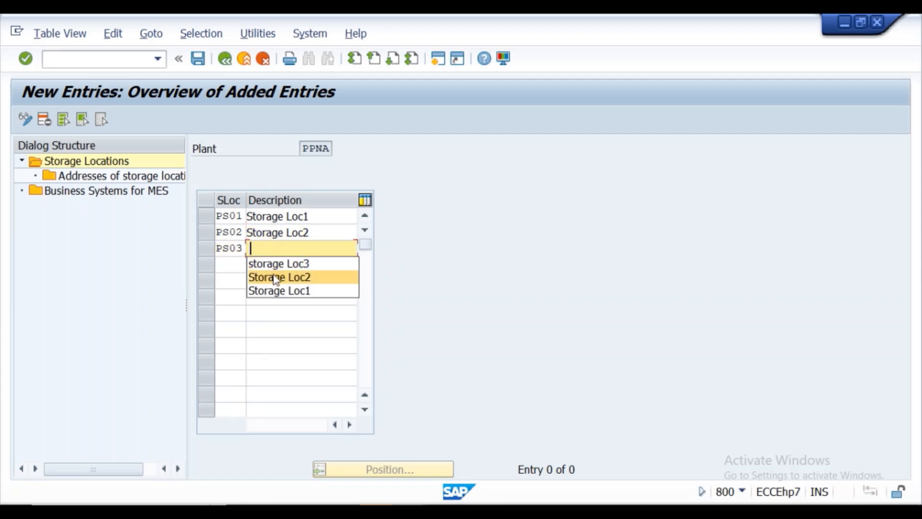
{"action": "left_click", "coordinate": [282, 262]}
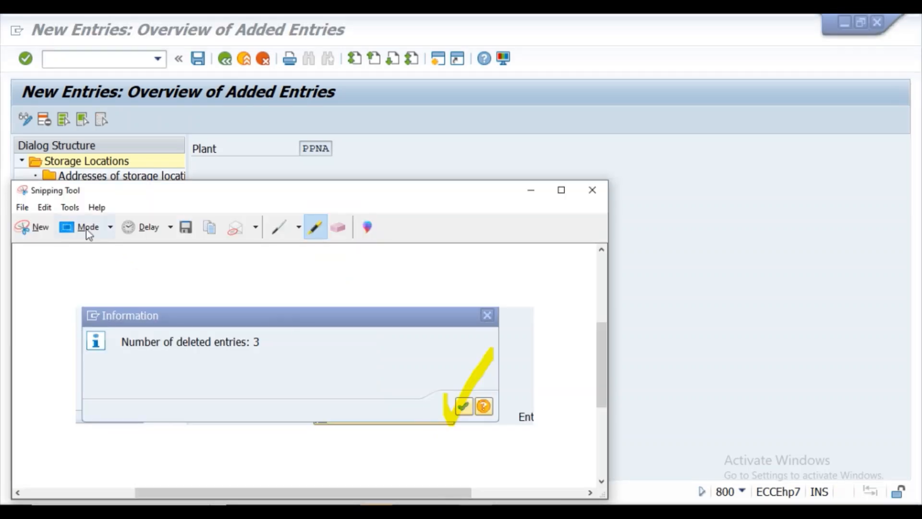
Snip the PPNA new entries overview, circle the storage locations table with the highlighter, and paste it above "Click enter and save" in the Lecture-07 document.
{"action": "left_click", "coordinate": [45, 231]}
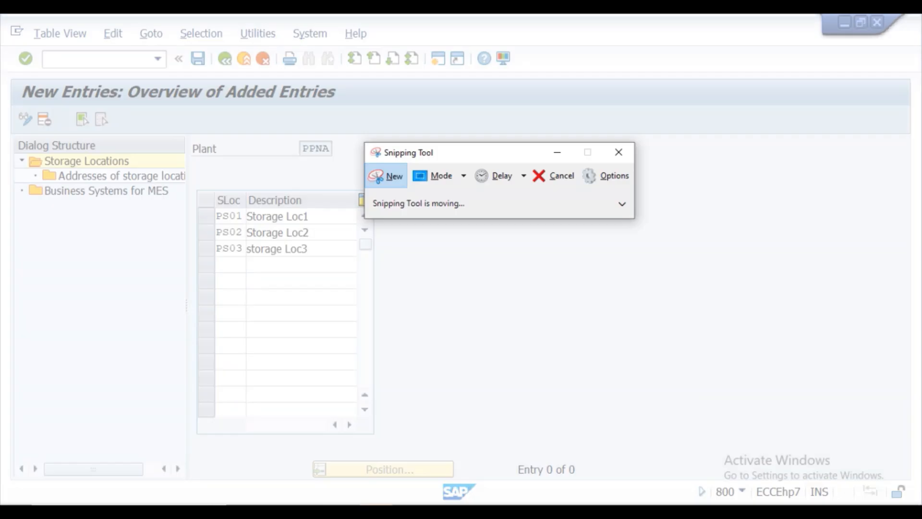
{"action": "left_click_drag", "start_coordinate": [7, 72], "coordinate": [442, 371]}
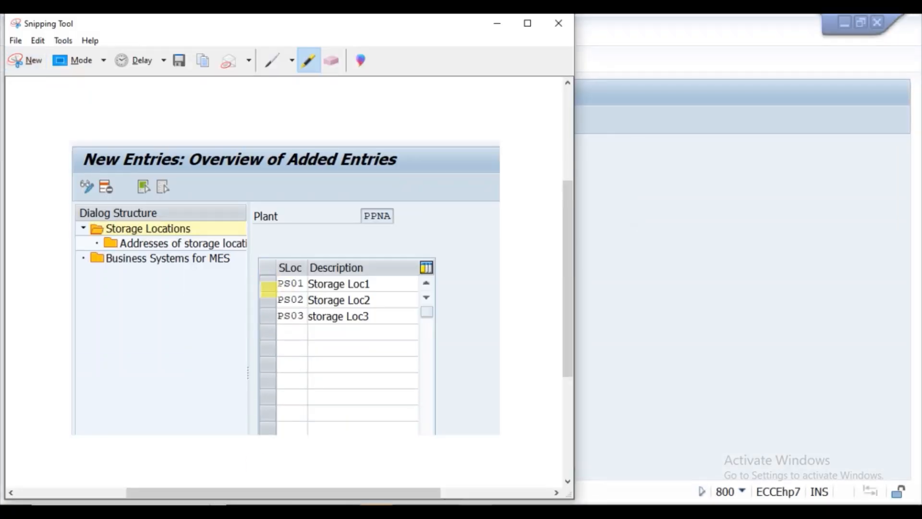
{"action": "mouse_move", "coordinate": [401, 250]}
{"action": "left_mouse_down"}
{"action": "mouse_move", "coordinate": [204, 257]}
{"action": "mouse_move", "coordinate": [238, 376]}
{"action": "mouse_move", "coordinate": [456, 398]}
{"action": "mouse_move", "coordinate": [461, 320]}
{"action": "left_mouse_up"}
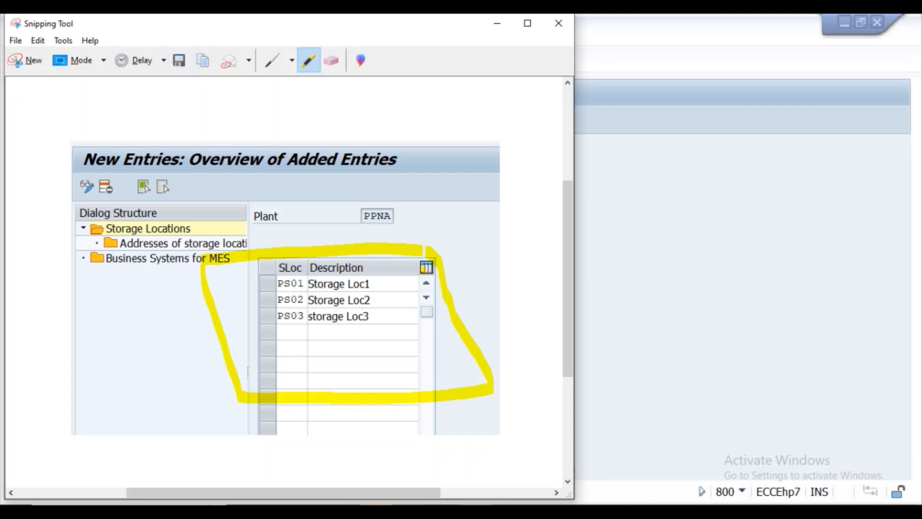
{"action": "mouse_move", "coordinate": [459, 474]}
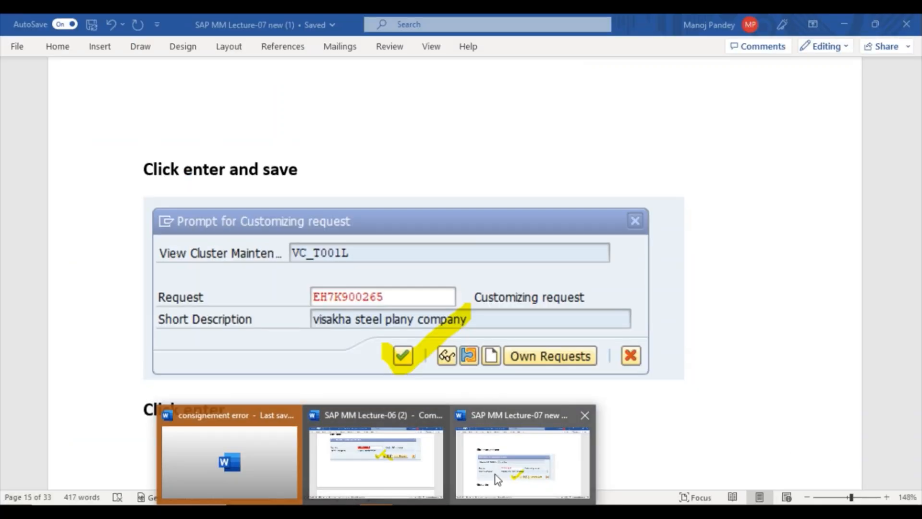
{"action": "left_click", "coordinate": [495, 474]}
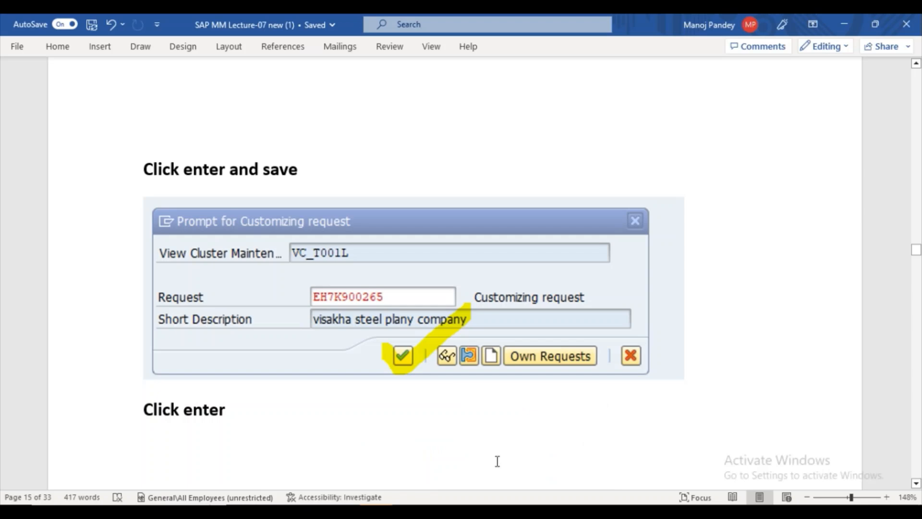
{"action": "key", "text": "ctrl+v"}
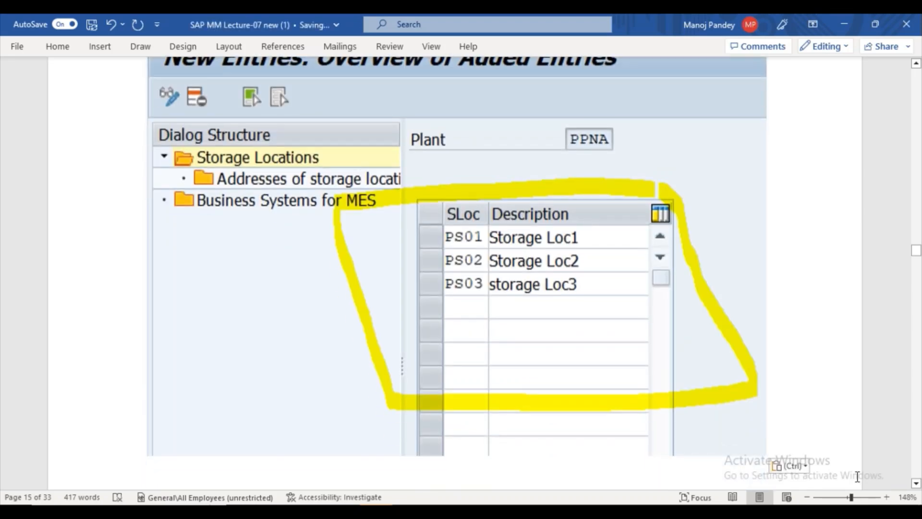
Delete the old visakha steel customizing request picture above the following "Click enter".
{"action": "left_click", "coordinate": [915, 484]}
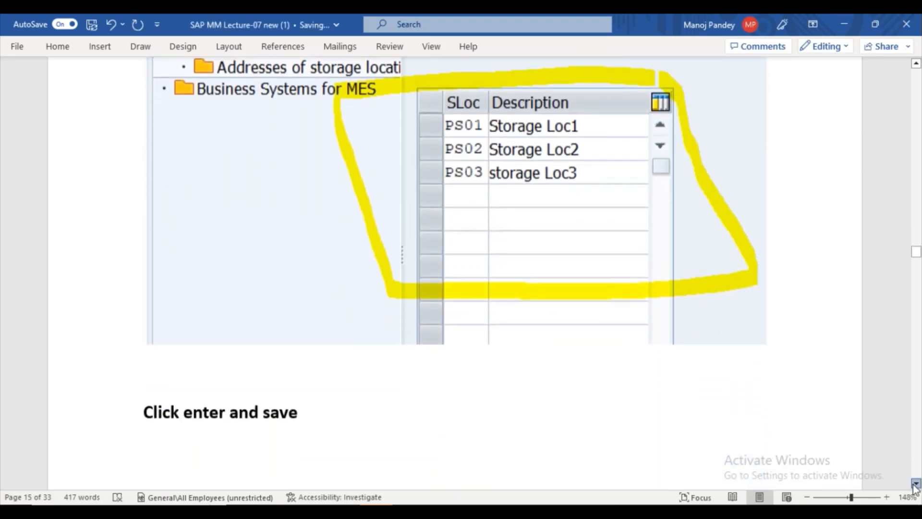
{"action": "scroll", "coordinate": [916, 484], "scroll_direction": "down", "scroll_amount": 10}
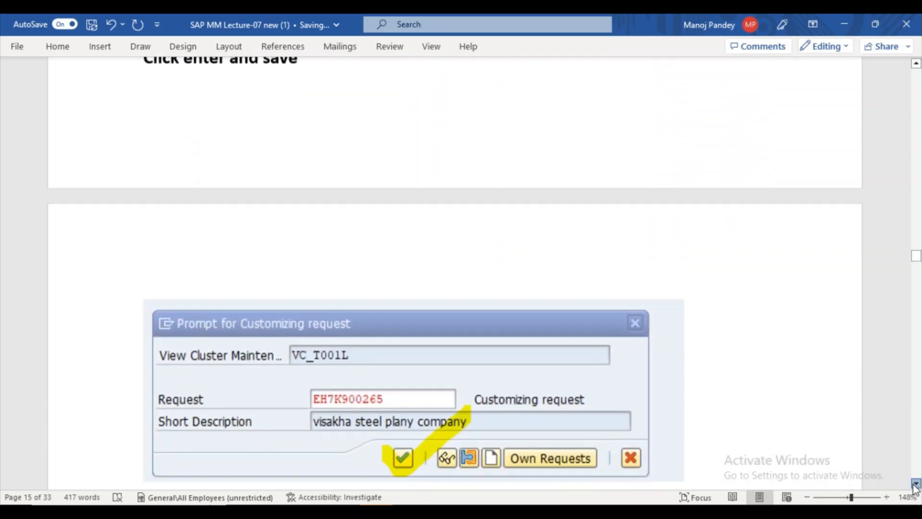
{"action": "scroll", "coordinate": [916, 484], "scroll_direction": "down", "scroll_amount": 1}
{"action": "left_click", "coordinate": [534, 338]}
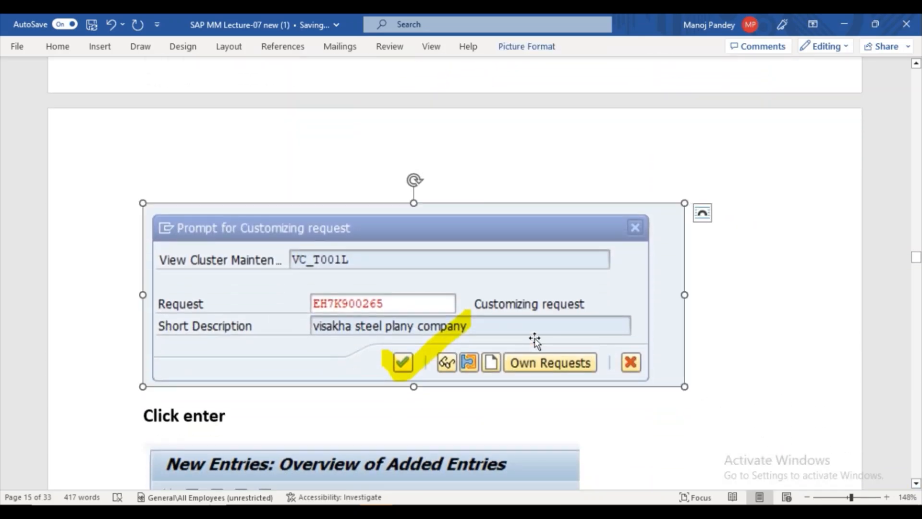
{"action": "key", "text": "Delete"}
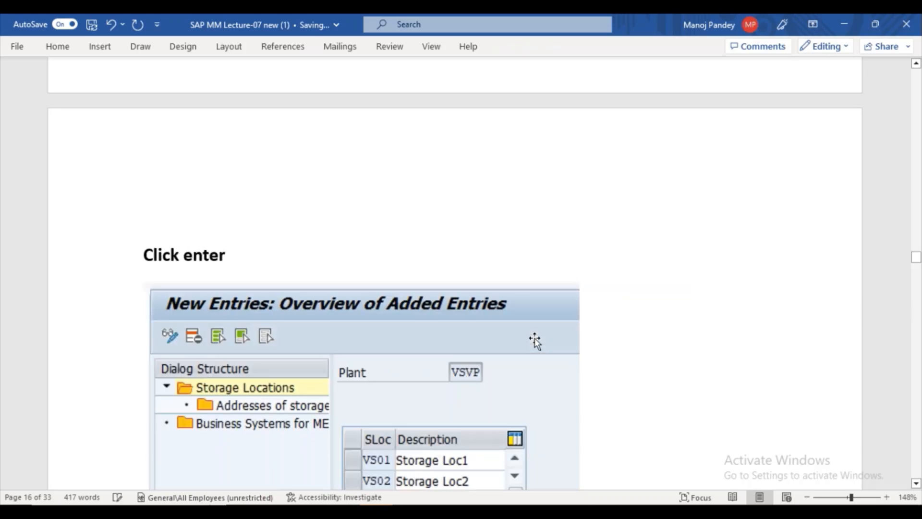
Return to SAP, validate the new PPNA storage locations, and save them to bring up the customizing request prompt.
{"action": "left_click", "coordinate": [465, 477]}
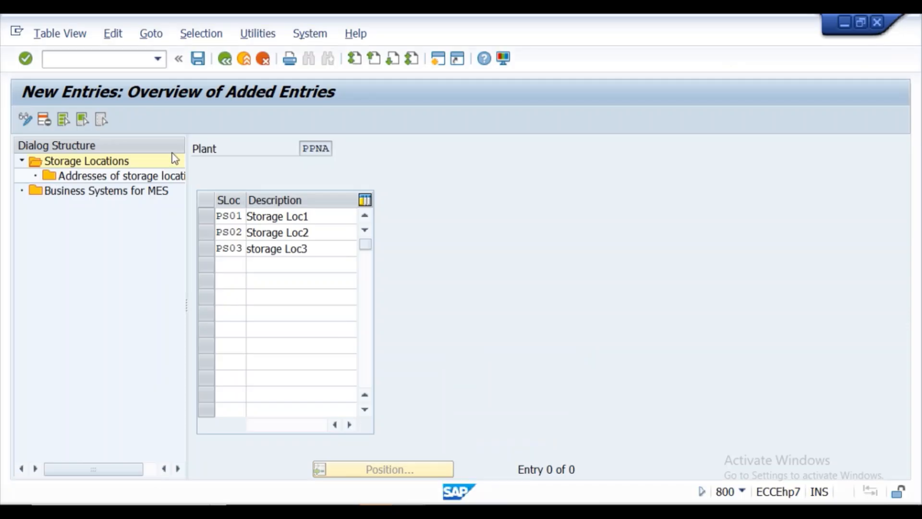
{"action": "left_click", "coordinate": [25, 58]}
{"action": "left_click", "coordinate": [203, 60]}
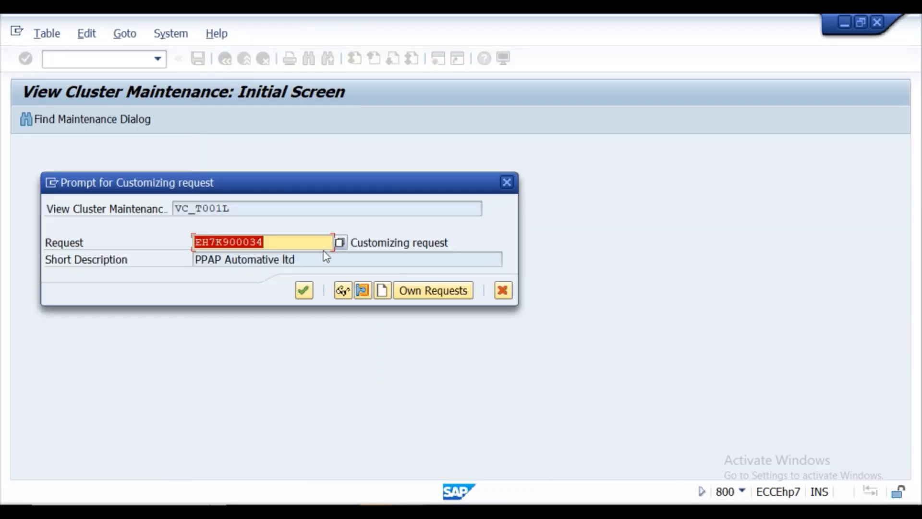
Snip the customizing request prompt, mark its green confirm checkmark with the highlighter, and paste it above "Click enter" in the Lecture-07 document.
{"action": "left_click", "coordinate": [469, 510]}
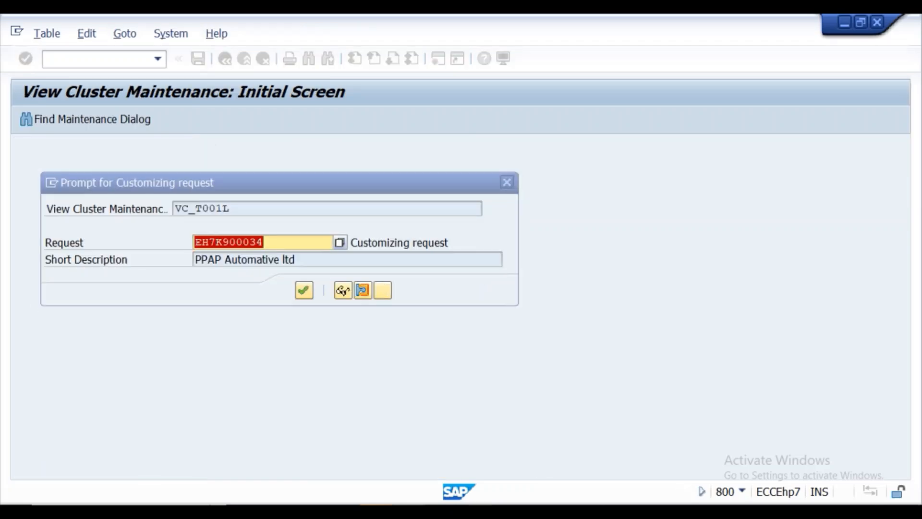
{"action": "left_click", "coordinate": [15, 60]}
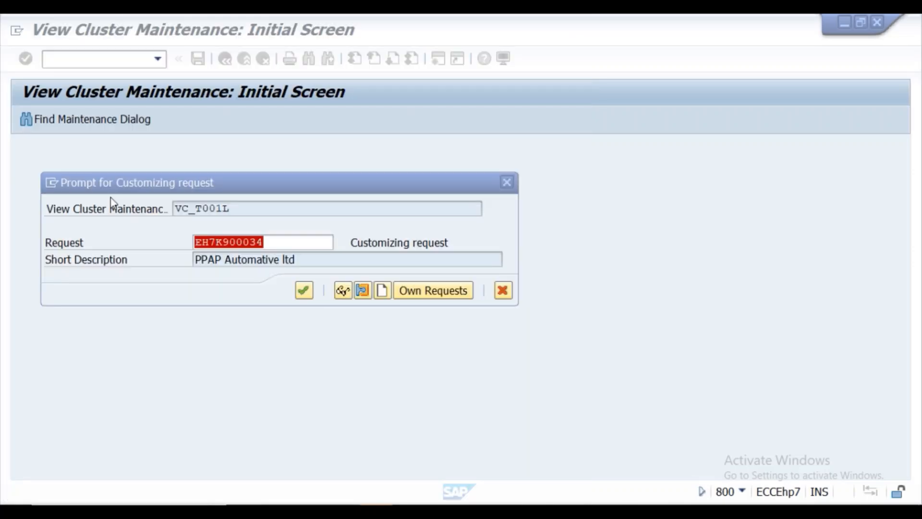
{"action": "left_click_drag", "start_coordinate": [32, 162], "coordinate": [566, 325]}
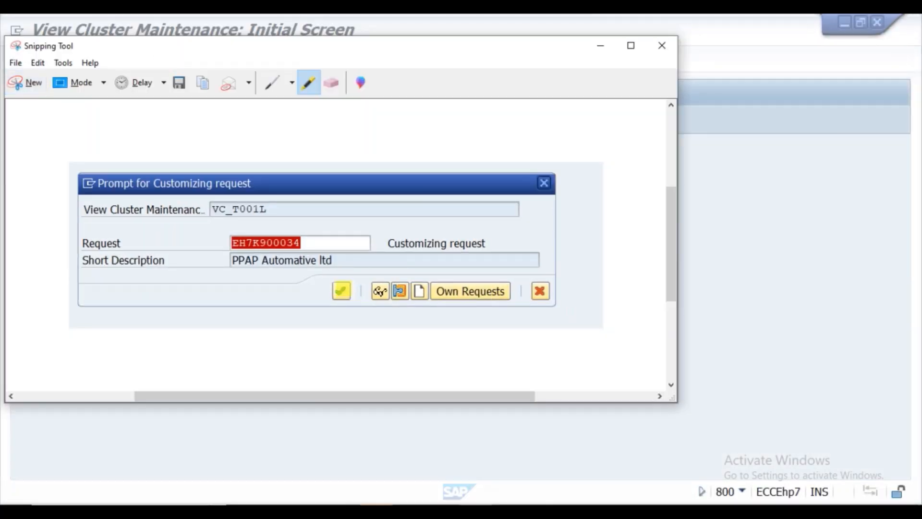
{"action": "left_click_drag", "start_coordinate": [342, 294], "coordinate": [424, 223]}
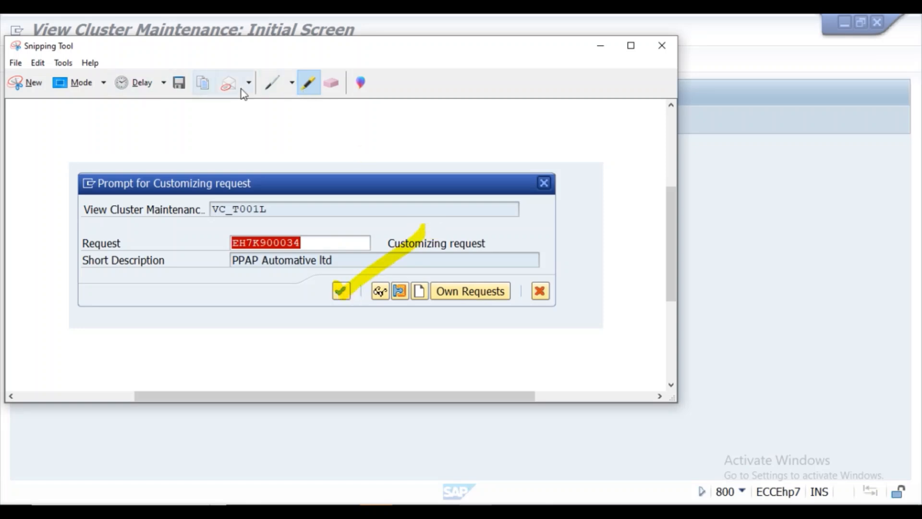
{"action": "left_click", "coordinate": [203, 90]}
{"action": "mouse_move", "coordinate": [424, 456]}
{"action": "left_click", "coordinate": [532, 476]}
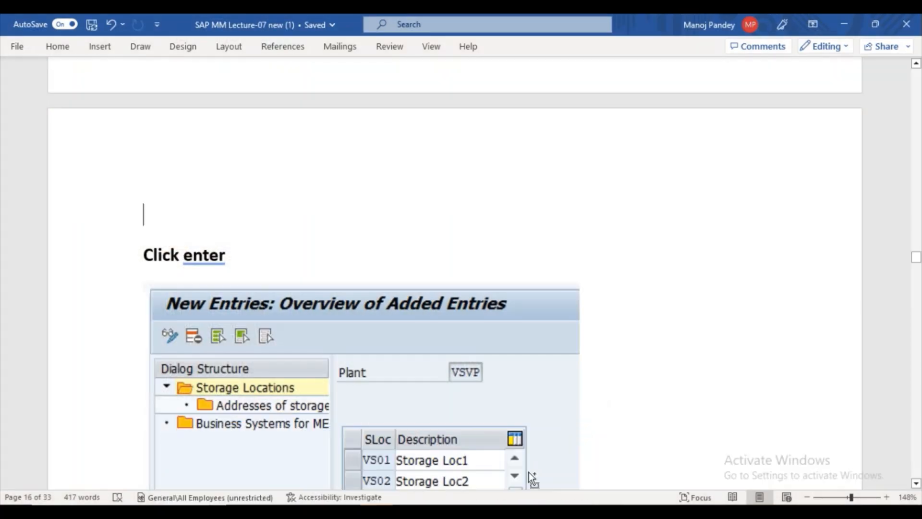
{"action": "key", "text": "ctrl+v"}
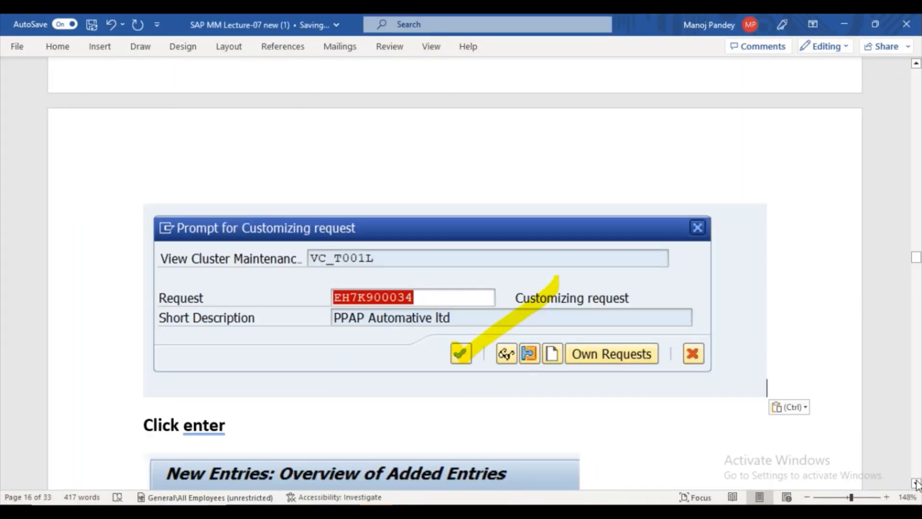
Delete the old VSVP new entries overview picture below "Click enter".
{"action": "left_click", "coordinate": [916, 483]}
{"action": "scroll", "coordinate": [916, 483], "scroll_direction": "down", "scroll_amount": 5}
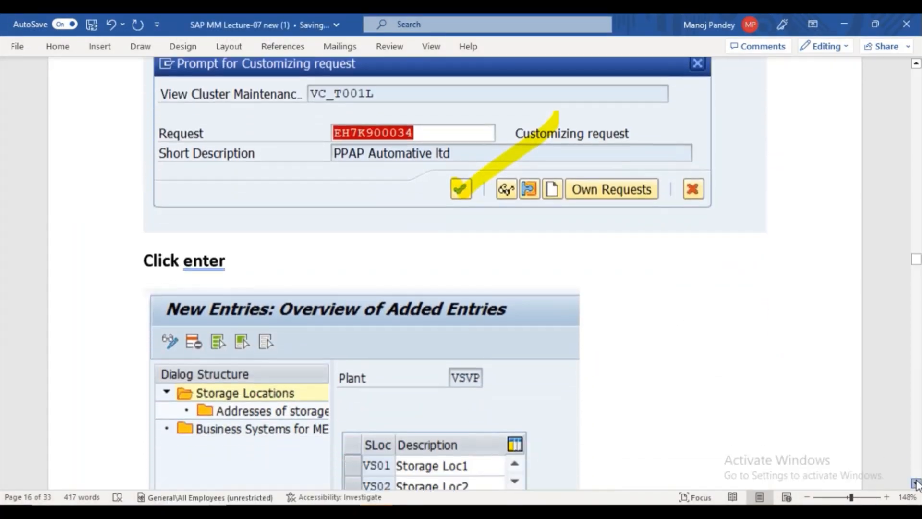
{"action": "scroll", "coordinate": [915, 483], "scroll_direction": "down", "scroll_amount": 3}
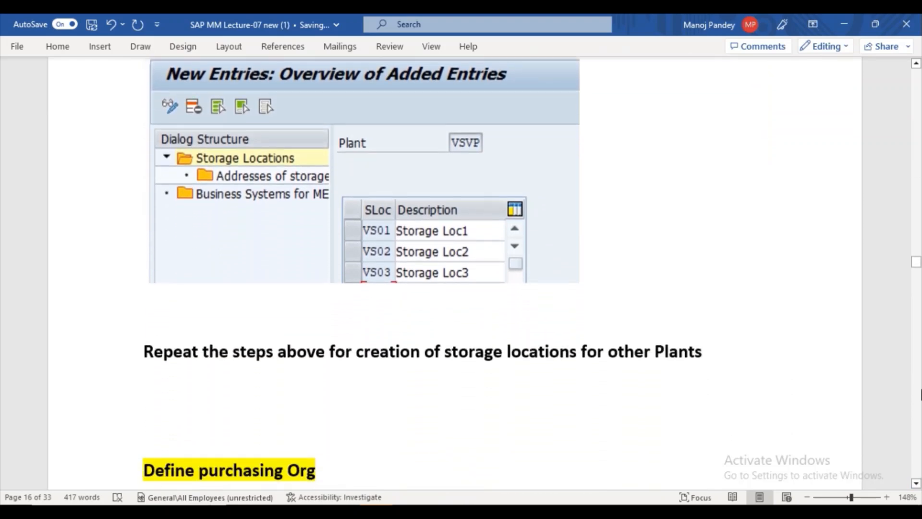
{"action": "left_click_drag", "start_coordinate": [921, 260], "coordinate": [915, 262]}
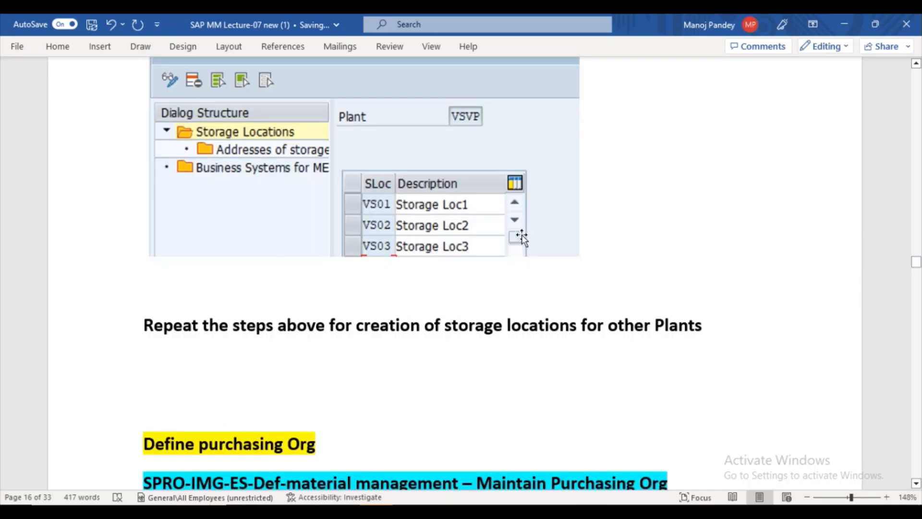
{"action": "left_click", "coordinate": [403, 196]}
{"action": "key", "text": "Delete"}
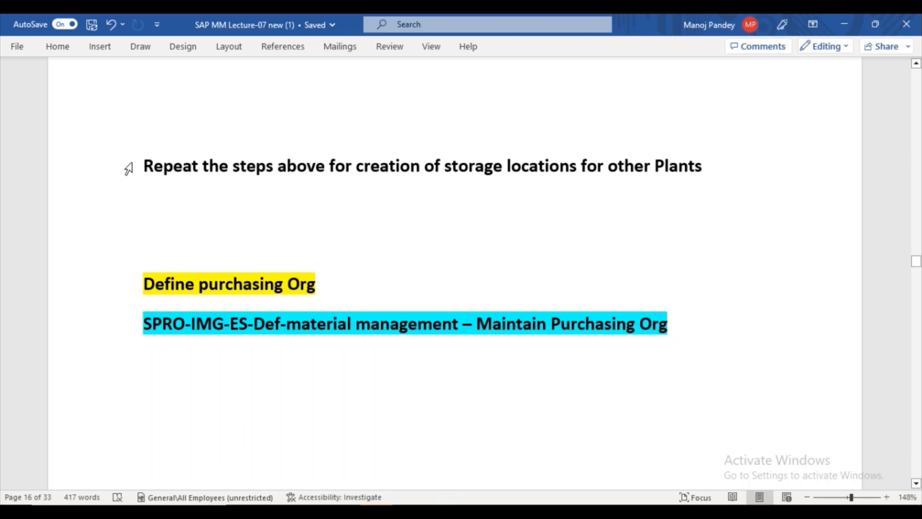
Highlight the line "Repeat the steps above for creation of storage locations for other Plants" in pink.
{"action": "left_click_drag", "start_coordinate": [145, 164], "coordinate": [769, 173]}
{"action": "left_click", "coordinate": [623, 150]}
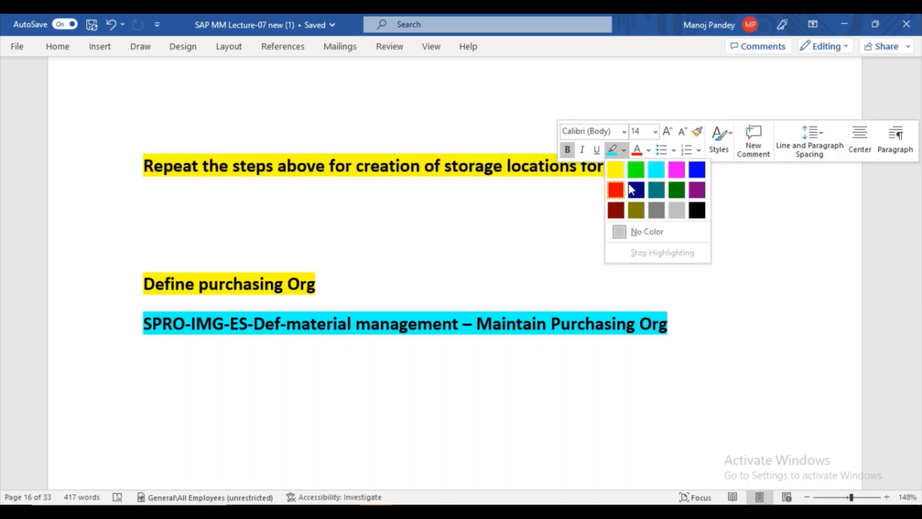
{"action": "left_click", "coordinate": [677, 170]}
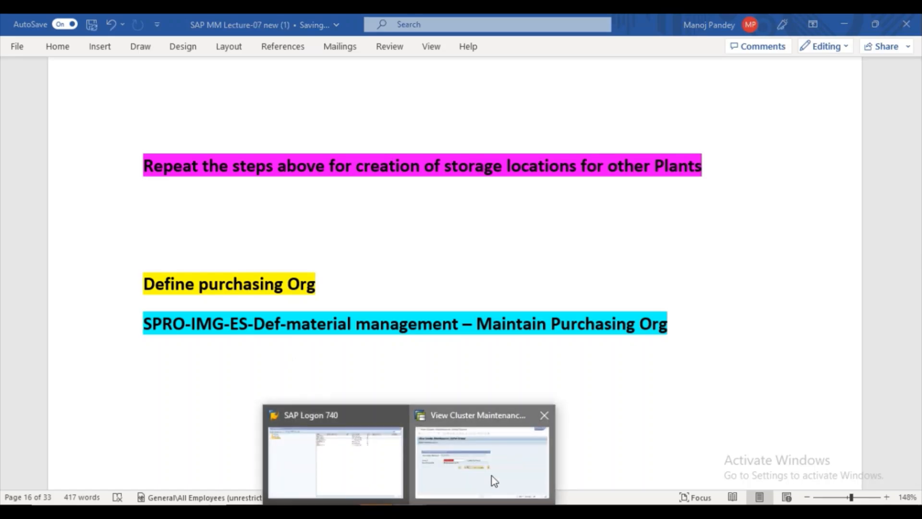
Switch to SAP, confirm the customizing request to save the PPNA storage locations, and go back to the implementation guide.
{"action": "left_click", "coordinate": [493, 477]}
{"action": "left_click", "coordinate": [302, 290]}
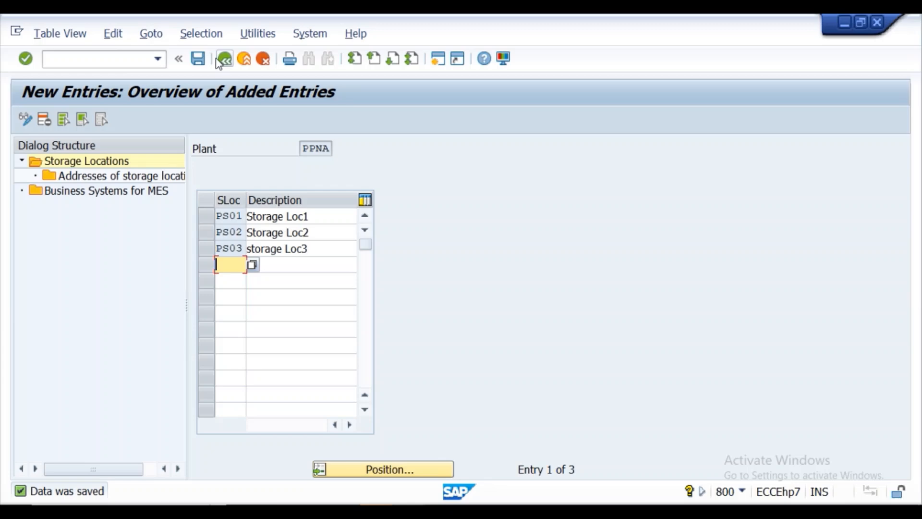
{"action": "left_click", "coordinate": [198, 60]}
{"action": "left_click", "coordinate": [230, 60]}
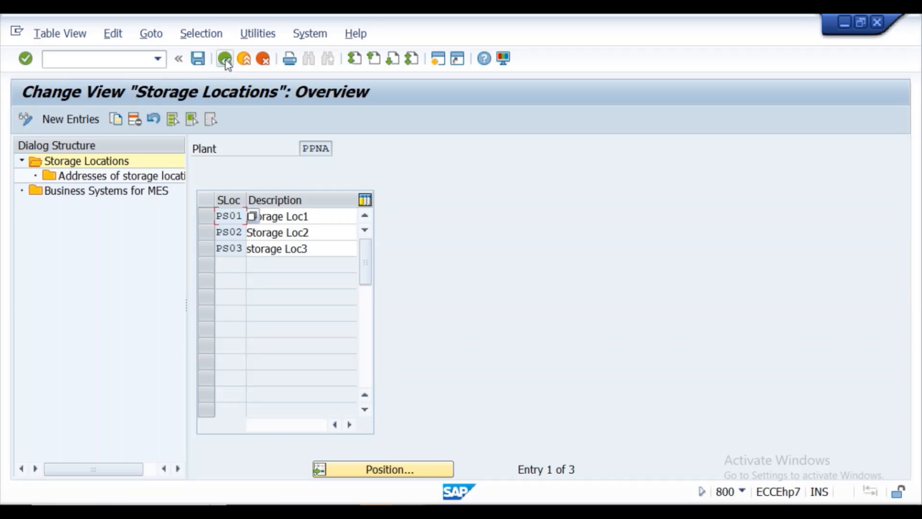
{"action": "left_click", "coordinate": [224, 59]}
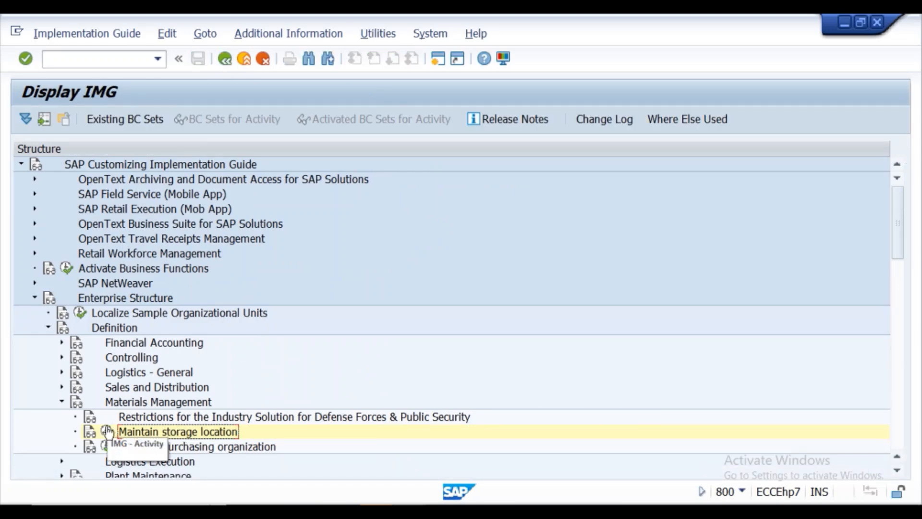
Open the Maintain storage location activity with plant PPGA as the work area.
{"action": "left_click", "coordinate": [106, 431]}
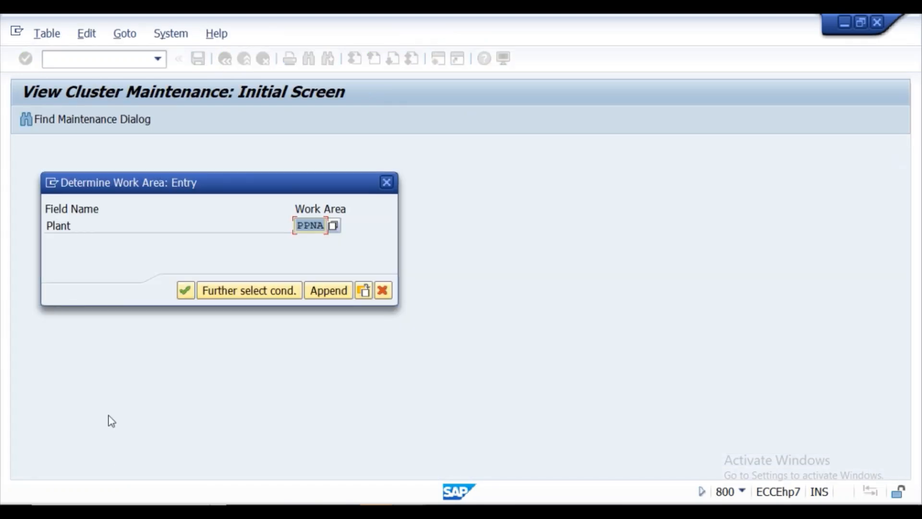
{"action": "left_click", "coordinate": [326, 226]}
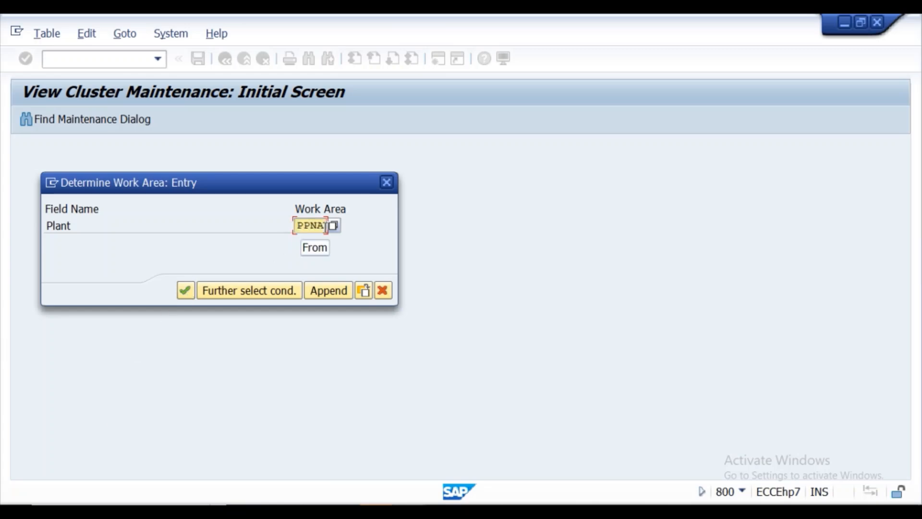
{"action": "key", "text": "BackSpace"}
{"action": "key", "text": "BackSpace"}
{"action": "type", "text": "GA"}
{"action": "key", "text": "Return"}
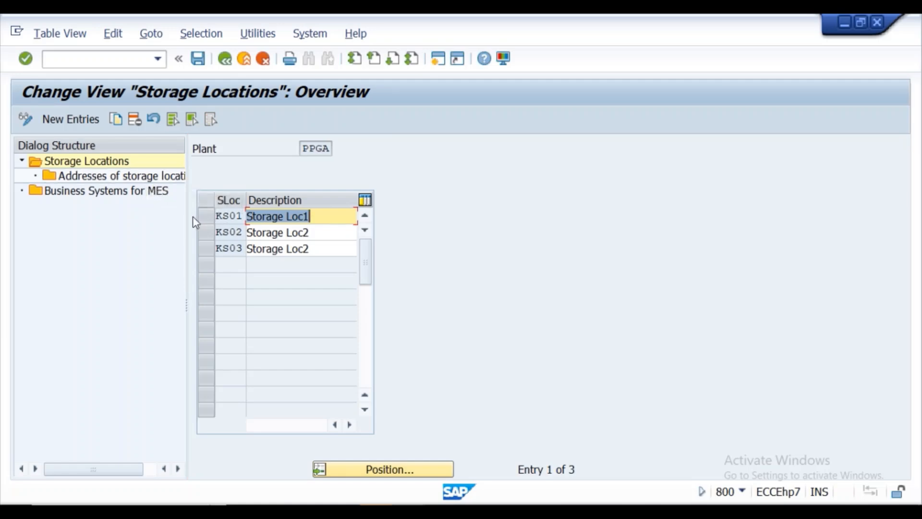
Delete all the existing KS storage locations of plant PPGA.
{"action": "left_click", "coordinate": [173, 122]}
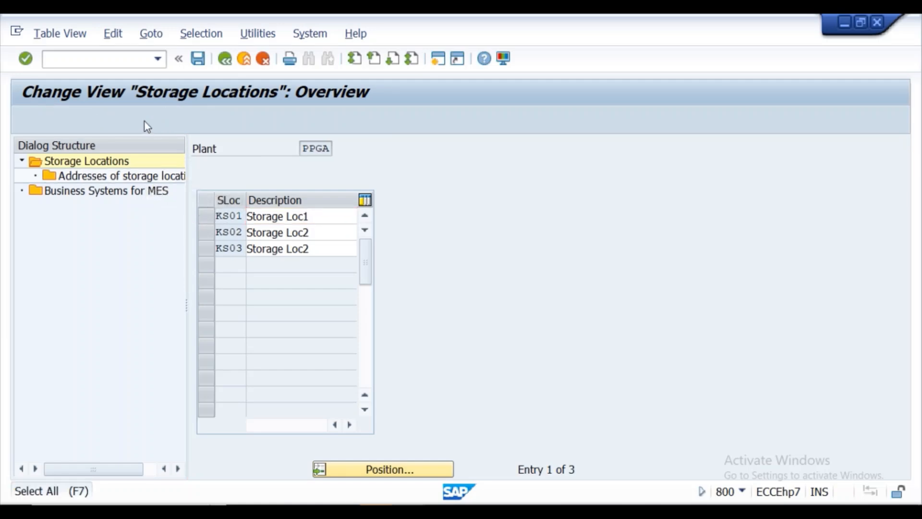
{"action": "left_click", "coordinate": [139, 121]}
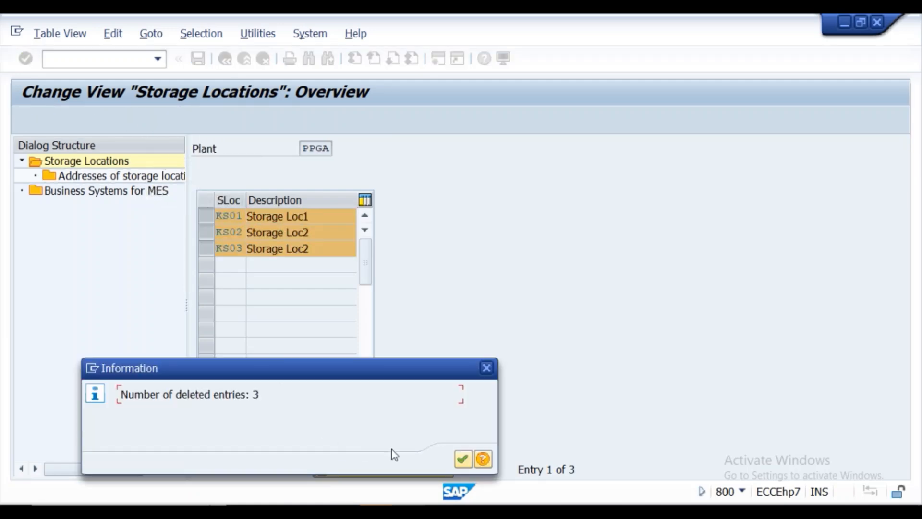
{"action": "left_click", "coordinate": [461, 457]}
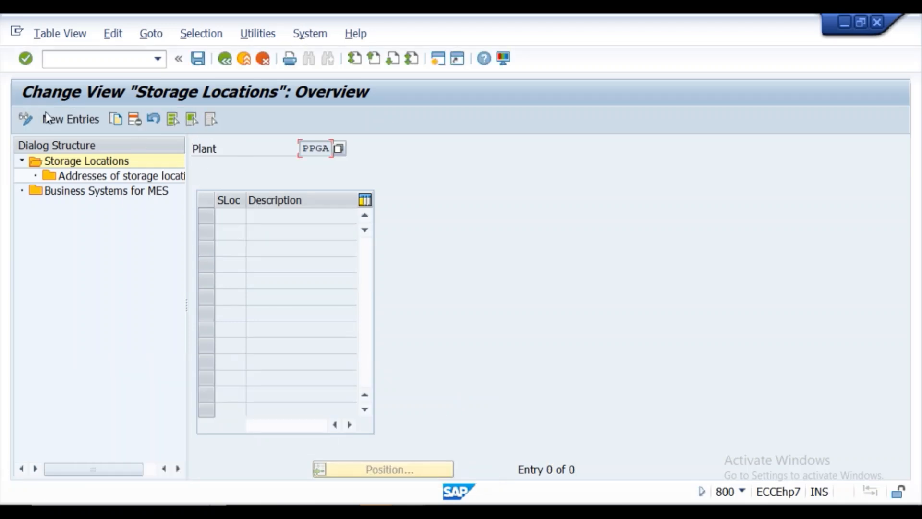
Start new entries for plant PPGA and add storage location PS01 with description Storage Loc1.
{"action": "left_click", "coordinate": [232, 218]}
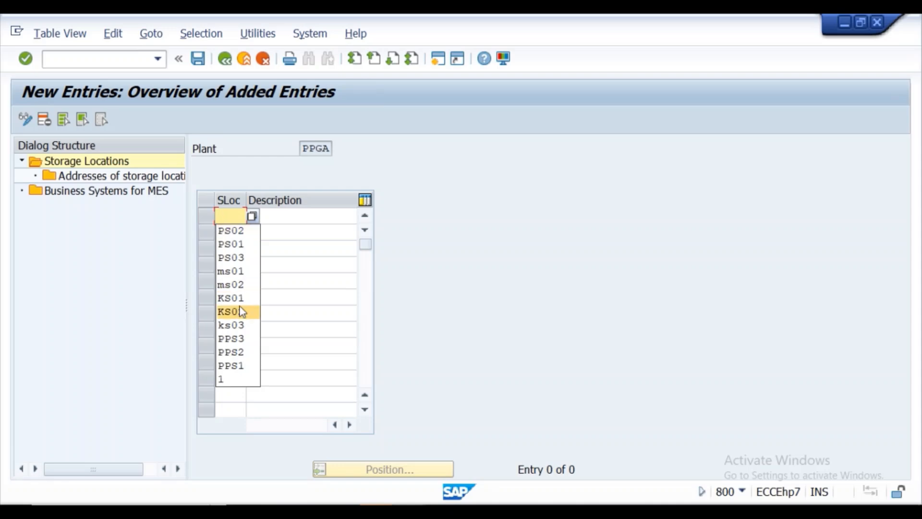
{"action": "left_click", "coordinate": [240, 249]}
{"action": "left_click", "coordinate": [267, 216]}
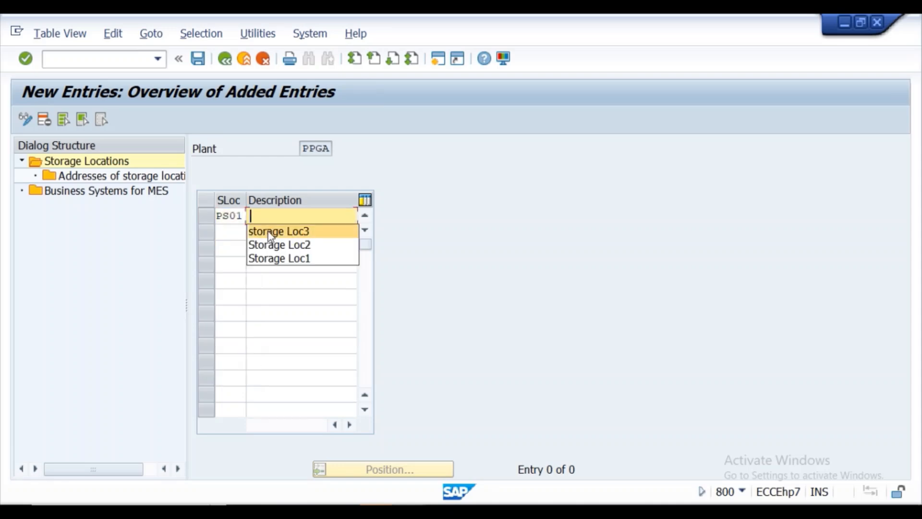
{"action": "left_click", "coordinate": [272, 260]}
Add storage location PS02 with description Storage Loc2 in the second row of the PPGA entries.
{"action": "left_click", "coordinate": [232, 233]}
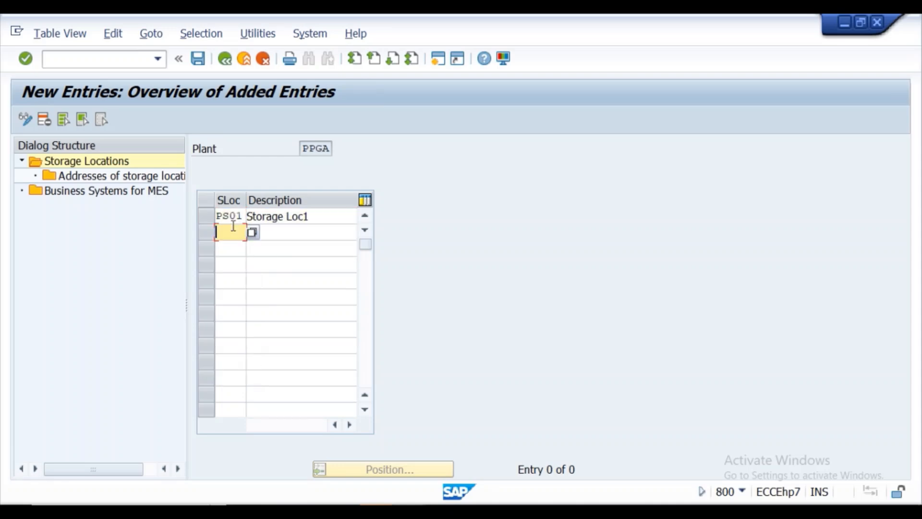
{"action": "left_click", "coordinate": [236, 250]}
{"action": "left_click", "coordinate": [282, 229]}
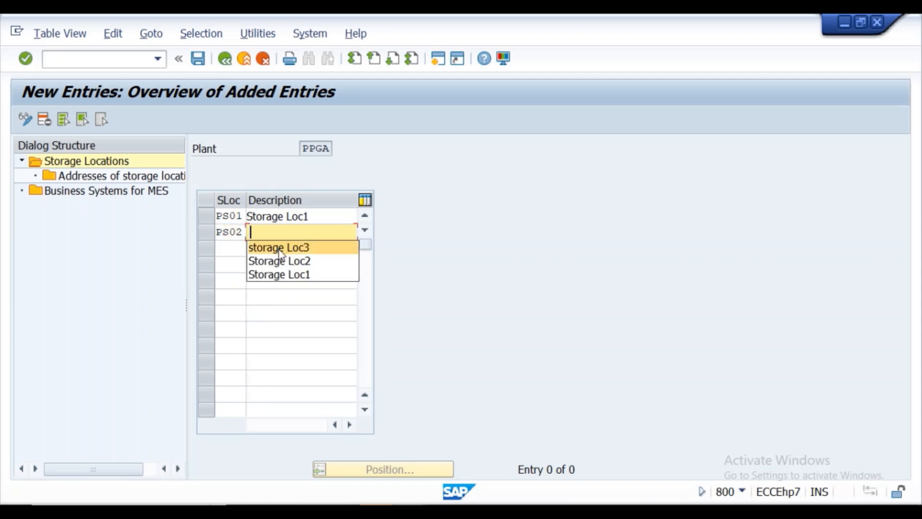
{"action": "left_click", "coordinate": [280, 261]}
Add storage location PS03 with description storage Loc3 in the third row of the PPGA entries.
{"action": "left_click", "coordinate": [231, 249]}
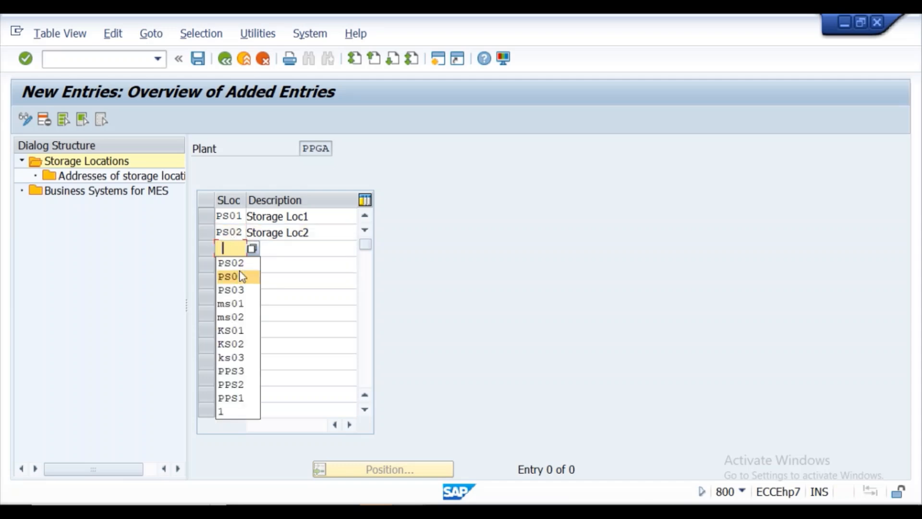
{"action": "left_click", "coordinate": [237, 291]}
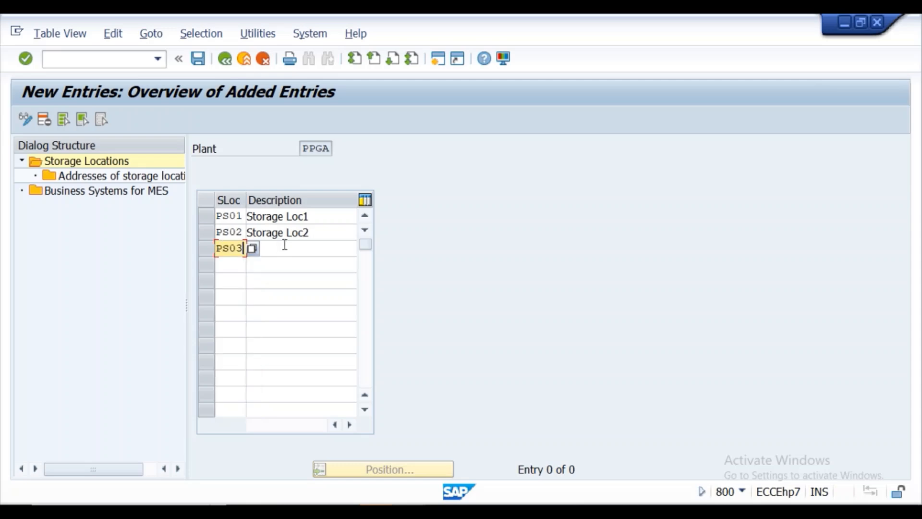
{"action": "left_click", "coordinate": [283, 246]}
{"action": "left_click", "coordinate": [276, 265]}
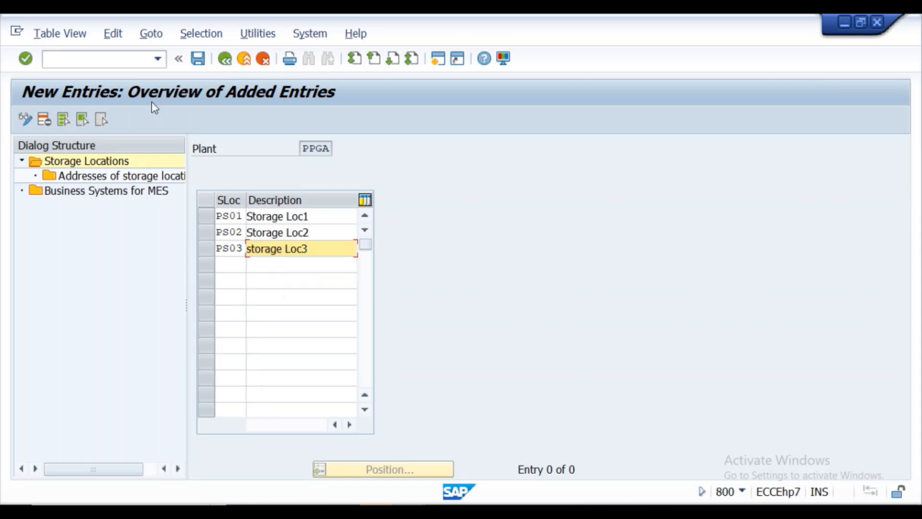
Validate and save the PPGA storage locations under the proposed customizing request, and go back to the implementation guide.
{"action": "left_click", "coordinate": [27, 59]}
{"action": "left_click", "coordinate": [197, 60]}
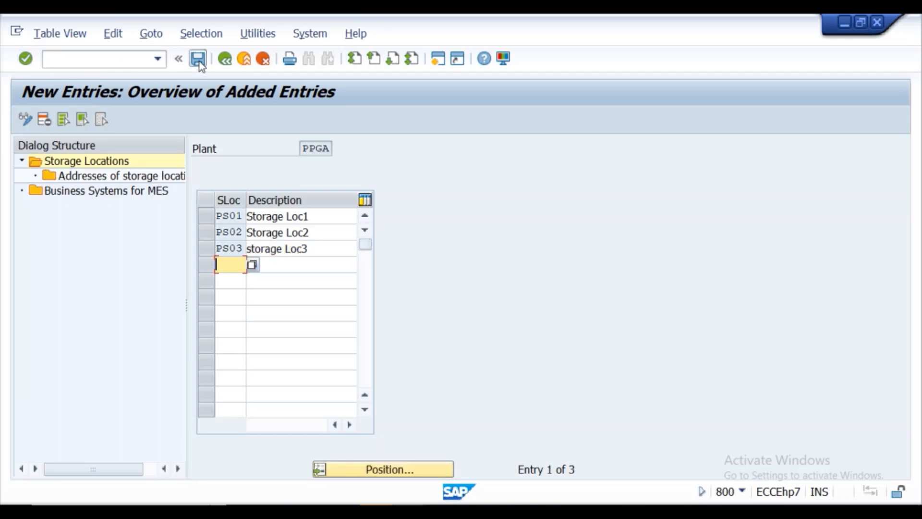
{"action": "left_click", "coordinate": [303, 286]}
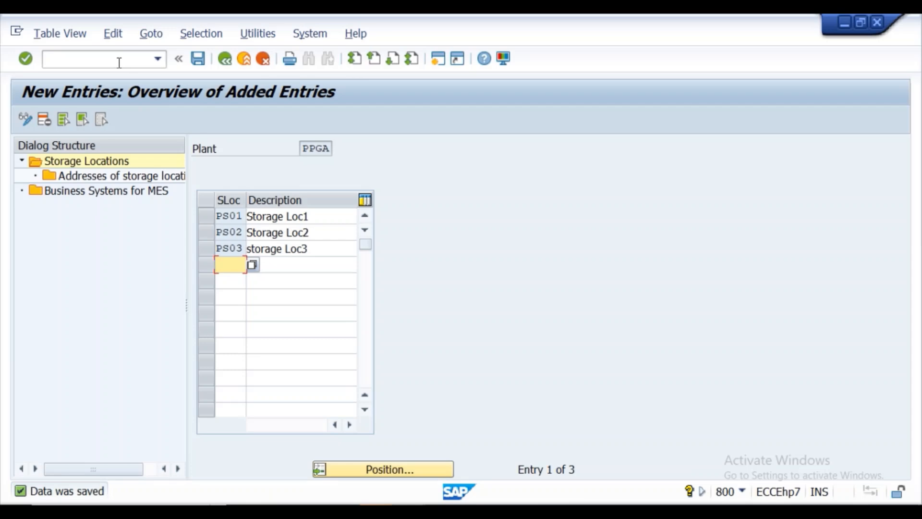
{"action": "left_click", "coordinate": [222, 59]}
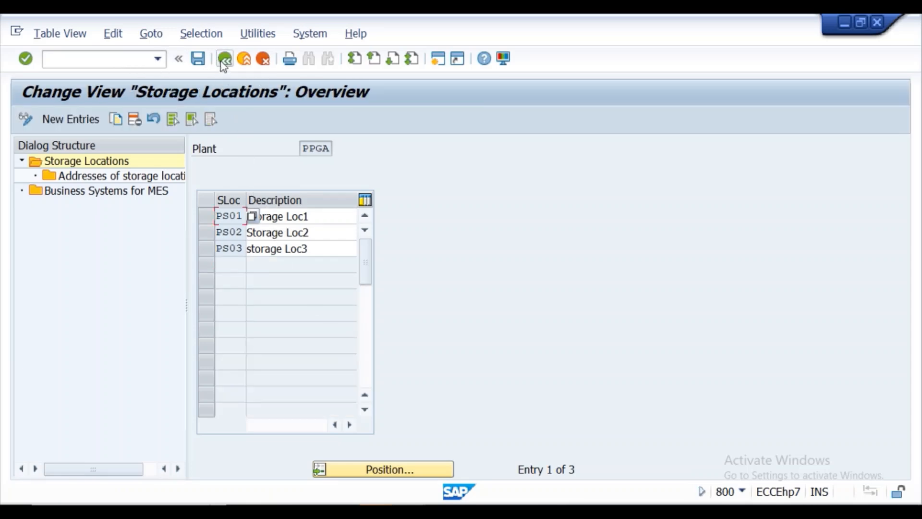
{"action": "left_click", "coordinate": [223, 59]}
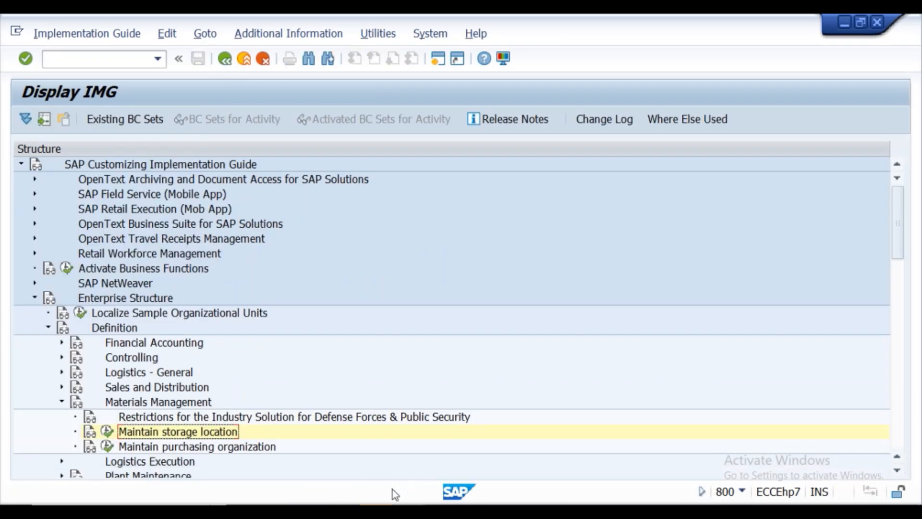
{"action": "left_click", "coordinate": [408, 471]}
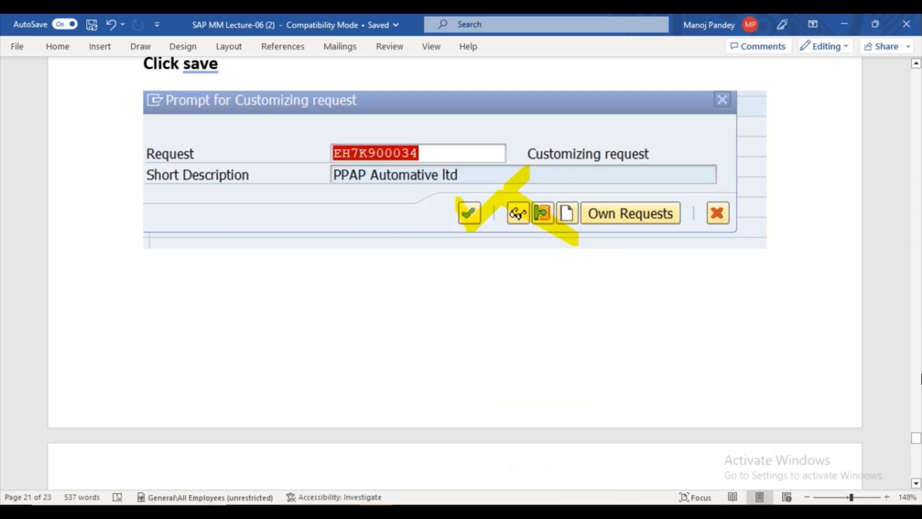
{"action": "left_click", "coordinate": [916, 482]}
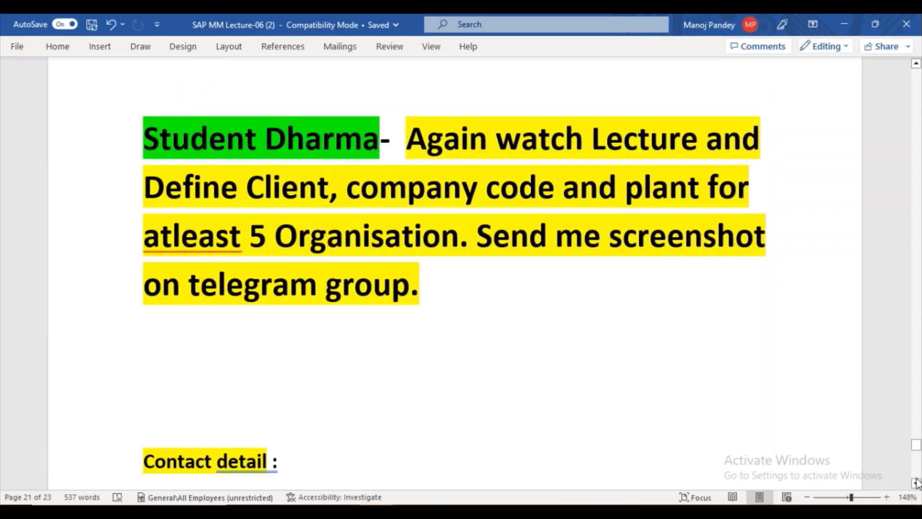
{"action": "left_click", "coordinate": [916, 64]}
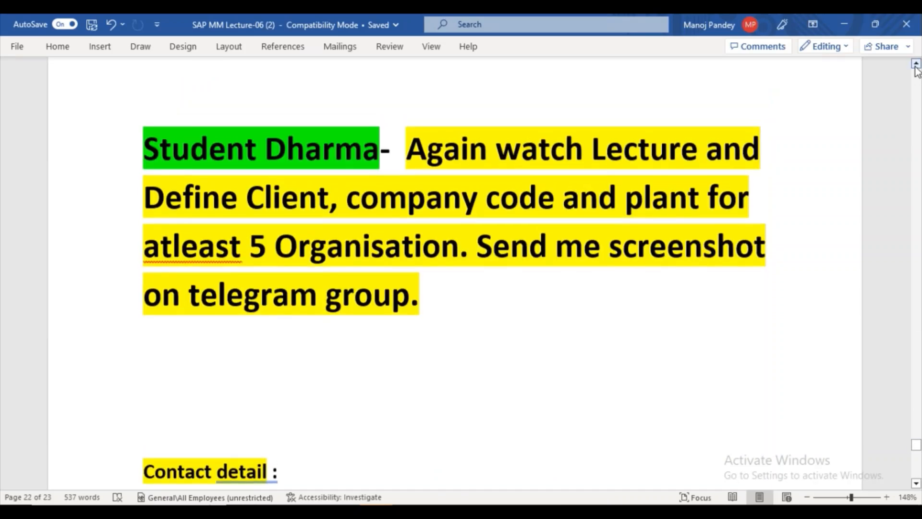
{"action": "left_click", "coordinate": [916, 65]}
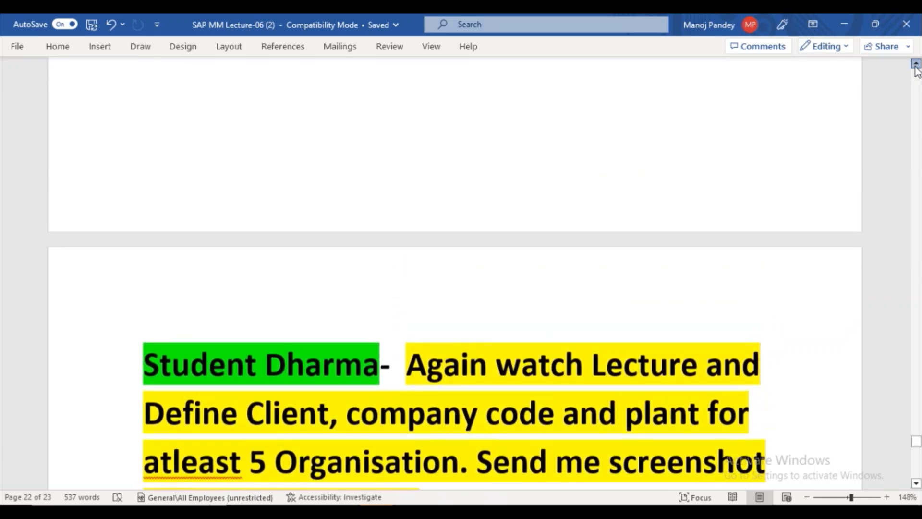
{"action": "left_click", "coordinate": [915, 64]}
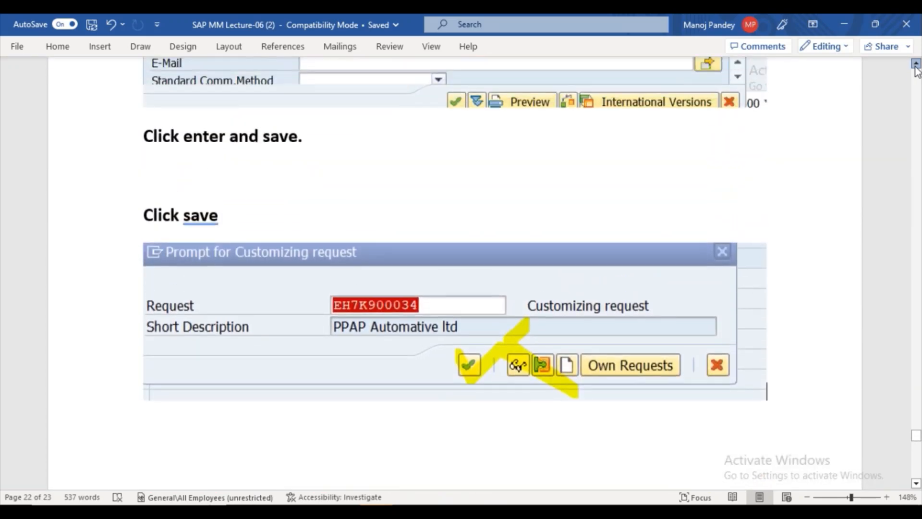
{"action": "scroll", "coordinate": [917, 67], "scroll_direction": "up", "scroll_amount": 3}
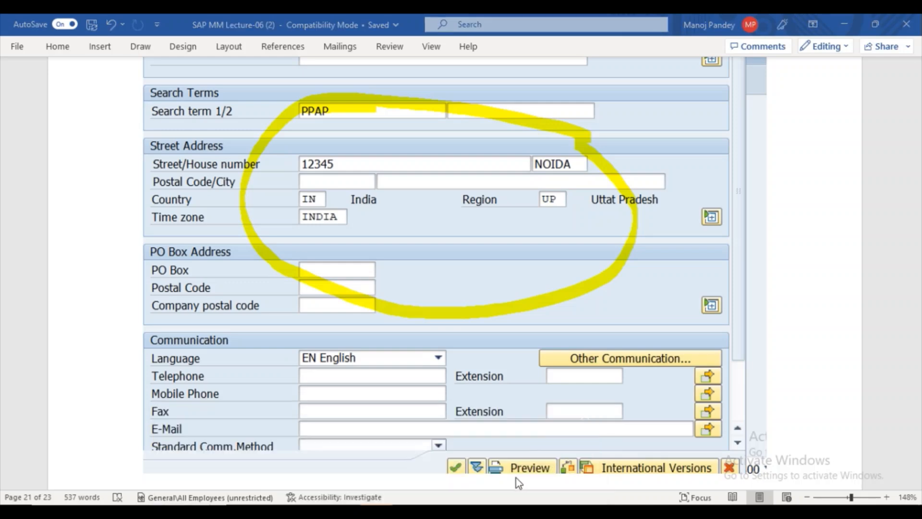
Switch to the Lecture-07 Word notes and change the highlight of the "Define purchasing Org" heading to green.
{"action": "left_click", "coordinate": [516, 478]}
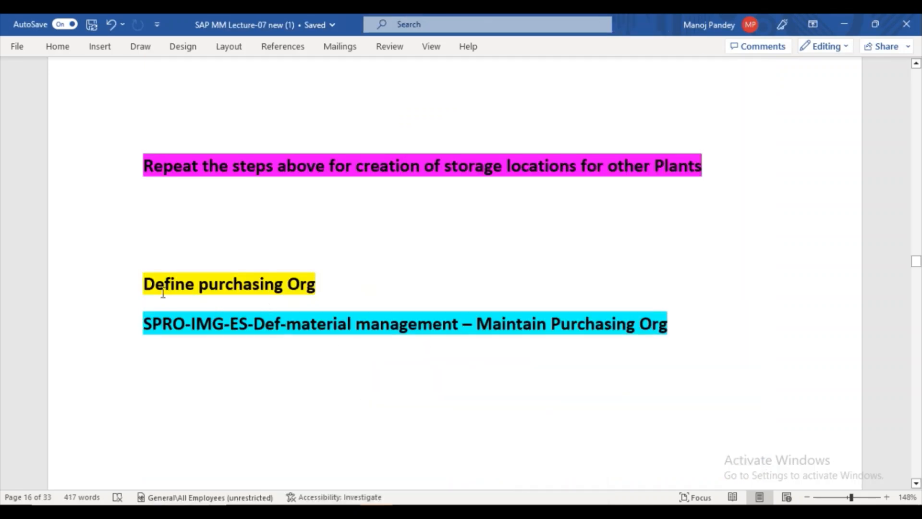
{"action": "left_click_drag", "start_coordinate": [143, 284], "coordinate": [329, 285]}
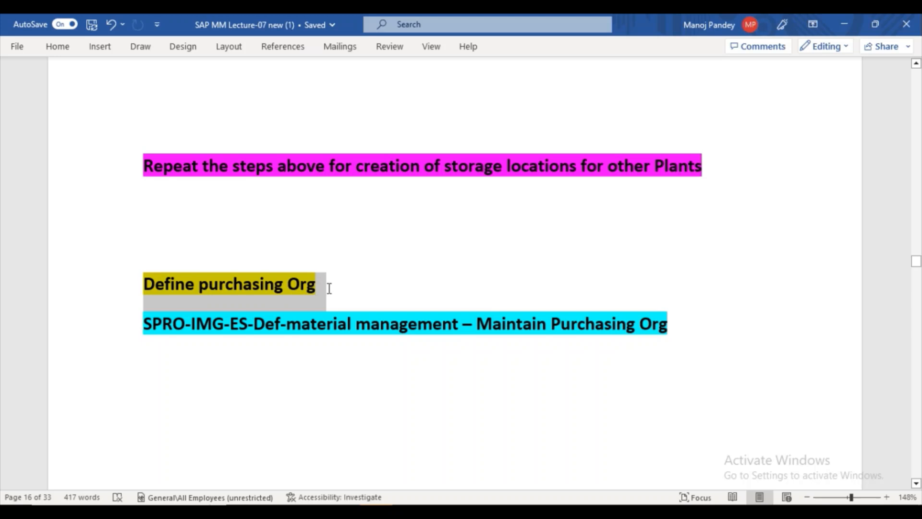
{"action": "left_click", "coordinate": [393, 264]}
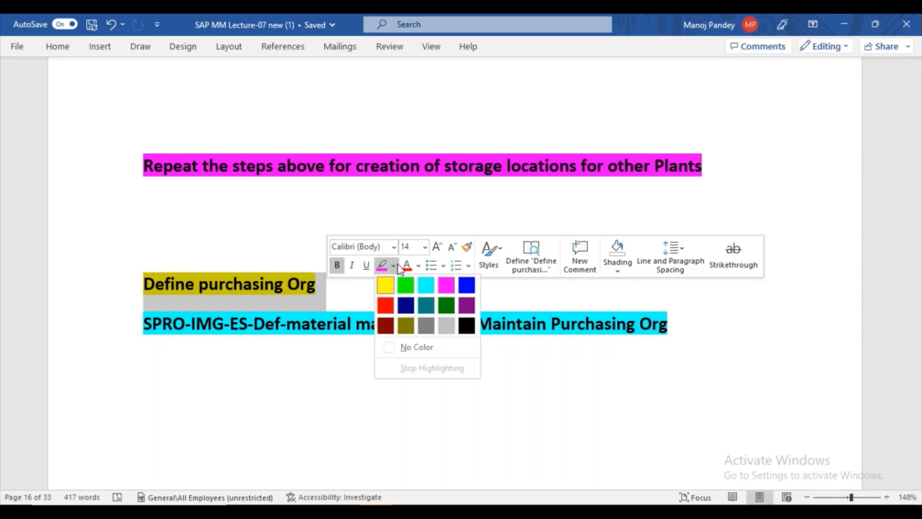
{"action": "left_click", "coordinate": [406, 284]}
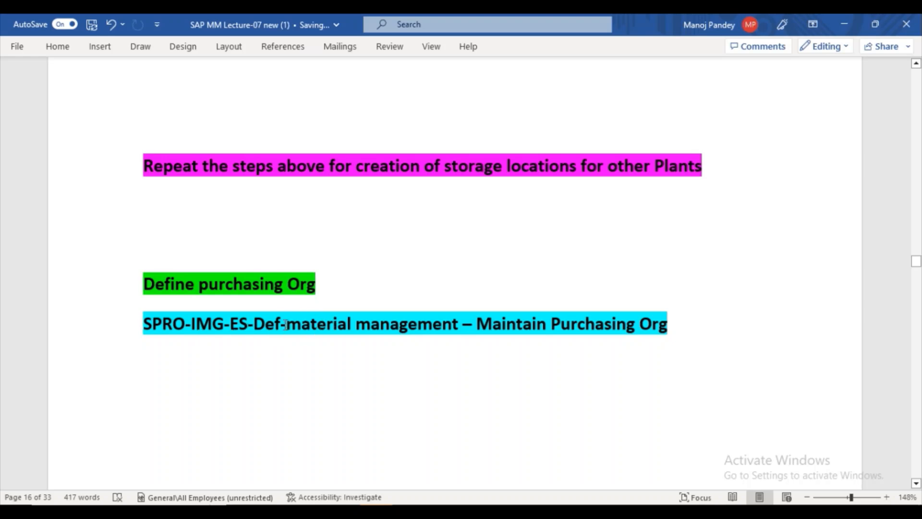
Check the purchasing organization path in the notes, then switch to SAP and execute Maintain purchasing organization under Materials Management.
{"action": "left_click_drag", "start_coordinate": [285, 324], "coordinate": [109, 325]}
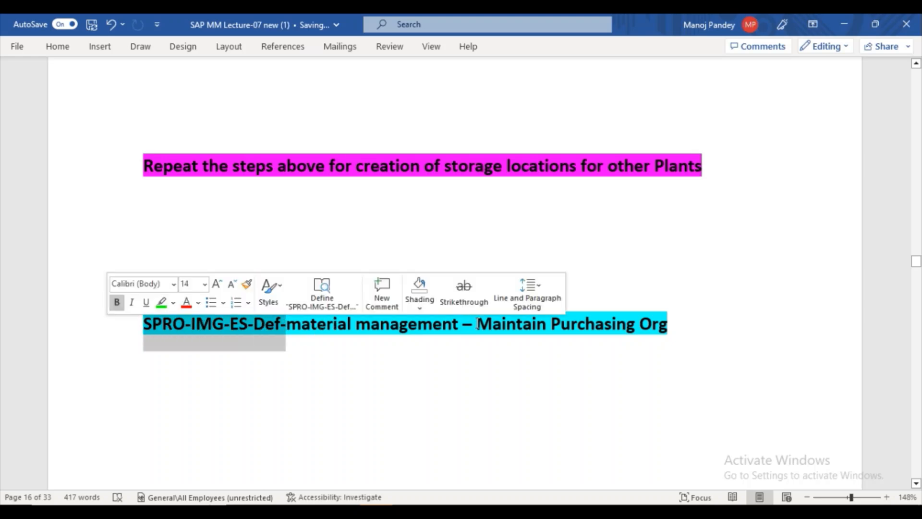
{"action": "left_click_drag", "start_coordinate": [462, 325], "coordinate": [172, 347]}
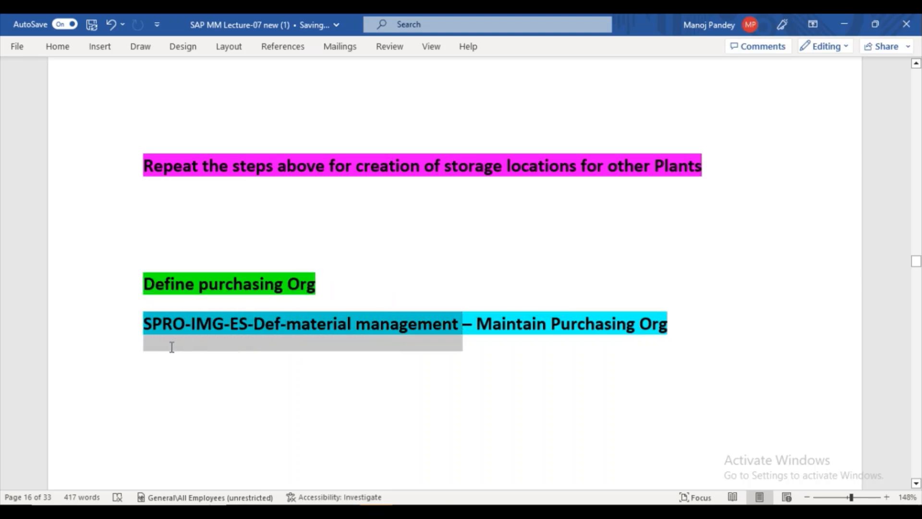
{"action": "left_click_drag", "start_coordinate": [172, 347], "coordinate": [172, 348]}
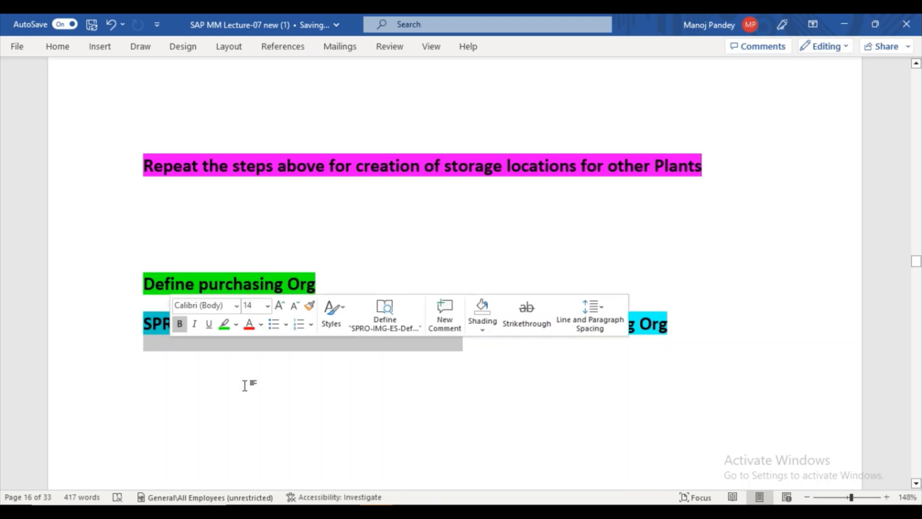
{"action": "left_click", "coordinate": [329, 425]}
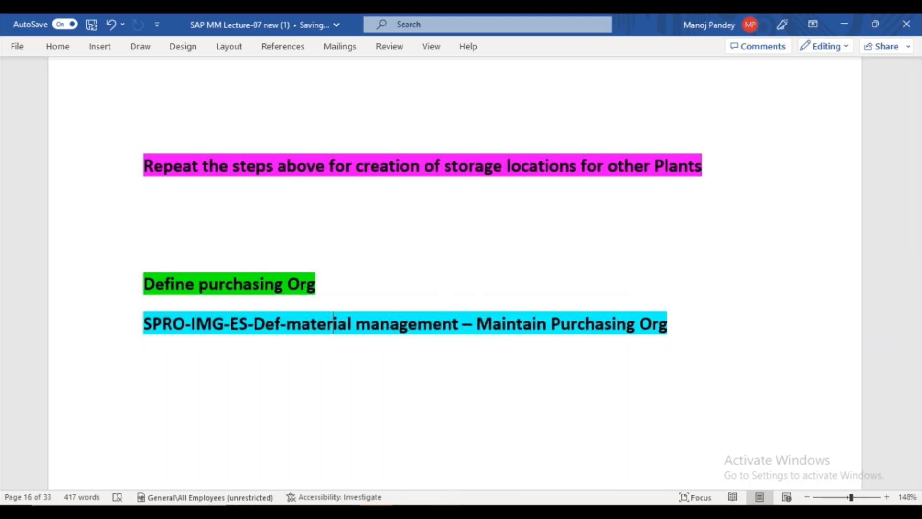
{"action": "left_click", "coordinate": [520, 470]}
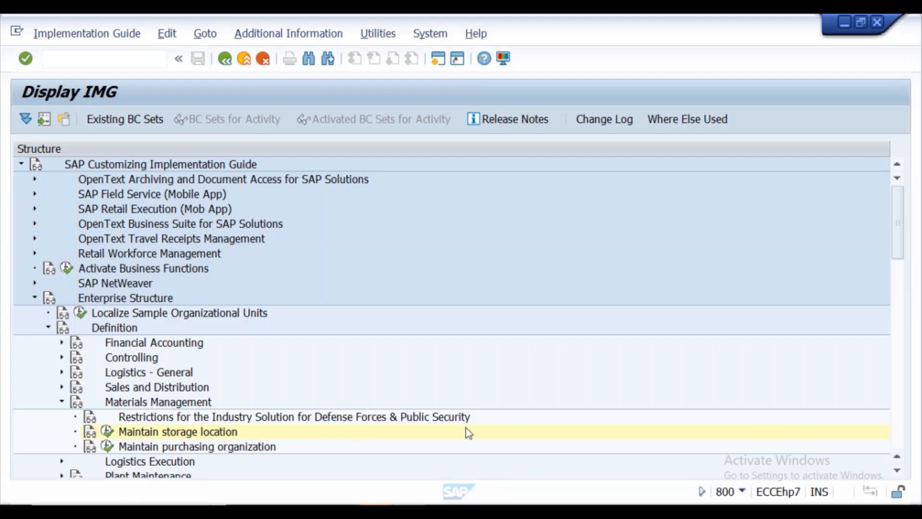
{"action": "left_click", "coordinate": [106, 447]}
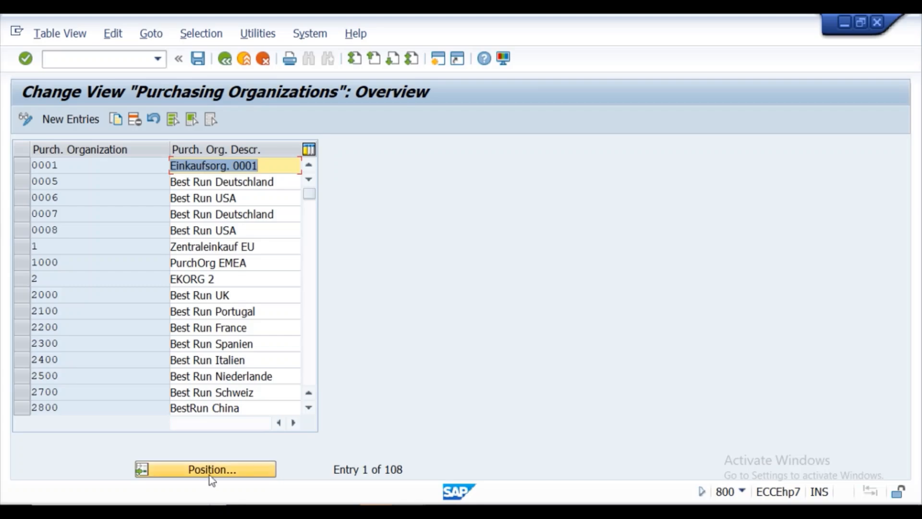
Switch to the Lecture-07 Word notes and review the instructions for executing the purchasing organization activity.
{"action": "mouse_move", "coordinate": [427, 475]}
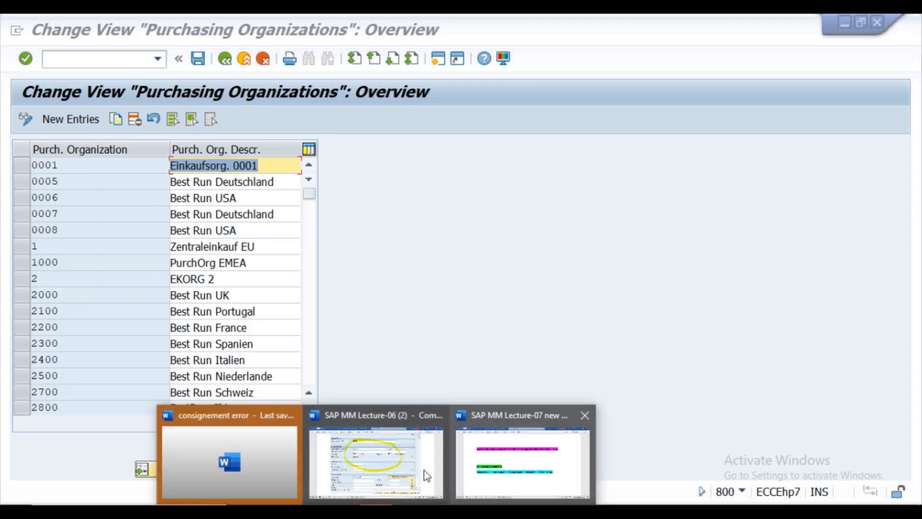
{"action": "left_click", "coordinate": [483, 453]}
{"action": "left_click", "coordinate": [916, 483]}
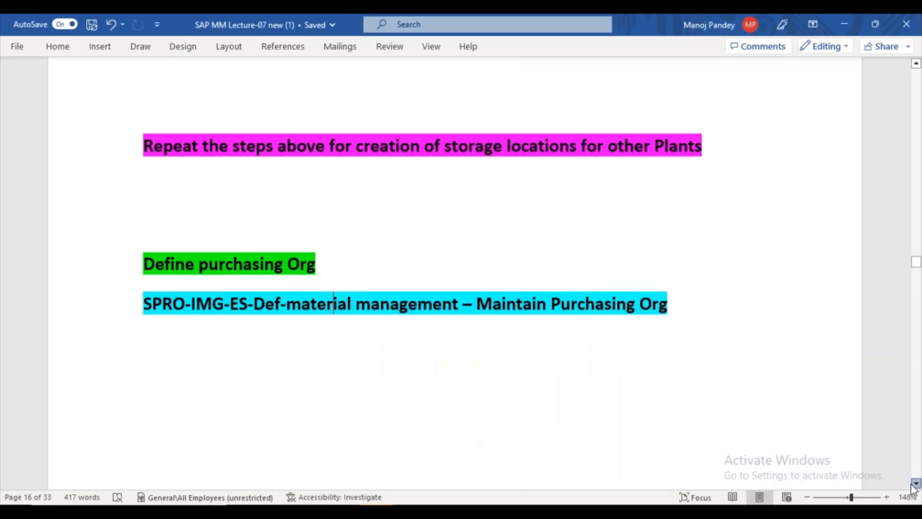
{"action": "left_click_drag", "start_coordinate": [912, 486], "coordinate": [917, 486]}
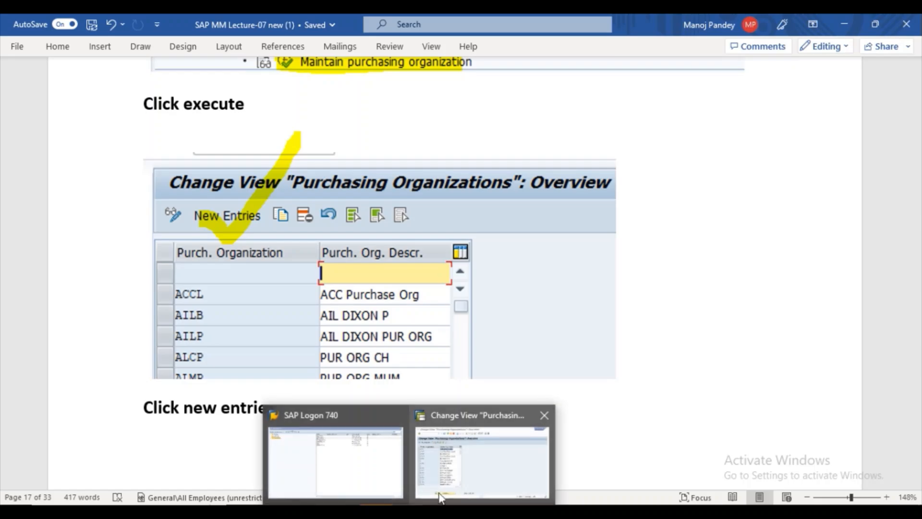
{"action": "left_click", "coordinate": [447, 481]}
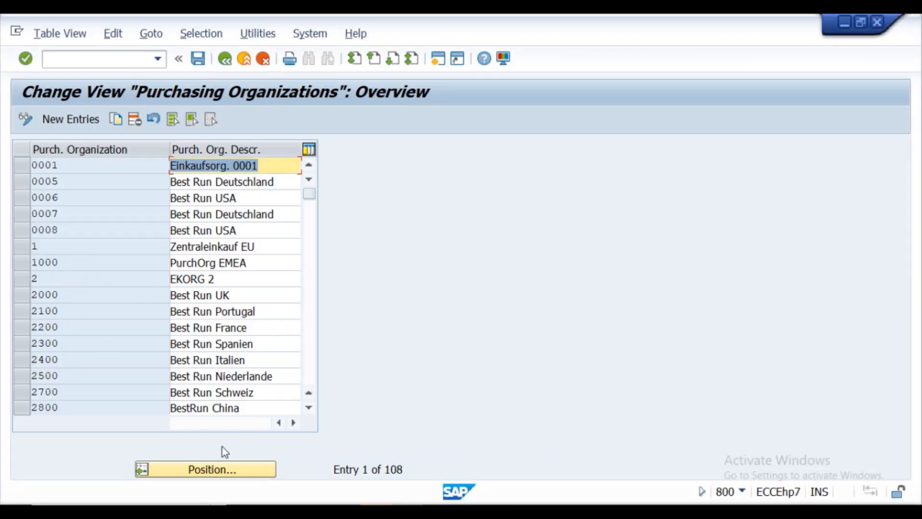
{"action": "left_click", "coordinate": [224, 470]}
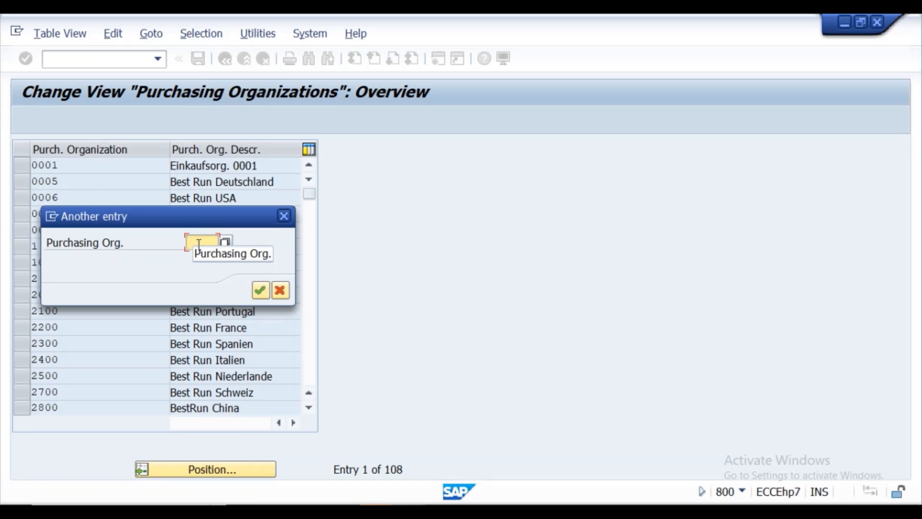
{"action": "type", "text": "KRP"}
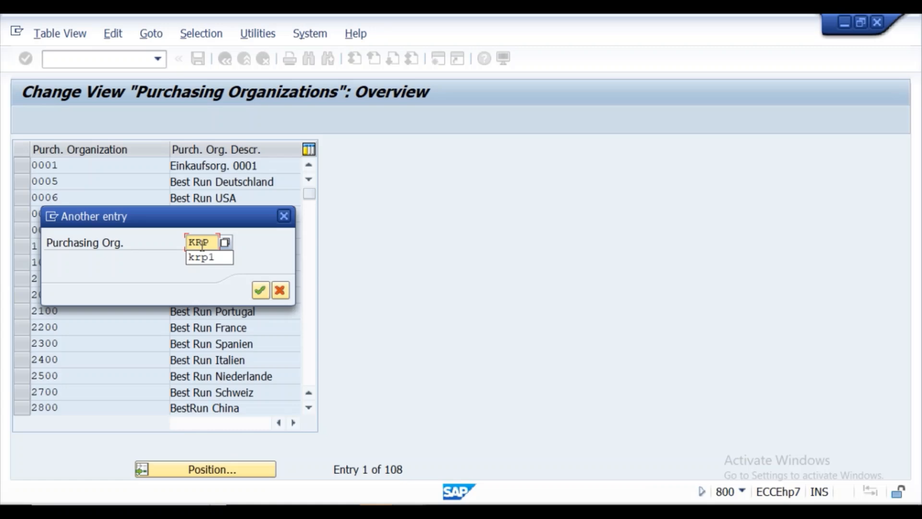
{"action": "left_click", "coordinate": [284, 216]}
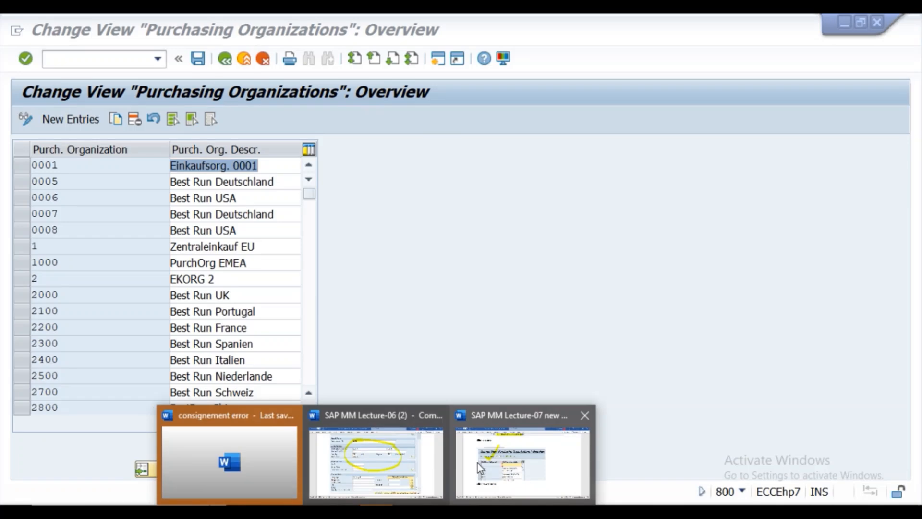
Switch to the Lecture-07 Word notes and read the instructions for entering a new purchasing organization and saving it.
{"action": "left_click", "coordinate": [393, 448]}
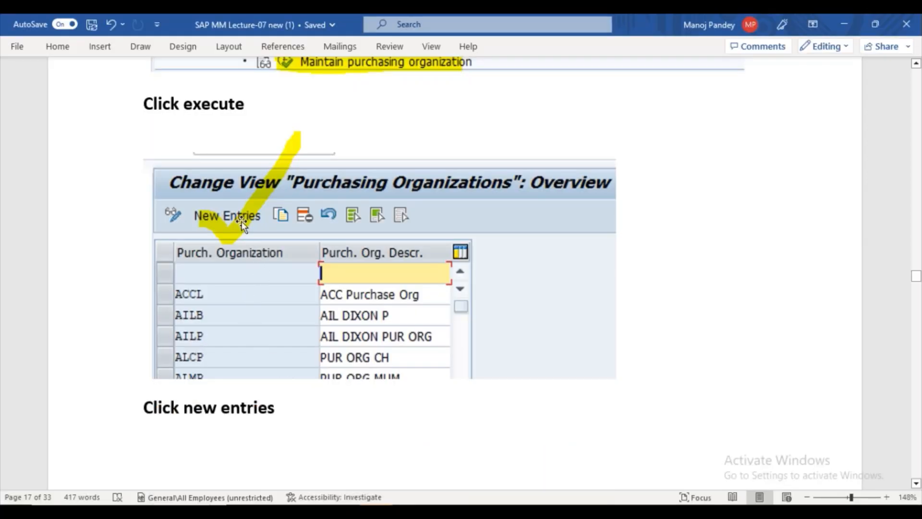
{"action": "left_click", "coordinate": [916, 483]}
{"action": "scroll", "coordinate": [915, 483], "scroll_direction": "down", "scroll_amount": 7}
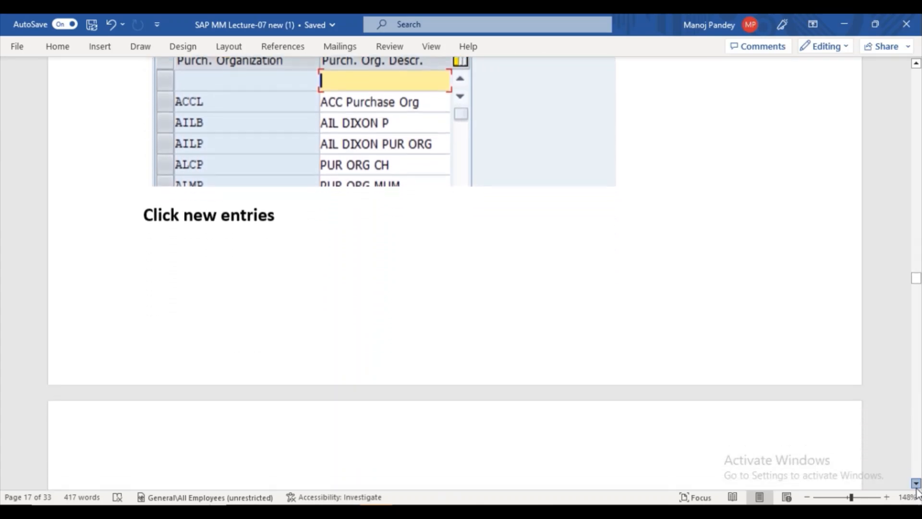
{"action": "scroll", "coordinate": [916, 483], "scroll_direction": "down", "scroll_amount": 4}
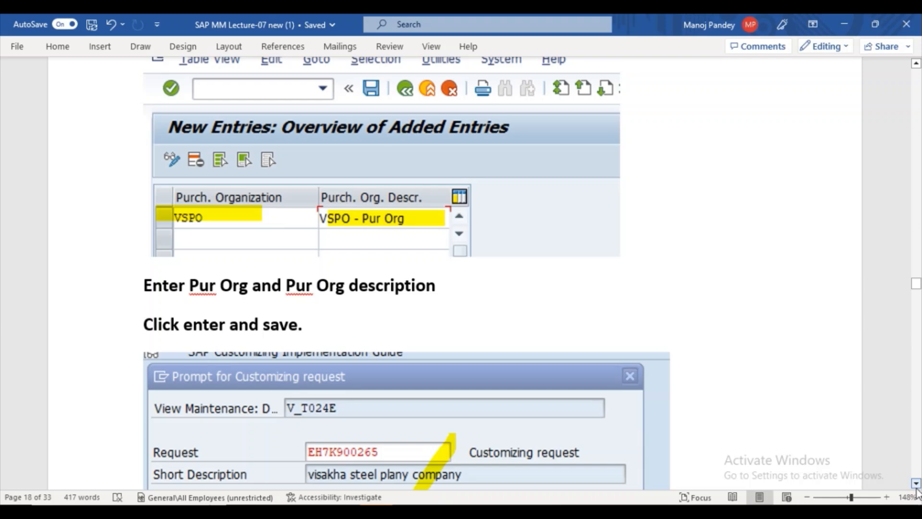
{"action": "scroll", "coordinate": [916, 484], "scroll_direction": "down", "scroll_amount": 1}
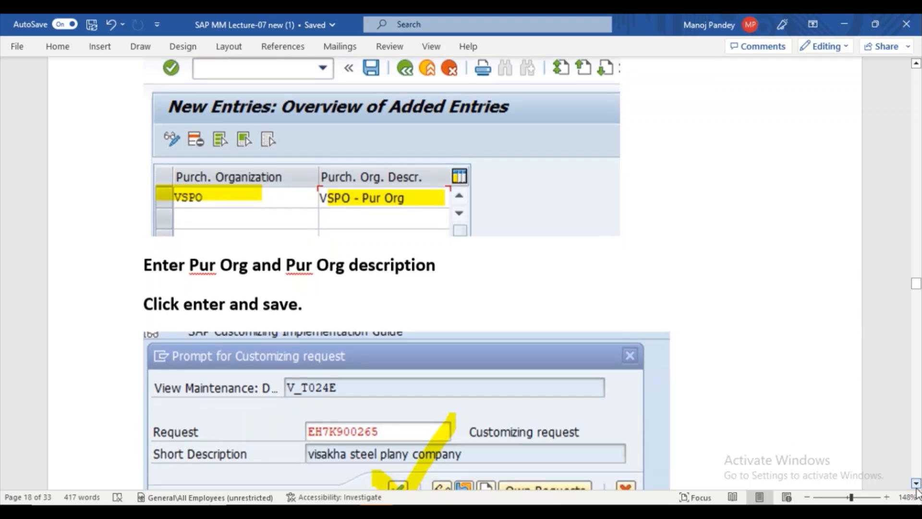
{"action": "scroll", "coordinate": [915, 483], "scroll_direction": "down", "scroll_amount": 1}
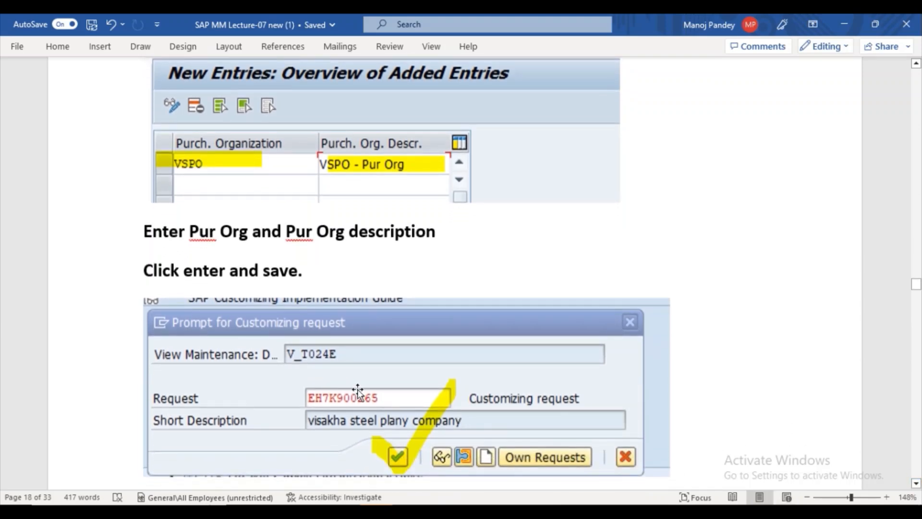
Switch to SAP, start new entries for purchasing organizations, and add PNPO with the description PNPO-Pur org.
{"action": "left_click", "coordinate": [411, 512]}
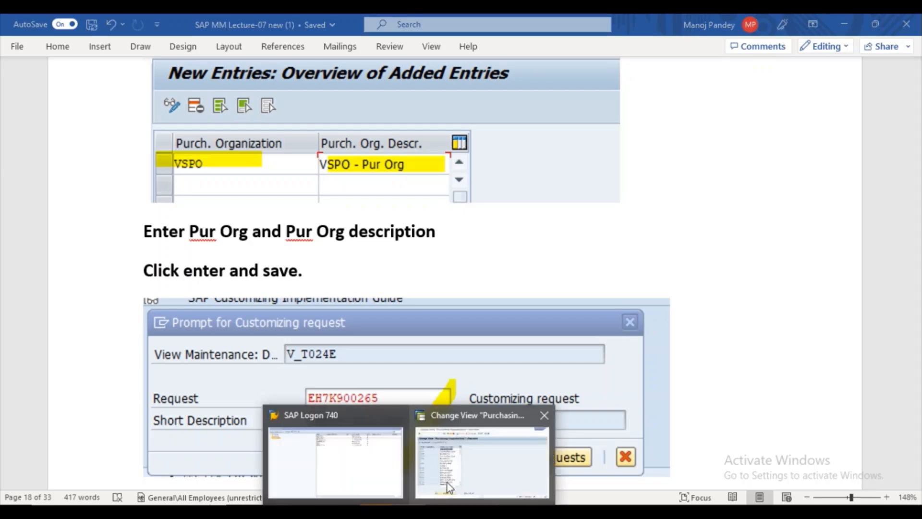
{"action": "left_click", "coordinate": [447, 484]}
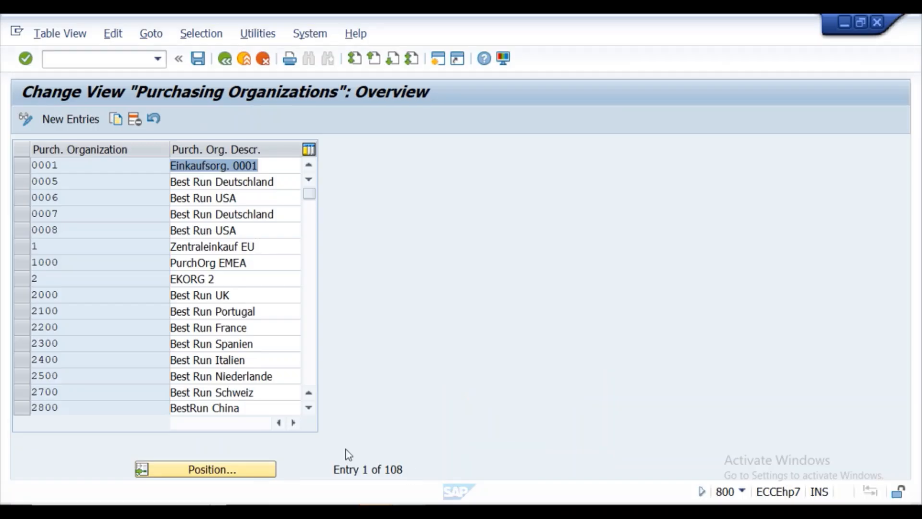
{"action": "left_click", "coordinate": [57, 122]}
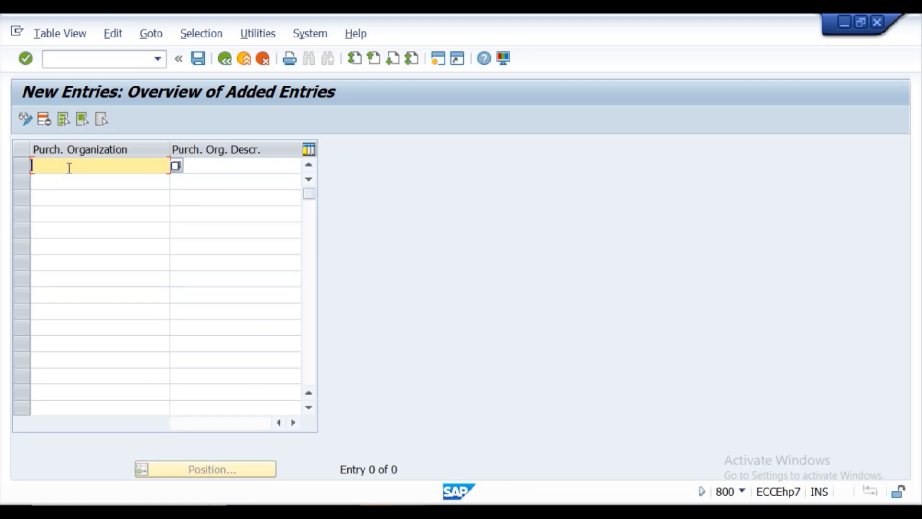
{"action": "type", "text": "PNPO"}
{"action": "left_click", "coordinate": [221, 164]}
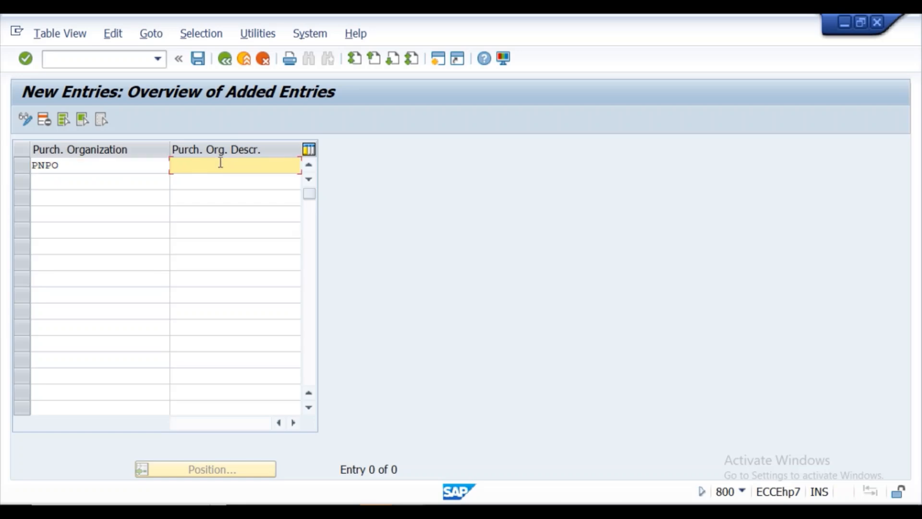
{"action": "type", "text": "P"}
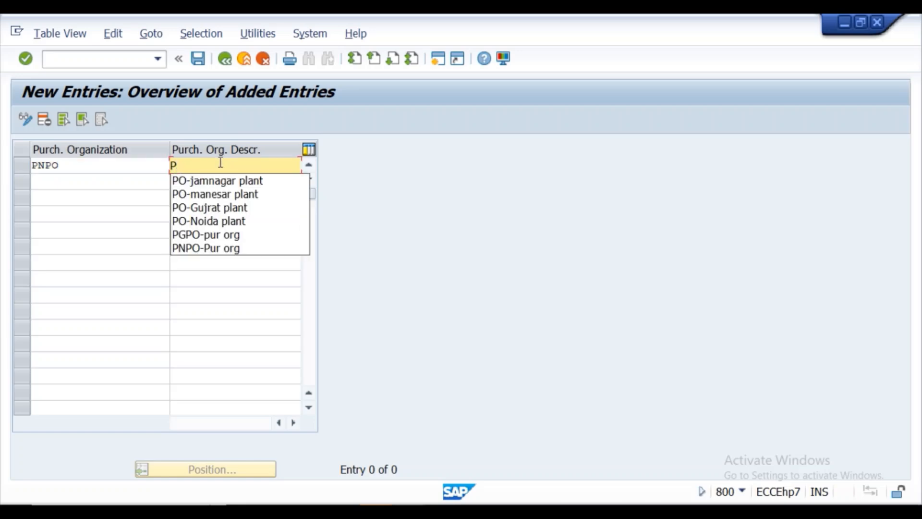
{"action": "type", "text": "NPO"}
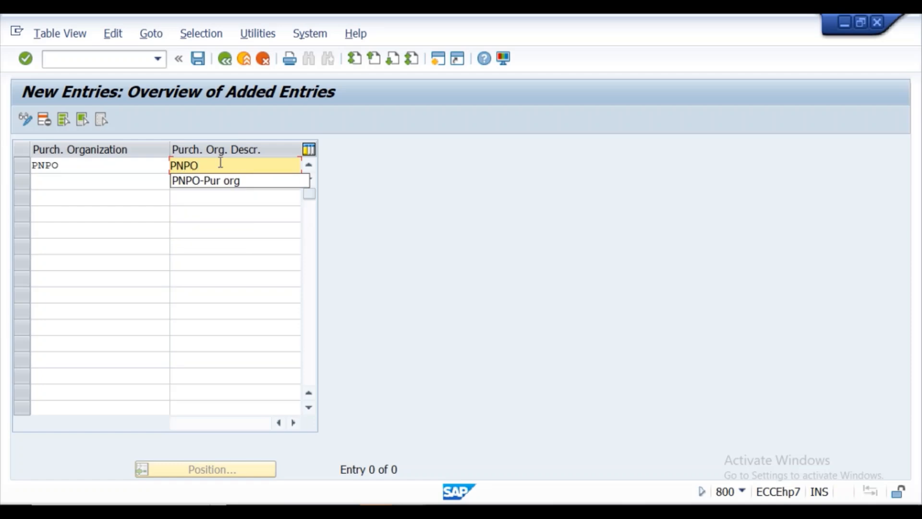
{"action": "left_click", "coordinate": [221, 181]}
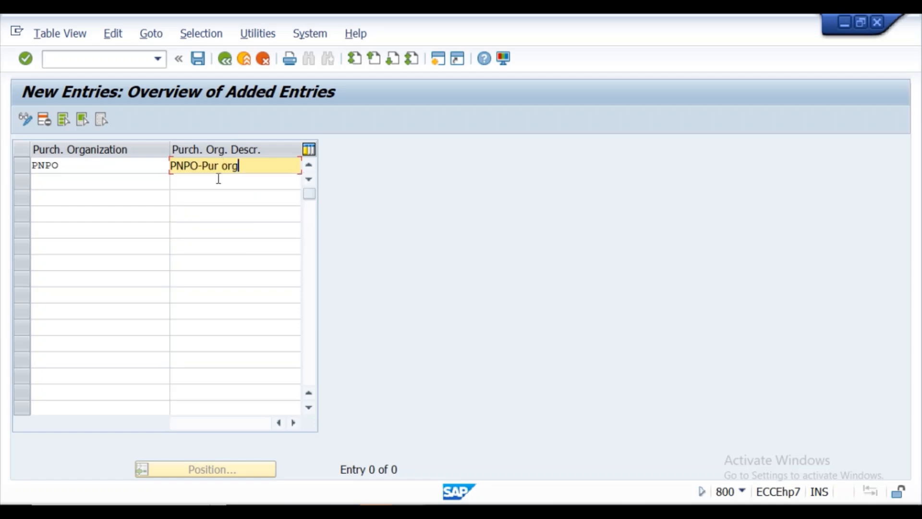
Add purchasing organization PGPO with the description PGPO-pur org and save the new entries.
{"action": "left_click", "coordinate": [117, 180]}
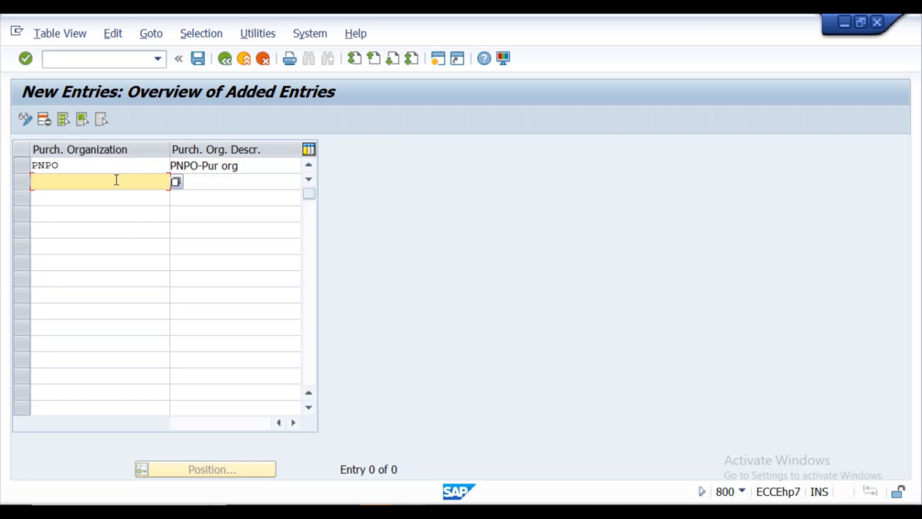
{"action": "type", "text": "PGPO"}
{"action": "left_click", "coordinate": [198, 178]}
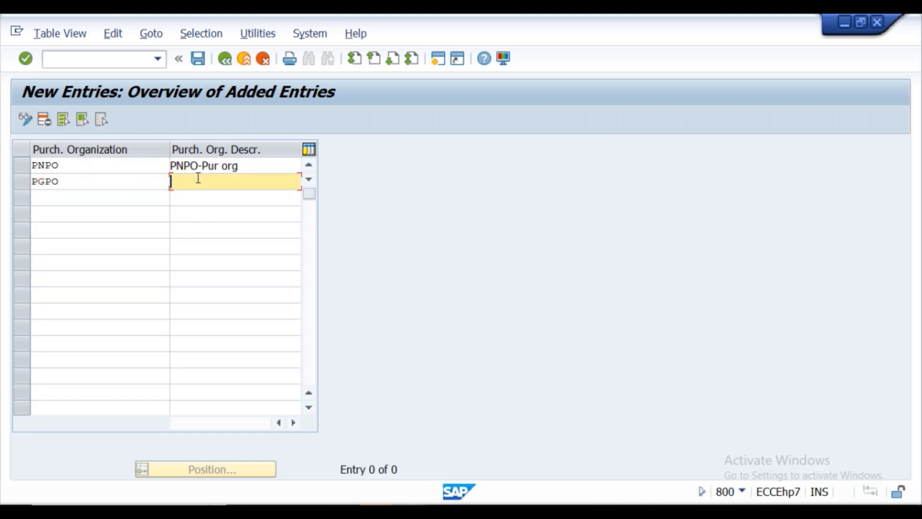
{"action": "type", "text": "PG"}
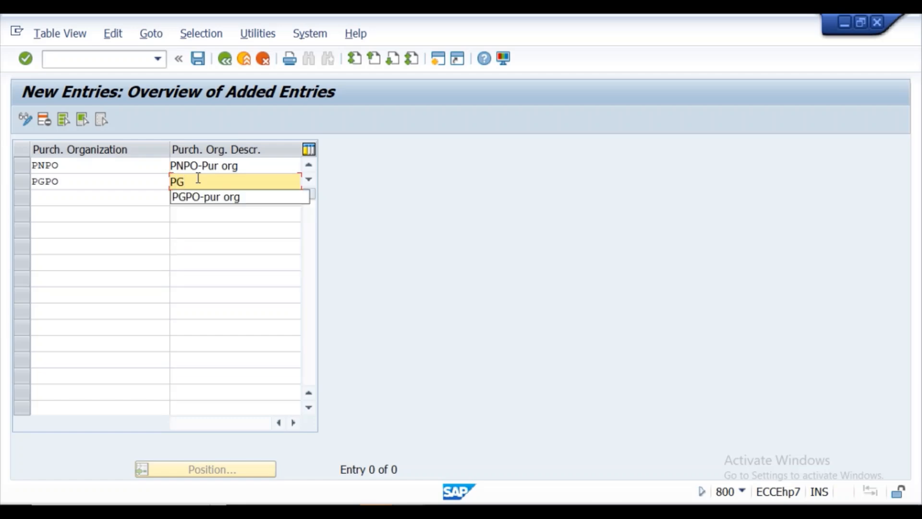
{"action": "left_click", "coordinate": [200, 196]}
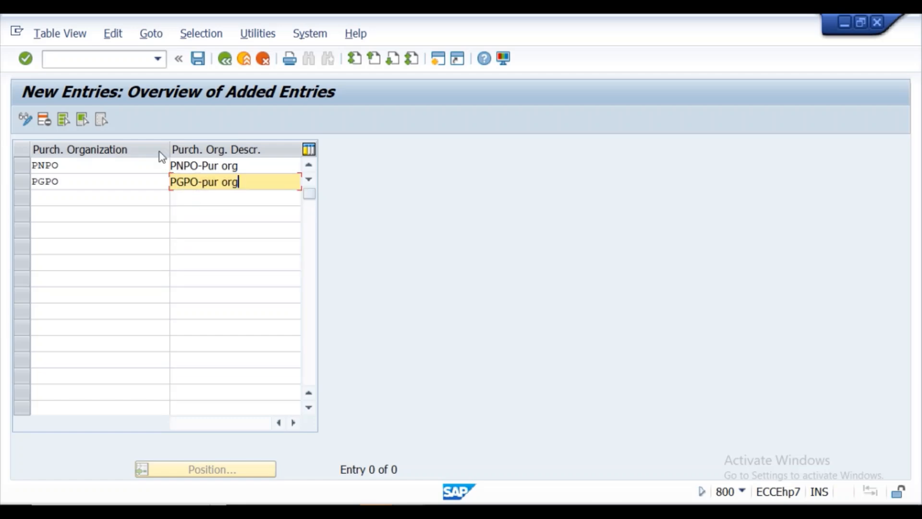
{"action": "left_click", "coordinate": [26, 59]}
{"action": "left_click", "coordinate": [197, 61]}
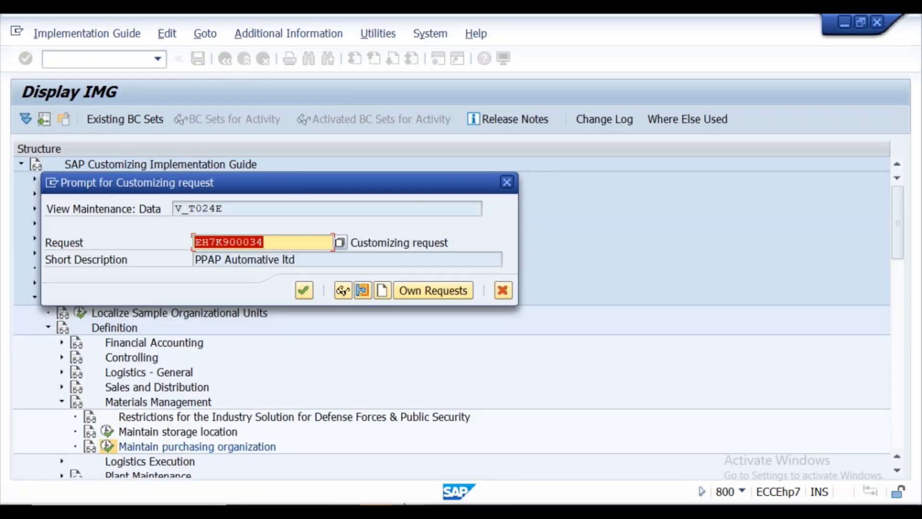
Switch to the Lecture-07 Word notes and delete the old new-entries screenshot showing purchasing organization VSPO.
{"action": "mouse_move", "coordinate": [476, 472]}
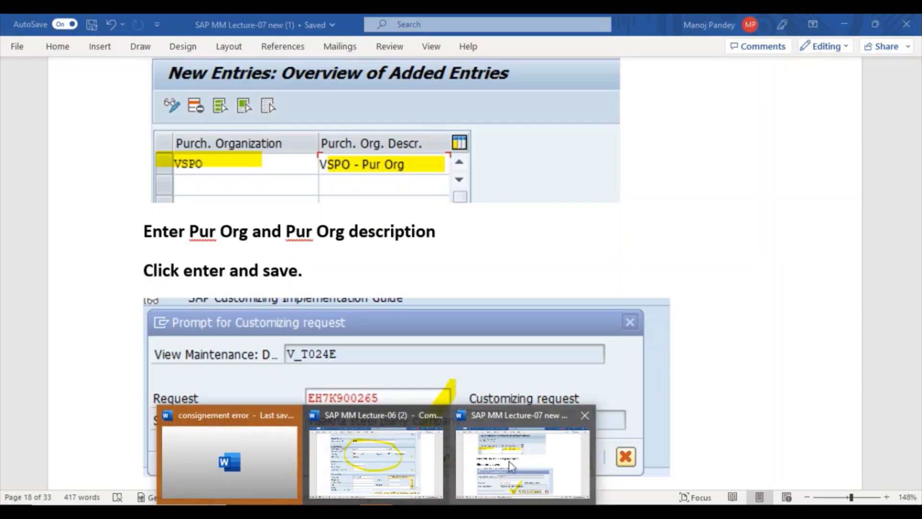
{"action": "left_click", "coordinate": [475, 466]}
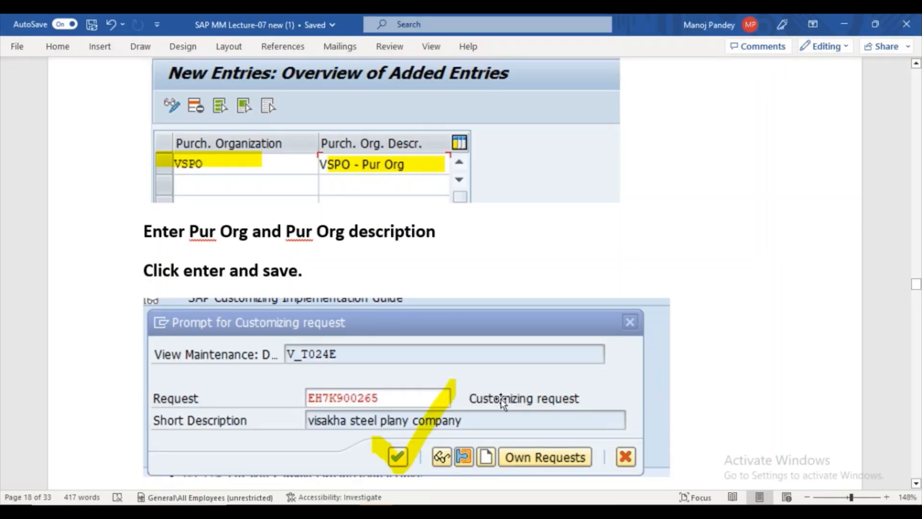
{"action": "left_click", "coordinate": [321, 153]}
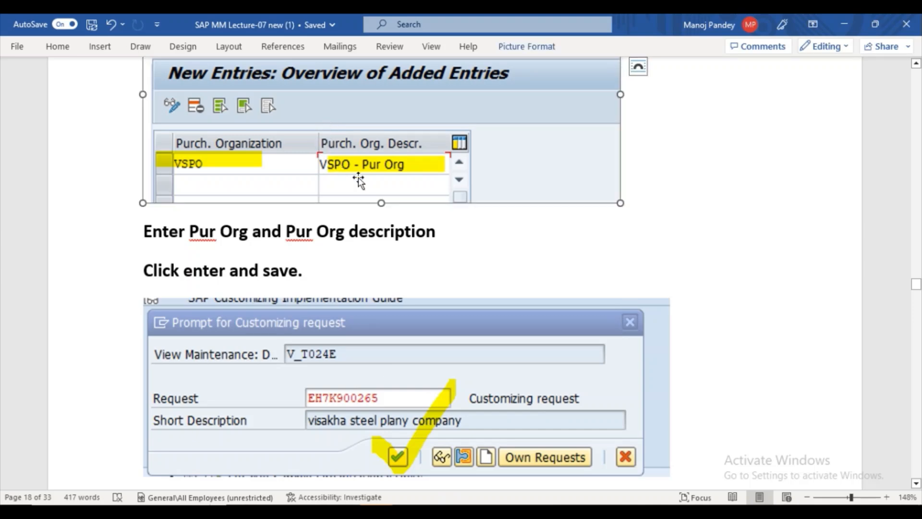
{"action": "key", "text": "Delete"}
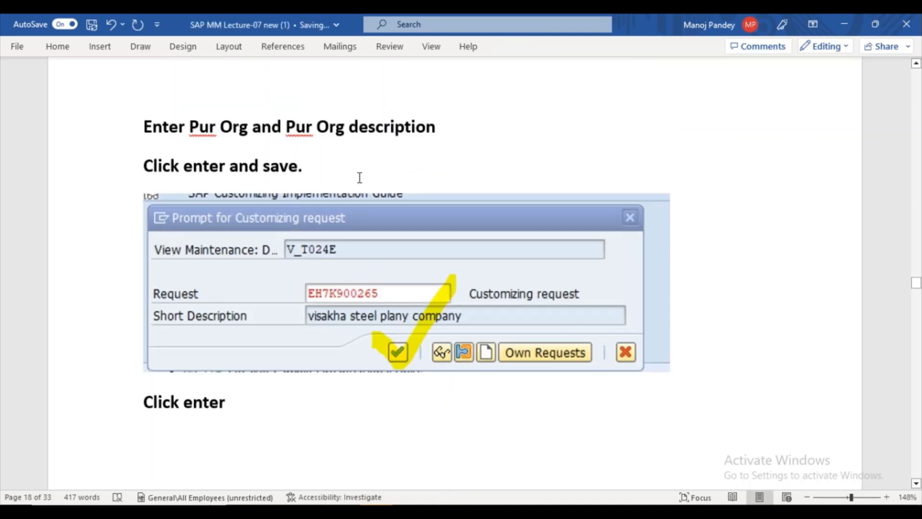
Back in SAP, cancel the customizing request prompt, snip the New Entries table with Snipping Tool, and highlight PNPO and PGPO.
{"action": "left_click", "coordinate": [459, 467]}
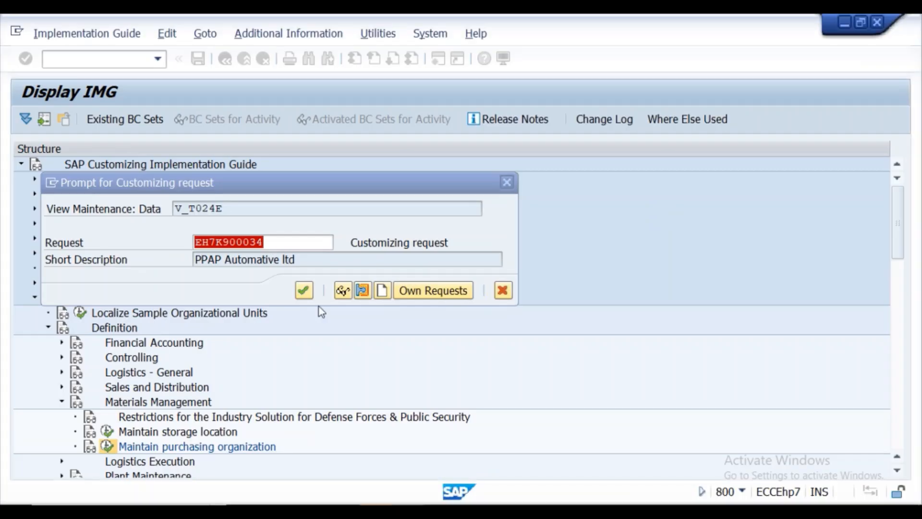
{"action": "left_click", "coordinate": [506, 181]}
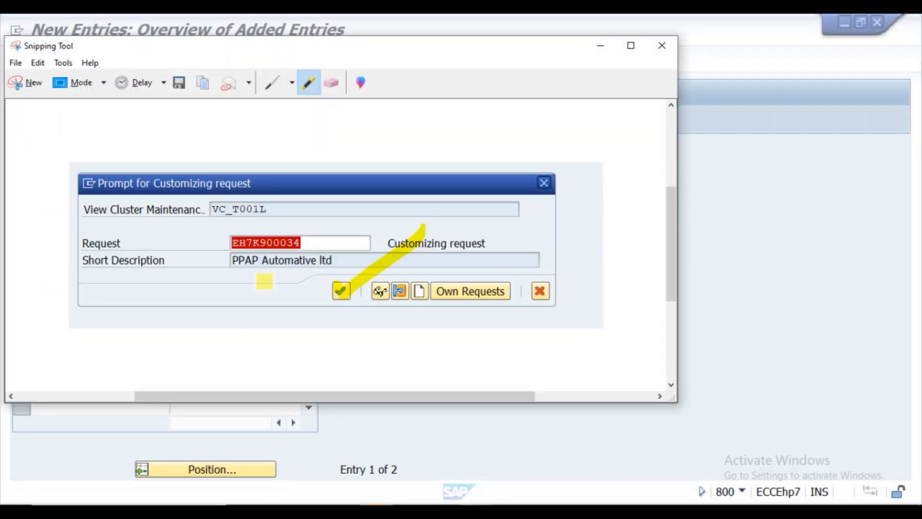
{"action": "left_click", "coordinate": [21, 89]}
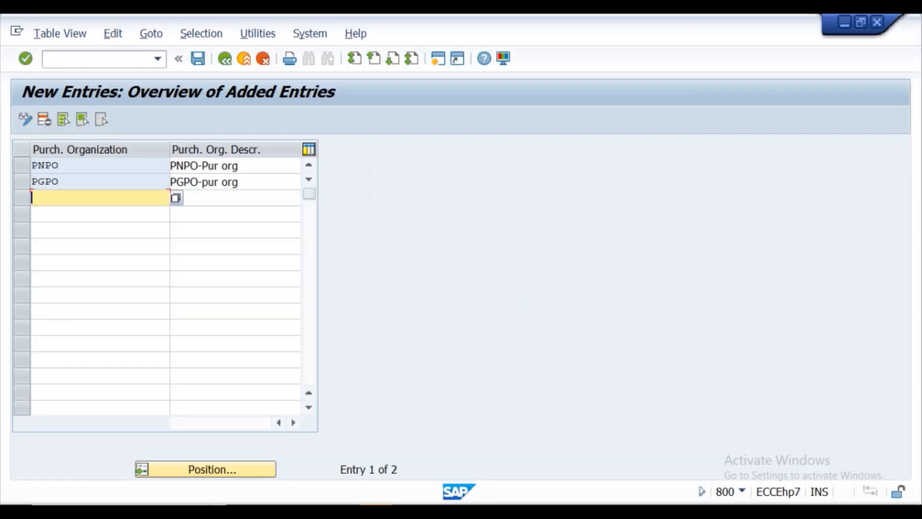
{"action": "left_click_drag", "start_coordinate": [4, 72], "coordinate": [373, 235]}
{"action": "left_click_drag", "start_coordinate": [85, 228], "coordinate": [146, 230]}
{"action": "mouse_move", "coordinate": [94, 245]}
{"action": "left_mouse_down"}
{"action": "mouse_move", "coordinate": [84, 255]}
{"action": "mouse_move", "coordinate": [162, 249]}
{"action": "left_mouse_up"}
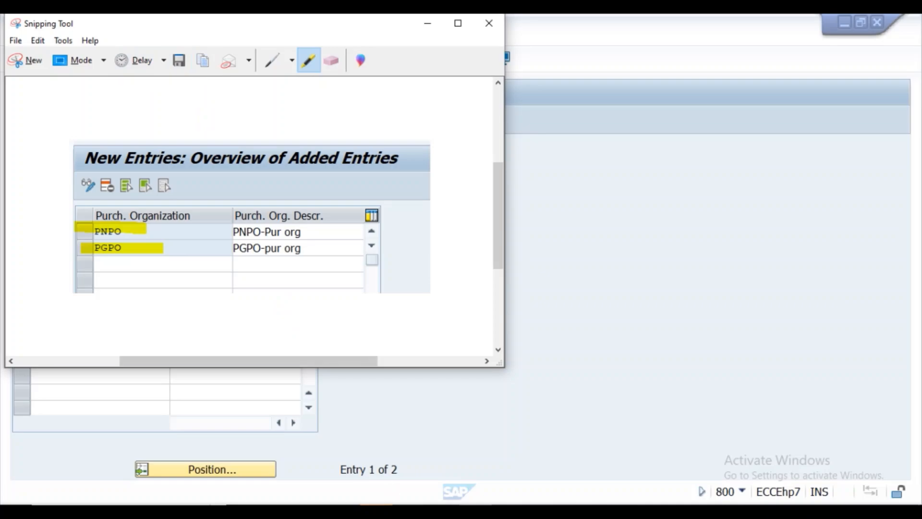
Switch to the Lecture-07 Word notes and paste the PNPO and PGPO snip above "Enter Pur Org and Pur Org description".
{"action": "mouse_move", "coordinate": [483, 502]}
{"action": "left_click", "coordinate": [497, 471]}
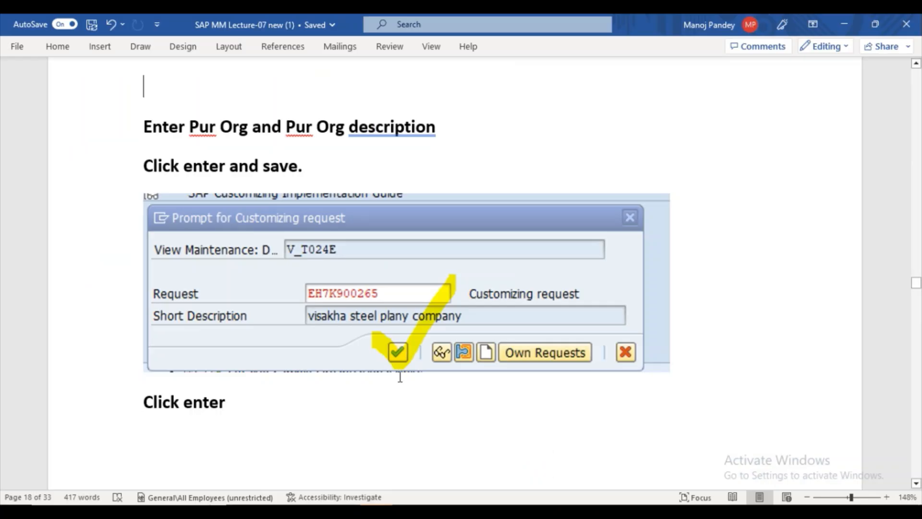
{"action": "key", "text": "ctrl+v"}
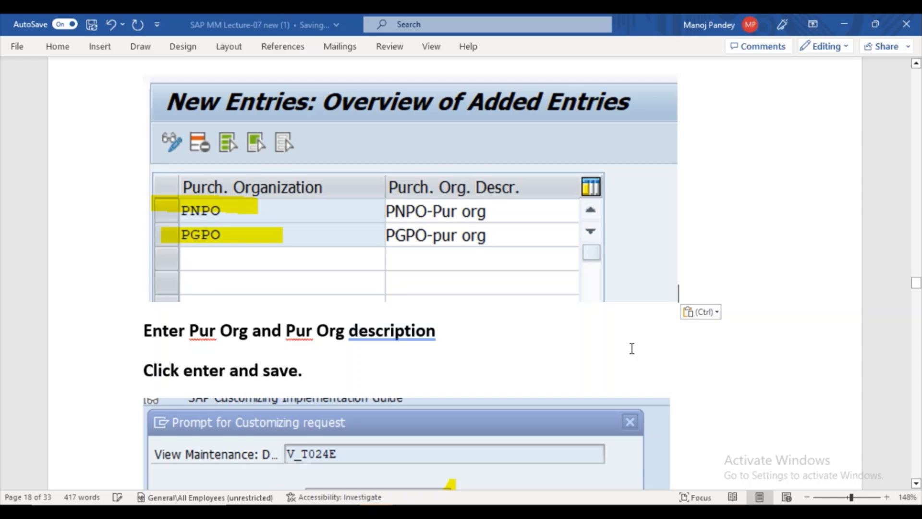
Delete the old customizing request screenshot below "Click enter and save." in the notes.
{"action": "scroll", "coordinate": [915, 483], "scroll_direction": "down", "scroll_amount": 4}
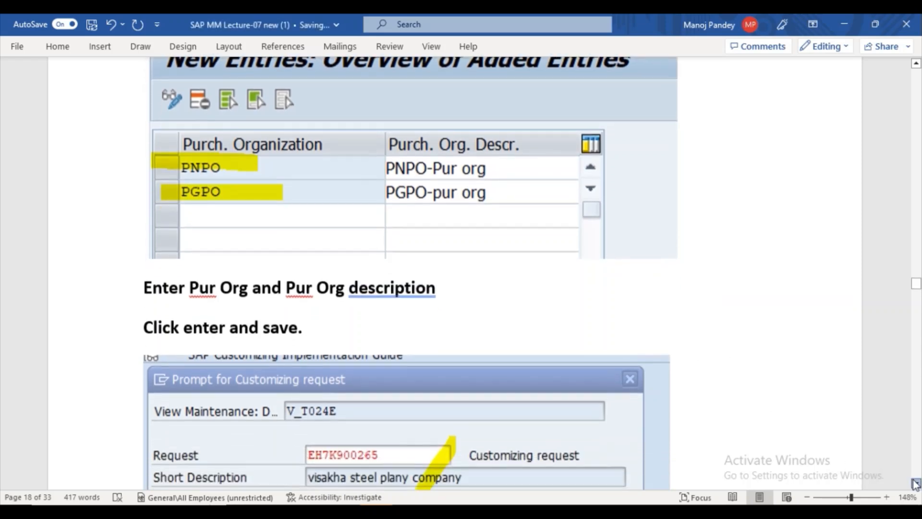
{"action": "scroll", "coordinate": [915, 483], "scroll_direction": "down", "scroll_amount": 1}
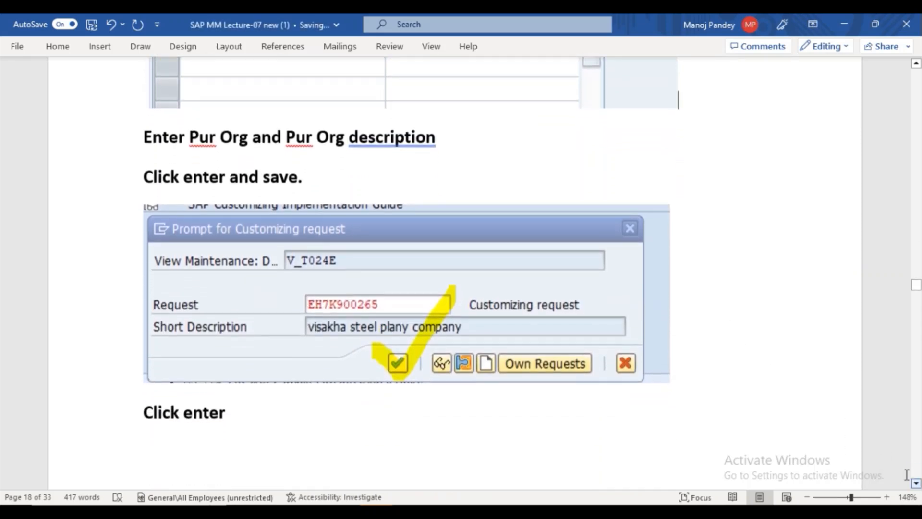
{"action": "left_click", "coordinate": [426, 318]}
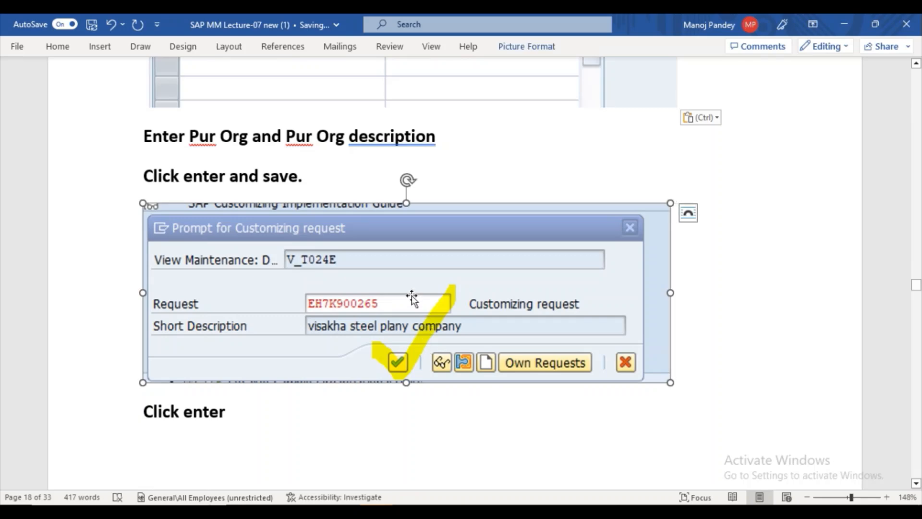
{"action": "key", "text": "Delete"}
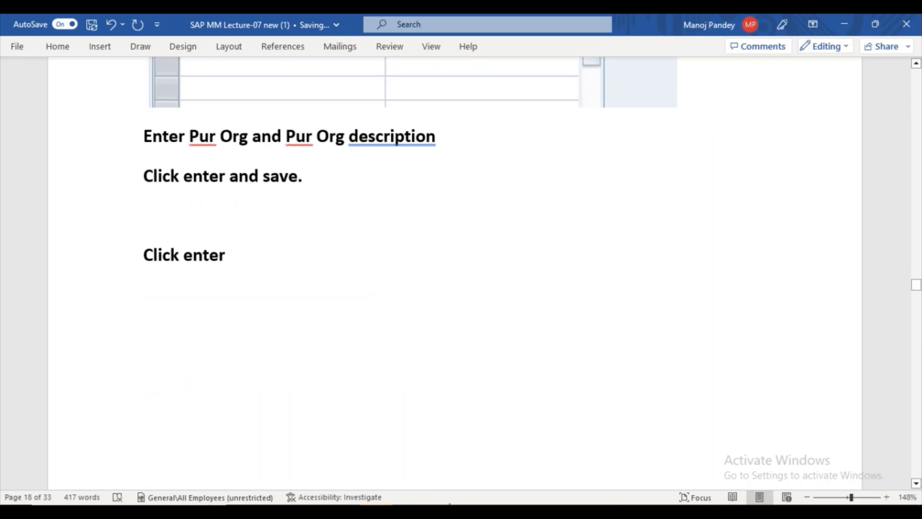
Switch to SAP, save the purchasing organizations, snip the customizing request prompt with Snipping Tool, and highlight its green check mark.
{"action": "left_click", "coordinate": [463, 476]}
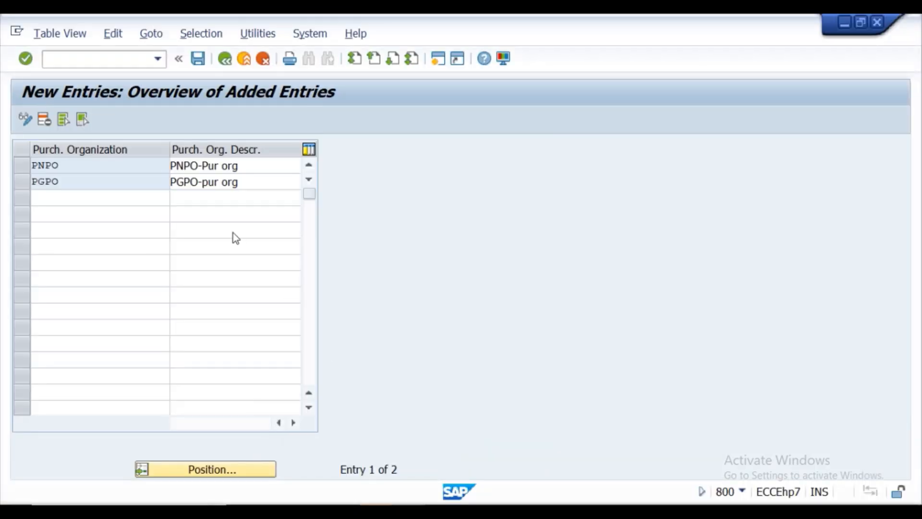
{"action": "left_click", "coordinate": [197, 58]}
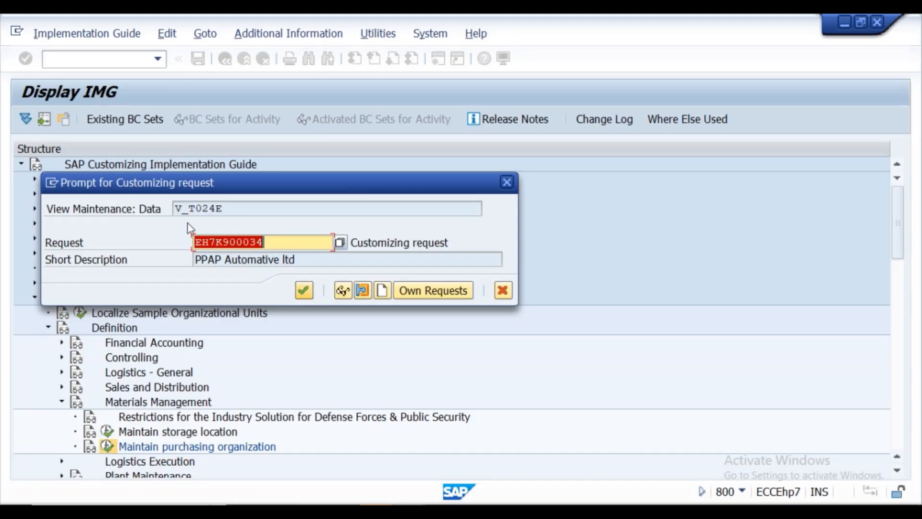
{"action": "key", "text": "alt+Tab"}
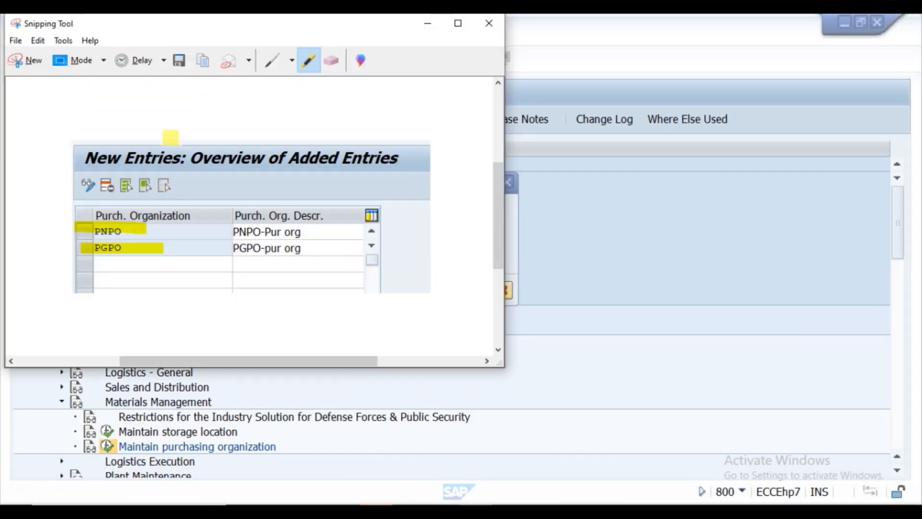
{"action": "left_click", "coordinate": [21, 72]}
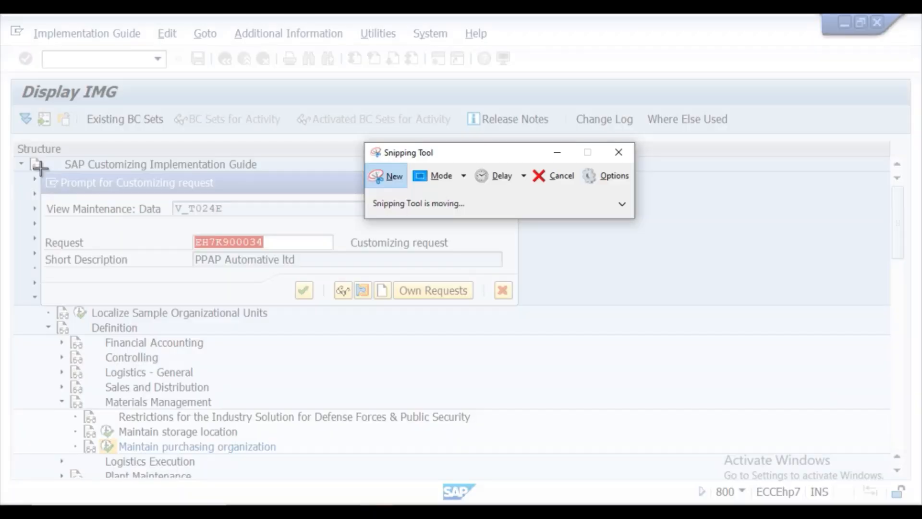
{"action": "mouse_move", "coordinate": [41, 169]}
{"action": "left_mouse_down"}
{"action": "mouse_move", "coordinate": [115, 220]}
{"action": "mouse_move", "coordinate": [453, 329]}
{"action": "mouse_move", "coordinate": [542, 331]}
{"action": "left_mouse_up"}
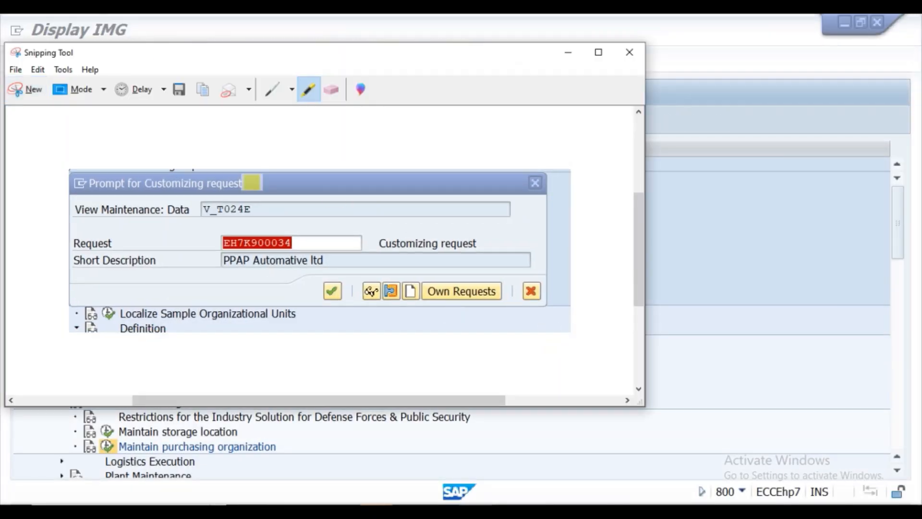
{"action": "left_click_drag", "start_coordinate": [326, 291], "coordinate": [367, 254]}
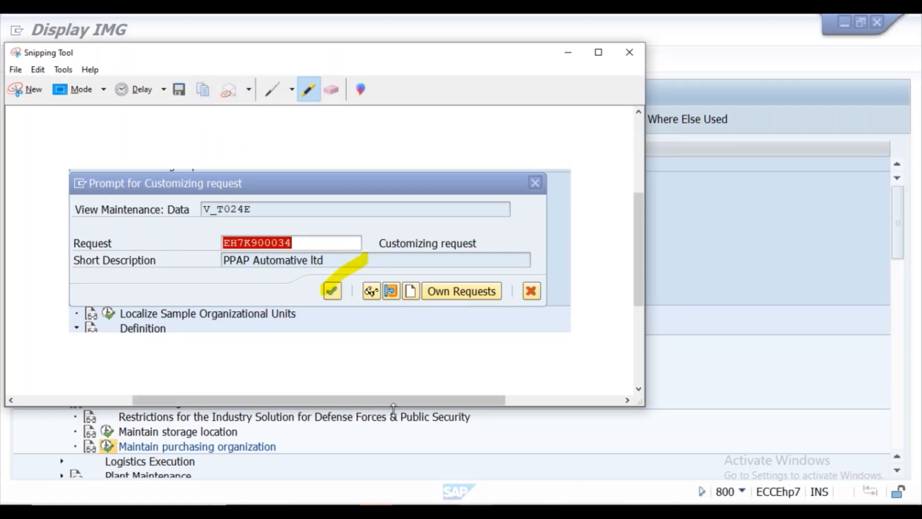
Switch to the Lecture-07 Word notes and paste the customizing request snip above "Click enter".
{"action": "mouse_move", "coordinate": [377, 499]}
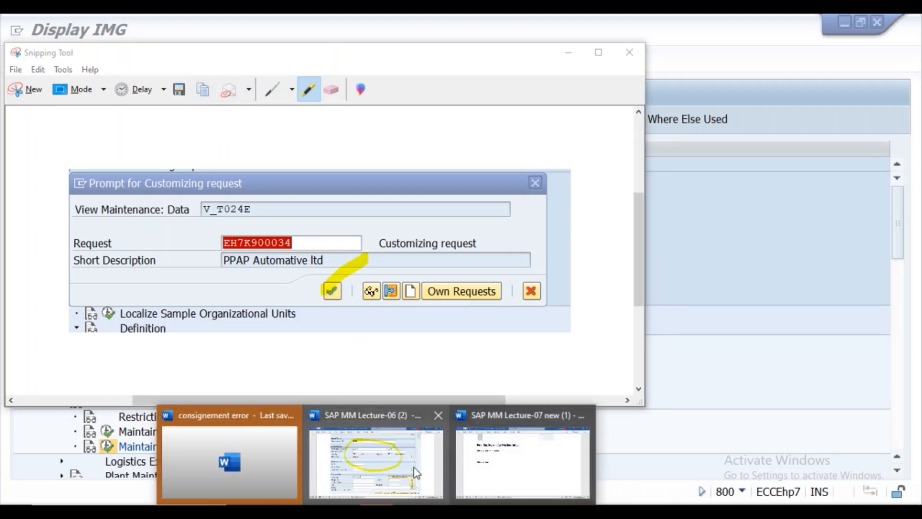
{"action": "left_click", "coordinate": [501, 459]}
{"action": "key", "text": "ctrl+v"}
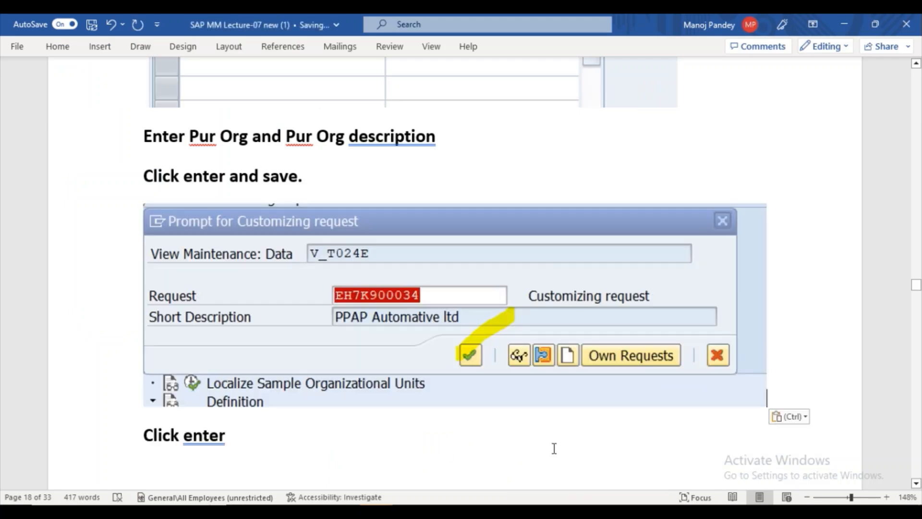
Review the Assignment Part list in the notes and the customizing path for Assign Company Code to Company.
{"action": "left_click", "coordinate": [916, 484]}
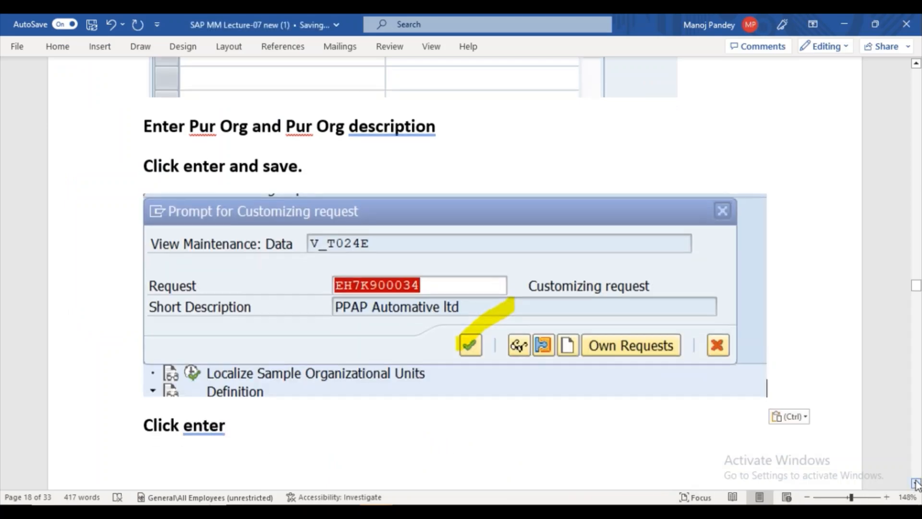
{"action": "scroll", "coordinate": [916, 483], "scroll_direction": "down", "scroll_amount": 5}
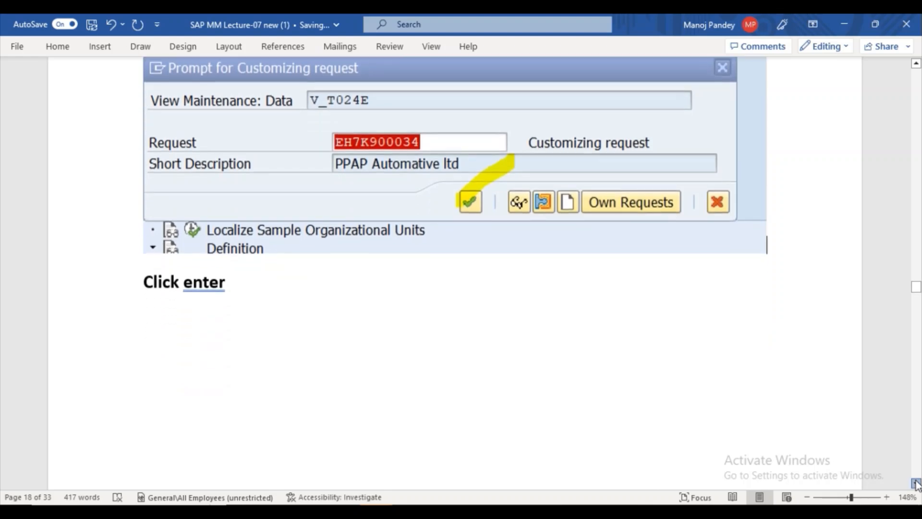
{"action": "scroll", "coordinate": [917, 484], "scroll_direction": "down", "scroll_amount": 7}
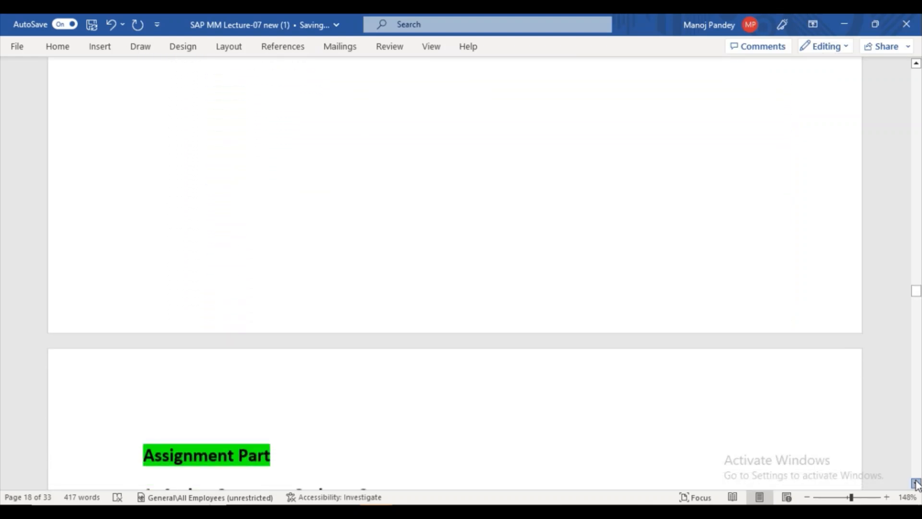
{"action": "scroll", "coordinate": [917, 484], "scroll_direction": "down", "scroll_amount": 1}
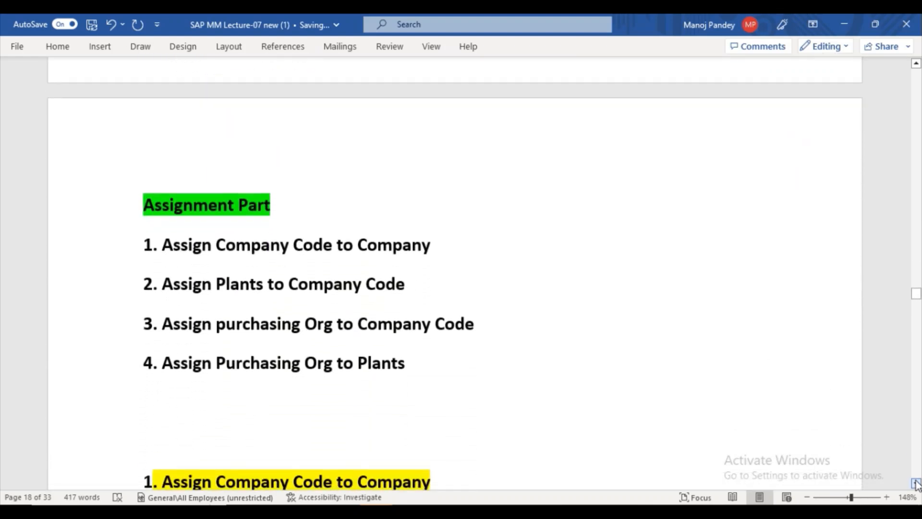
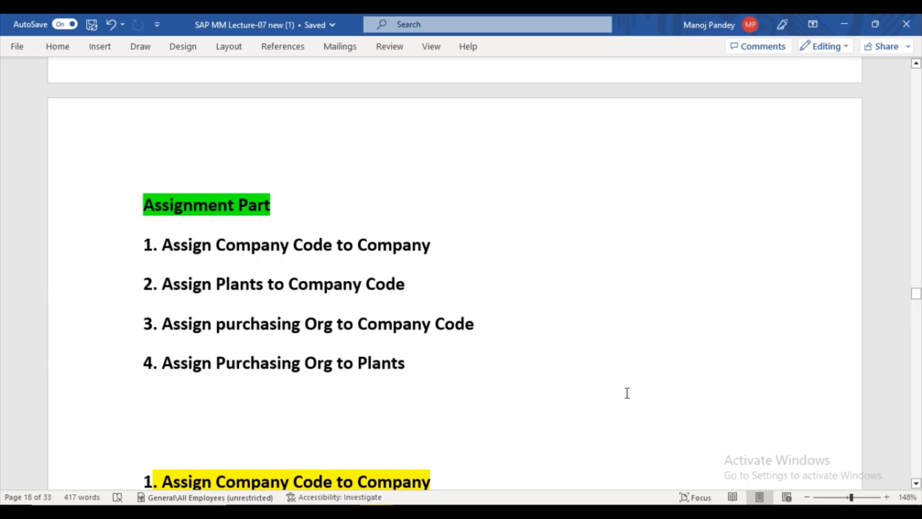
{"action": "left_click", "coordinate": [916, 483]}
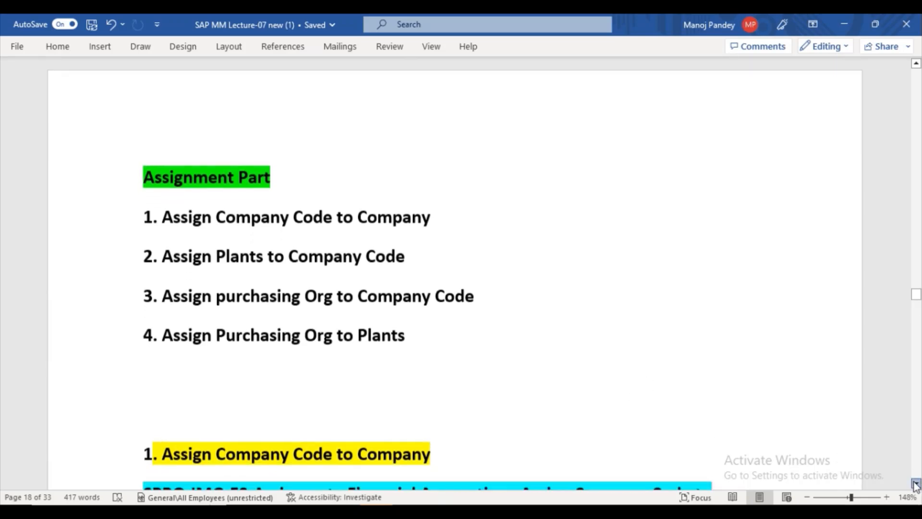
{"action": "left_click", "coordinate": [916, 484]}
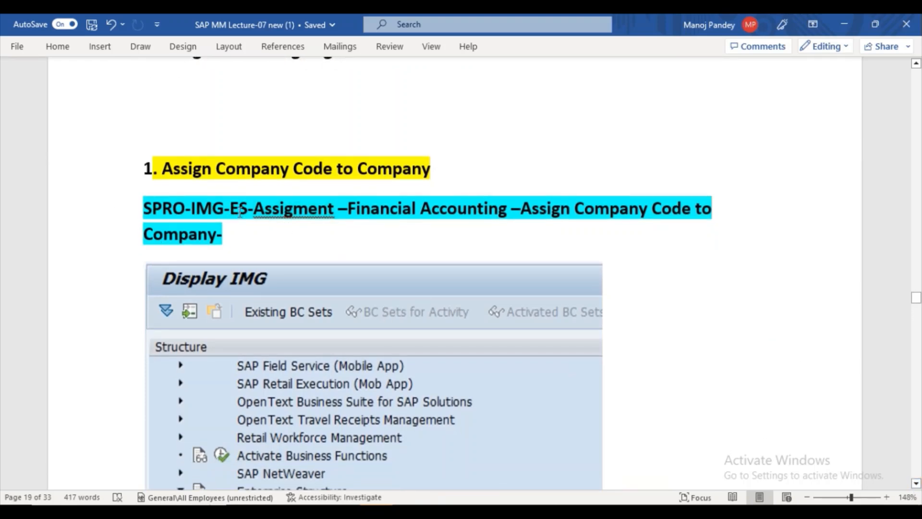
{"action": "double_click", "coordinate": [256, 215]}
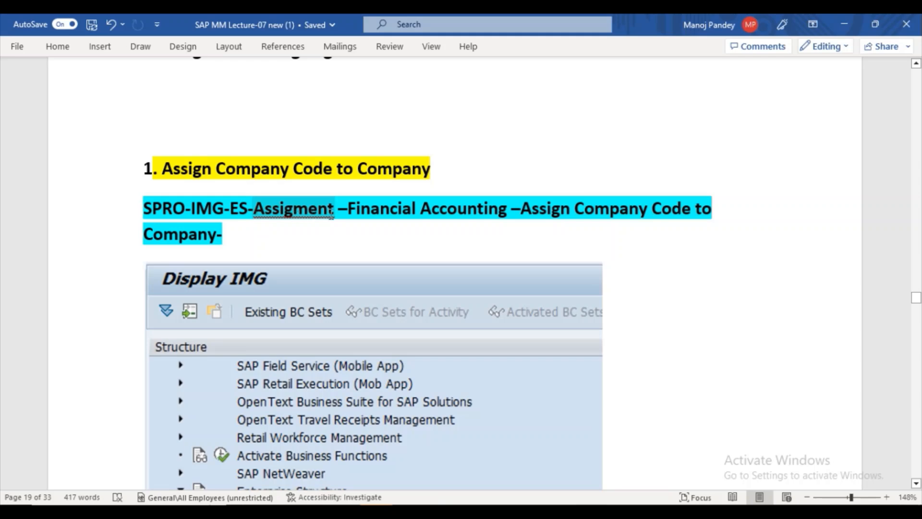
Delete the old screenshot of the Assign Company Code -> Company overview with company code RRRR from the notes.
{"action": "left_click", "coordinate": [332, 212]}
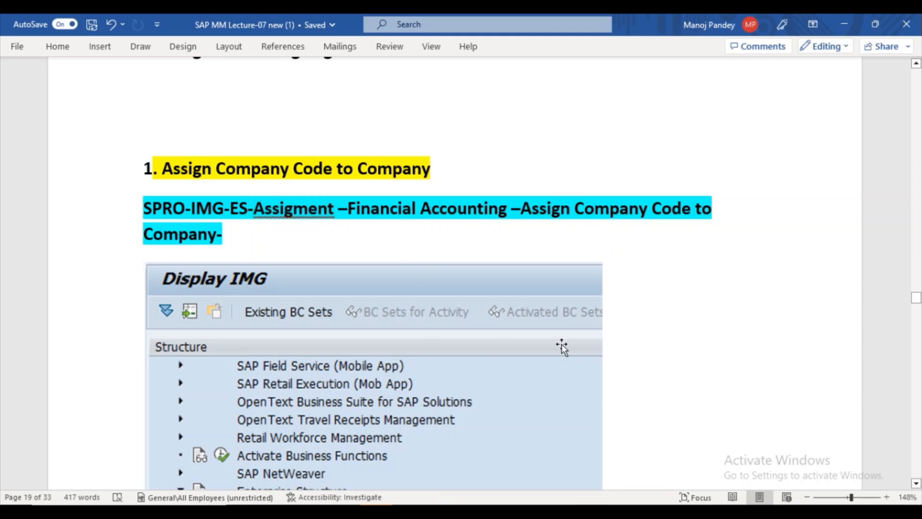
{"action": "scroll", "coordinate": [418, 288], "scroll_direction": "down", "scroll_amount": 10}
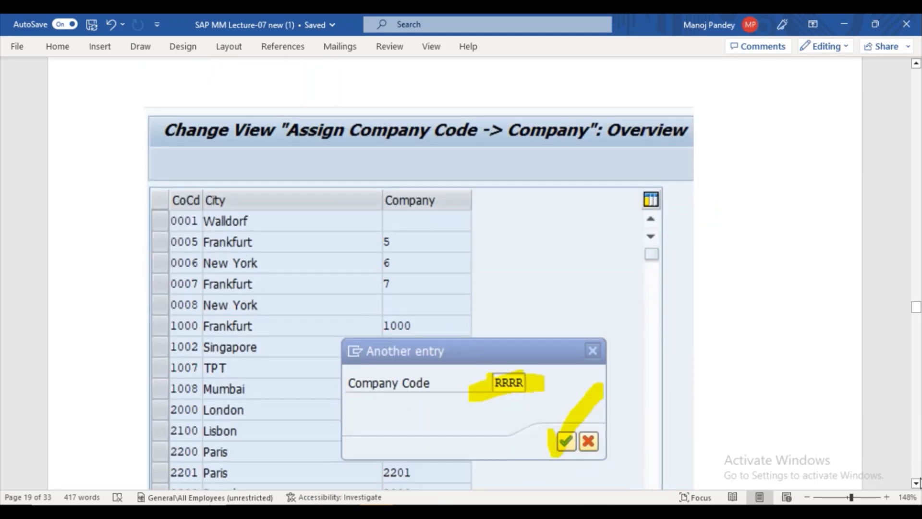
{"action": "left_click", "coordinate": [493, 365]}
{"action": "key", "text": "Delete"}
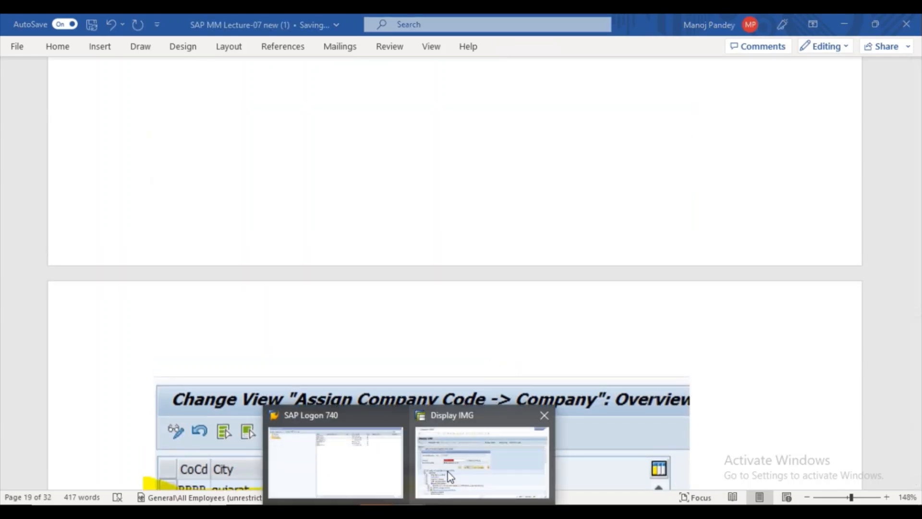
Switch to SAP, confirm the customizing request to save the purchasing organizations, and exit the Purchasing Organizations view and Display IMG.
{"action": "left_click", "coordinate": [447, 472]}
{"action": "left_click", "coordinate": [303, 291]}
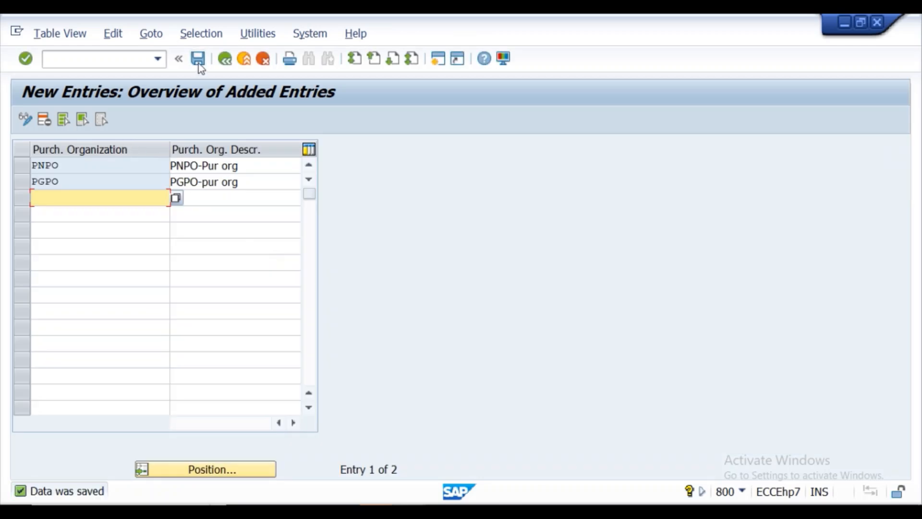
{"action": "left_click", "coordinate": [223, 61]}
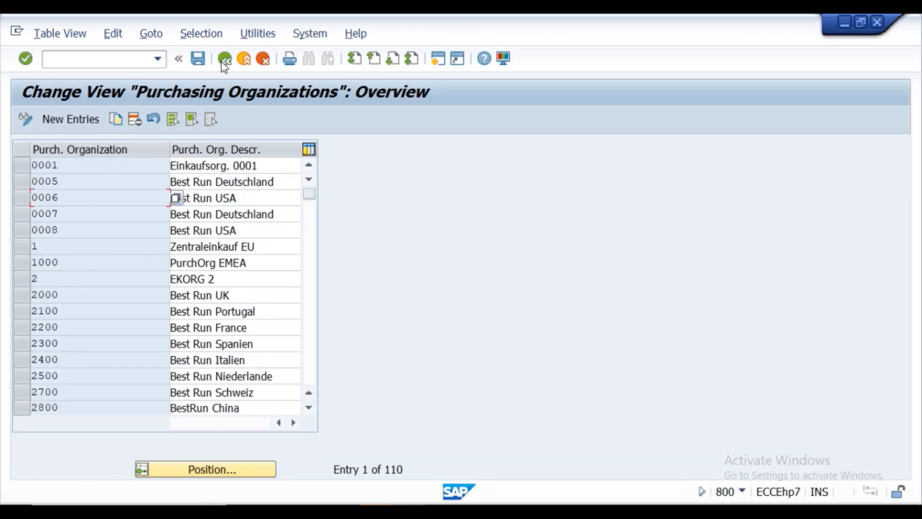
{"action": "left_click", "coordinate": [223, 61]}
{"action": "left_click", "coordinate": [224, 60]}
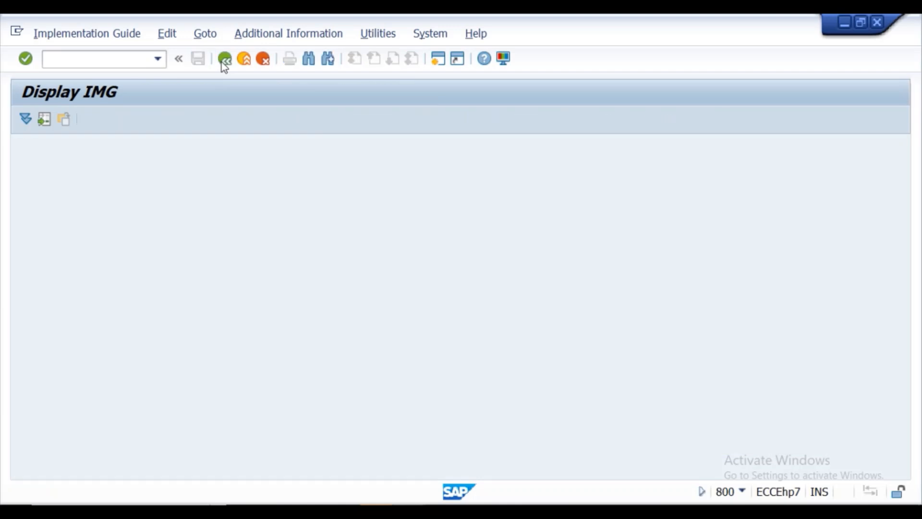
Reopen the SAP Customizing Implementation Guide and execute Assign company code to company under Enterprise Structure, Assignment, Financial Accounting.
{"action": "left_click", "coordinate": [79, 119]}
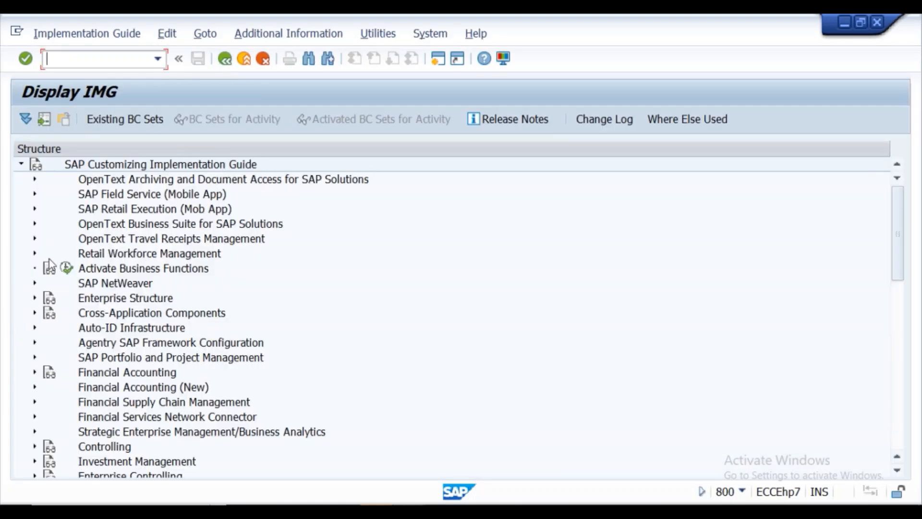
{"action": "left_click", "coordinate": [35, 298]}
{"action": "left_click", "coordinate": [48, 342]}
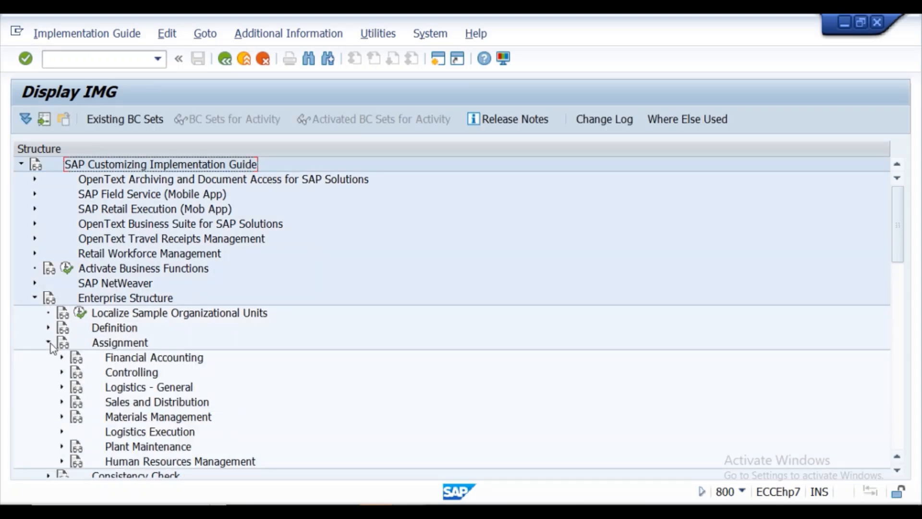
{"action": "left_click", "coordinate": [62, 357]}
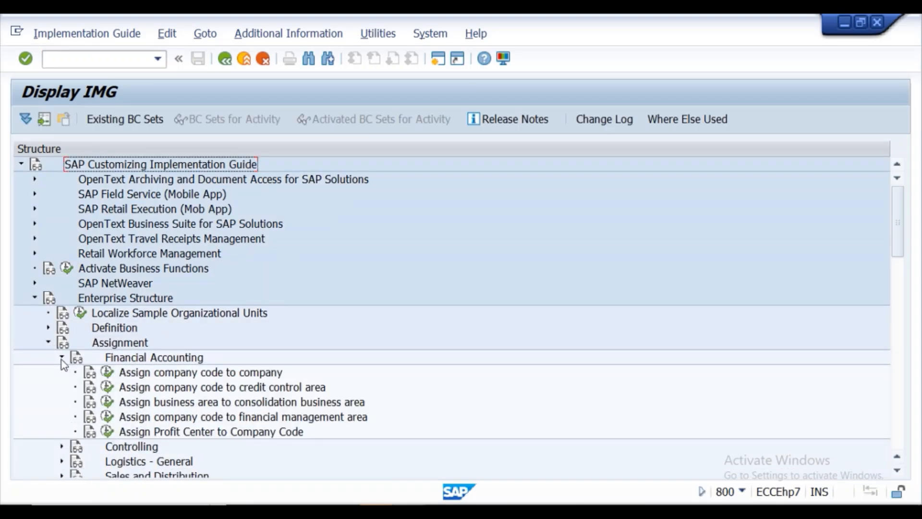
{"action": "left_click", "coordinate": [108, 373]}
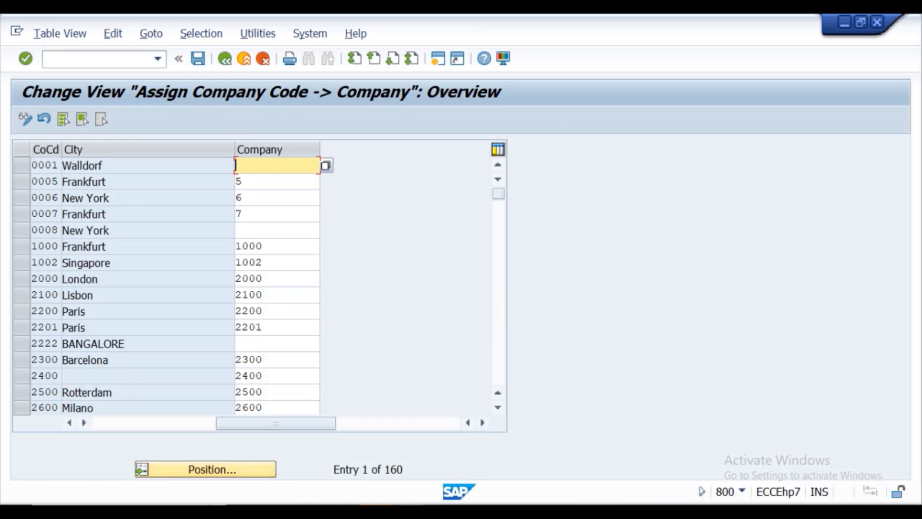
Switch to the SAP MM Lecture-07 Word notes at the place of the removed company code screenshot.
{"action": "left_click", "coordinate": [376, 510]}
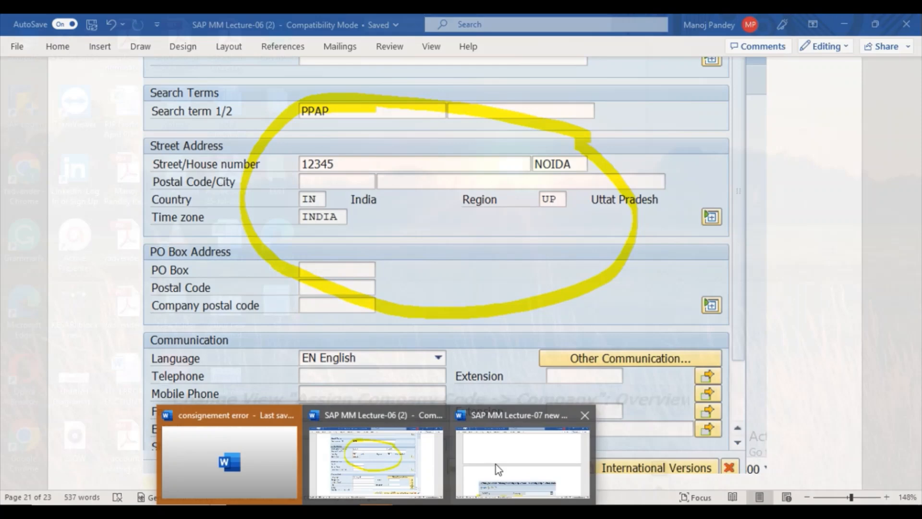
{"action": "left_click", "coordinate": [496, 465]}
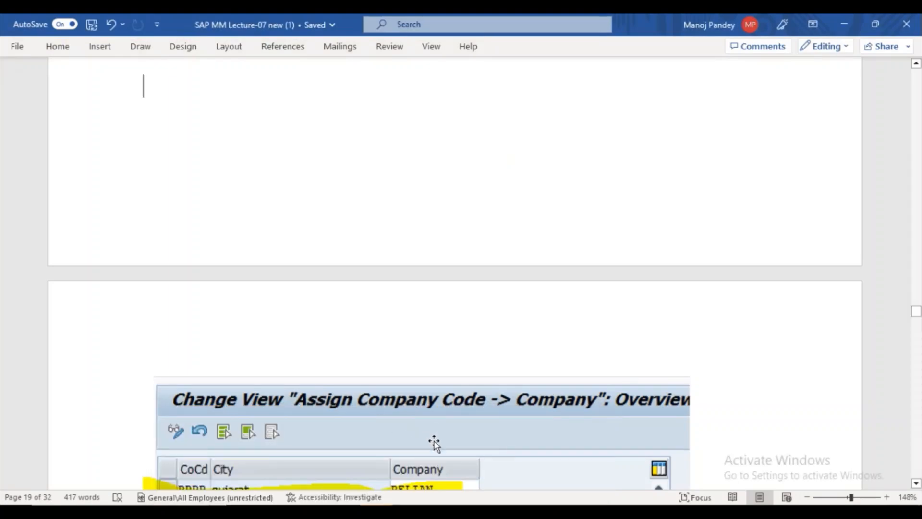
Switch to SAP and capture a Snipping Tool snip of the "Assign Company Code -> Company" overview, including the Position option below the table.
{"action": "left_click_drag", "start_coordinate": [918, 314], "coordinate": [920, 315]}
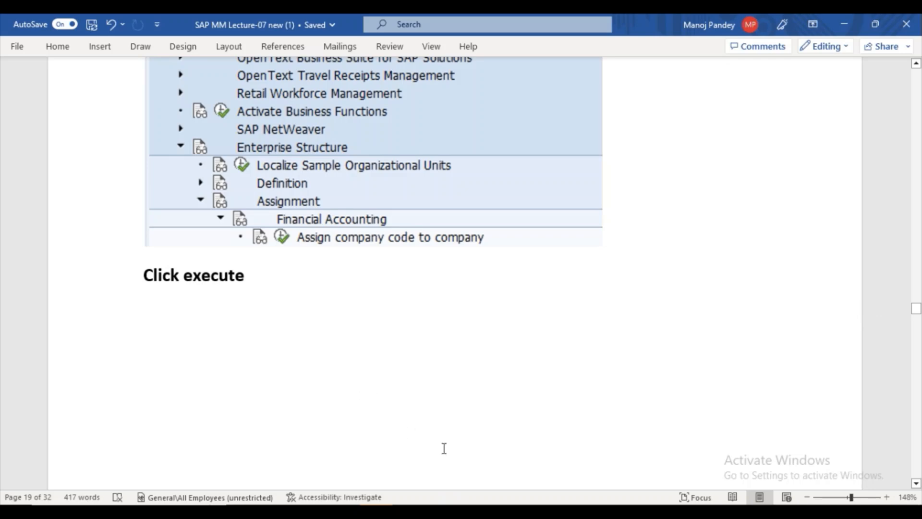
{"action": "left_click", "coordinate": [477, 489]}
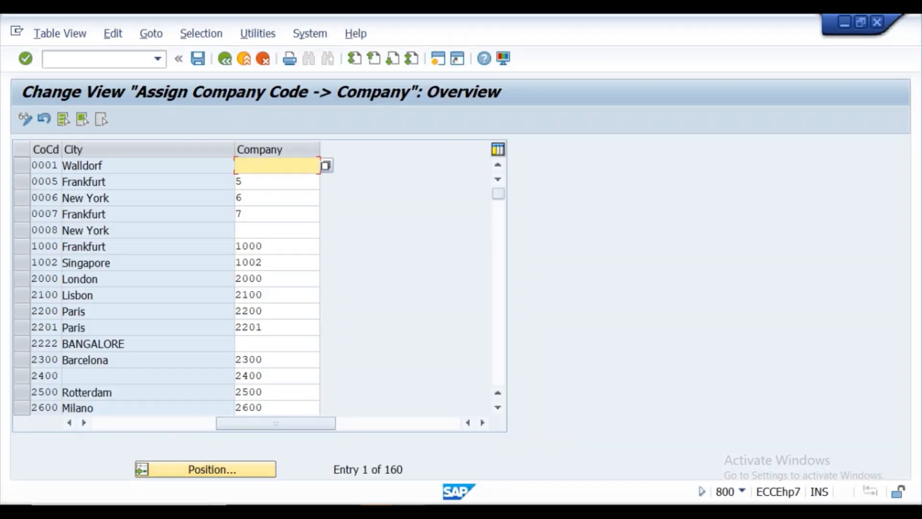
{"action": "left_click", "coordinate": [475, 510]}
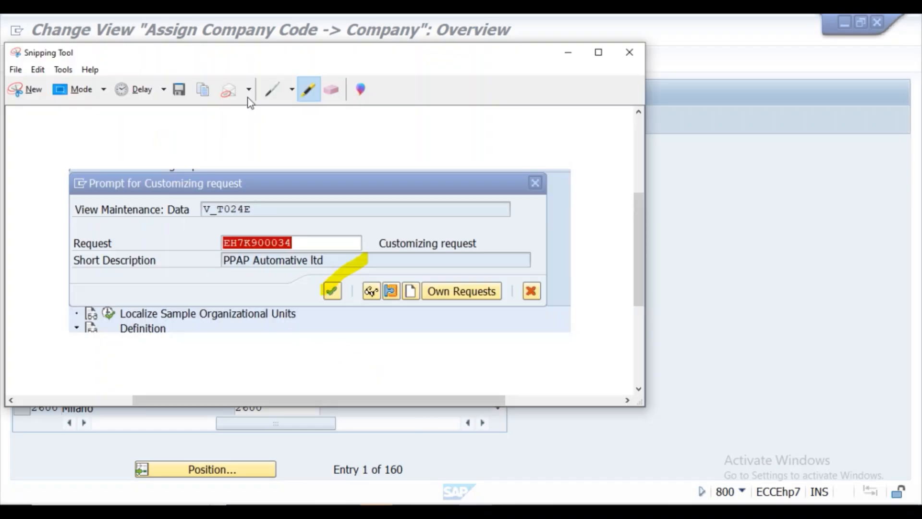
{"action": "left_click", "coordinate": [30, 88]}
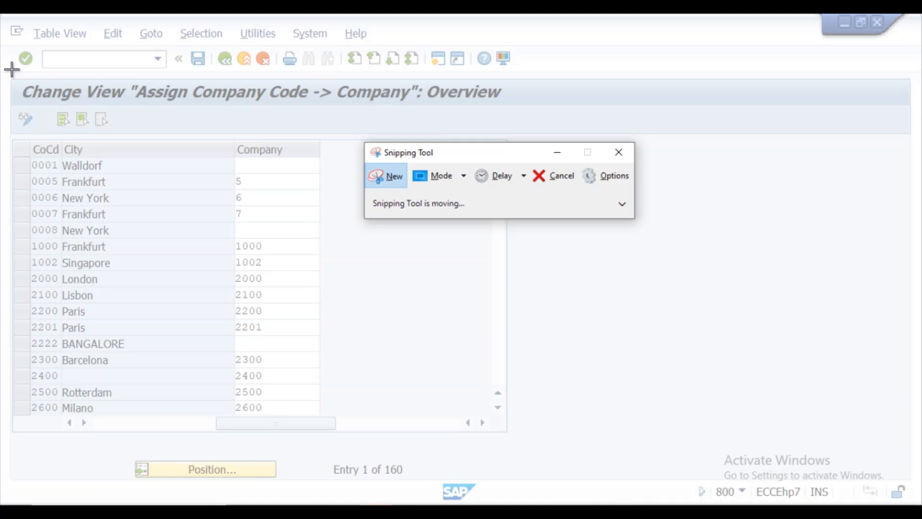
{"action": "left_click_drag", "start_coordinate": [8, 69], "coordinate": [582, 481]}
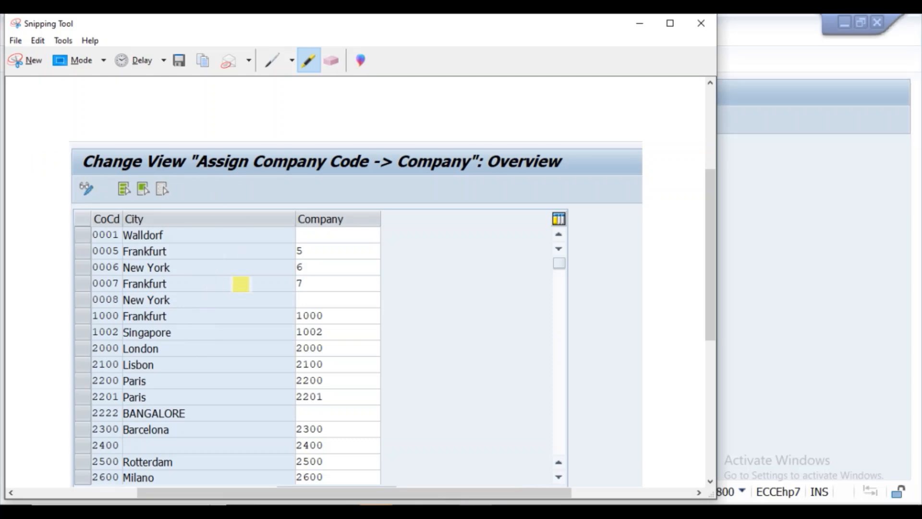
Mark the Position option below the table in the snip with a yellow highlighter stroke.
{"action": "scroll", "coordinate": [254, 297], "scroll_direction": "down", "scroll_amount": 1}
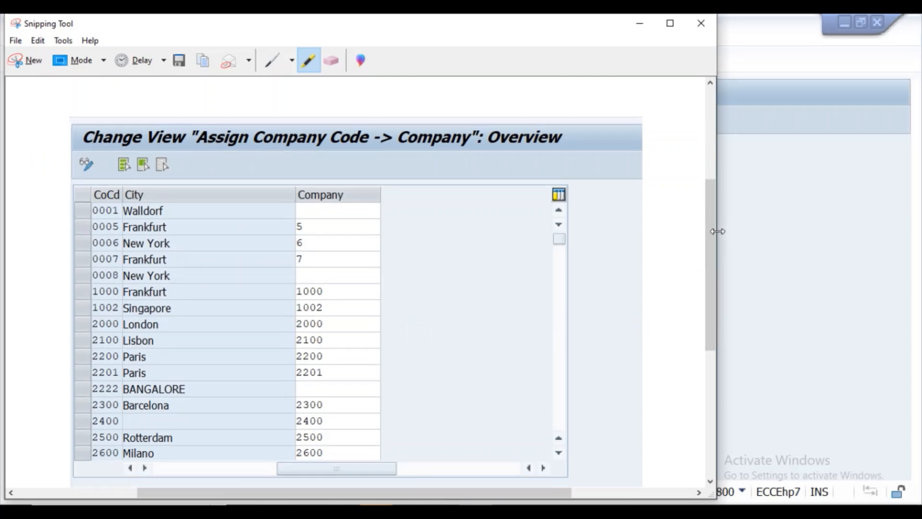
{"action": "left_click_drag", "start_coordinate": [717, 231], "coordinate": [715, 232]}
{"action": "scroll", "coordinate": [711, 235], "scroll_direction": "down", "scroll_amount": 3}
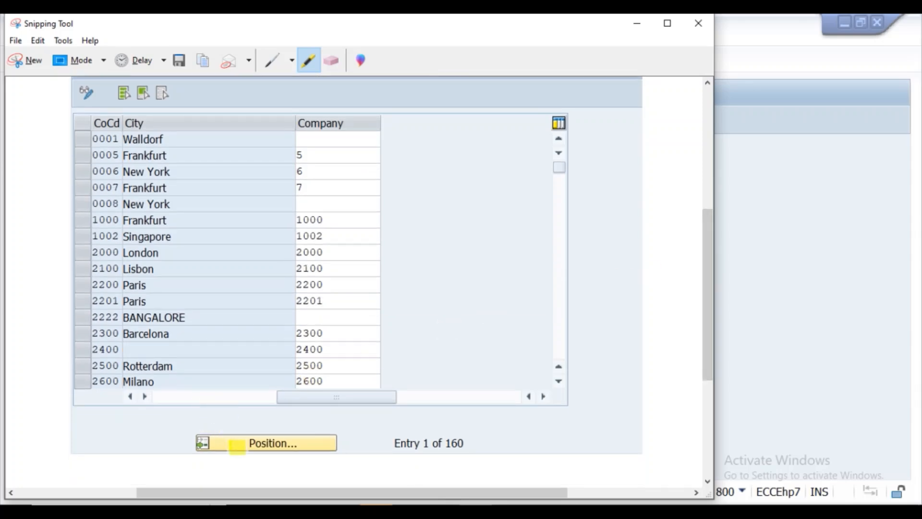
{"action": "left_click_drag", "start_coordinate": [237, 446], "coordinate": [287, 406]}
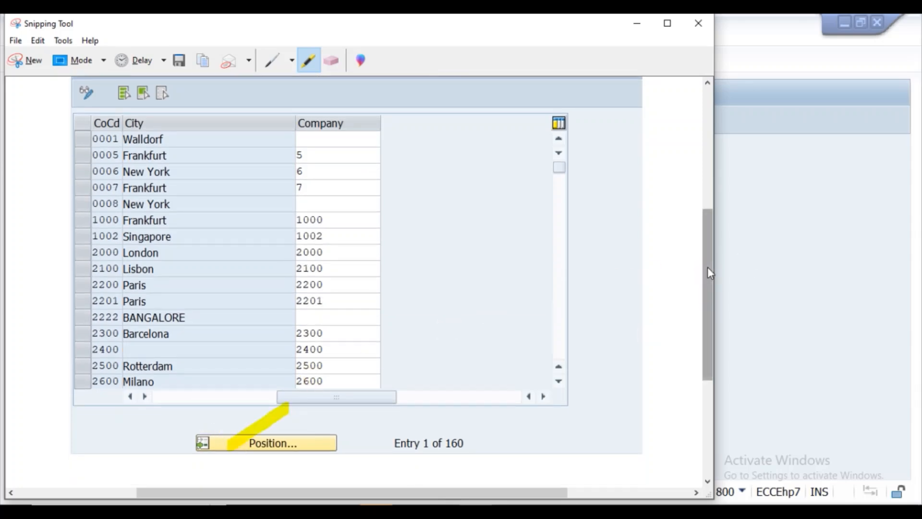
{"action": "left_click_drag", "start_coordinate": [707, 268], "coordinate": [713, 243]}
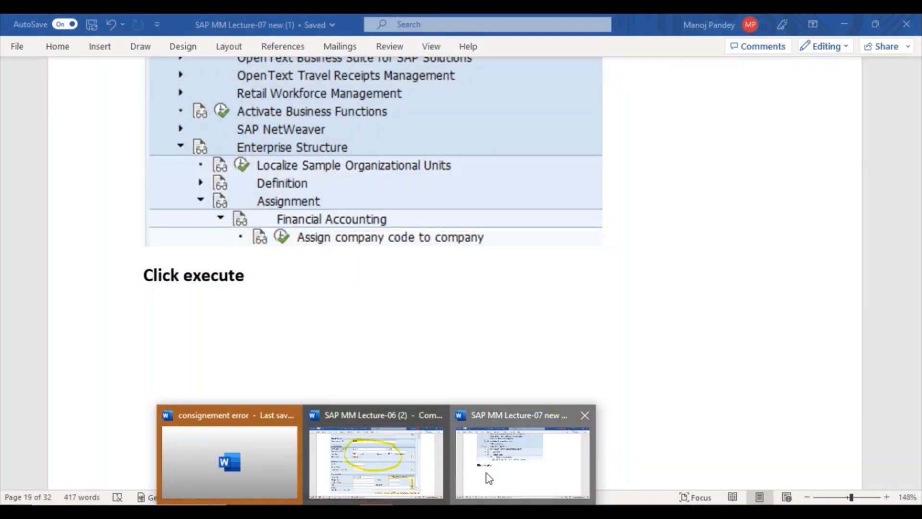
Switch to the SAP MM Lecture-07 Word document, paste the snip below "Click execute" and delete the old RRRR company assignment screenshot.
{"action": "left_click", "coordinate": [486, 474]}
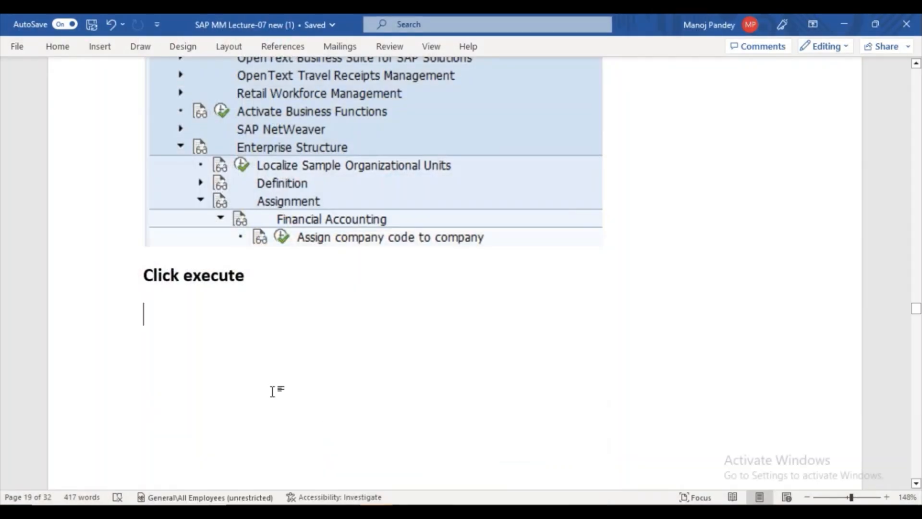
{"action": "key", "text": "ctrl+v"}
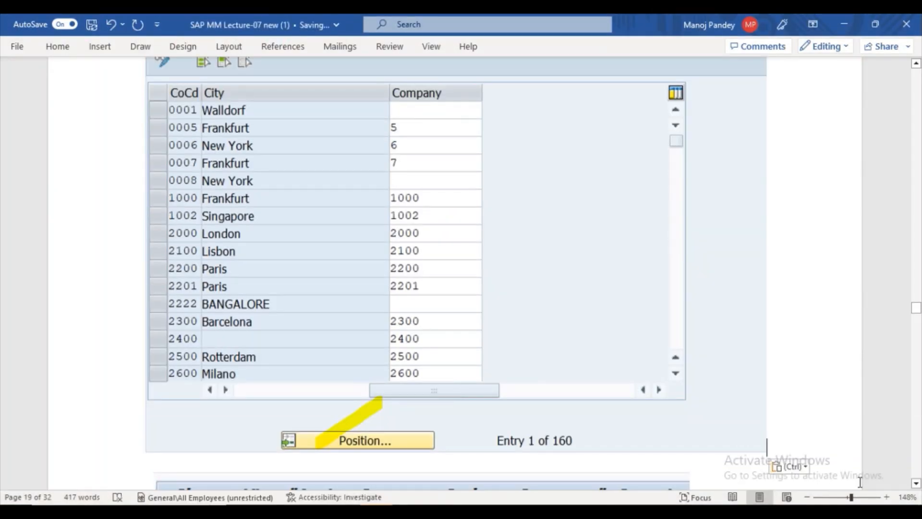
{"action": "scroll", "coordinate": [916, 484], "scroll_direction": "down", "scroll_amount": 5}
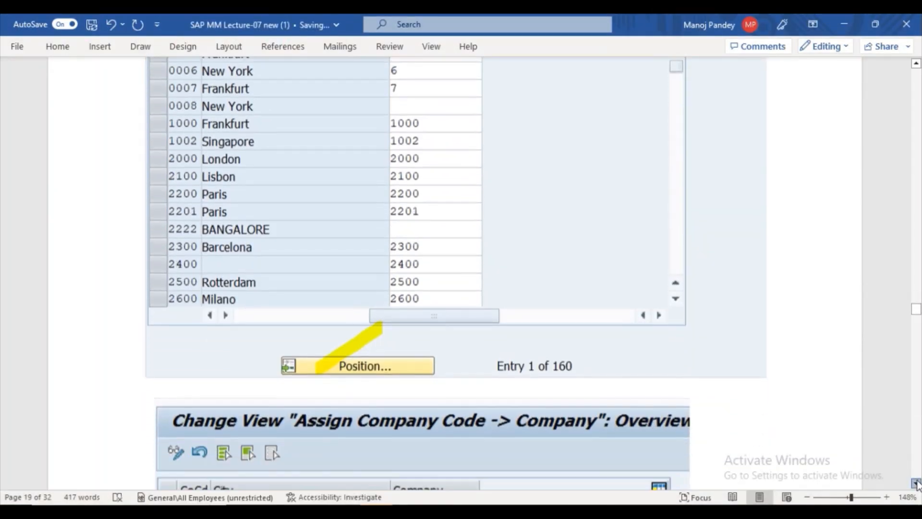
{"action": "scroll", "coordinate": [916, 484], "scroll_direction": "down", "scroll_amount": 2}
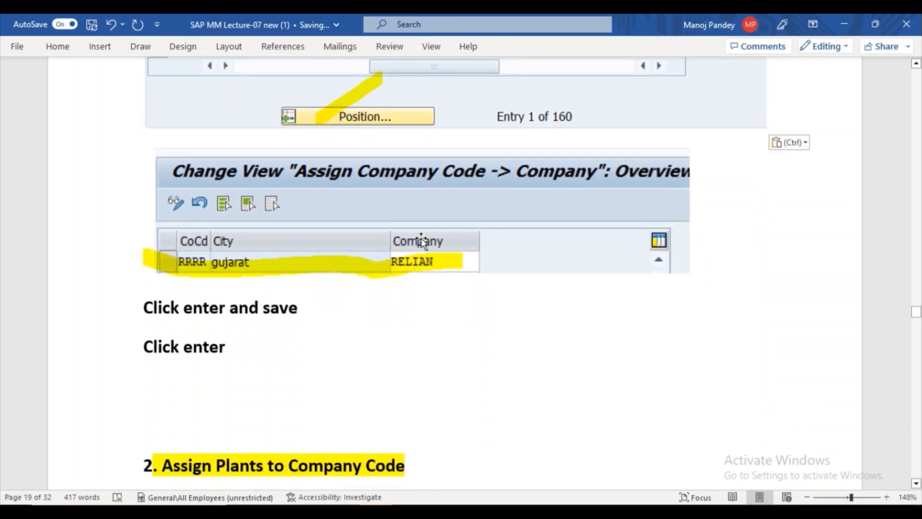
{"action": "left_click", "coordinate": [419, 238]}
{"action": "key", "text": "Delete"}
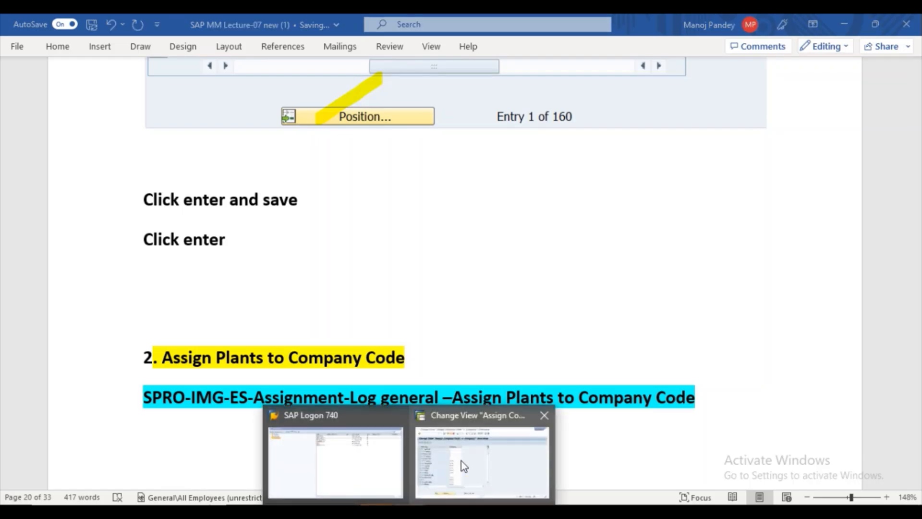
Switch to SAP and position the company code table at entry PPAP.
{"action": "left_click", "coordinate": [462, 461]}
{"action": "left_click", "coordinate": [222, 466]}
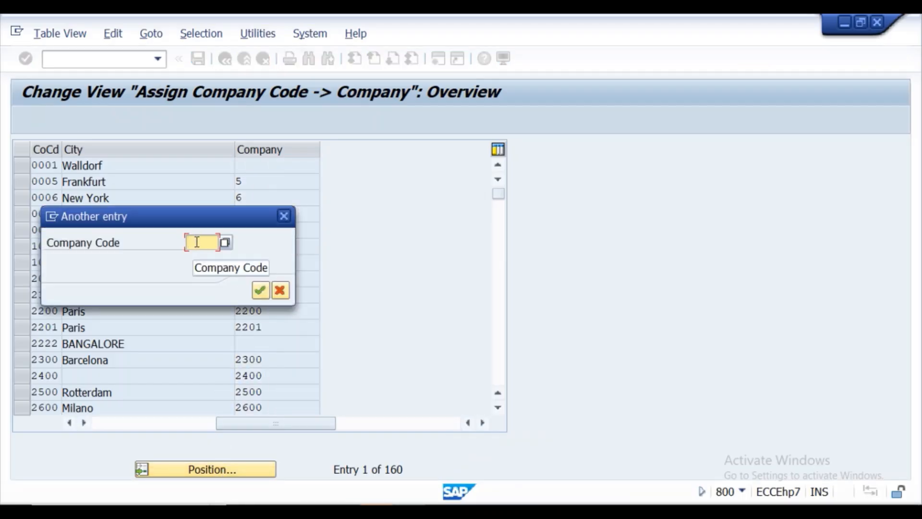
{"action": "type", "text": "PPAP"}
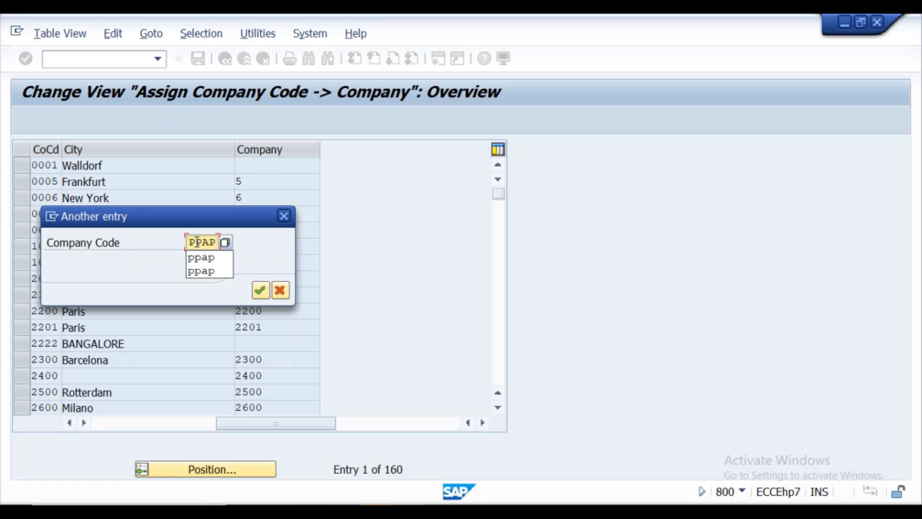
{"action": "key", "text": "Return"}
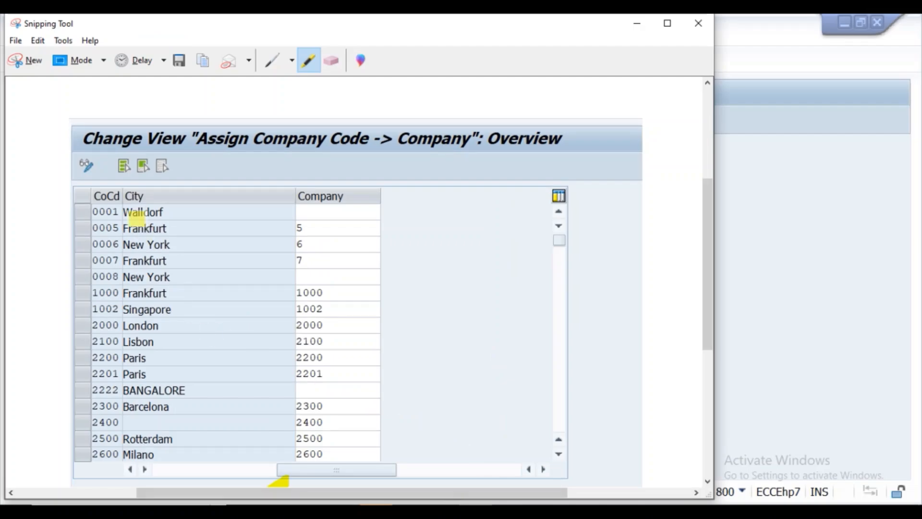
Capture a snip of the table positioned at PPAP with its company cell still empty.
{"action": "left_click", "coordinate": [24, 64]}
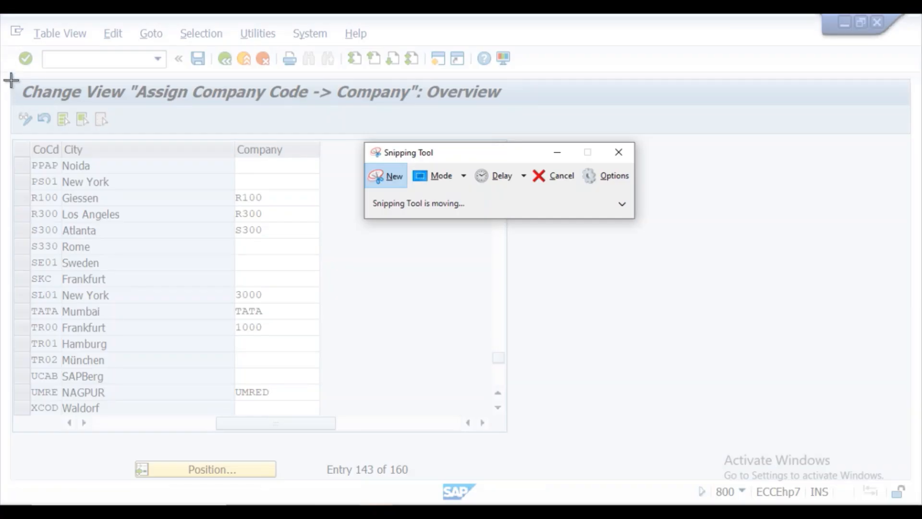
{"action": "mouse_move", "coordinate": [12, 80]}
{"action": "left_mouse_down"}
{"action": "mouse_move", "coordinate": [401, 317]}
{"action": "mouse_move", "coordinate": [450, 443]}
{"action": "mouse_move", "coordinate": [508, 433]}
{"action": "left_mouse_up"}
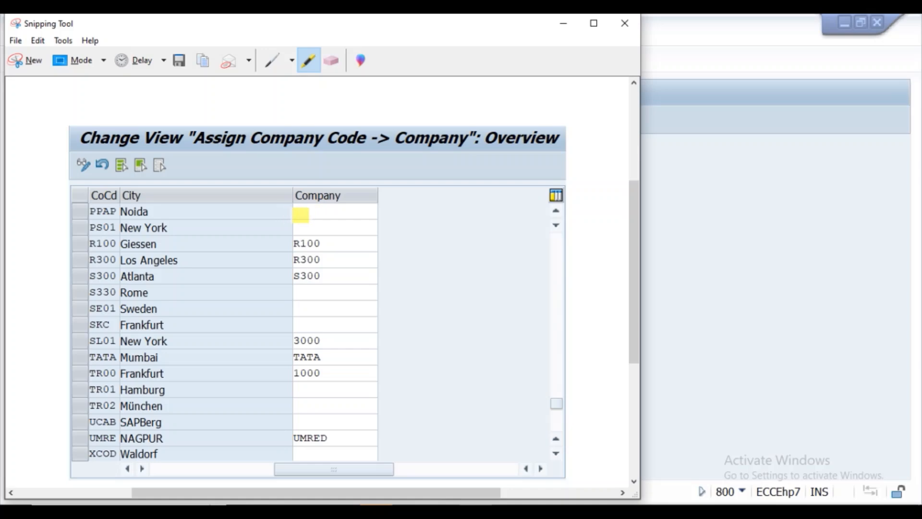
{"action": "left_click", "coordinate": [563, 25]}
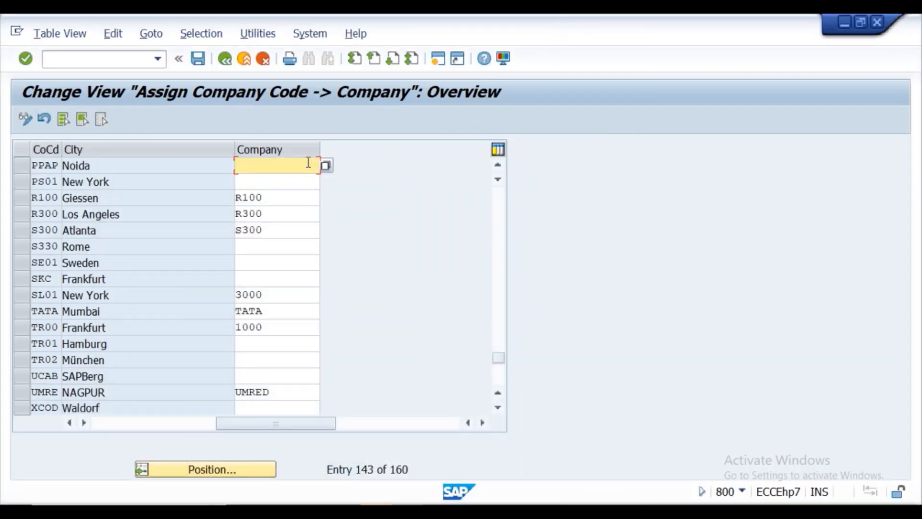
Assign company PPAP01 to company code PPAP in the SAP table.
{"action": "type", "text": "PP"}
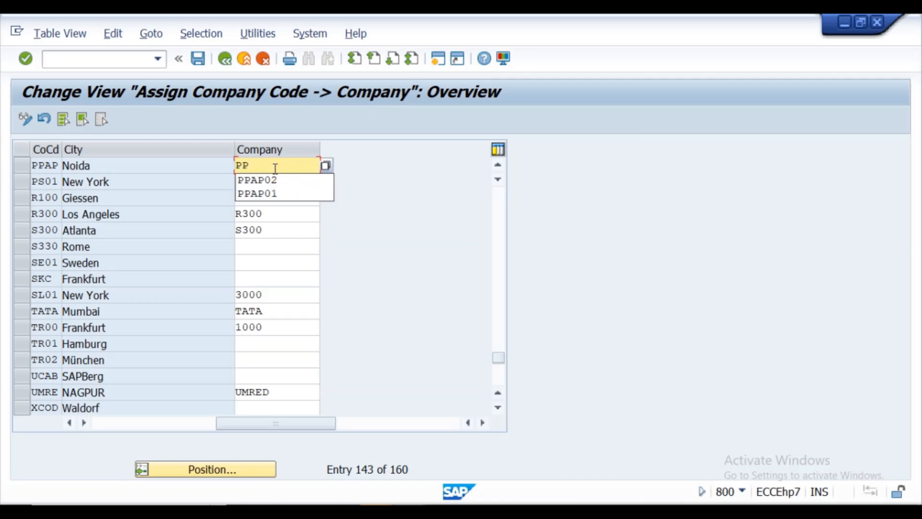
{"action": "left_click", "coordinate": [266, 193]}
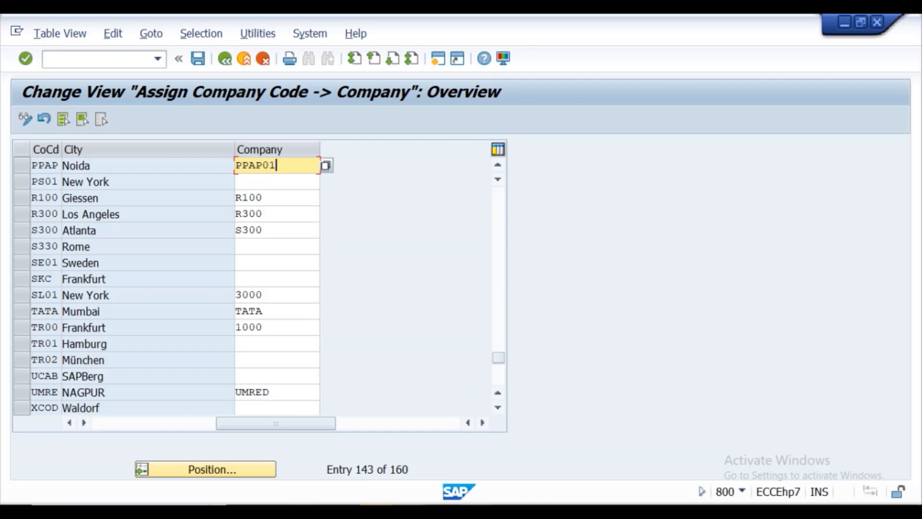
Capture a new snip of the assignment table, highlight company code PPAP and company PPAP01 in yellow, and copy the snip.
{"action": "key", "text": "alt+Tab"}
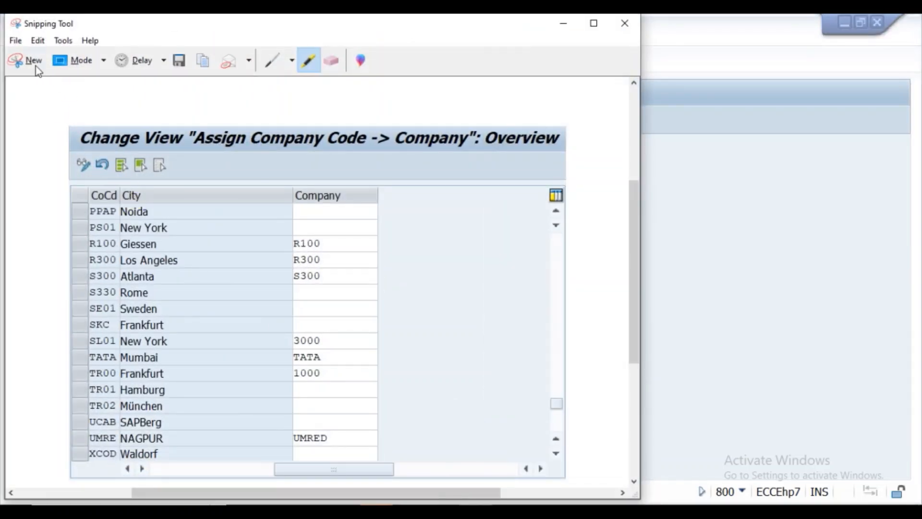
{"action": "left_click", "coordinate": [35, 65]}
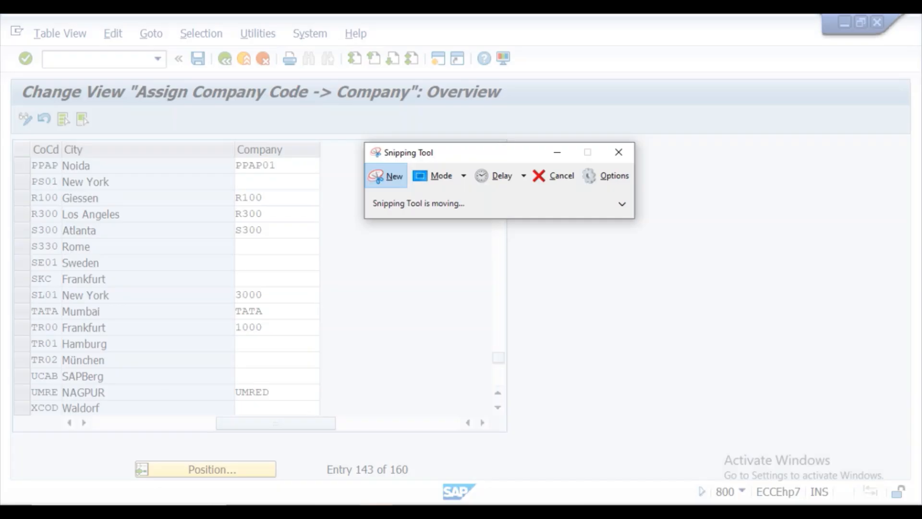
{"action": "left_click_drag", "start_coordinate": [14, 65], "coordinate": [557, 418]}
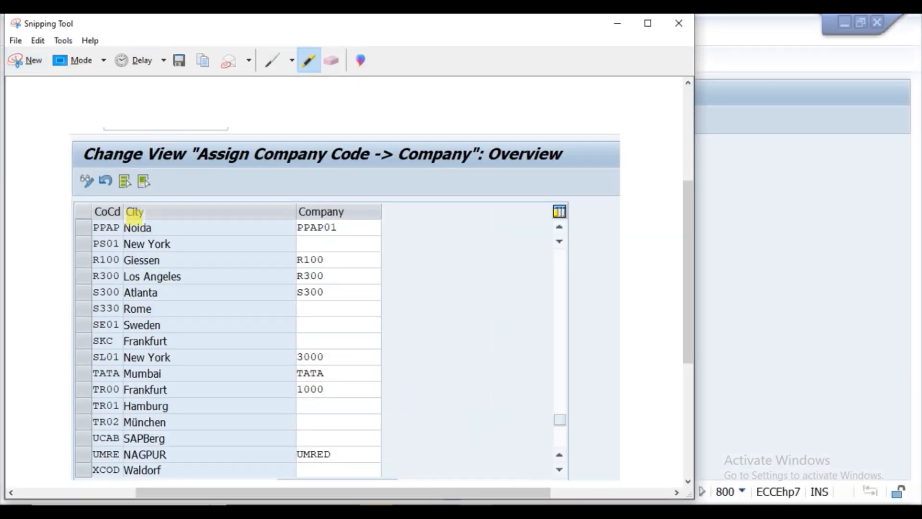
{"action": "left_click_drag", "start_coordinate": [89, 227], "coordinate": [121, 227]}
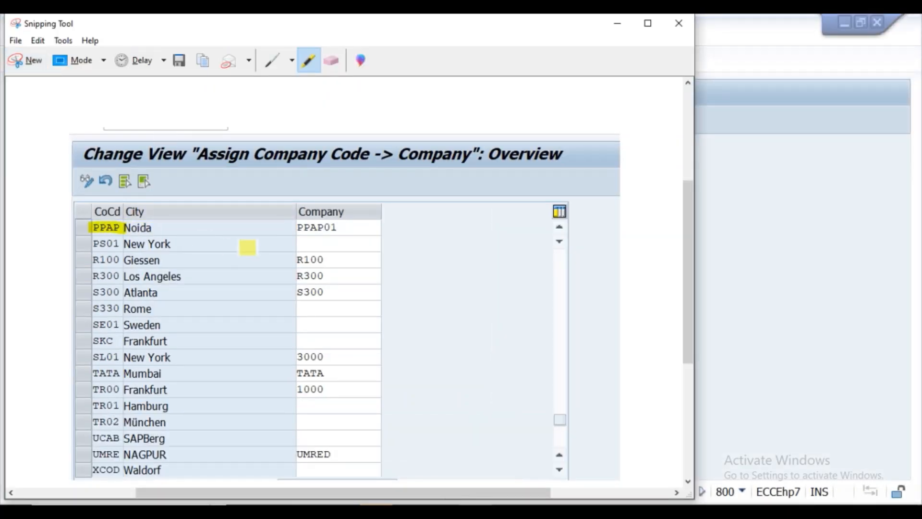
{"action": "left_click_drag", "start_coordinate": [294, 227], "coordinate": [349, 228]}
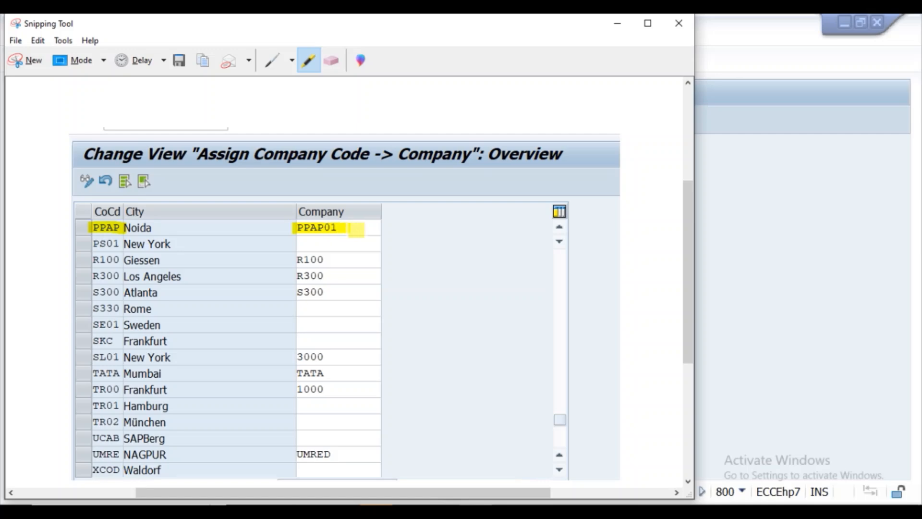
{"action": "left_click", "coordinate": [204, 61]}
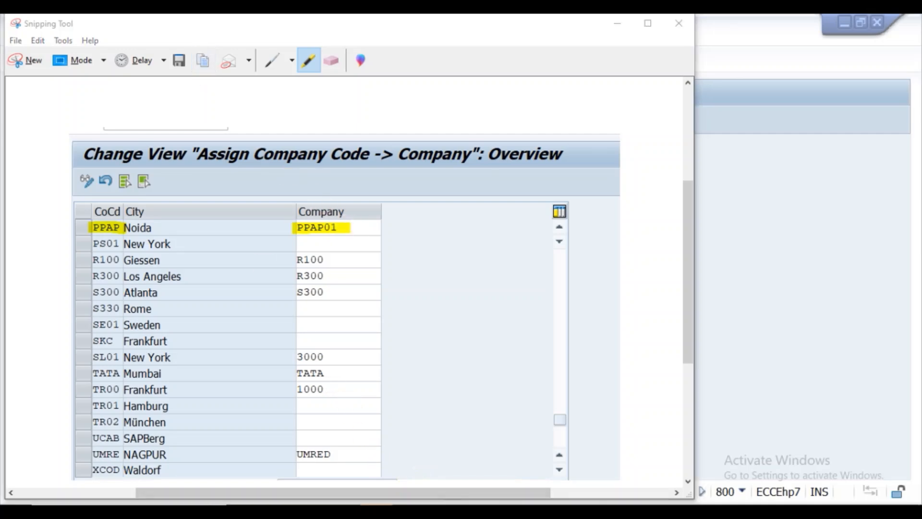
Switch to the SAP MM Lecture-07 Word document and paste the highlighted snip above "Click enter and save".
{"action": "left_click", "coordinate": [495, 454]}
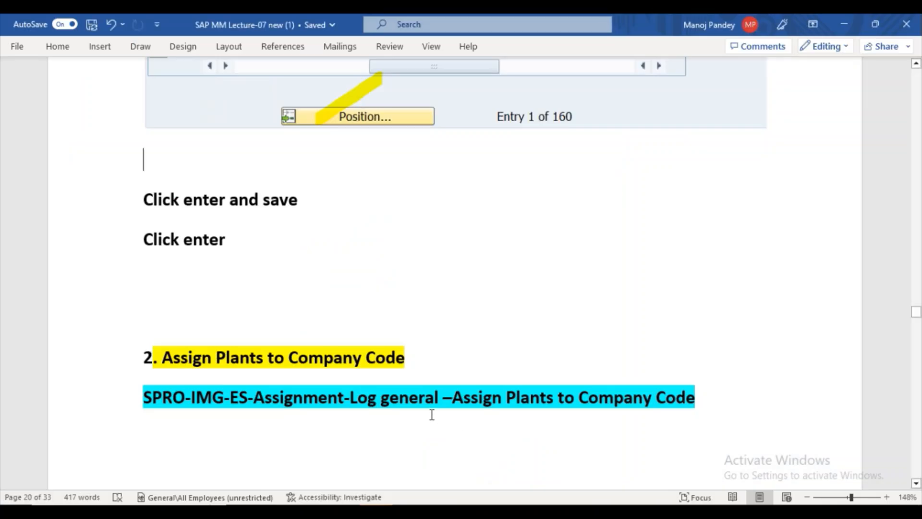
{"action": "key", "text": "ctrl+v"}
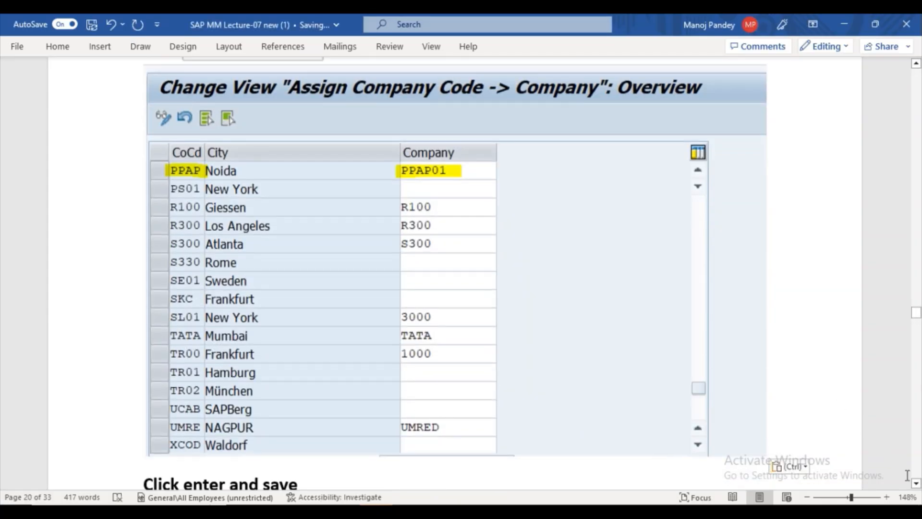
{"action": "left_click", "coordinate": [916, 483]}
{"action": "scroll", "coordinate": [916, 484], "scroll_direction": "down", "scroll_amount": 7}
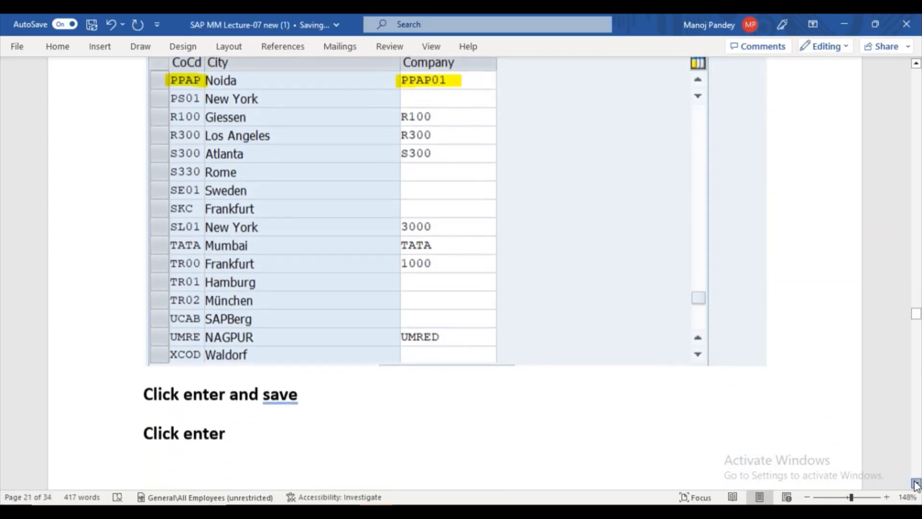
{"action": "scroll", "coordinate": [916, 484], "scroll_direction": "down", "scroll_amount": 4}
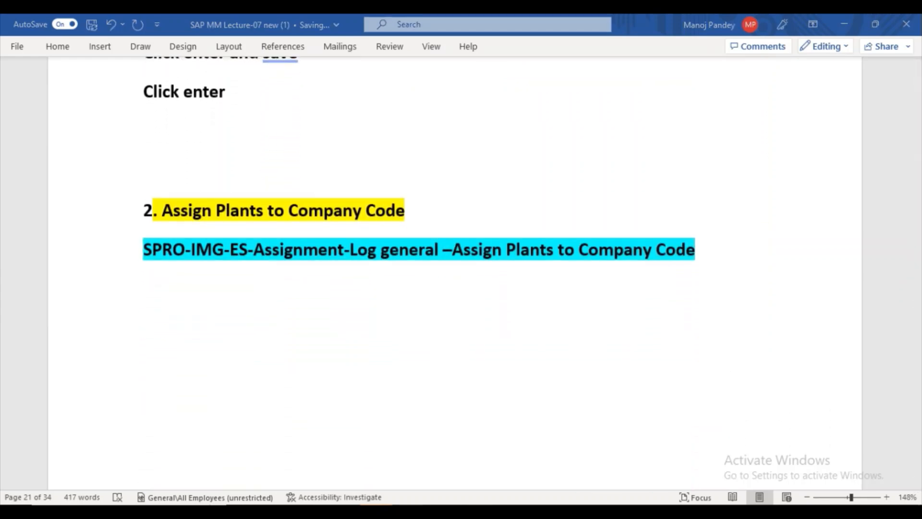
Switch to SAP and save the company assignment under customizing request EH7K900034.
{"action": "left_click", "coordinate": [474, 465]}
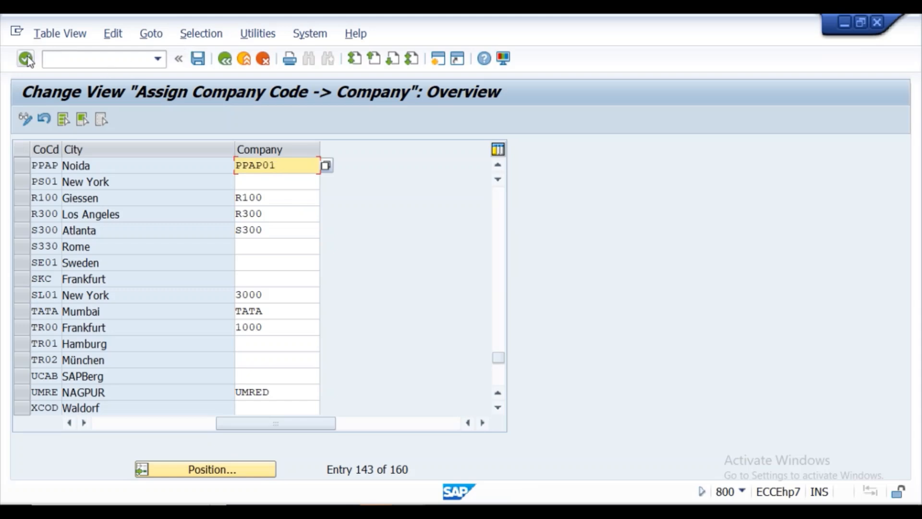
{"action": "left_click", "coordinate": [198, 58]}
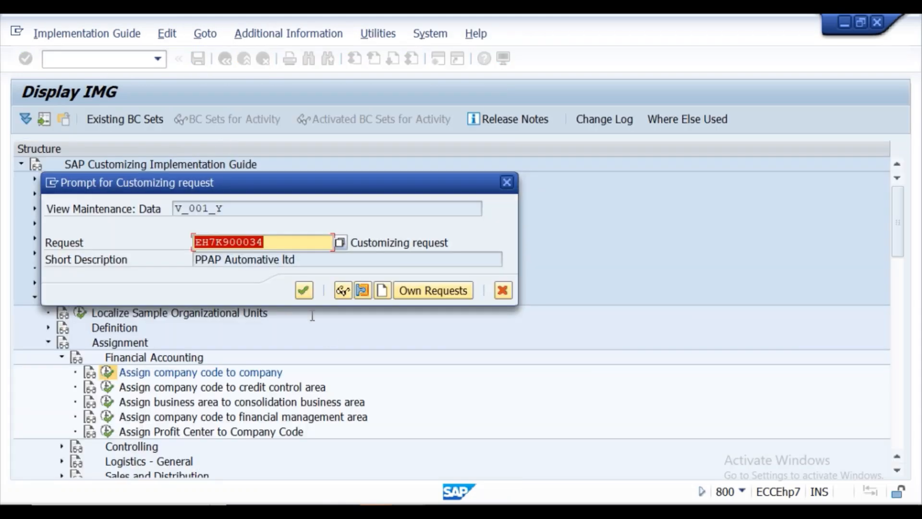
{"action": "left_click", "coordinate": [304, 290]}
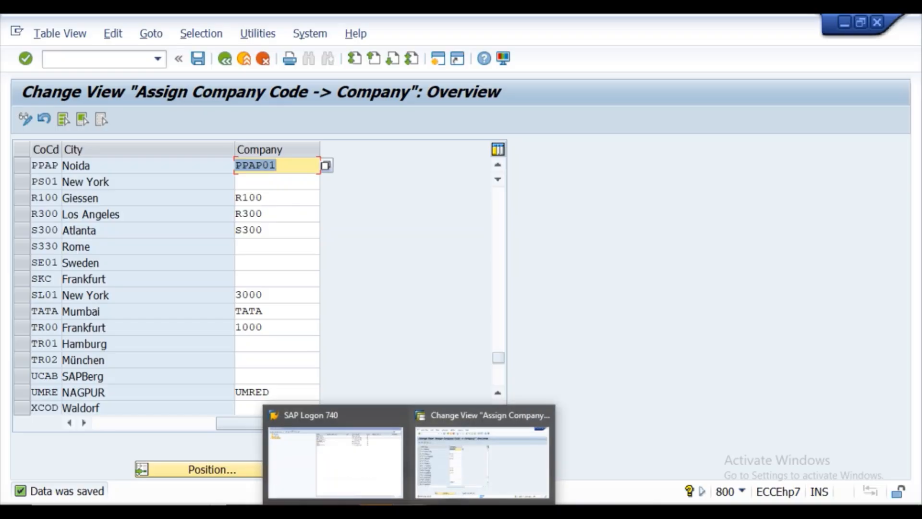
Switch to the SAP MM Lecture-07 Word document and review the existing screenshots in the "Assign Plants to Company Code" section.
{"action": "mouse_move", "coordinate": [413, 499]}
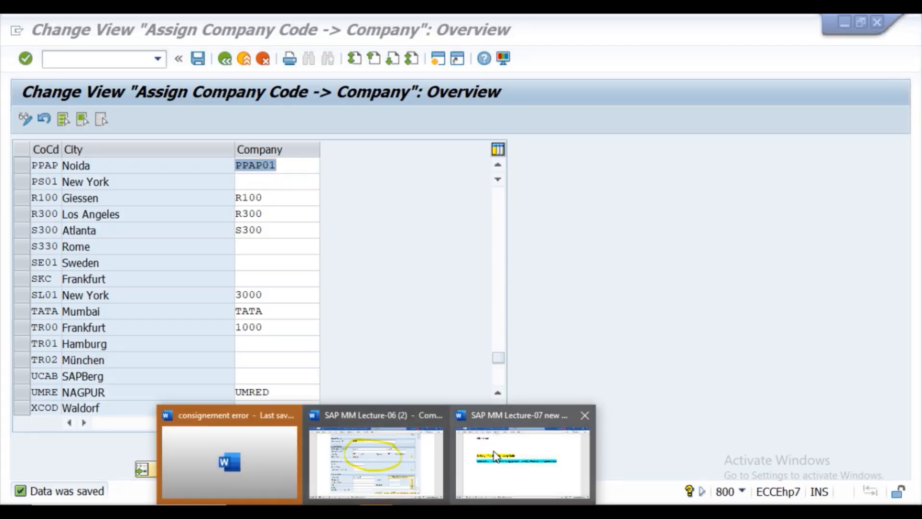
{"action": "mouse_move", "coordinate": [496, 456]}
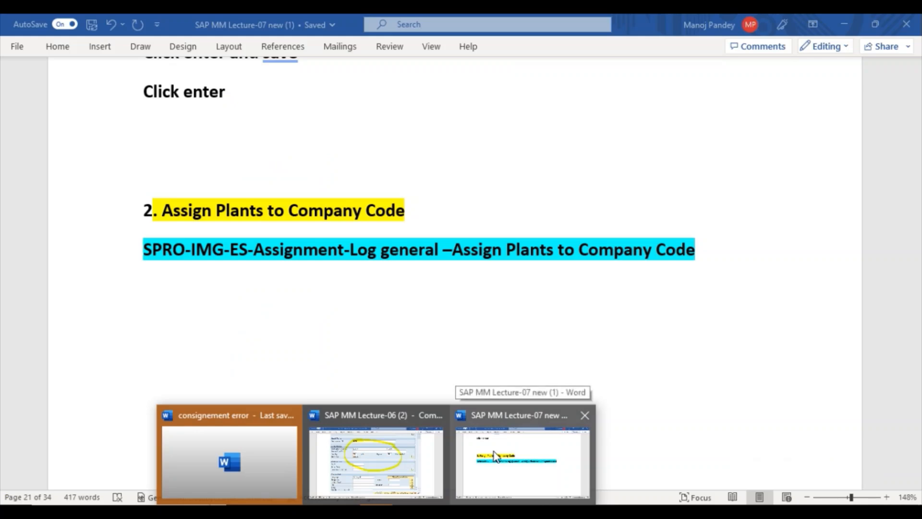
{"action": "left_click", "coordinate": [496, 456]}
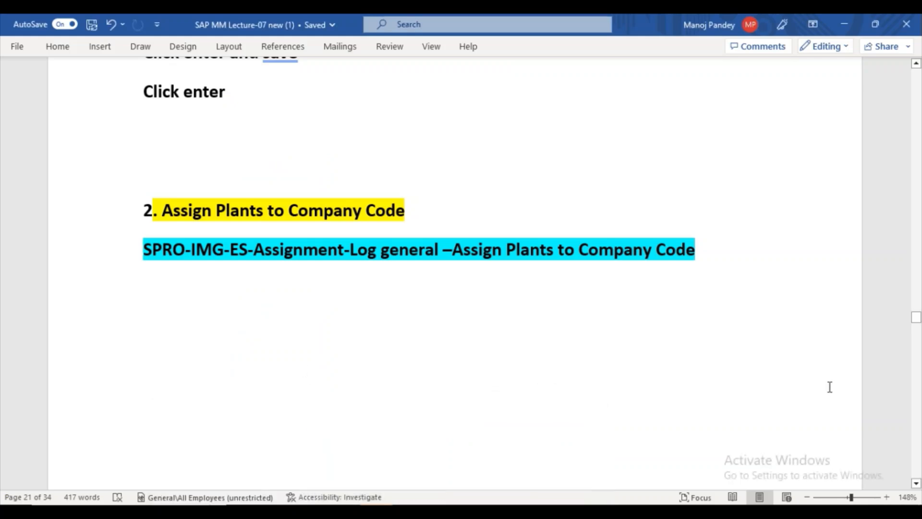
{"action": "scroll", "coordinate": [920, 486], "scroll_direction": "down", "scroll_amount": 10}
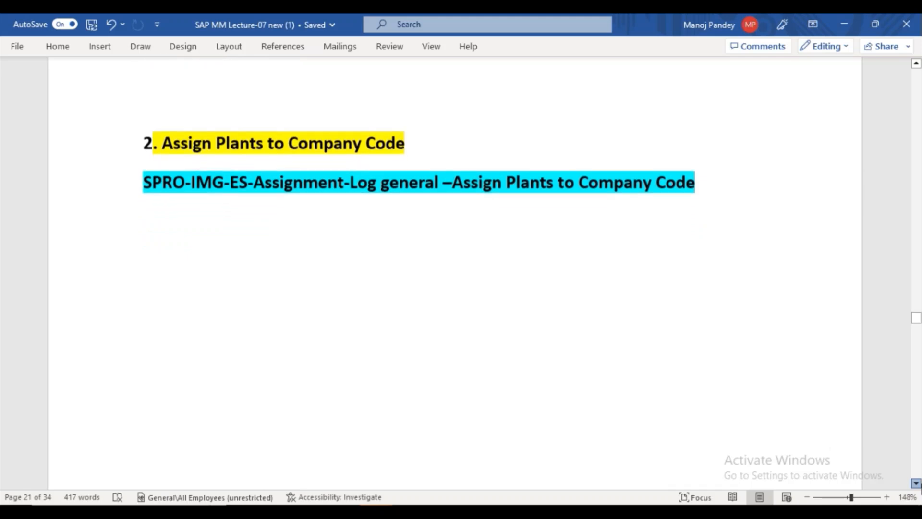
{"action": "scroll", "coordinate": [921, 486], "scroll_direction": "down", "scroll_amount": 8}
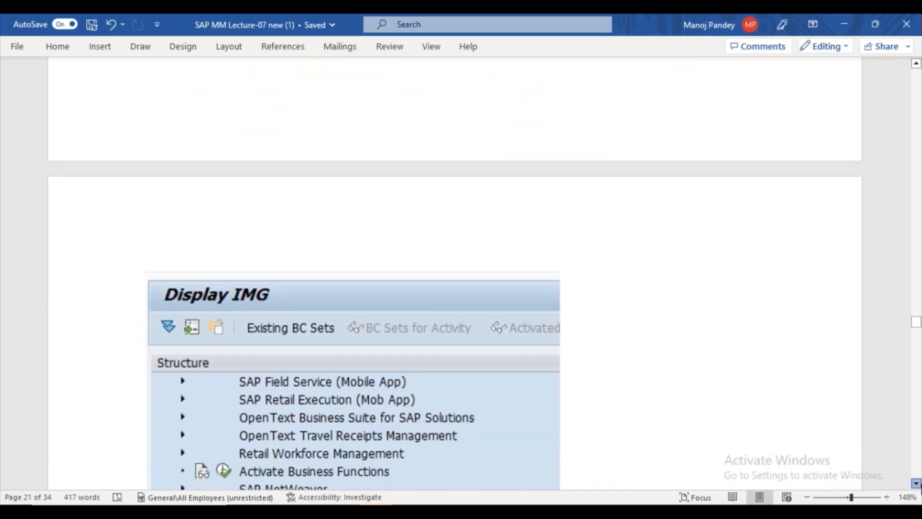
{"action": "scroll", "coordinate": [921, 486], "scroll_direction": "down", "scroll_amount": 8}
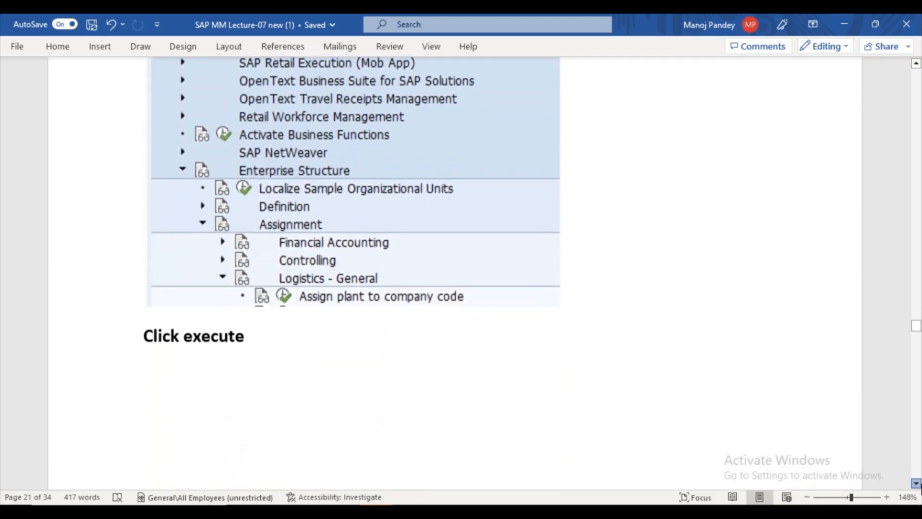
{"action": "scroll", "coordinate": [920, 486], "scroll_direction": "down", "scroll_amount": 8}
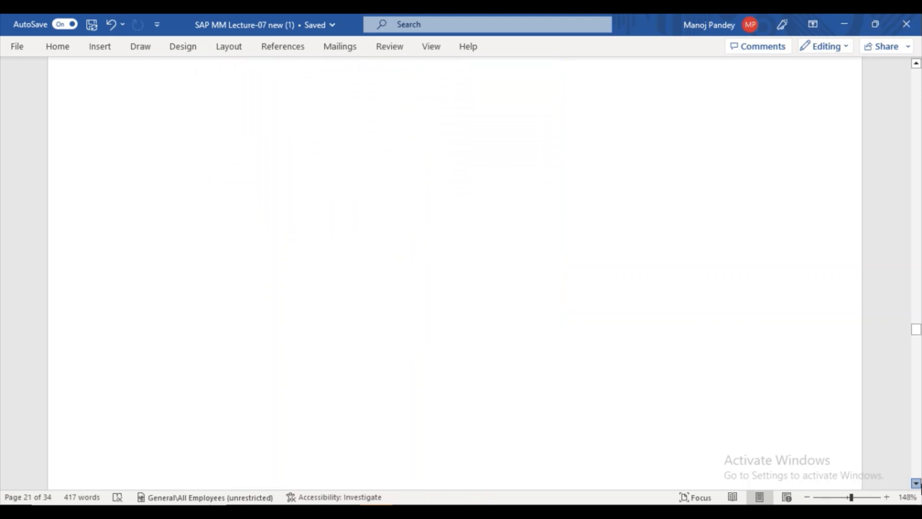
{"action": "scroll", "coordinate": [921, 486], "scroll_direction": "down", "scroll_amount": 8}
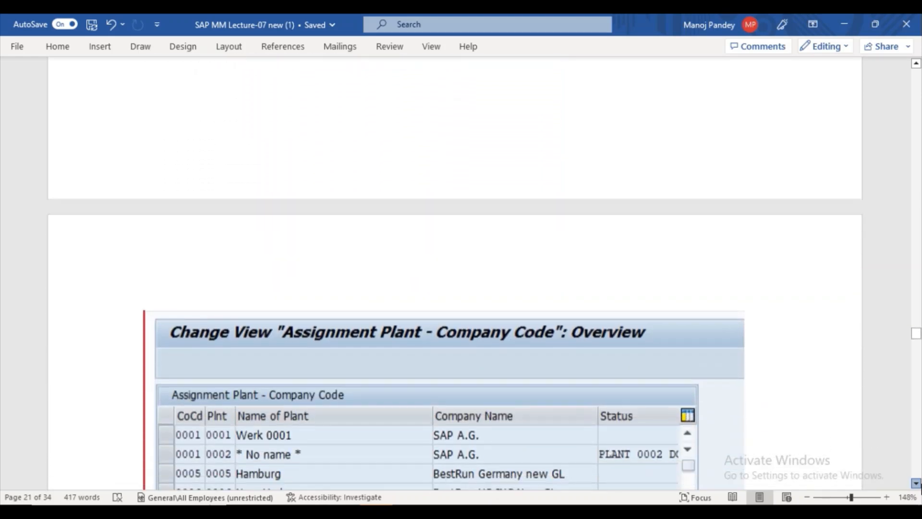
{"action": "scroll", "coordinate": [921, 486], "scroll_direction": "down", "scroll_amount": 3}
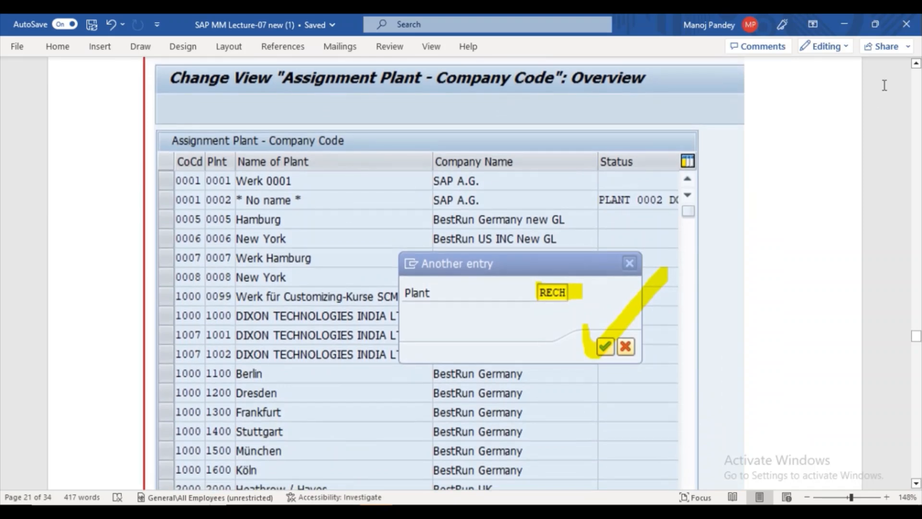
Return to the pasted company assignment screenshot and review the notes from there through the navigation path under heading 2.
{"action": "left_click_drag", "start_coordinate": [920, 342], "coordinate": [920, 321]}
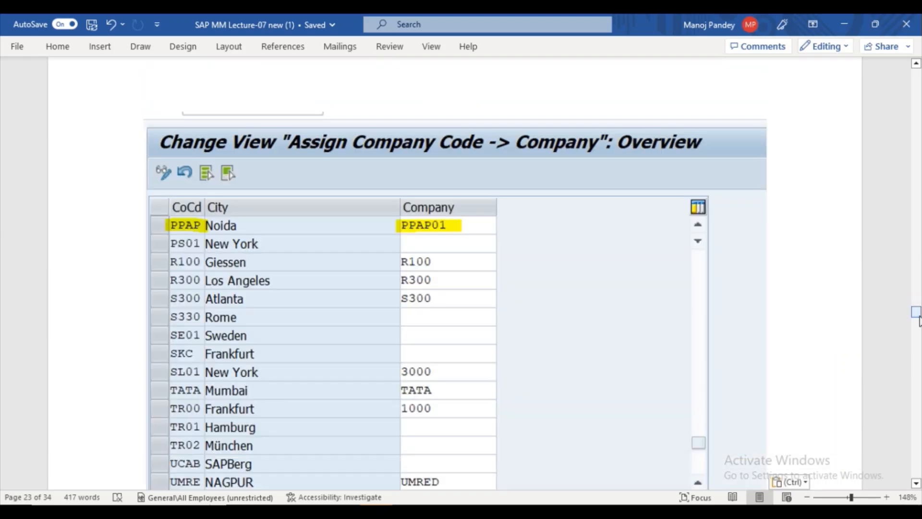
{"action": "left_click", "coordinate": [917, 484]}
{"action": "left_click", "coordinate": [916, 484]}
{"action": "left_click", "coordinate": [917, 484]}
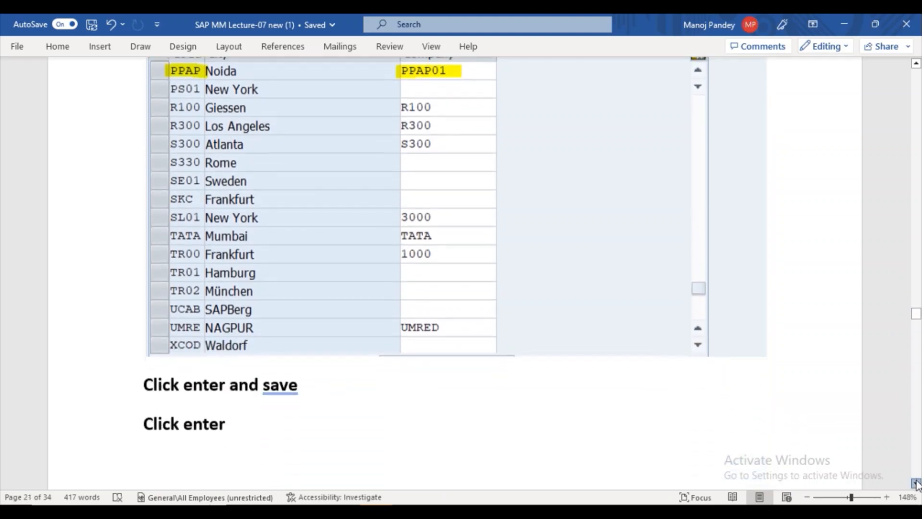
{"action": "left_click", "coordinate": [917, 483]}
{"action": "left_click", "coordinate": [917, 483]}
{"action": "left_click", "coordinate": [917, 483]}
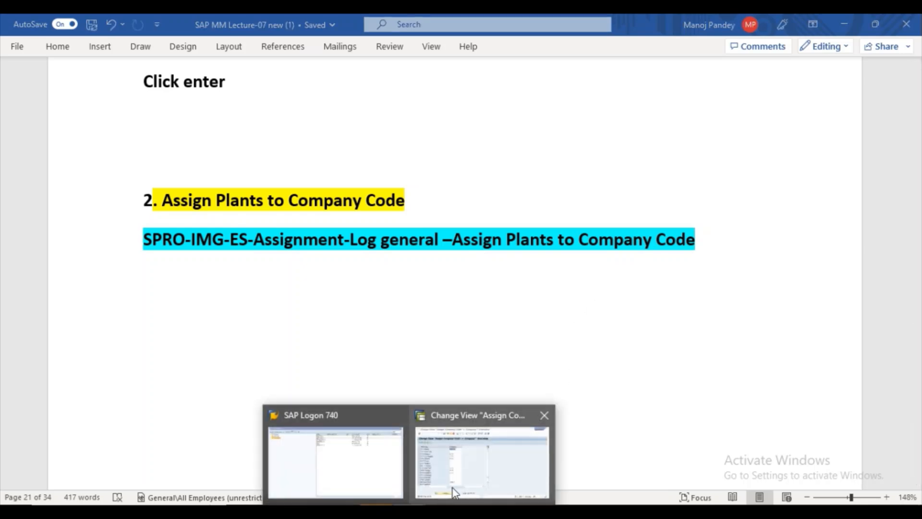
Switch to SAP, leave the company assignment view, and execute "Assign plant to company code" under Logistics - General.
{"action": "left_click", "coordinate": [444, 499]}
{"action": "left_click", "coordinate": [223, 61]}
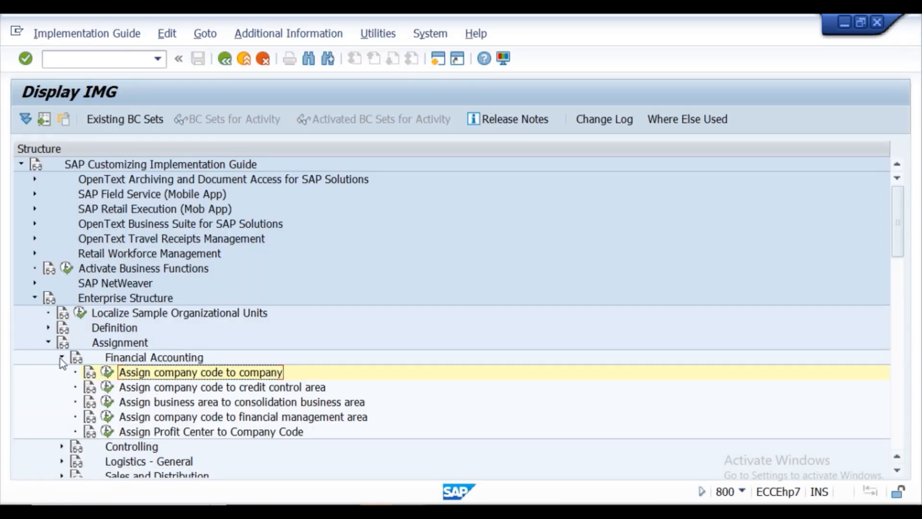
{"action": "left_click", "coordinate": [61, 357]}
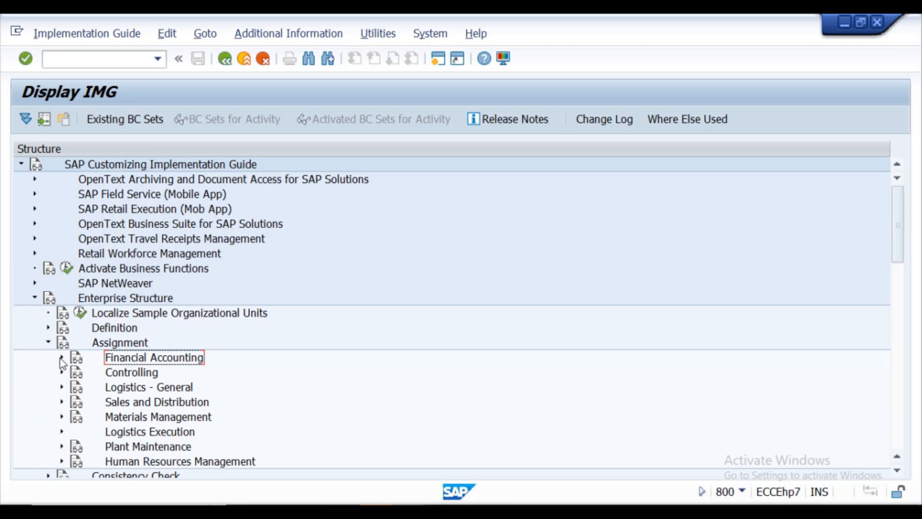
{"action": "left_click", "coordinate": [62, 387]}
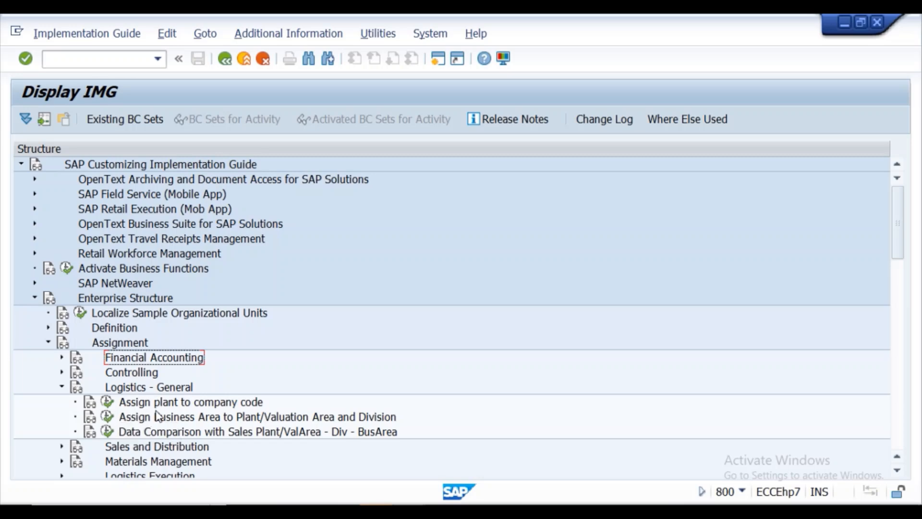
{"action": "left_click", "coordinate": [110, 403]}
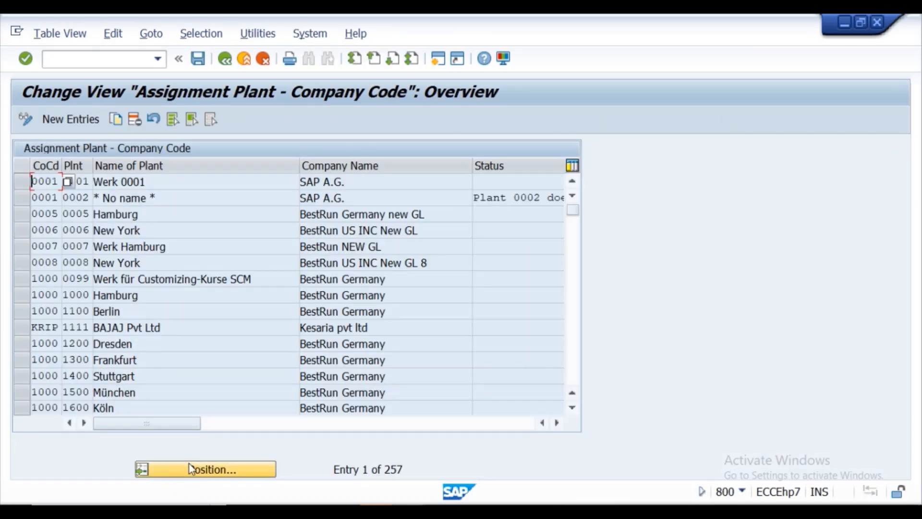
Find plant PPNA in the plant assignment table, select its row, and examine its company code.
{"action": "left_click", "coordinate": [191, 469]}
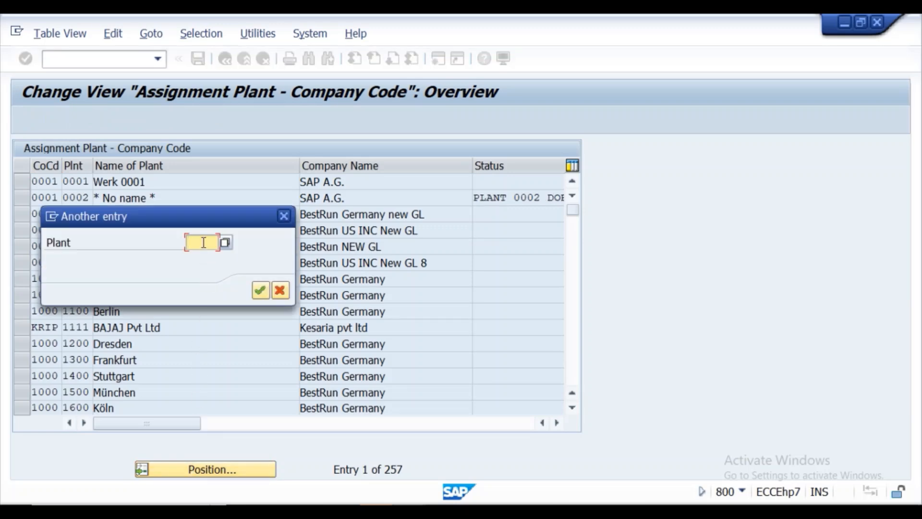
{"action": "type", "text": "PPNA"}
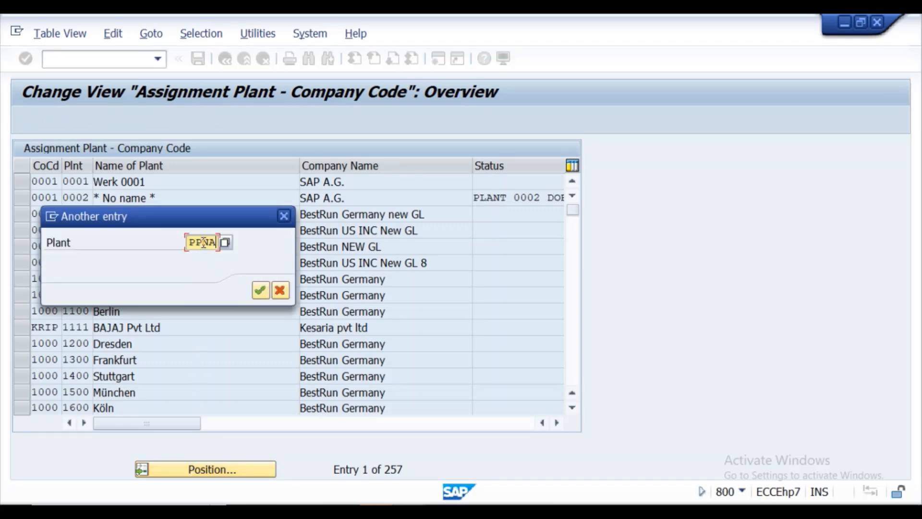
{"action": "key", "text": "Return"}
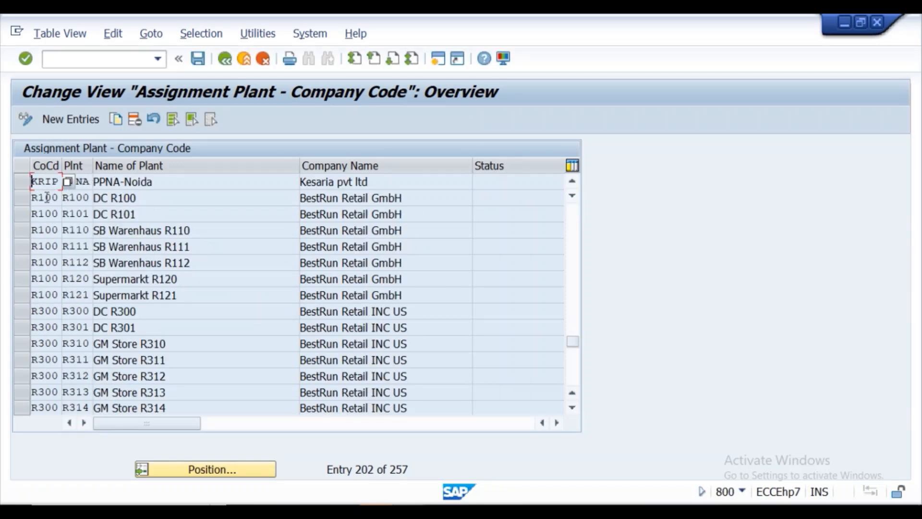
{"action": "left_click", "coordinate": [25, 183]}
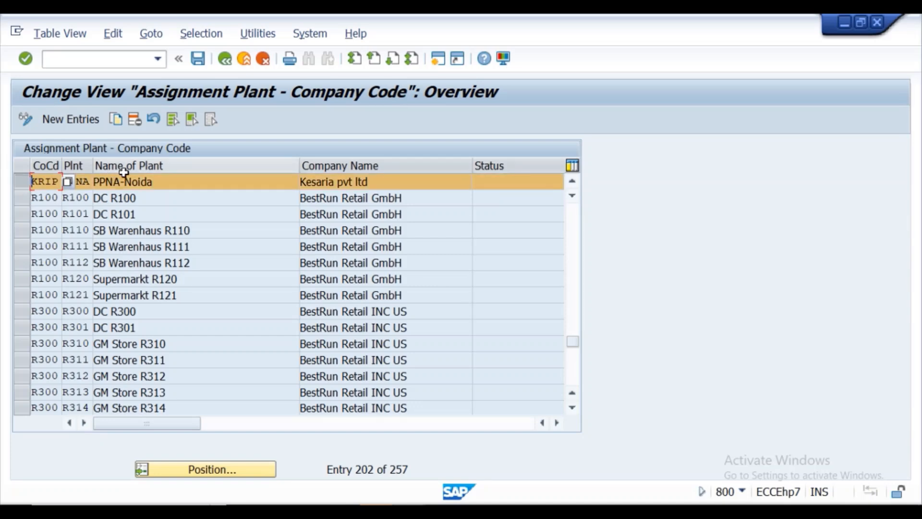
{"action": "left_click", "coordinate": [153, 182]}
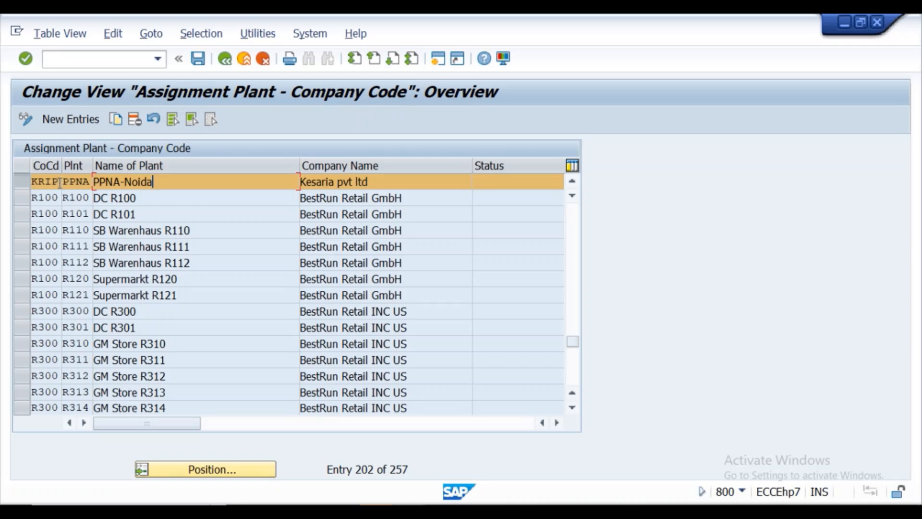
{"action": "left_click", "coordinate": [59, 181]}
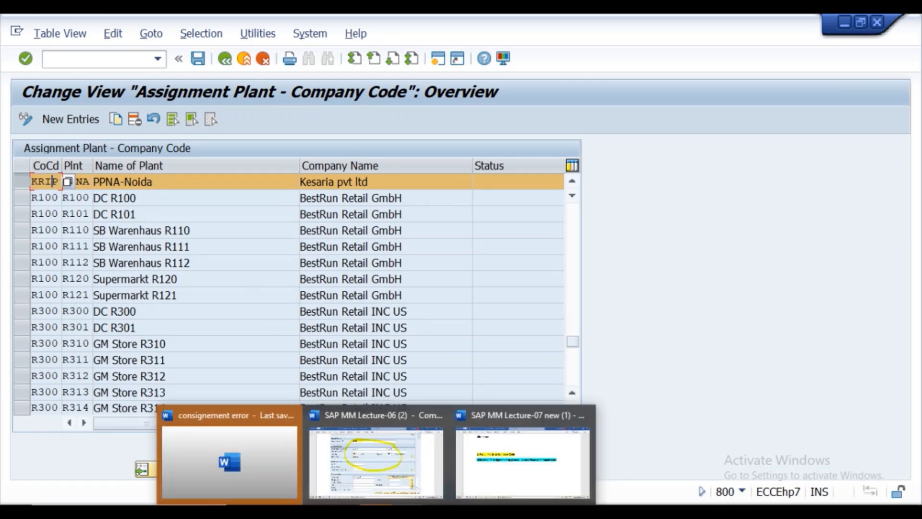
Switch to the SAP MM Lecture-07 Word document and delete the old plant assignment screenshot showing the RECH entry.
{"action": "left_click", "coordinate": [524, 461]}
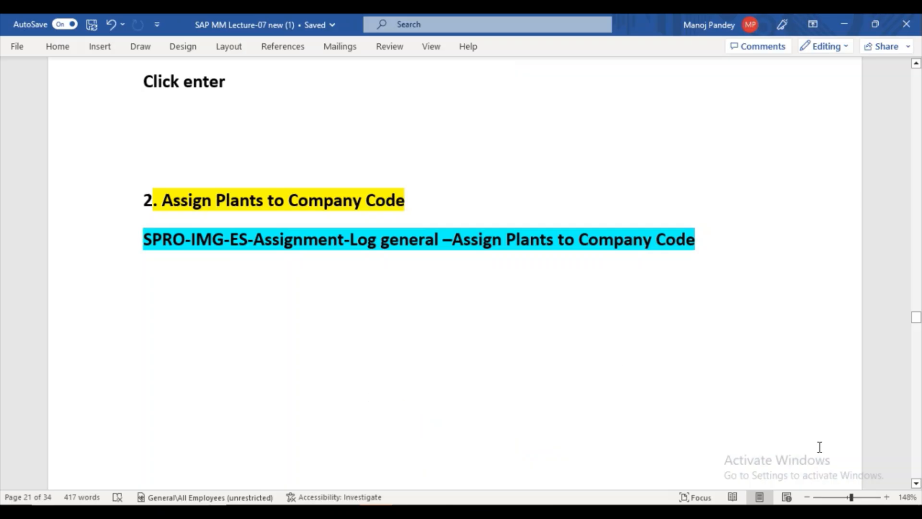
{"action": "left_click", "coordinate": [916, 483]}
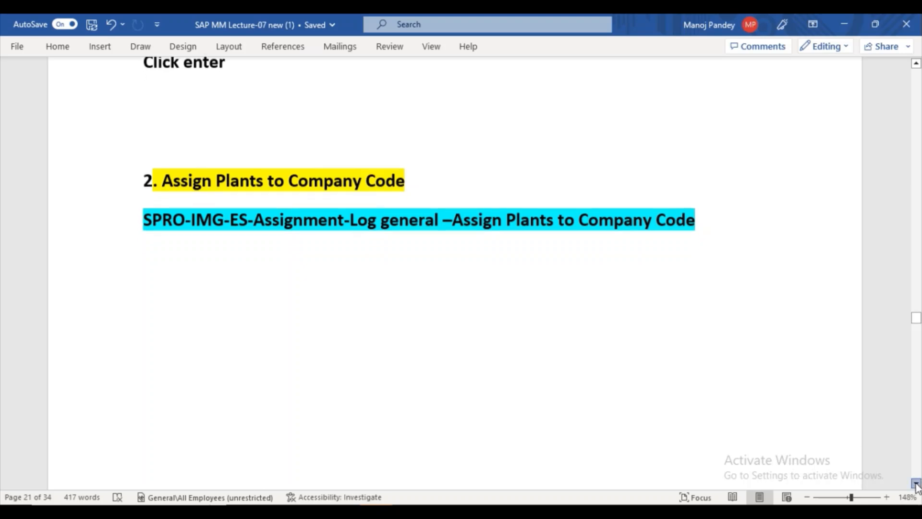
{"action": "left_click_drag", "start_coordinate": [915, 482], "coordinate": [916, 482]}
{"action": "left_click", "coordinate": [530, 310]}
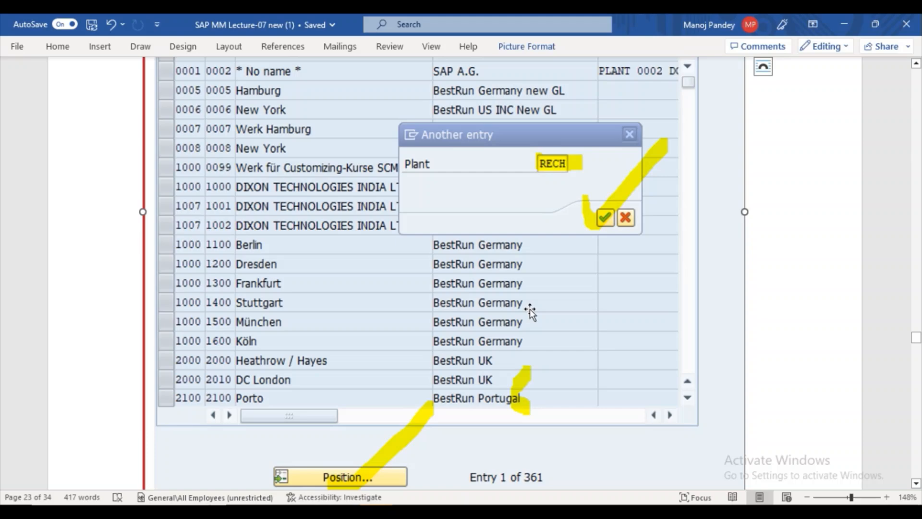
{"action": "key", "text": "Delete"}
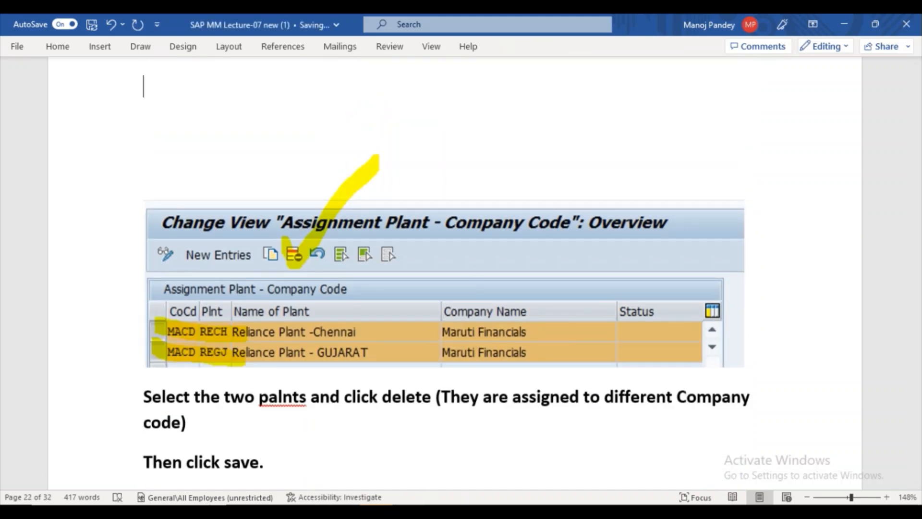
Switch to SAP, reopen "Assign plant to company code", and enter plant PPNA in the dialog for positioning the table.
{"action": "mouse_move", "coordinate": [420, 502]}
{"action": "left_click", "coordinate": [448, 482]}
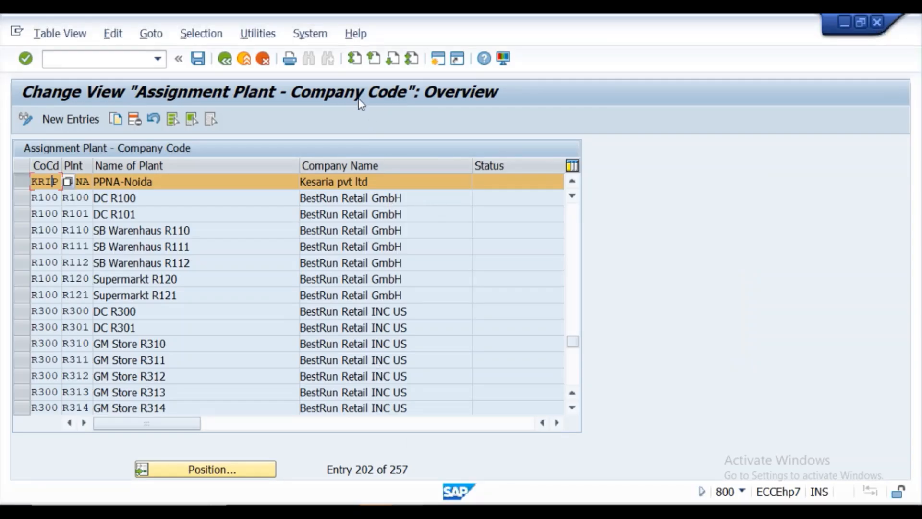
{"action": "left_click", "coordinate": [224, 59]}
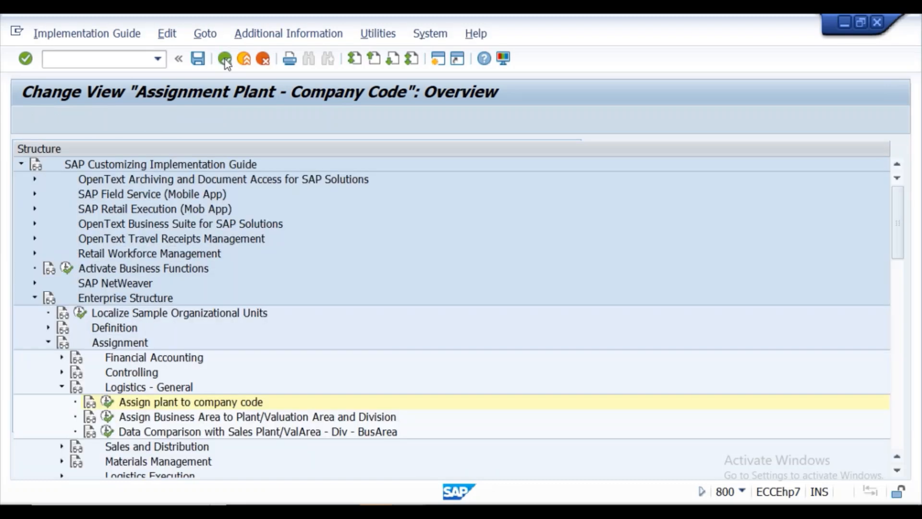
{"action": "left_click", "coordinate": [107, 401]}
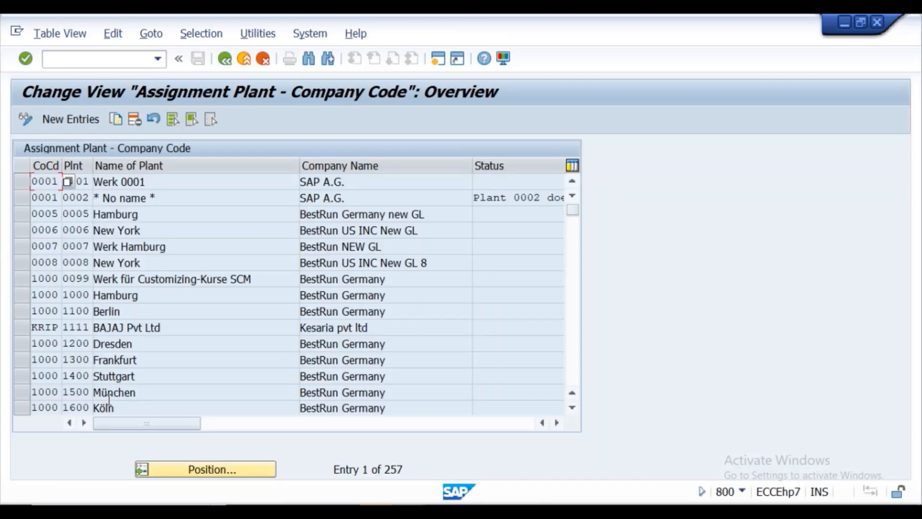
{"action": "left_click", "coordinate": [163, 469]}
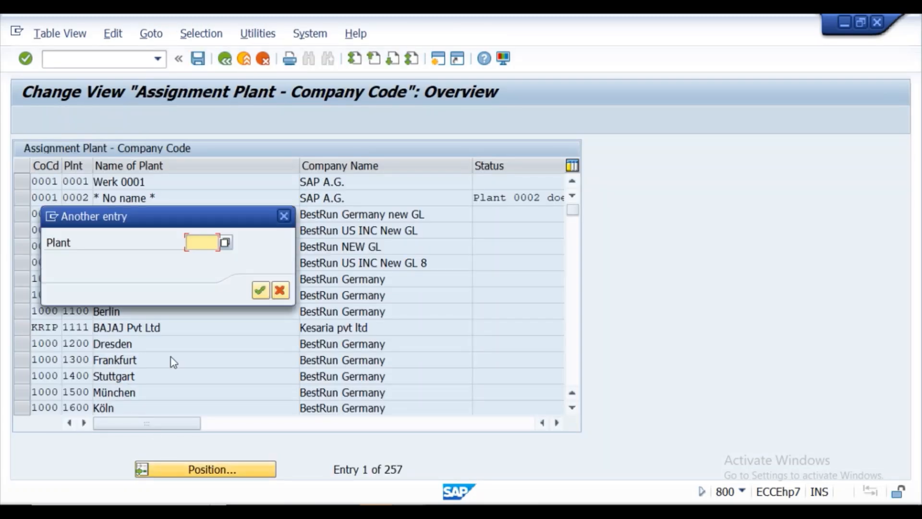
{"action": "type", "text": "PPNA"}
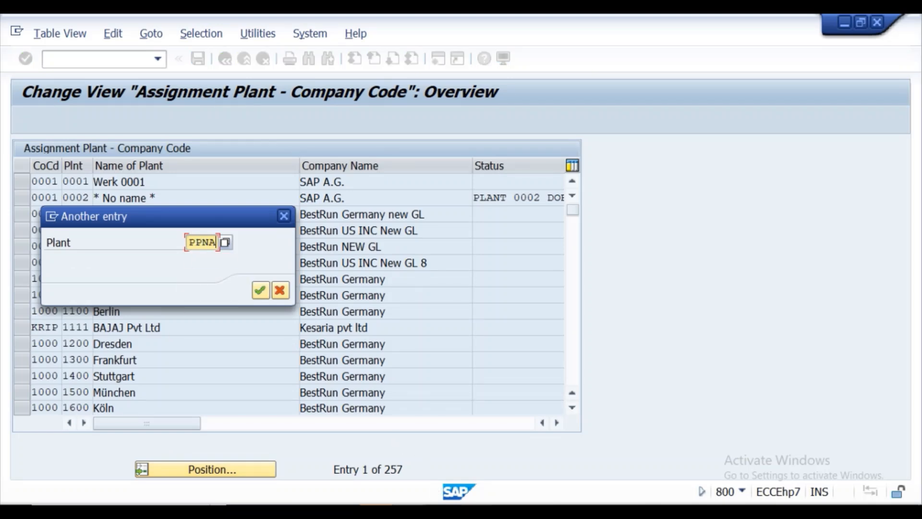
Switch to Snipping Tool, capture the plant assignment view with its entry dialog, and highlight the Position command, plant PPNA, and the confirm mark.
{"action": "key", "text": "alt+Tab"}
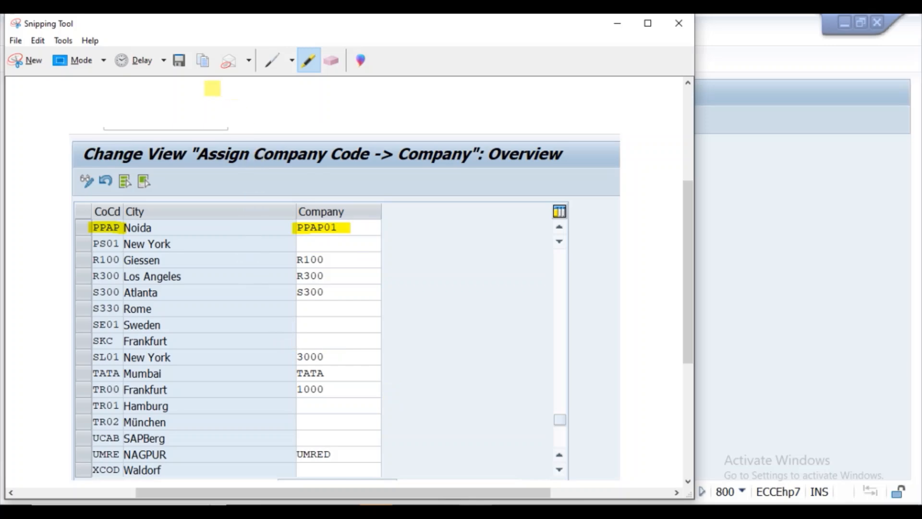
{"action": "left_click", "coordinate": [38, 63]}
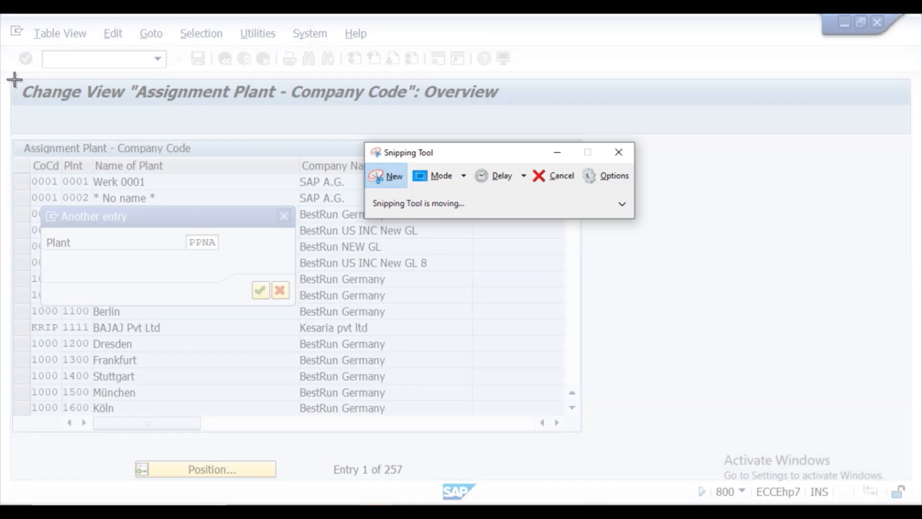
{"action": "left_click_drag", "start_coordinate": [14, 79], "coordinate": [644, 488]}
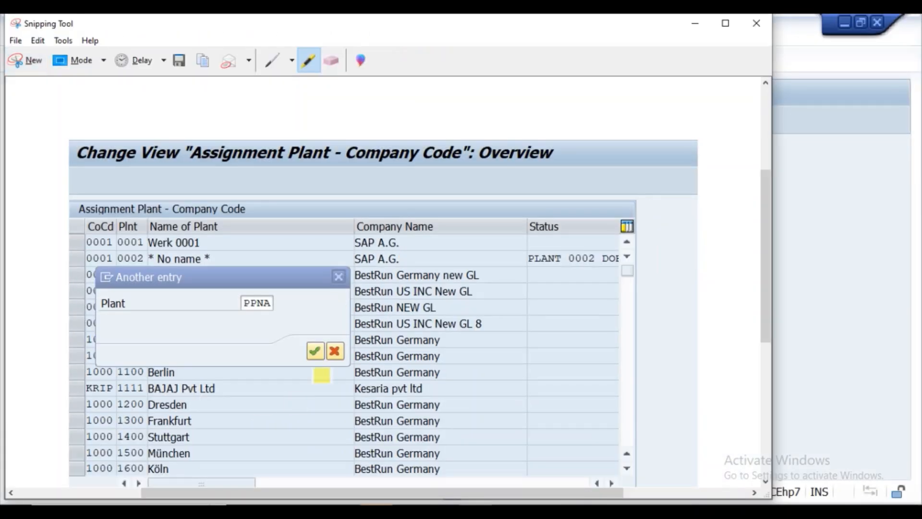
{"action": "left_click_drag", "start_coordinate": [767, 243], "coordinate": [762, 292]}
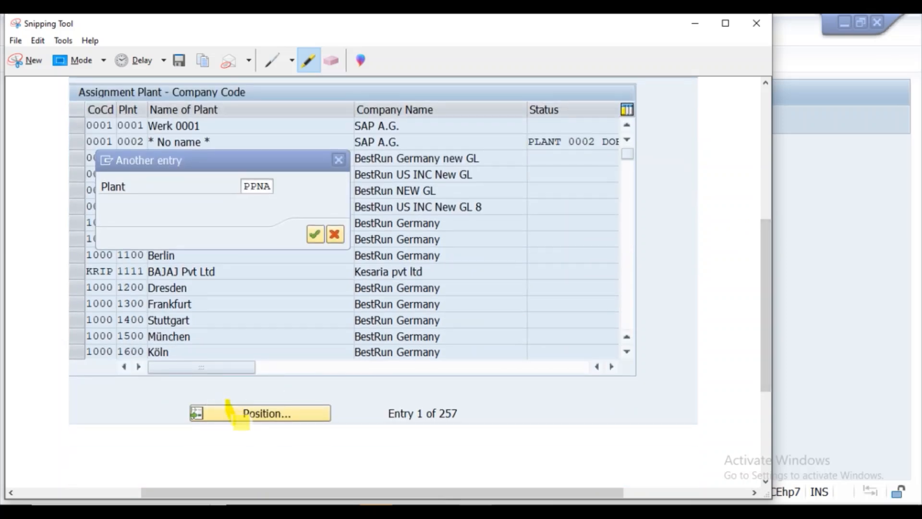
{"action": "left_click_drag", "start_coordinate": [240, 424], "coordinate": [282, 386]}
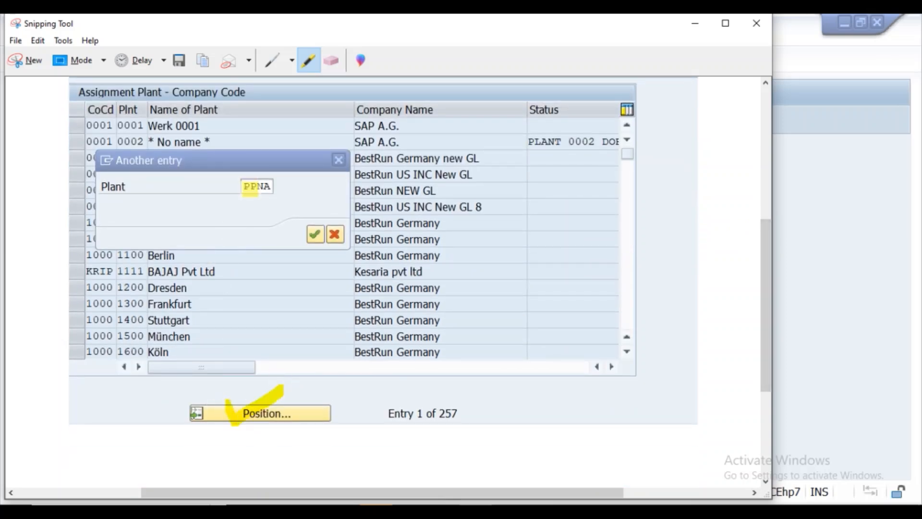
{"action": "left_click_drag", "start_coordinate": [250, 188], "coordinate": [290, 185]}
{"action": "left_click_drag", "start_coordinate": [304, 240], "coordinate": [322, 197]}
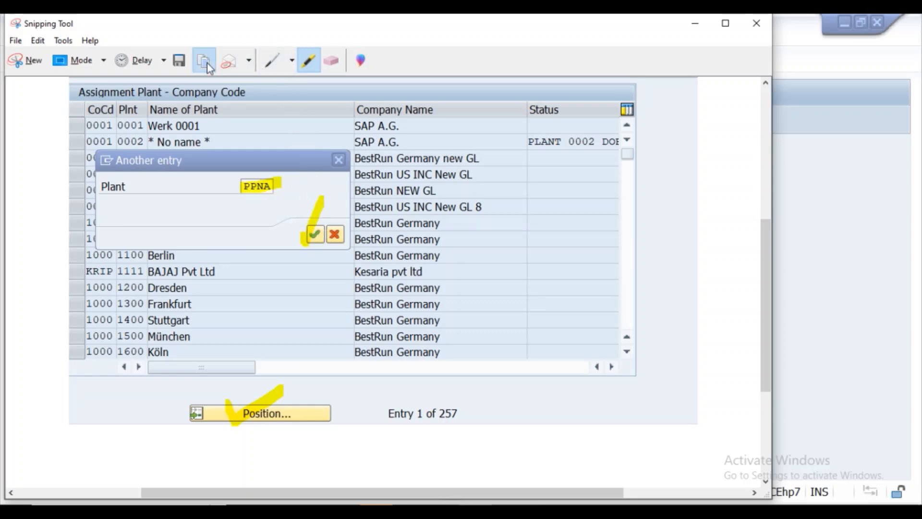
Copy the highlighted snip and paste it into the SAP MM Lecture-07 Word document above the screenshot showing plants RECH and REGJ.
{"action": "mouse_move", "coordinate": [376, 512]}
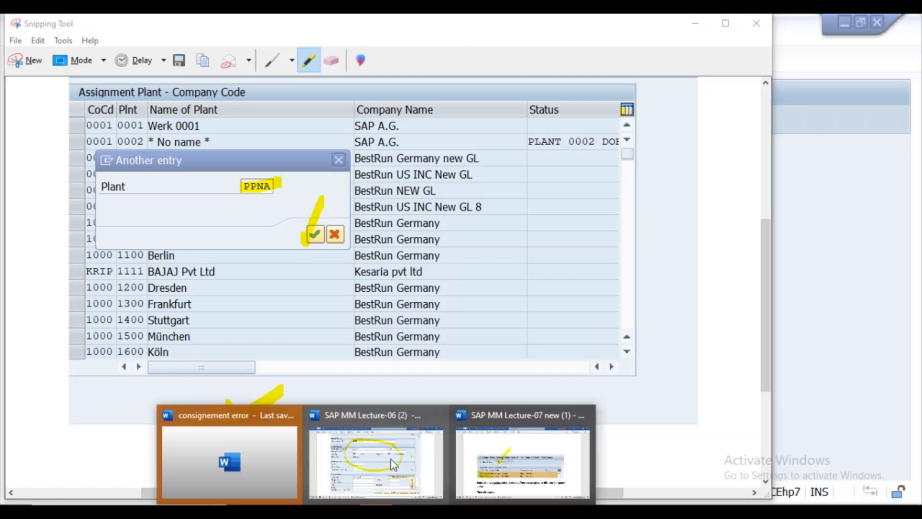
{"action": "left_click", "coordinate": [473, 459]}
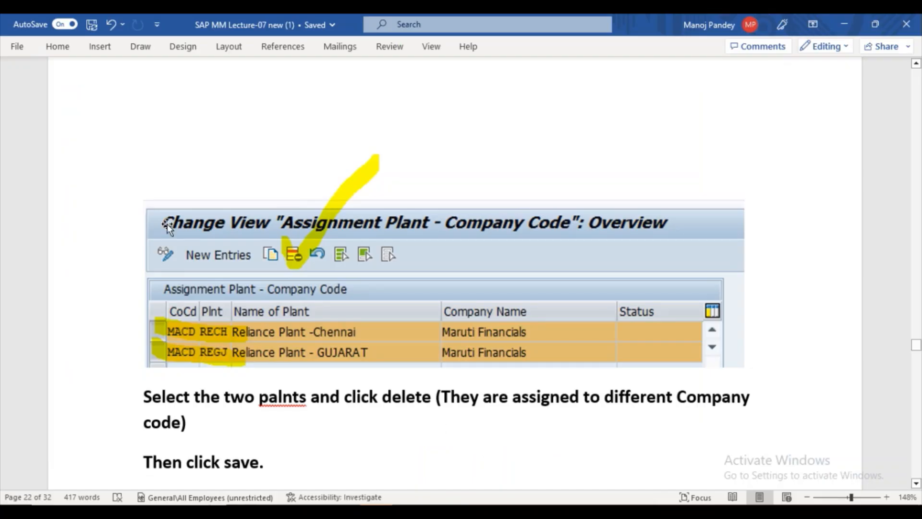
{"action": "key", "text": "ctrl+v"}
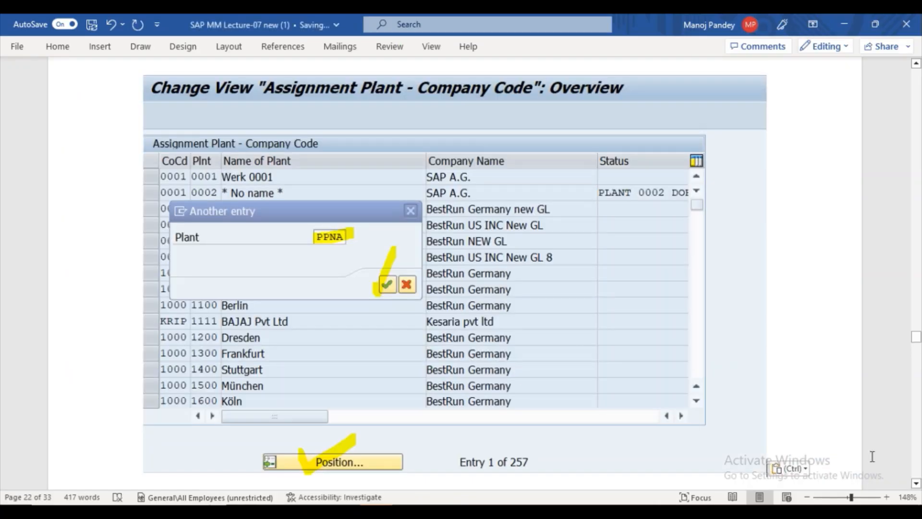
{"action": "left_click", "coordinate": [916, 484]}
{"action": "scroll", "coordinate": [916, 484], "scroll_direction": "down", "scroll_amount": 5}
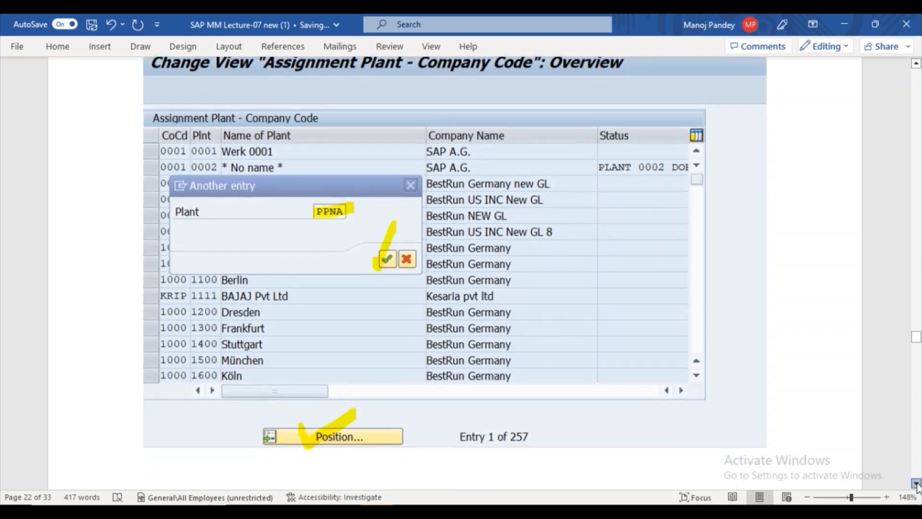
{"action": "scroll", "coordinate": [916, 483], "scroll_direction": "down", "scroll_amount": 10}
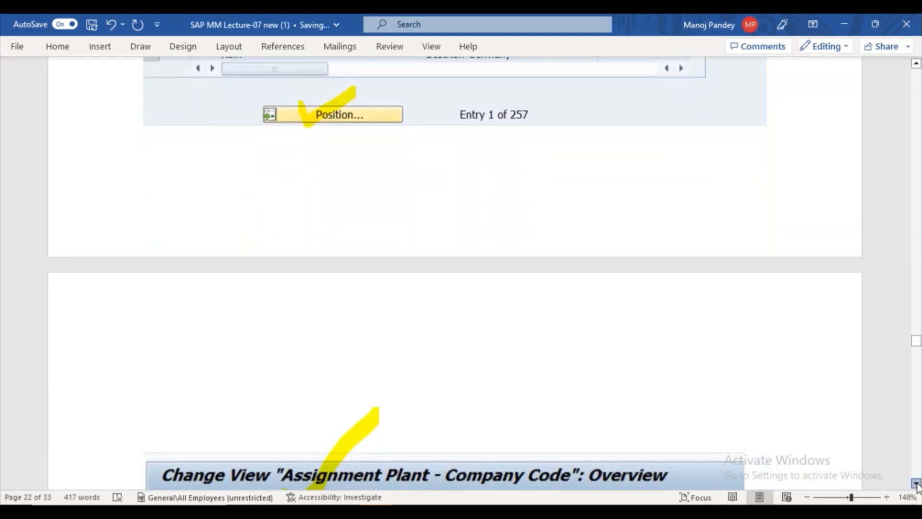
{"action": "scroll", "coordinate": [916, 484], "scroll_direction": "down", "scroll_amount": 1}
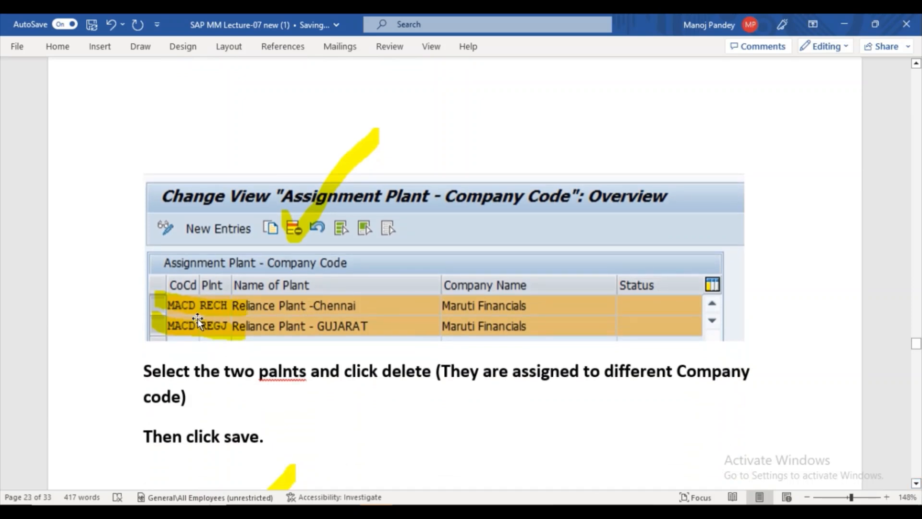
Switch to SAP, delete plant PPNA's assignment to company code KRIP, and save the change under the PPAP Automative ltd customizing request.
{"action": "mouse_move", "coordinate": [376, 512]}
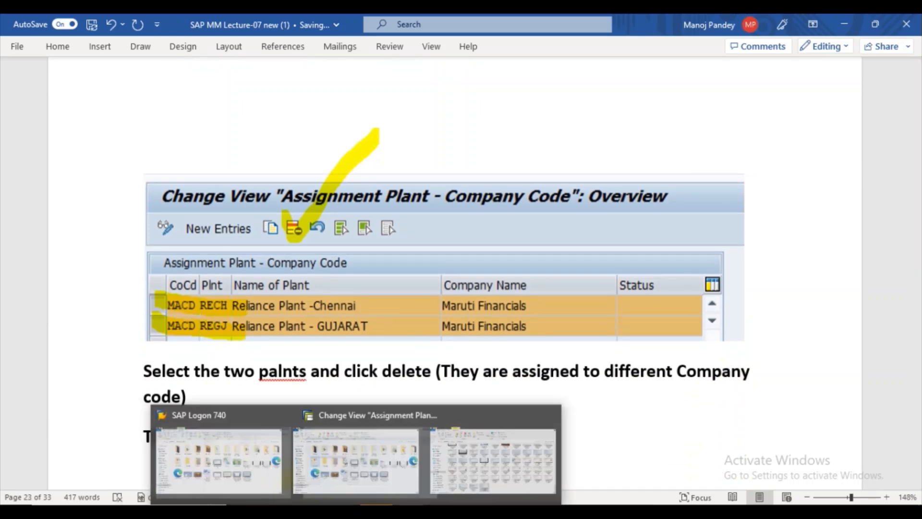
{"action": "left_click", "coordinate": [482, 461]}
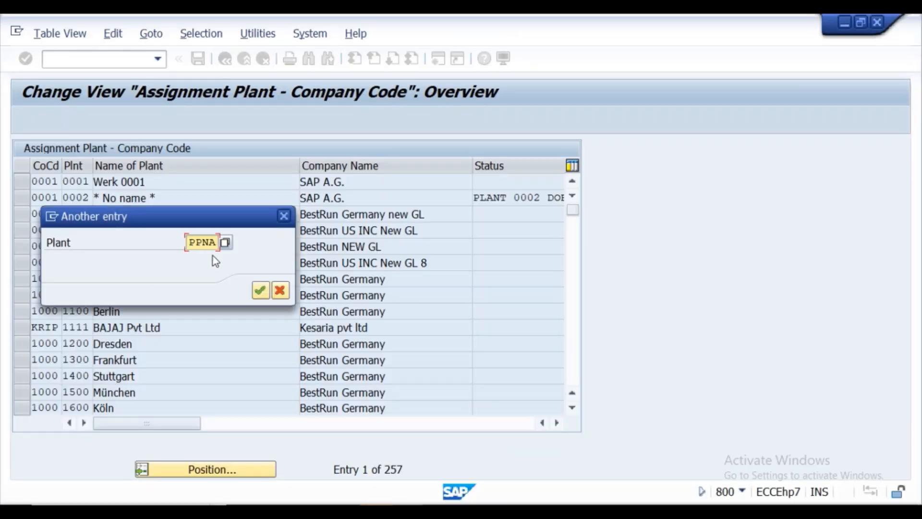
{"action": "left_click", "coordinate": [260, 291]}
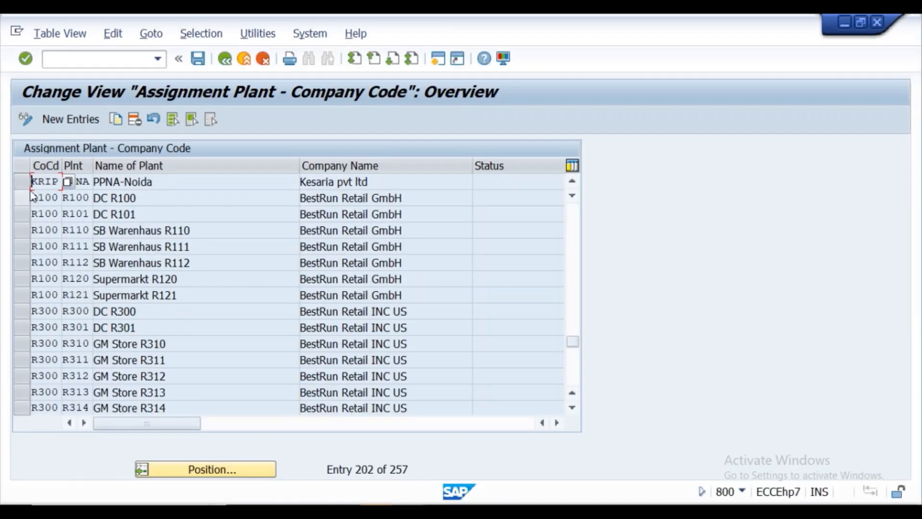
{"action": "left_click", "coordinate": [78, 181]}
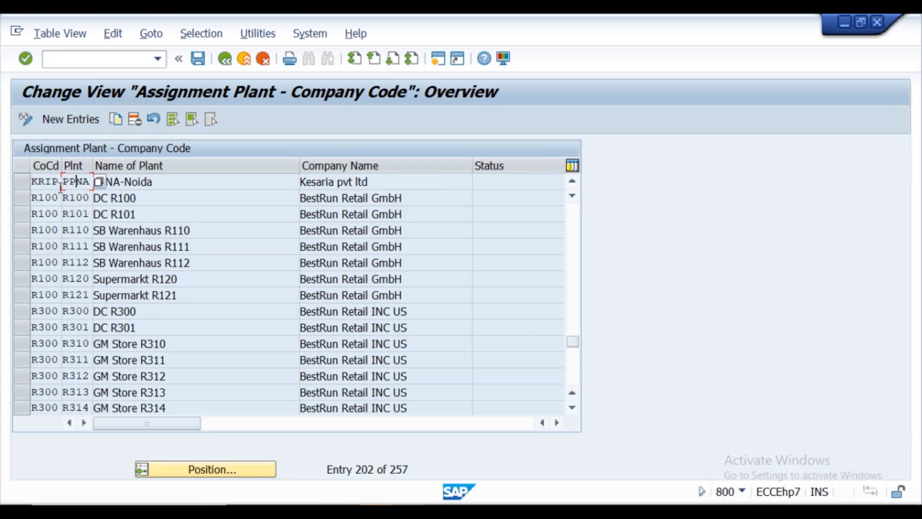
{"action": "left_click", "coordinate": [25, 185]}
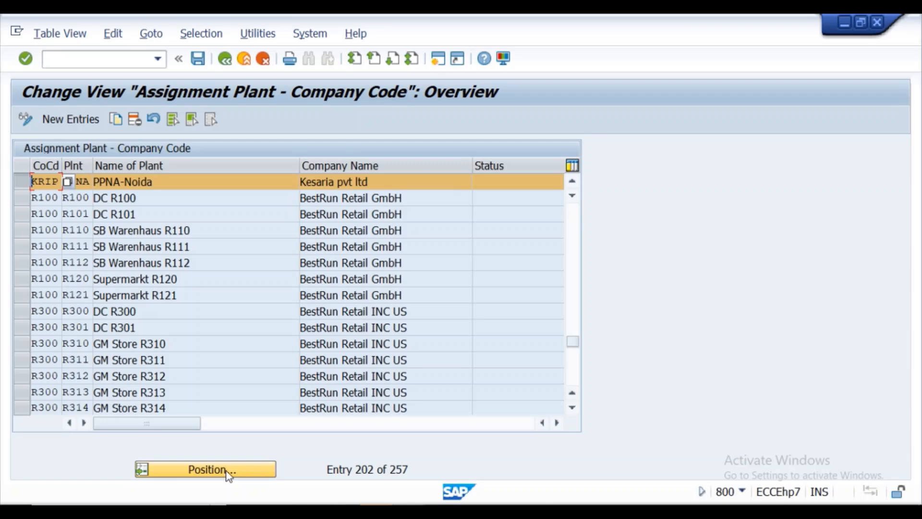
{"action": "left_click", "coordinate": [135, 121]}
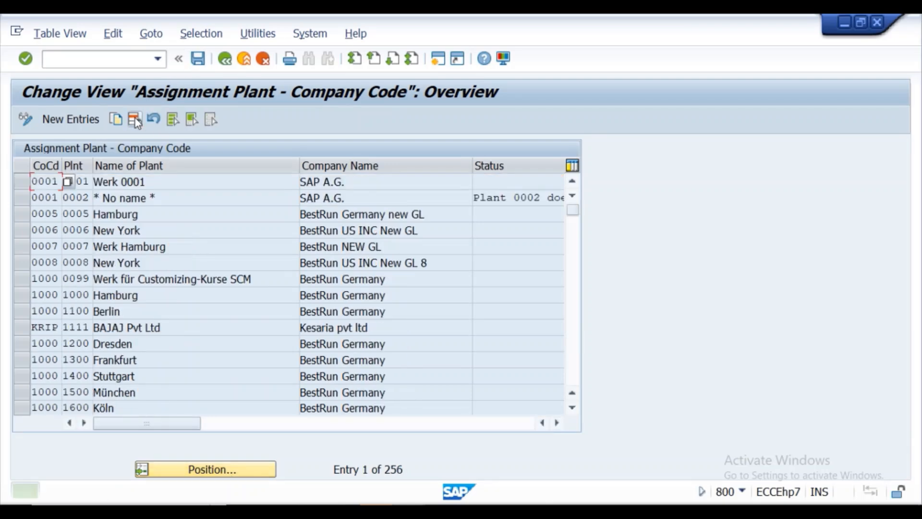
{"action": "left_click", "coordinate": [200, 60]}
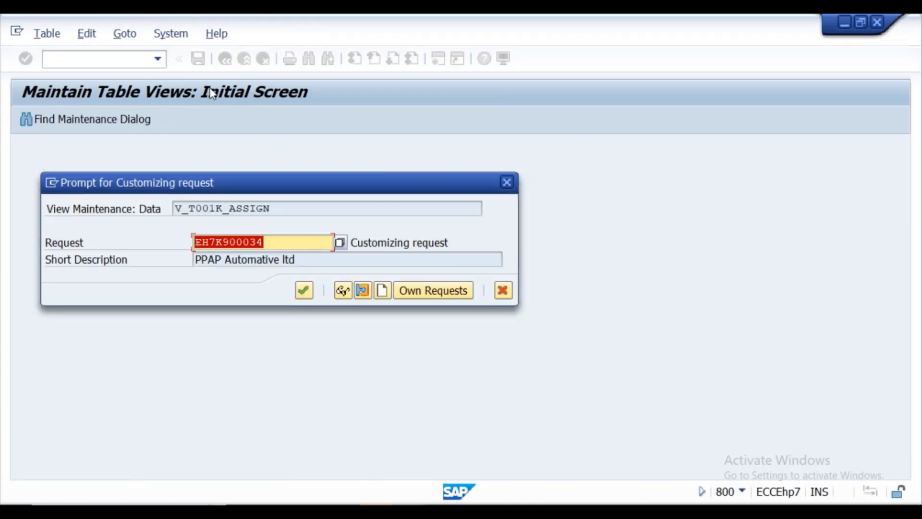
{"action": "left_click", "coordinate": [305, 291]}
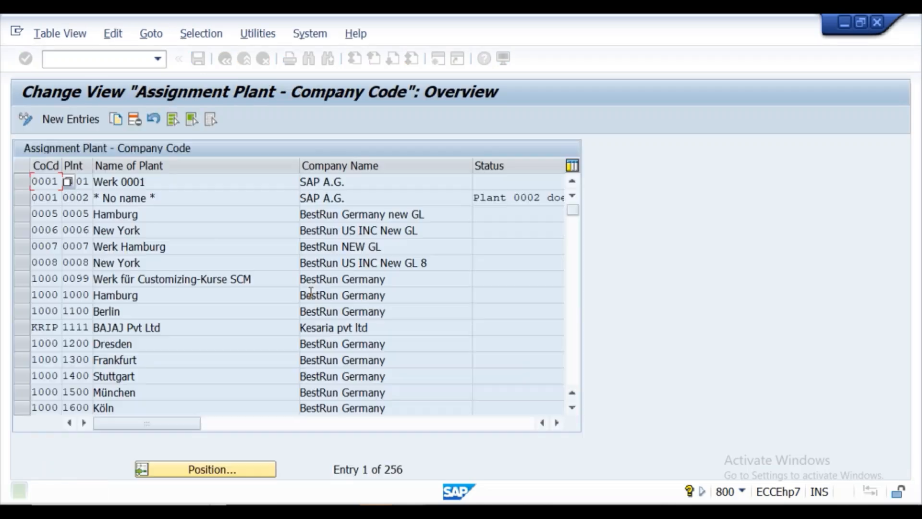
Position the plant assignment table at plant PPGA and select its row.
{"action": "left_click", "coordinate": [208, 468]}
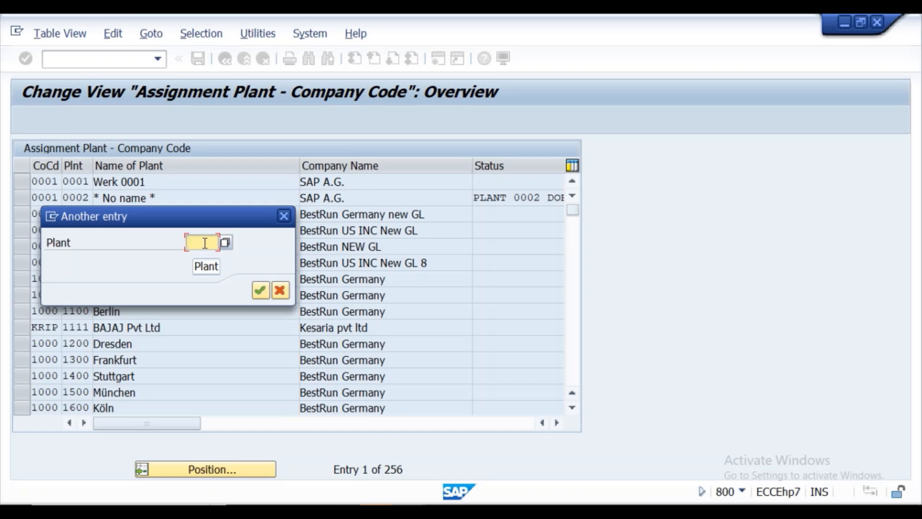
{"action": "type", "text": "PP"}
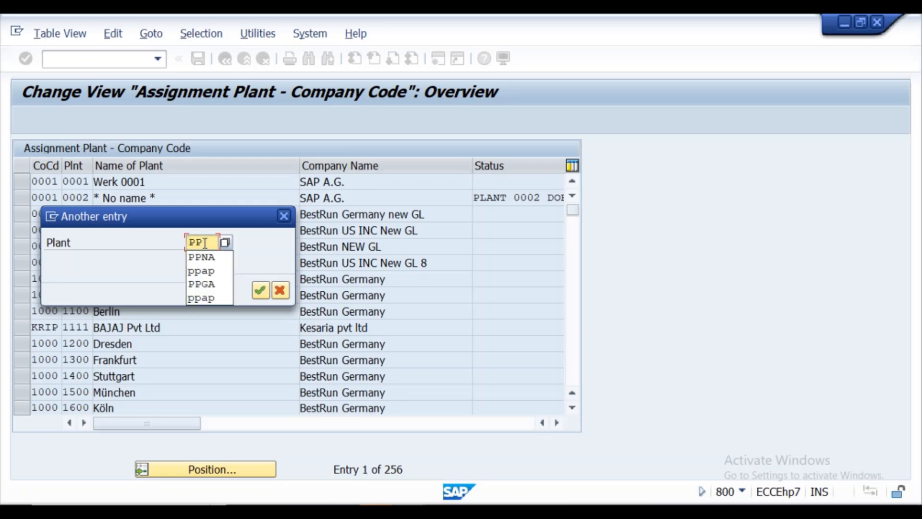
{"action": "type", "text": "GA"}
{"action": "key", "text": "Return"}
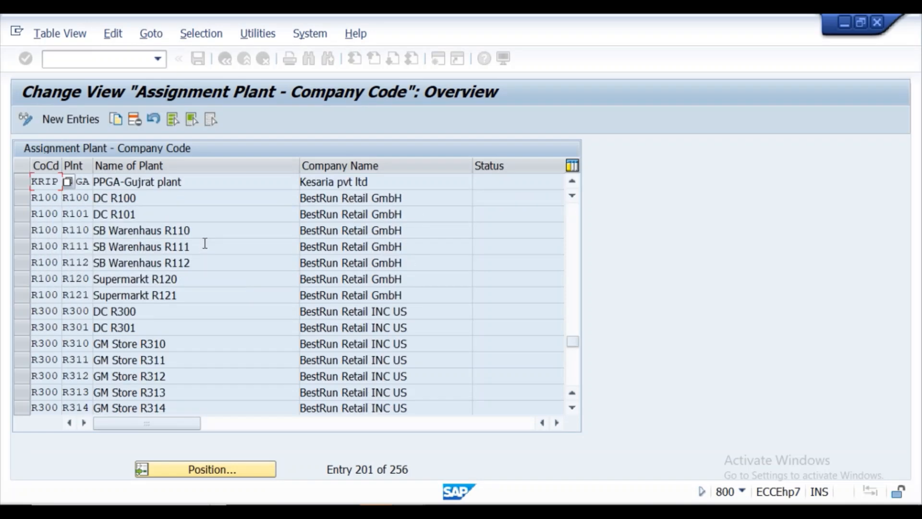
{"action": "left_click", "coordinate": [21, 180]}
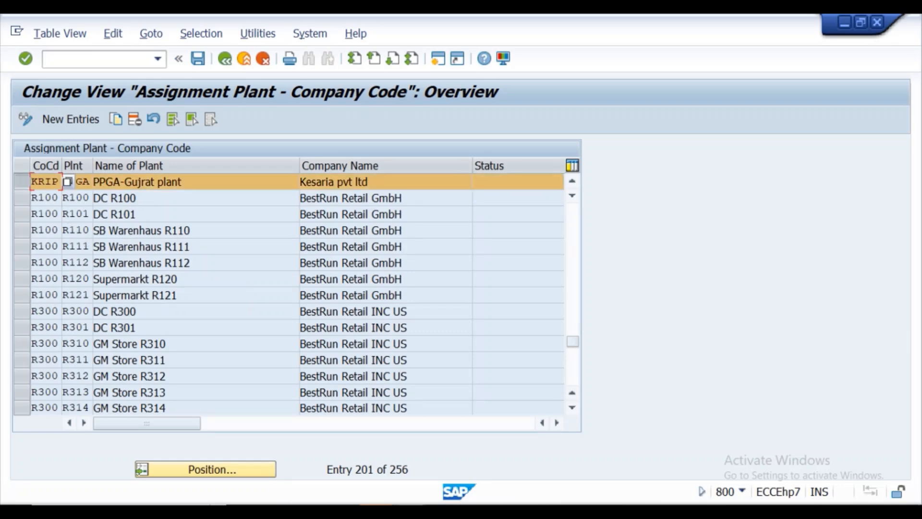
Switch to the SAP MM Lecture-07 Word document and delete the old screenshot showing plants RECH and REGJ.
{"action": "left_click", "coordinate": [416, 475]}
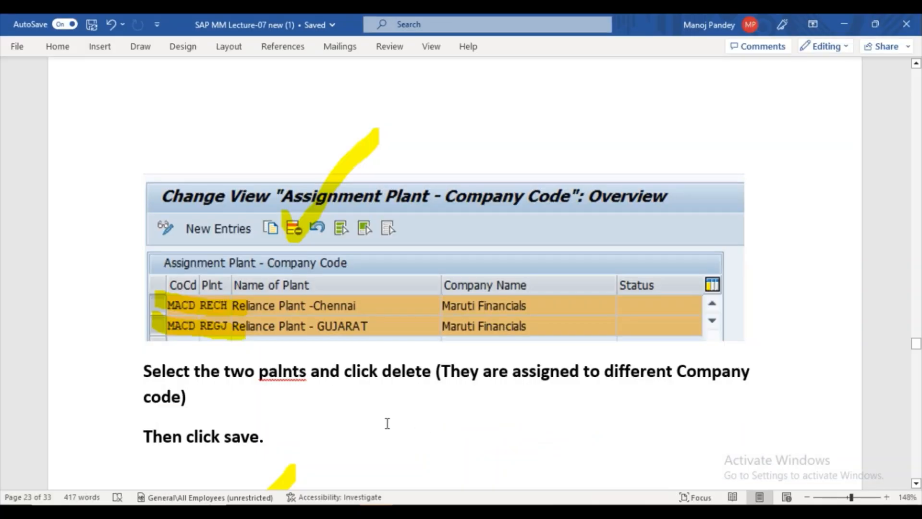
{"action": "left_click", "coordinate": [324, 306]}
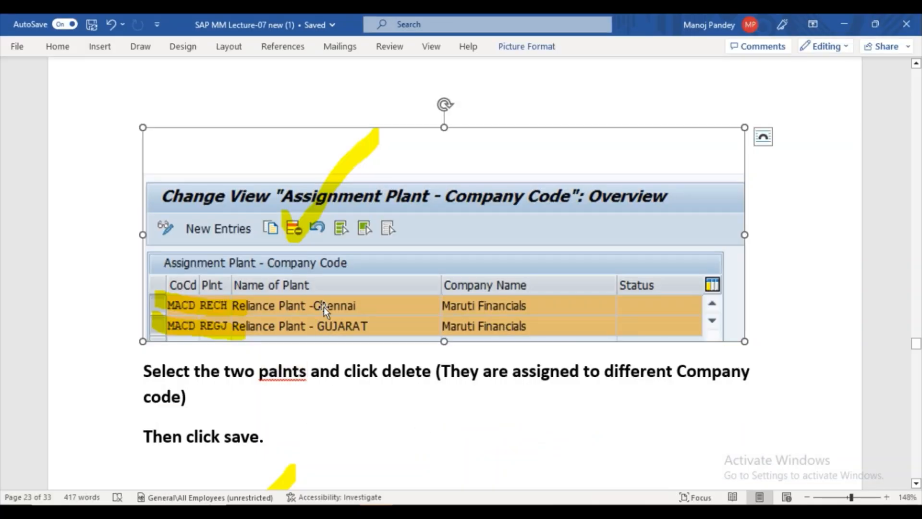
{"action": "key", "text": "Delete"}
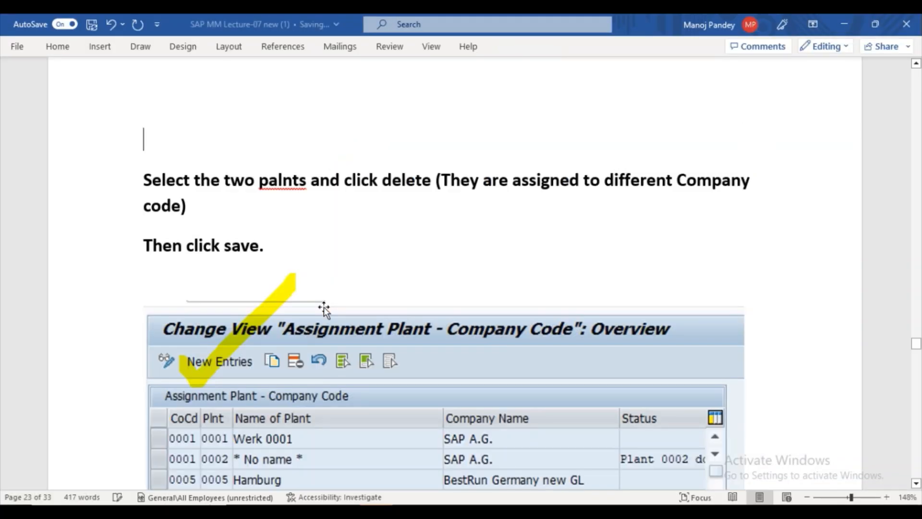
Snip the SAP view with the PPGA row selected, highlight the row selector and delete command, and copy the snip for the Word document.
{"action": "left_click", "coordinate": [417, 455]}
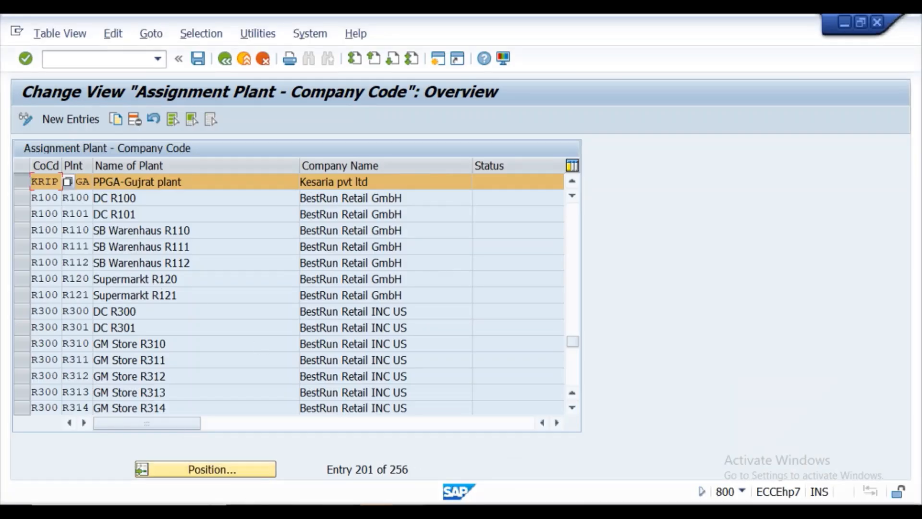
{"action": "key", "text": "alt+Tab"}
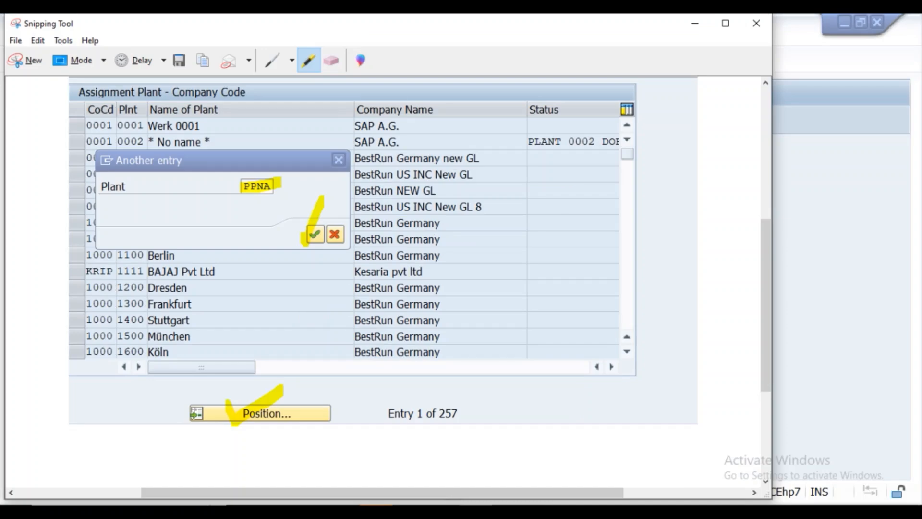
{"action": "left_click", "coordinate": [25, 60]}
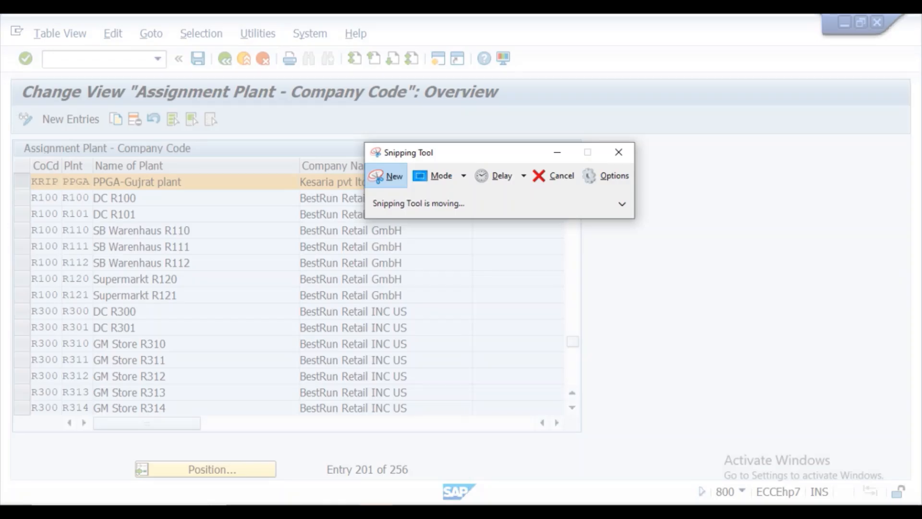
{"action": "left_click_drag", "start_coordinate": [7, 79], "coordinate": [591, 437]}
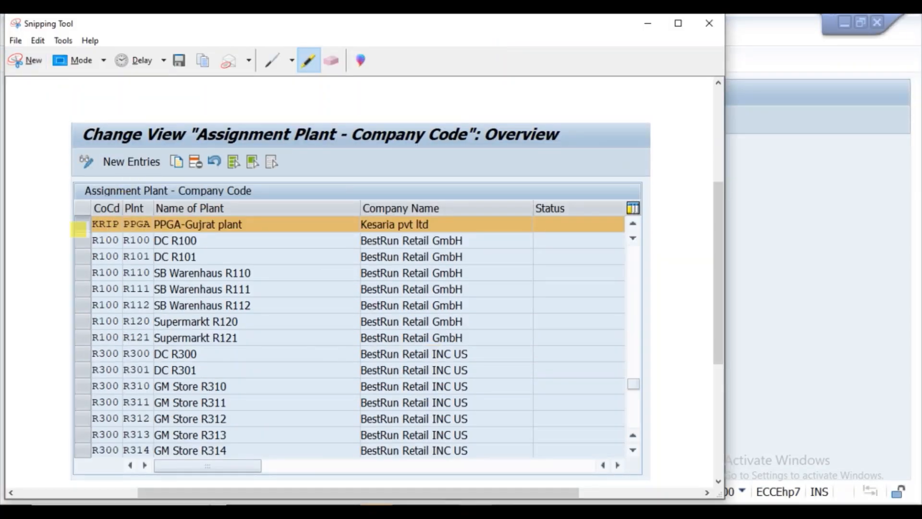
{"action": "left_click_drag", "start_coordinate": [70, 217], "coordinate": [119, 197]}
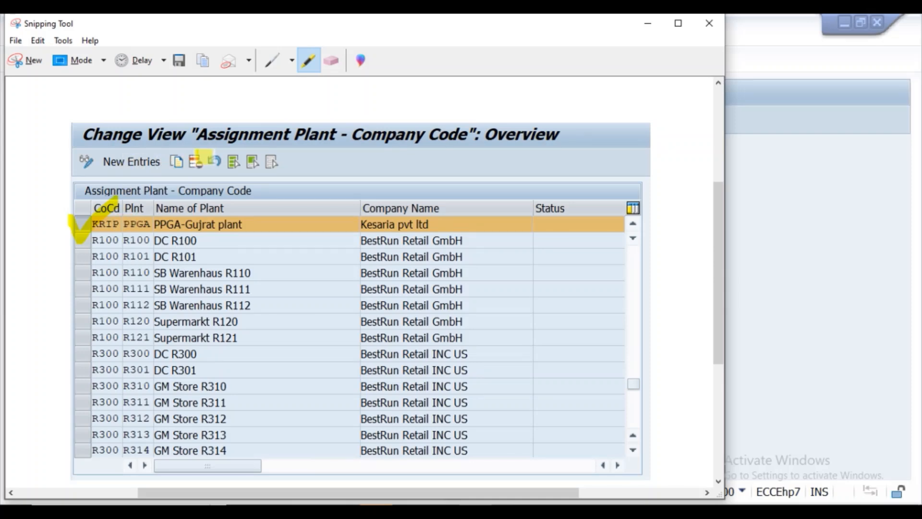
{"action": "mouse_move", "coordinate": [205, 156]}
{"action": "left_mouse_down"}
{"action": "mouse_move", "coordinate": [199, 171]}
{"action": "mouse_move", "coordinate": [225, 121]}
{"action": "left_mouse_up"}
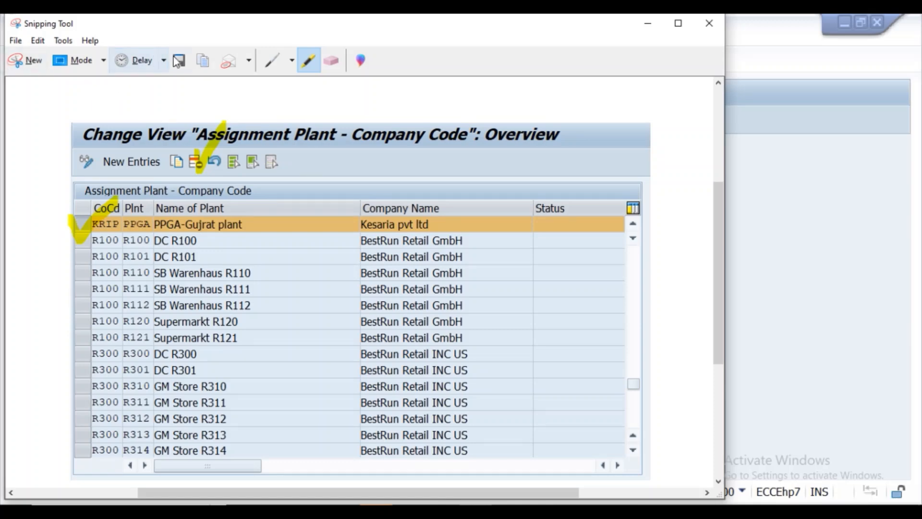
{"action": "left_click", "coordinate": [202, 61]}
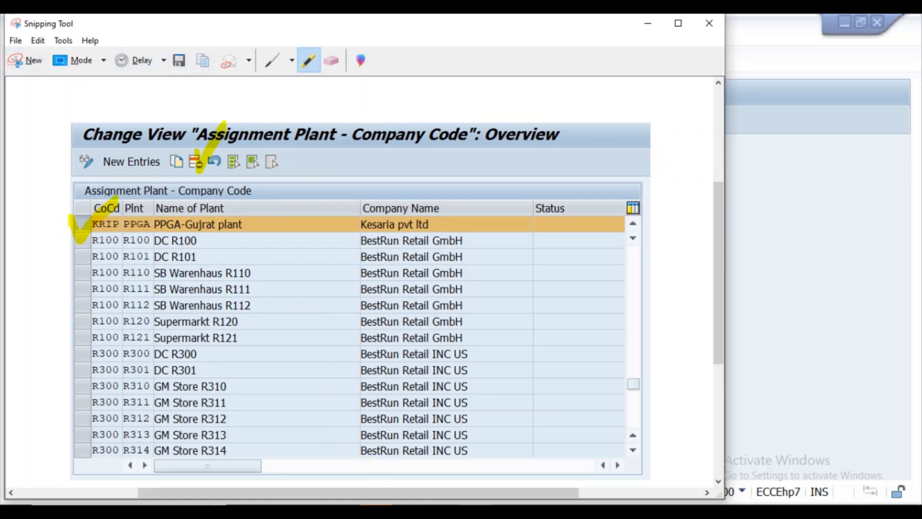
{"action": "left_click", "coordinate": [500, 475]}
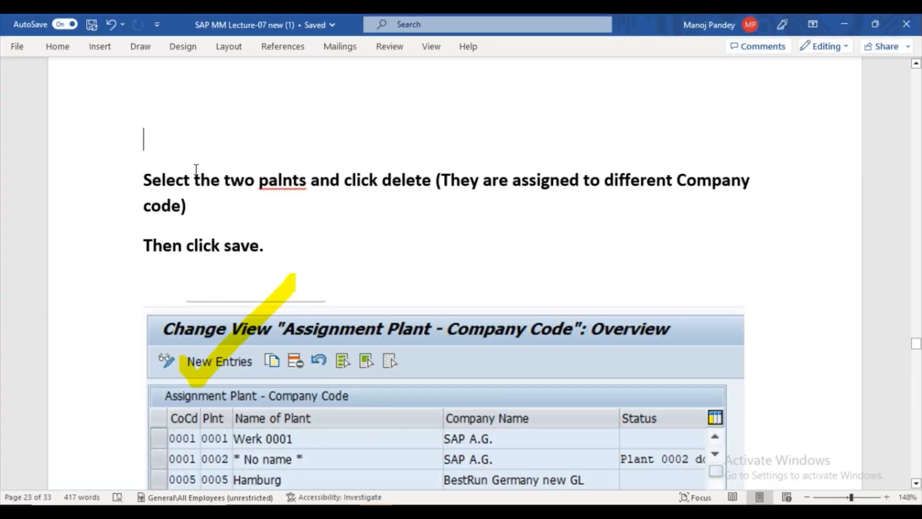
Paste the PPGA snip above the plant deletion instruction and append "For i.e KRIP" to the end of that instruction.
{"action": "key", "text": "ctrl+v"}
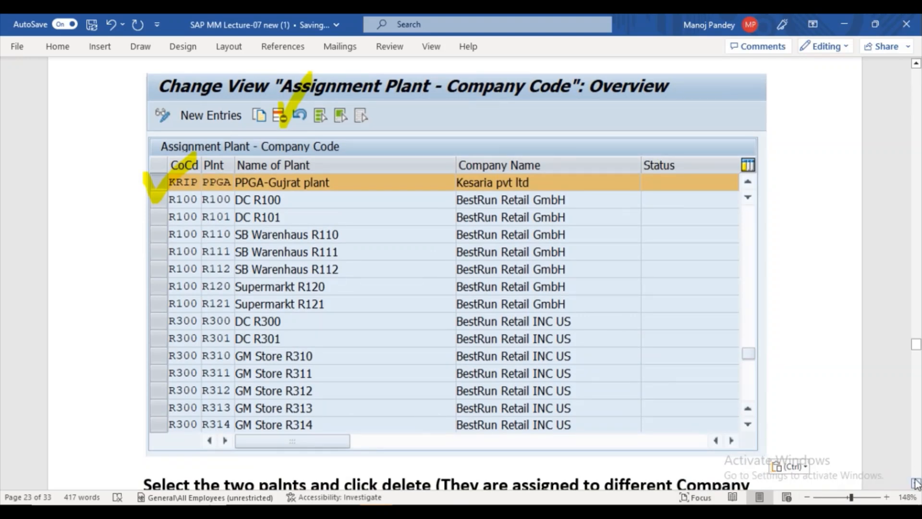
{"action": "scroll", "coordinate": [915, 484], "scroll_direction": "down", "scroll_amount": 5}
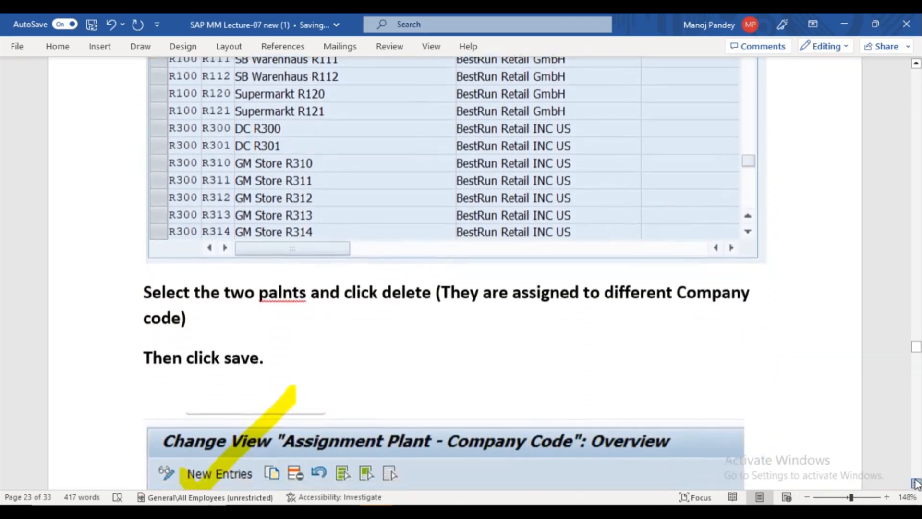
{"action": "scroll", "coordinate": [916, 484], "scroll_direction": "down", "scroll_amount": 2}
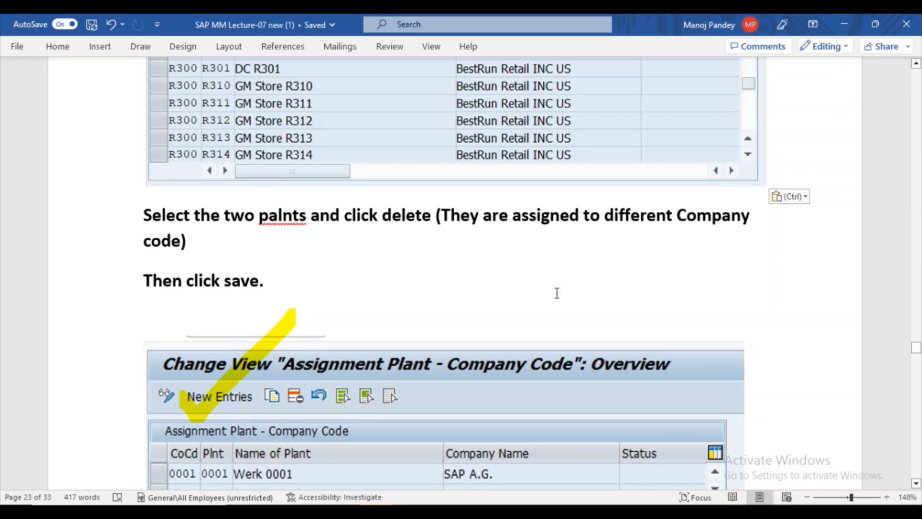
{"action": "left_click", "coordinate": [195, 240]}
{"action": "type", "text": "For i"}
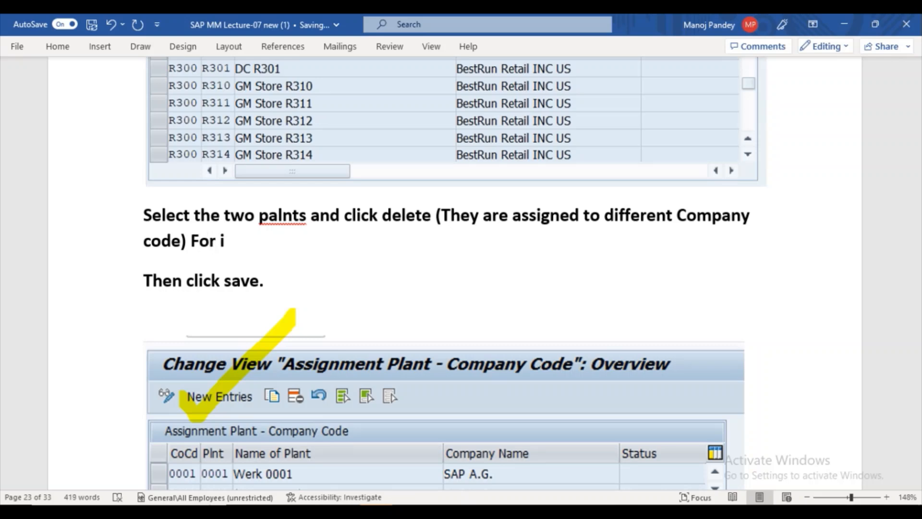
{"action": "type", "text": ".e KR"}
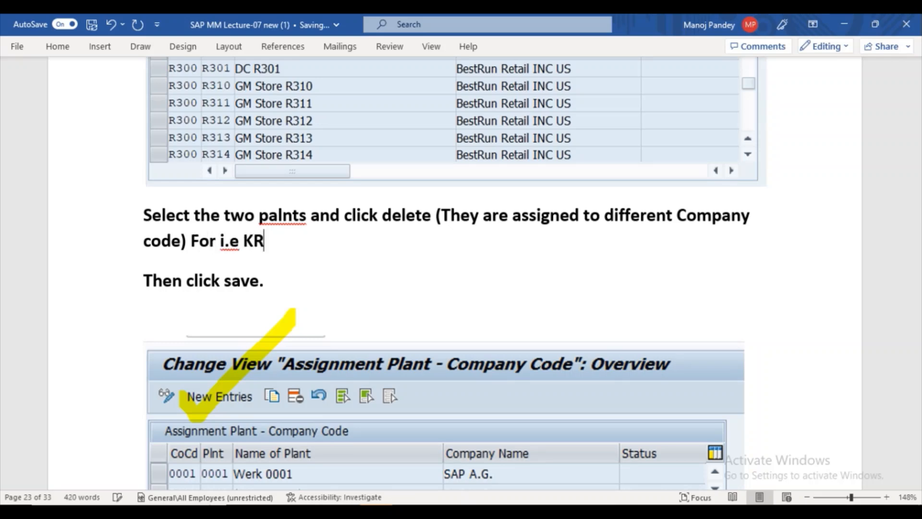
{"action": "type", "text": "IP"}
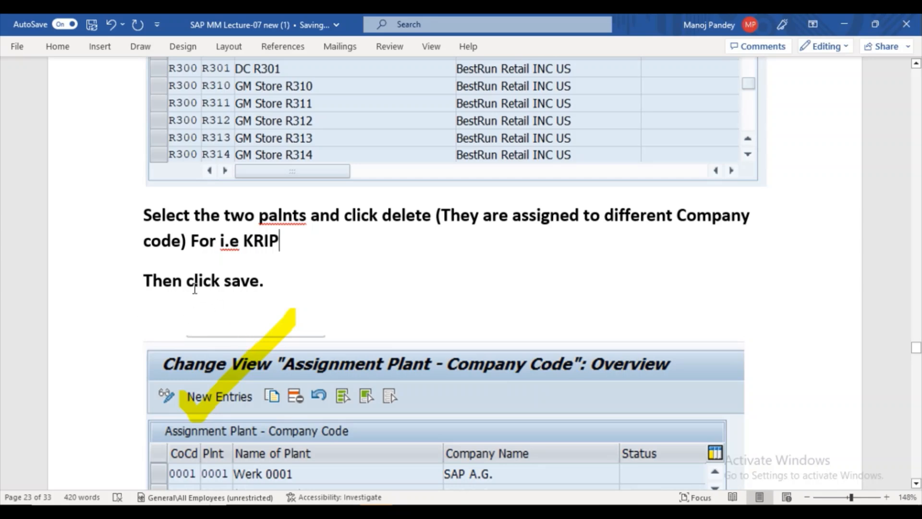
Highlight the line "Then click save." in pink.
{"action": "left_click_drag", "start_coordinate": [143, 284], "coordinate": [276, 289]}
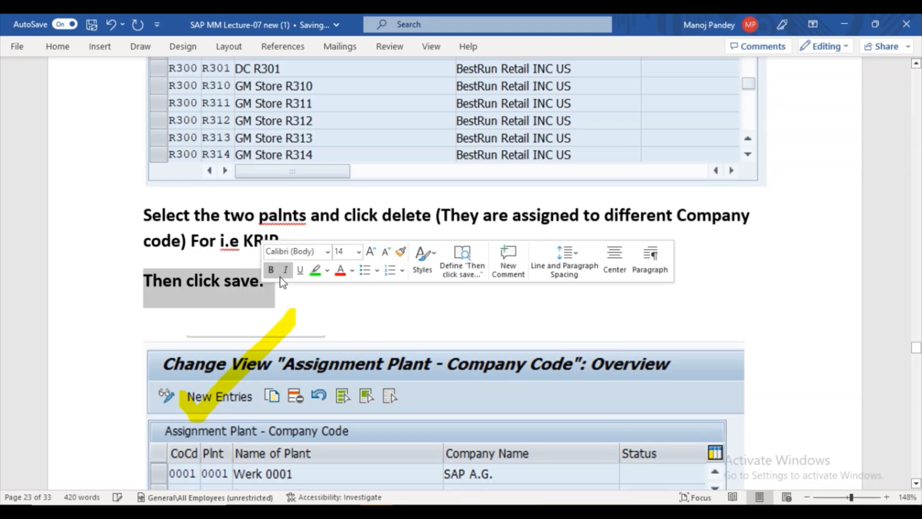
{"action": "left_click", "coordinate": [327, 270]}
{"action": "left_click", "coordinate": [376, 288]}
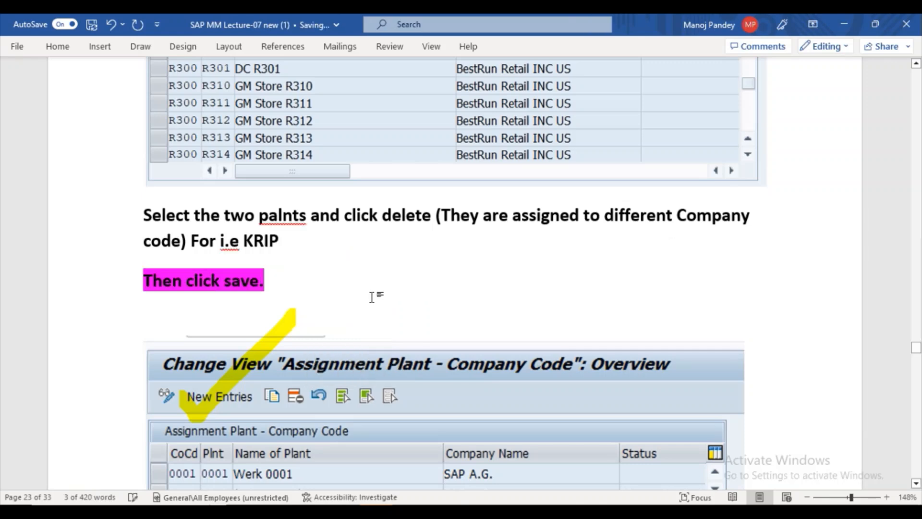
{"action": "left_click", "coordinate": [371, 297]}
Delete the old New Entries screenshot with company code RRRR above the line "Give company code nd plants".
{"action": "left_click", "coordinate": [916, 483]}
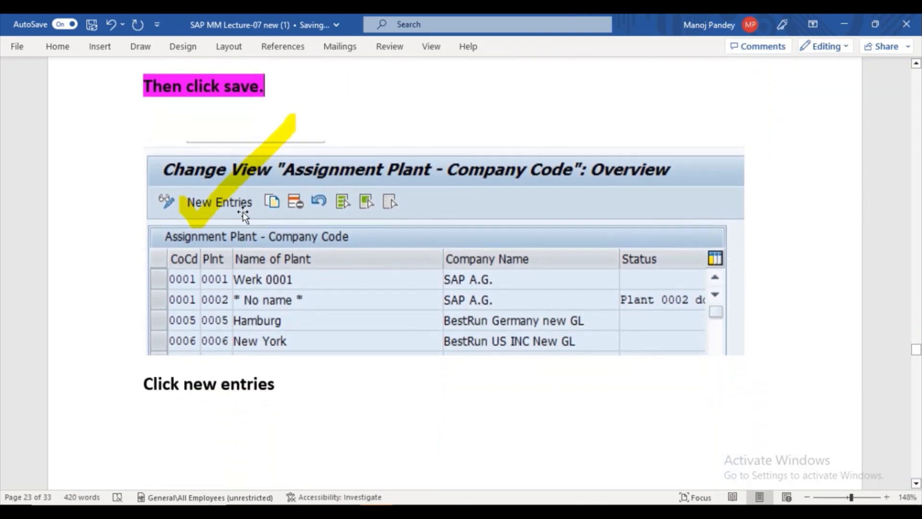
{"action": "left_click", "coordinate": [256, 255]}
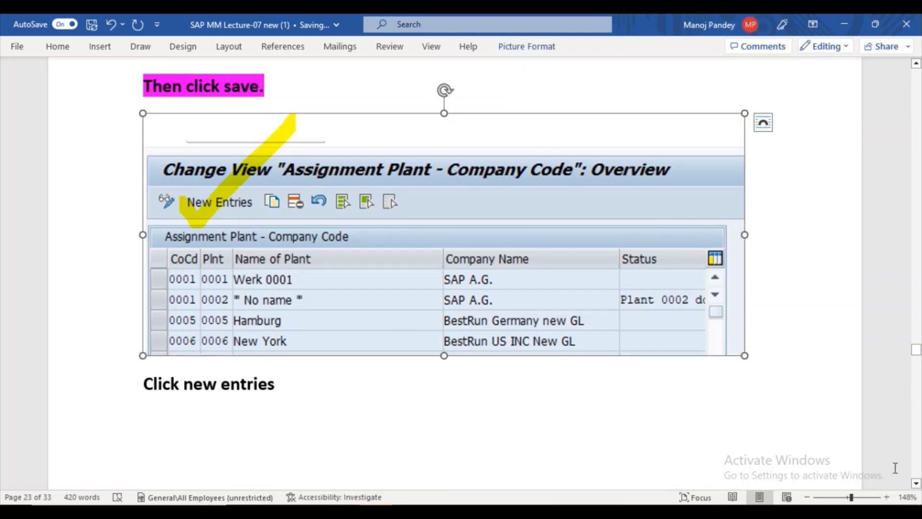
{"action": "left_click", "coordinate": [917, 482]}
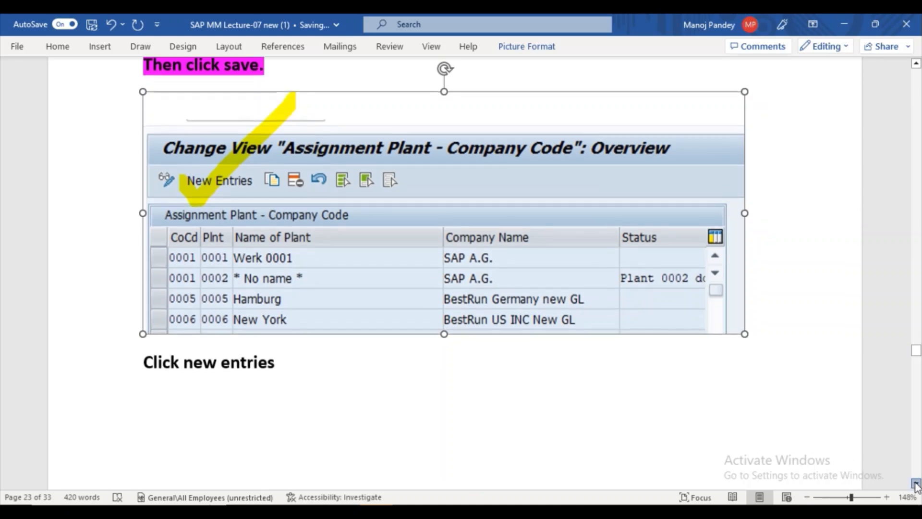
{"action": "left_click_drag", "start_coordinate": [916, 482], "coordinate": [916, 483]}
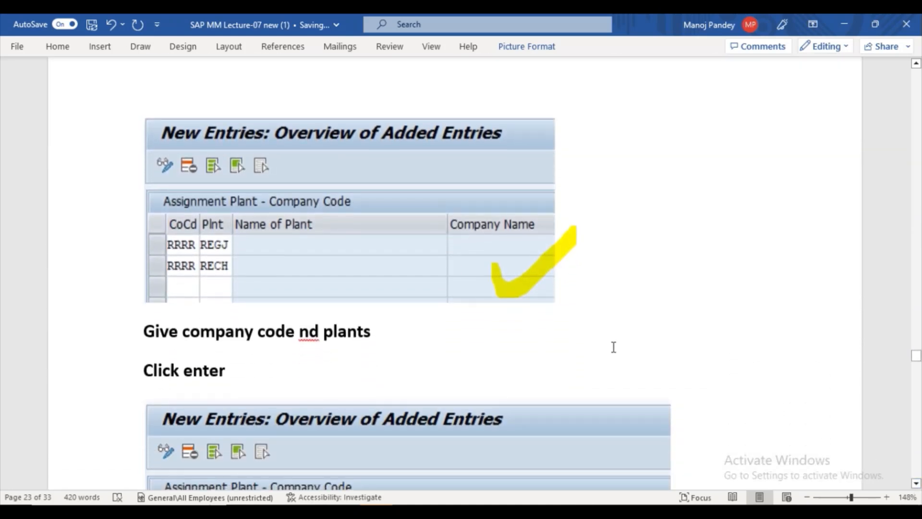
{"action": "left_click", "coordinate": [378, 256]}
{"action": "key", "text": "Delete"}
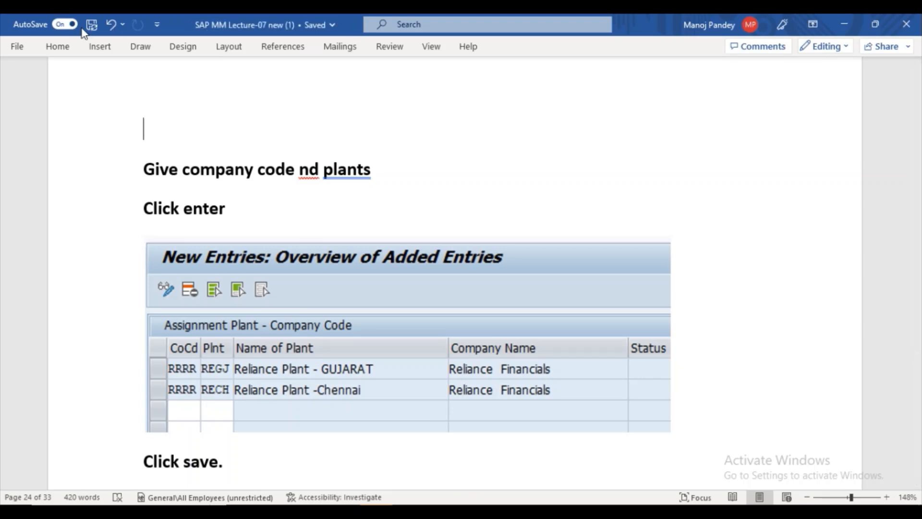
{"action": "left_click", "coordinate": [111, 24]}
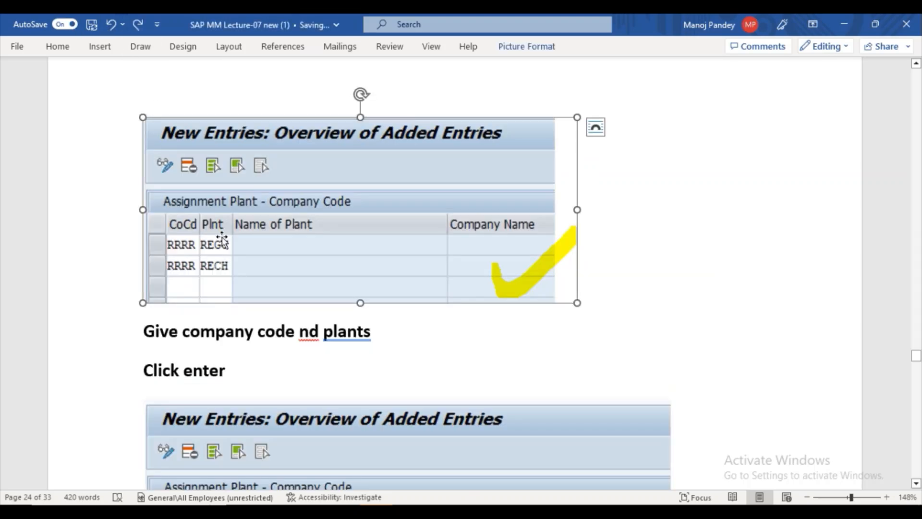
{"action": "key", "text": "Delete"}
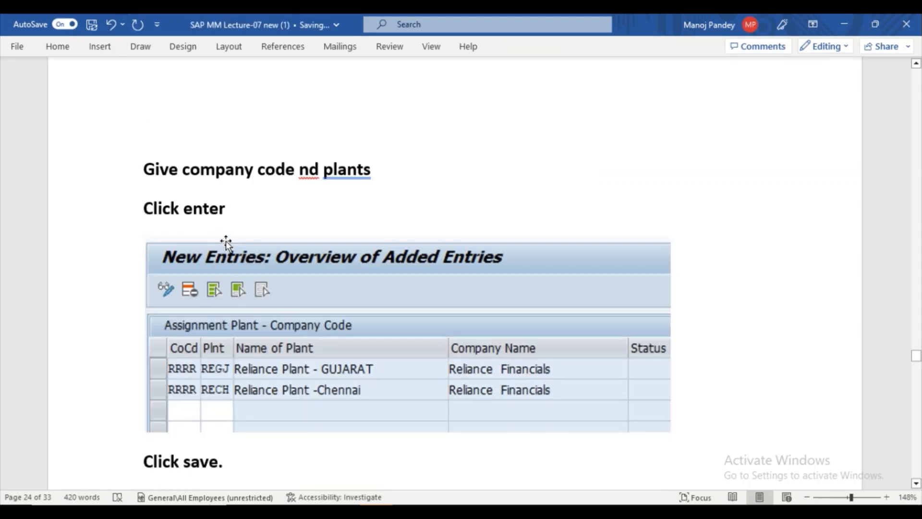
Switch to SAP, delete plant PPGA's assignment to company code KRIP, and save the change.
{"action": "mouse_move", "coordinate": [411, 512]}
{"action": "left_click", "coordinate": [483, 442]}
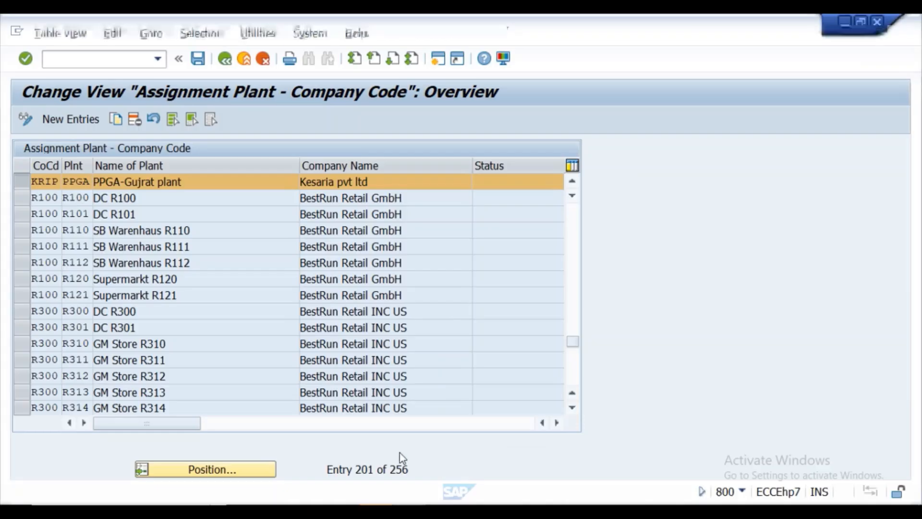
{"action": "left_click", "coordinate": [135, 120]}
{"action": "left_click", "coordinate": [206, 59]}
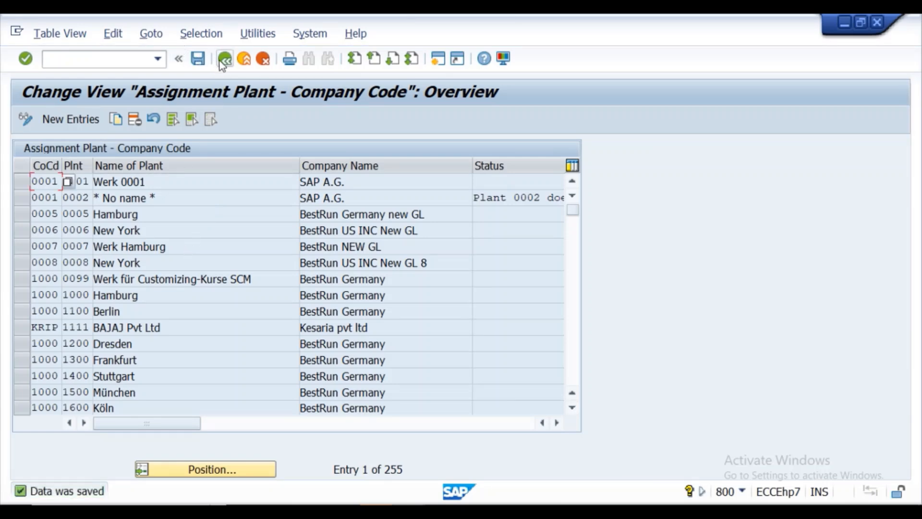
Add new entries assigning plants PPNA and PPGA to company code PPAP, and validate them.
{"action": "left_click", "coordinate": [98, 121]}
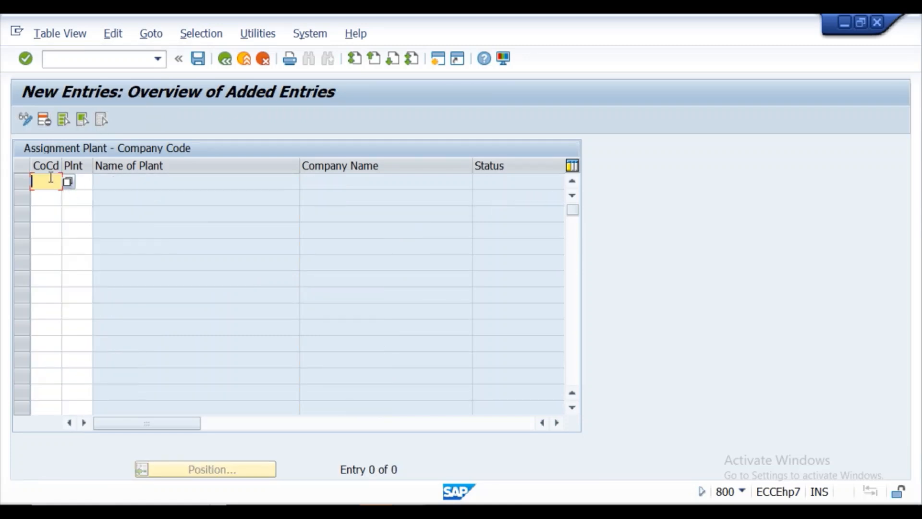
{"action": "type", "text": "PPAP"}
{"action": "left_click", "coordinate": [85, 182]}
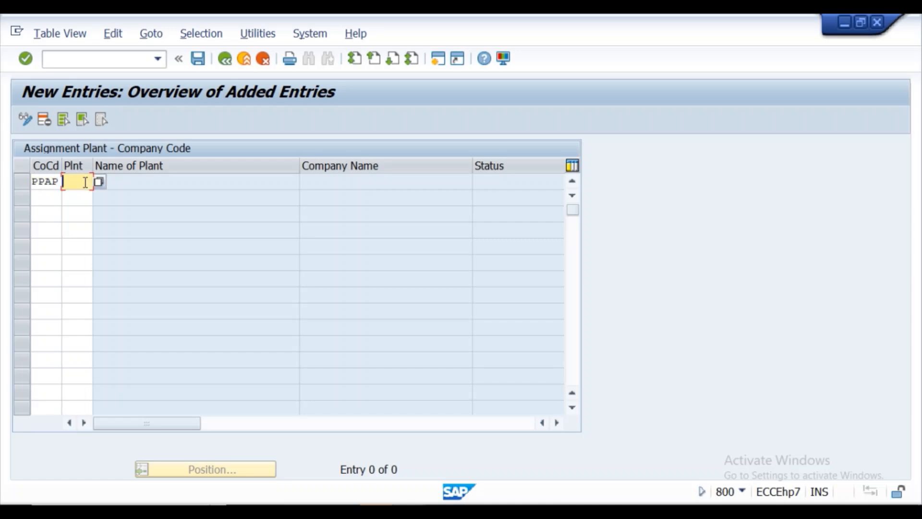
{"action": "type", "text": "PPA"}
{"action": "key", "text": "BackSpace"}
{"action": "type", "text": "NA"}
{"action": "left_click", "coordinate": [44, 192]}
{"action": "type", "text": "P"}
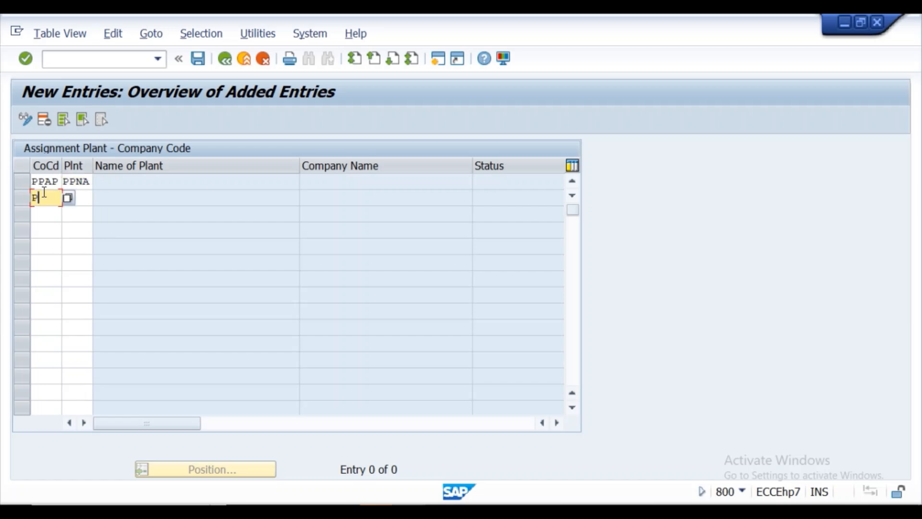
{"action": "type", "text": "PAP"}
{"action": "left_click", "coordinate": [87, 196]}
{"action": "type", "text": "PPGA"}
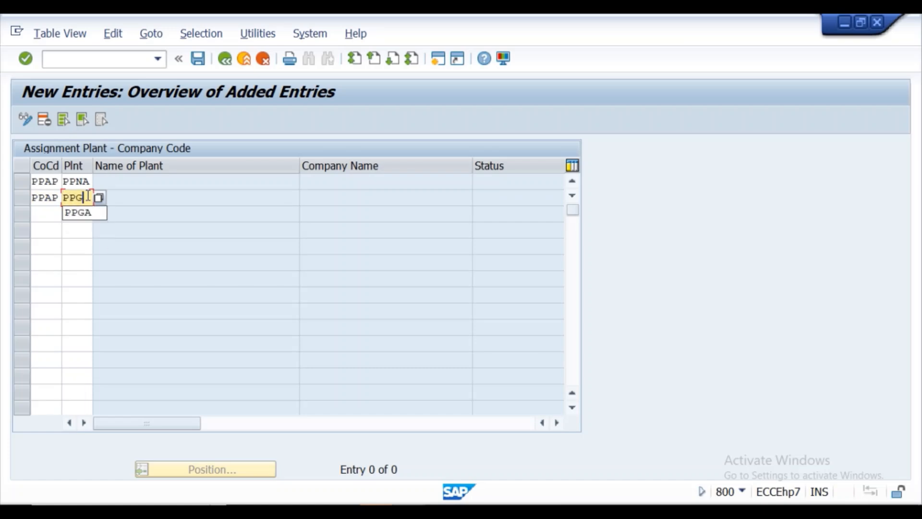
{"action": "left_click", "coordinate": [26, 58]}
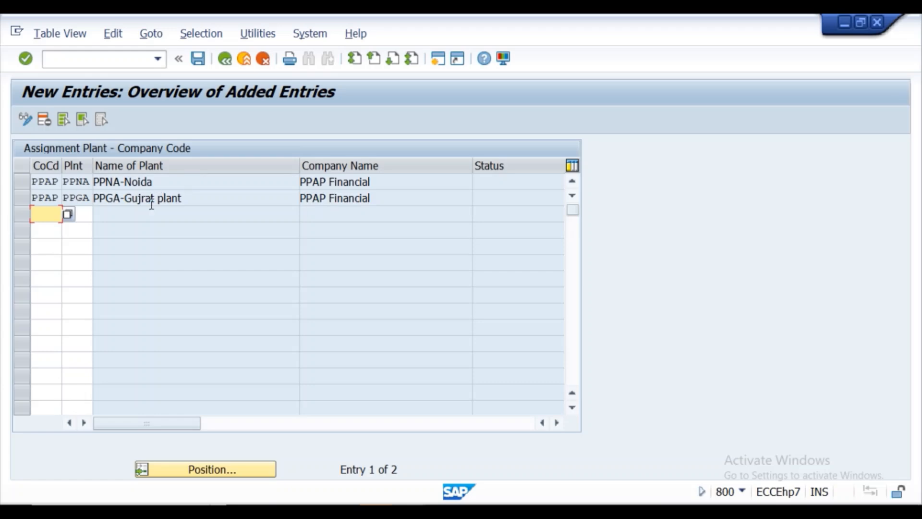
Snip the New Entries view from its title down through the PPNA and PPGA rows, and copy the snip.
{"action": "key", "text": "alt+Tab"}
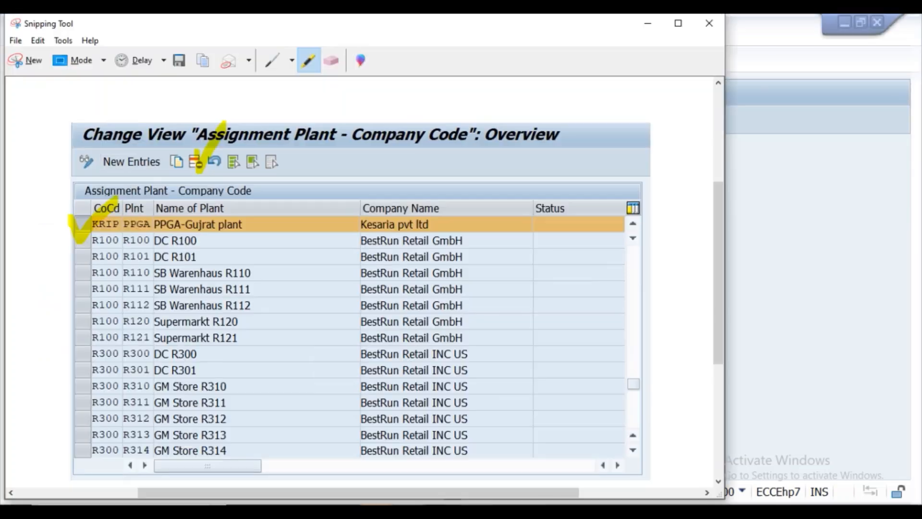
{"action": "left_click", "coordinate": [16, 61]}
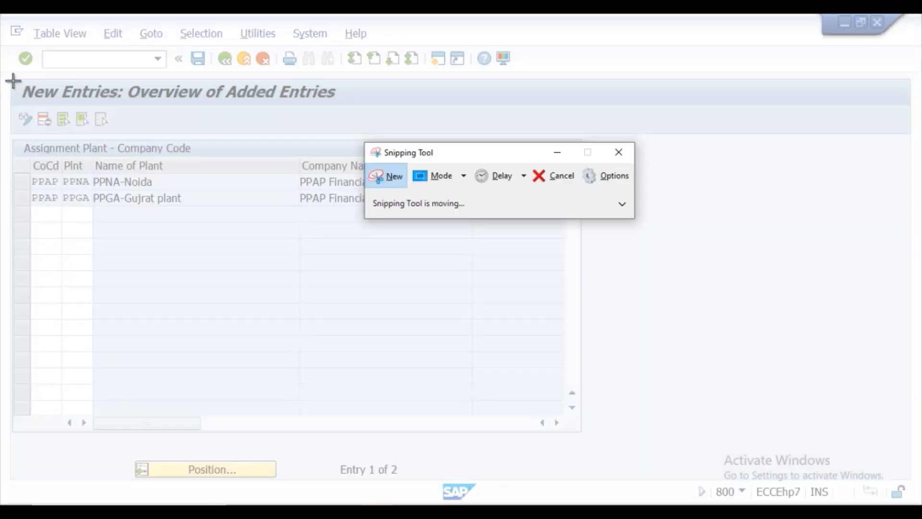
{"action": "left_click_drag", "start_coordinate": [12, 80], "coordinate": [614, 253]}
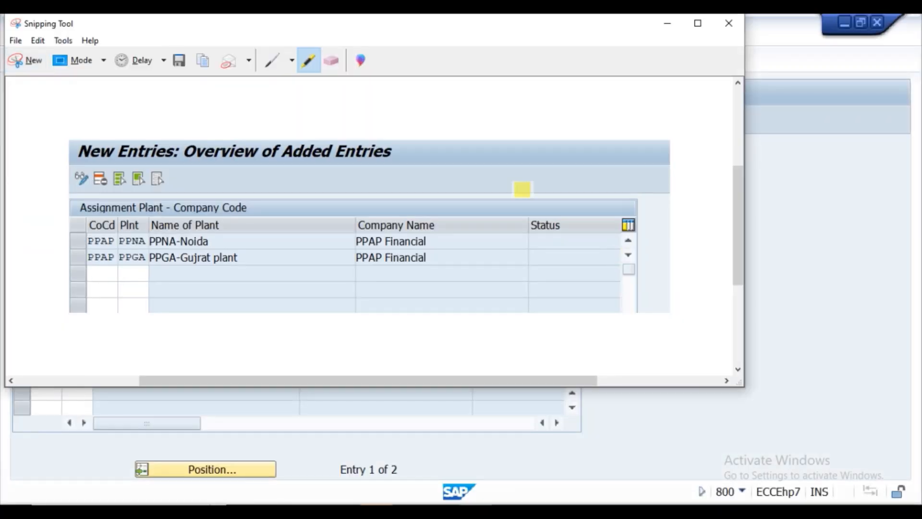
{"action": "left_click", "coordinate": [203, 61]}
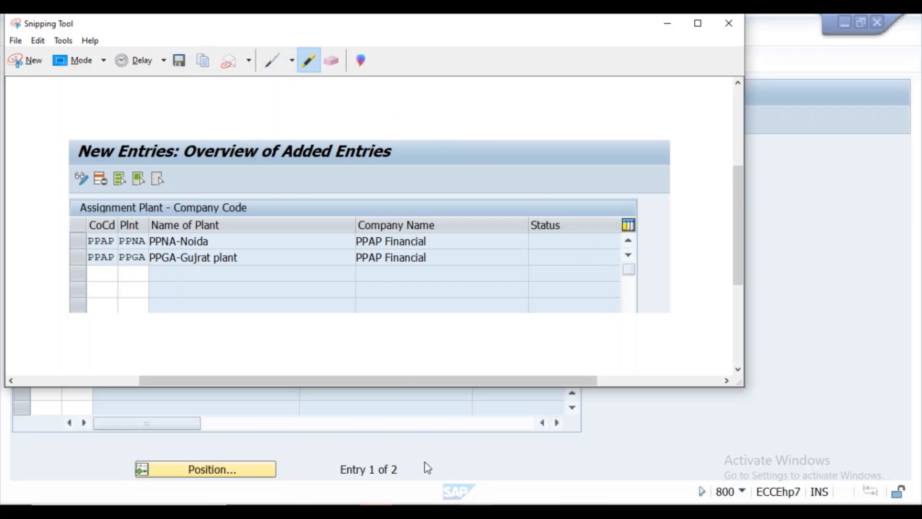
Switch to the SAP MM Lecture-07 Word document and paste the snip above "Give company code nd plants".
{"action": "mouse_move", "coordinate": [428, 474]}
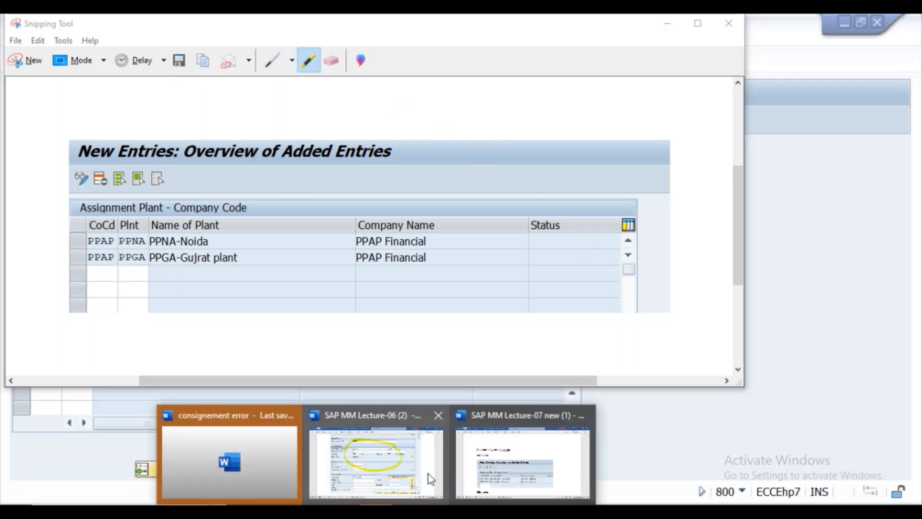
{"action": "left_click", "coordinate": [491, 465]}
{"action": "key", "text": "ctrl+v"}
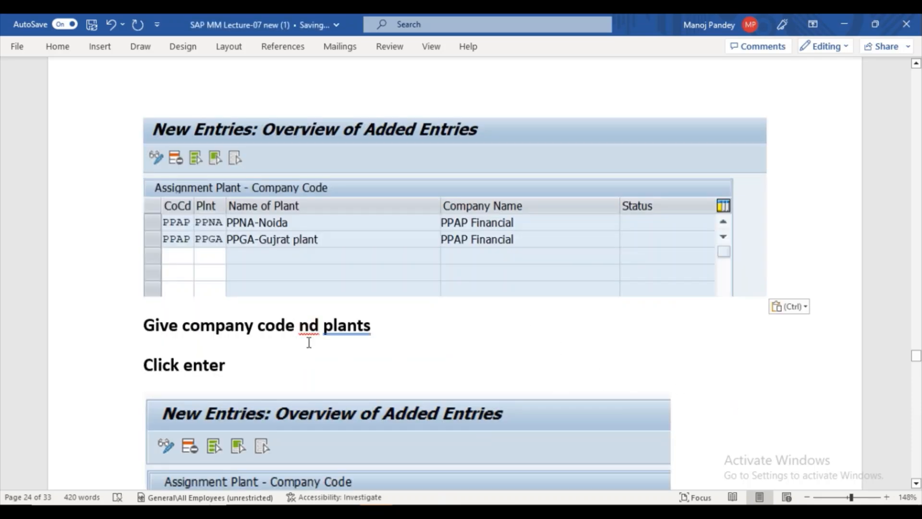
Replace the old Reliance plants screenshot below "Click enter" with the copied PPAP New Entries snip.
{"action": "left_click", "coordinate": [916, 483]}
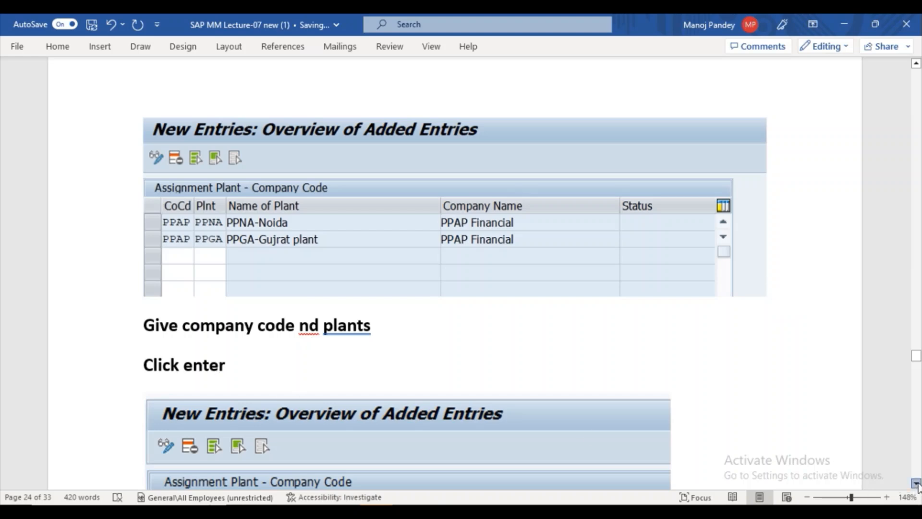
{"action": "scroll", "coordinate": [915, 483], "scroll_direction": "down", "scroll_amount": 5}
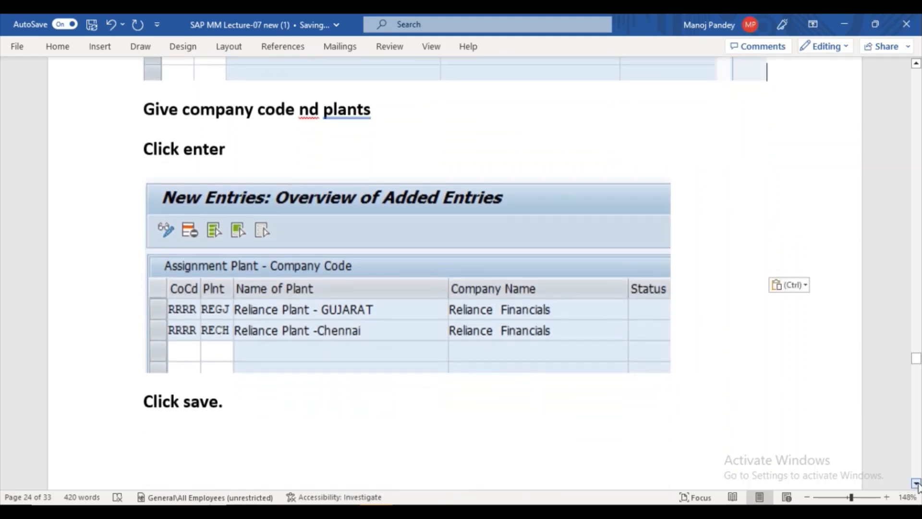
{"action": "left_click", "coordinate": [506, 353]}
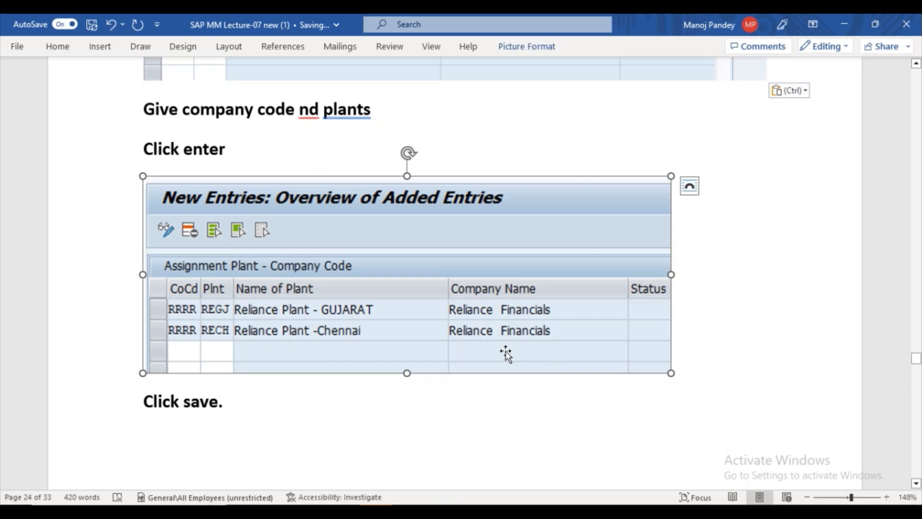
{"action": "key", "text": "Delete"}
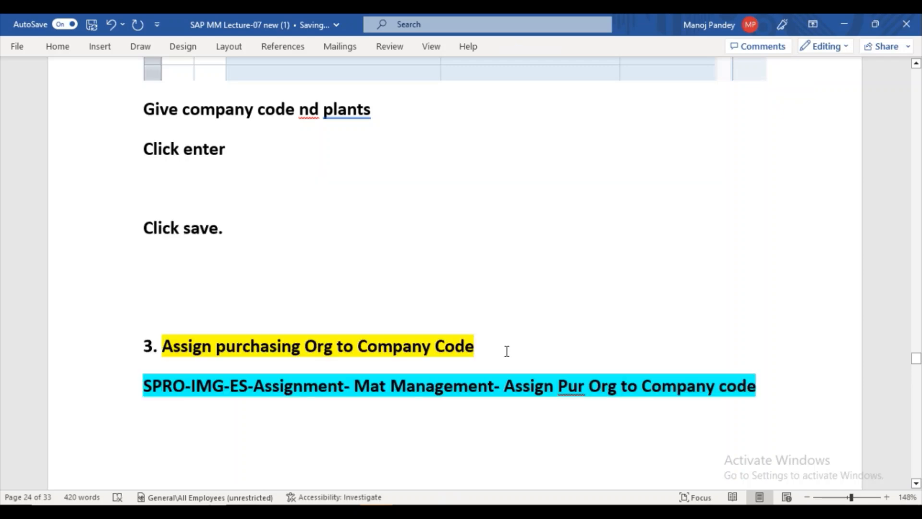
{"action": "key", "text": "ctrl+v"}
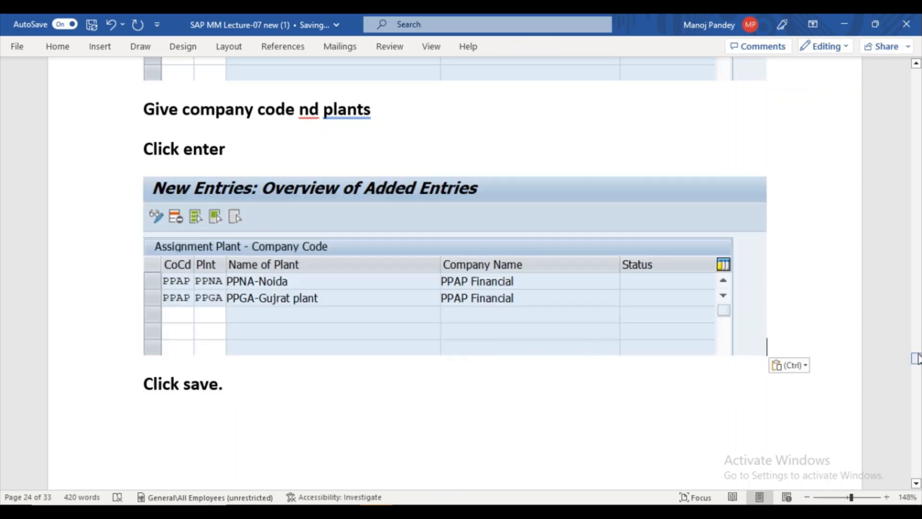
{"action": "left_click_drag", "start_coordinate": [916, 357], "coordinate": [916, 360]}
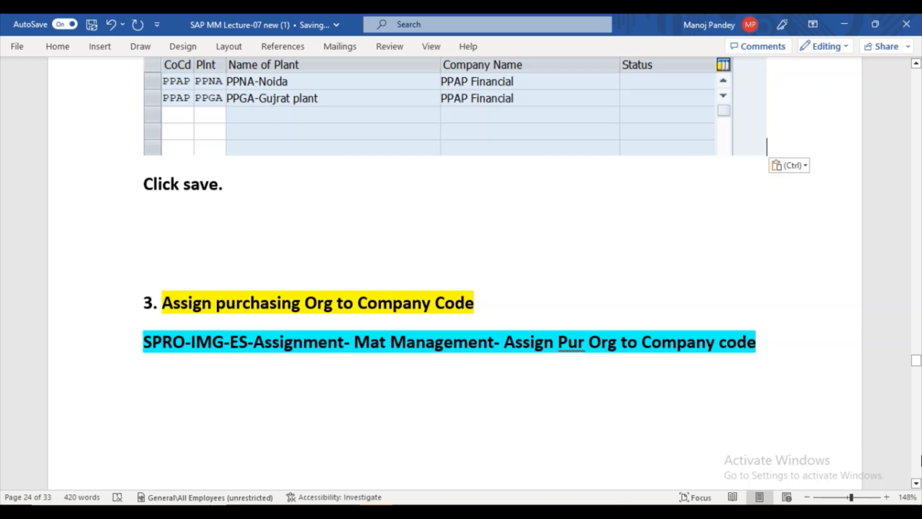
{"action": "left_click", "coordinate": [917, 484]}
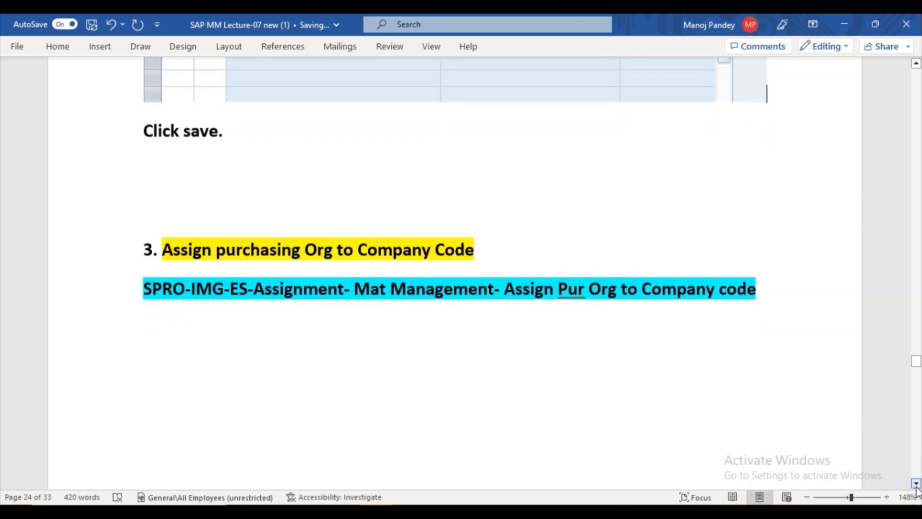
Change the highlight of the section 3 heading "Assign purchasing Org to Company Code" to bright green.
{"action": "left_click", "coordinate": [916, 483]}
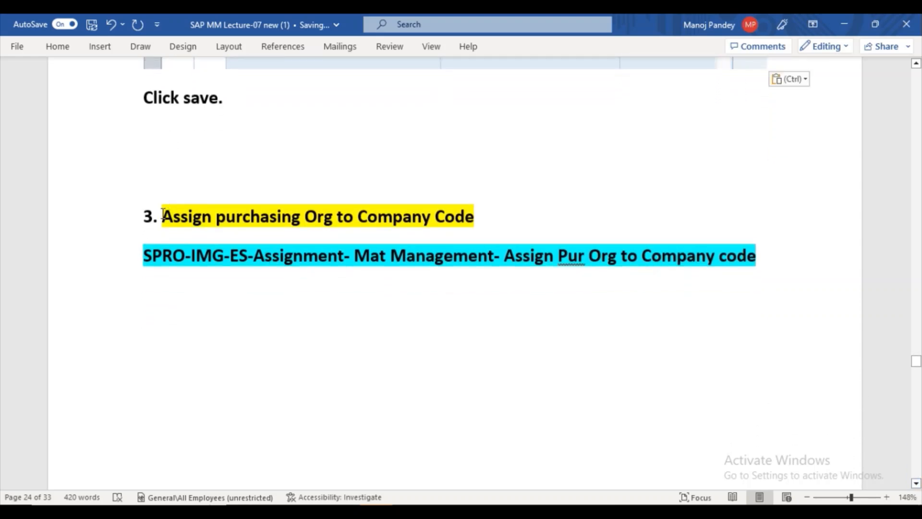
{"action": "left_click_drag", "start_coordinate": [163, 215], "coordinate": [492, 207]}
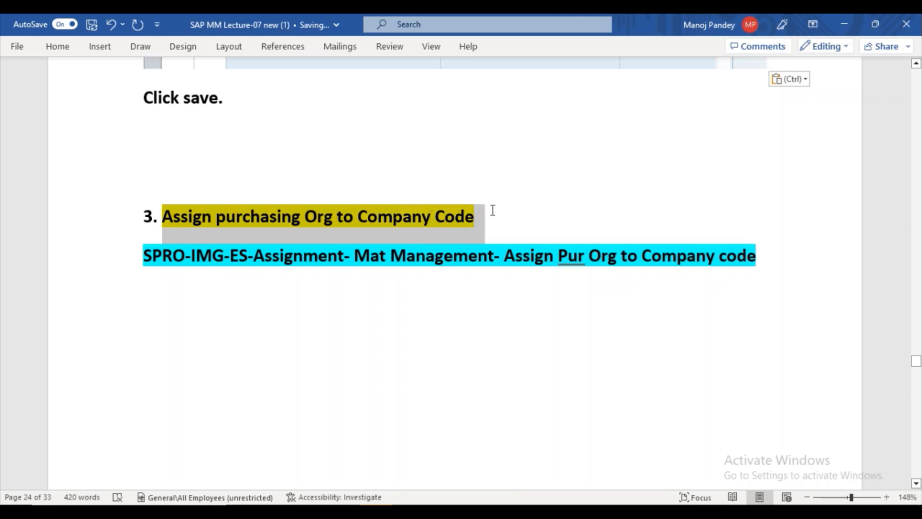
{"action": "left_click", "coordinate": [557, 187]}
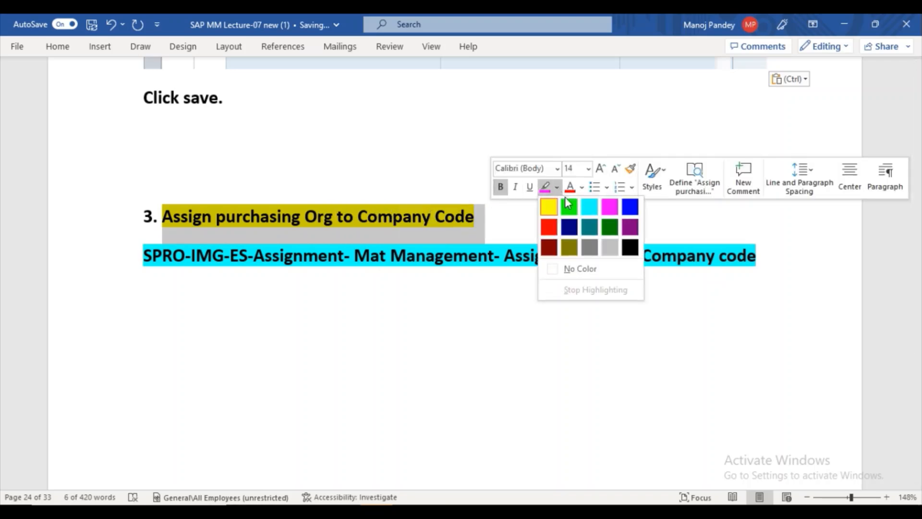
{"action": "left_click", "coordinate": [568, 203]}
{"action": "left_click", "coordinate": [309, 302]}
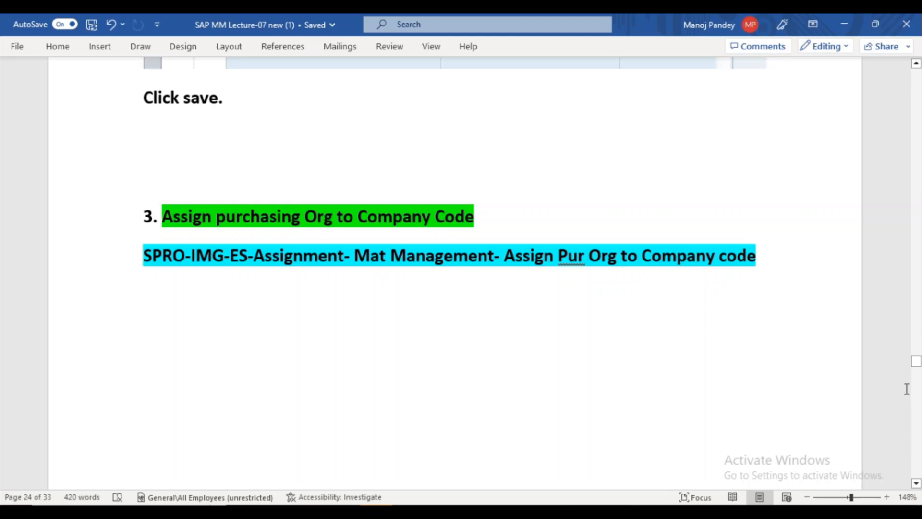
Delete the old screenshot showing purchasing organization REPO in the Another entry dialog from section 3.
{"action": "left_click", "coordinate": [916, 483]}
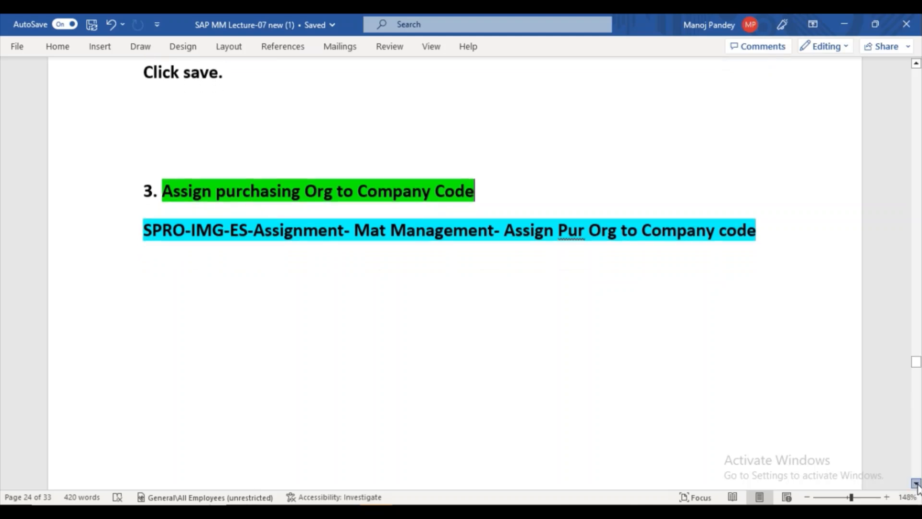
{"action": "left_click_drag", "start_coordinate": [916, 483], "coordinate": [916, 483]}
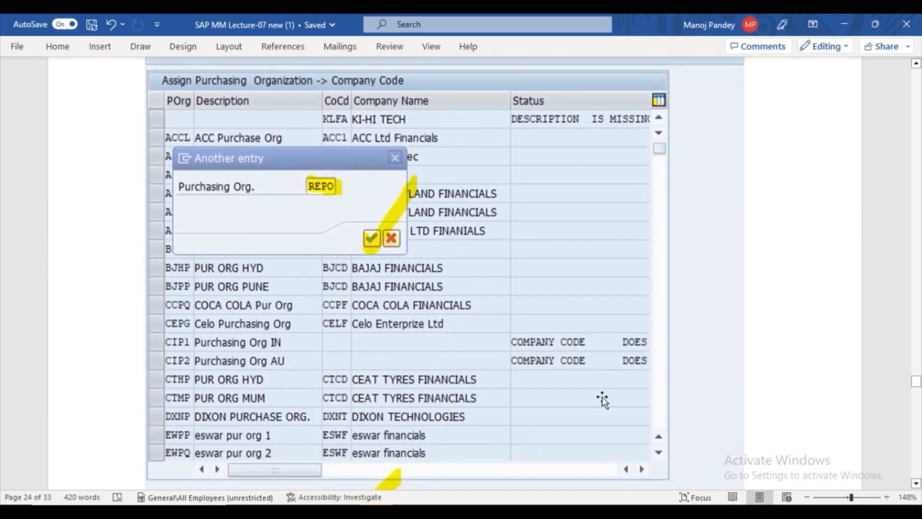
{"action": "left_click", "coordinate": [376, 238]}
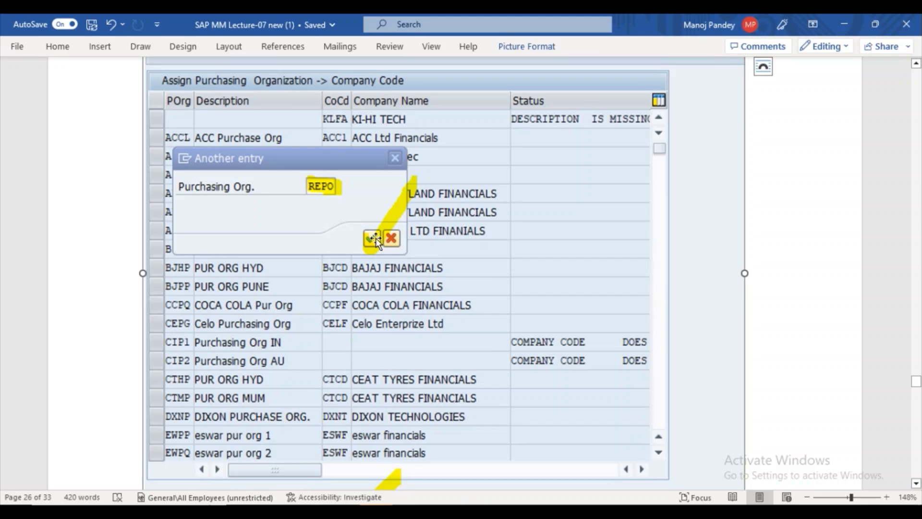
{"action": "key", "text": "Delete"}
Switch to SAP and return from the New Entries view to the Assignment Plant - Company Code overview, without leaving table maintenance.
{"action": "mouse_move", "coordinate": [468, 502]}
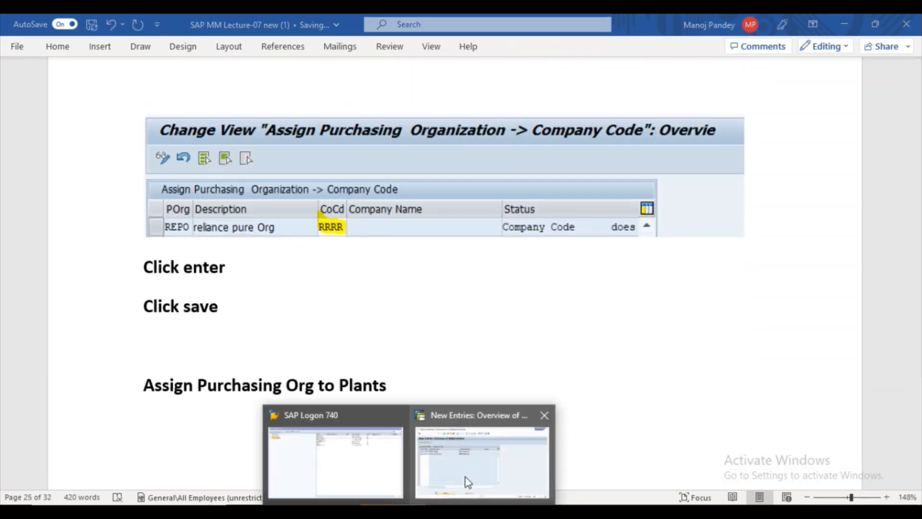
{"action": "left_click", "coordinate": [480, 465]}
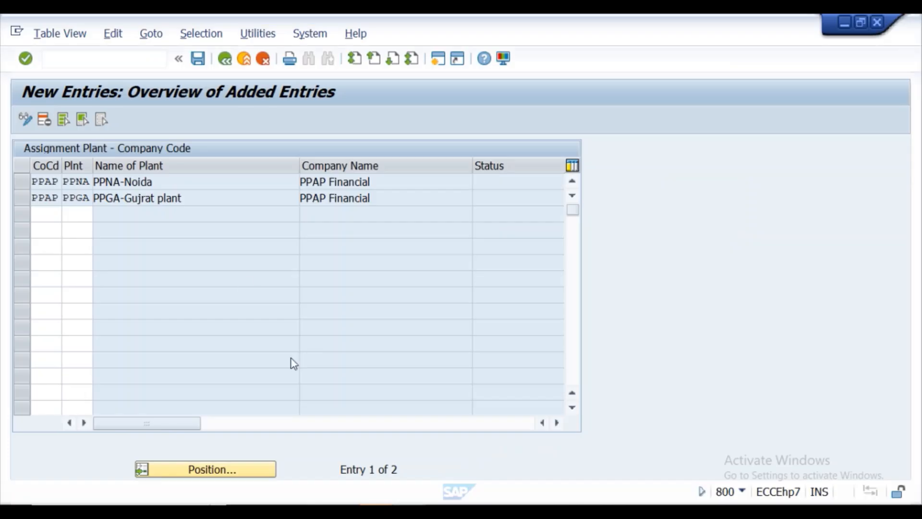
{"action": "left_click", "coordinate": [225, 59]}
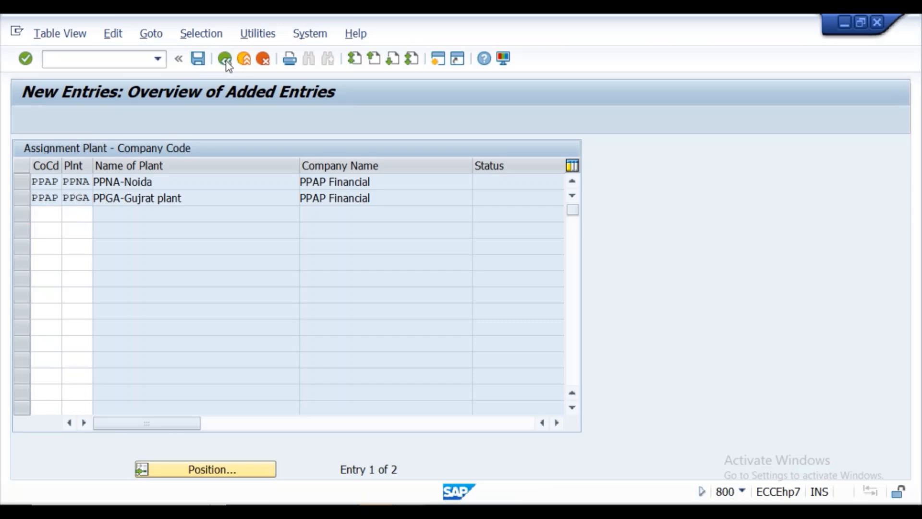
{"action": "left_click", "coordinate": [226, 60]}
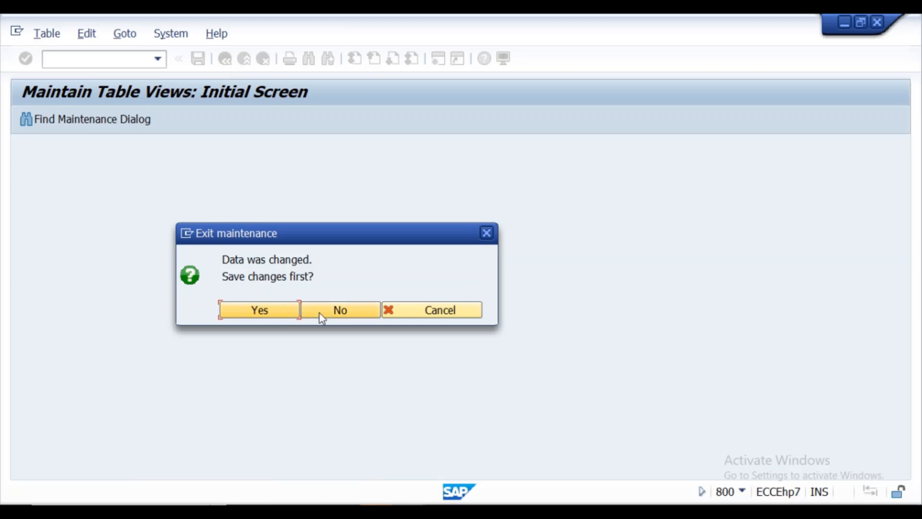
{"action": "left_click", "coordinate": [486, 235]}
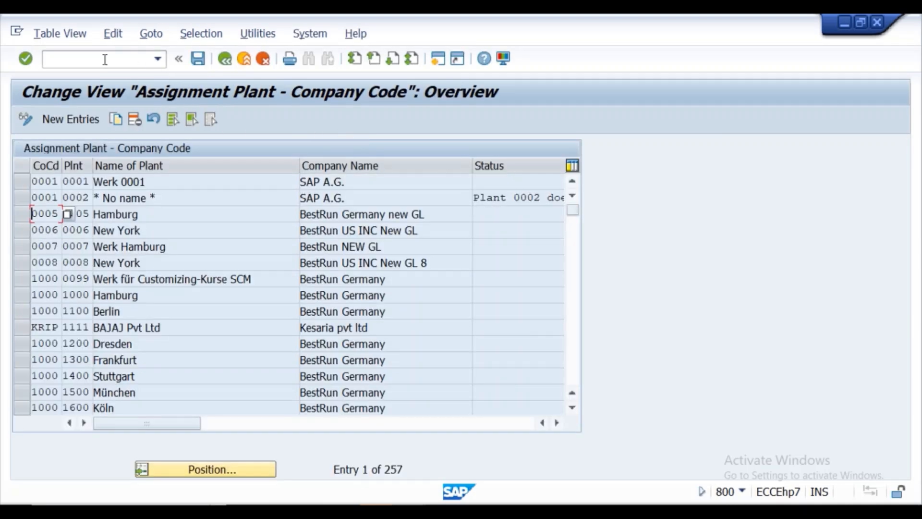
Position the plant assignment overview at plant PPNA and select its row to check the company code.
{"action": "left_click", "coordinate": [104, 59]}
{"action": "left_click", "coordinate": [207, 469]}
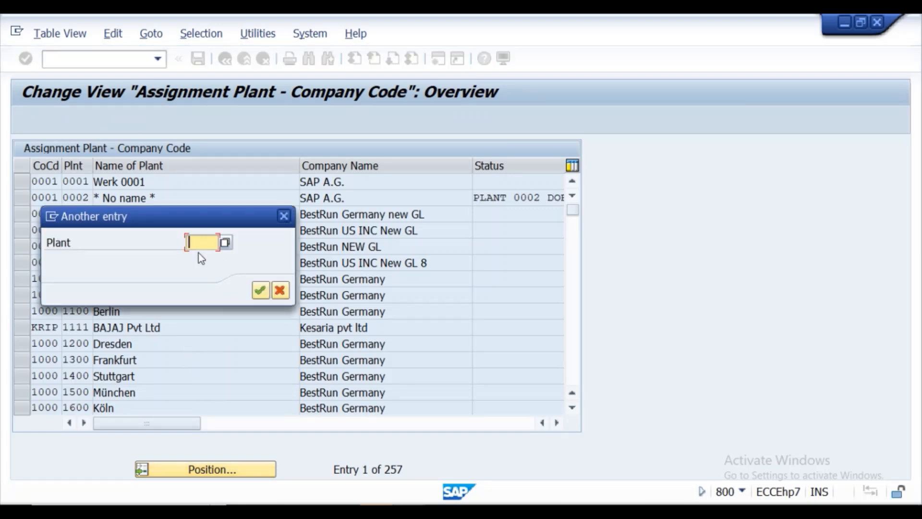
{"action": "type", "text": "PPNA"}
{"action": "key", "text": "Return"}
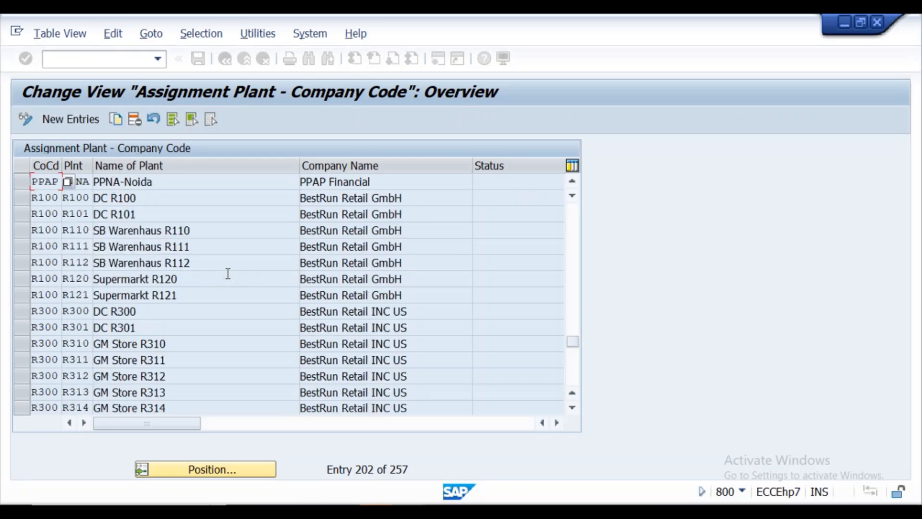
{"action": "left_click", "coordinate": [20, 181]}
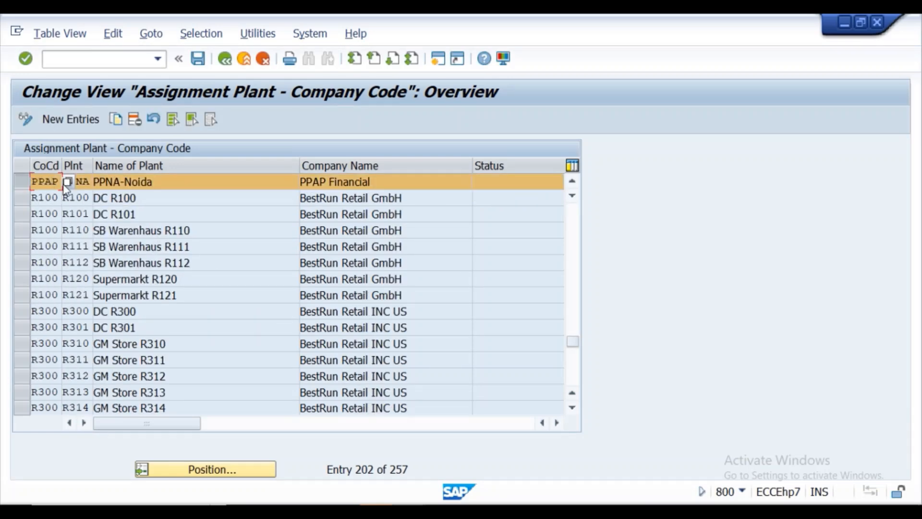
{"action": "left_click", "coordinate": [83, 182]}
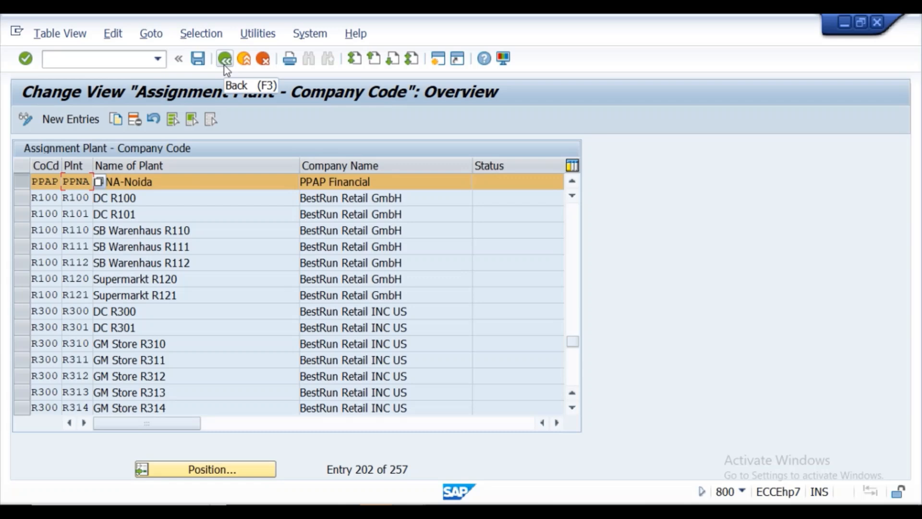
Position the plant assignment overview at plant PPGA to check its company code assignment.
{"action": "left_click", "coordinate": [191, 466]}
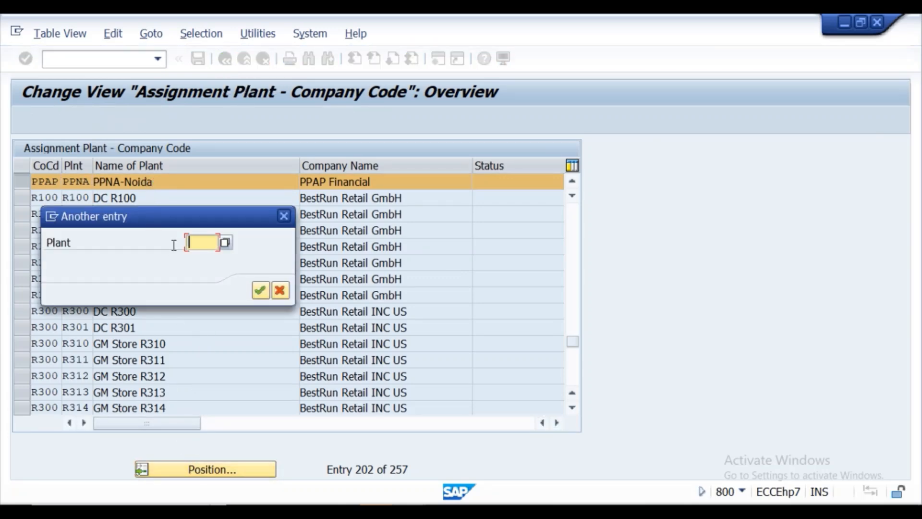
{"action": "type", "text": "PPGA"}
{"action": "left_click", "coordinate": [262, 288]}
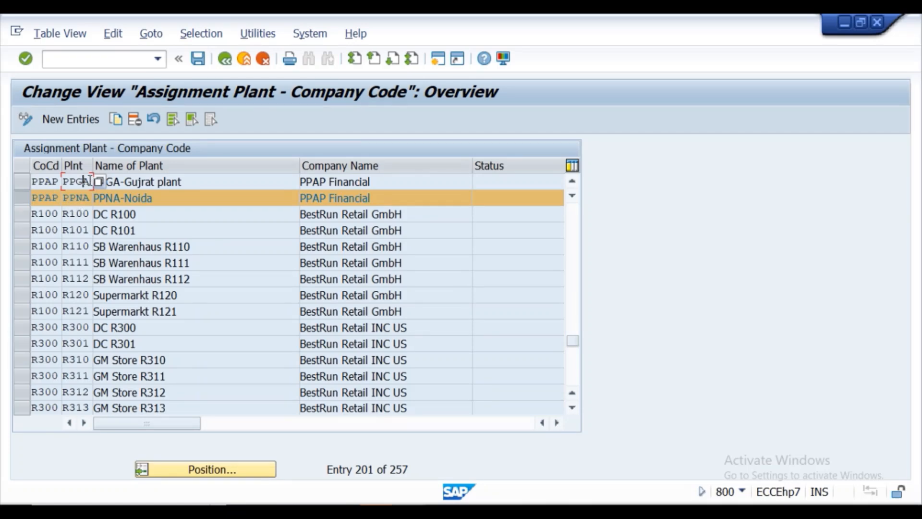
{"action": "left_click", "coordinate": [125, 182]}
Exit the plant assignment overview to SAP Easy Access with the /N command.
{"action": "left_click", "coordinate": [224, 58]}
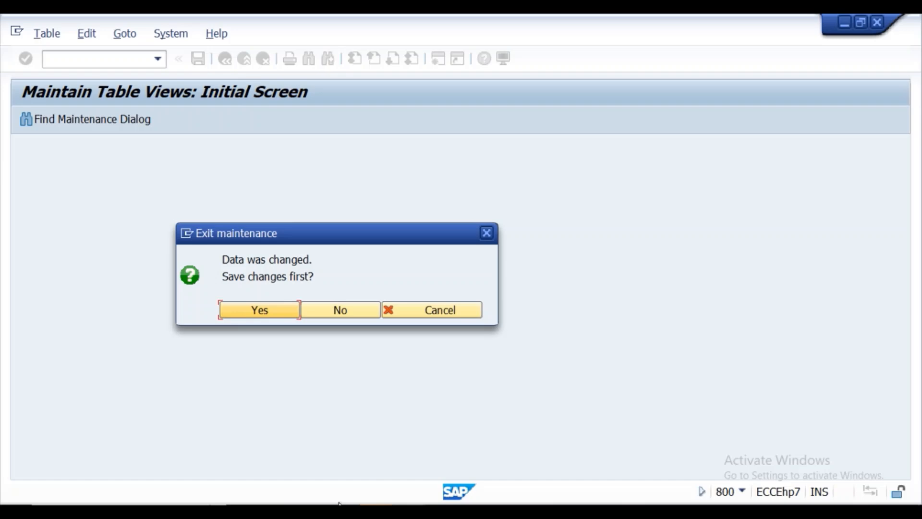
{"action": "left_click", "coordinate": [425, 311]}
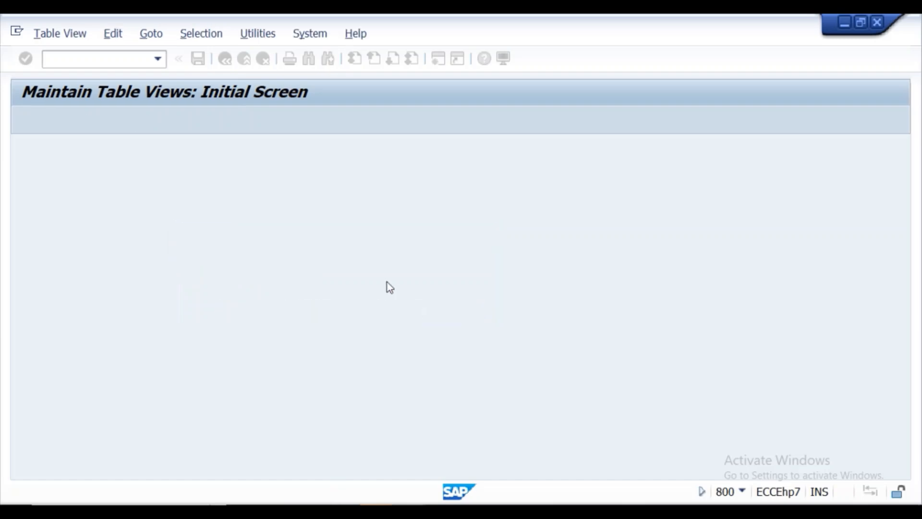
{"action": "left_click", "coordinate": [106, 62]}
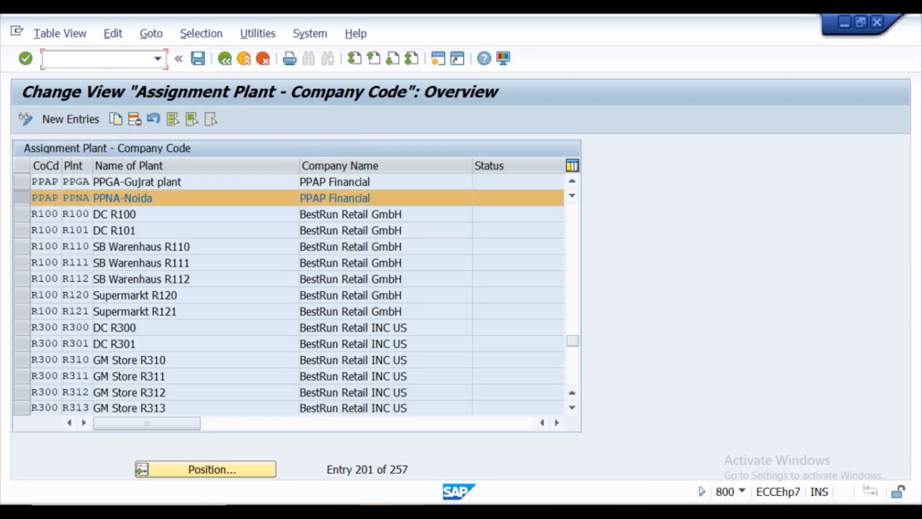
{"action": "type", "text": "/N"}
{"action": "key", "text": "Return"}
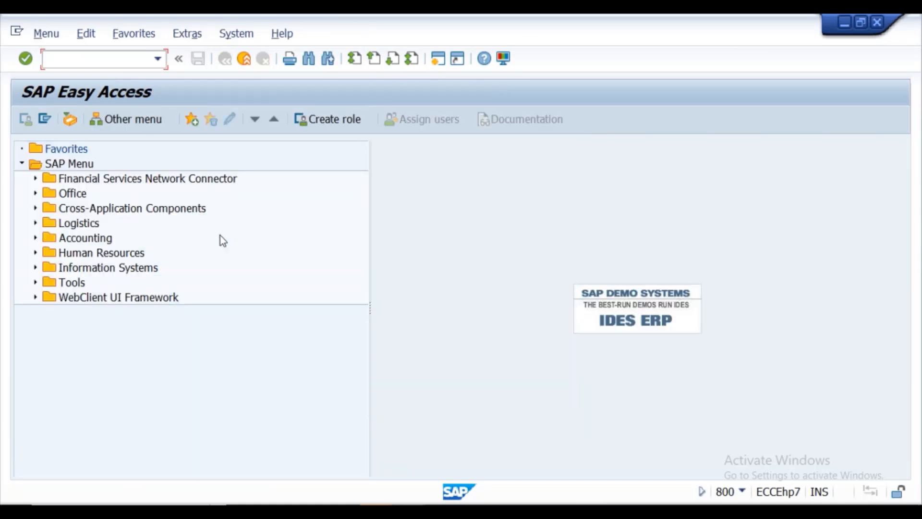
Run transaction SPRO and display the SAP Reference IMG.
{"action": "left_click", "coordinate": [55, 63]}
{"action": "type", "text": "SPRO"}
{"action": "key", "text": "Return"}
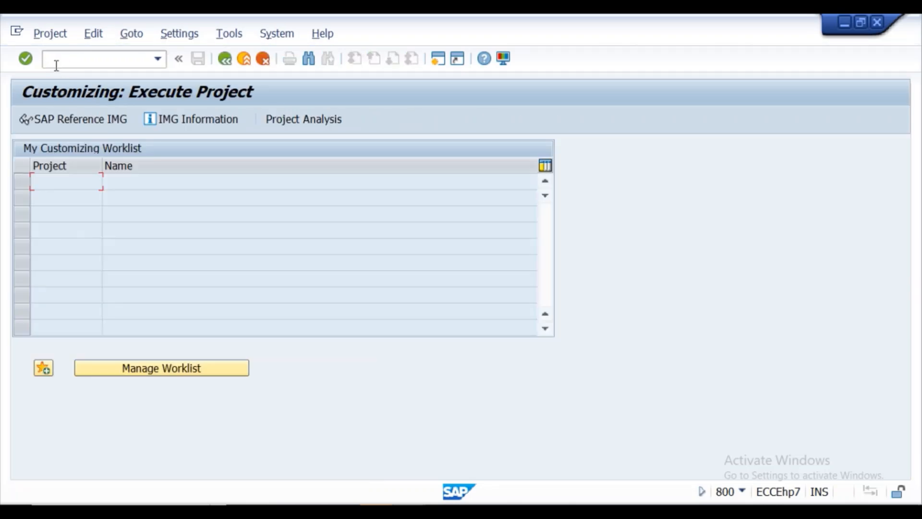
{"action": "left_click", "coordinate": [47, 122]}
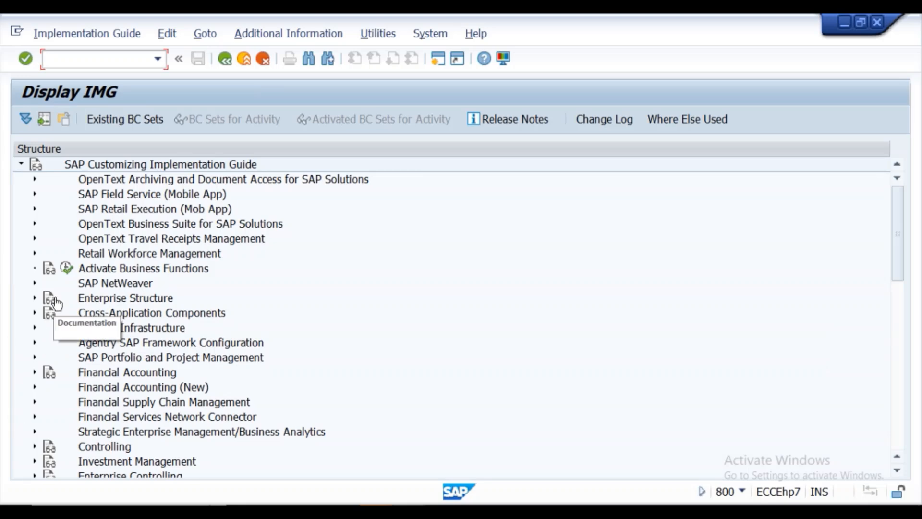
Execute "Assign purchasing organization to company code" under Enterprise Structure, Assignment, Materials Management.
{"action": "left_click", "coordinate": [34, 298]}
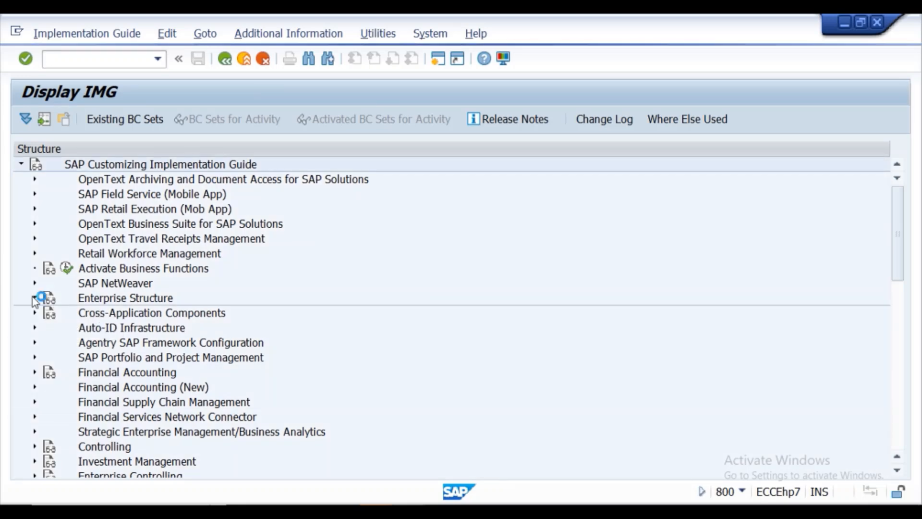
{"action": "left_click", "coordinate": [48, 343]}
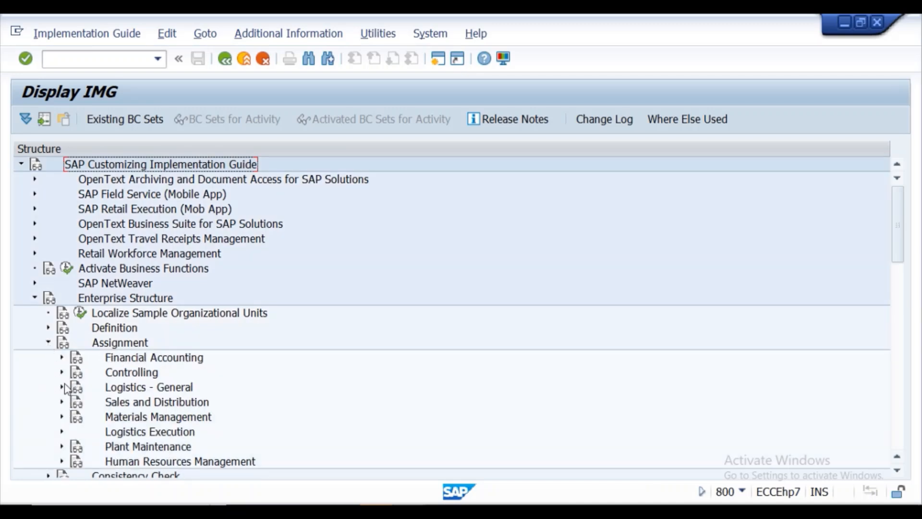
{"action": "left_click", "coordinate": [62, 417]}
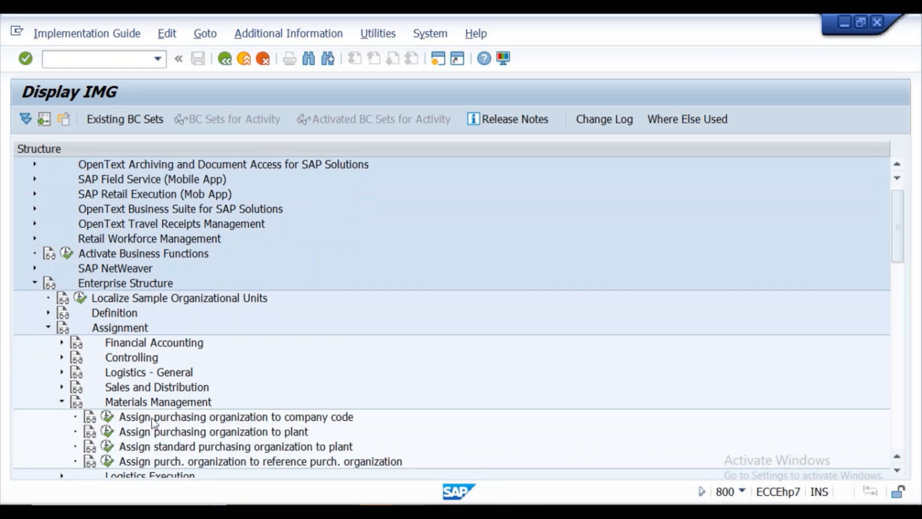
{"action": "left_click", "coordinate": [110, 418]}
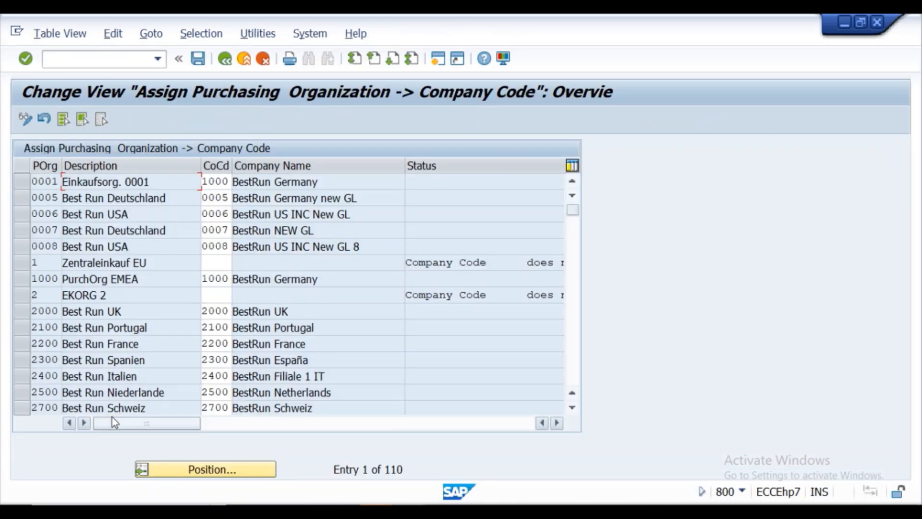
Position the list at purchasing organization KRP1 and select the KRP1 and KRP2 rows to check their company code.
{"action": "left_click", "coordinate": [215, 470]}
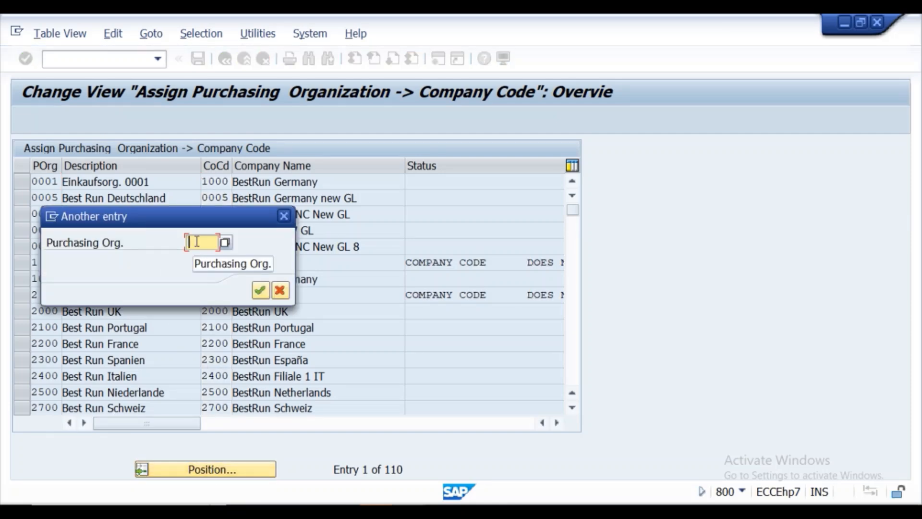
{"action": "type", "text": "krp1"}
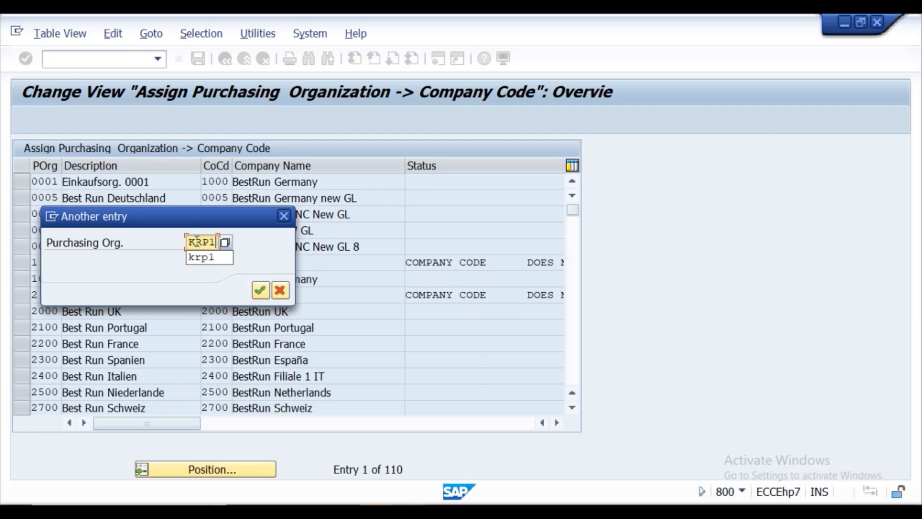
{"action": "key", "text": "Return"}
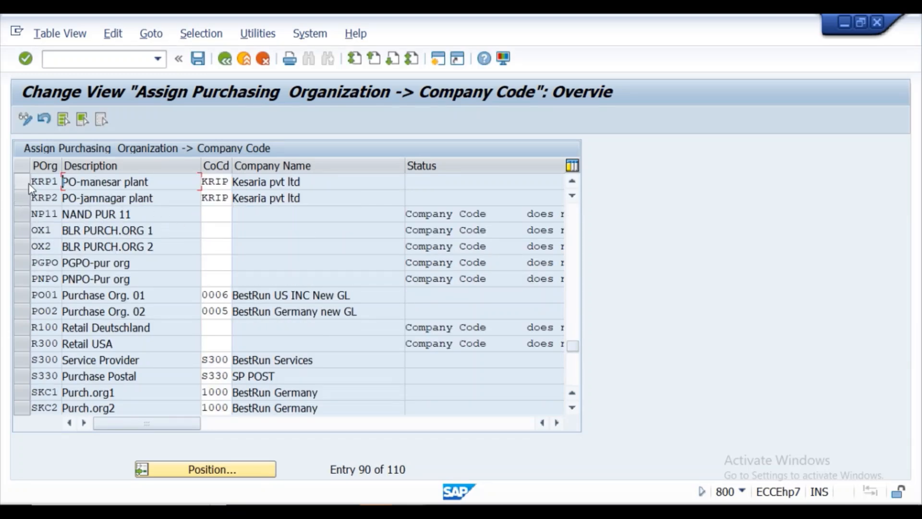
{"action": "left_click_drag", "start_coordinate": [30, 188], "coordinate": [29, 197]}
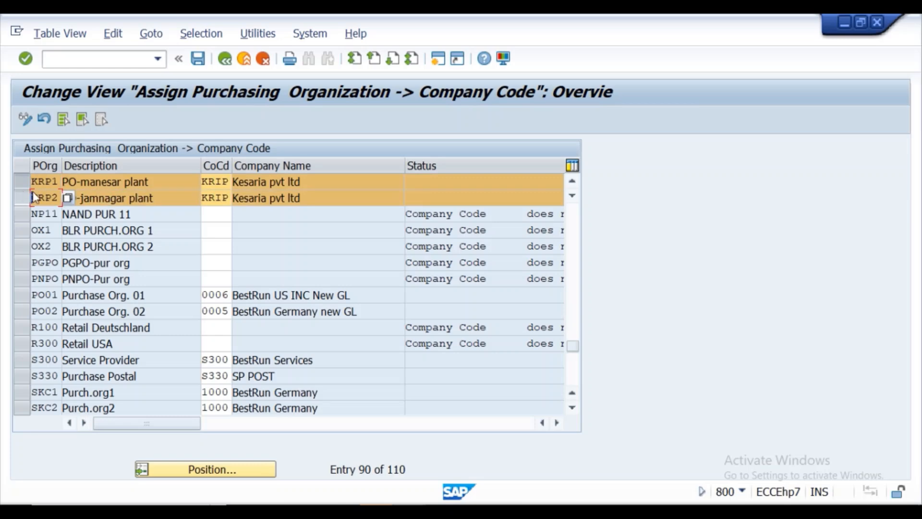
{"action": "left_click", "coordinate": [219, 184]}
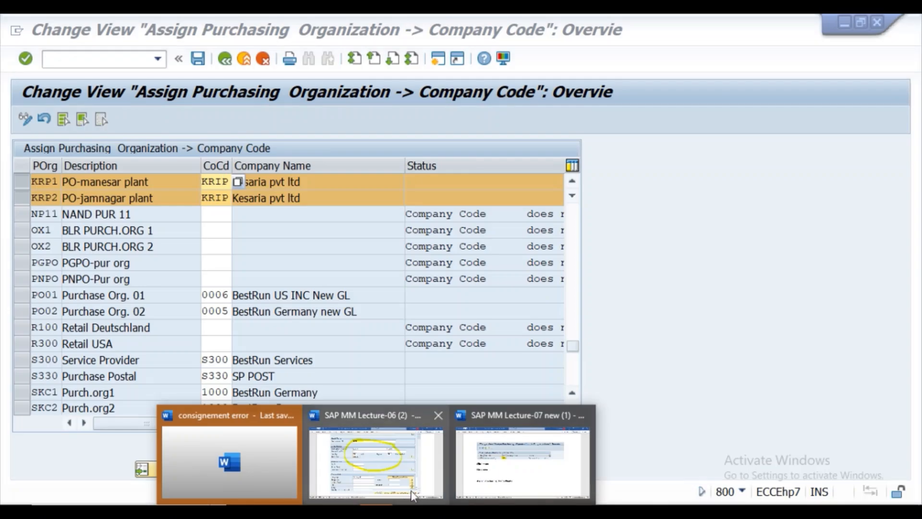
Switch to the SAP MM Lecture-07 notes in Word and delete the old purchasing organization to company code overview screenshot below "Click execute".
{"action": "left_click", "coordinate": [514, 454]}
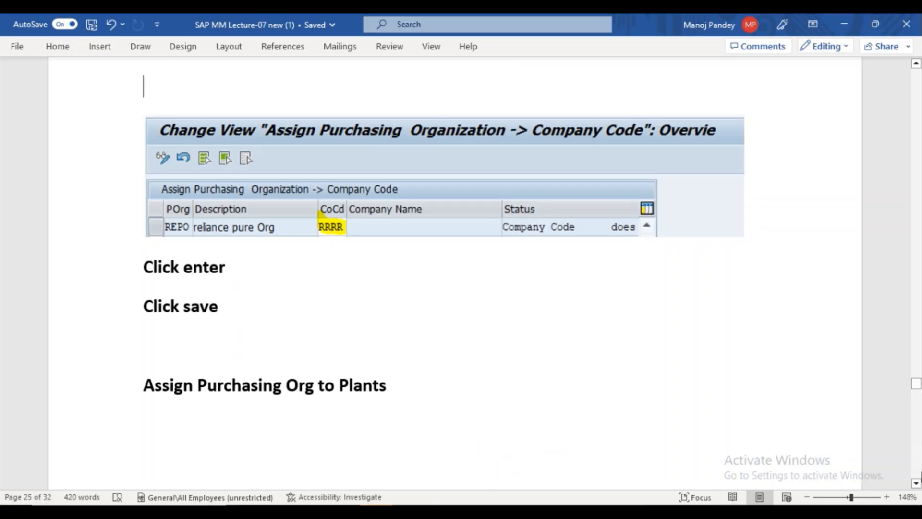
{"action": "scroll", "coordinate": [454, 273], "scroll_direction": "down", "scroll_amount": 15}
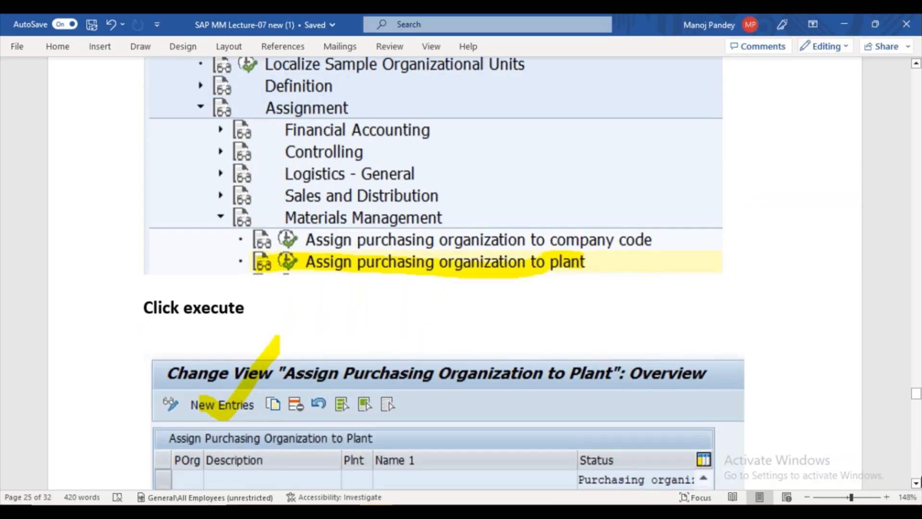
{"action": "scroll", "coordinate": [454, 272], "scroll_direction": "down", "scroll_amount": 8}
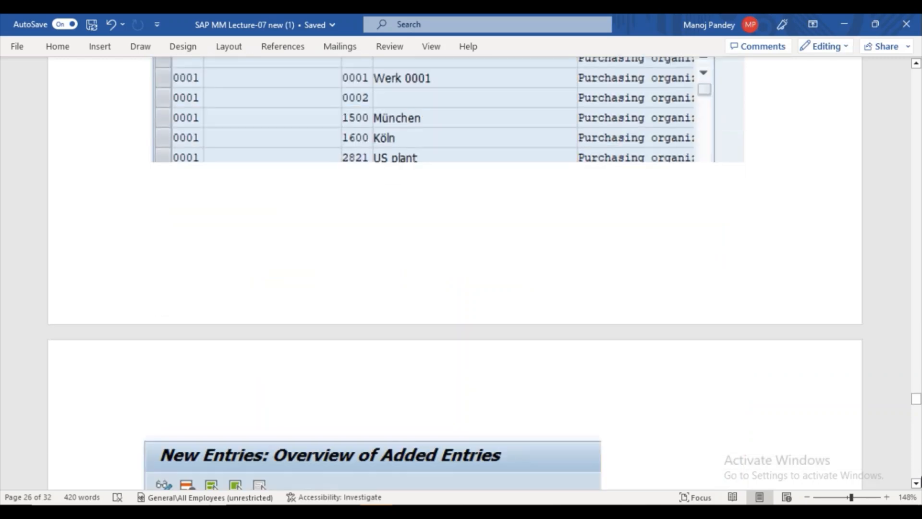
{"action": "left_click", "coordinate": [915, 64]}
{"action": "left_click_drag", "start_coordinate": [916, 64], "coordinate": [915, 64]}
{"action": "scroll", "coordinate": [914, 70], "scroll_direction": "up", "scroll_amount": 8}
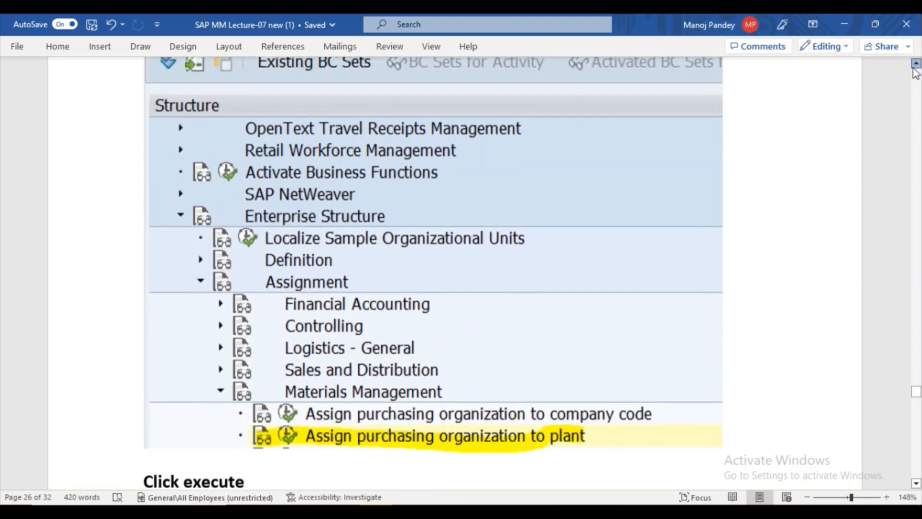
{"action": "scroll", "coordinate": [916, 73], "scroll_direction": "up", "scroll_amount": 8}
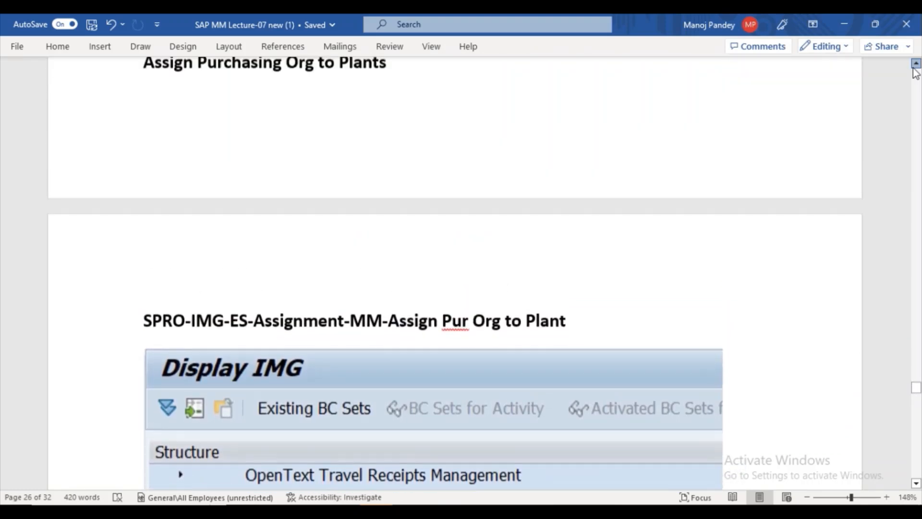
{"action": "scroll", "coordinate": [916, 73], "scroll_direction": "up", "scroll_amount": 7}
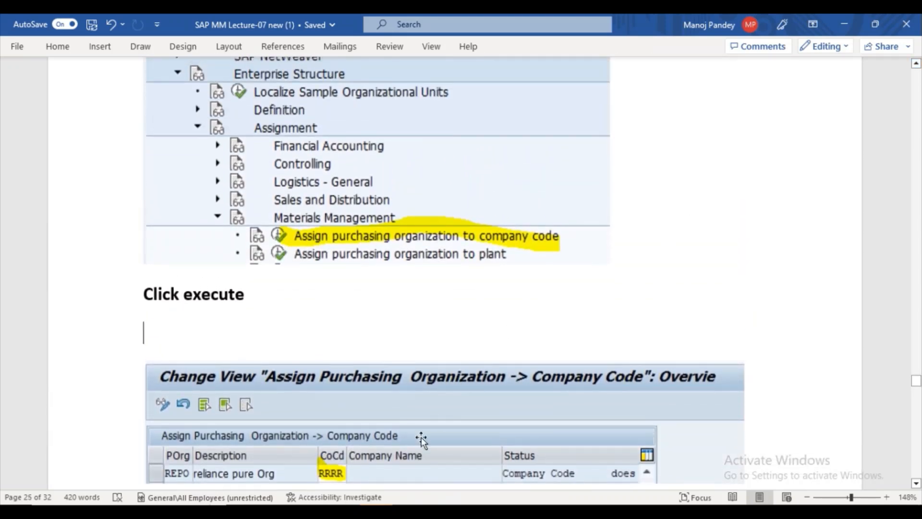
{"action": "left_click", "coordinate": [402, 464]}
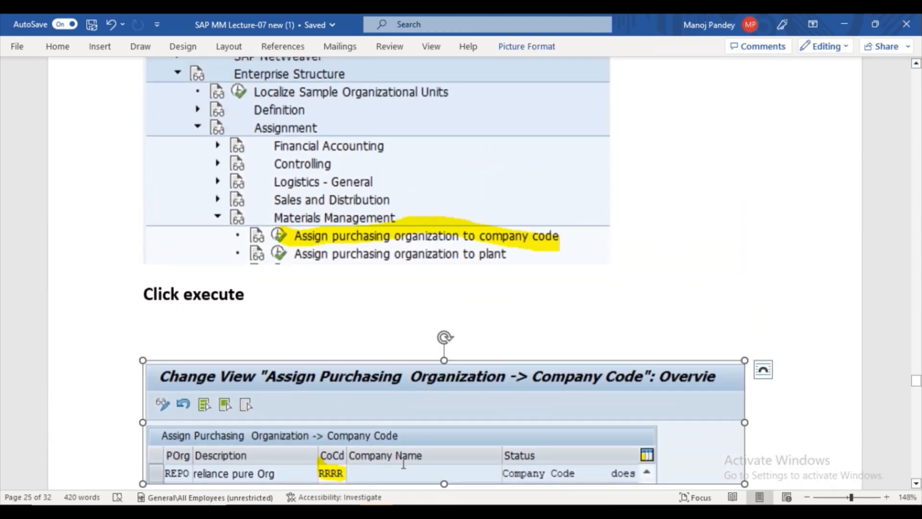
{"action": "key", "text": "Delete"}
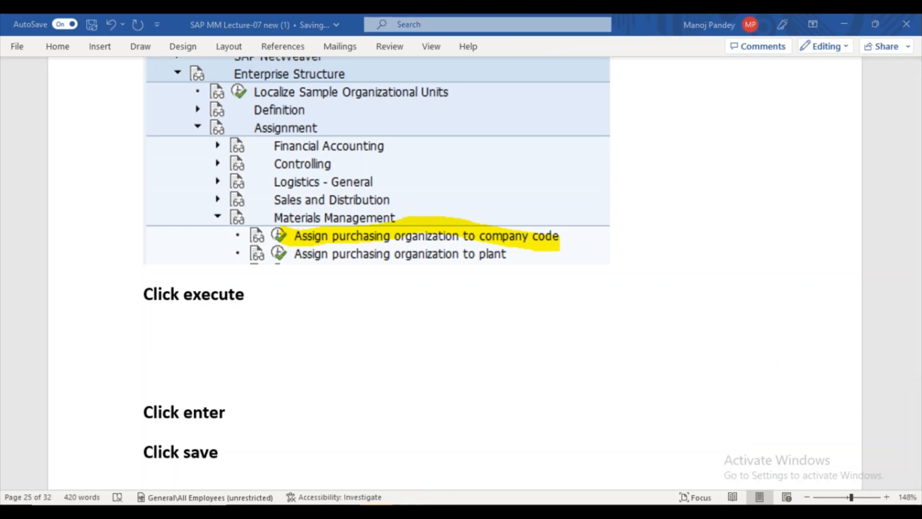
Return to SAP and position the purchasing organization assignment list at PNPO.
{"action": "left_click", "coordinate": [478, 460]}
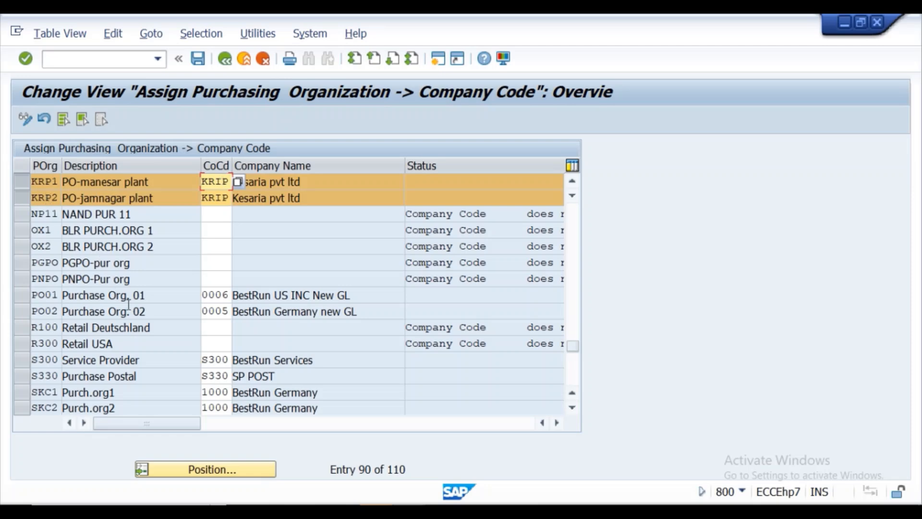
{"action": "left_click", "coordinate": [219, 469]}
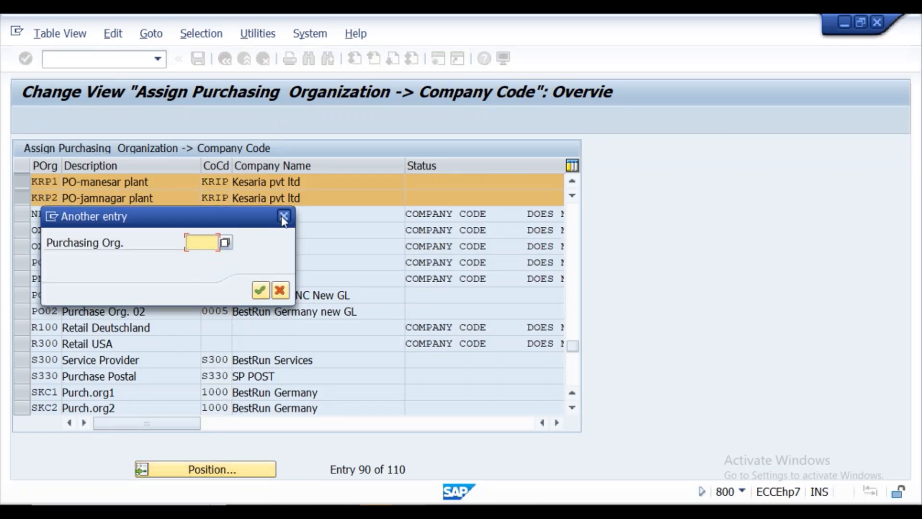
{"action": "left_click", "coordinate": [282, 217]}
{"action": "left_click", "coordinate": [241, 476]}
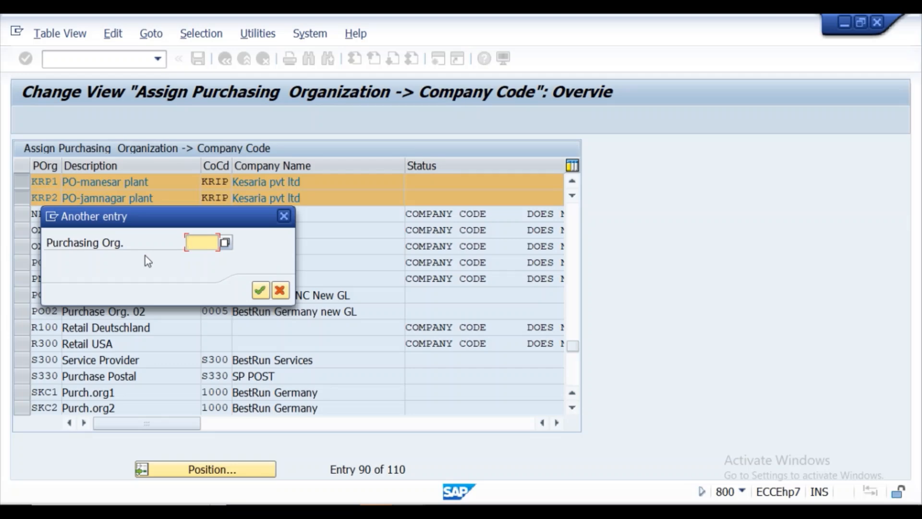
{"action": "type", "text": "PNPO"}
{"action": "key", "text": "Return"}
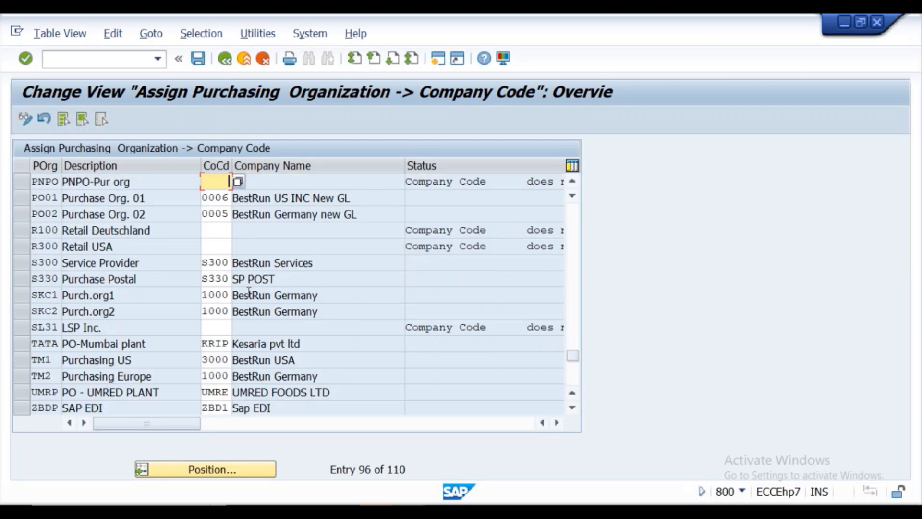
Log off SAP with the /NEX command and log on again through the Dedicated connection with the user name and account password.
{"action": "left_click", "coordinate": [106, 55]}
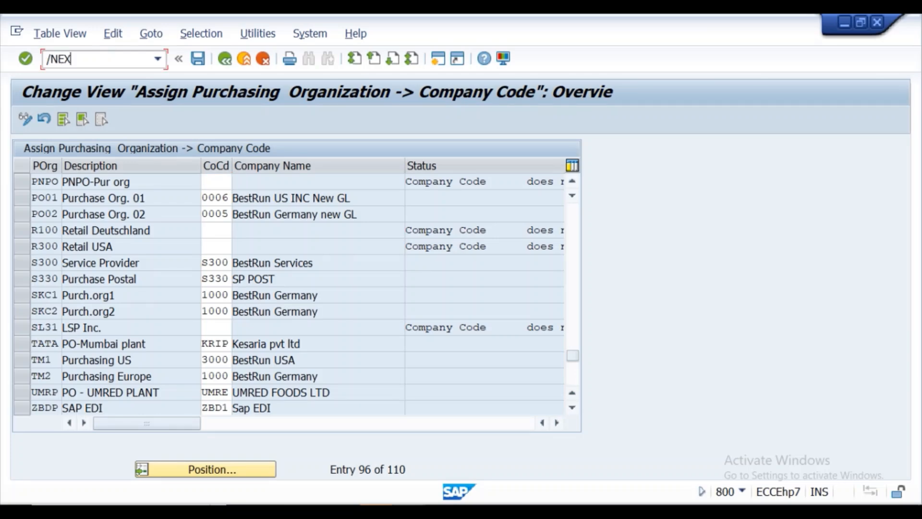
{"action": "key", "text": "Return"}
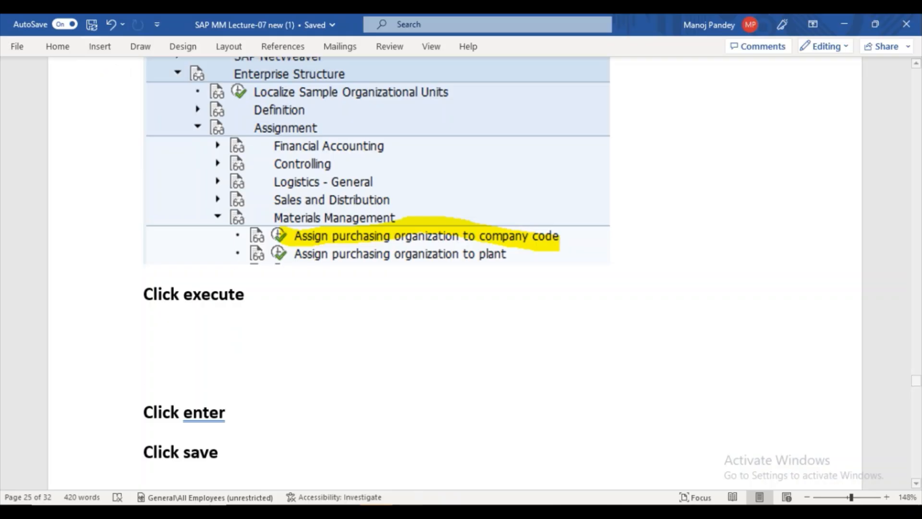
{"action": "left_click", "coordinate": [409, 505]}
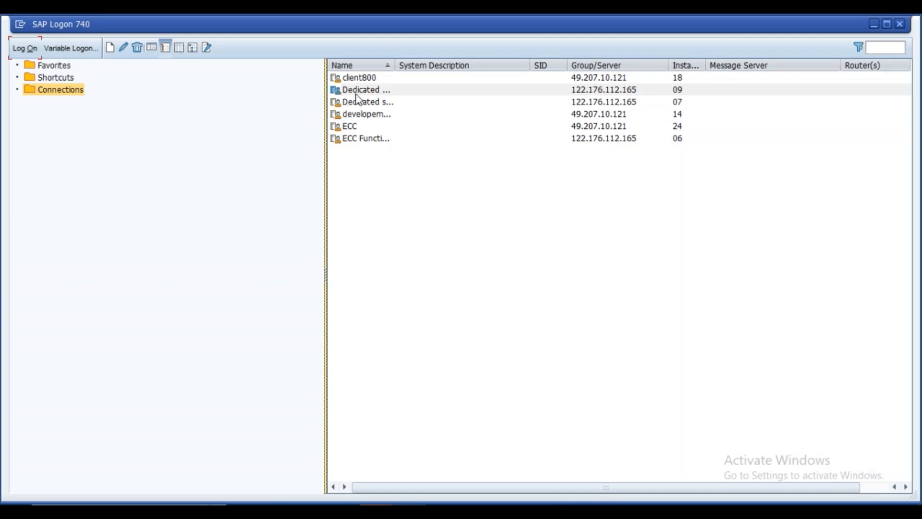
{"action": "left_click", "coordinate": [360, 91]}
{"action": "left_click", "coordinate": [35, 55]}
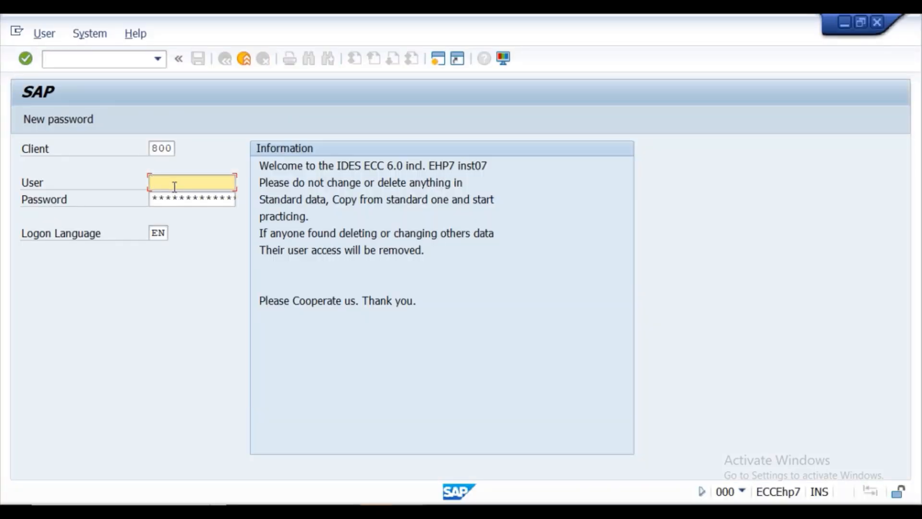
{"action": "left_click", "coordinate": [174, 186]}
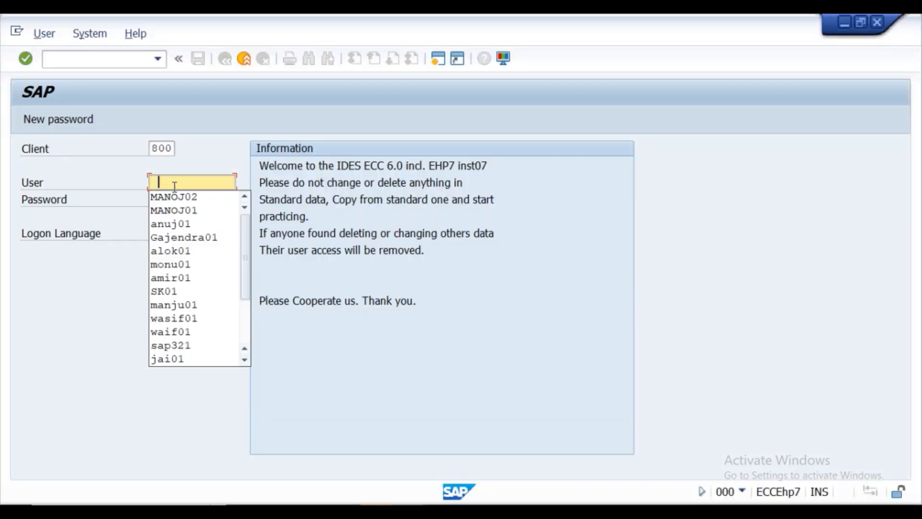
{"action": "left_click", "coordinate": [175, 201]}
{"action": "type", "text": "**"}
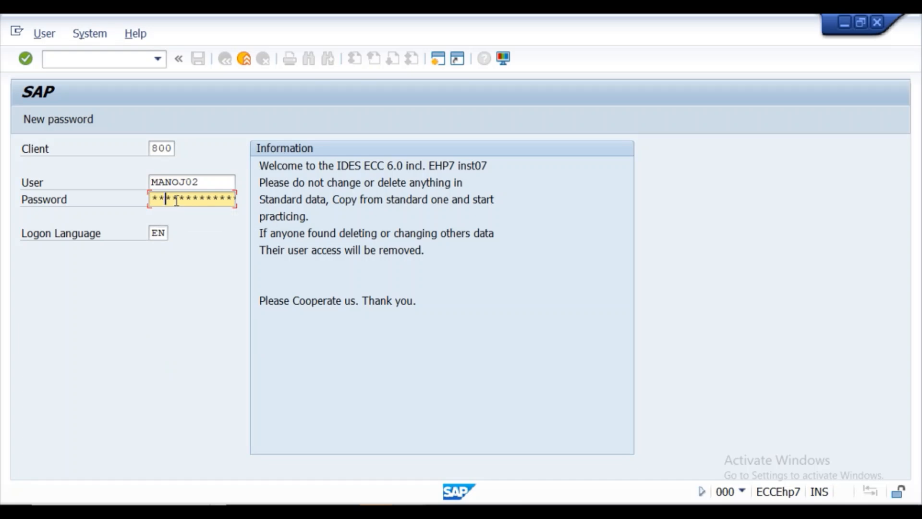
{"action": "key", "text": "Return"}
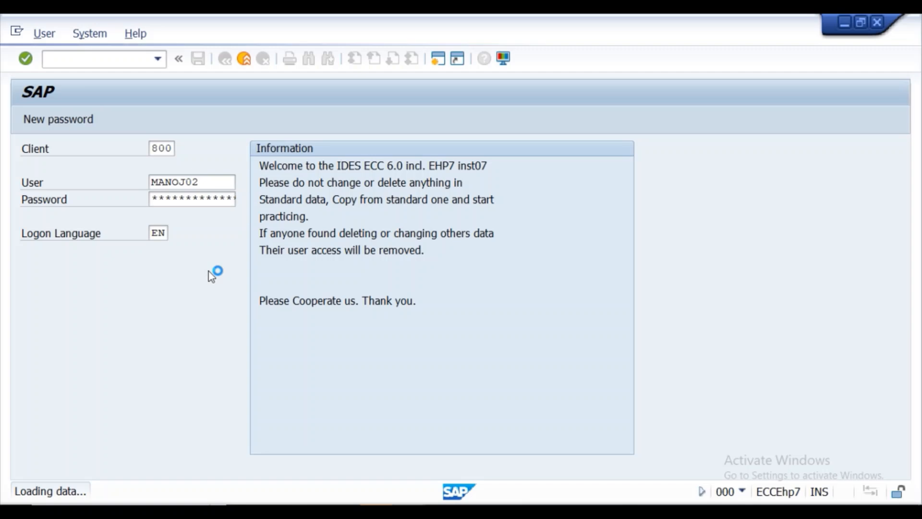
Run transaction SPRO and display the SAP Reference IMG.
{"action": "left_click", "coordinate": [95, 60]}
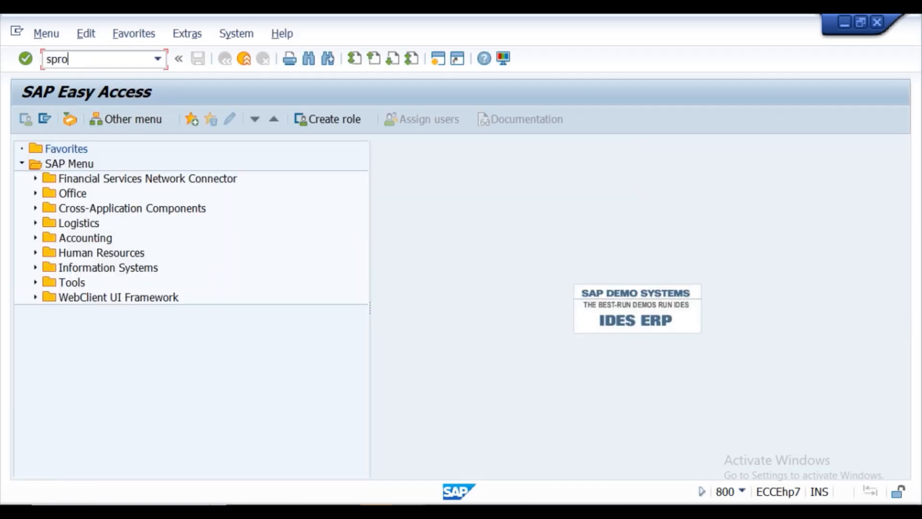
{"action": "key", "text": "Return"}
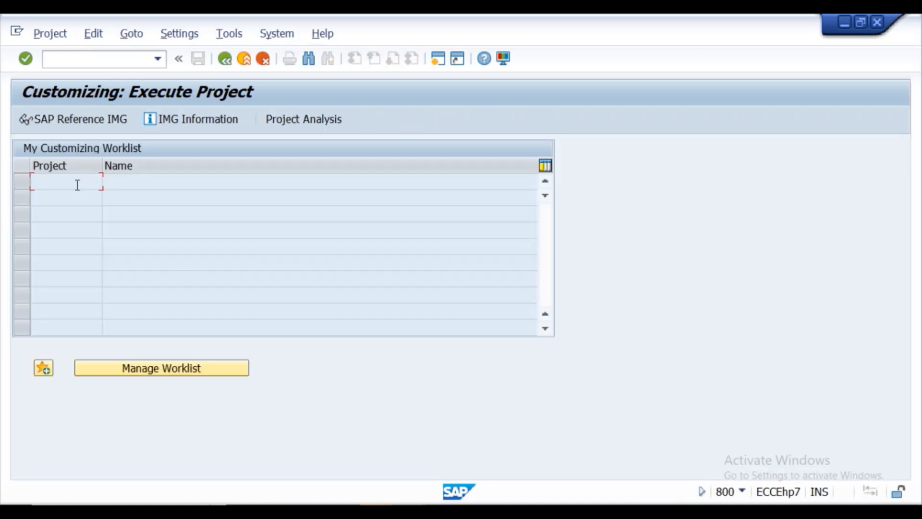
{"action": "left_click", "coordinate": [70, 124]}
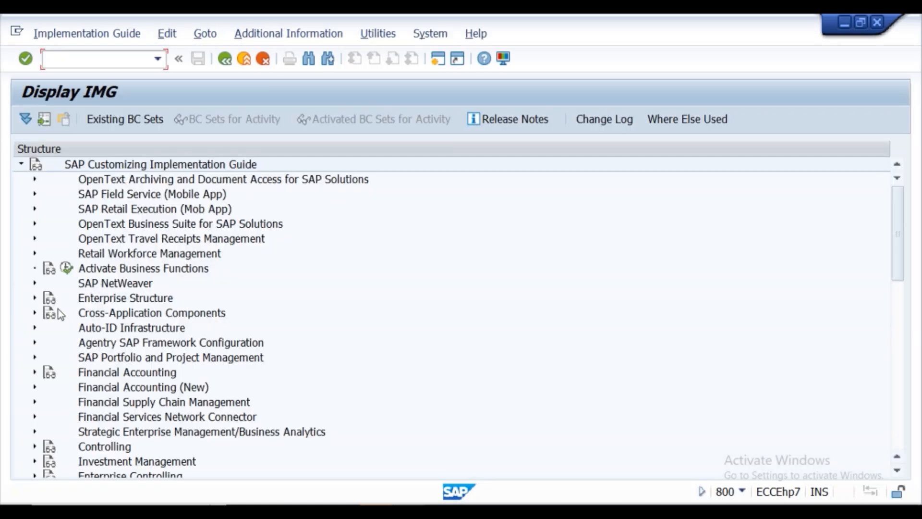
Execute "Assign purchasing organization to company code" under Enterprise Structure, Assignment, Materials Management.
{"action": "left_click", "coordinate": [35, 298]}
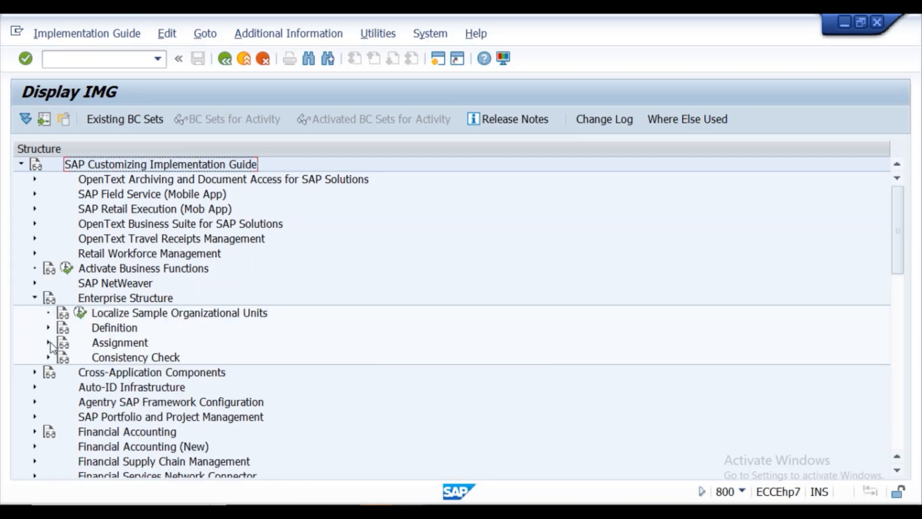
{"action": "left_click", "coordinate": [49, 343]}
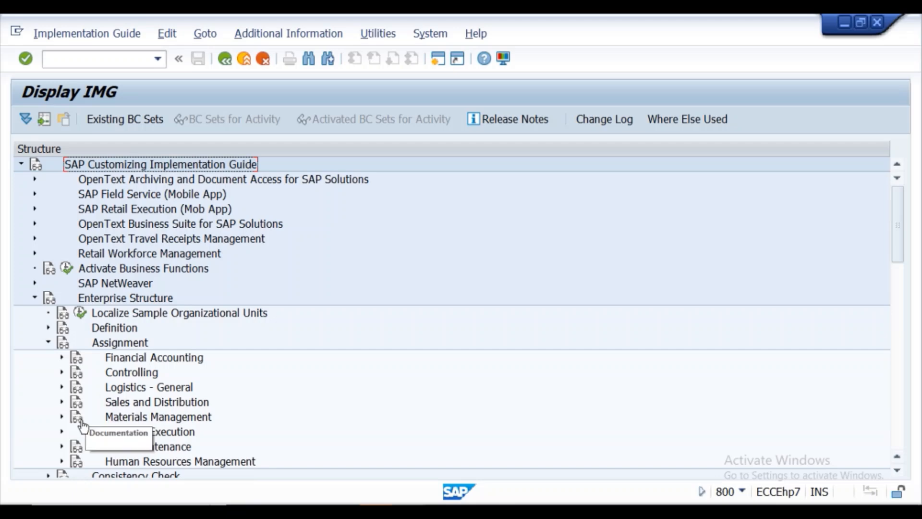
{"action": "left_click", "coordinate": [62, 417]}
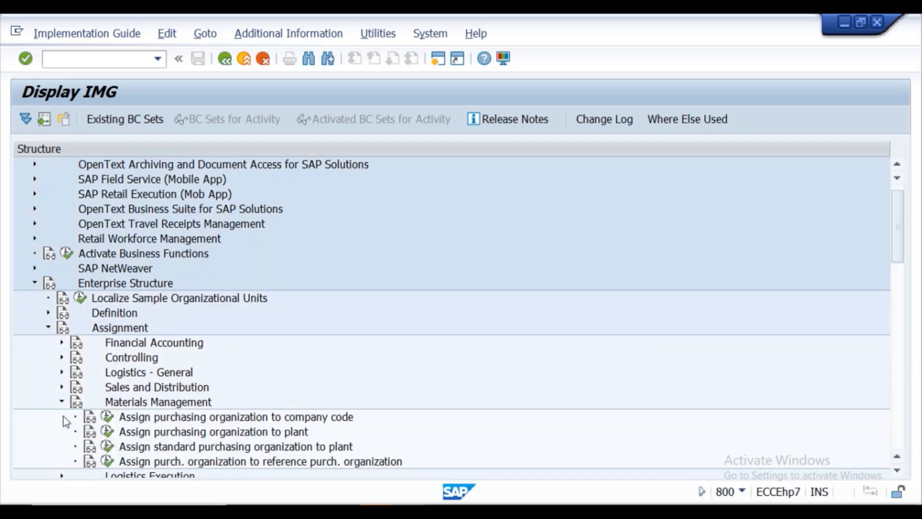
{"action": "left_click", "coordinate": [105, 417]}
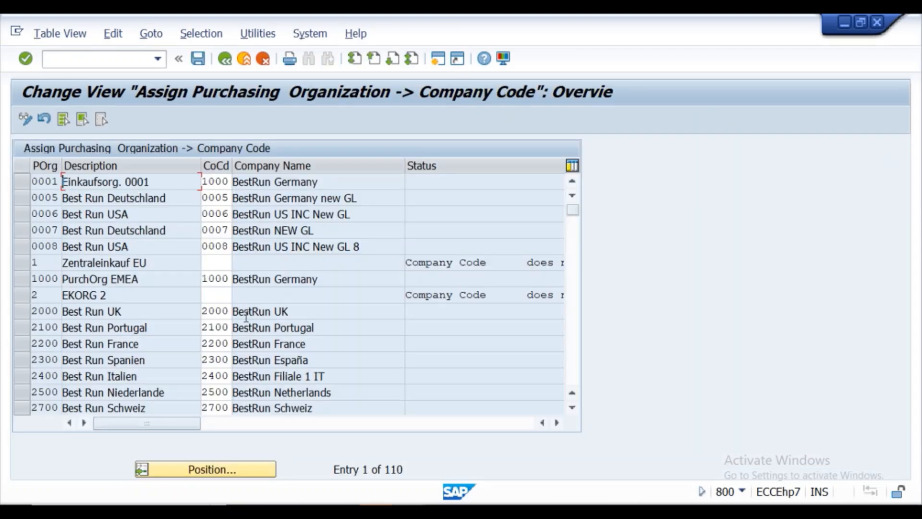
Position the list at purchasing organization PNPO and assign it company code PPAP.
{"action": "left_click", "coordinate": [200, 468]}
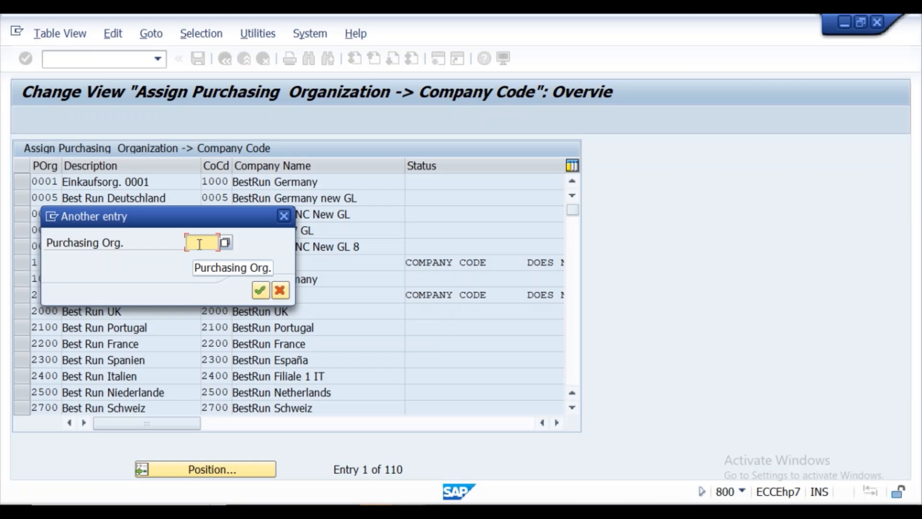
{"action": "type", "text": "pn"}
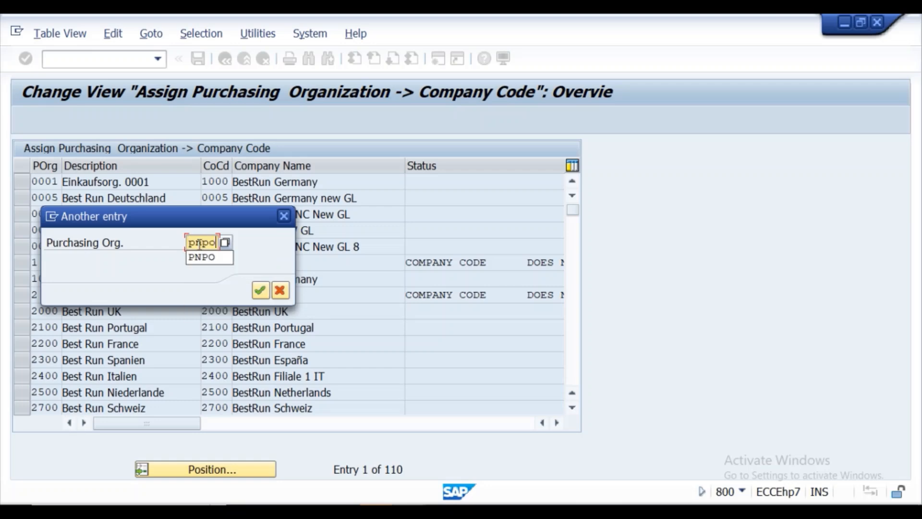
{"action": "type", "text": "po"}
{"action": "key", "text": "Return"}
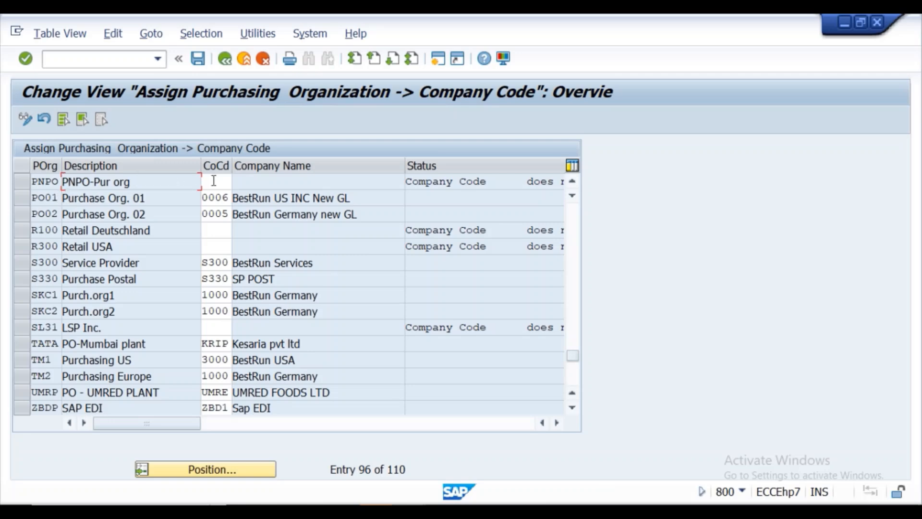
{"action": "left_click", "coordinate": [214, 181]}
{"action": "type", "text": "P"}
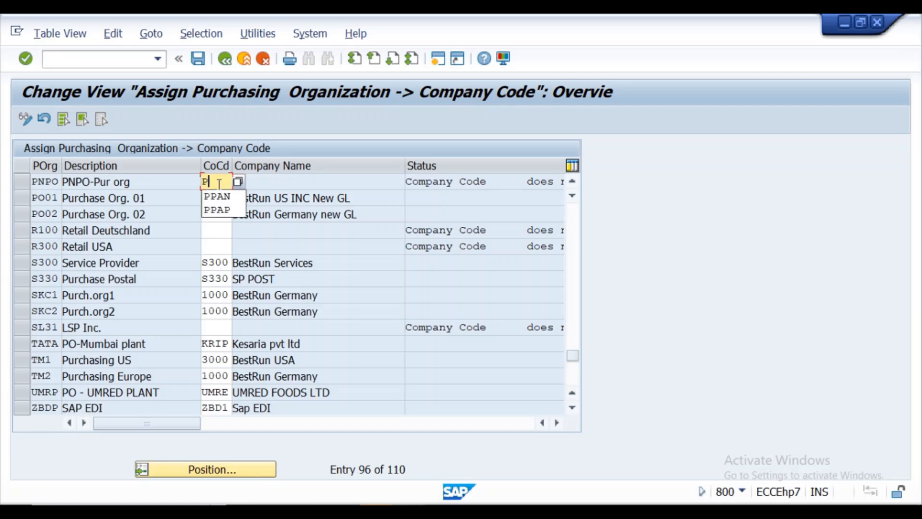
{"action": "type", "text": "P"}
{"action": "left_click", "coordinate": [217, 209]}
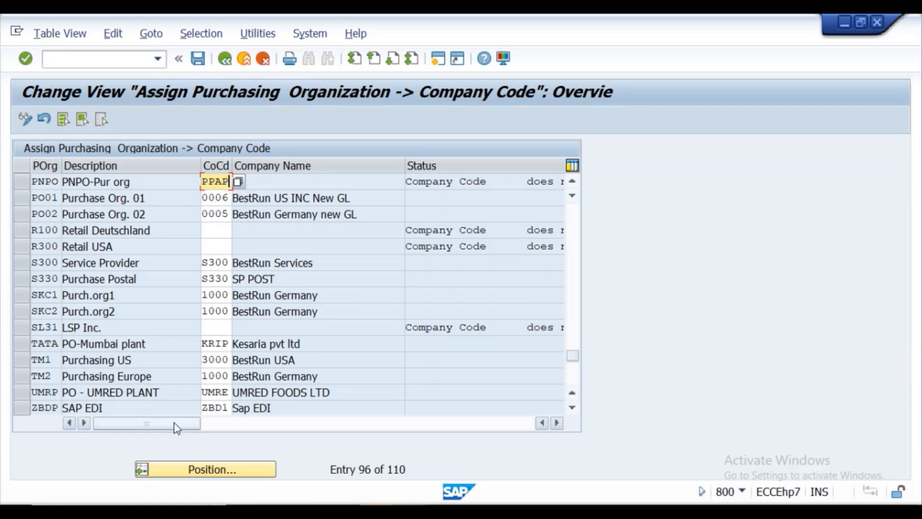
Position the list at purchasing organization PGPO and assign it company code PPAP.
{"action": "left_click", "coordinate": [192, 469]}
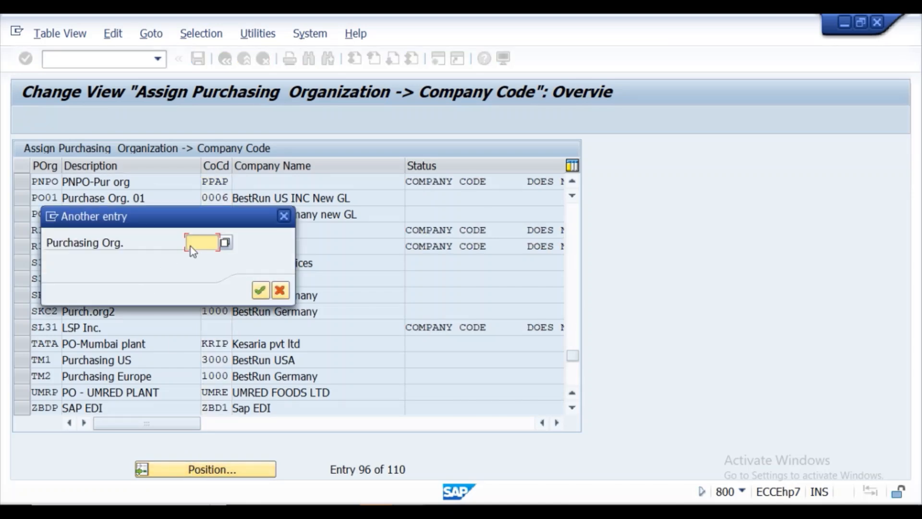
{"action": "type", "text": "PS"}
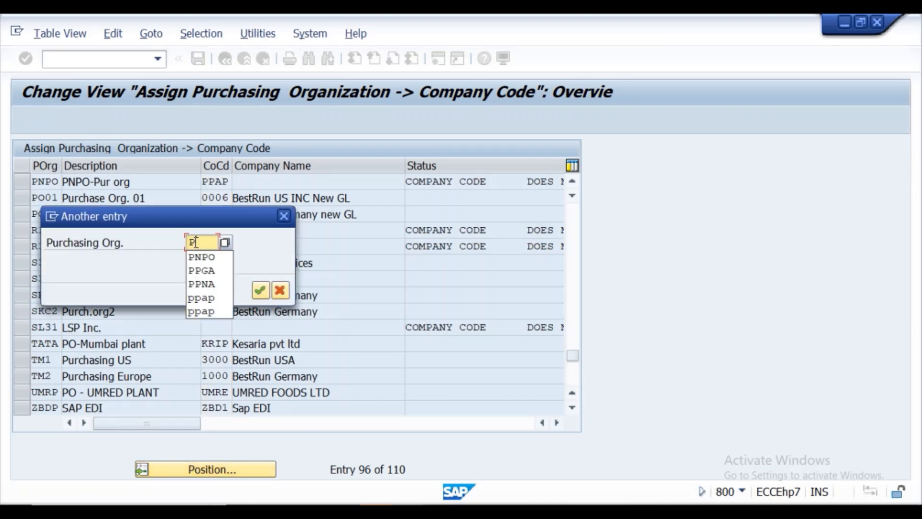
{"action": "key", "text": "Return"}
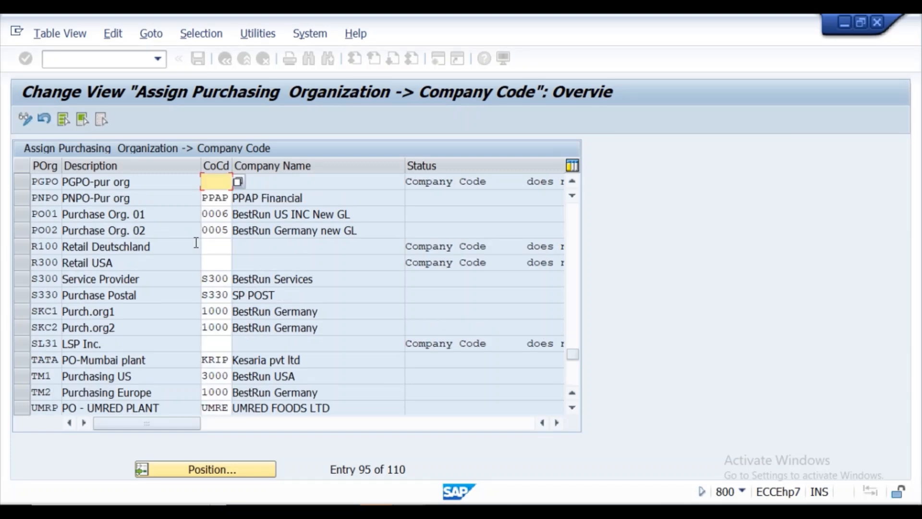
{"action": "left_click", "coordinate": [213, 188]}
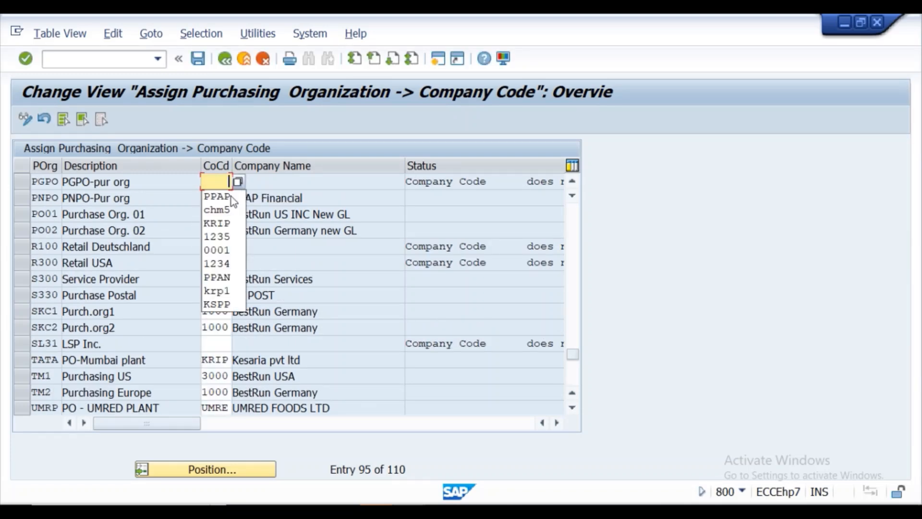
{"action": "left_click", "coordinate": [214, 200]}
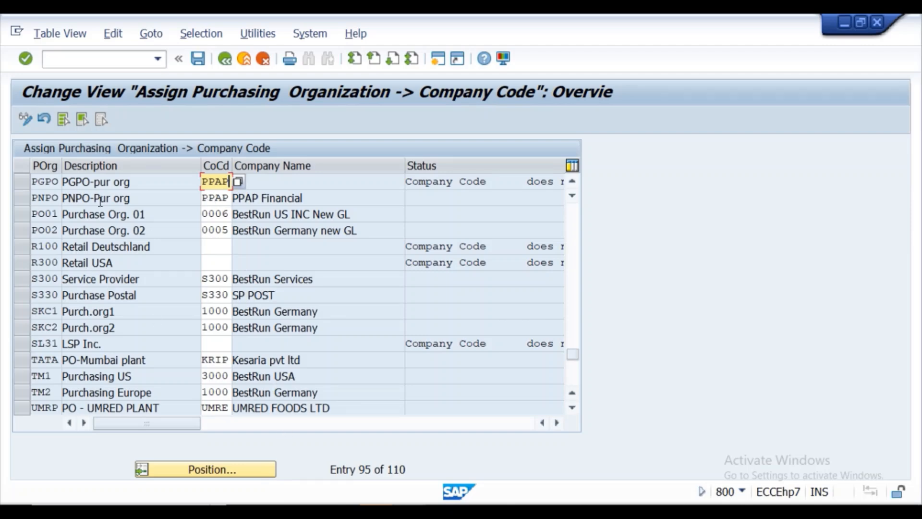
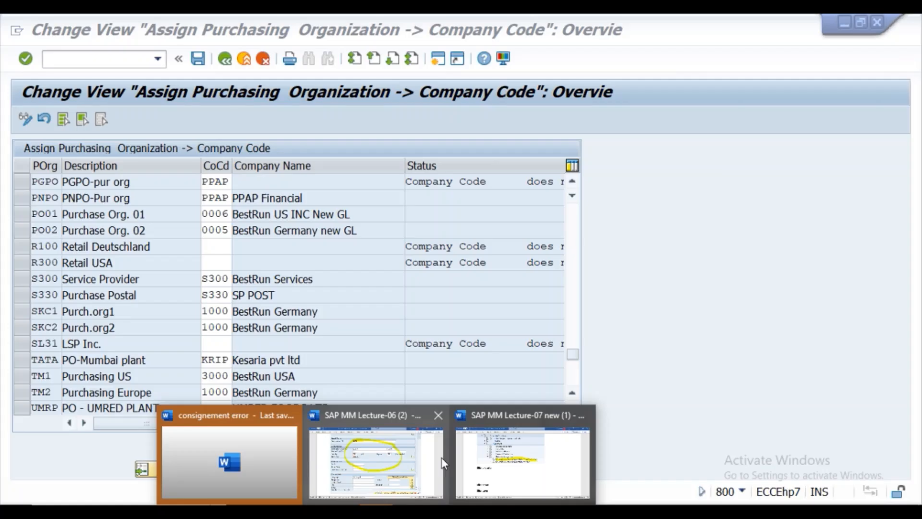
Capture the header and first rows of the assignment table with Snipping Tool and highlight PGPO, PNPO and their PPAP company codes.
{"action": "left_click", "coordinate": [495, 459]}
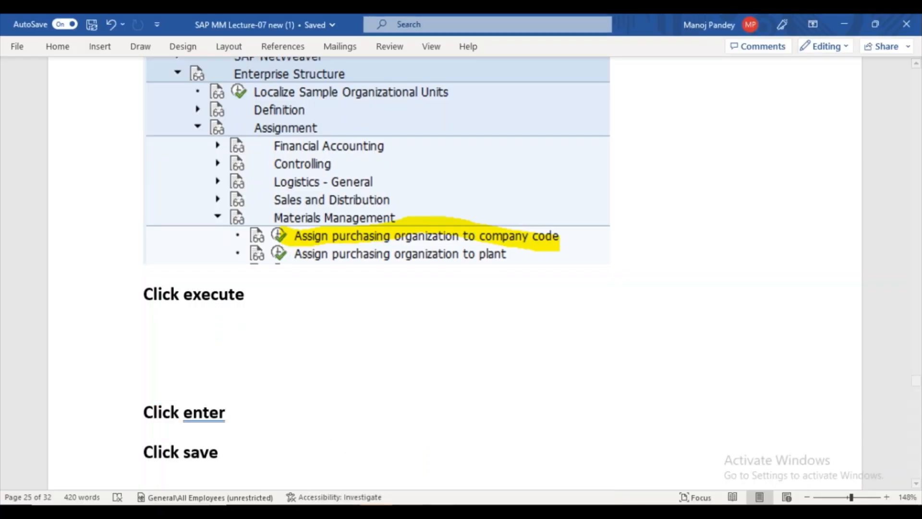
{"action": "mouse_move", "coordinate": [410, 509]}
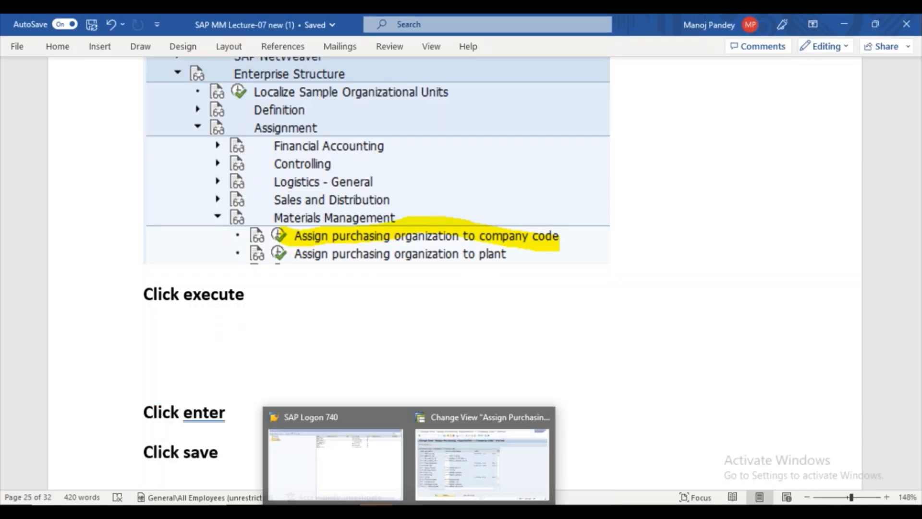
{"action": "left_click", "coordinate": [462, 471]}
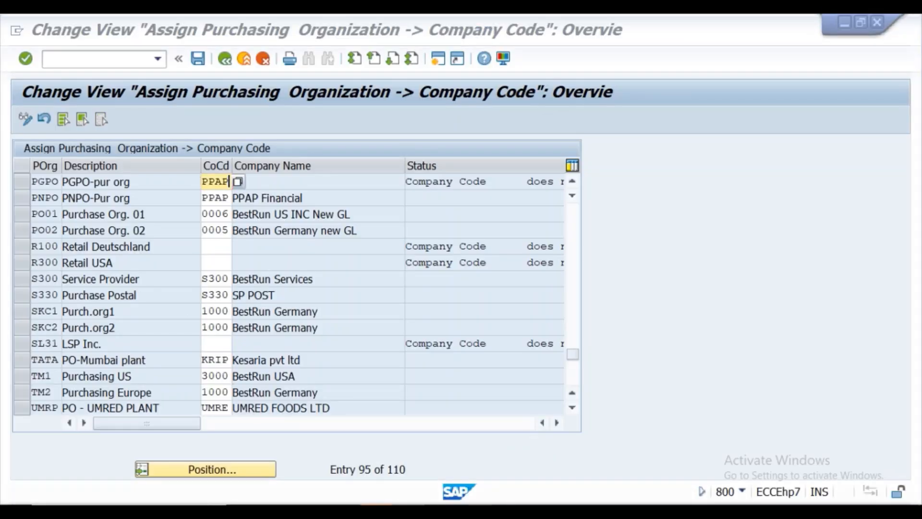
{"action": "key", "text": "alt+Tab"}
{"action": "left_click", "coordinate": [30, 60]}
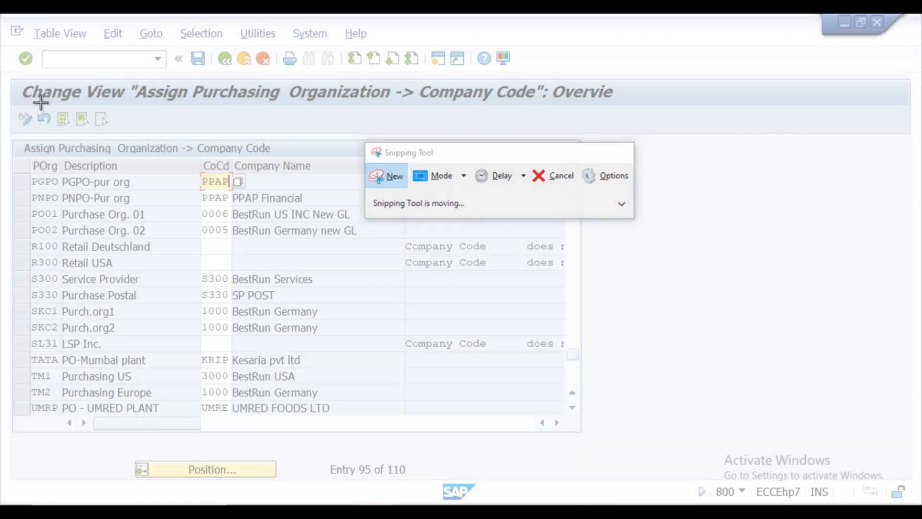
{"action": "left_click_drag", "start_coordinate": [7, 81], "coordinate": [600, 236]}
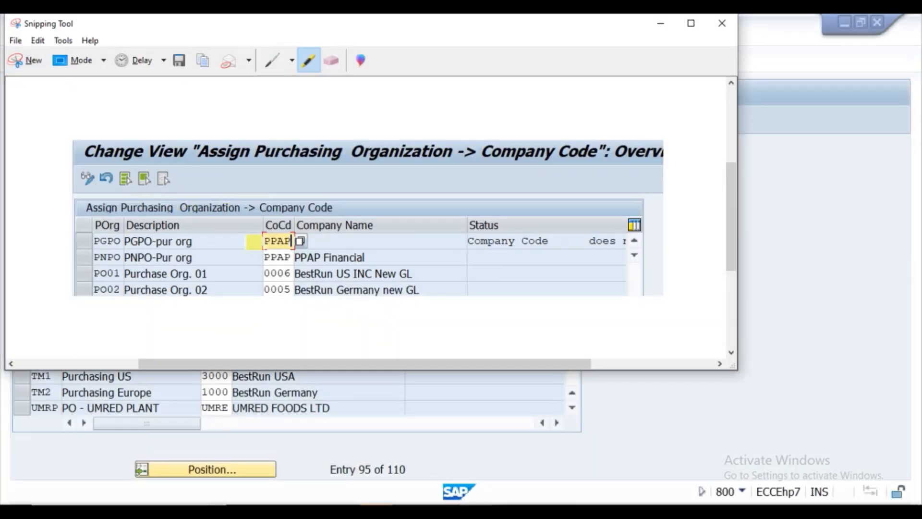
{"action": "mouse_move", "coordinate": [260, 240]}
{"action": "left_mouse_down"}
{"action": "mouse_move", "coordinate": [306, 240]}
{"action": "mouse_move", "coordinate": [300, 258]}
{"action": "mouse_move", "coordinate": [310, 257]}
{"action": "left_mouse_up"}
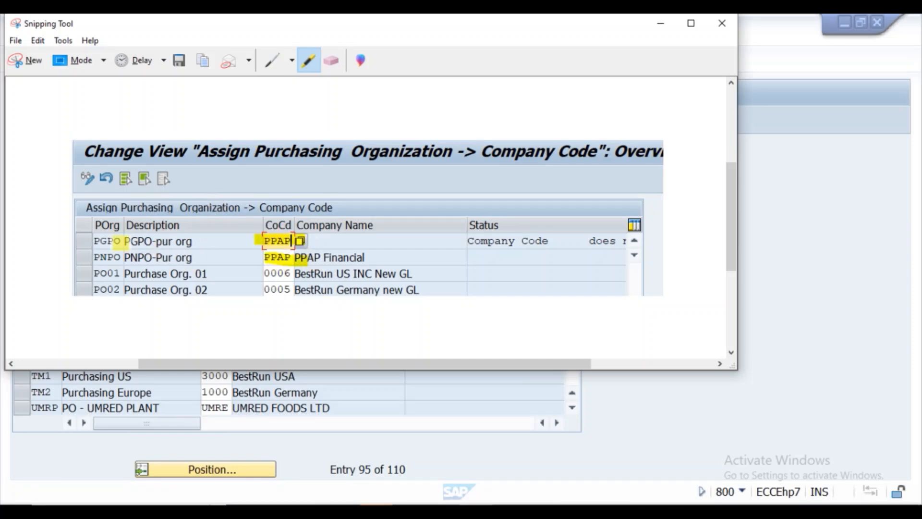
{"action": "mouse_move", "coordinate": [95, 241]}
{"action": "left_mouse_down"}
{"action": "mouse_move", "coordinate": [121, 241]}
{"action": "mouse_move", "coordinate": [122, 257]}
{"action": "mouse_move", "coordinate": [138, 257]}
{"action": "left_mouse_up"}
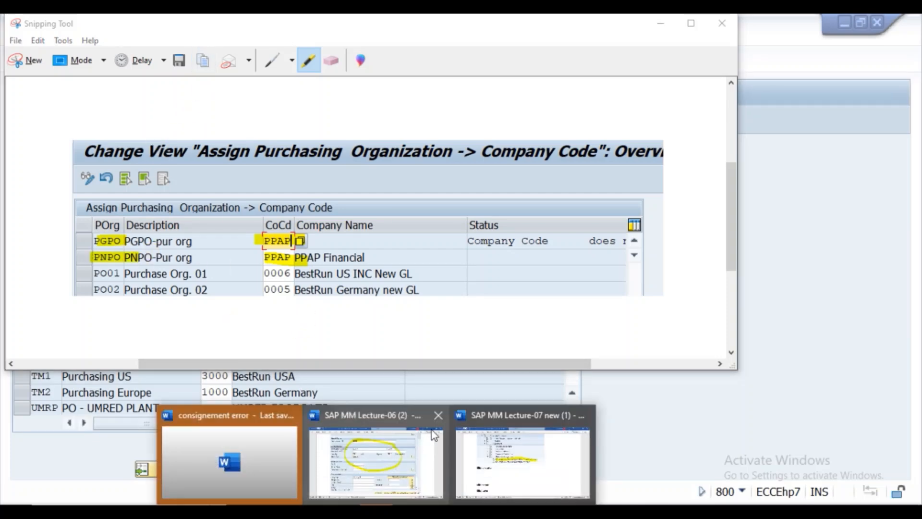
Paste the highlighted snip into the Word document SAP MM Lecture-07 new (1), between "Click execute" and "Click enter".
{"action": "left_click", "coordinate": [499, 449]}
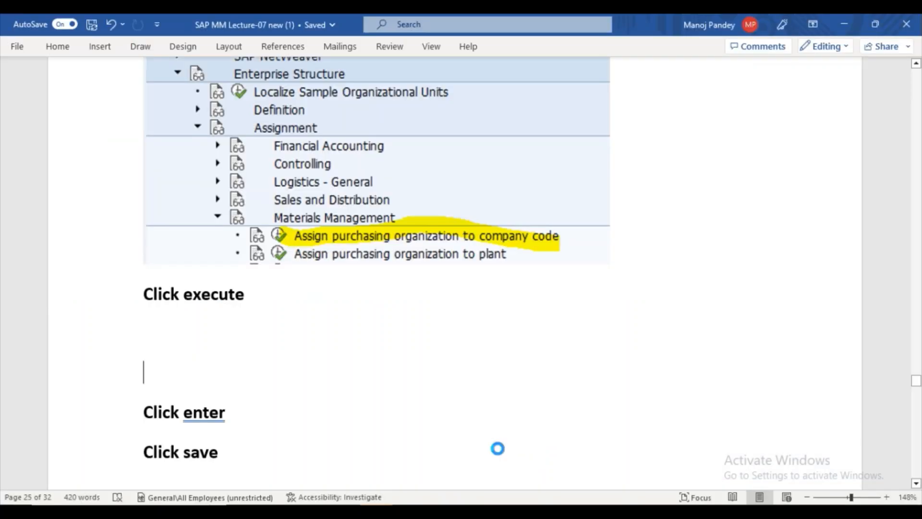
{"action": "key", "text": "ctrl+v"}
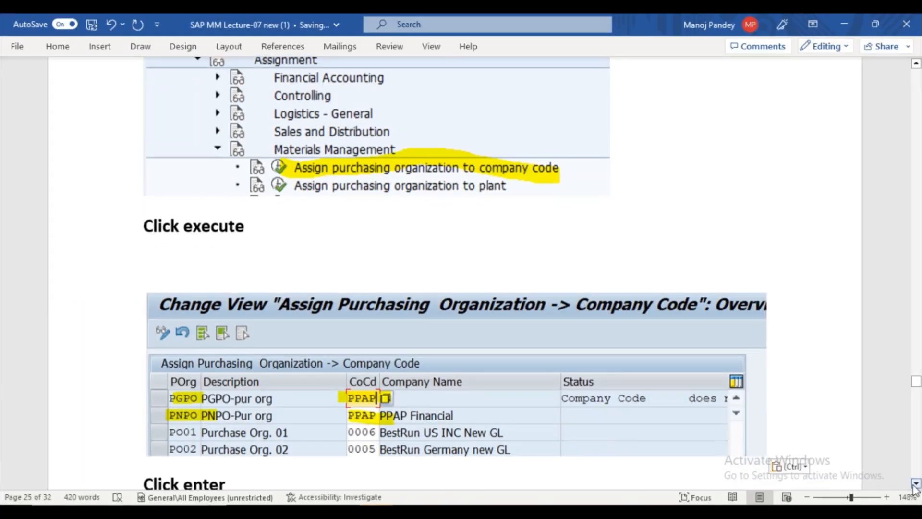
{"action": "left_click", "coordinate": [916, 483]}
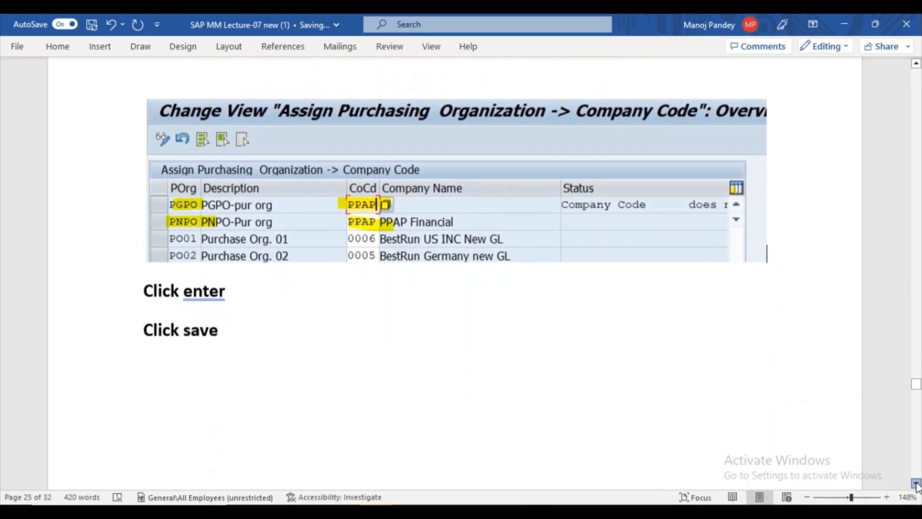
{"action": "scroll", "coordinate": [916, 483], "scroll_direction": "down", "scroll_amount": 7}
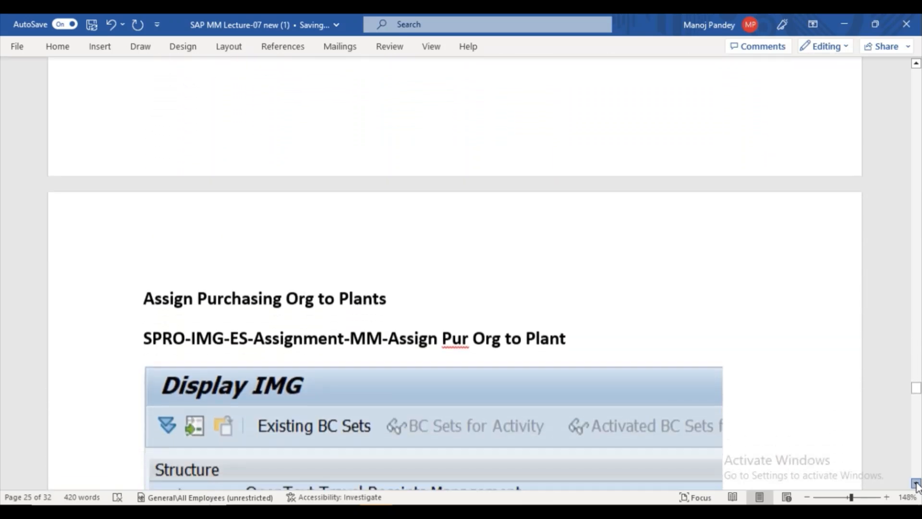
Switch back to SAP, validate and save the company code assignments under the PPAP Automative ltd customizing request, and return to the IMG structure.
{"action": "mouse_move", "coordinate": [377, 512]}
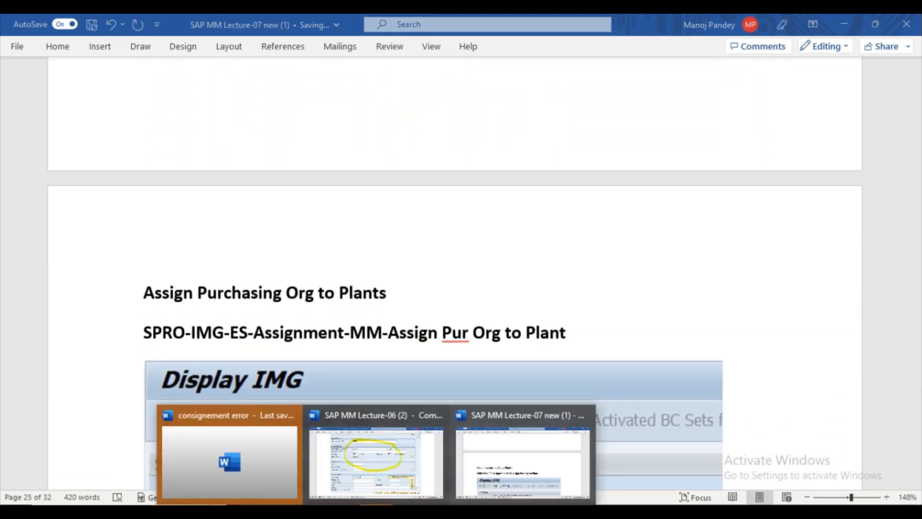
{"action": "left_click", "coordinate": [457, 436]}
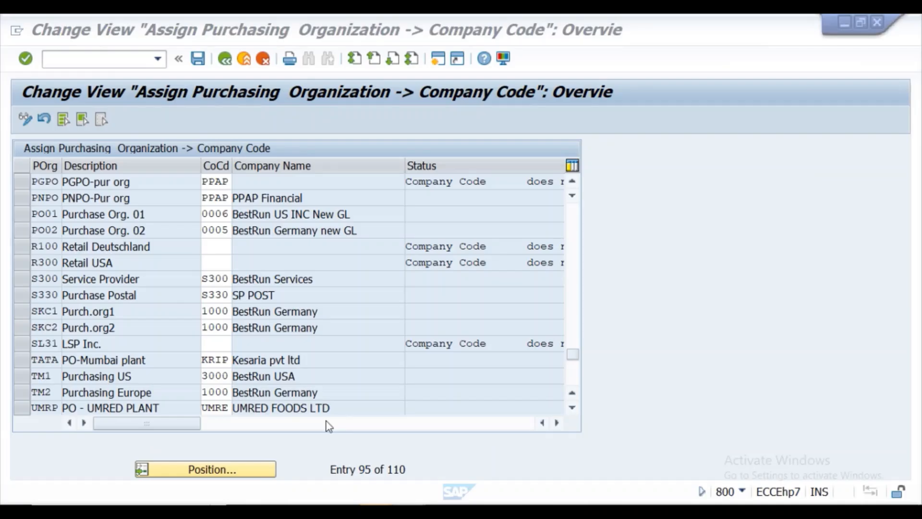
{"action": "left_click", "coordinate": [26, 59]}
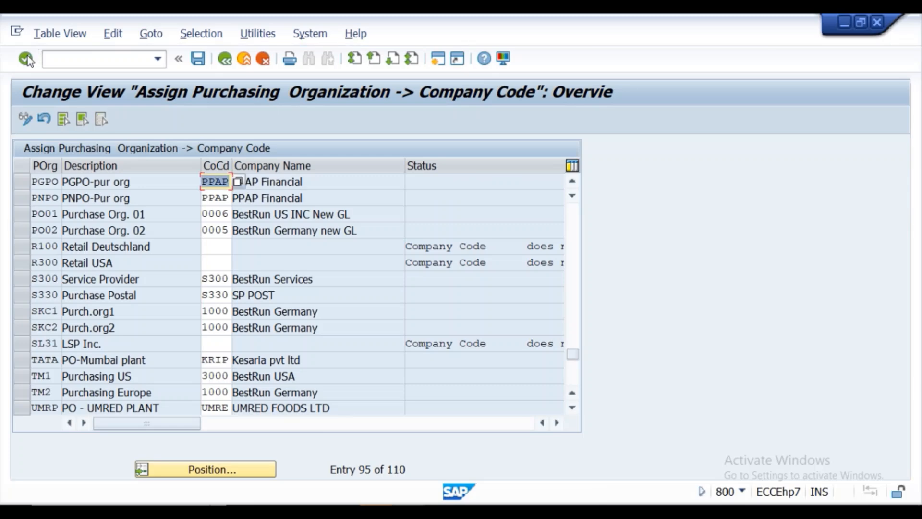
{"action": "left_click", "coordinate": [198, 60]}
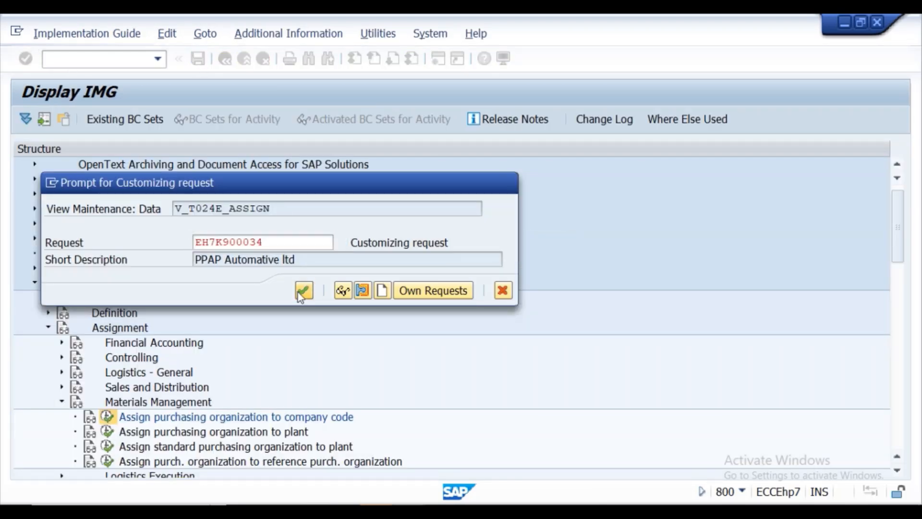
{"action": "left_click", "coordinate": [298, 292]}
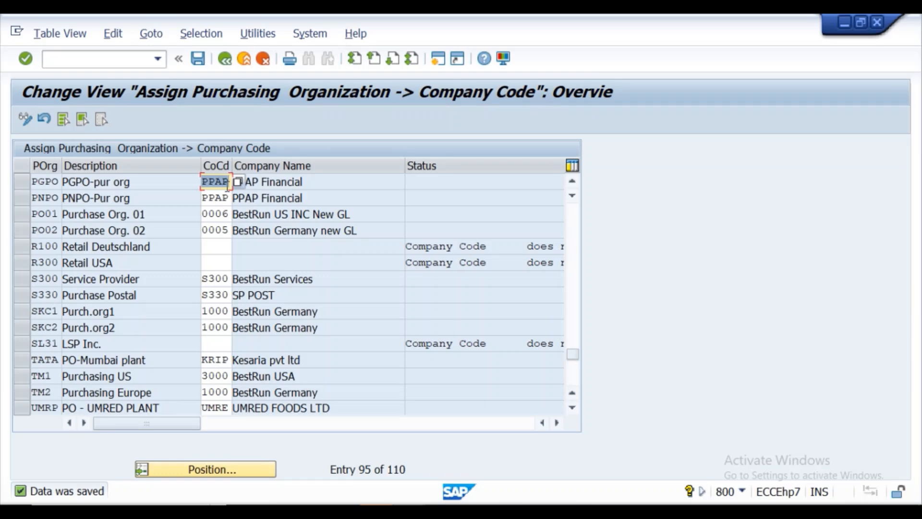
{"action": "left_click", "coordinate": [224, 59]}
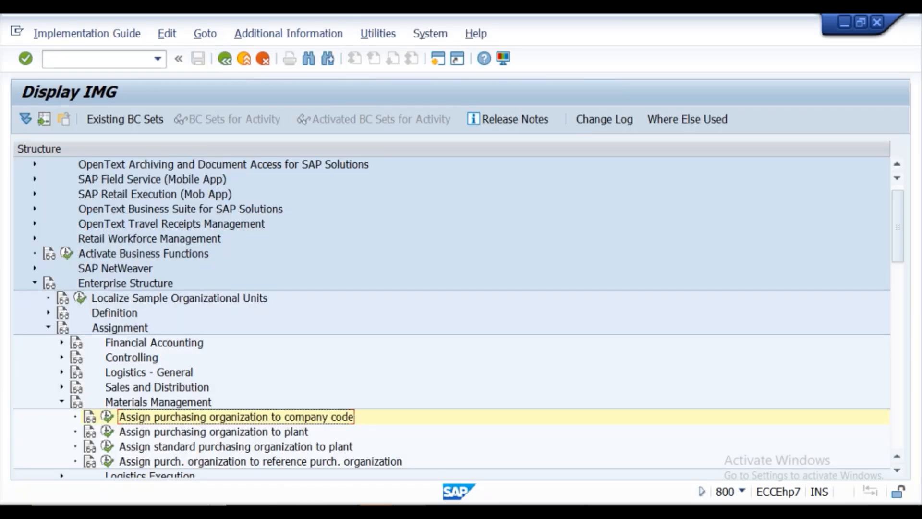
In the Word lecture notes, highlight the heading "Assign Purchasing Org to Plants" in green.
{"action": "mouse_move", "coordinate": [376, 511]}
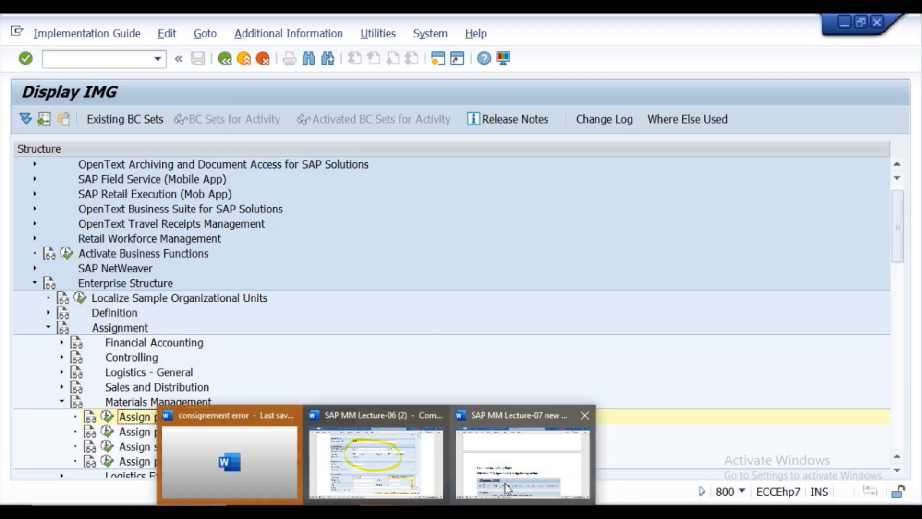
{"action": "mouse_move", "coordinate": [538, 465]}
{"action": "mouse_move", "coordinate": [412, 491]}
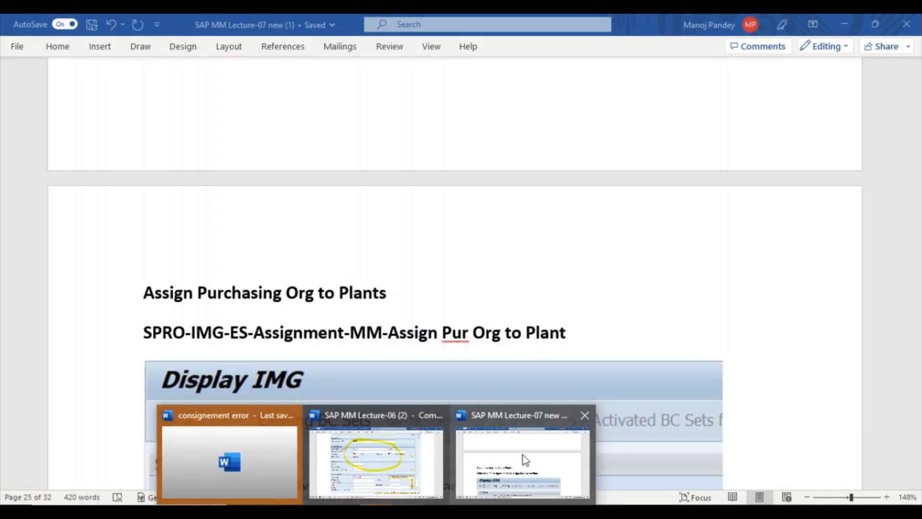
{"action": "left_click", "coordinate": [523, 456]}
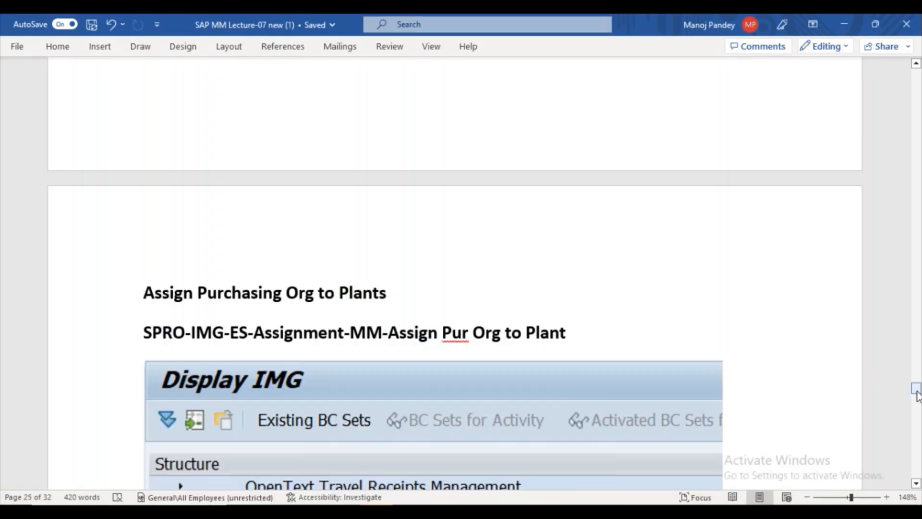
{"action": "scroll", "coordinate": [456, 324], "scroll_direction": "down", "scroll_amount": 4}
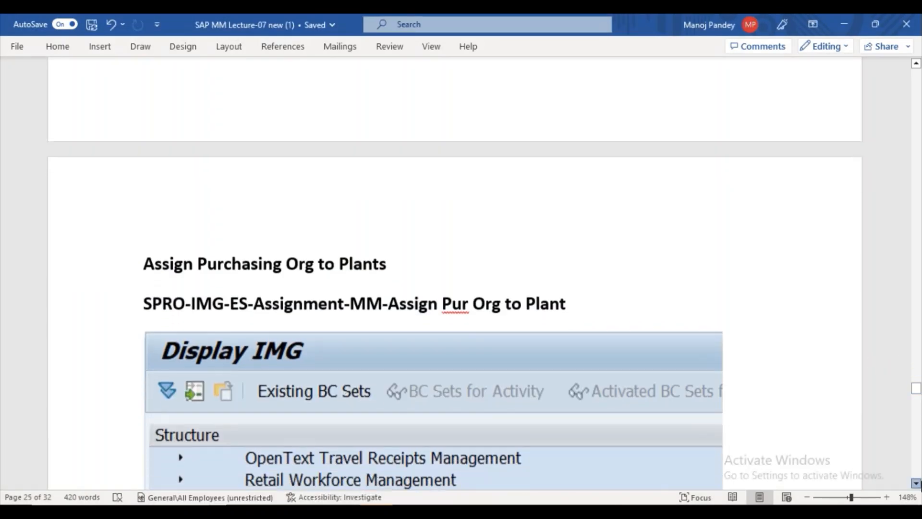
{"action": "scroll", "coordinate": [899, 341], "scroll_direction": "down", "scroll_amount": 3}
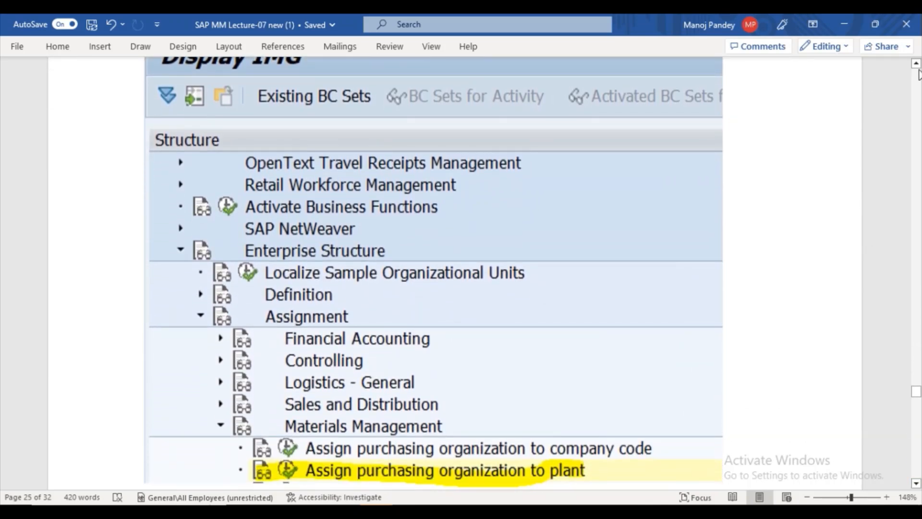
{"action": "scroll", "coordinate": [918, 72], "scroll_direction": "up", "scroll_amount": 5}
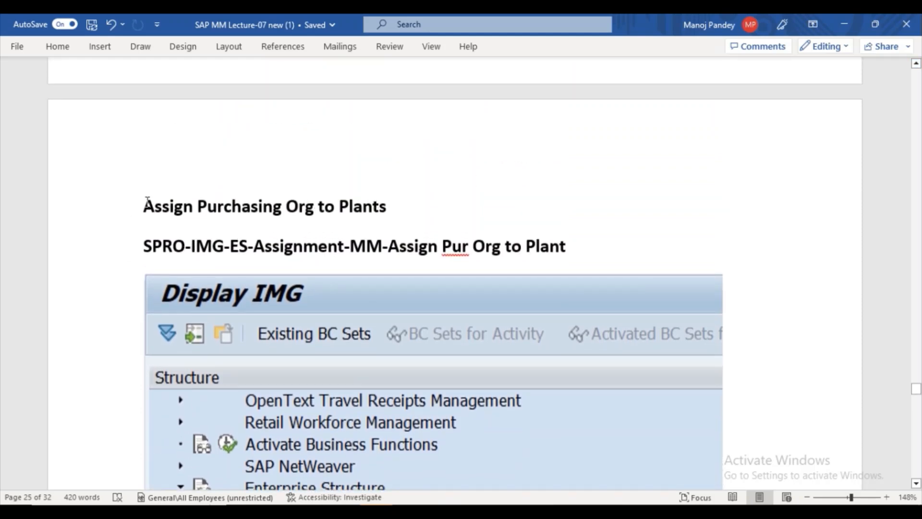
{"action": "left_click_drag", "start_coordinate": [147, 201], "coordinate": [407, 181]}
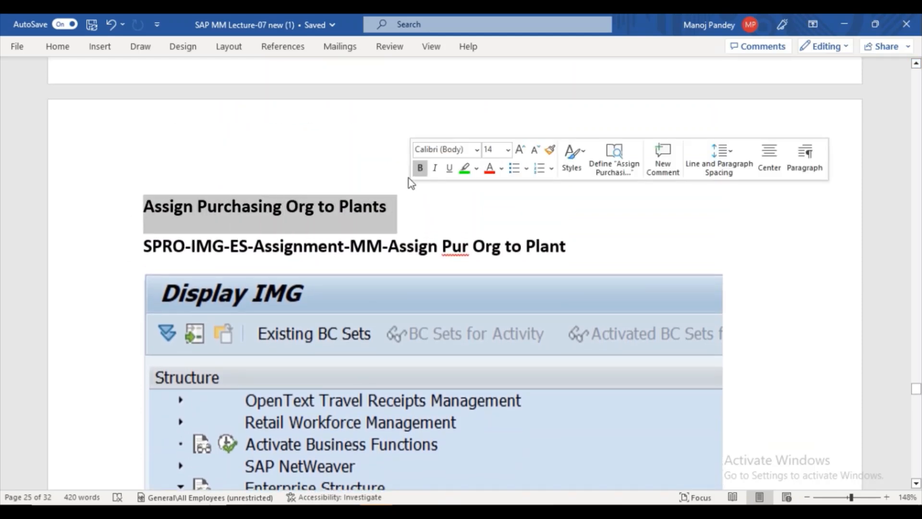
{"action": "left_click", "coordinate": [465, 162]}
Highlight the line "SPRO-IMG-ES-Assignment-MM-Assign Pur Org to Plant" in turquoise and insert an empty line below it.
{"action": "left_click_drag", "start_coordinate": [144, 245], "coordinate": [574, 243]}
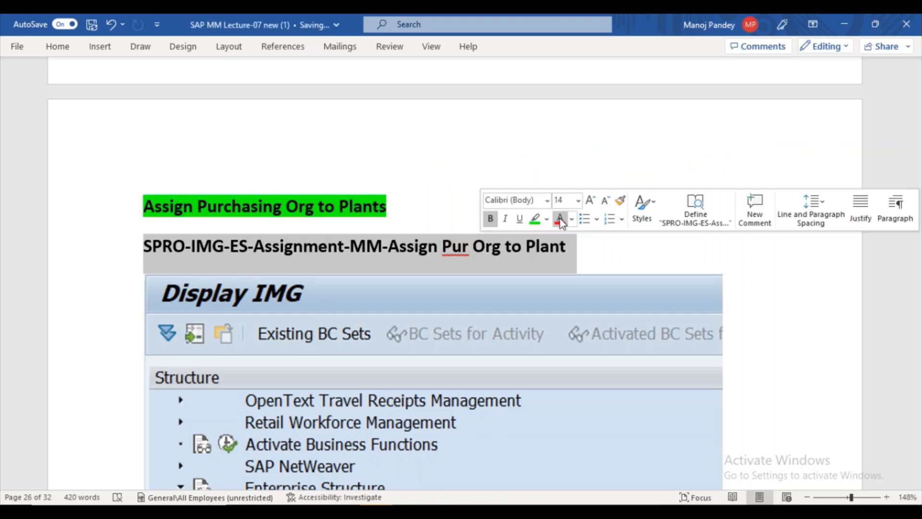
{"action": "left_click", "coordinate": [546, 220]}
{"action": "left_click", "coordinate": [577, 238]}
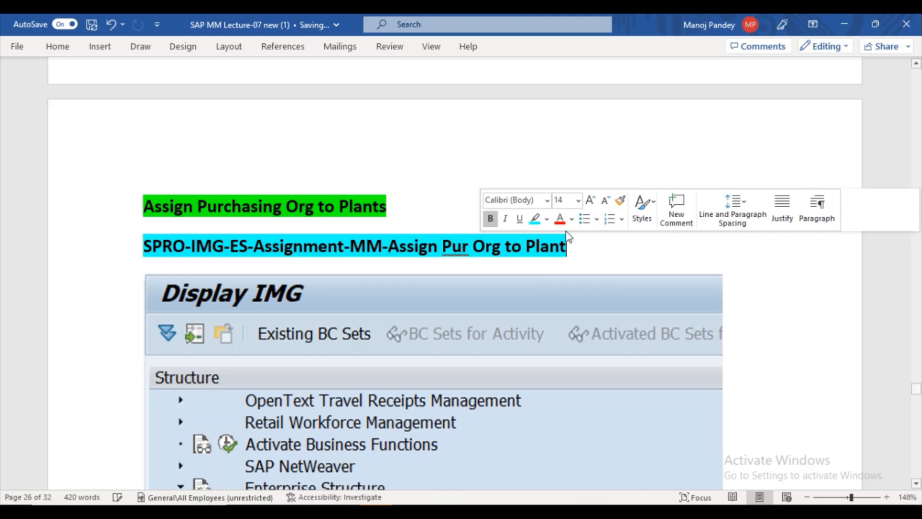
{"action": "left_click", "coordinate": [578, 243]}
{"action": "key", "text": "Return"}
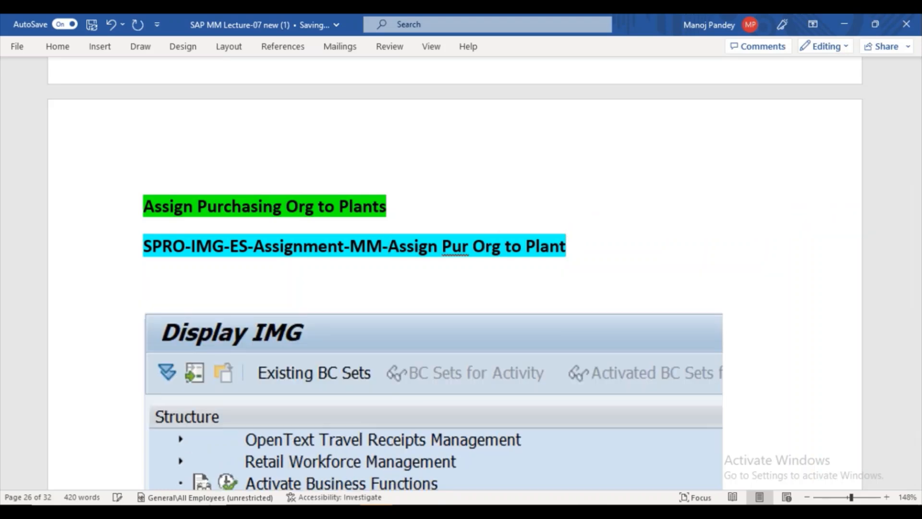
{"action": "left_click", "coordinate": [916, 484]}
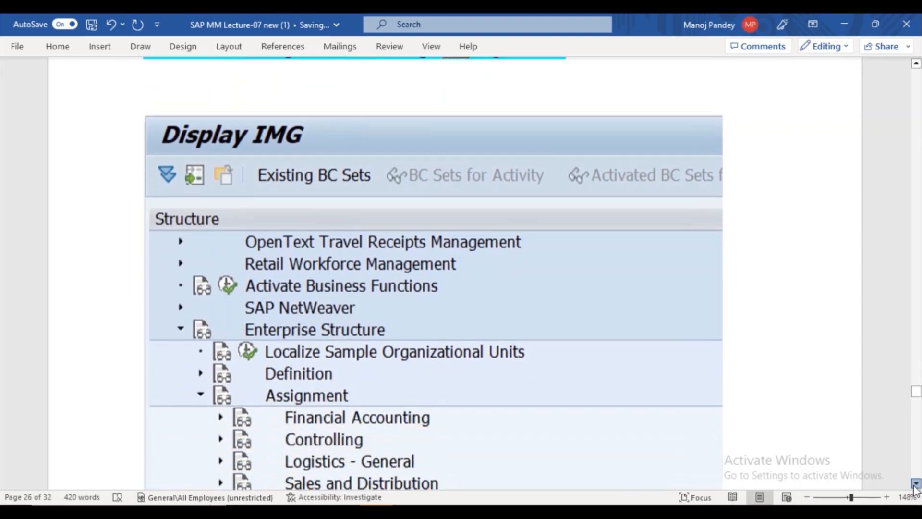
{"action": "left_click", "coordinate": [915, 485]}
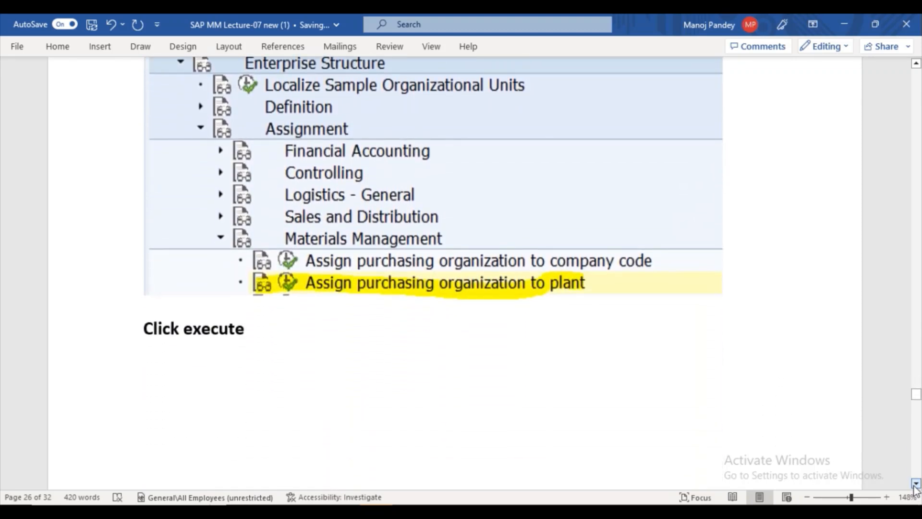
Review the plant assignment section of the notes, then switch to SAP and start new entries under Assign purchasing organization to plant.
{"action": "left_click", "coordinate": [916, 485]}
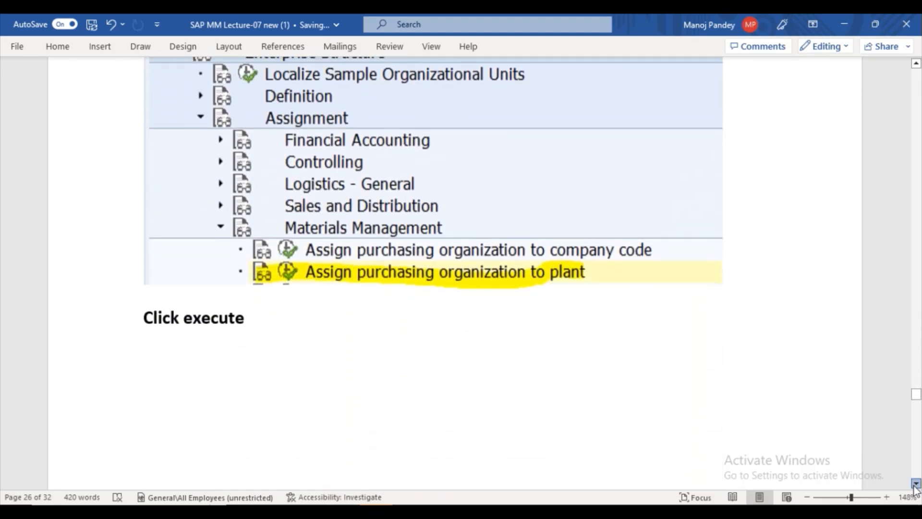
{"action": "left_click", "coordinate": [916, 485]}
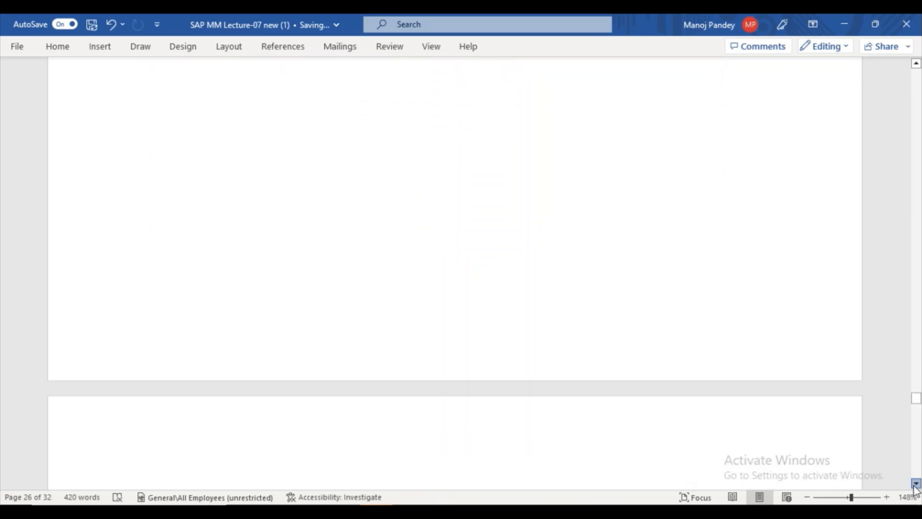
{"action": "left_click", "coordinate": [916, 485]}
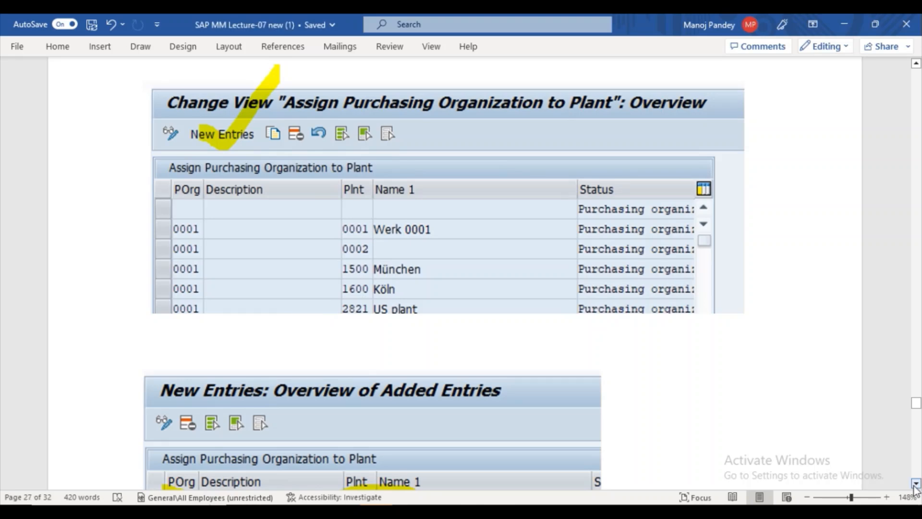
{"action": "left_click", "coordinate": [916, 485]}
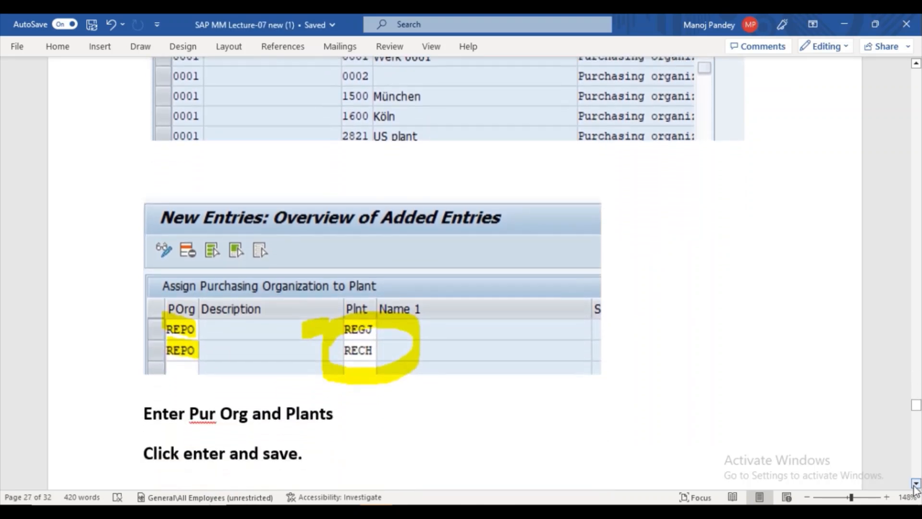
{"action": "left_click", "coordinate": [916, 484]}
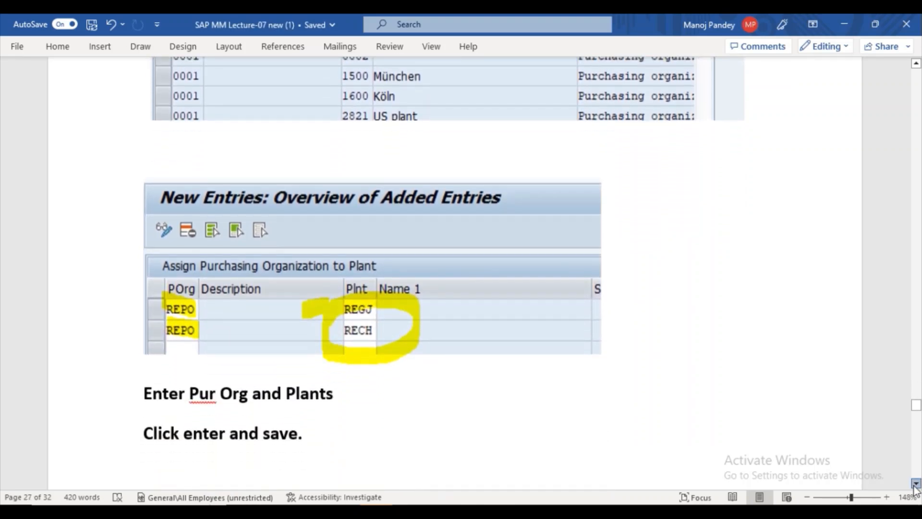
{"action": "left_click", "coordinate": [916, 485]}
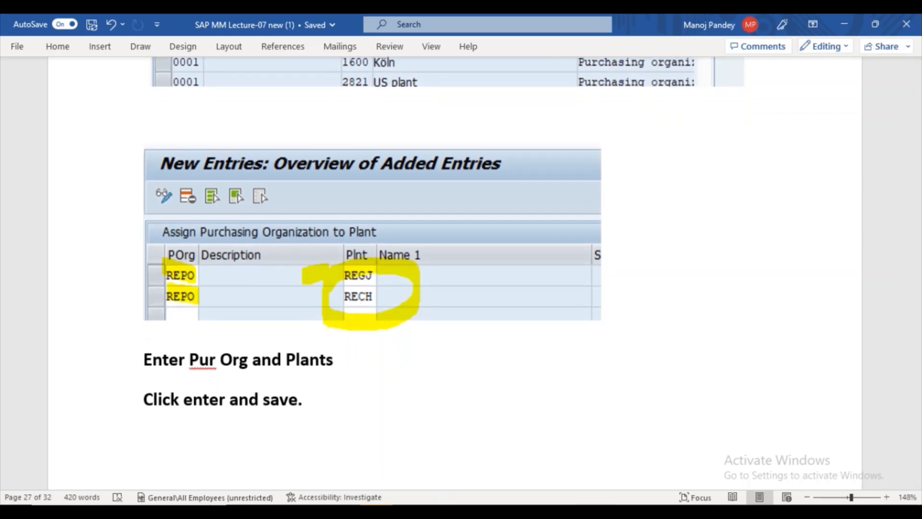
{"action": "left_click", "coordinate": [467, 486]}
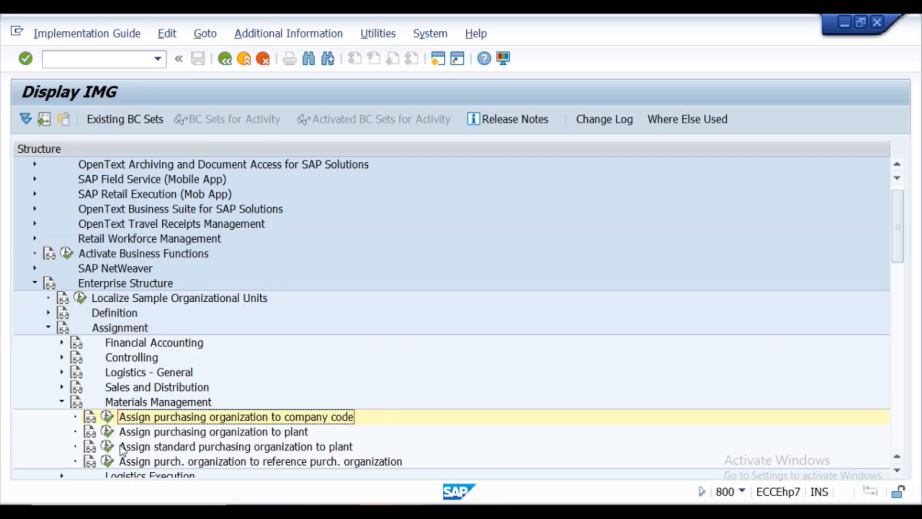
{"action": "left_click", "coordinate": [108, 431]}
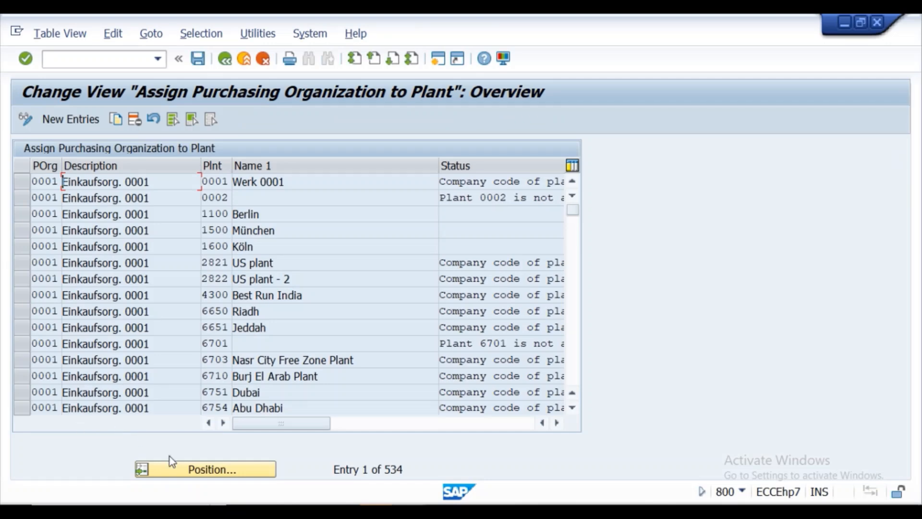
{"action": "left_click", "coordinate": [68, 120]}
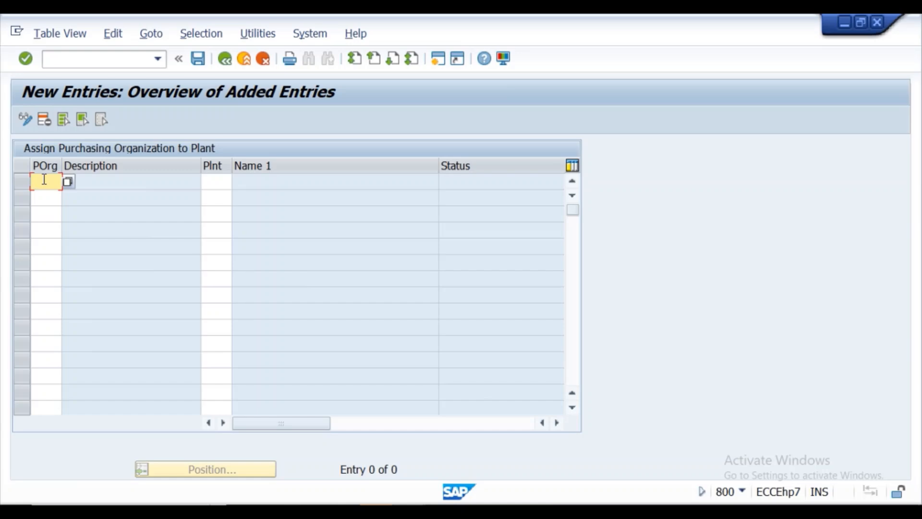
Enter purchasing organization PNPO with plant PPAN and purchasing organization PGPO with plant PPGA as two assignment rows.
{"action": "type", "text": "PNPO"}
{"action": "left_click", "coordinate": [218, 185]}
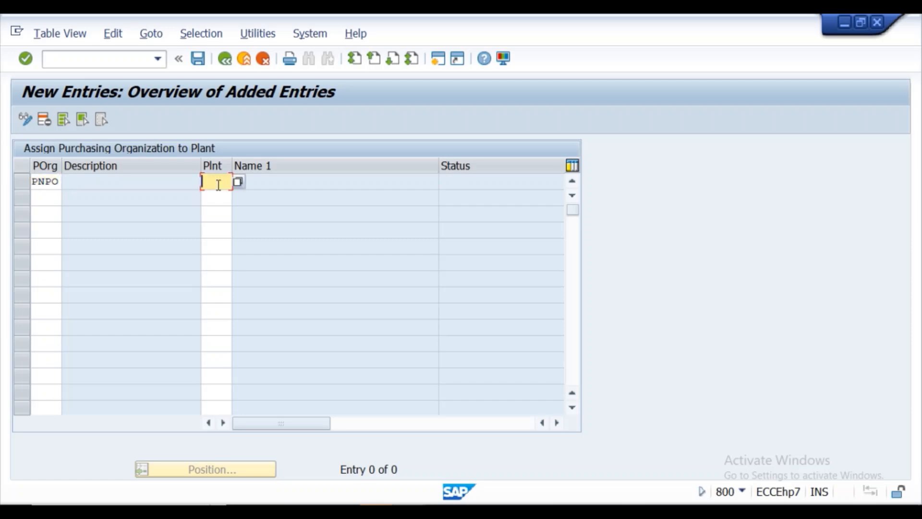
{"action": "type", "text": "PPAN"}
{"action": "left_click", "coordinate": [50, 197]}
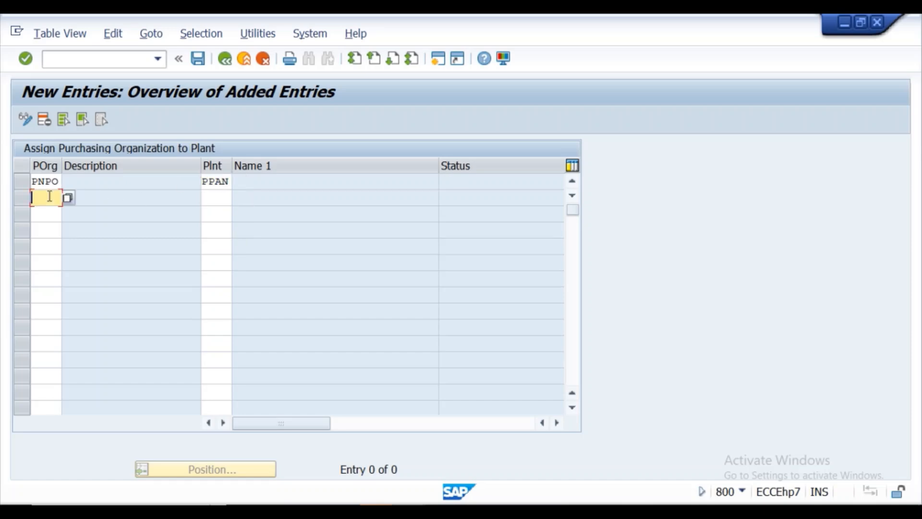
{"action": "type", "text": "P"}
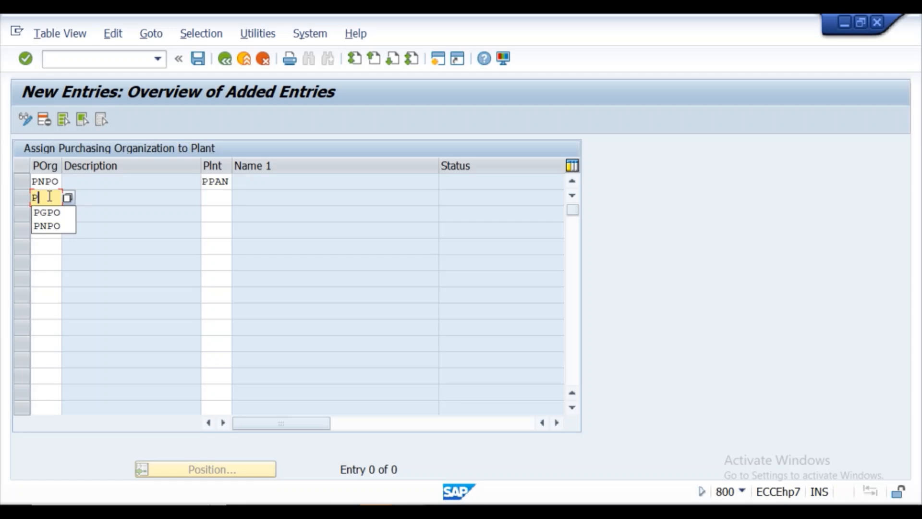
{"action": "type", "text": "GPO"}
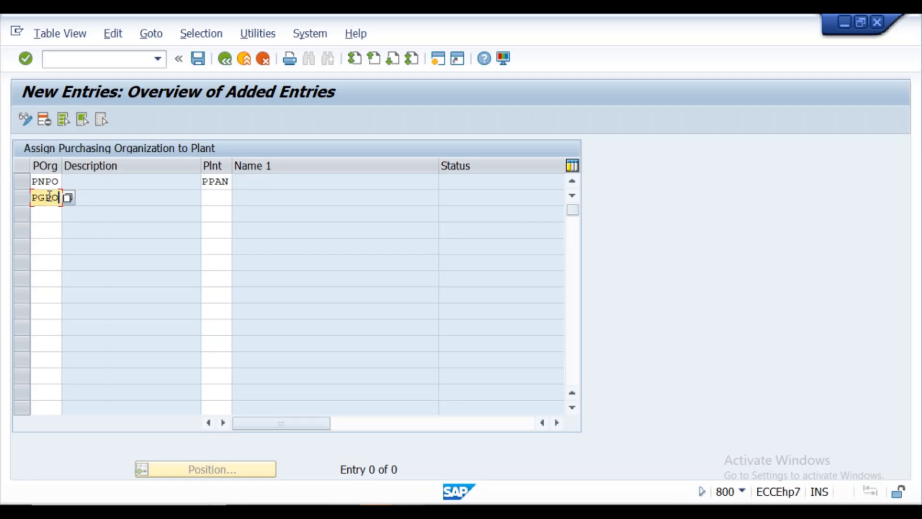
{"action": "left_click", "coordinate": [217, 201]}
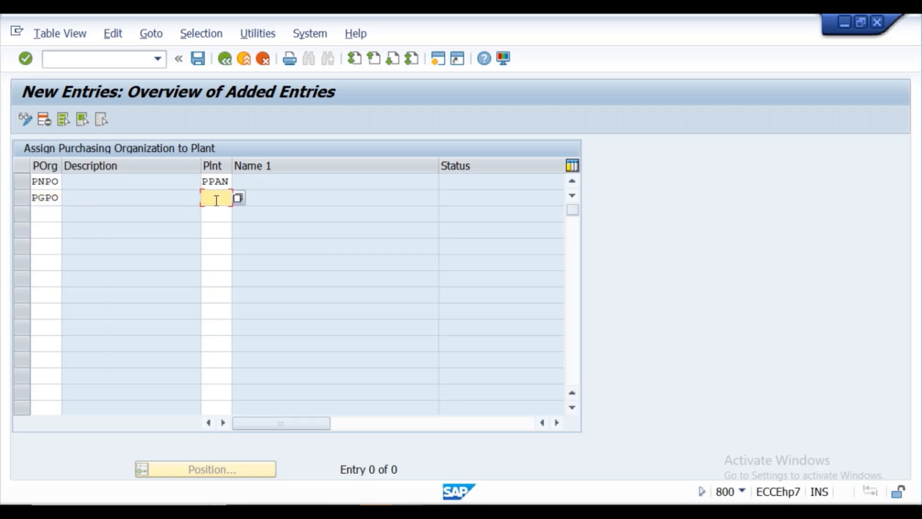
{"action": "type", "text": "PP"}
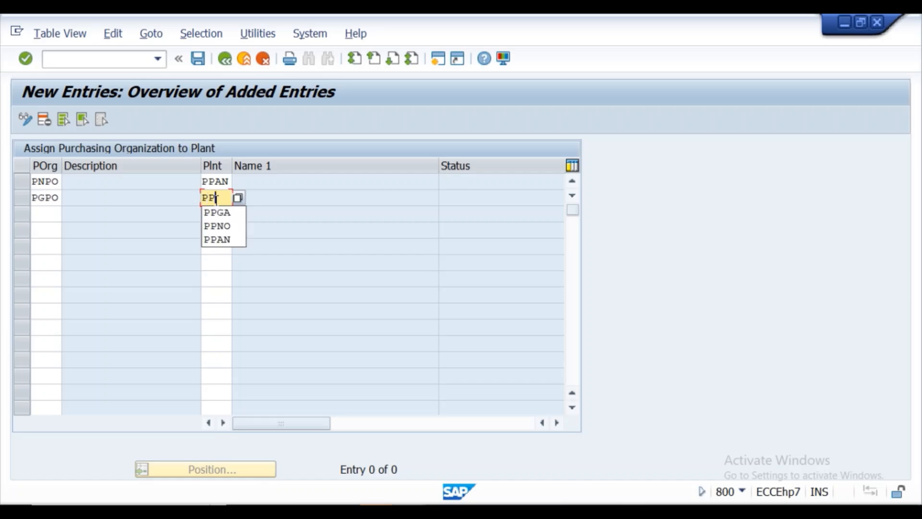
{"action": "type", "text": "GA"}
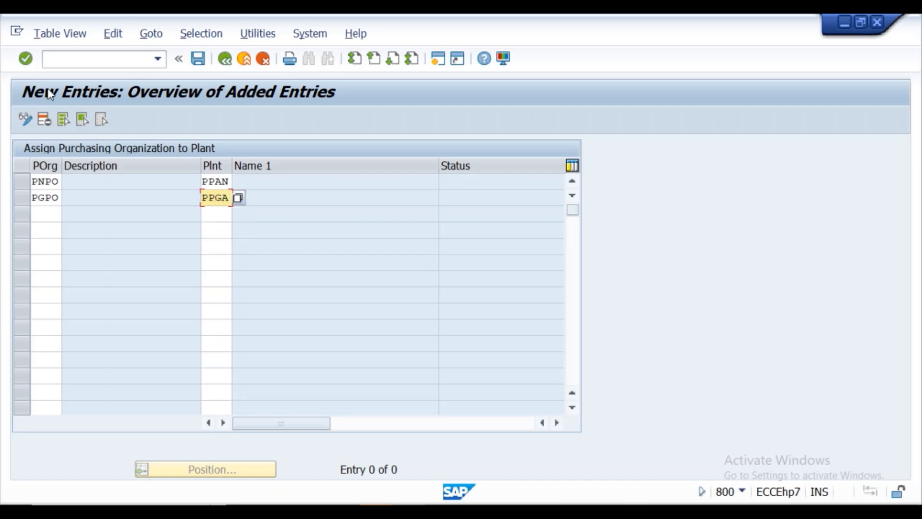
Switch to the Word document SAP MM Lecture-07 new (1) and delete the old REPO screenshot above "Enter Pur Org and Plants".
{"action": "left_click", "coordinate": [370, 499]}
{"action": "left_click", "coordinate": [482, 466]}
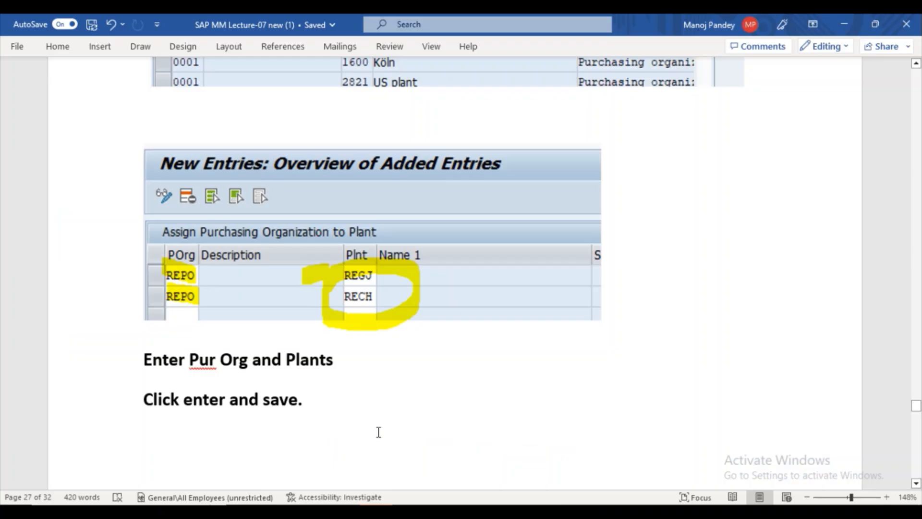
{"action": "left_click", "coordinate": [377, 301]}
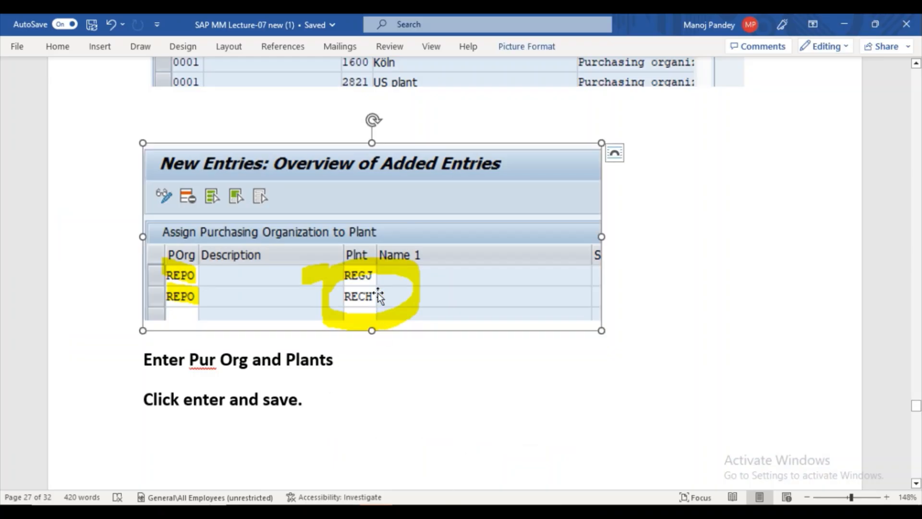
{"action": "key", "text": "Delete"}
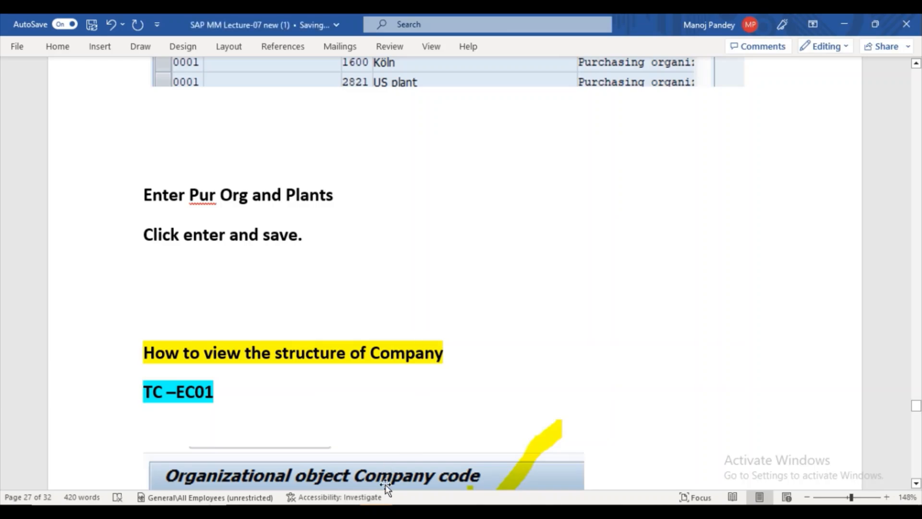
Return to SAP and capture a rectangular snip of the New Entries header and assignment rows with Snipping Tool.
{"action": "left_click", "coordinate": [407, 508]}
{"action": "left_click", "coordinate": [452, 481]}
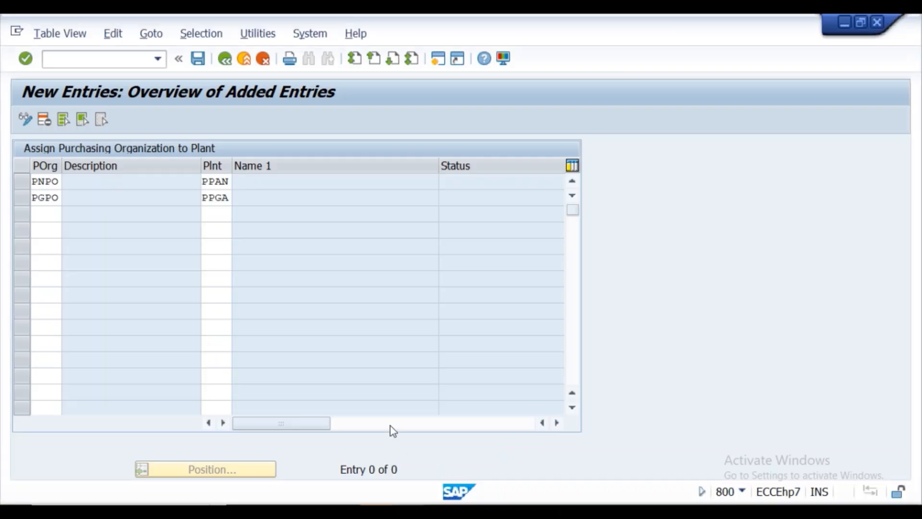
{"action": "left_click", "coordinate": [456, 510]}
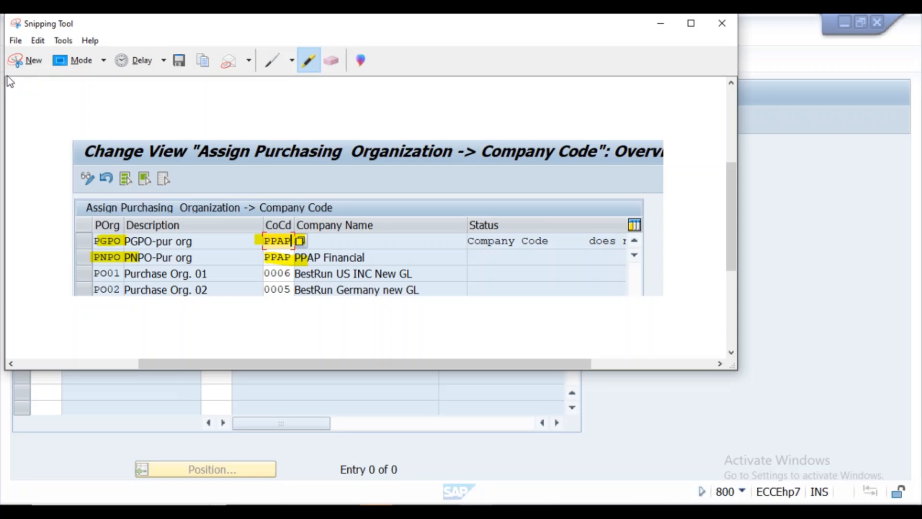
{"action": "left_click", "coordinate": [19, 61]}
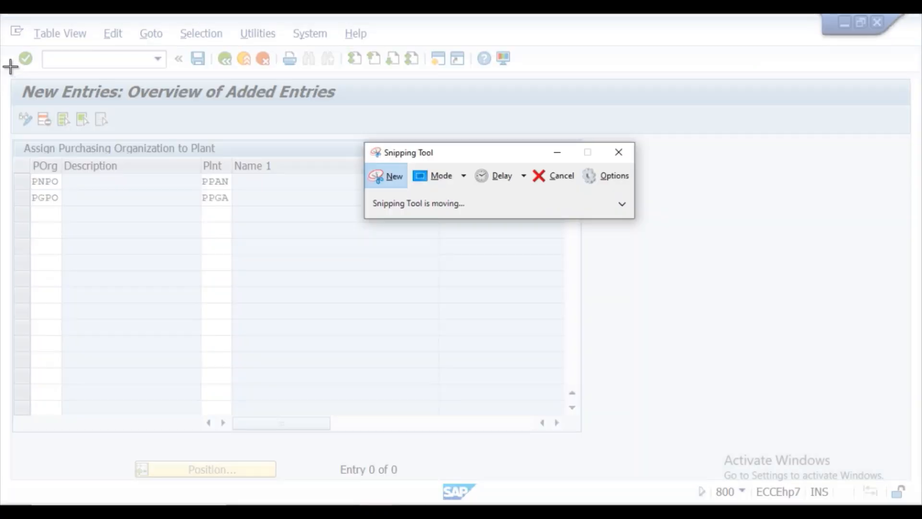
{"action": "mouse_move", "coordinate": [12, 73]}
{"action": "left_mouse_down"}
{"action": "mouse_move", "coordinate": [290, 216]}
{"action": "mouse_move", "coordinate": [619, 280]}
{"action": "left_mouse_up"}
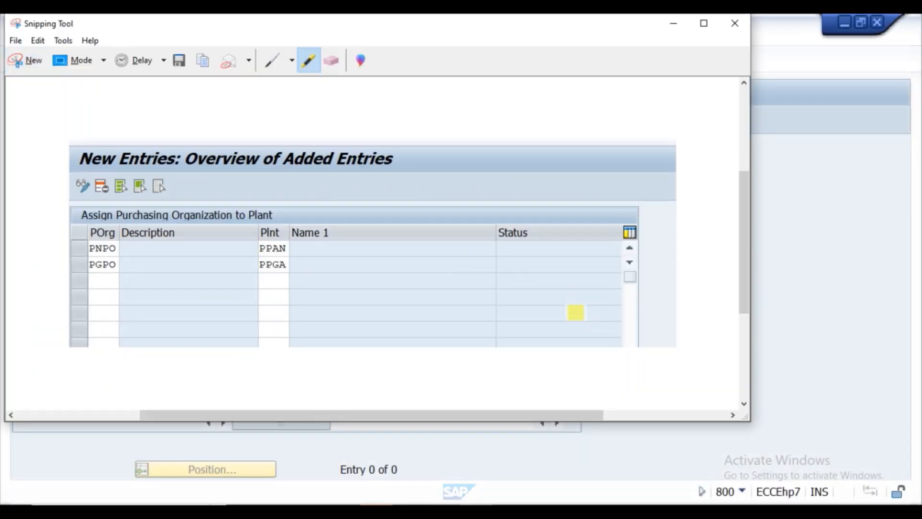
Highlight PNPO, PPAN, PGPO and PPGA in yellow on the snip and copy it.
{"action": "left_click", "coordinate": [307, 62]}
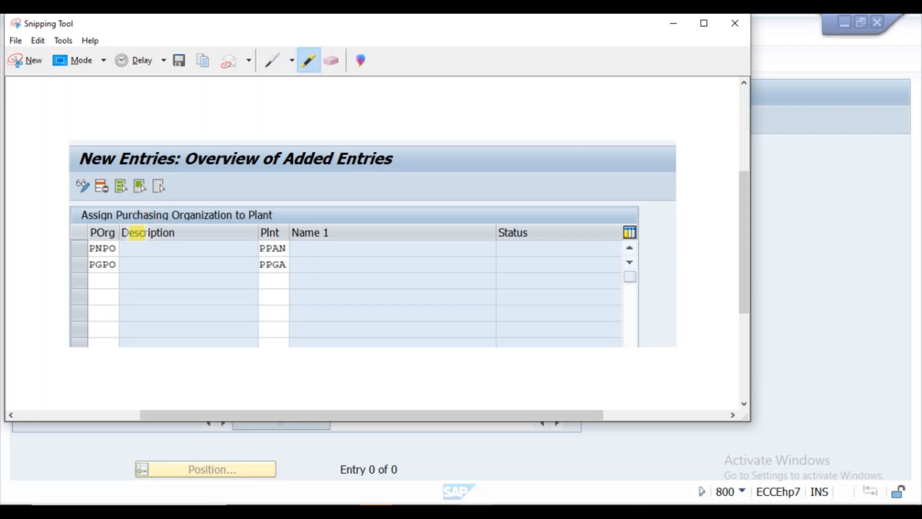
{"action": "left_click_drag", "start_coordinate": [82, 248], "coordinate": [115, 248]}
{"action": "left_click_drag", "start_coordinate": [254, 249], "coordinate": [307, 249]}
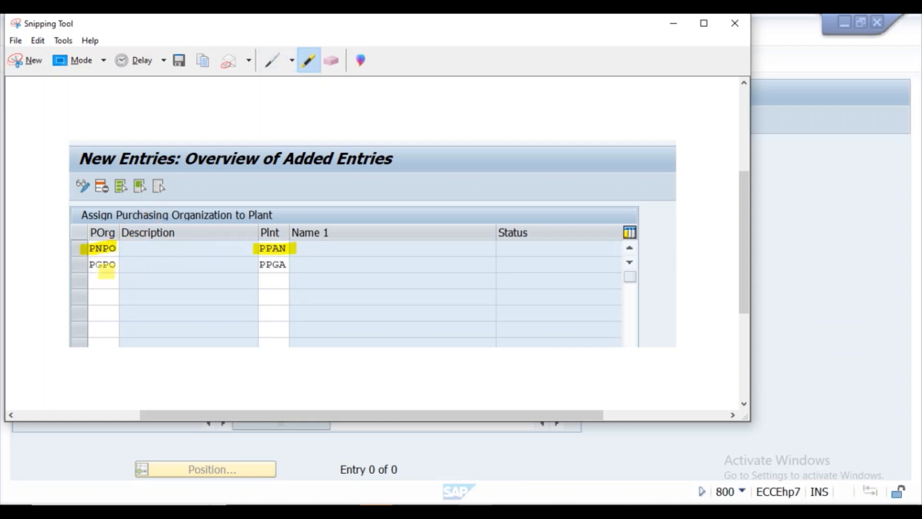
{"action": "left_click_drag", "start_coordinate": [102, 266], "coordinate": [131, 267]}
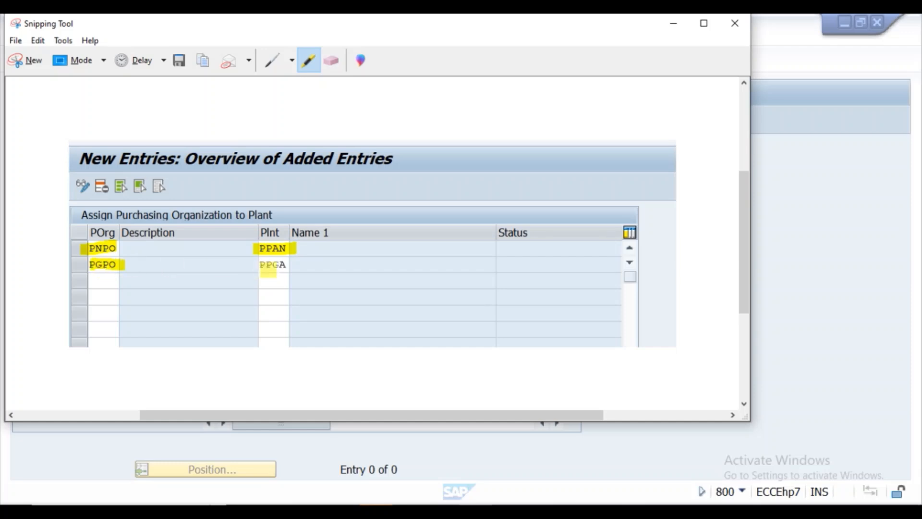
{"action": "left_click_drag", "start_coordinate": [259, 267], "coordinate": [288, 266]}
{"action": "left_click", "coordinate": [203, 60]}
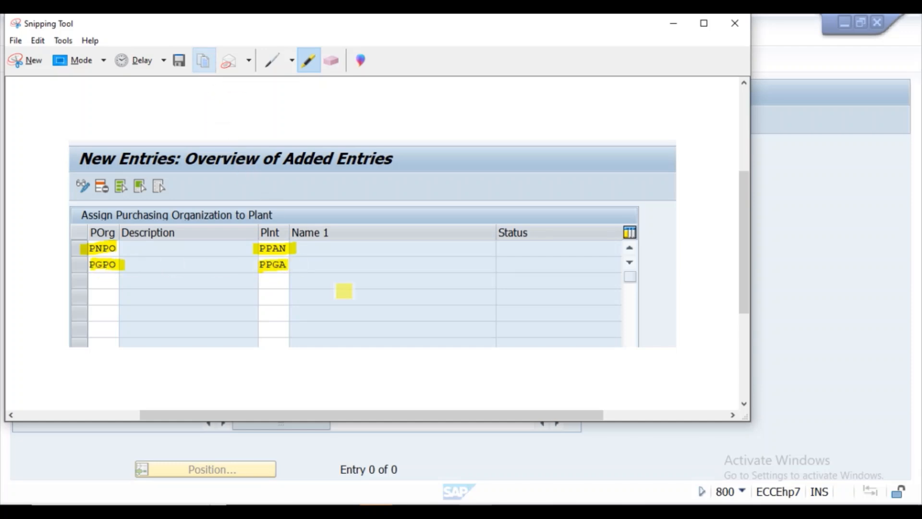
Paste the highlighted snip into the Word document SAP MM Lecture-07 new (1), above "Enter Pur Org and Plants".
{"action": "mouse_move", "coordinate": [373, 512]}
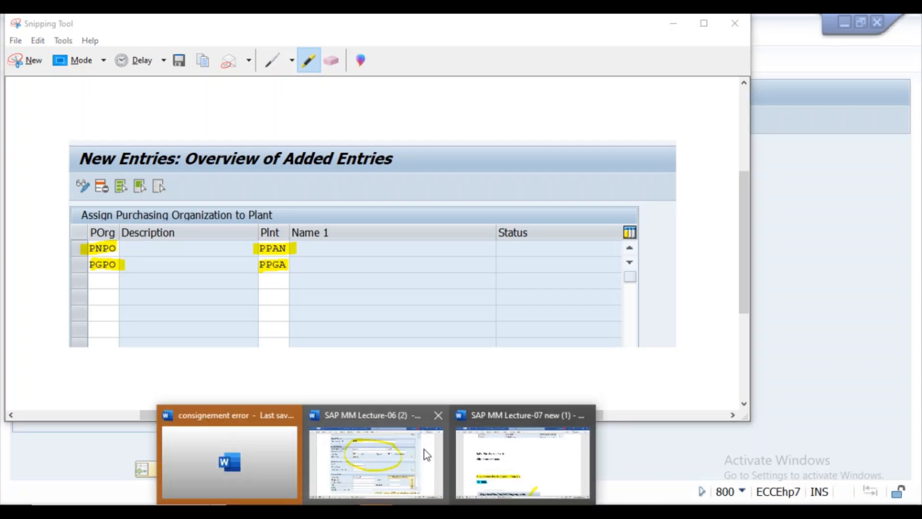
{"action": "left_click", "coordinate": [497, 463]}
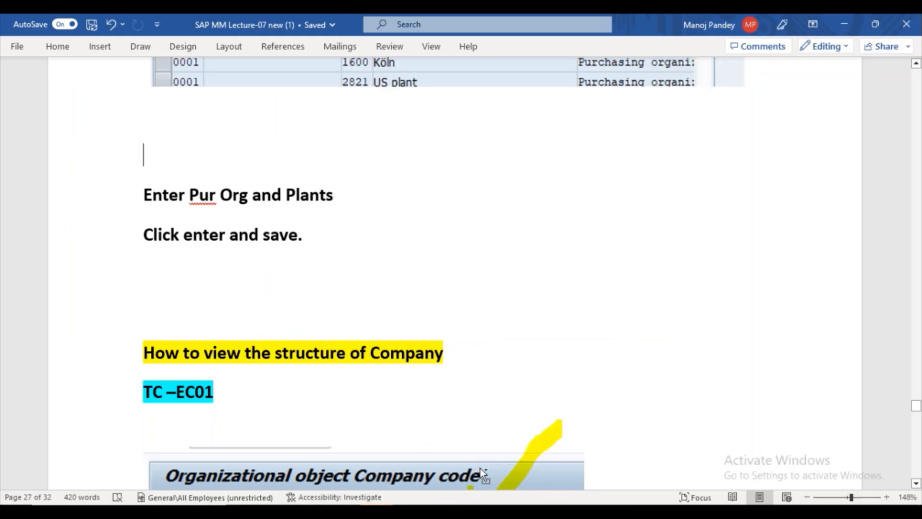
{"action": "key", "text": "ctrl+v"}
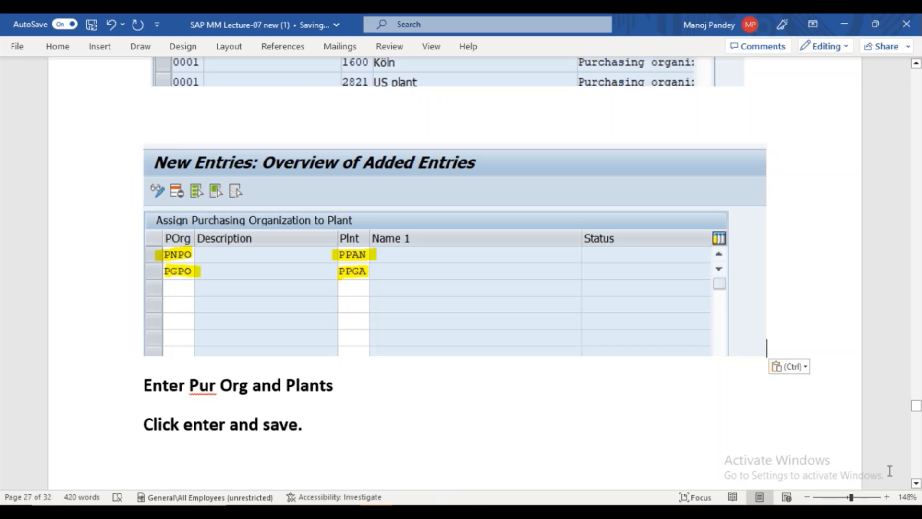
{"action": "left_click", "coordinate": [915, 483]}
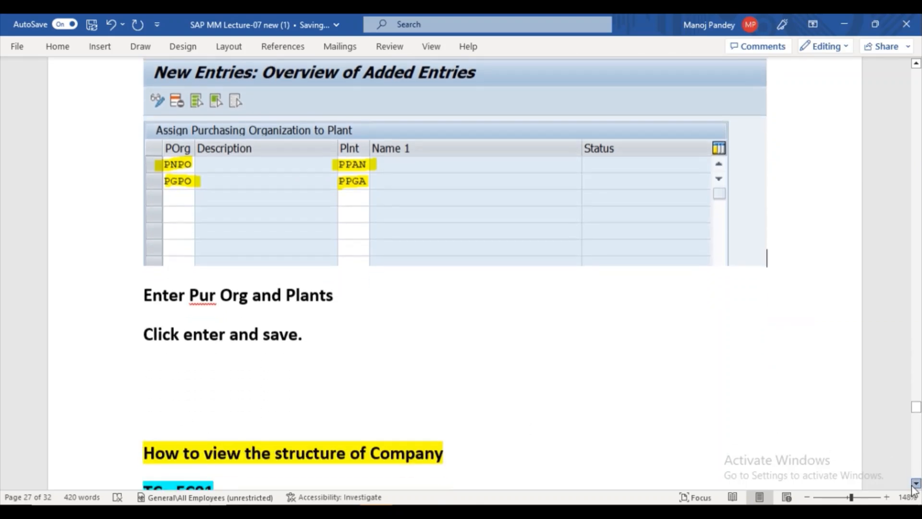
{"action": "left_click", "coordinate": [915, 485]}
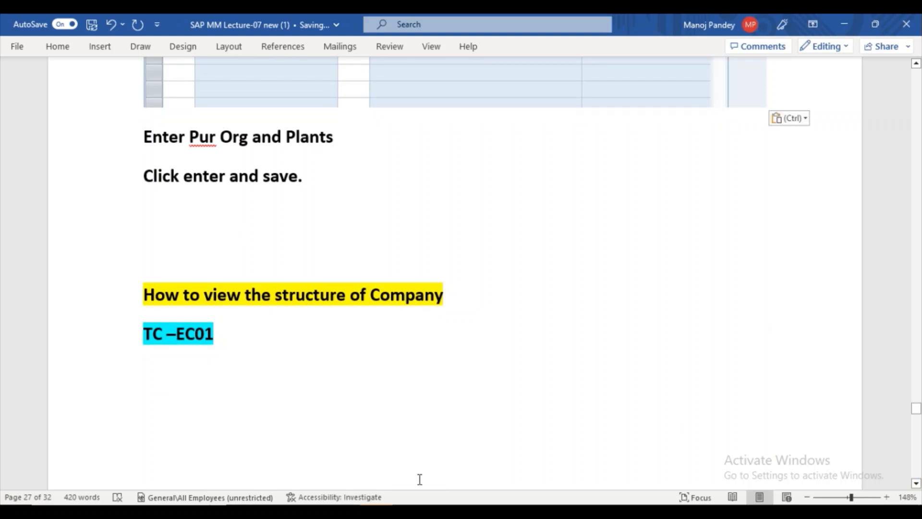
Return to the SAP New Entries table, validate the assignments, correct PNPO's plant to PPNA and validate again.
{"action": "left_click", "coordinate": [450, 475]}
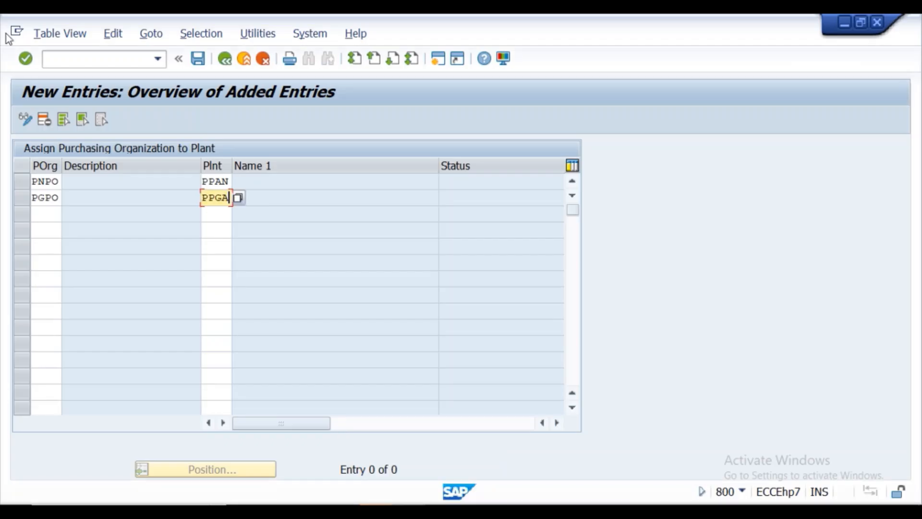
{"action": "left_click", "coordinate": [25, 65]}
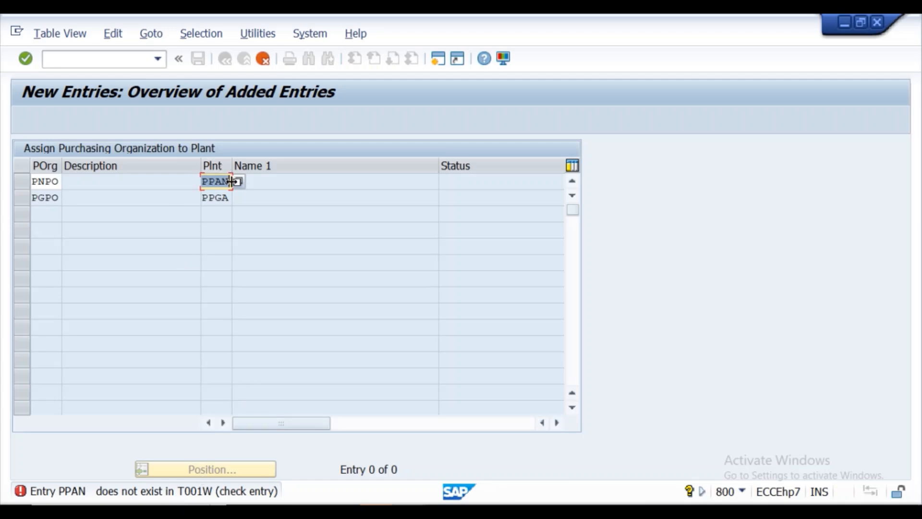
{"action": "left_click_drag", "start_coordinate": [229, 182], "coordinate": [225, 181]}
{"action": "key", "text": "BackSpace"}
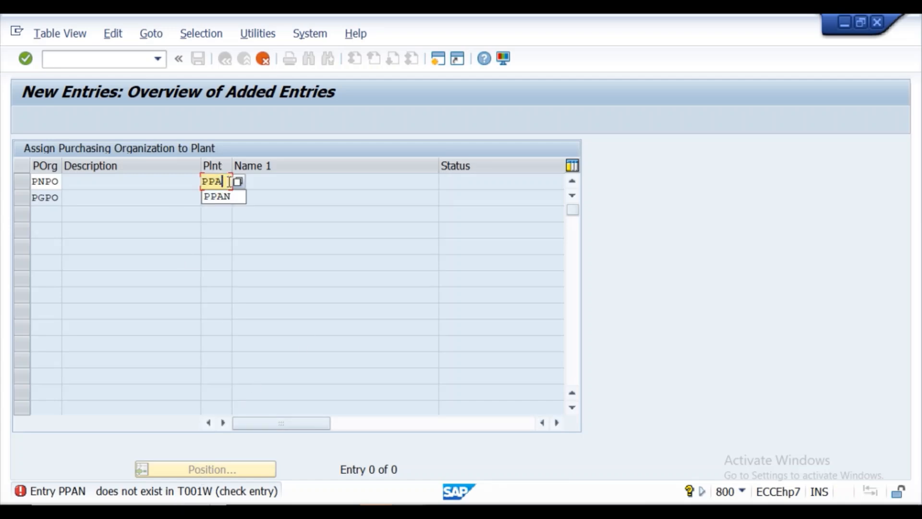
{"action": "key", "text": "BackSpace"}
{"action": "type", "text": "NA"}
{"action": "left_click", "coordinate": [23, 60]}
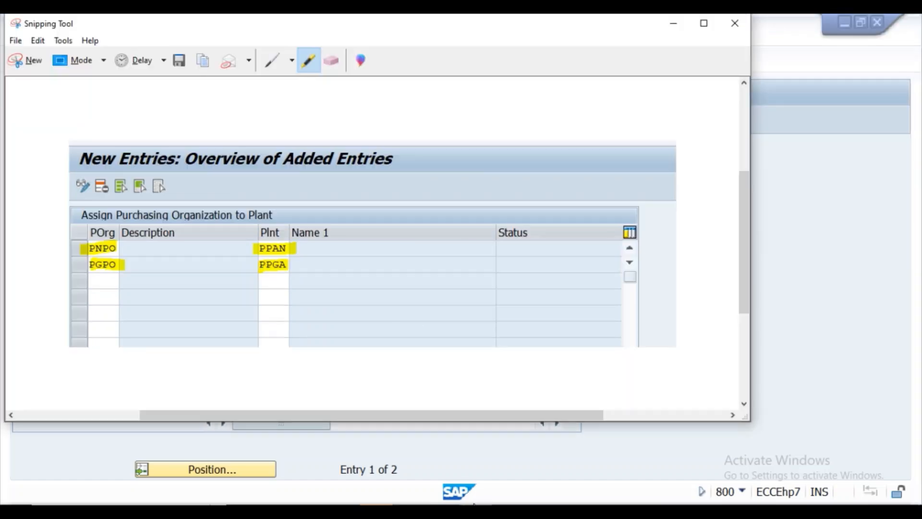
Snip the New Entries toolbar and table, then highlight both assignment rows and tick the Enter and Save icons in yellow.
{"action": "left_click", "coordinate": [15, 61]}
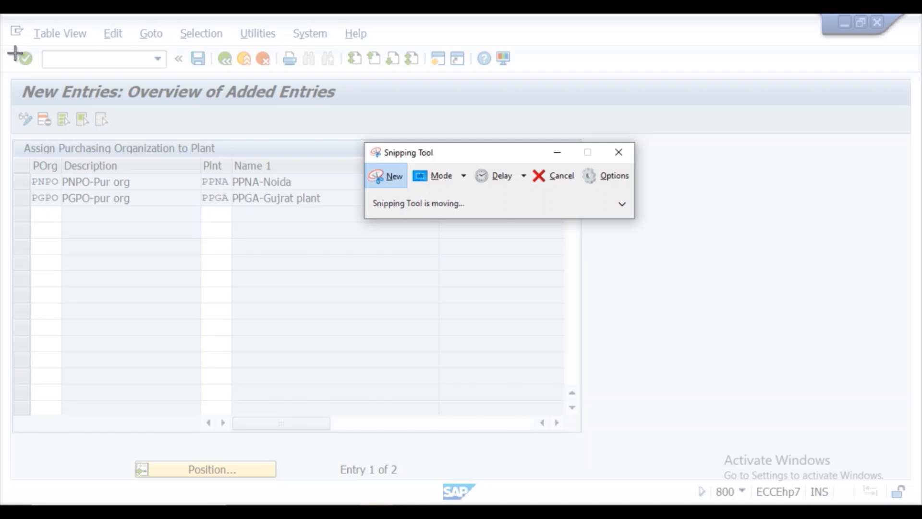
{"action": "left_click_drag", "start_coordinate": [13, 41], "coordinate": [606, 270]}
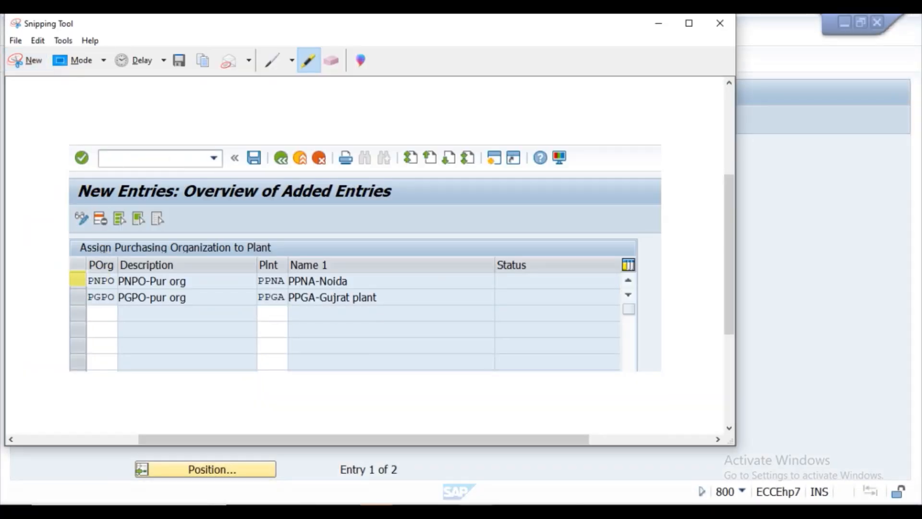
{"action": "left_click_drag", "start_coordinate": [72, 278], "coordinate": [381, 278]}
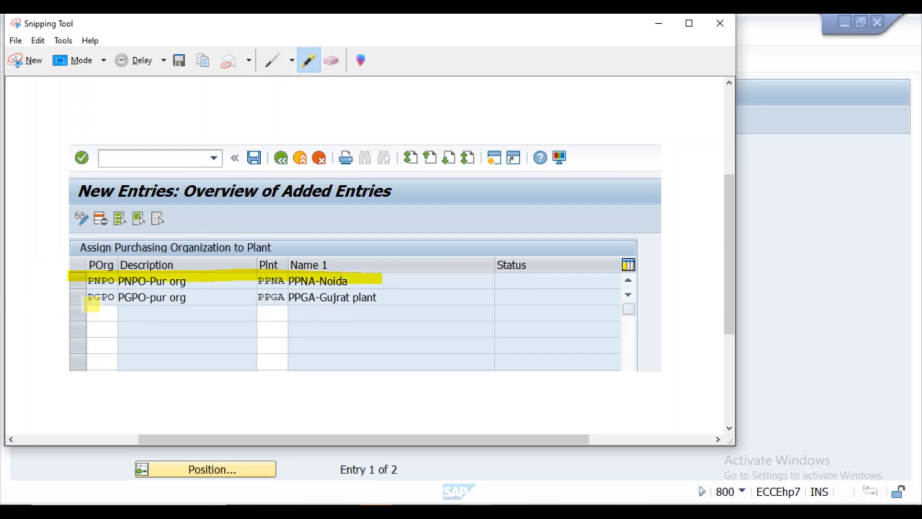
{"action": "left_click_drag", "start_coordinate": [68, 299], "coordinate": [453, 302]}
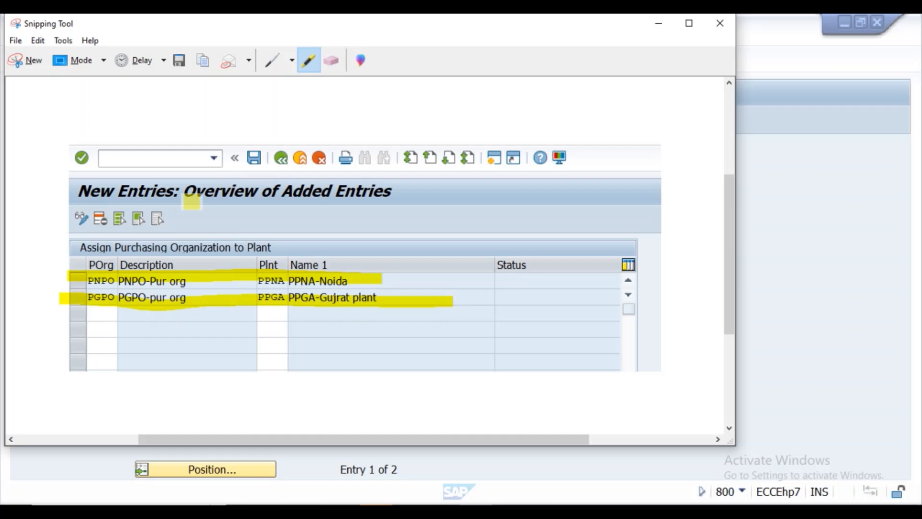
{"action": "mouse_move", "coordinate": [73, 152]}
{"action": "left_mouse_down"}
{"action": "mouse_move", "coordinate": [85, 169]}
{"action": "mouse_move", "coordinate": [120, 132]}
{"action": "left_mouse_up"}
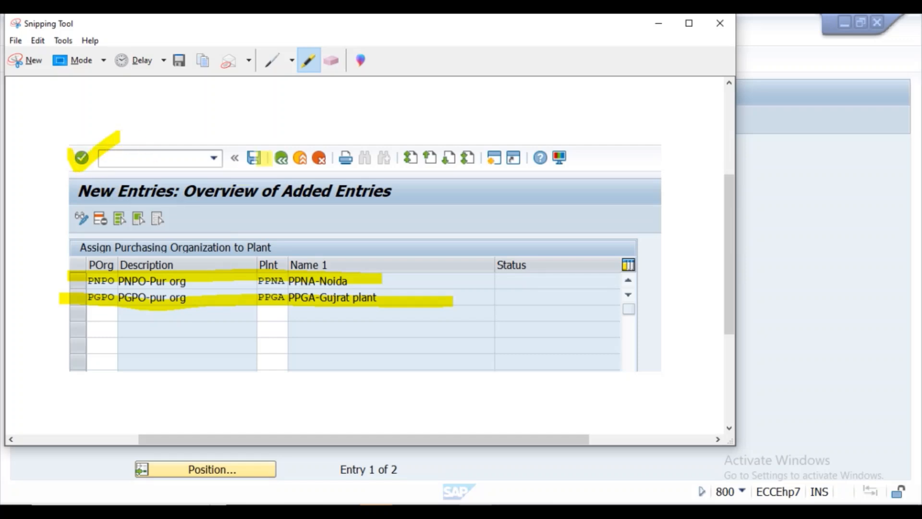
{"action": "mouse_move", "coordinate": [240, 137]}
{"action": "left_mouse_down"}
{"action": "mouse_move", "coordinate": [266, 155]}
{"action": "mouse_move", "coordinate": [295, 113]}
{"action": "left_mouse_up"}
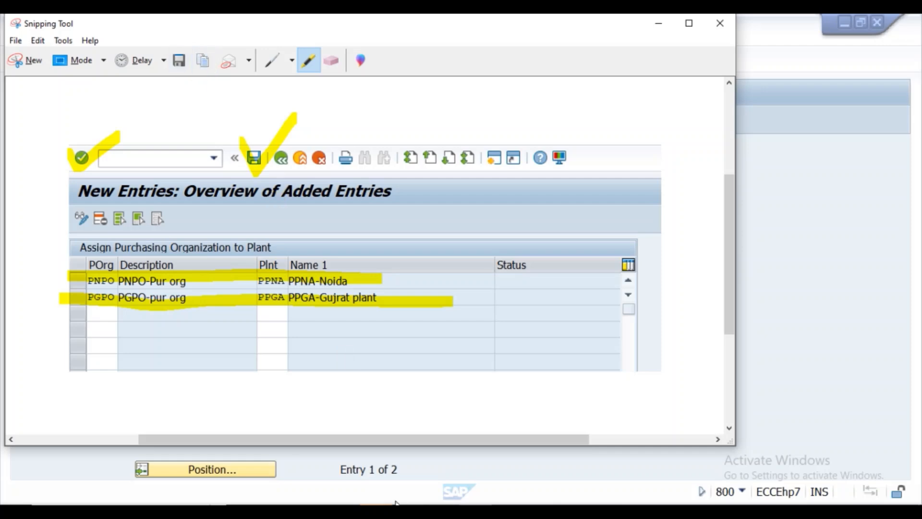
Switch to the Word document SAP MM Lecture-07 new (1) and paste the snip between "Enter Pur Org and Plants" and "Click enter and save.".
{"action": "mouse_move", "coordinate": [396, 502]}
{"action": "left_click", "coordinate": [502, 462]}
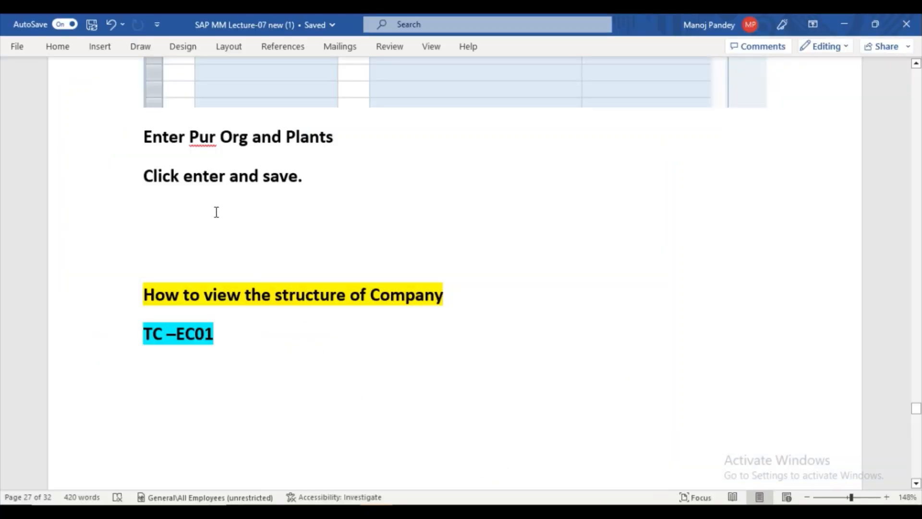
{"action": "left_click", "coordinate": [345, 131]}
{"action": "key", "text": "Return"}
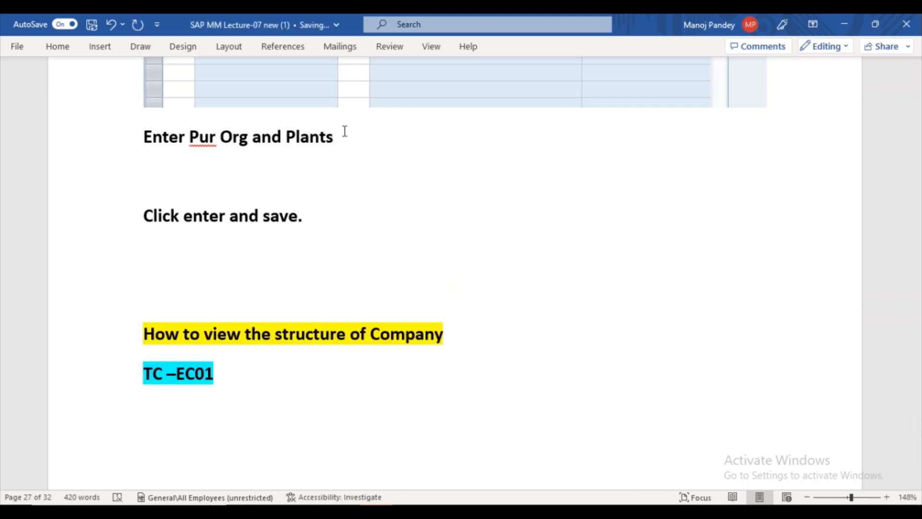
{"action": "key", "text": "ctrl+v"}
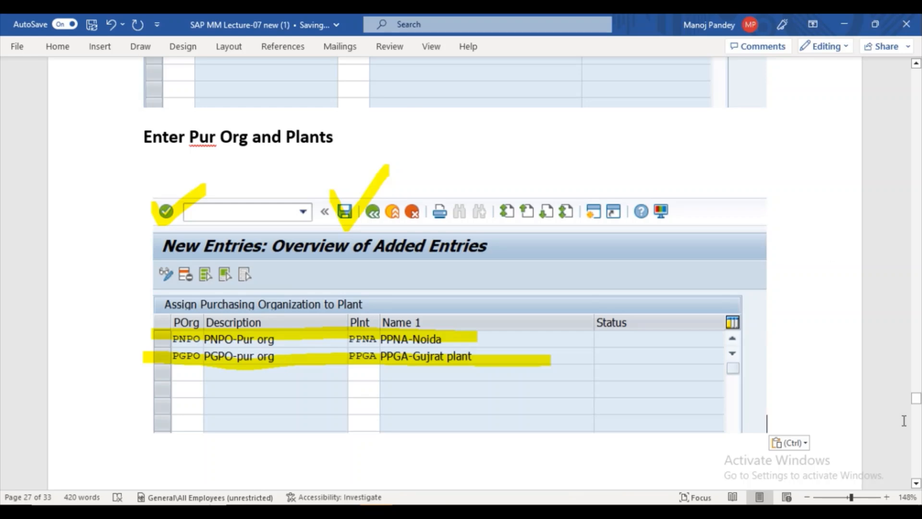
Return to SAP and save the PNPO–PPNA and PGPO–PPGA plant assignments, accepting the Customizing request.
{"action": "scroll", "coordinate": [919, 479], "scroll_direction": "down", "scroll_amount": 10}
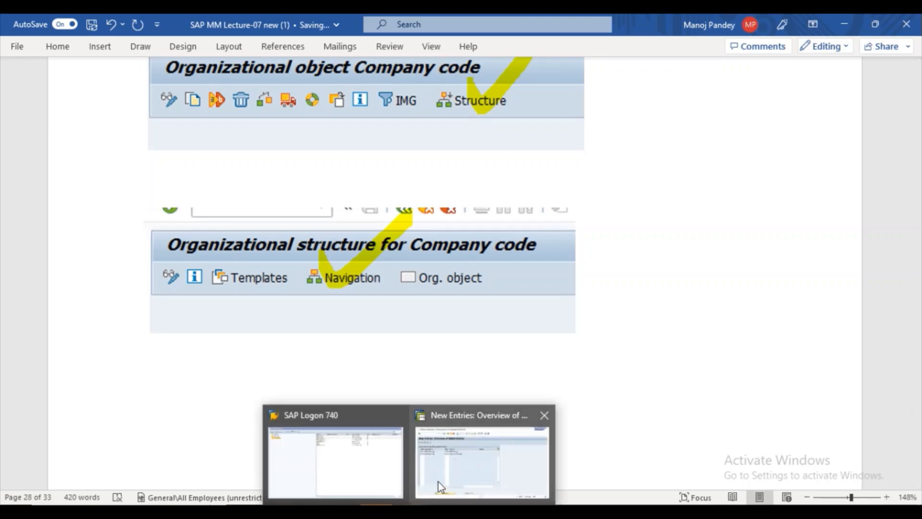
{"action": "left_click", "coordinate": [439, 482]}
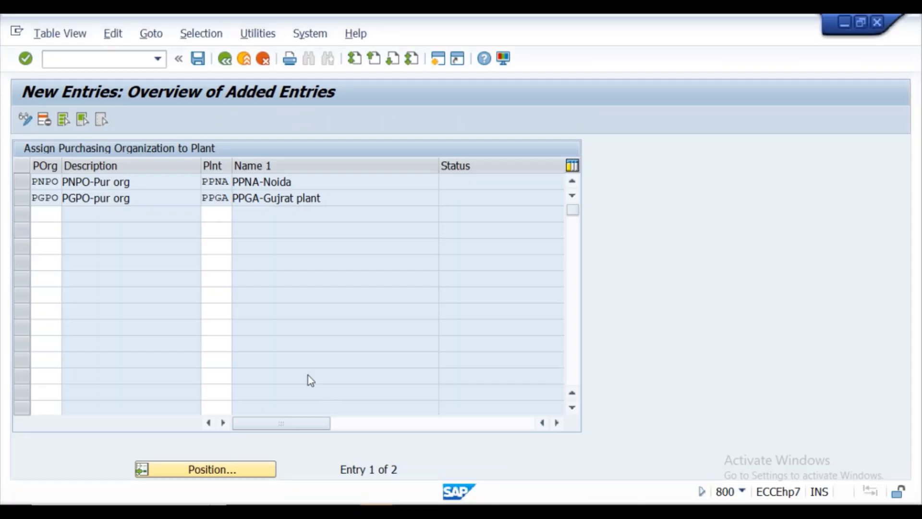
{"action": "left_click", "coordinate": [201, 59]}
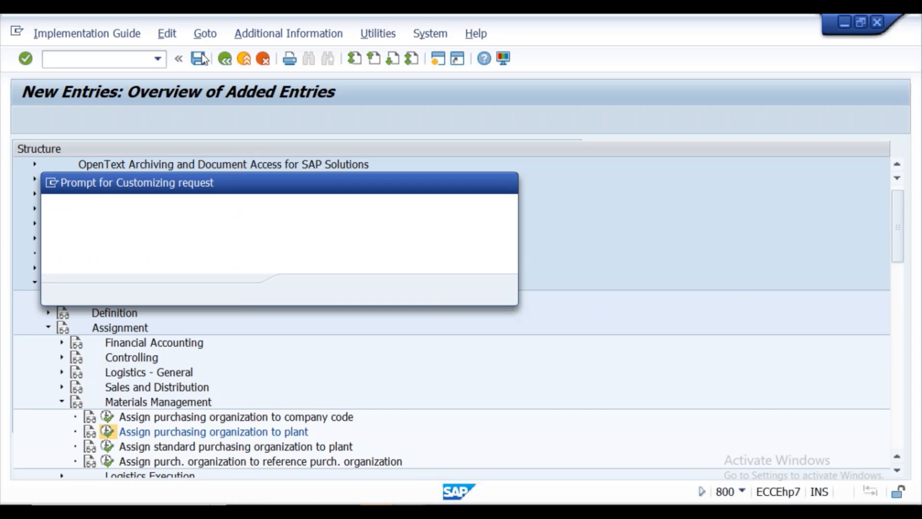
{"action": "left_click", "coordinate": [299, 285]}
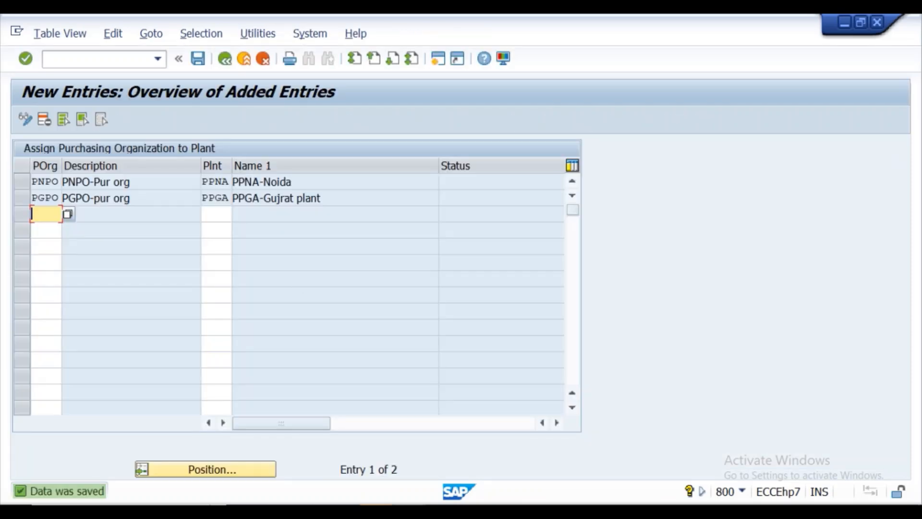
Leave the New Entries table for SAP Easy Access with the command /N.
{"action": "left_click", "coordinate": [76, 65]}
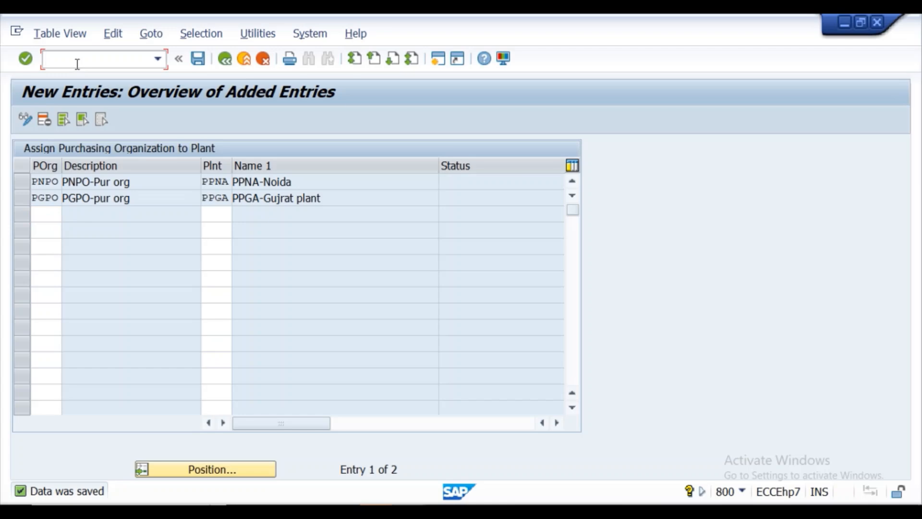
{"action": "type", "text": "/N"}
{"action": "key", "text": "Return"}
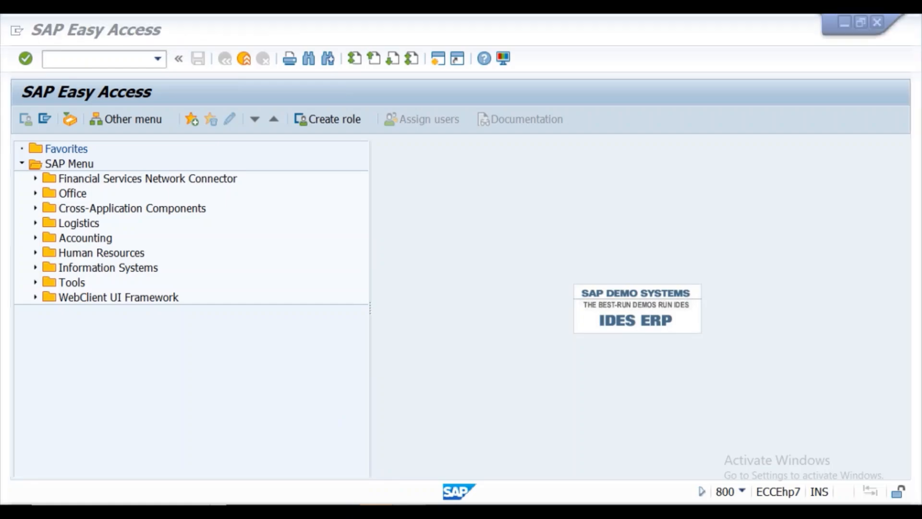
Switch to the Word notes, review the company structure (EC01) section and delete the RRRR Find dialog screenshot under "Use Ctl+F – enter C Code".
{"action": "left_click", "coordinate": [485, 472]}
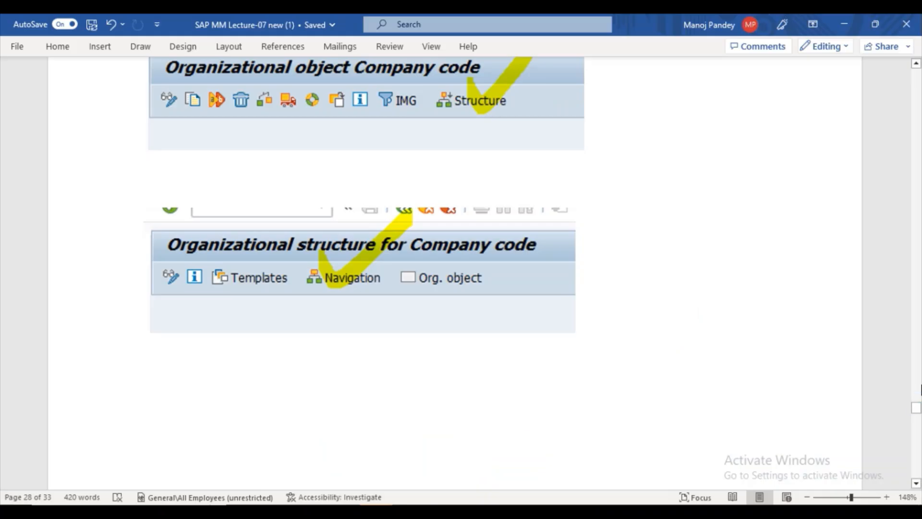
{"action": "left_click_drag", "start_coordinate": [916, 411], "coordinate": [916, 414]}
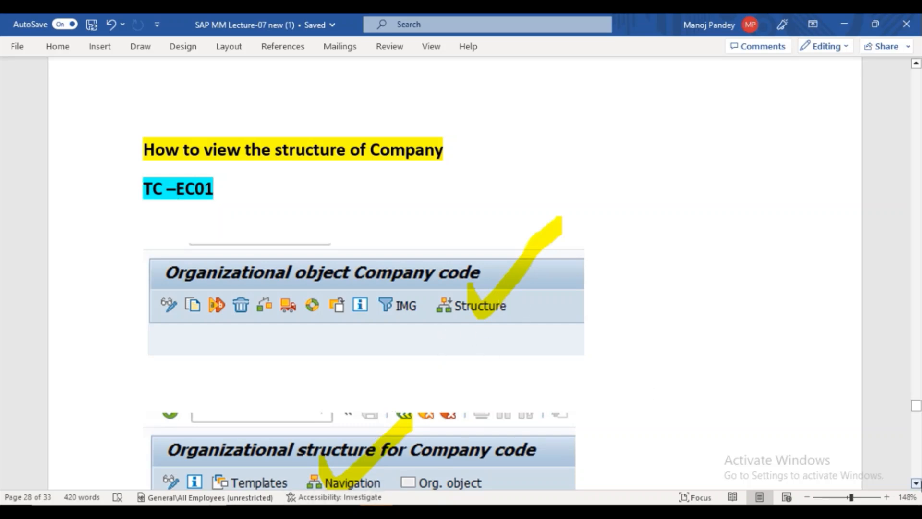
{"action": "left_click_drag", "start_coordinate": [917, 484], "coordinate": [917, 484]}
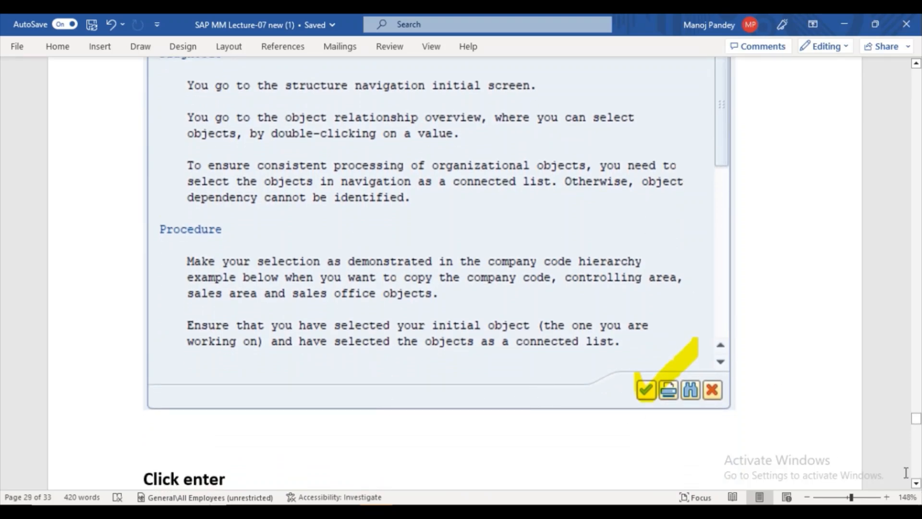
{"action": "left_click_drag", "start_coordinate": [915, 484], "coordinate": [916, 485]}
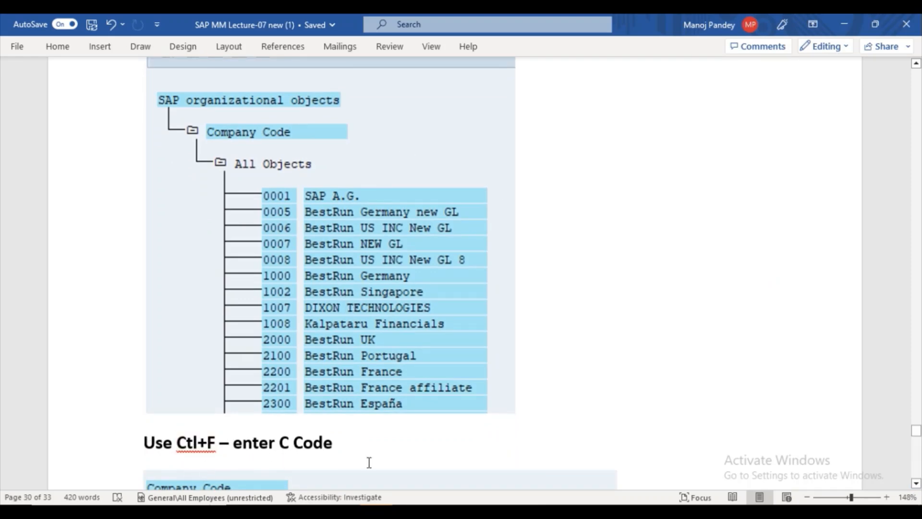
{"action": "left_click", "coordinate": [916, 483]}
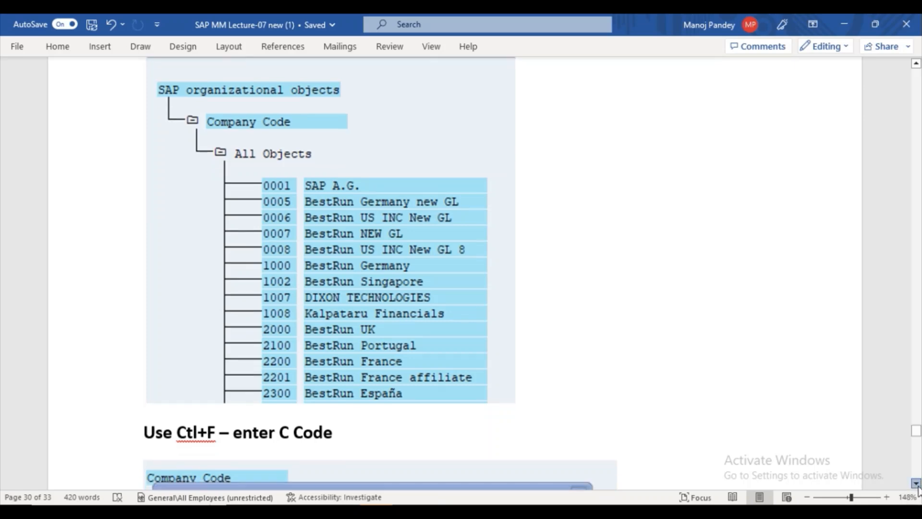
{"action": "left_click_drag", "start_coordinate": [916, 484], "coordinate": [916, 484]}
{"action": "left_click", "coordinate": [460, 270]}
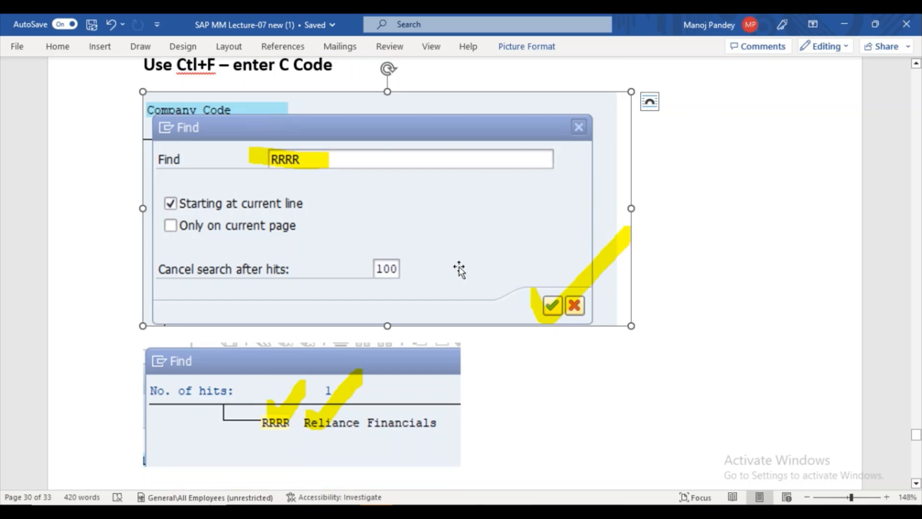
{"action": "key", "text": "Delete"}
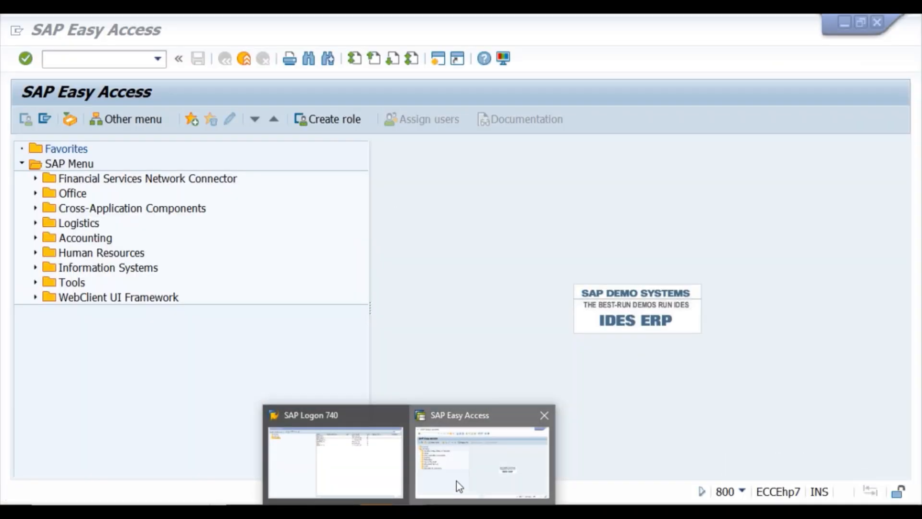
Return to SAP, run transaction EC01 and open the company code structure navigation, accepting the Navigation help.
{"action": "left_click", "coordinate": [456, 480]}
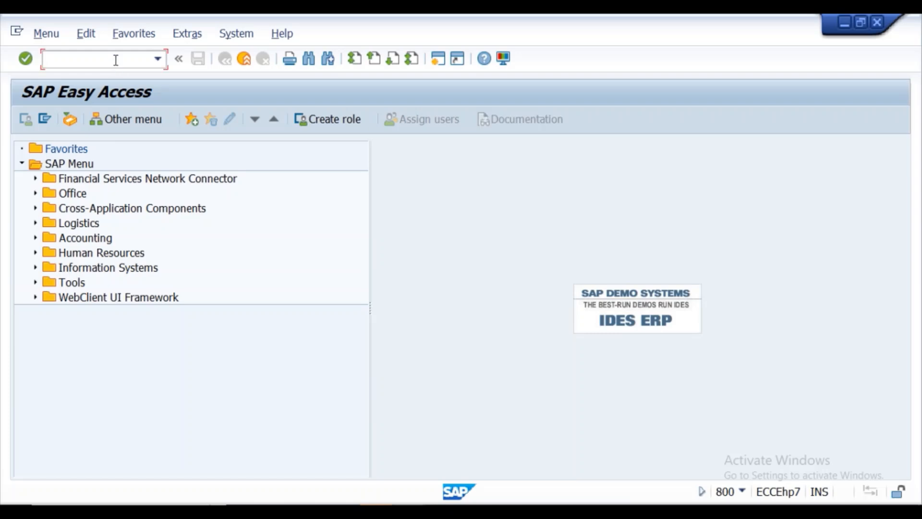
{"action": "type", "text": "EC01"}
{"action": "key", "text": "Return"}
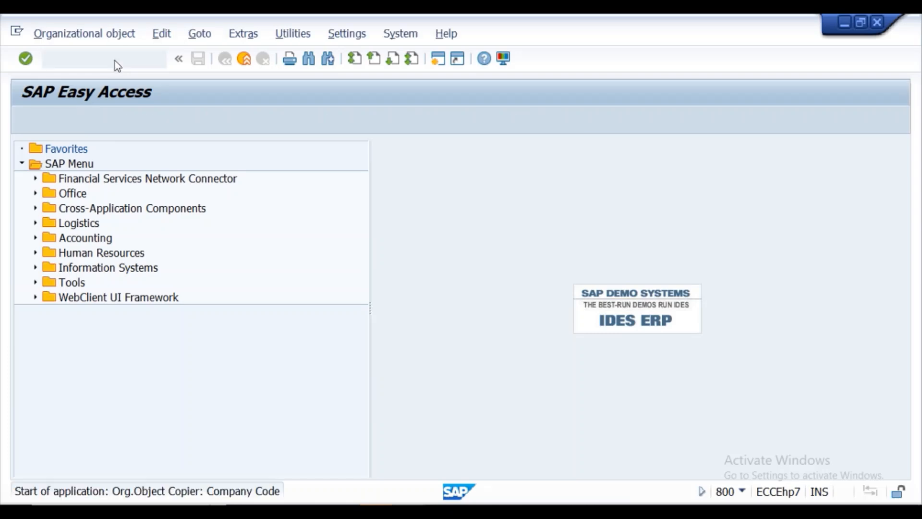
{"action": "left_click", "coordinate": [245, 119]}
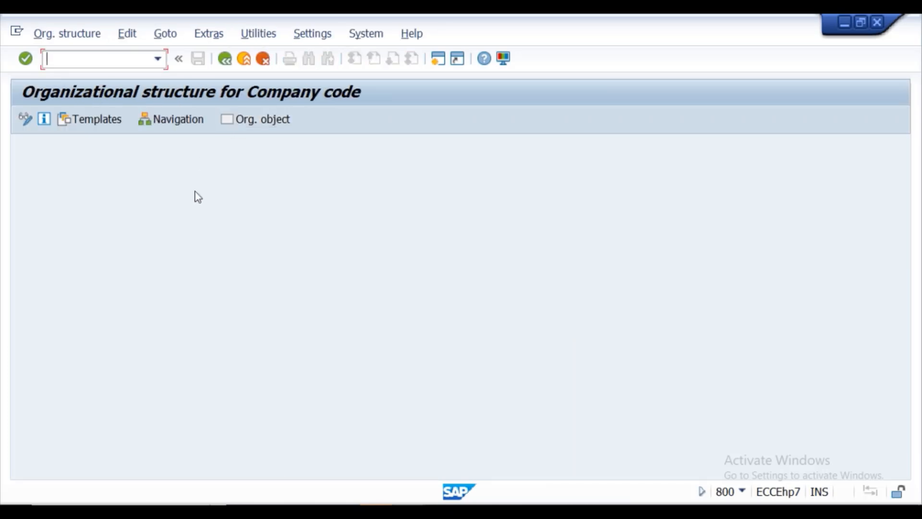
{"action": "left_click", "coordinate": [169, 120]}
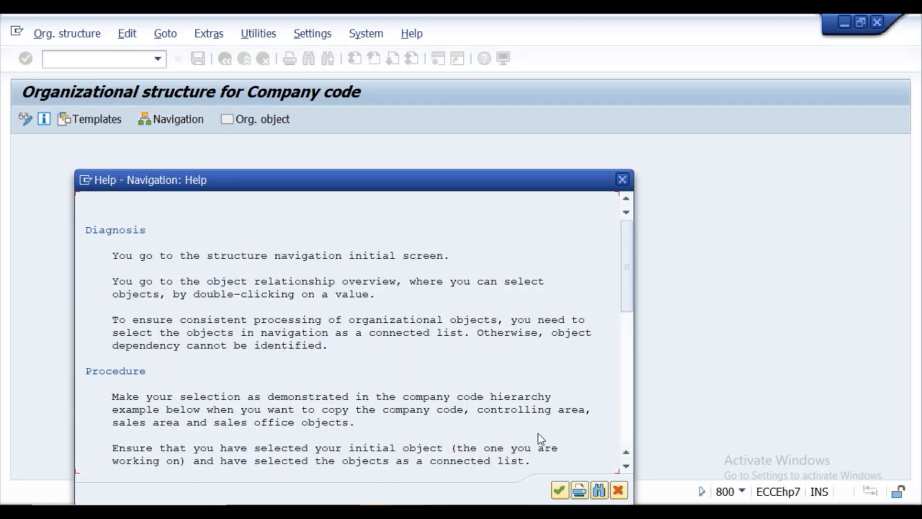
{"action": "left_click", "coordinate": [559, 490]}
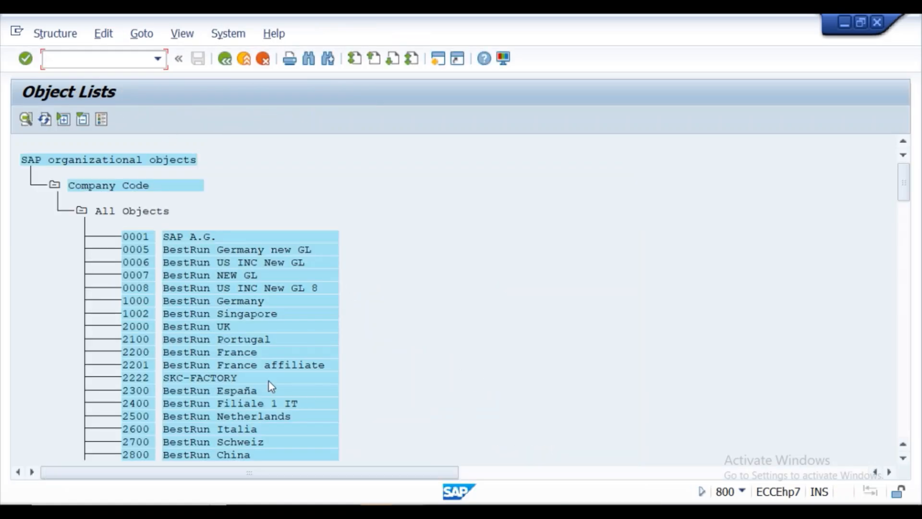
Search the company code list for PPAP and snip the hit result, marking the PPAP Financial line with highlighter ticks.
{"action": "key", "text": "ctrl+f"}
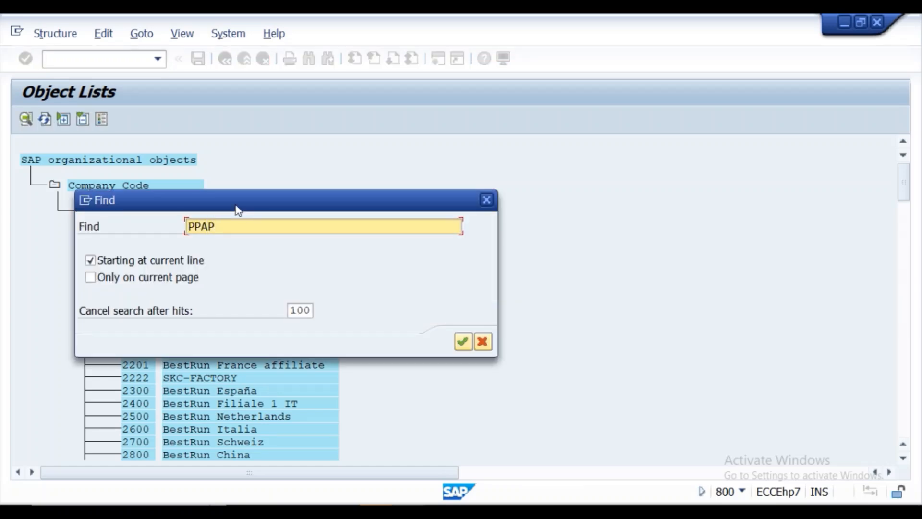
{"action": "key", "text": "Return"}
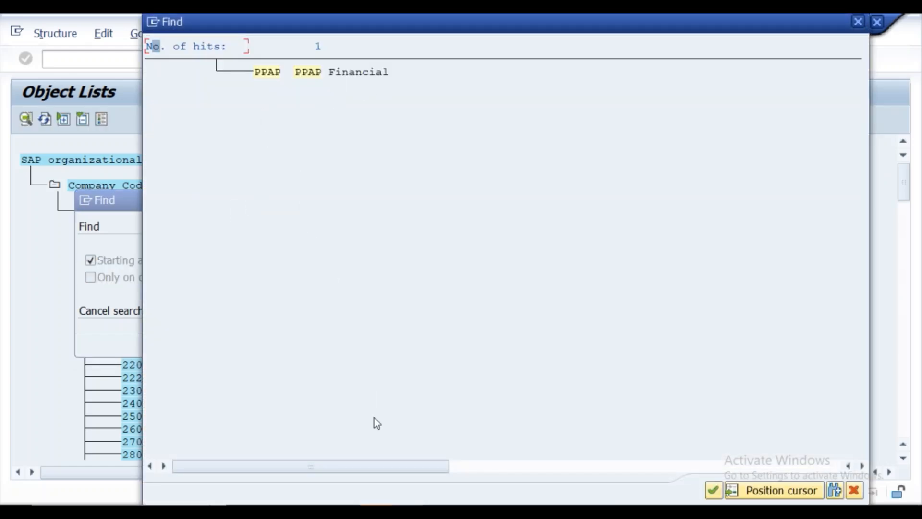
{"action": "left_click", "coordinate": [469, 510]}
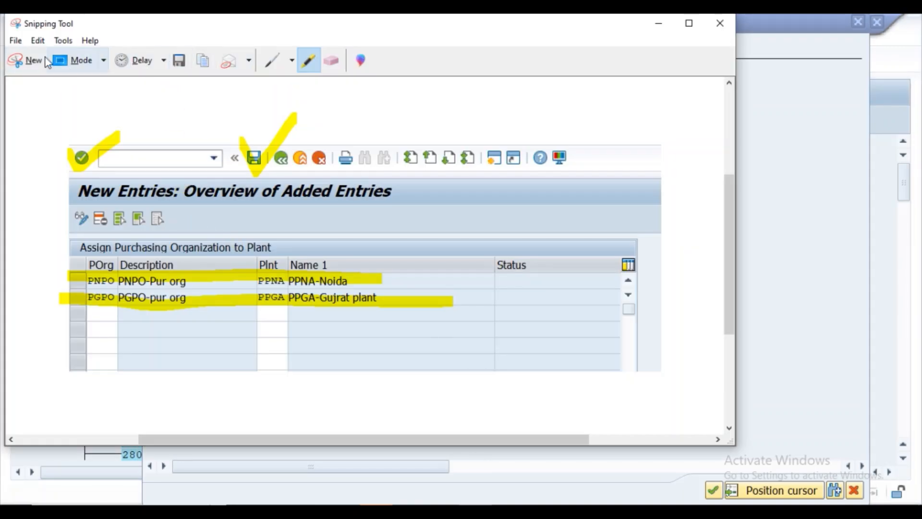
{"action": "left_click", "coordinate": [46, 61]}
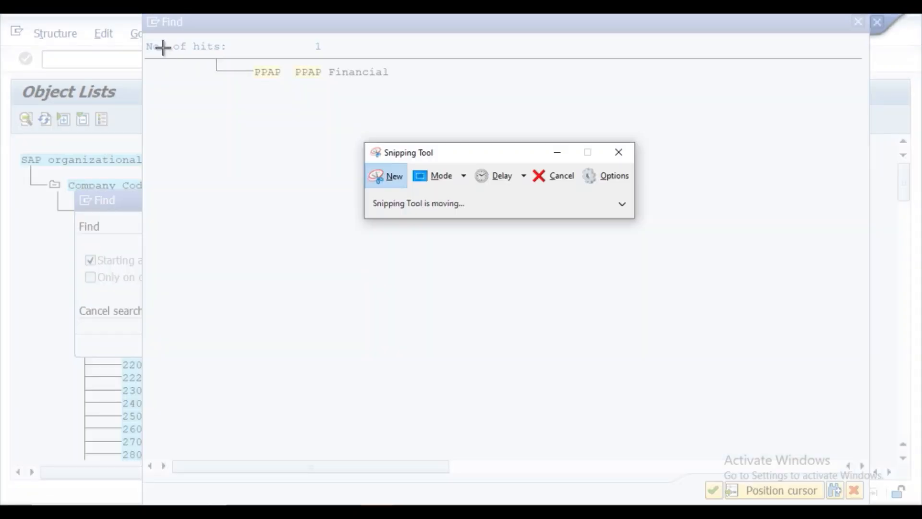
{"action": "left_click_drag", "start_coordinate": [142, 38], "coordinate": [438, 86]}
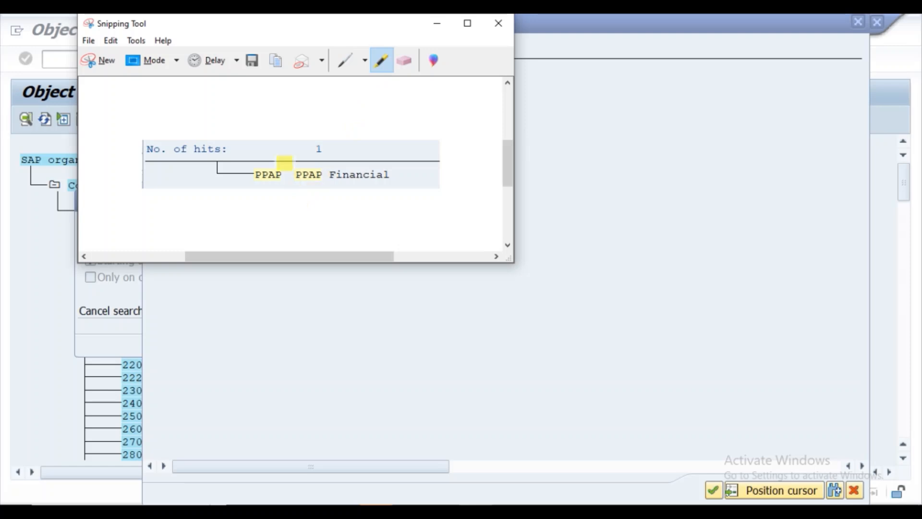
{"action": "left_click_drag", "start_coordinate": [264, 160], "coordinate": [331, 141]}
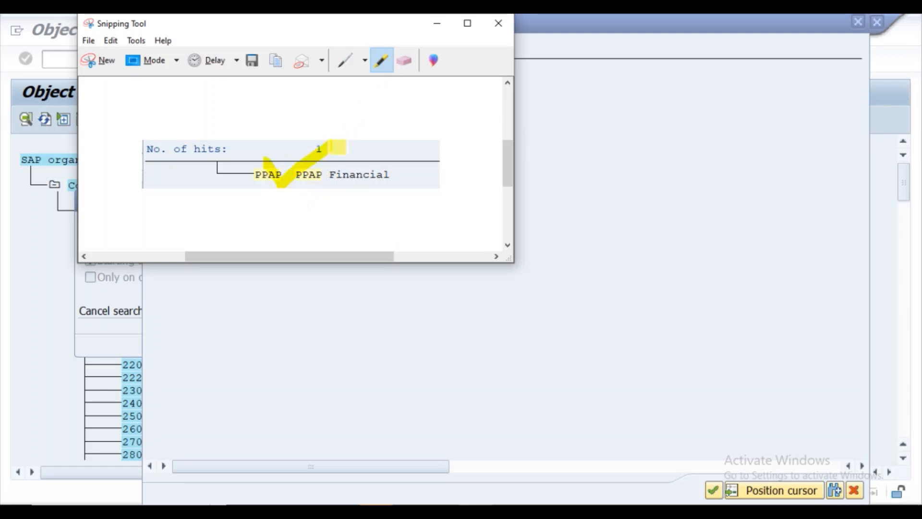
{"action": "mouse_move", "coordinate": [250, 168]}
{"action": "left_mouse_down"}
{"action": "mouse_move", "coordinate": [269, 211]}
{"action": "mouse_move", "coordinate": [292, 220]}
{"action": "mouse_move", "coordinate": [355, 194]}
{"action": "mouse_move", "coordinate": [385, 169]}
{"action": "left_mouse_up"}
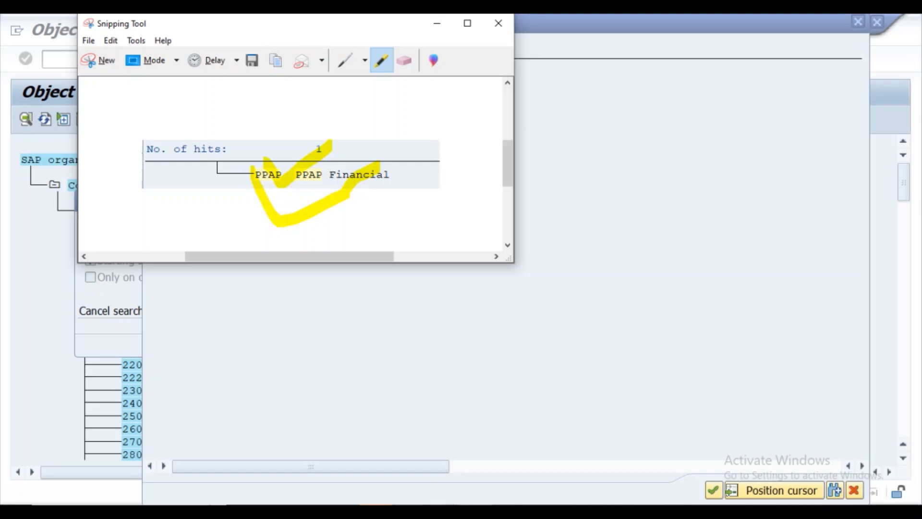
In the Word notes, paste the PPAP hit snip under "Use Ctl+F – enter C Code" and remove the RRRR hit screenshot below it.
{"action": "left_click", "coordinate": [494, 459]}
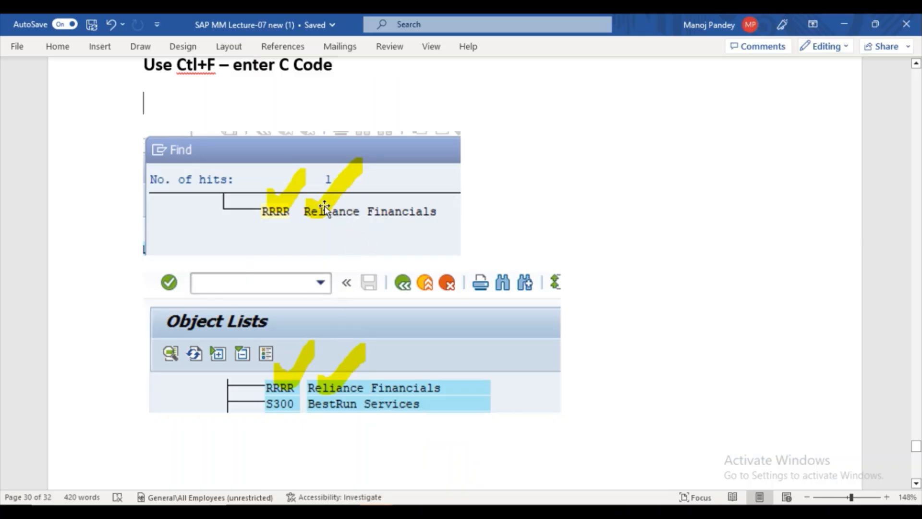
{"action": "key", "text": "ctrl+v"}
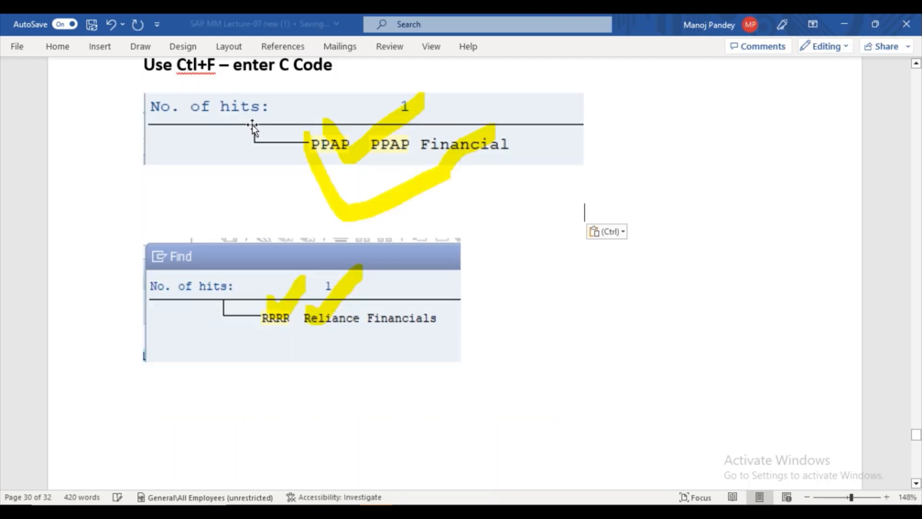
{"action": "left_click", "coordinate": [354, 326]}
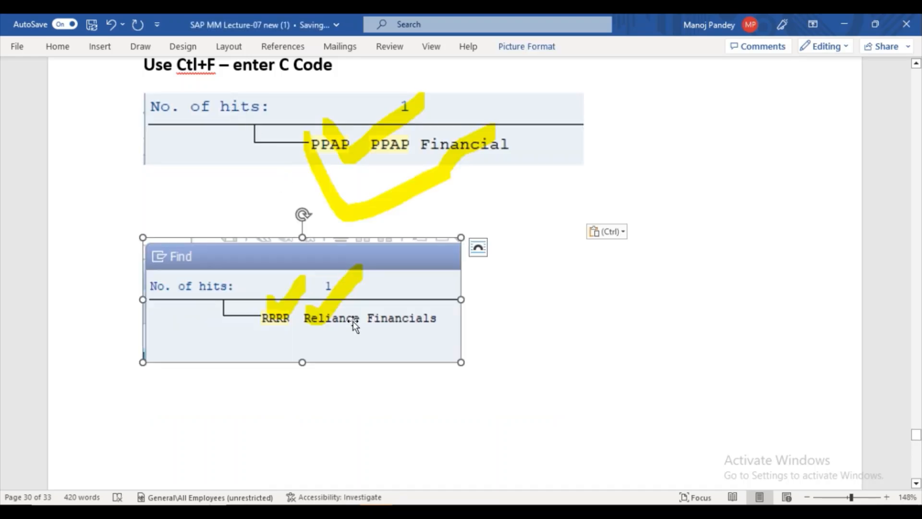
{"action": "key", "text": "ctrl+v"}
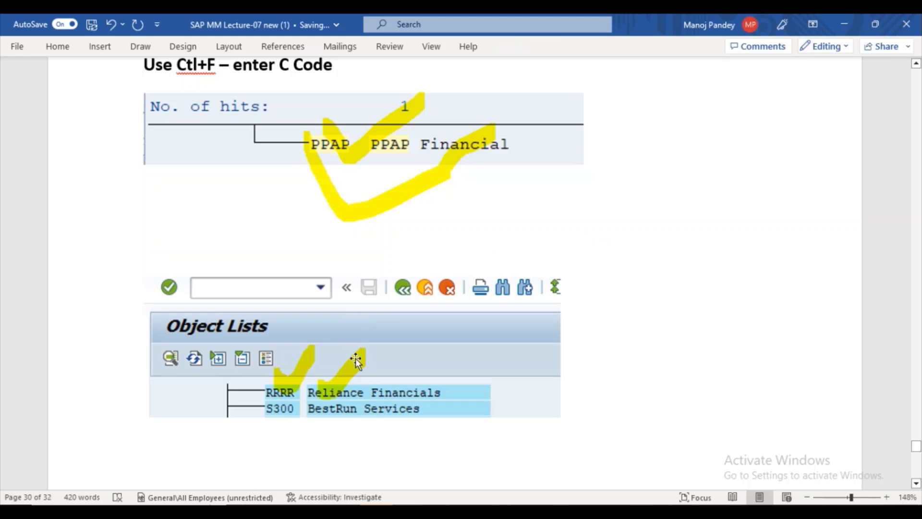
Return to SAP and jump from the search hit to the PPAP entry in the Object Lists.
{"action": "left_click", "coordinate": [353, 389]}
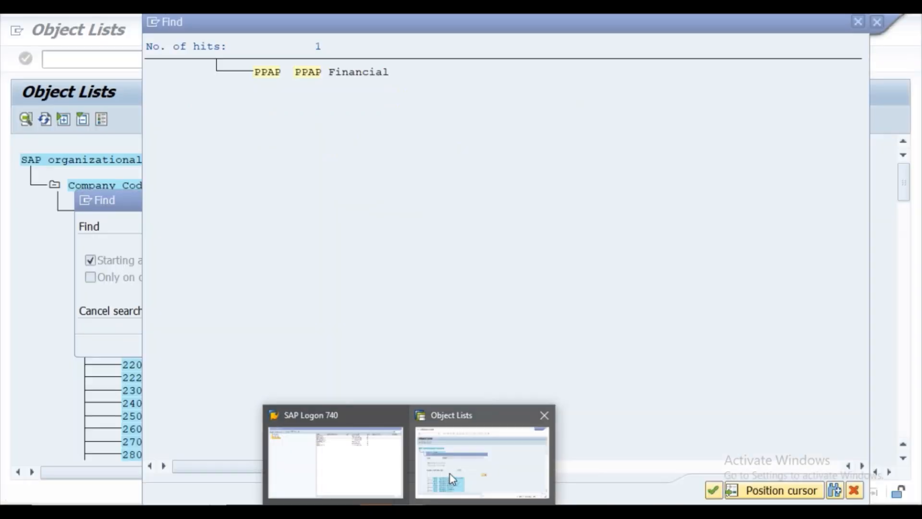
{"action": "left_click", "coordinate": [480, 454]}
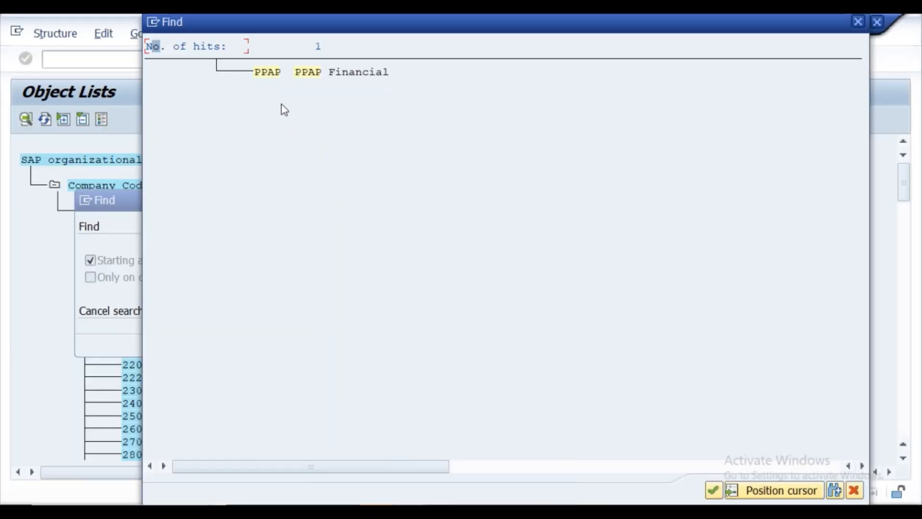
{"action": "left_click", "coordinate": [277, 77]}
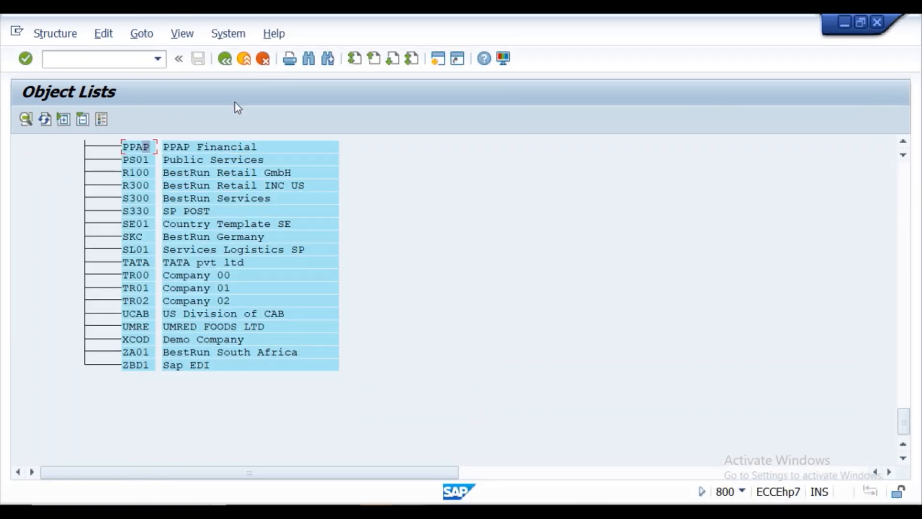
Snip the company code list from PPAP down to ZBD1 and highlight the PPAP Financial row.
{"action": "left_click", "coordinate": [482, 511]}
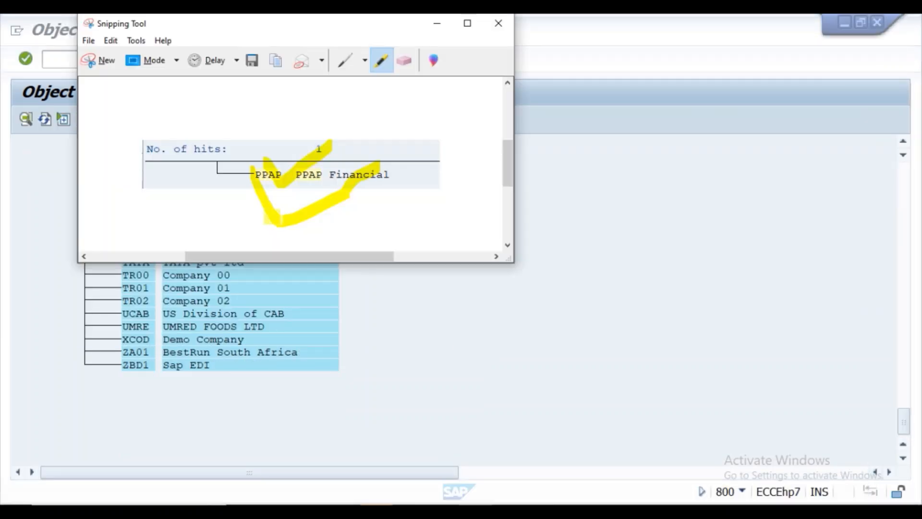
{"action": "left_click", "coordinate": [104, 61]}
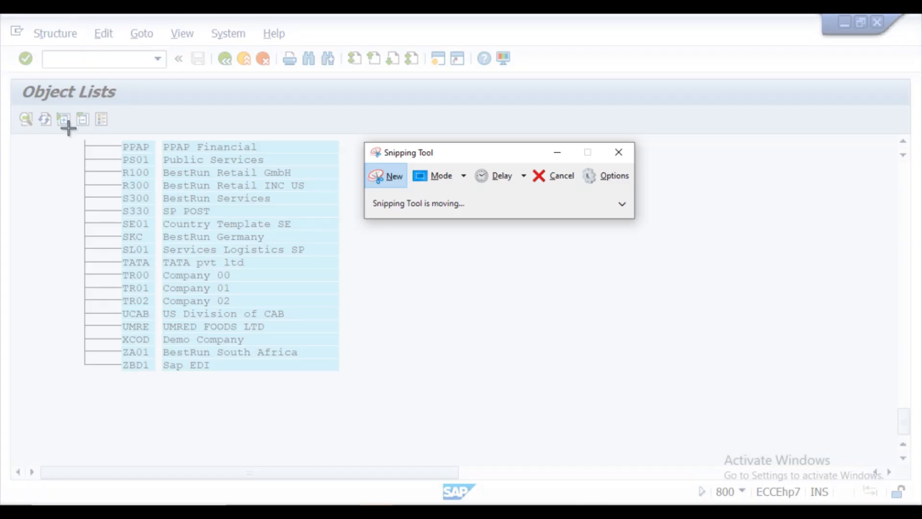
{"action": "left_click_drag", "start_coordinate": [68, 128], "coordinate": [406, 407]}
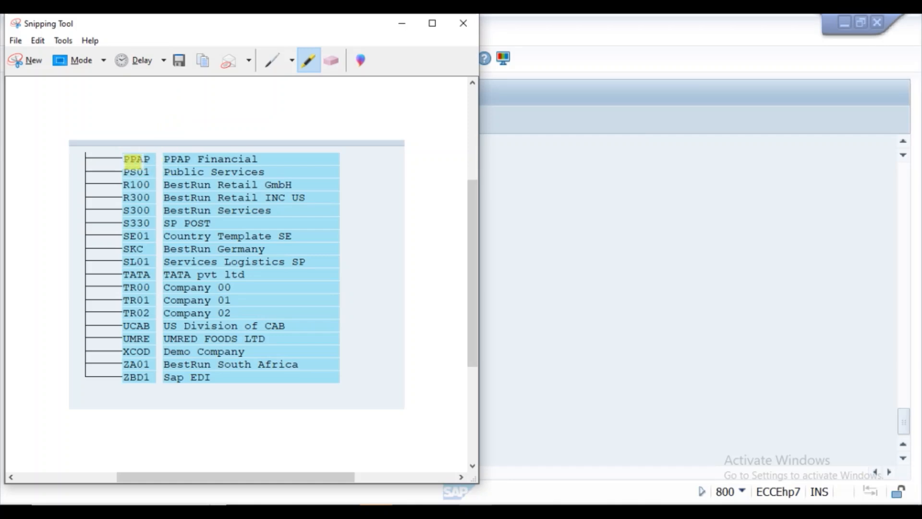
{"action": "mouse_move", "coordinate": [129, 160]}
{"action": "left_mouse_down"}
{"action": "mouse_move", "coordinate": [177, 155]}
{"action": "mouse_move", "coordinate": [111, 165]}
{"action": "mouse_move", "coordinate": [247, 163]}
{"action": "mouse_move", "coordinate": [260, 172]}
{"action": "left_mouse_up"}
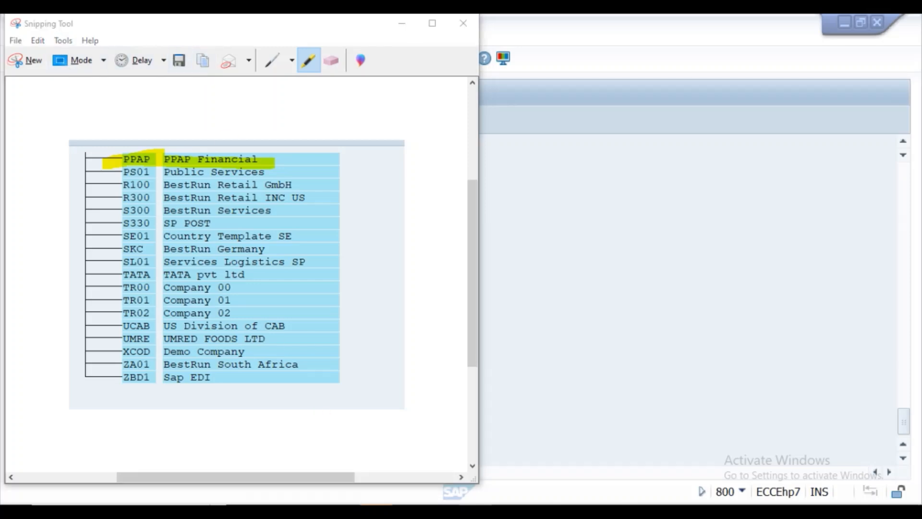
In the Word notes, replace the RRRR Object Lists screenshot with the highlighted PPAP list snip.
{"action": "mouse_move", "coordinate": [362, 502]}
{"action": "left_click", "coordinate": [480, 481]}
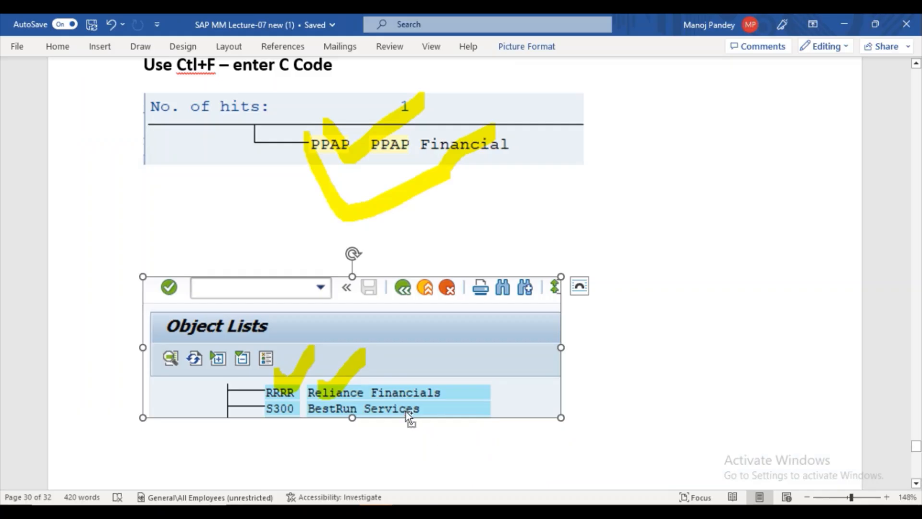
{"action": "left_click", "coordinate": [579, 286]}
{"action": "left_click", "coordinate": [747, 343]}
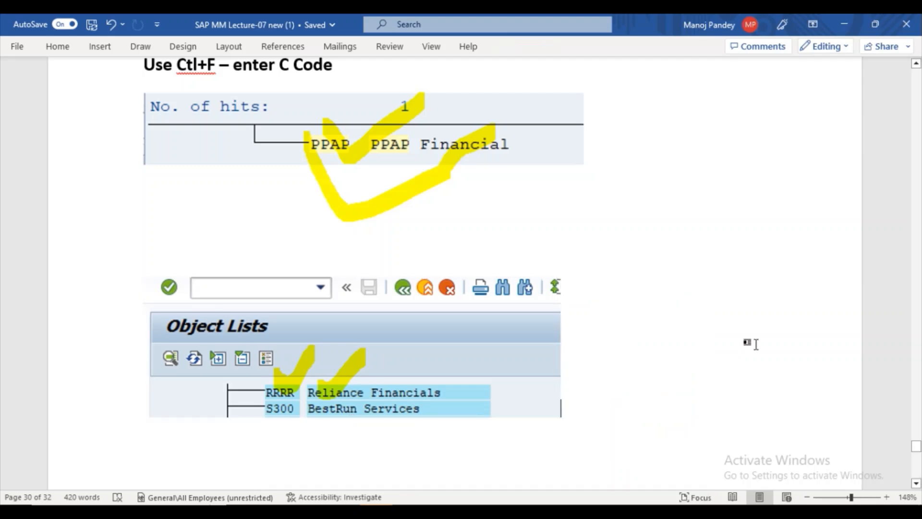
{"action": "left_click", "coordinate": [426, 378]}
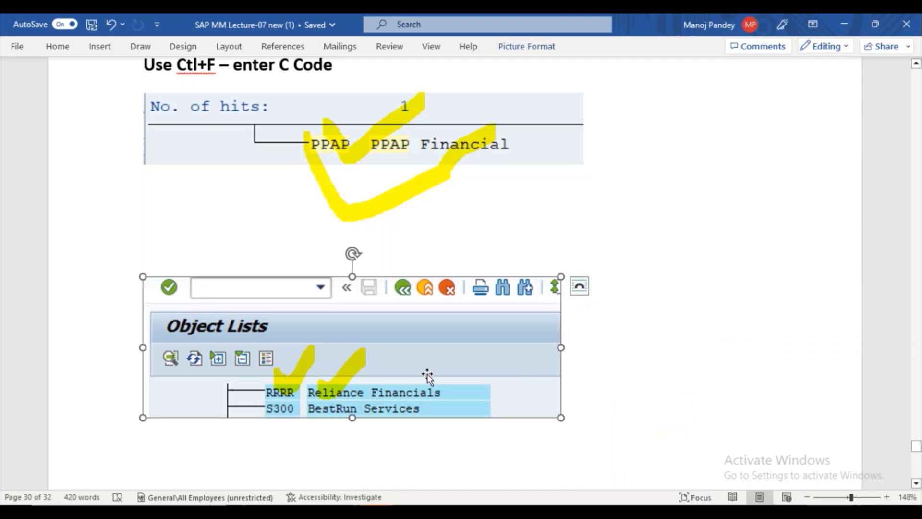
{"action": "key", "text": "Delete"}
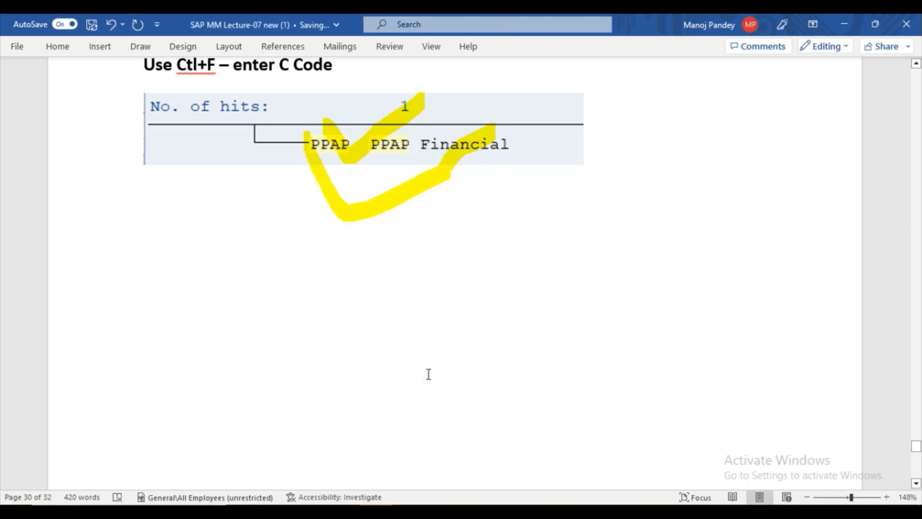
{"action": "key", "text": "ctrl+v"}
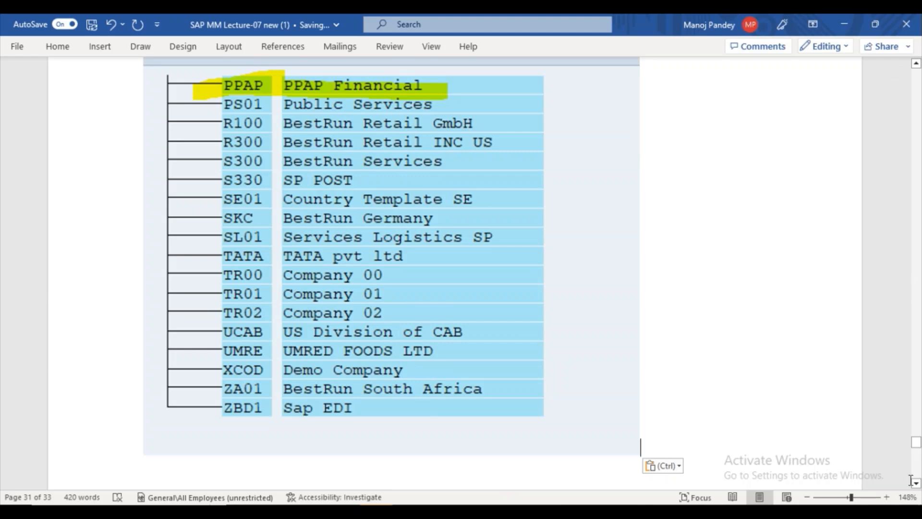
Delete the RRRR Reliance Financials "View: Navigation" screenshot from the notes.
{"action": "scroll", "coordinate": [912, 484], "scroll_direction": "down", "scroll_amount": 4}
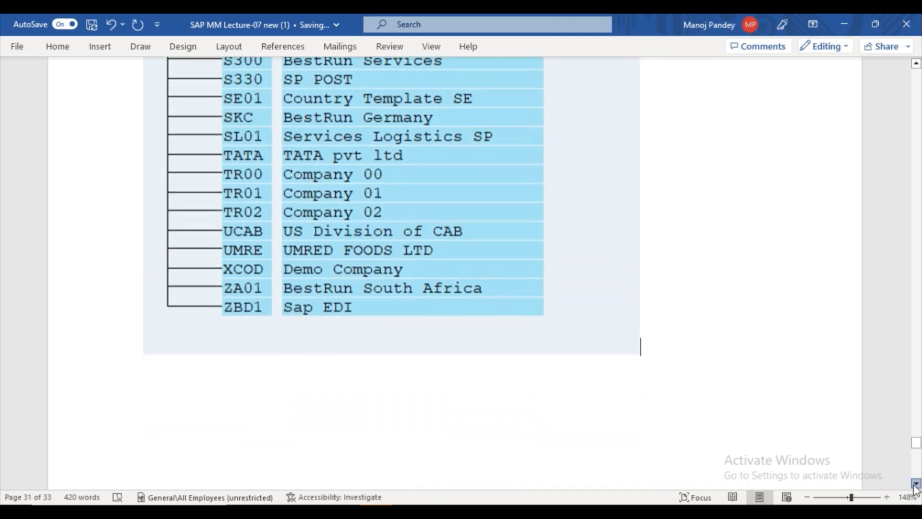
{"action": "scroll", "coordinate": [915, 488], "scroll_direction": "down", "scroll_amount": 5}
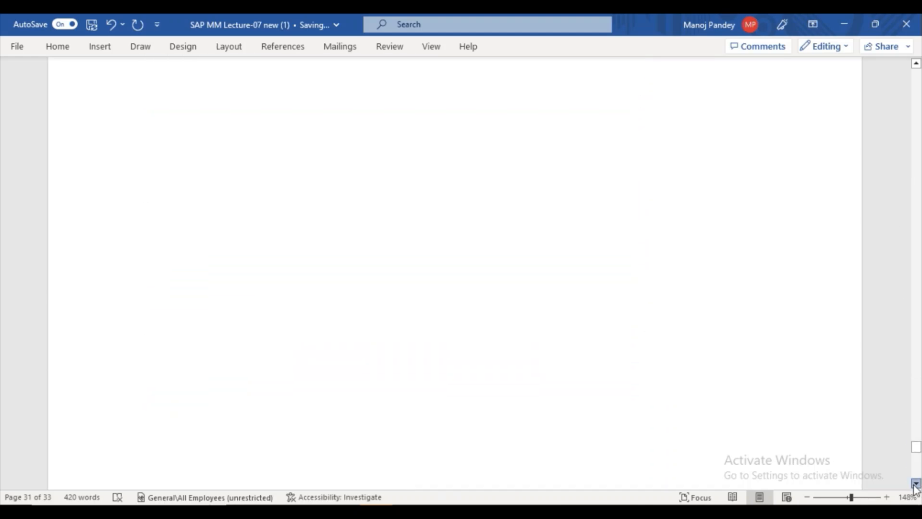
{"action": "scroll", "coordinate": [916, 487], "scroll_direction": "down", "scroll_amount": 8}
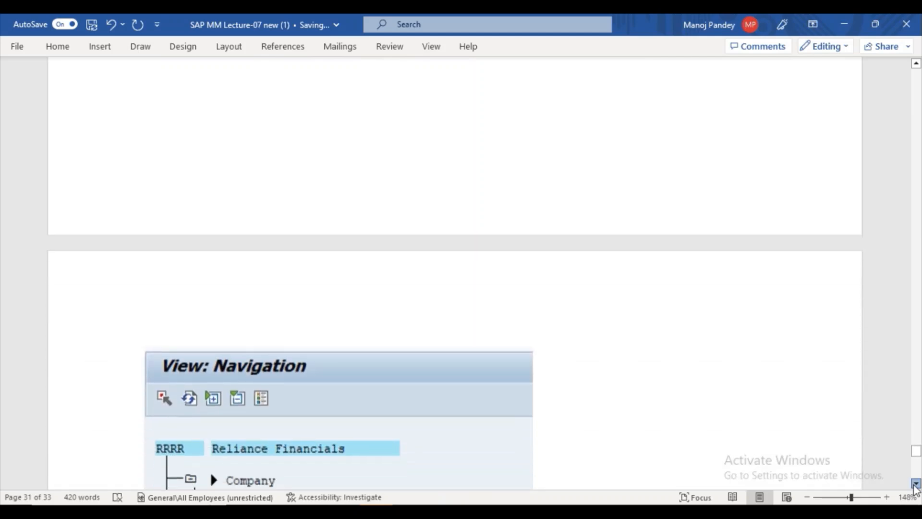
{"action": "scroll", "coordinate": [916, 487], "scroll_direction": "down", "scroll_amount": 5}
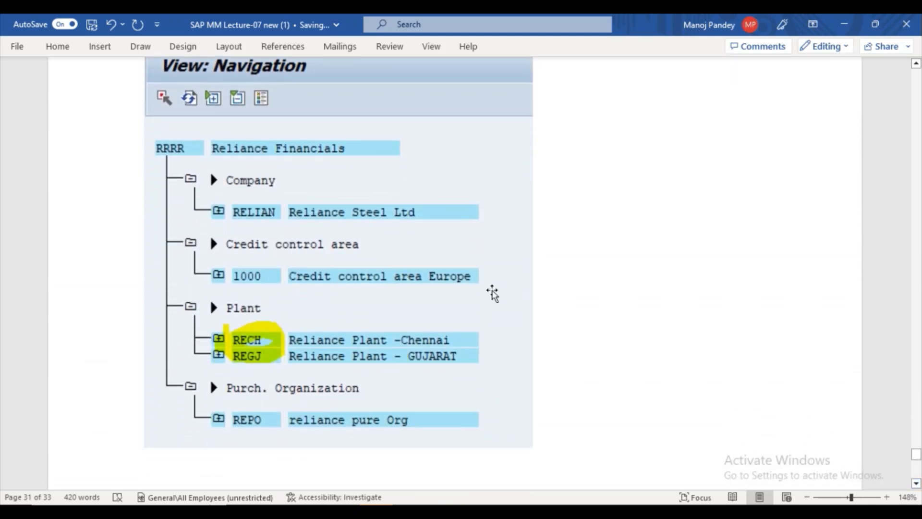
{"action": "left_click", "coordinate": [384, 235]}
{"action": "key", "text": "Delete"}
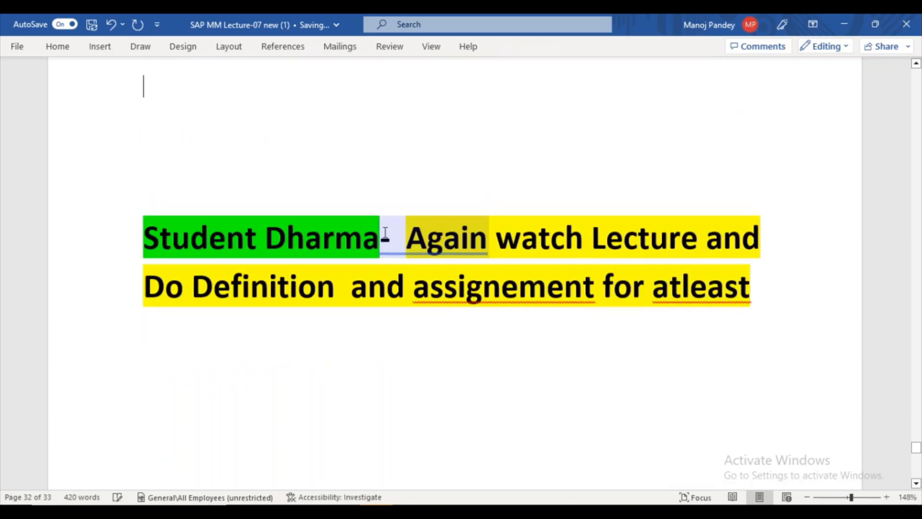
Return to SAP, open the structure of company code PPAP and expand purchasing organizations PGPO and PNPO to view their assignments.
{"action": "mouse_move", "coordinate": [408, 512]}
{"action": "left_click", "coordinate": [436, 443]}
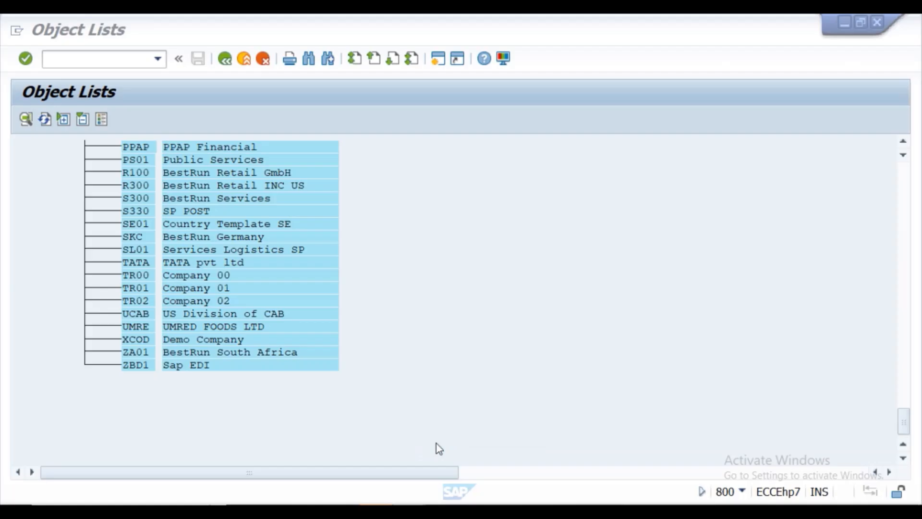
{"action": "double_click", "coordinate": [140, 150]}
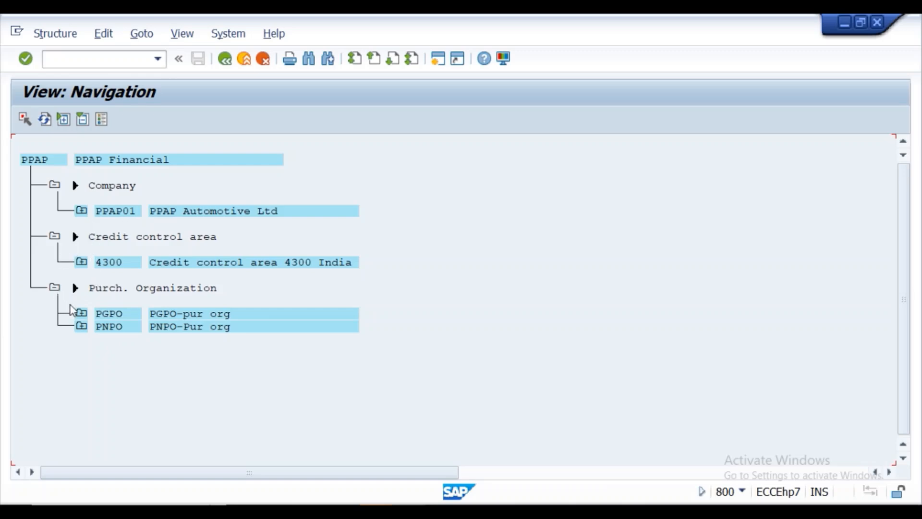
{"action": "left_click", "coordinate": [81, 313]}
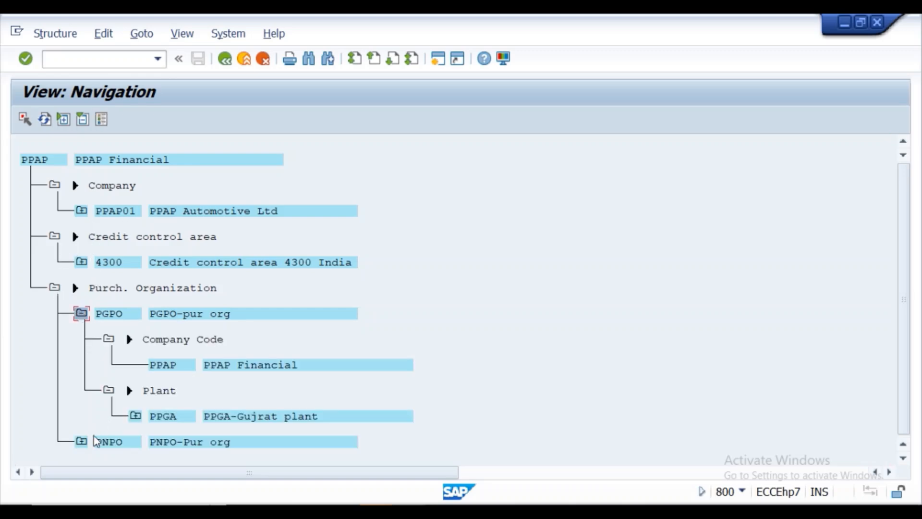
{"action": "left_click", "coordinate": [82, 442]}
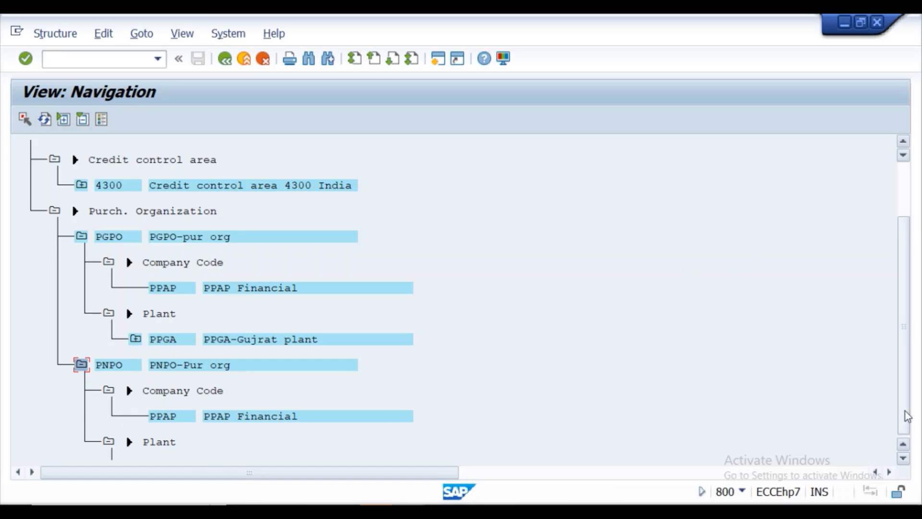
{"action": "left_click_drag", "start_coordinate": [912, 396], "coordinate": [898, 305]}
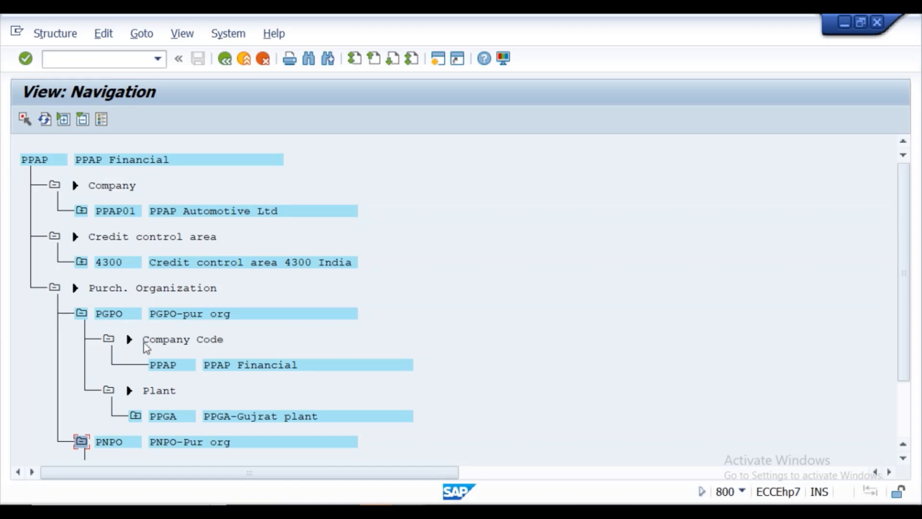
Snip the PPAP "View: Navigation" structure with its expanded purchasing organizations and paste it into the Word notes above the Student Dharma section.
{"action": "key", "text": "alt+Tab"}
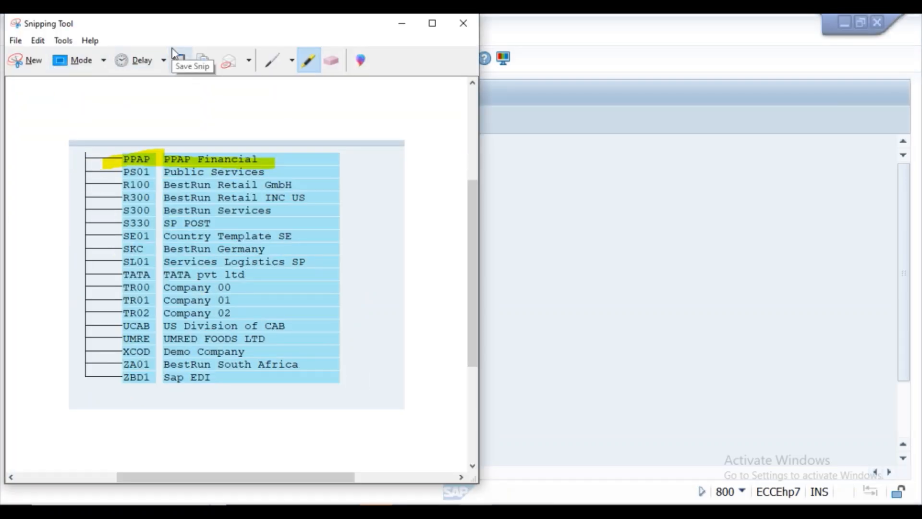
{"action": "left_click", "coordinate": [36, 64]}
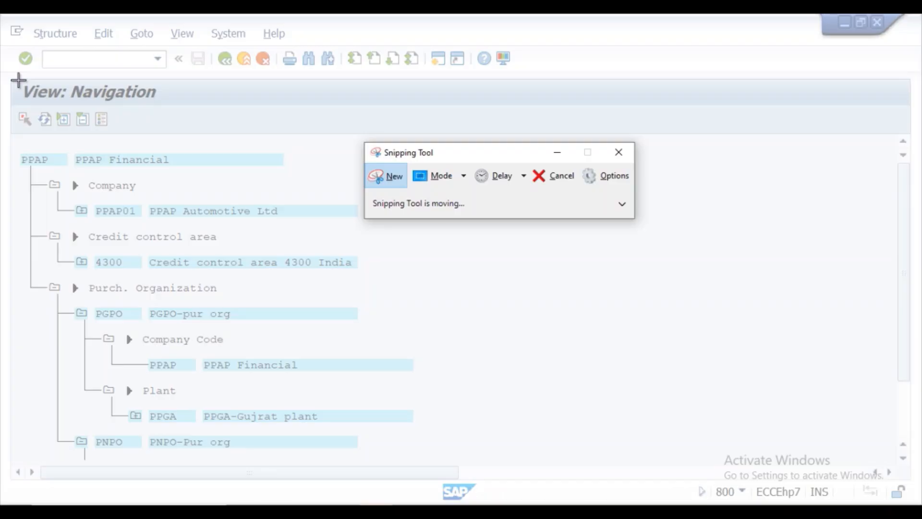
{"action": "left_click_drag", "start_coordinate": [18, 80], "coordinate": [549, 486]}
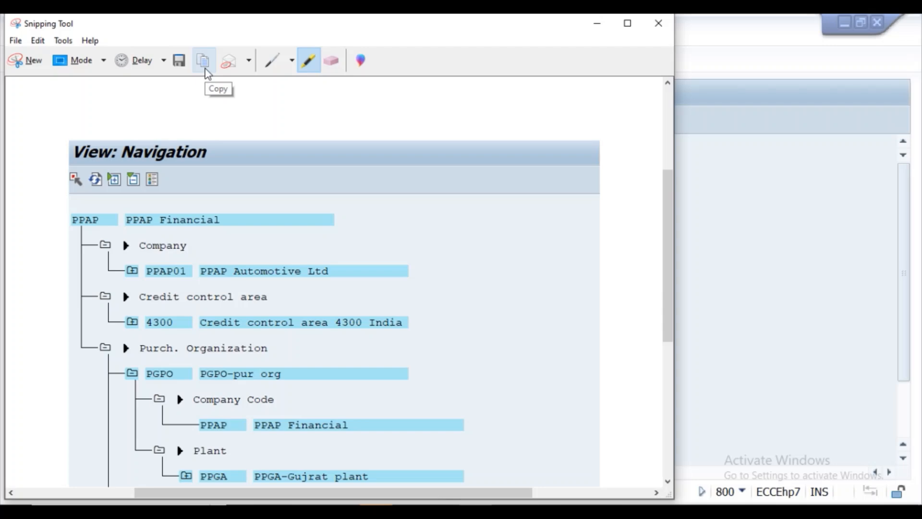
{"action": "left_click", "coordinate": [204, 61]}
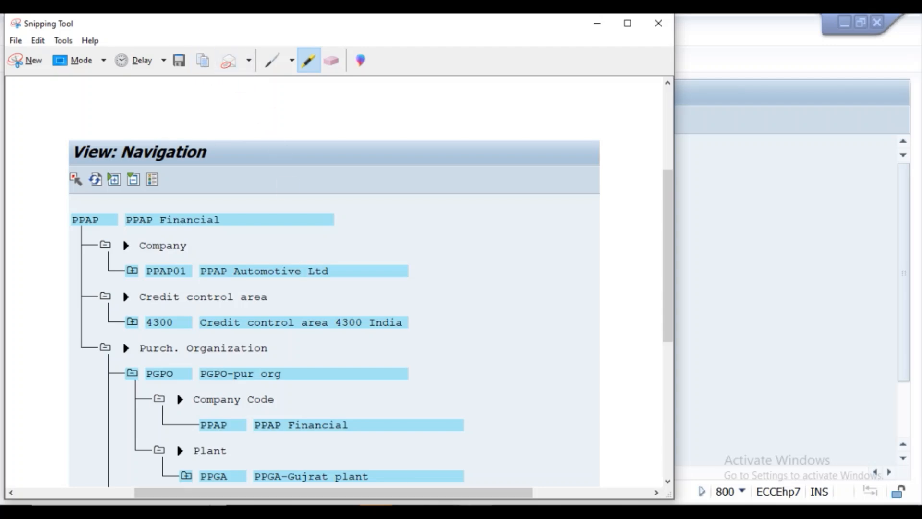
{"action": "left_click", "coordinate": [472, 457]}
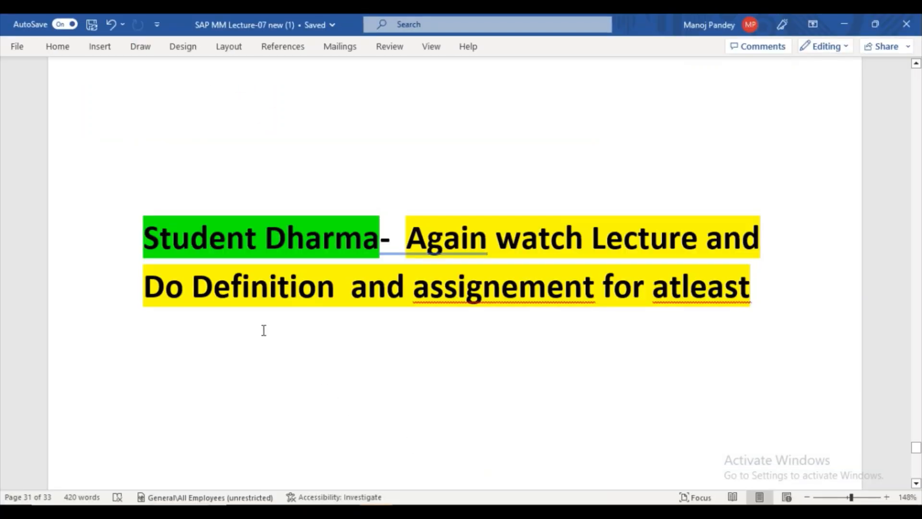
{"action": "key", "text": "ctrl+v"}
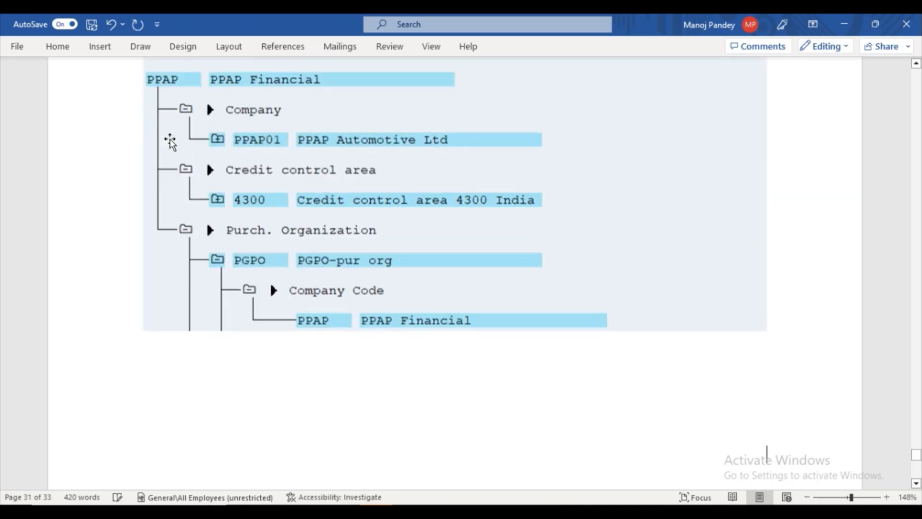
Review the end of the notes, from the pasted structure through the Student Dharma assignment to the contact details and price plans.
{"action": "left_click", "coordinate": [914, 483]}
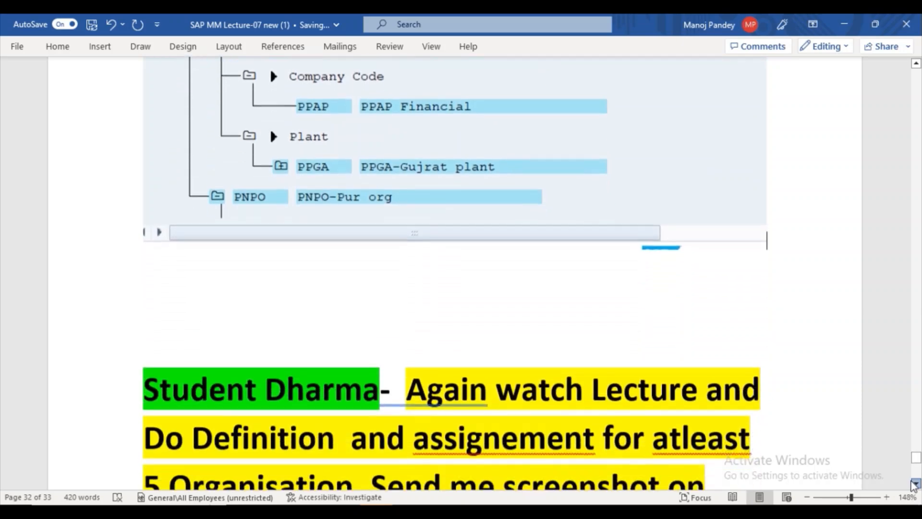
{"action": "left_click", "coordinate": [914, 485]}
{"action": "left_click", "coordinate": [914, 484]}
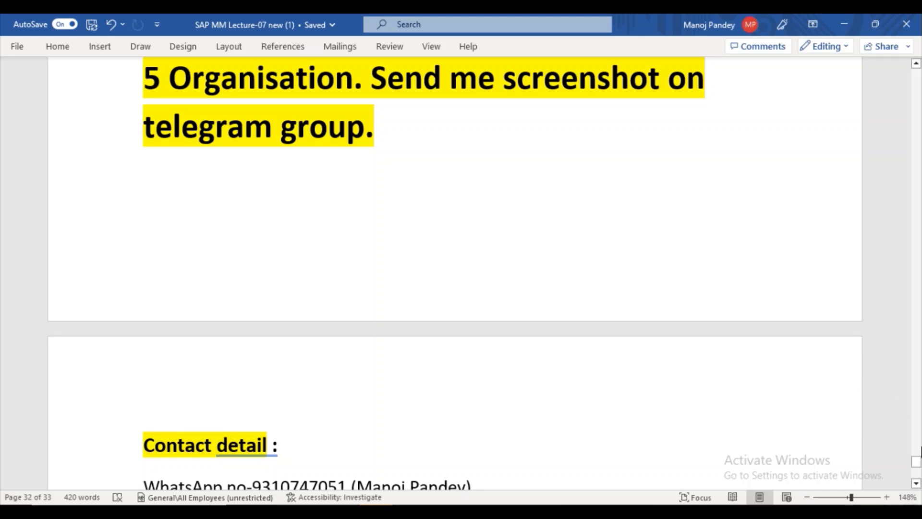
{"action": "left_click", "coordinate": [916, 483]}
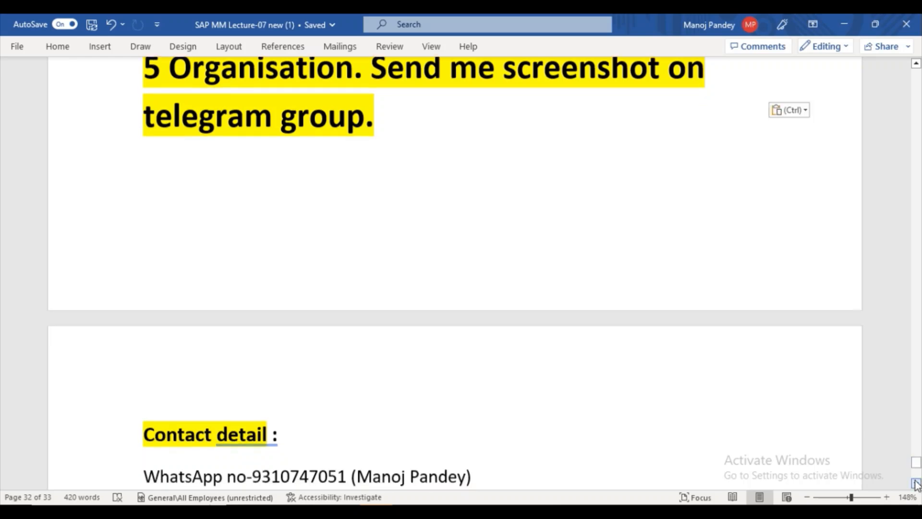
{"action": "scroll", "coordinate": [916, 483], "scroll_direction": "down", "scroll_amount": 3}
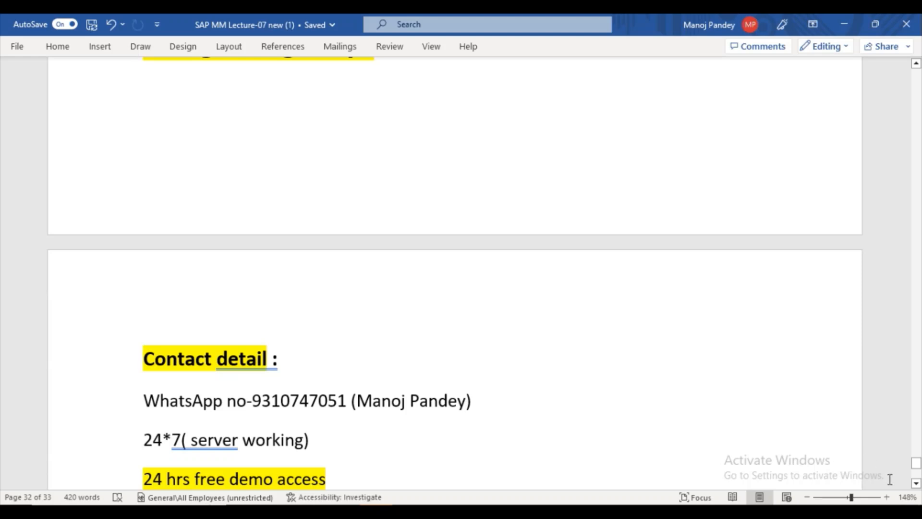
{"action": "left_click", "coordinate": [916, 483]}
{"action": "left_click", "coordinate": [917, 483]}
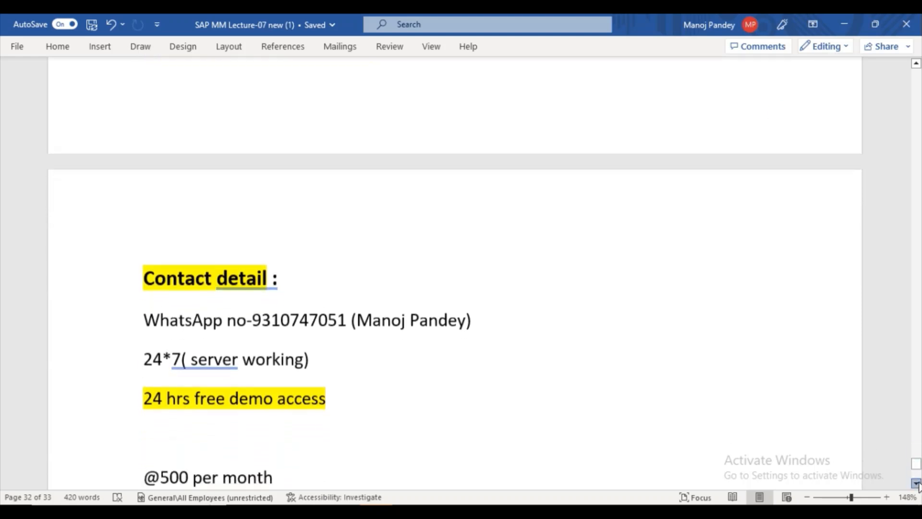
{"action": "left_click", "coordinate": [916, 483]}
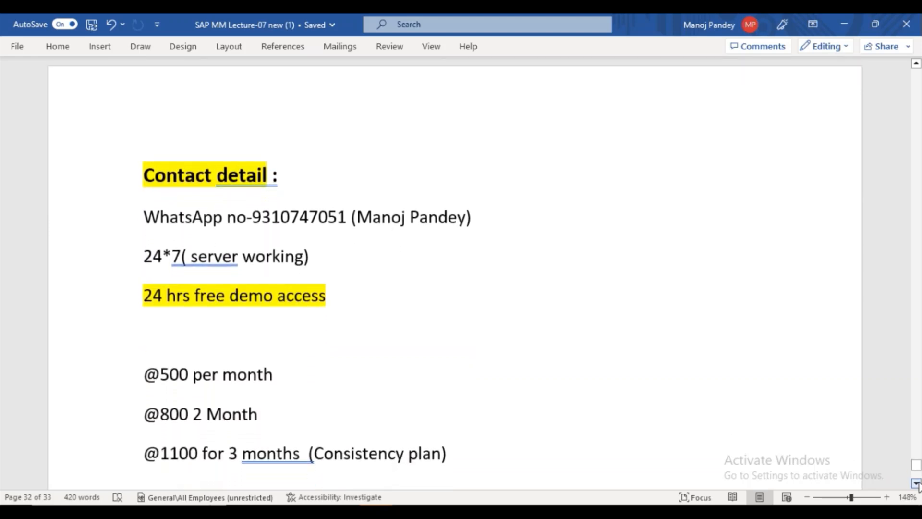
{"action": "left_click", "coordinate": [916, 483]}
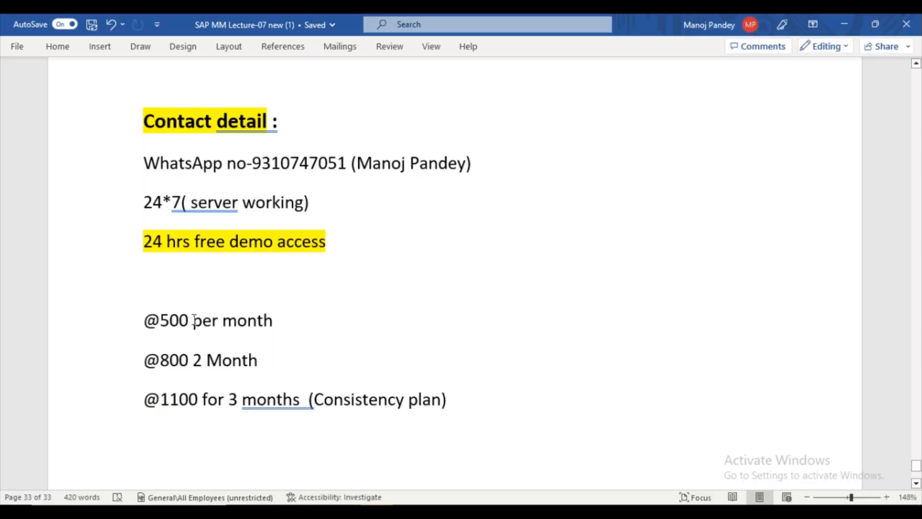
Point out the "500 per month" plan under the contact details and view the closing "Thank you!" picture.
{"action": "left_click_drag", "start_coordinate": [194, 321], "coordinate": [153, 315]}
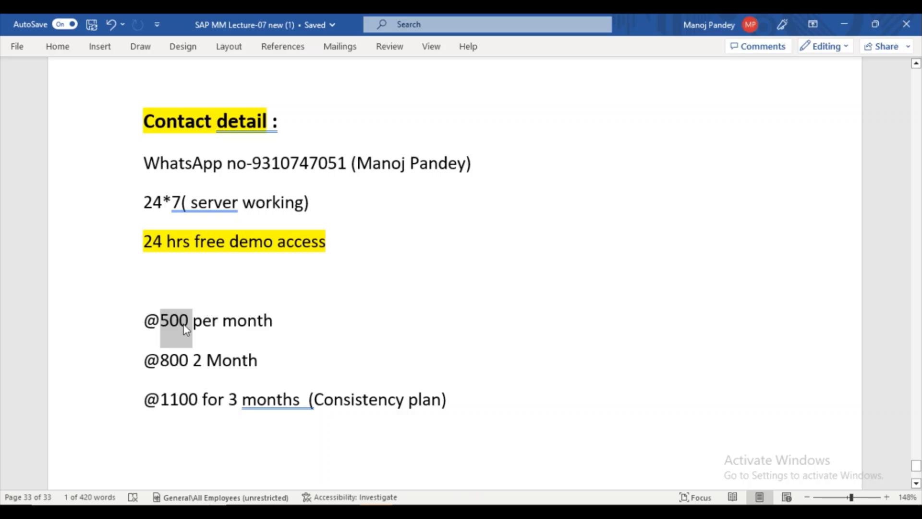
{"action": "left_click", "coordinate": [274, 320]}
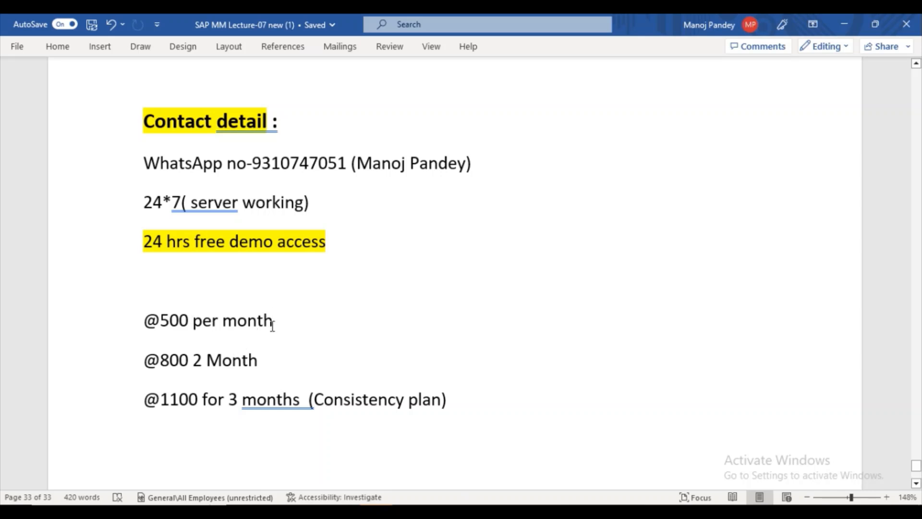
{"action": "left_click_drag", "start_coordinate": [273, 321], "coordinate": [169, 320]}
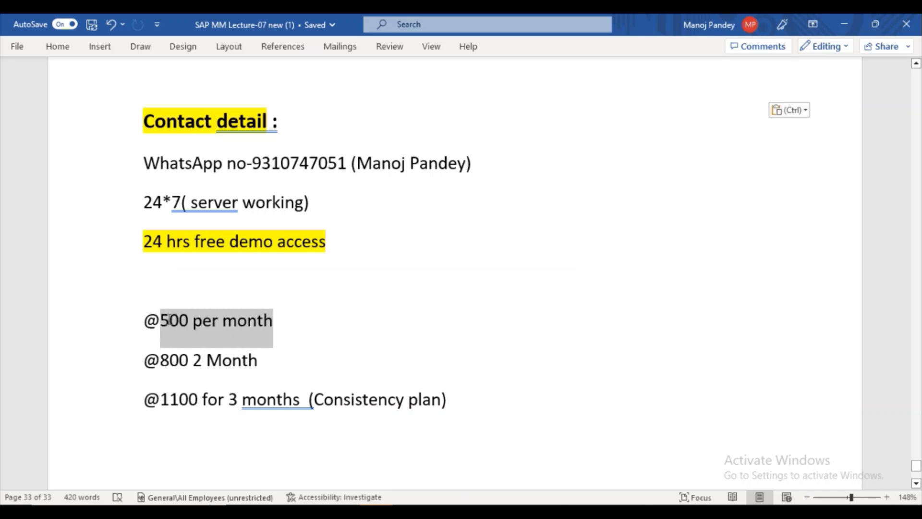
{"action": "left_click", "coordinate": [169, 320]}
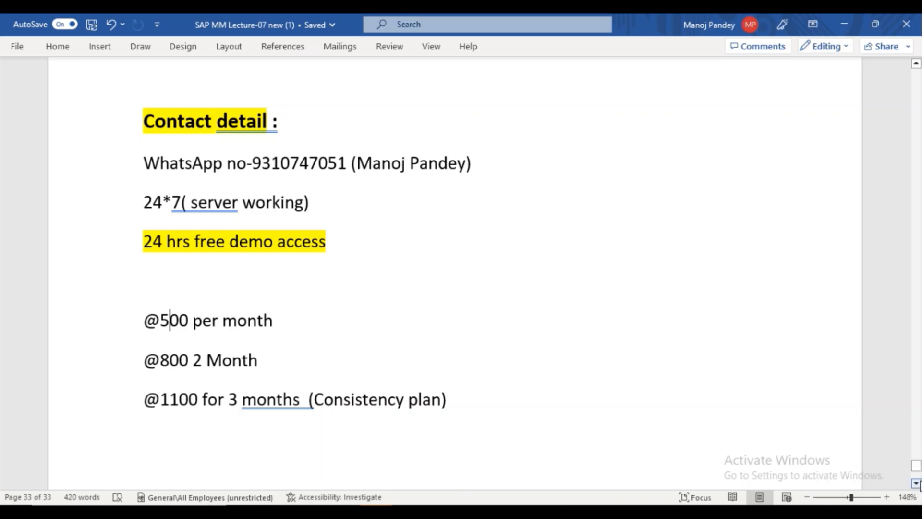
{"action": "scroll", "coordinate": [917, 483], "scroll_direction": "down", "scroll_amount": 3}
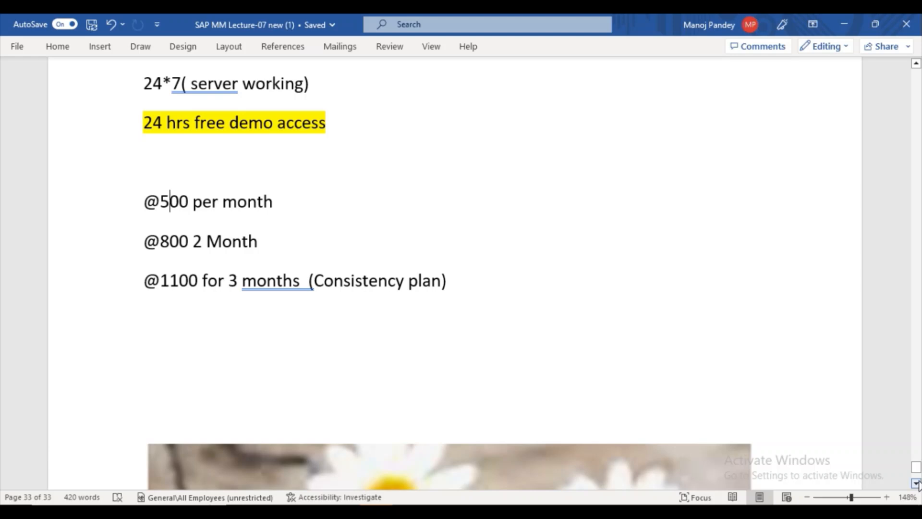
{"action": "left_click", "coordinate": [916, 483]}
{"action": "left_click_drag", "start_coordinate": [916, 483], "coordinate": [916, 483]}
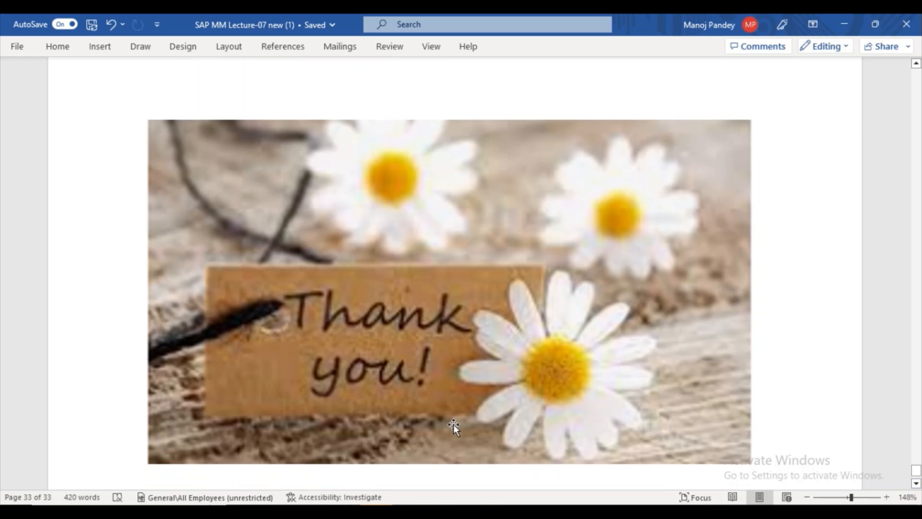